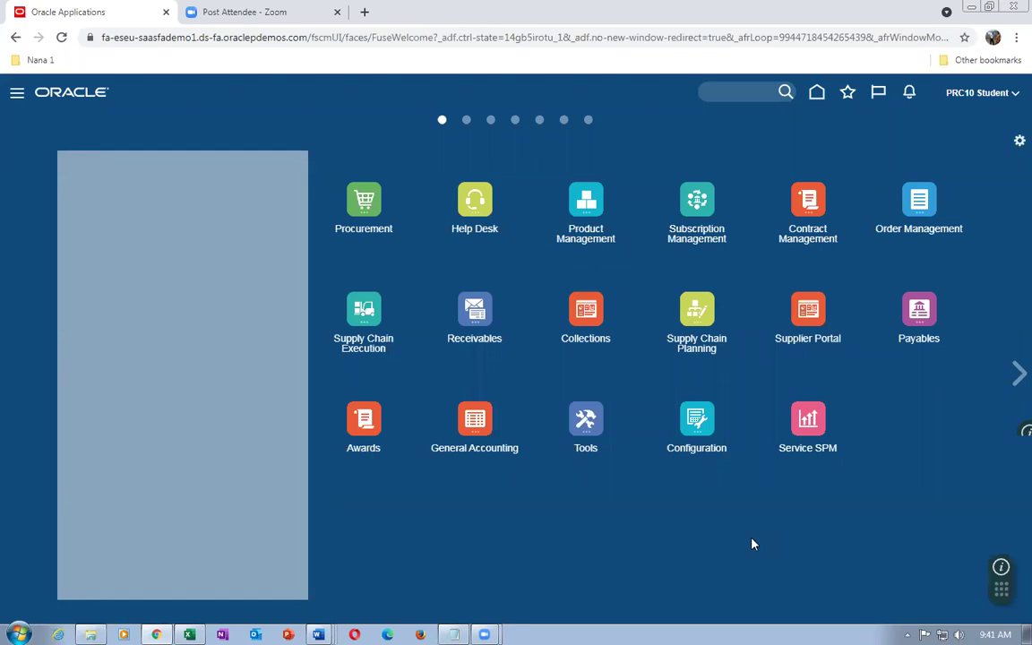
# Go to Product Information Management and open Browse Items from its task list
pyautogui.click(588, 201)
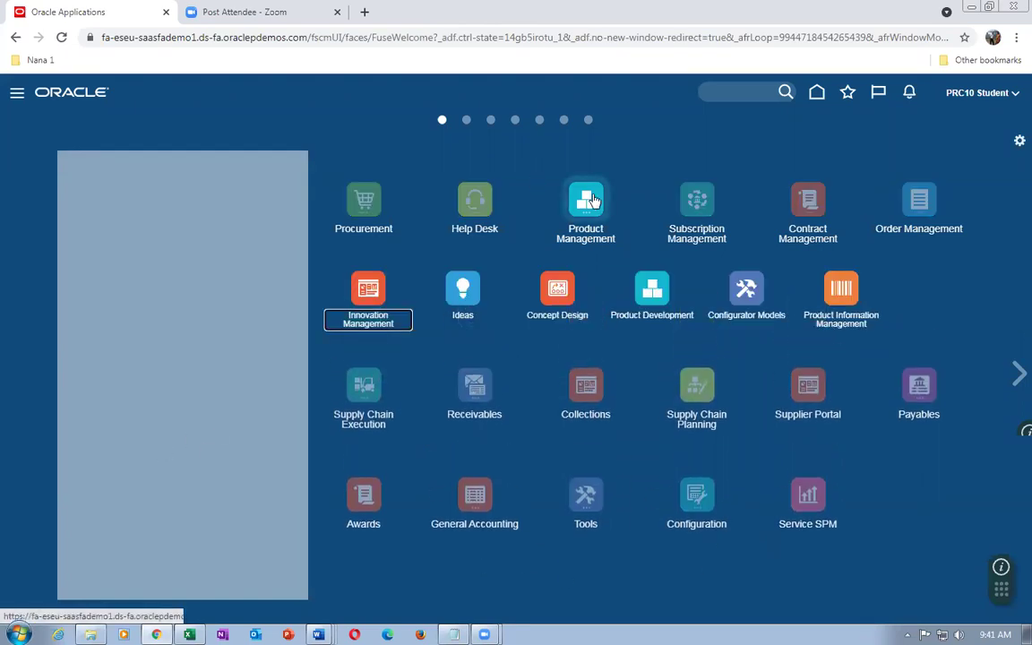
pyautogui.click(866, 301)
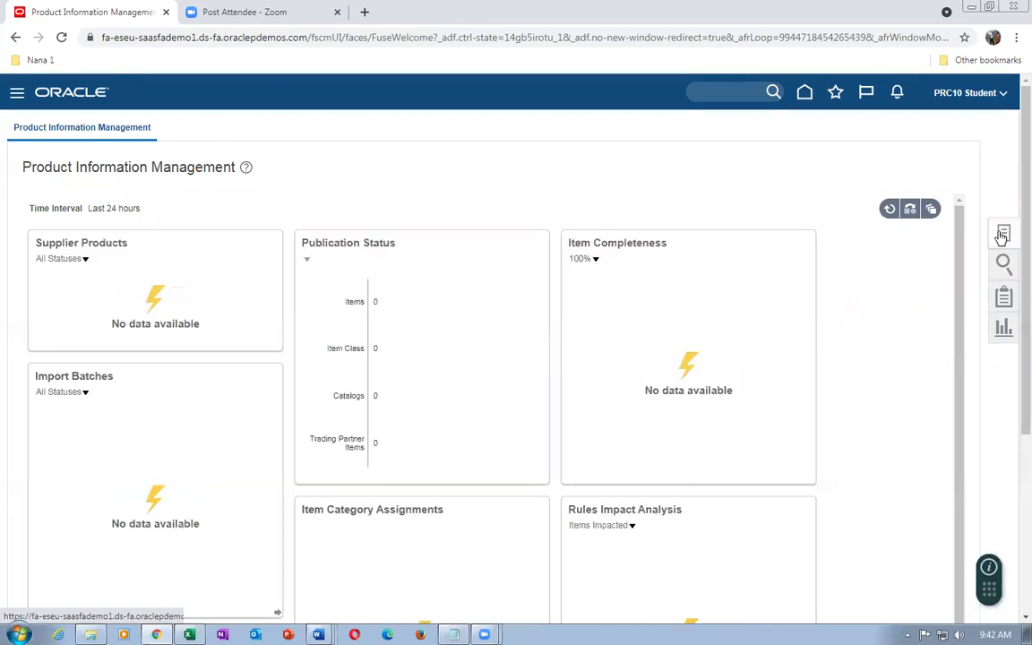
pyautogui.click(1003, 234)
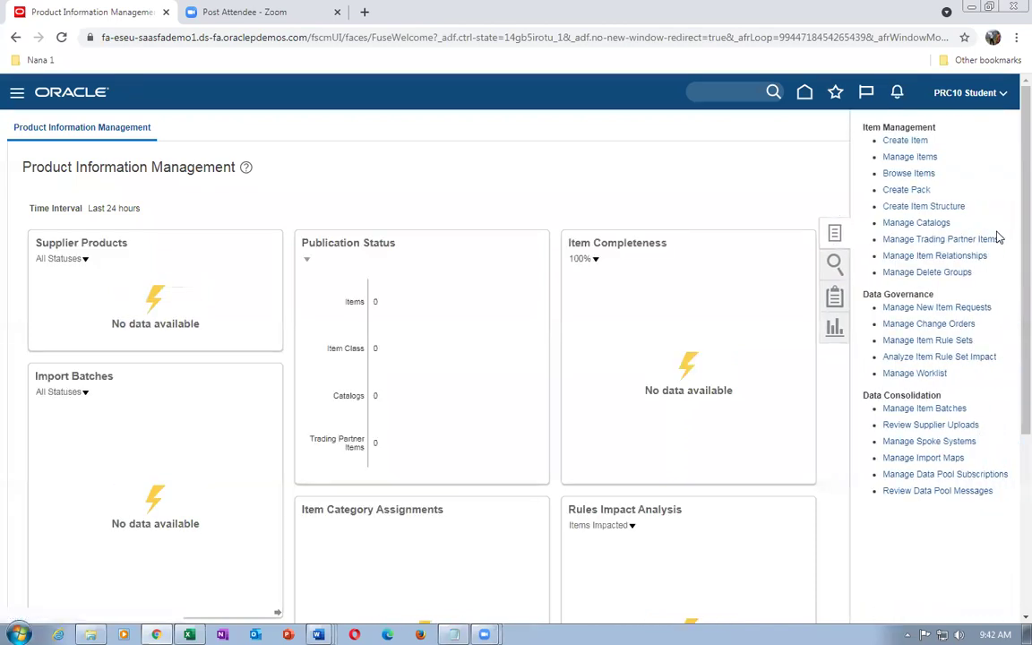
pyautogui.click(929, 175)
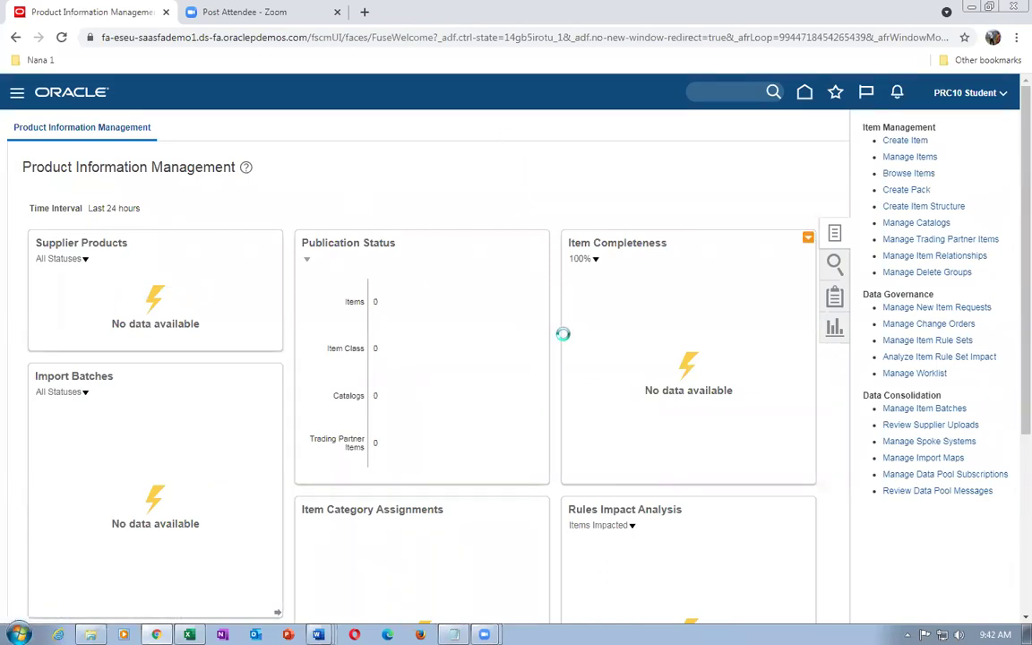
# Search items for t01, check organizations 000, 001 and 002, and open t01_B_to_B_Transfer (000)
pyautogui.click(493, 390)
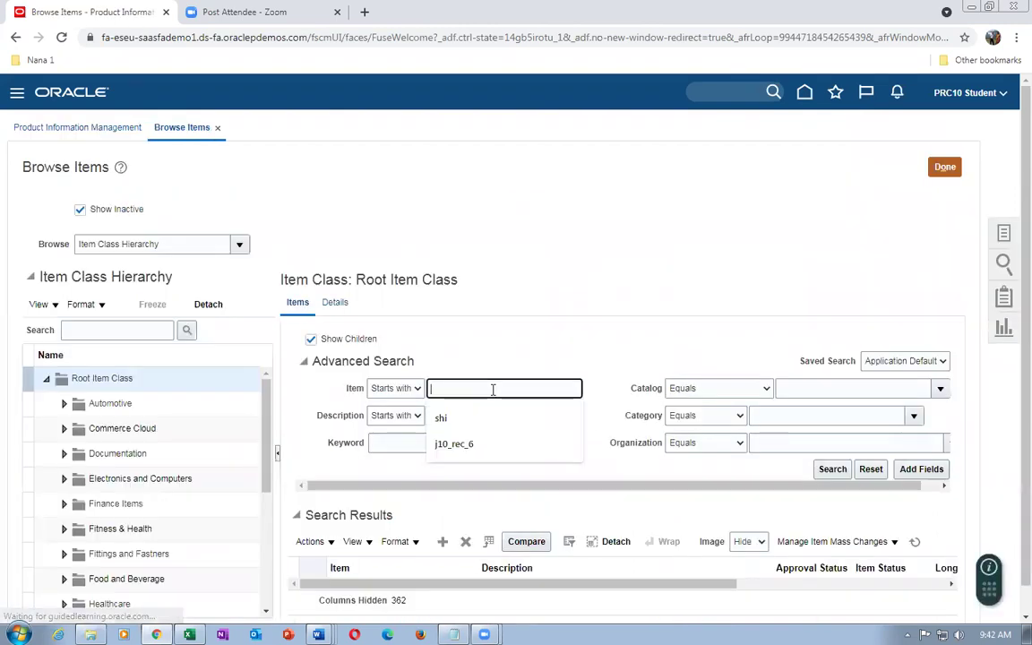
pyautogui.write('101')
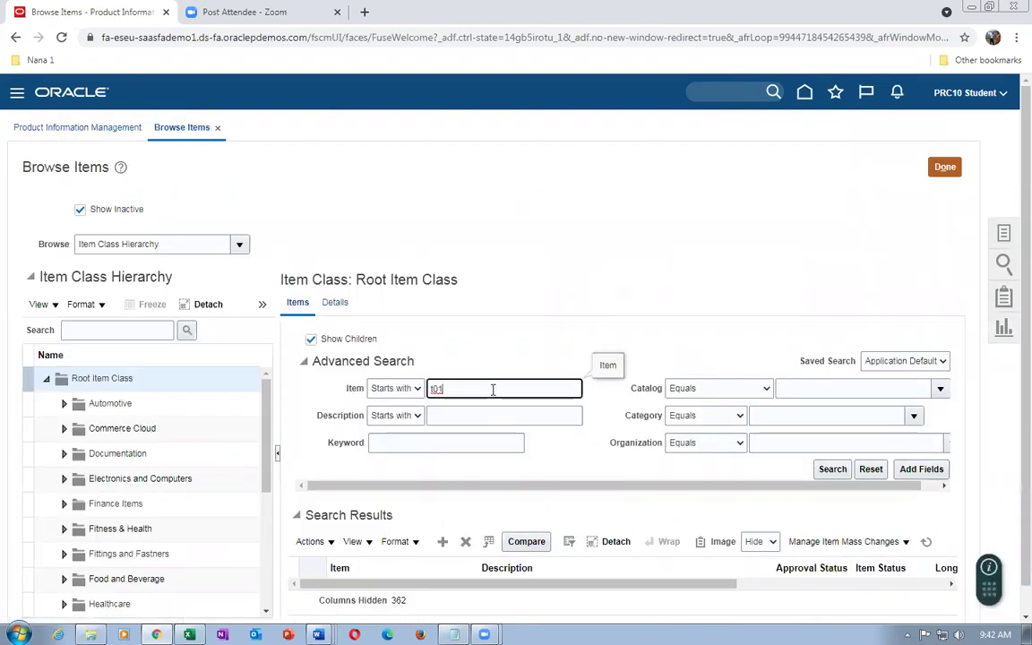
pyautogui.click(833, 471)
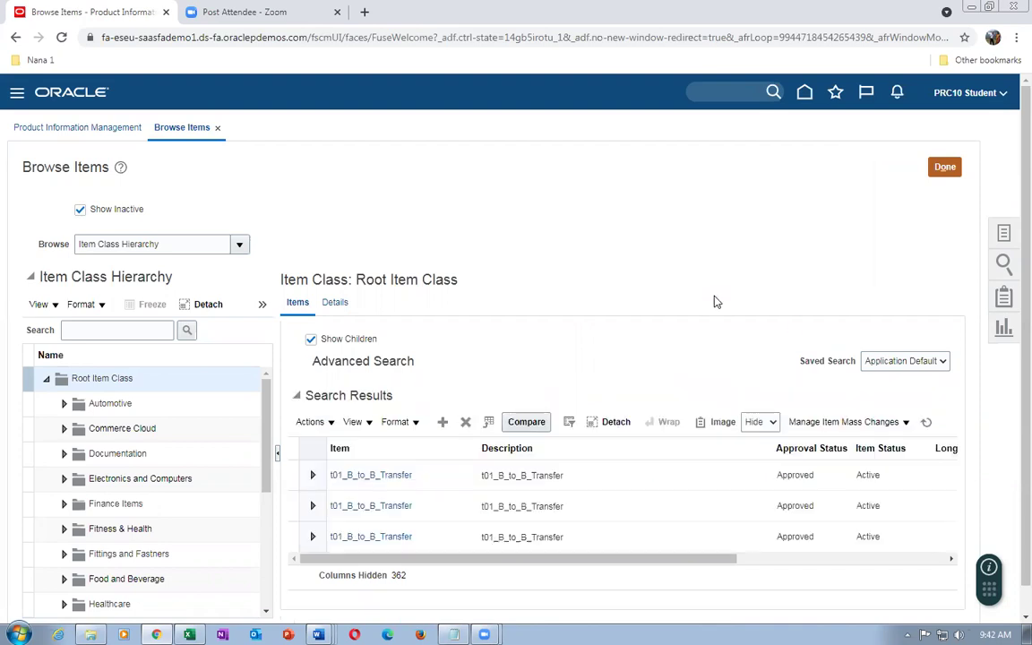
pyautogui.scroll(-1, 652, 538)
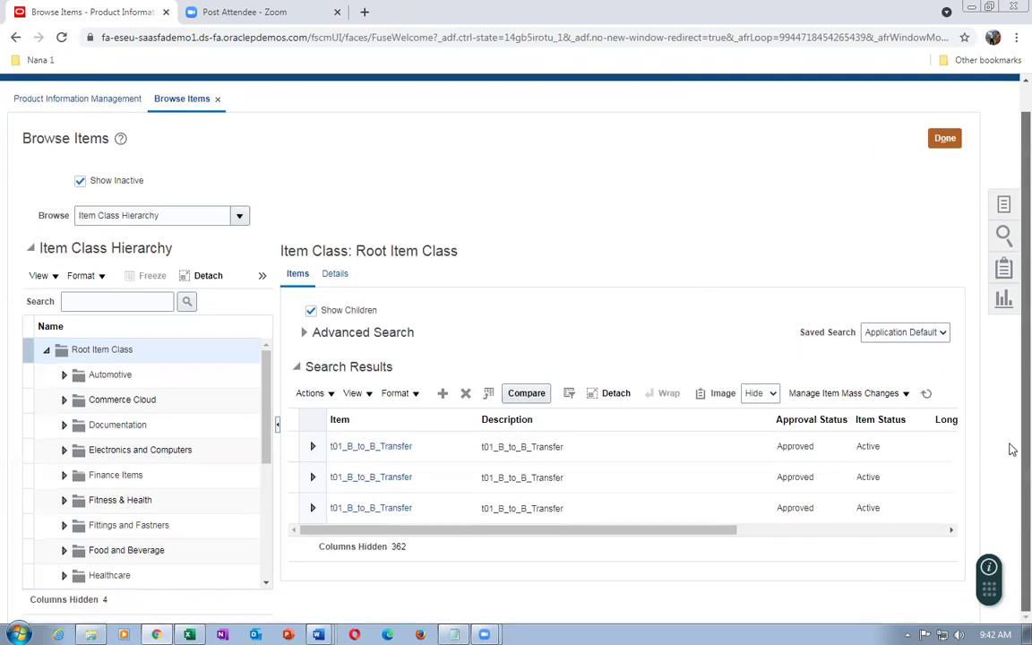
pyautogui.moveTo(421, 532); pyautogui.dragTo(668, 540)
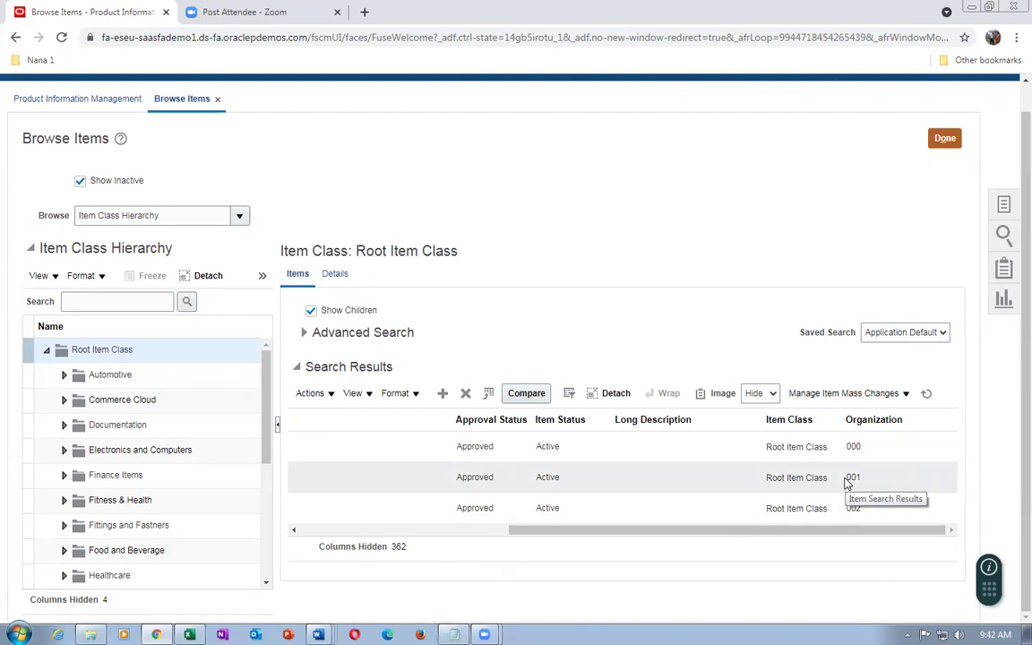
pyautogui.moveTo(695, 535); pyautogui.dragTo(417, 569)
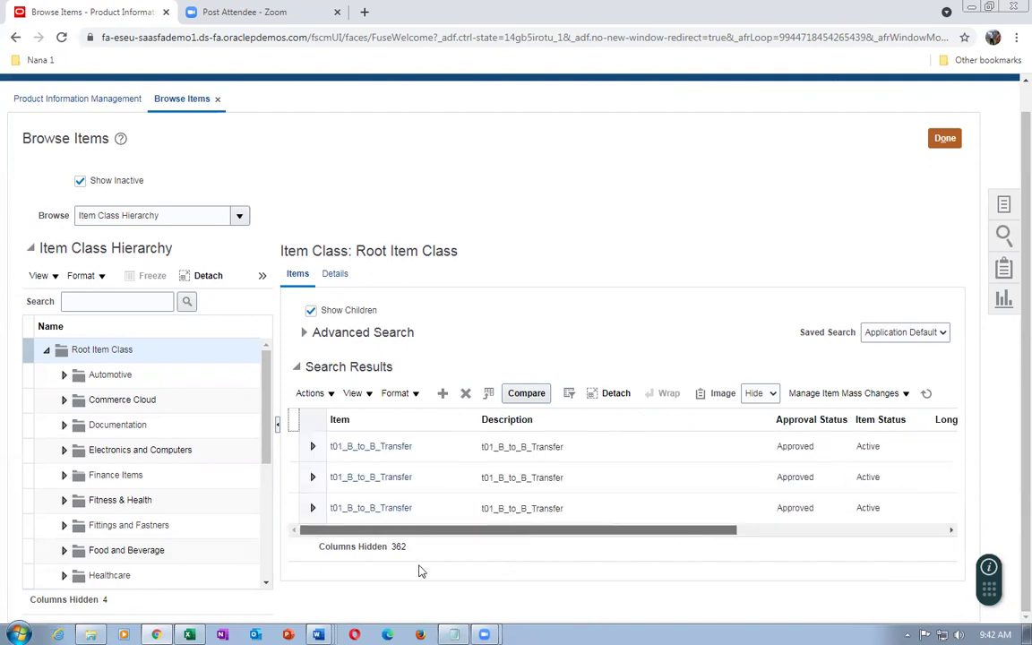
pyautogui.click(367, 446)
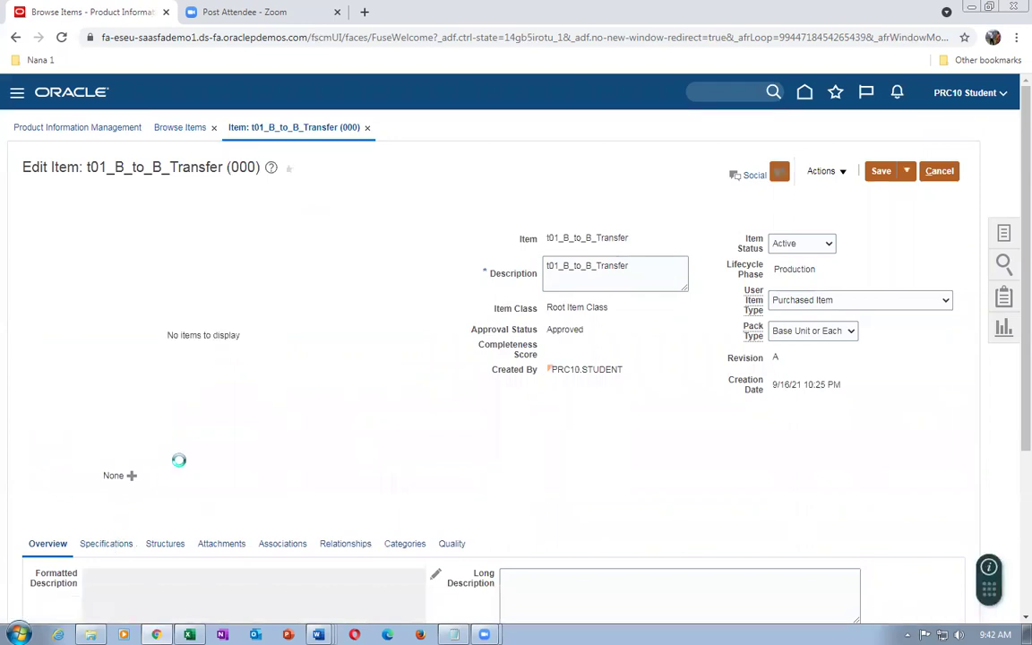
pyautogui.scroll(-4, 179, 463)
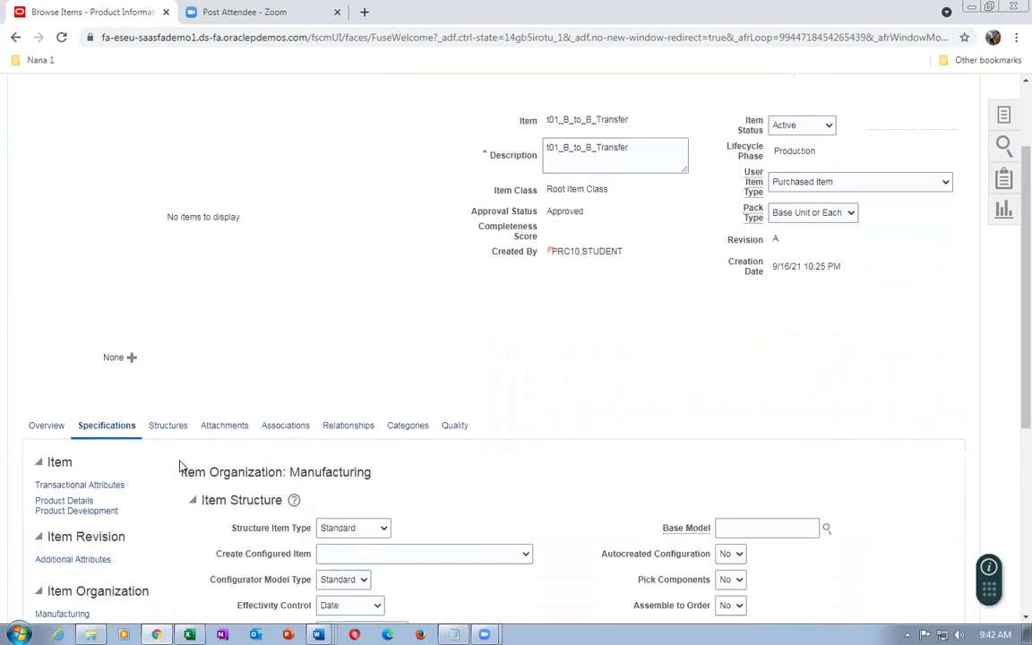
pyautogui.click(97, 439)
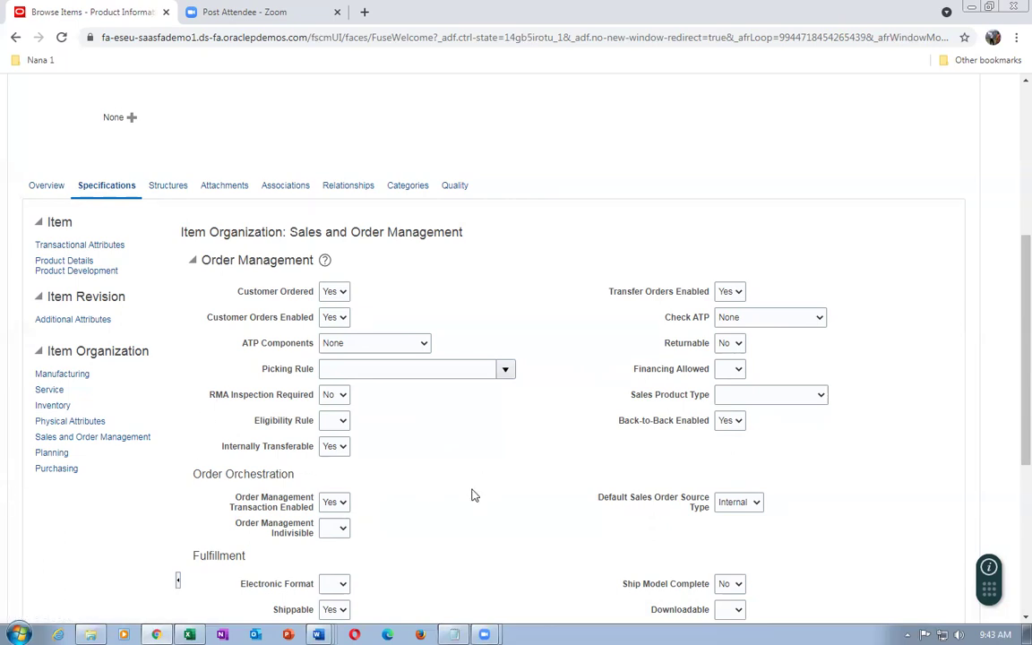
pyautogui.scroll(4, 474, 495)
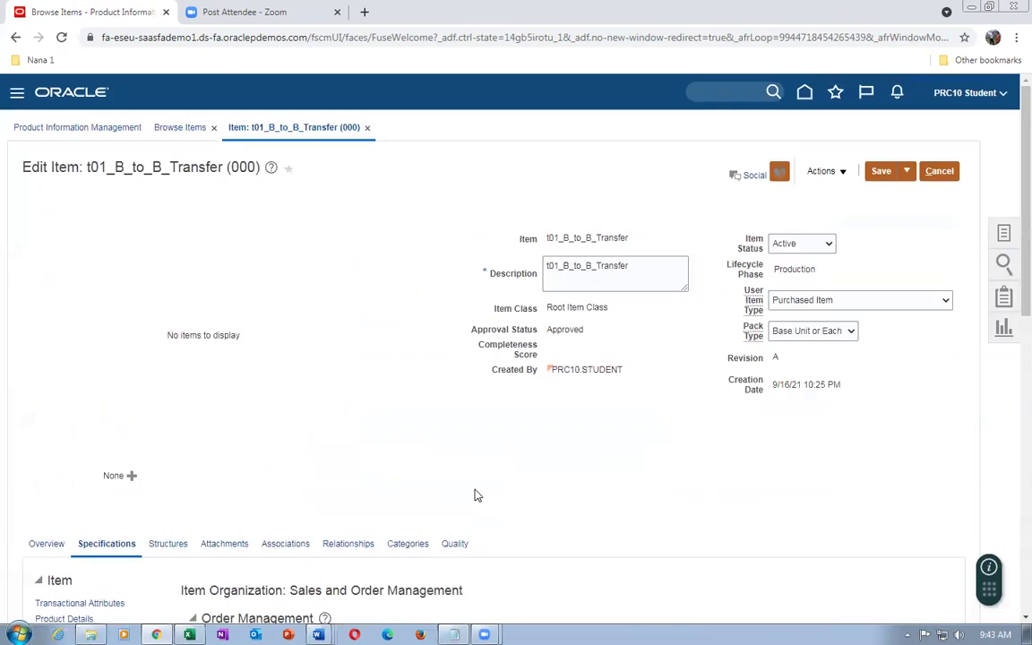
pyautogui.click(938, 170)
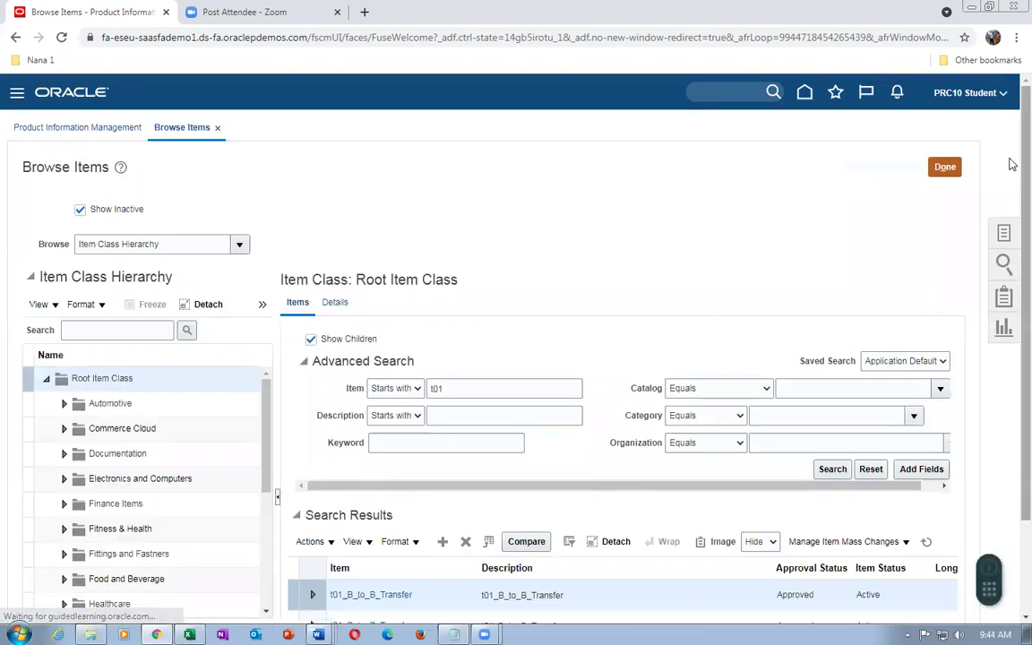
# Close item browsing and open Manage Item Quantities from the Inventory Management work area
pyautogui.click(942, 169)
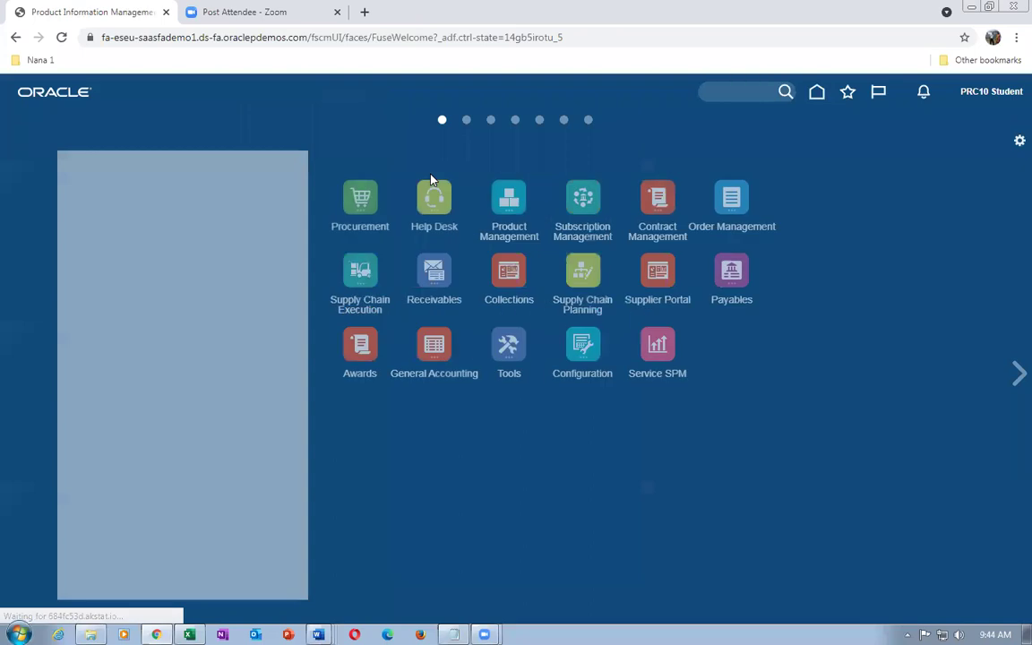
pyautogui.click(368, 311)
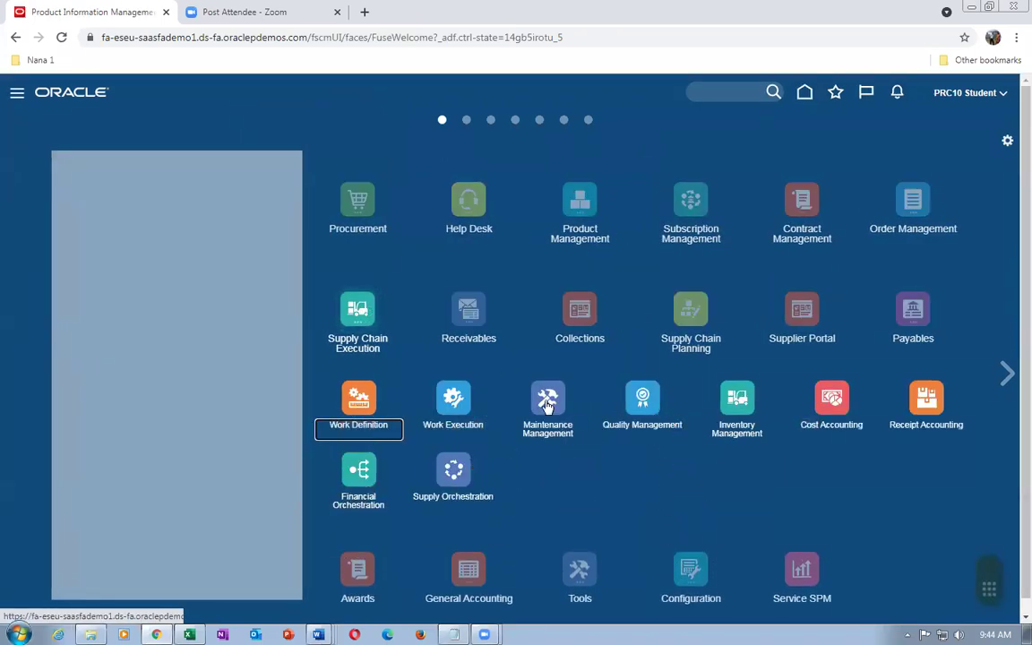
pyautogui.click(732, 407)
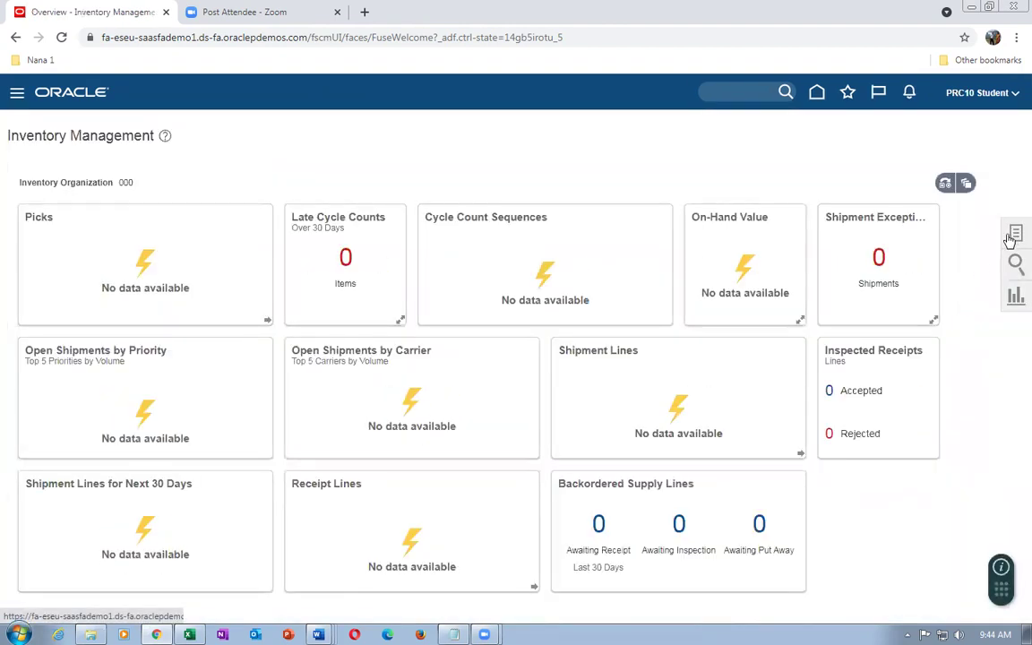
pyautogui.click(1015, 234)
pyautogui.click(937, 160)
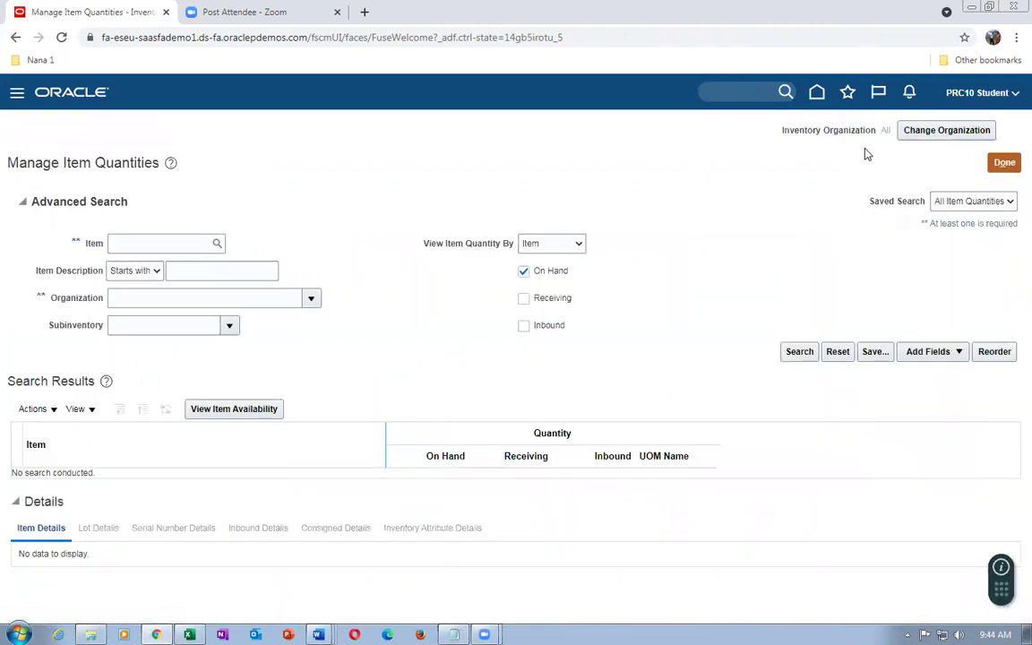
# Change the working inventory organization to 002
pyautogui.click(923, 134)
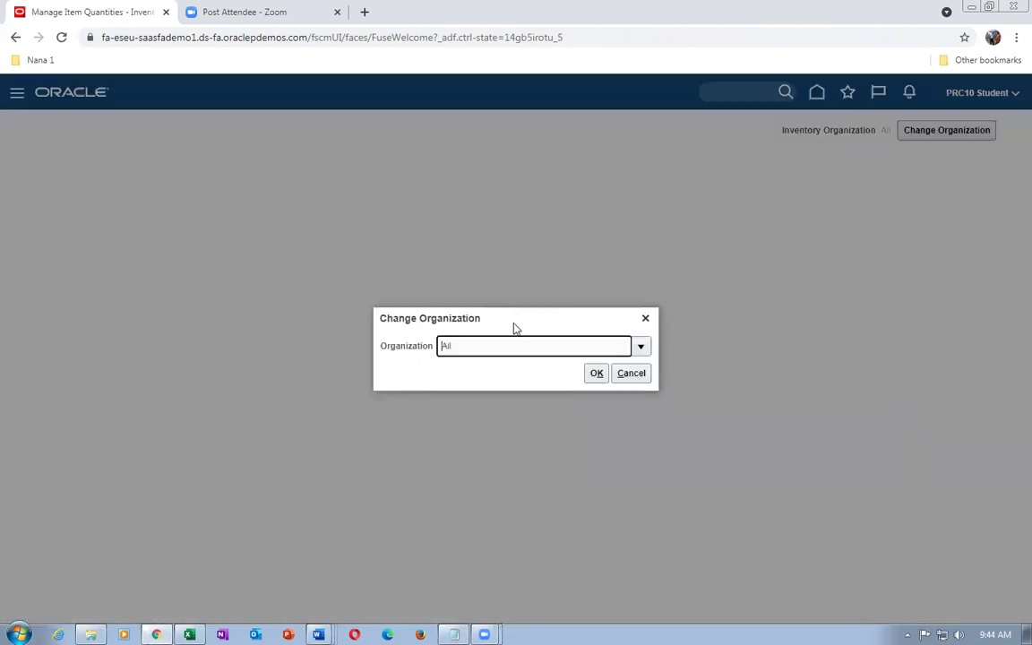
pyautogui.write('002')
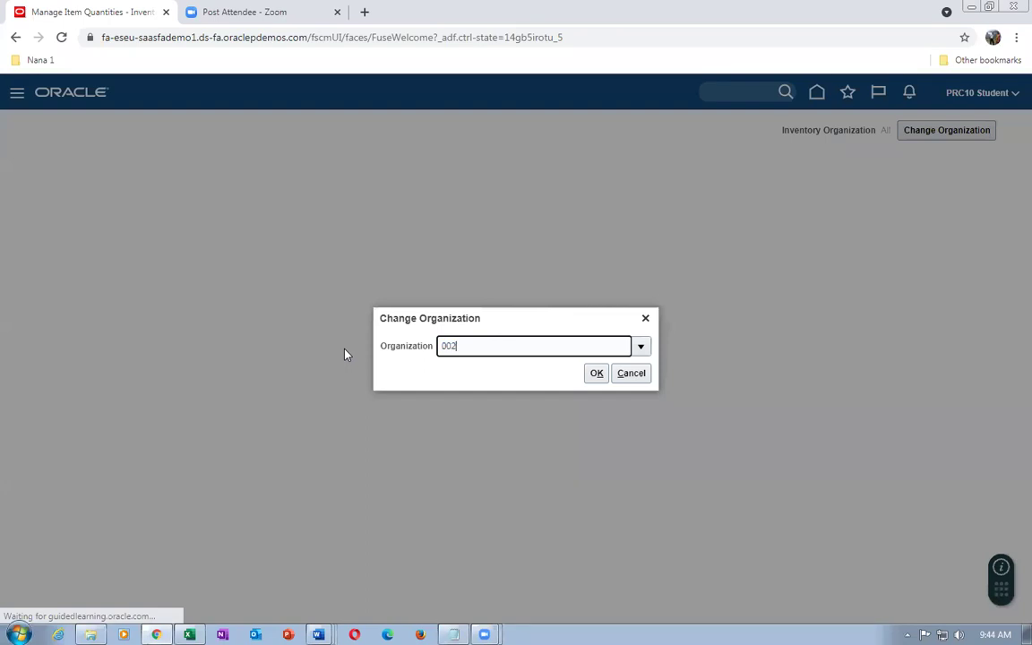
pyautogui.press('Tab')
pyautogui.click(600, 381)
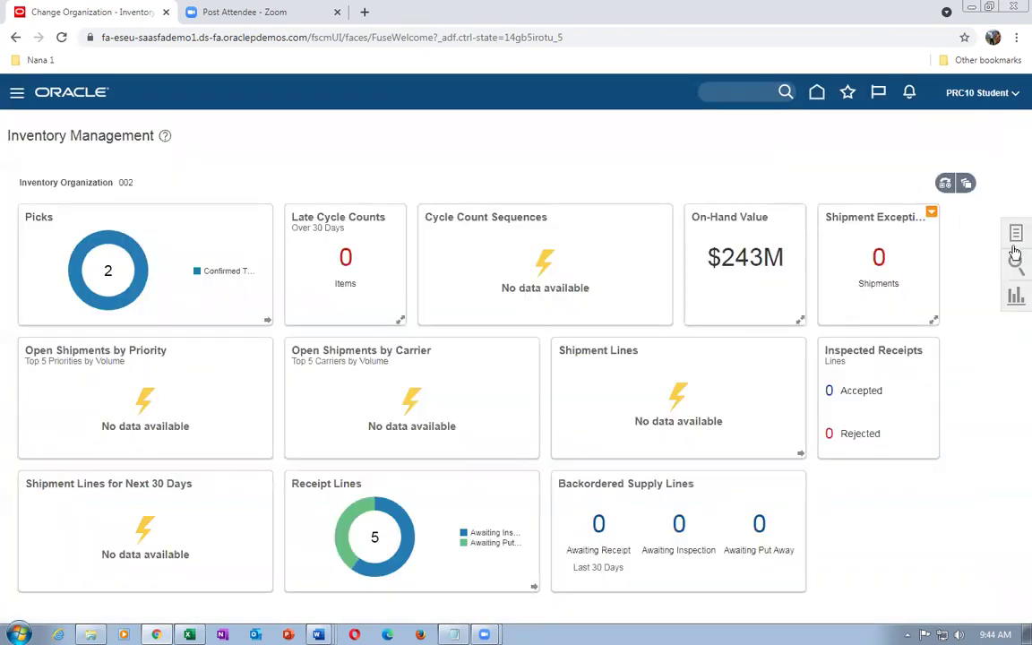
# Search Manage Item Quantities for item t01_B_to_B_Transfer
pyautogui.click(1013, 232)
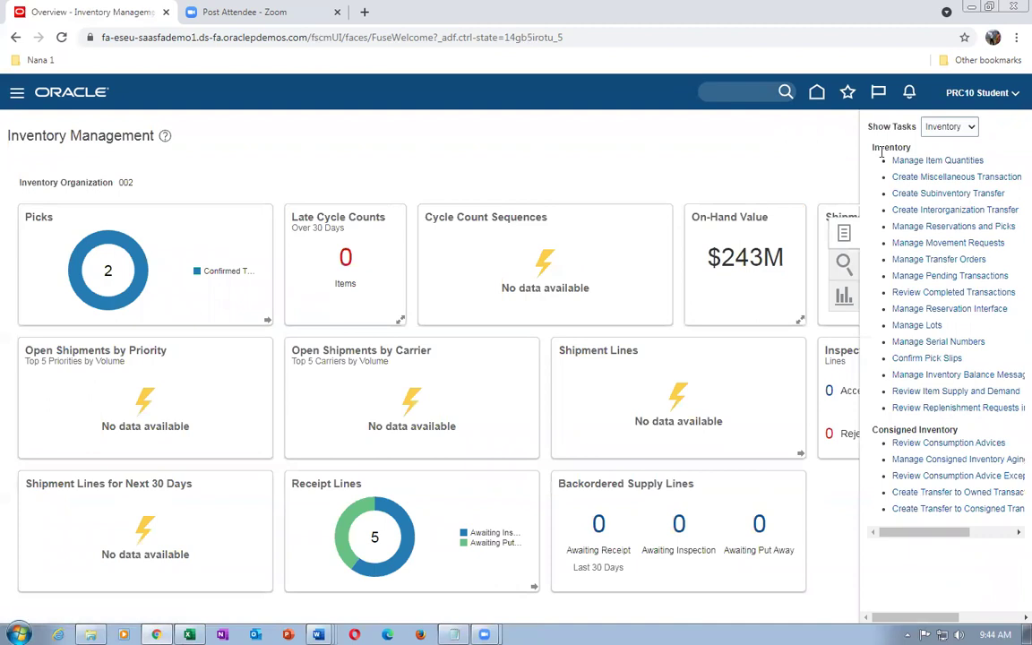
pyautogui.click(898, 160)
pyautogui.click(141, 245)
pyautogui.write('t01')
pyautogui.press('Tab')
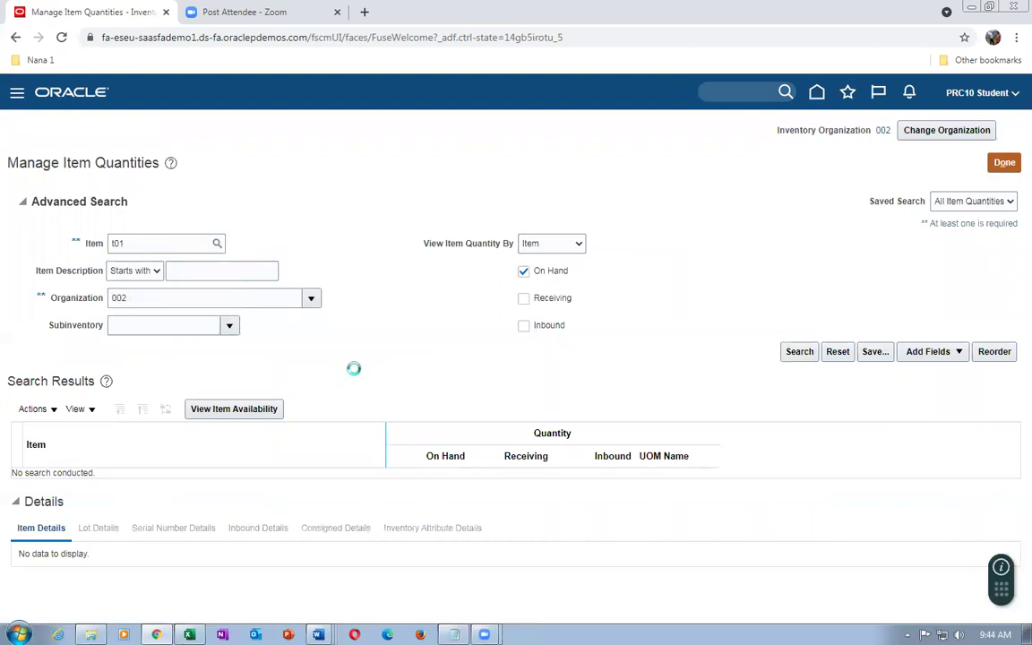
pyautogui.click(788, 354)
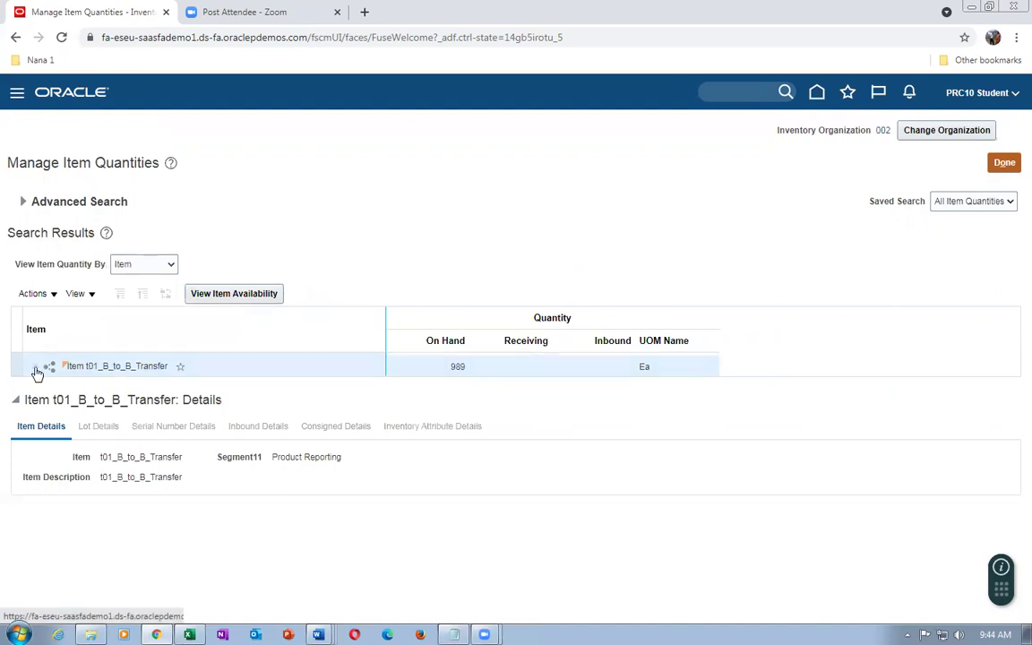
# Expand to organization 002's Stores subinventory and confirm 989 on hand in Item Availability
pyautogui.click(36, 368)
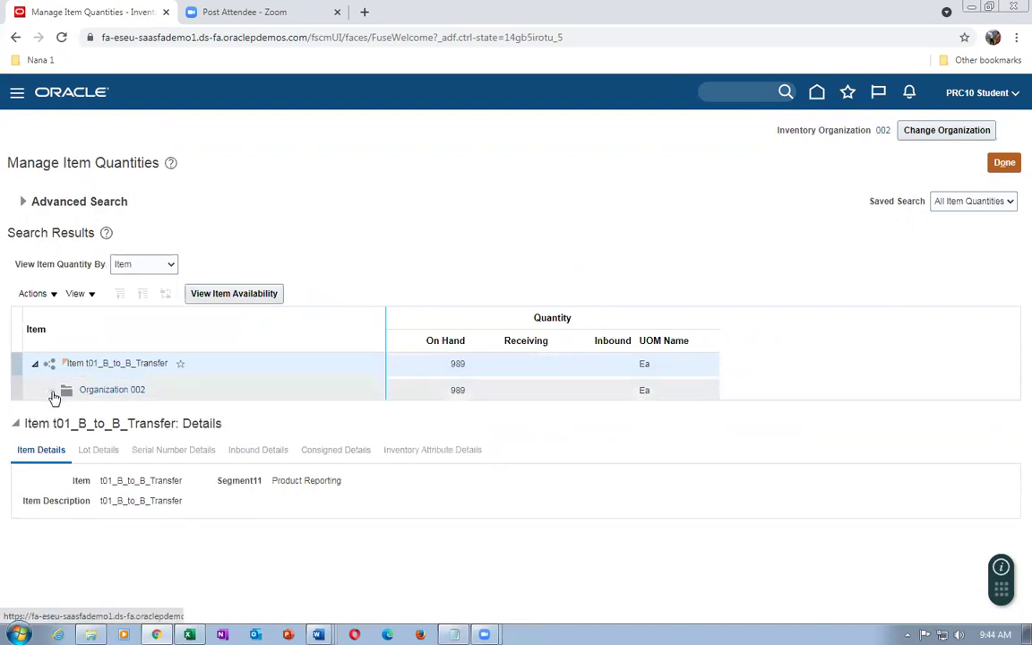
pyautogui.click(53, 392)
pyautogui.click(15, 410)
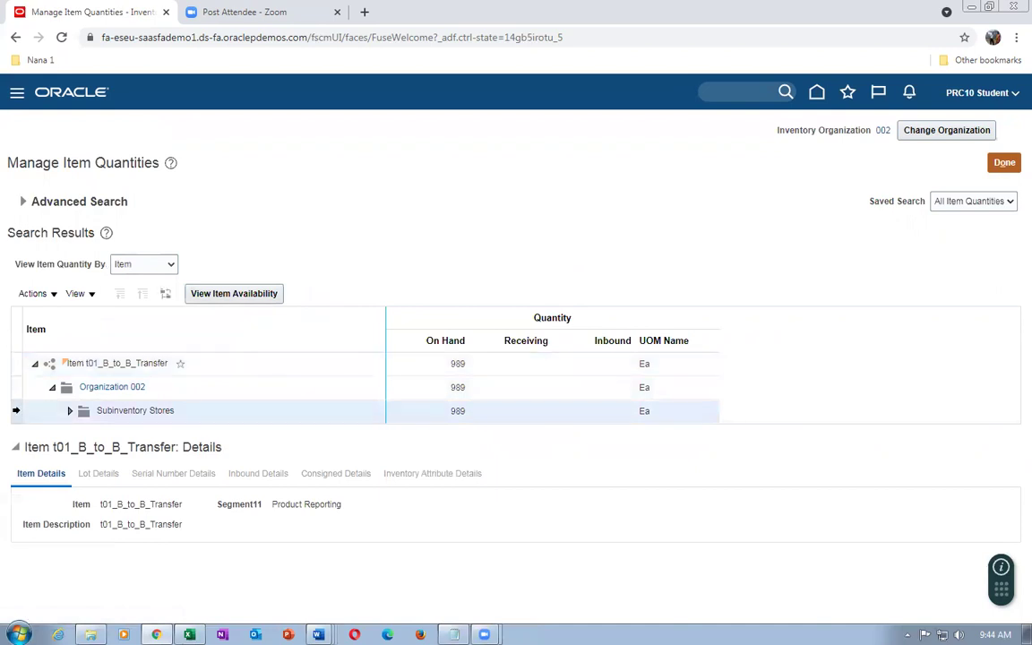
pyautogui.click(240, 297)
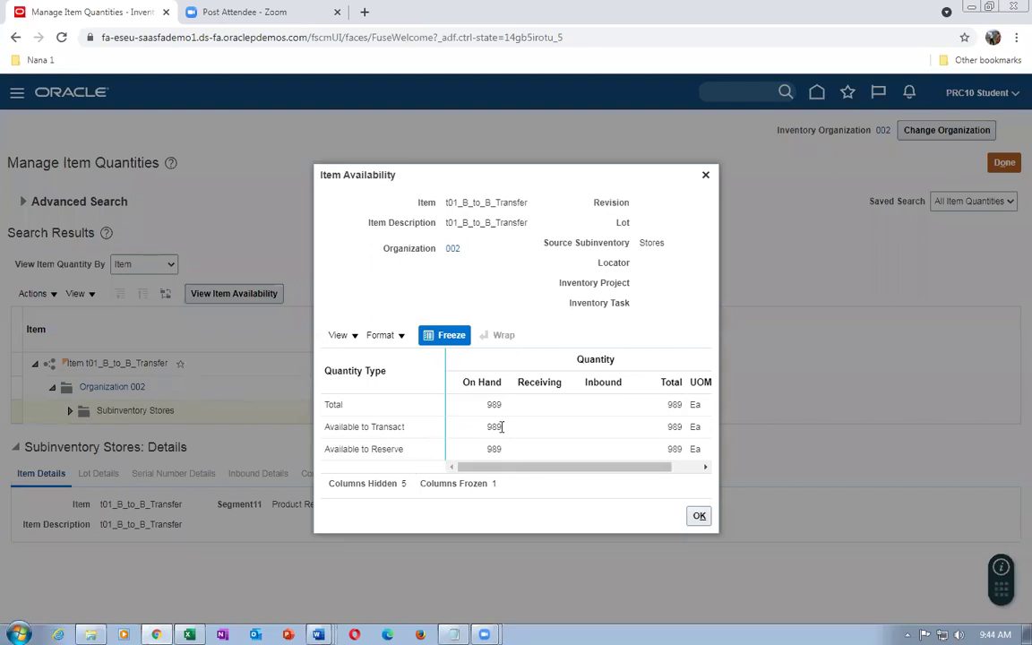
pyautogui.click(704, 518)
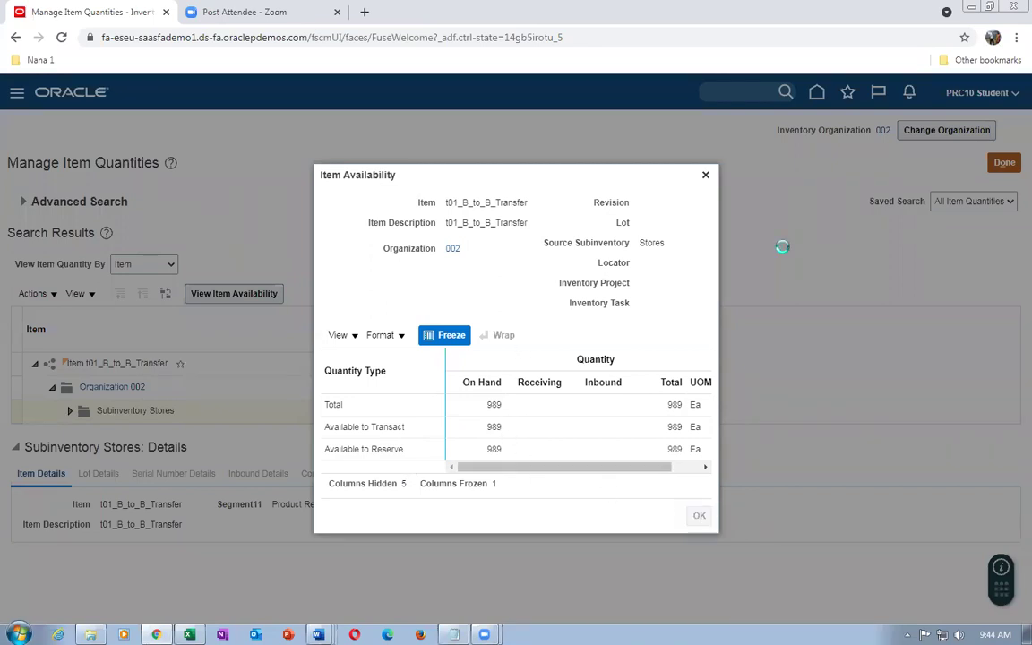
pyautogui.click(1002, 165)
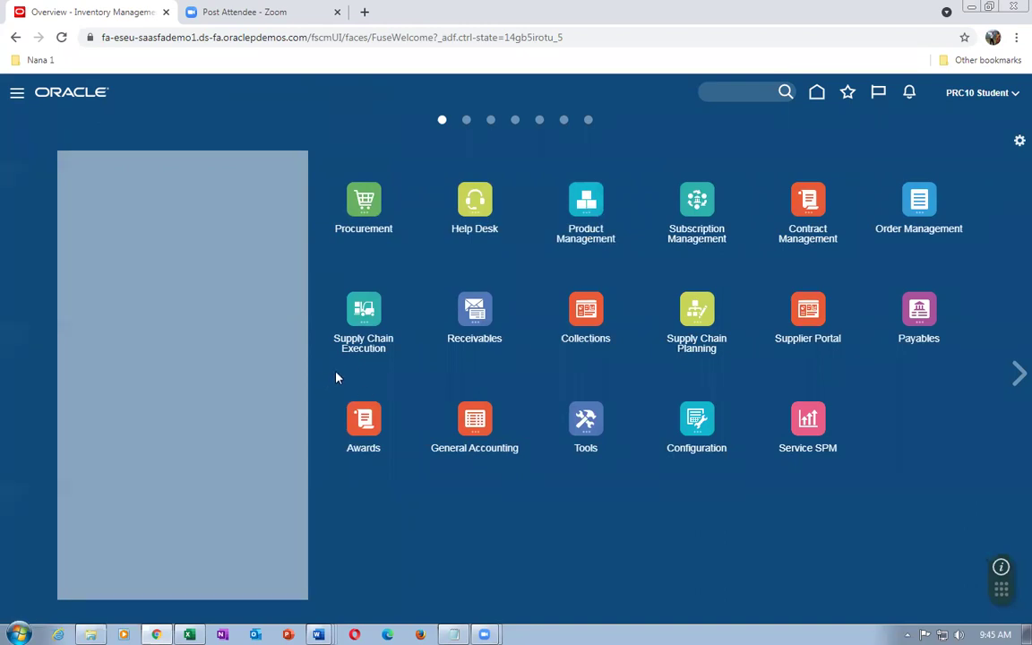
# Open the Plan Inputs work area under Supply Chain Planning and show its task list
pyautogui.click(696, 313)
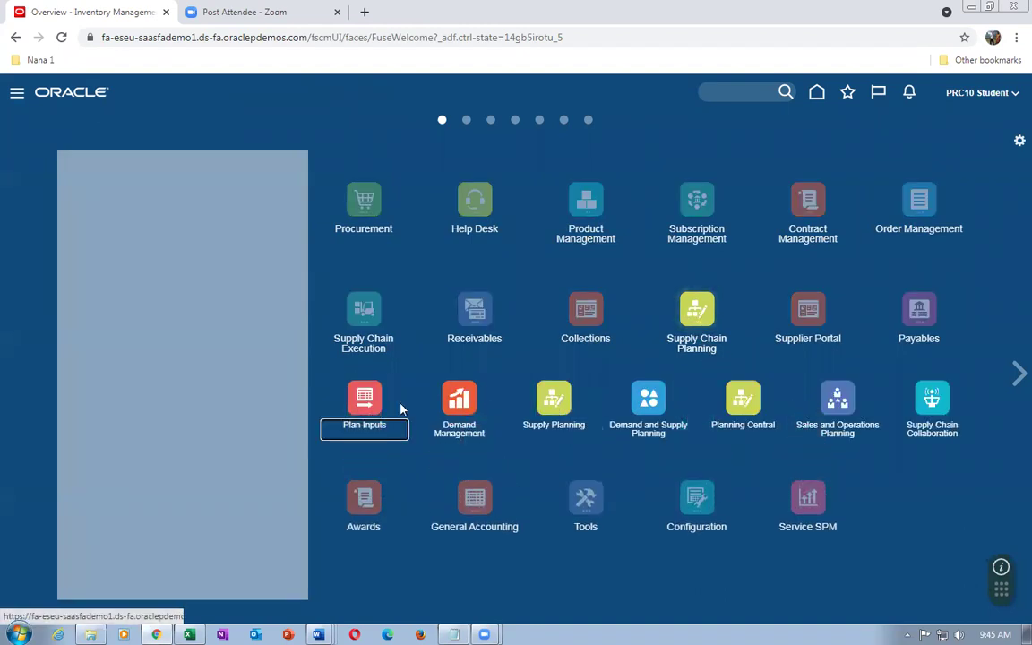
pyautogui.click(960, 342)
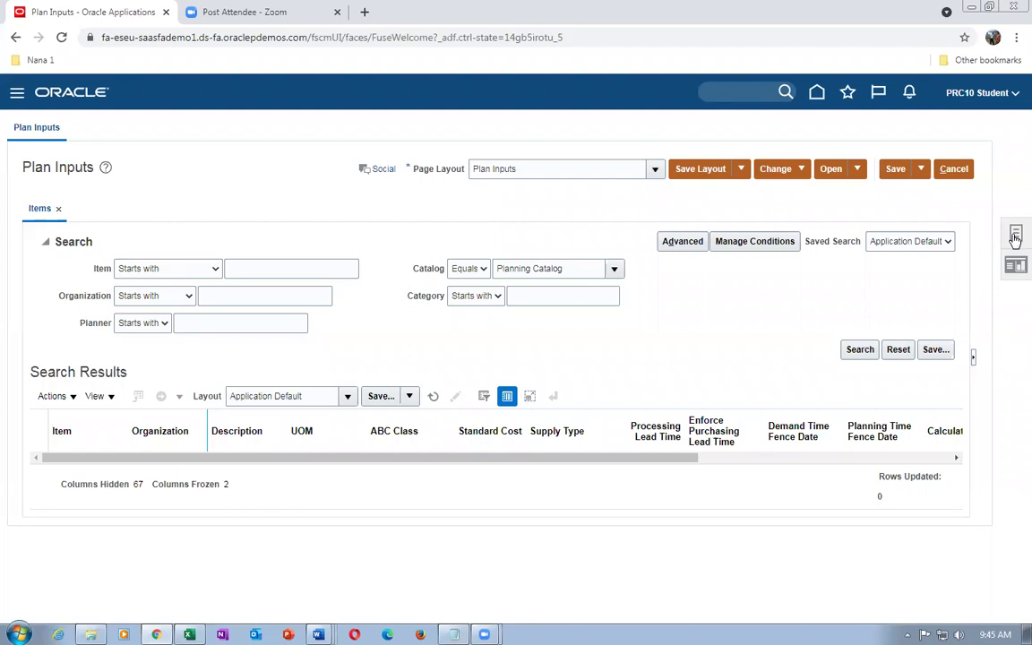
pyautogui.click(1015, 234)
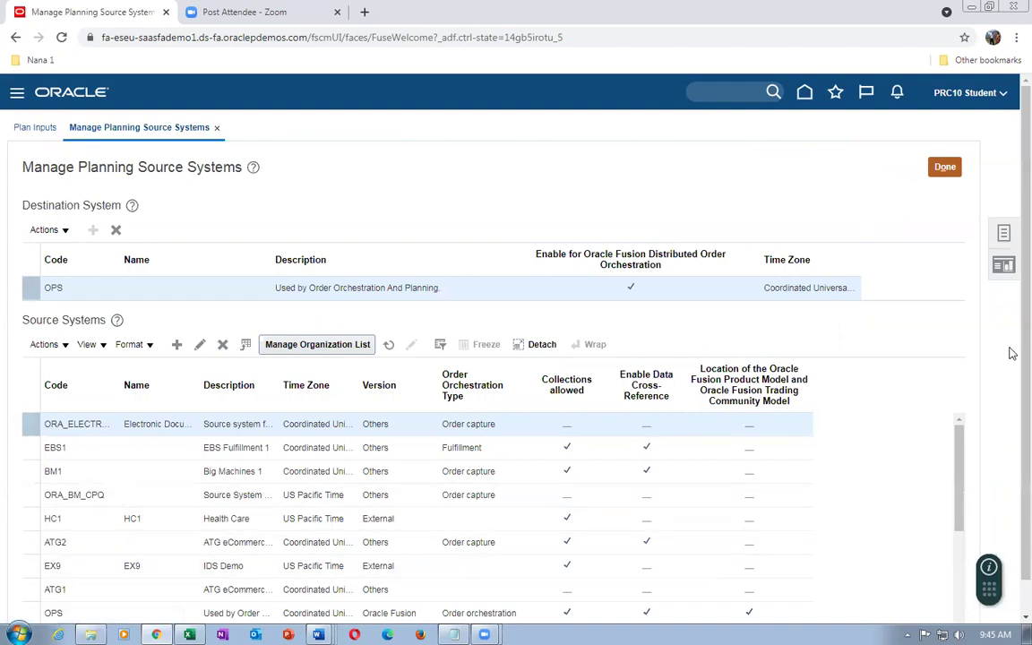
# Filter the Source Systems table to code OPS and open its organization list
pyautogui.scroll(-1, 1012, 354)
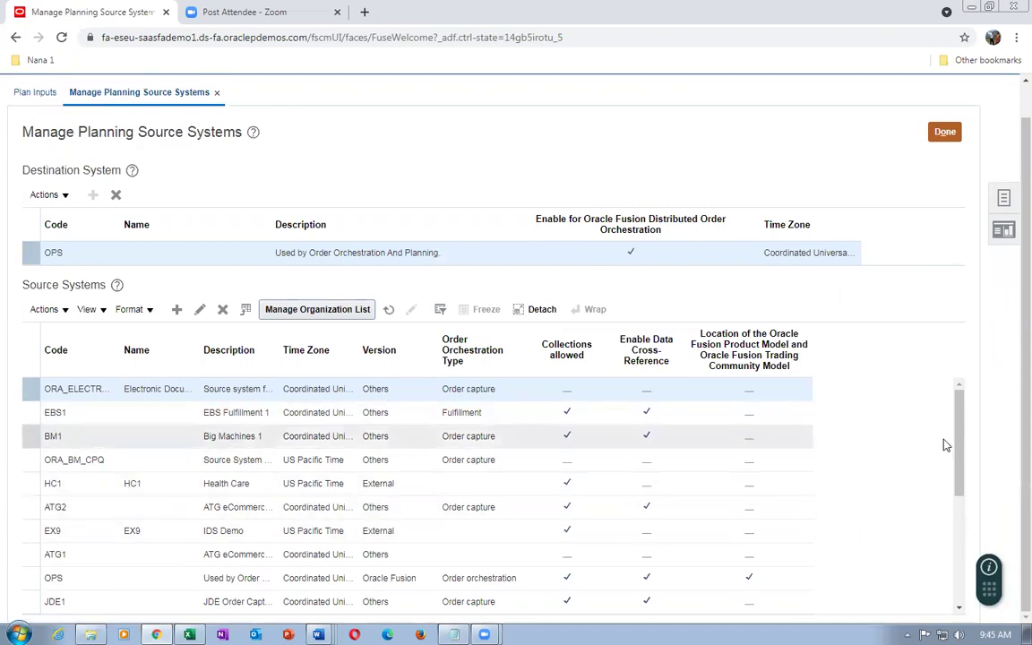
pyautogui.scroll(-1, 967, 465)
pyautogui.moveTo(968, 466); pyautogui.dragTo(980, 523)
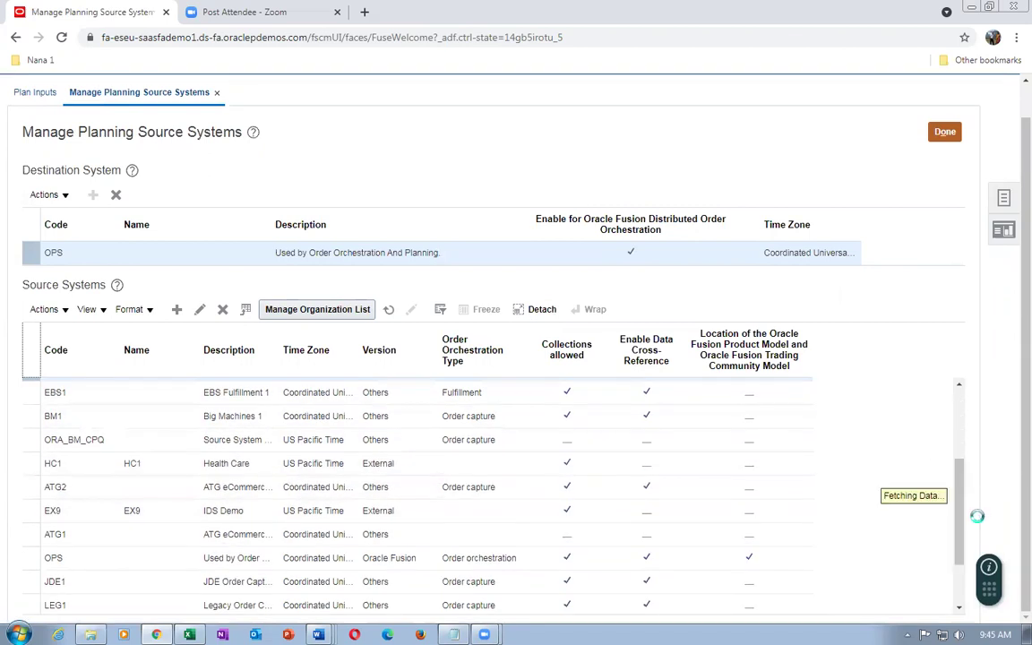
pyautogui.scroll(-2, 962, 518)
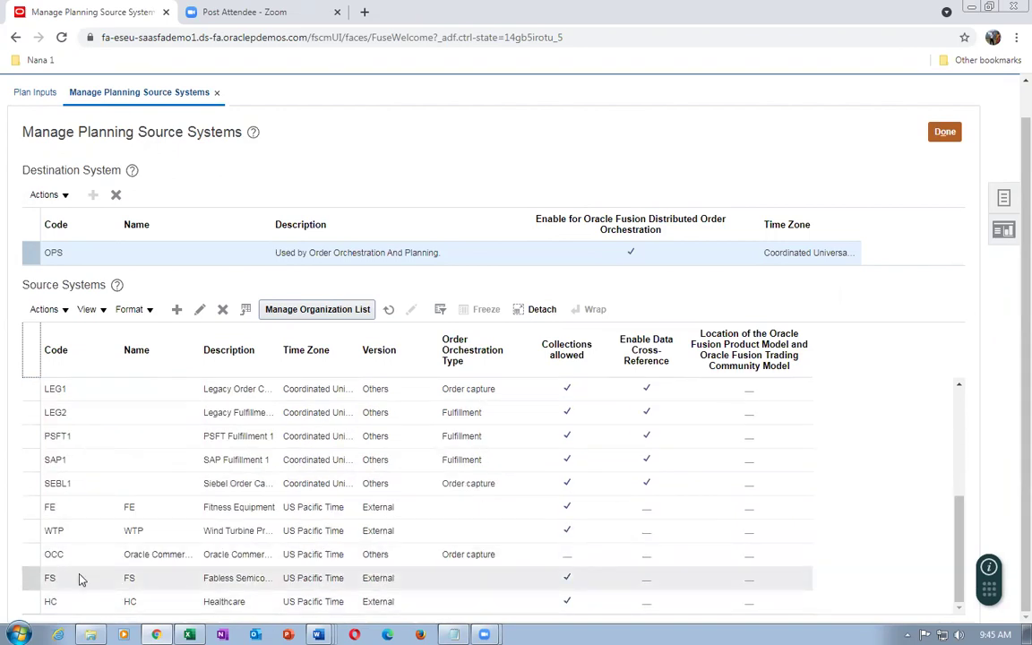
pyautogui.scroll(8, 79, 581)
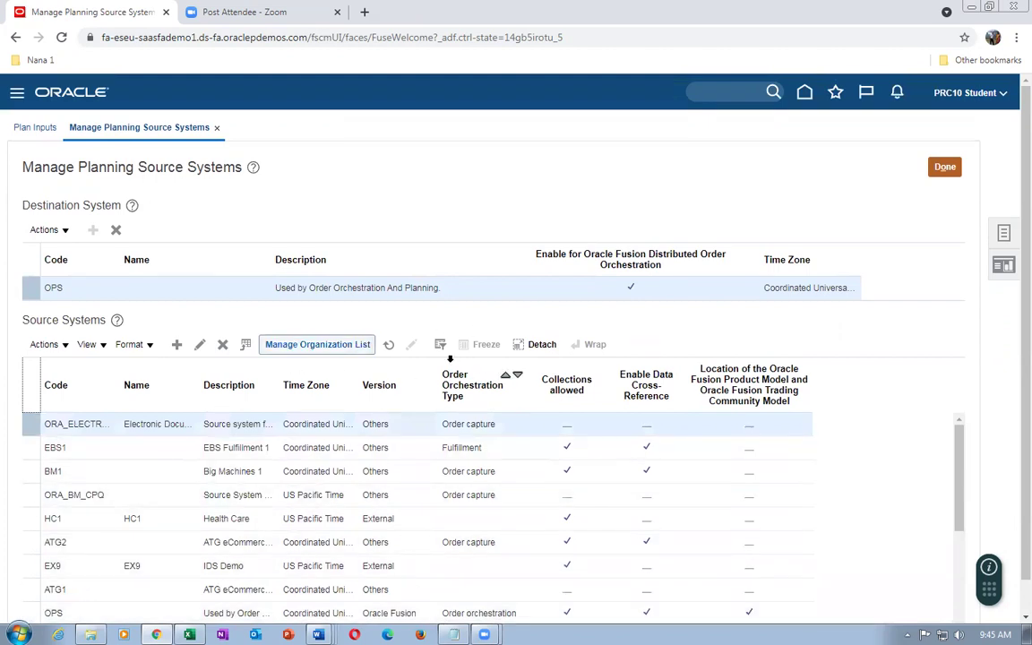
pyautogui.click(440, 345)
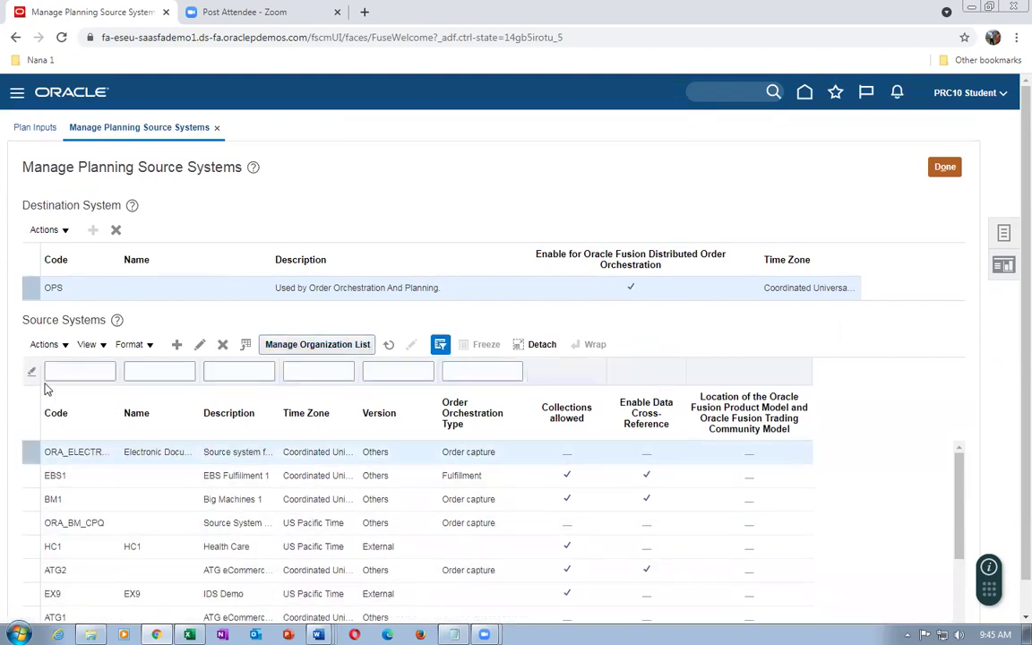
pyautogui.click(51, 372)
pyautogui.write('OP')
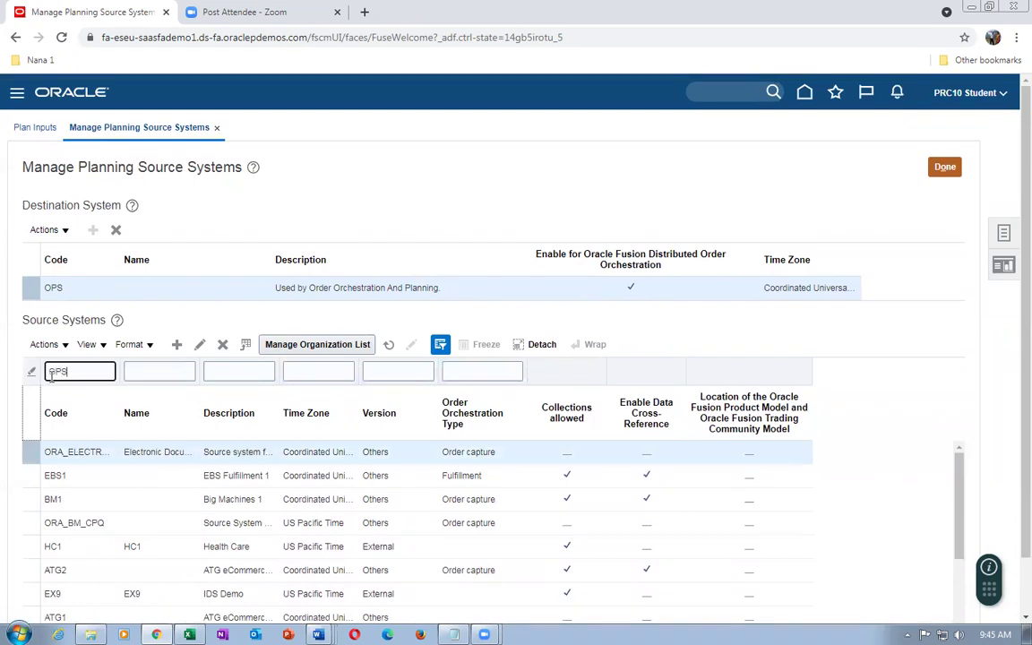
pyautogui.write('S')
pyautogui.press('Return')
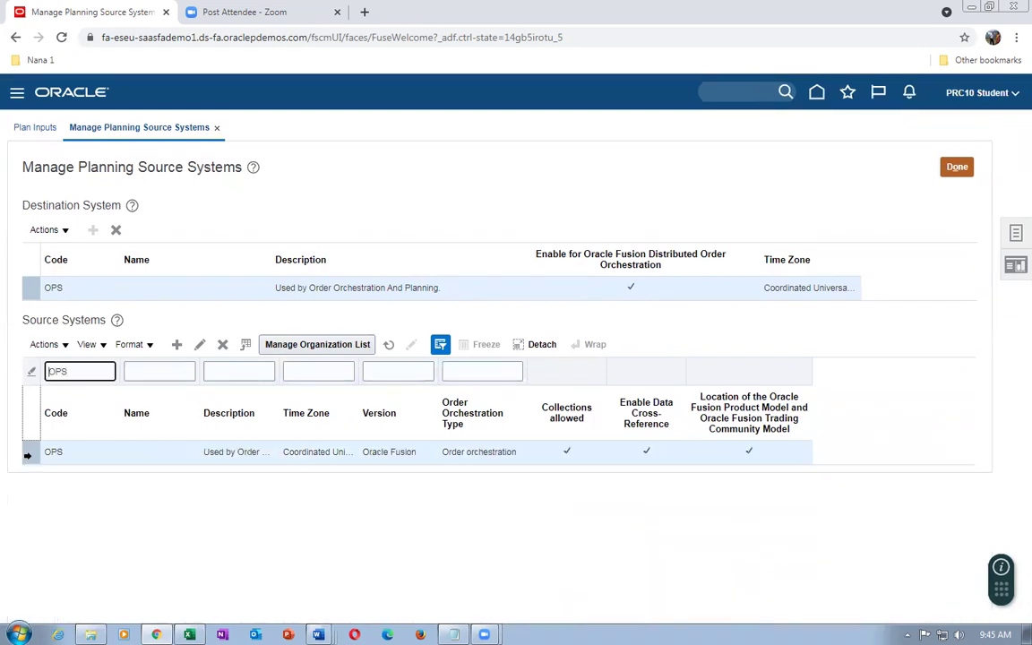
pyautogui.click(345, 344)
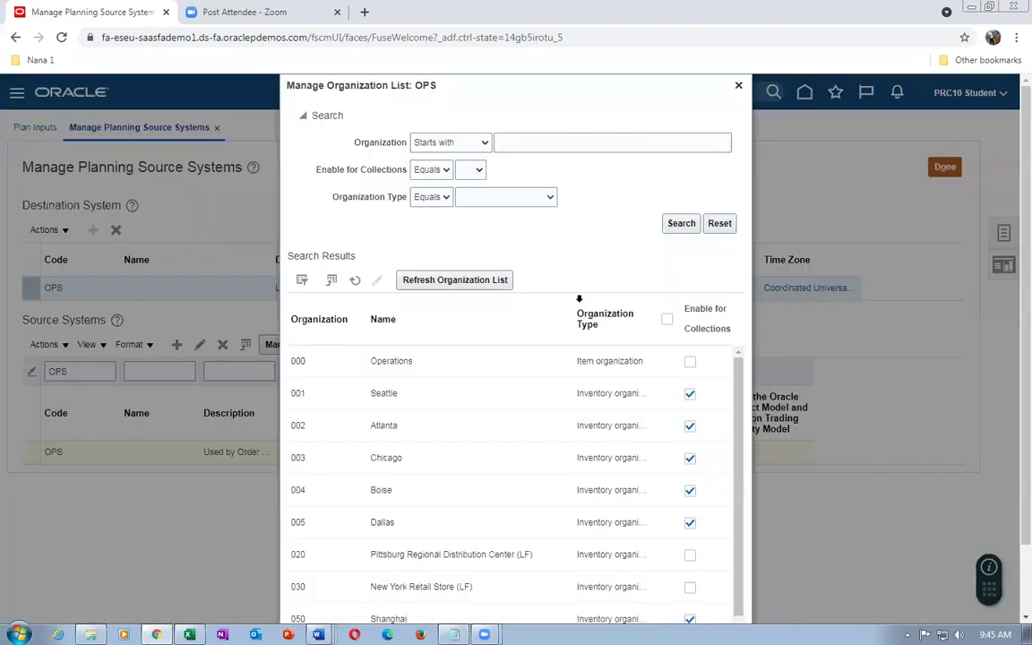
# Refresh the OPS organization list, check codes starting 00 are enabled for collections, then cancel
pyautogui.click(452, 280)
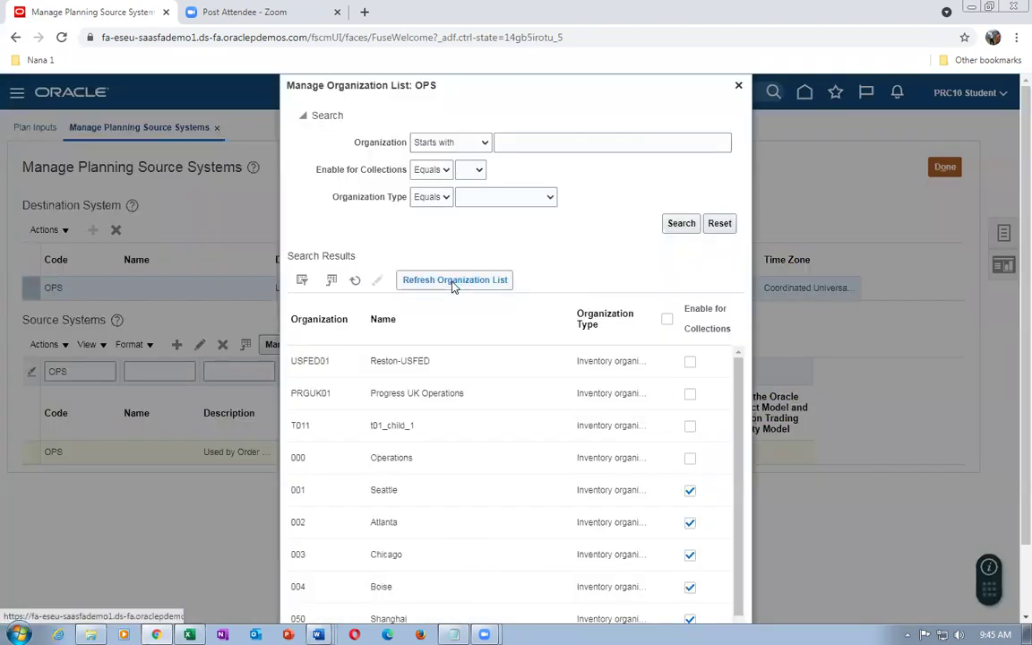
pyautogui.click(547, 140)
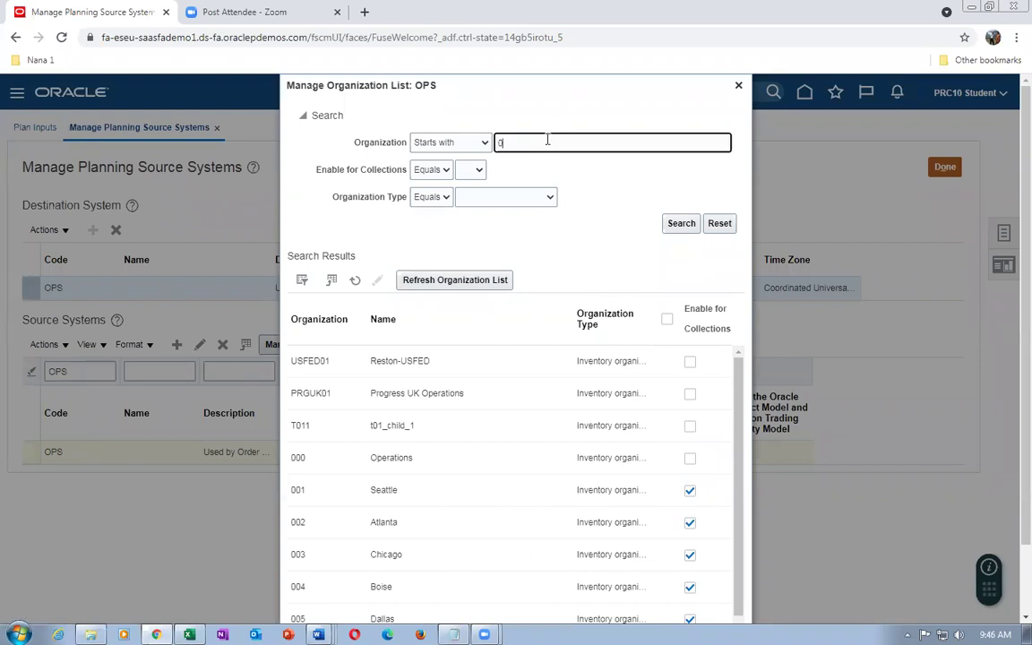
pyautogui.write('00')
pyautogui.click(686, 228)
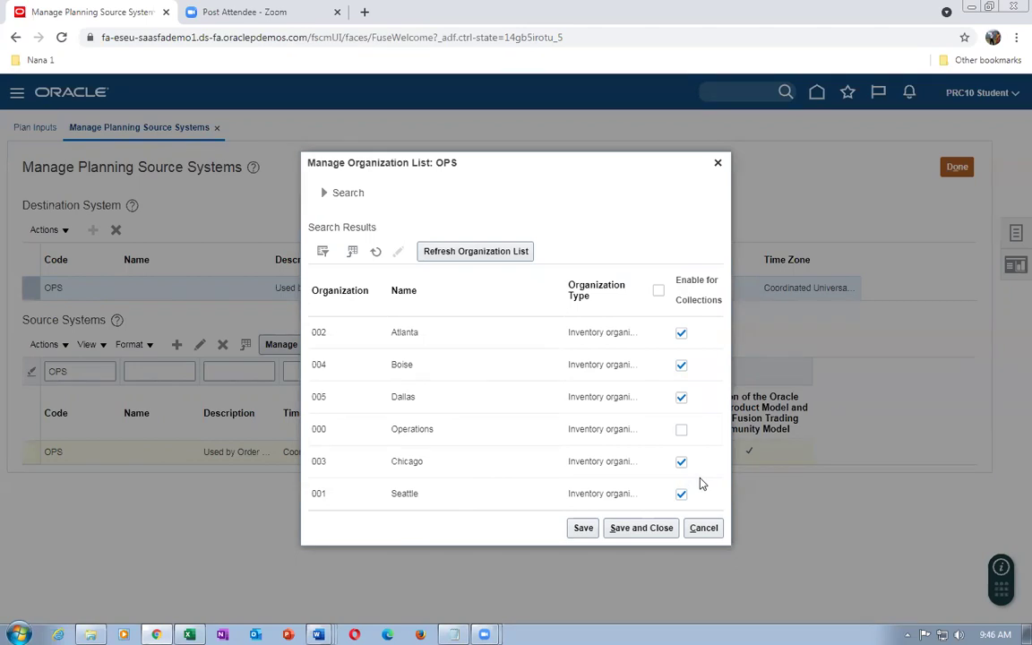
pyautogui.click(706, 528)
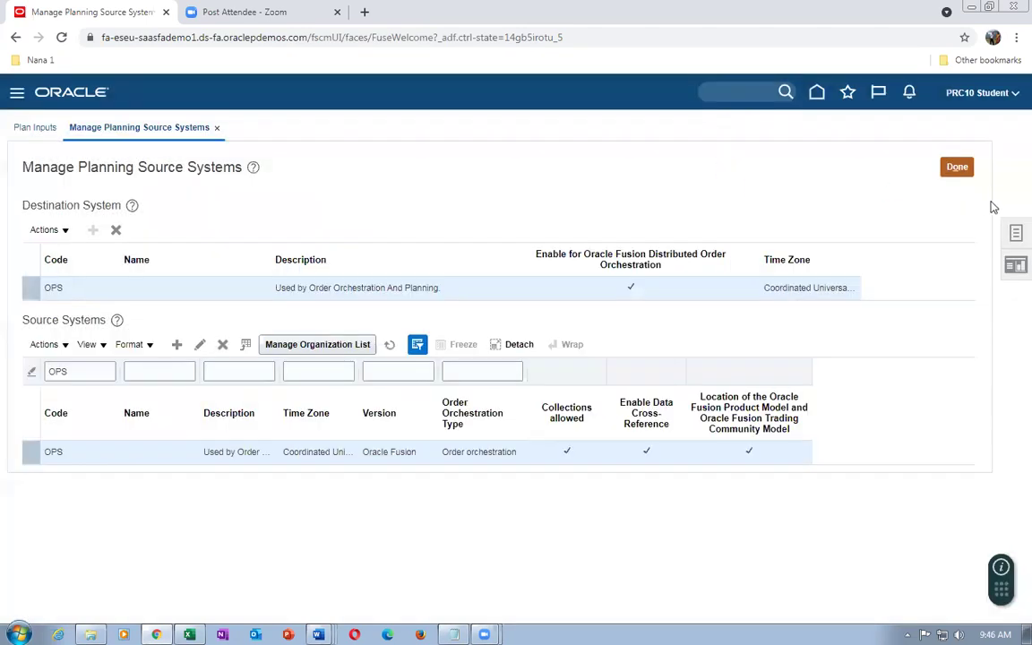
# Return to Plan Inputs and start the Collect Planning Data process
pyautogui.click(949, 165)
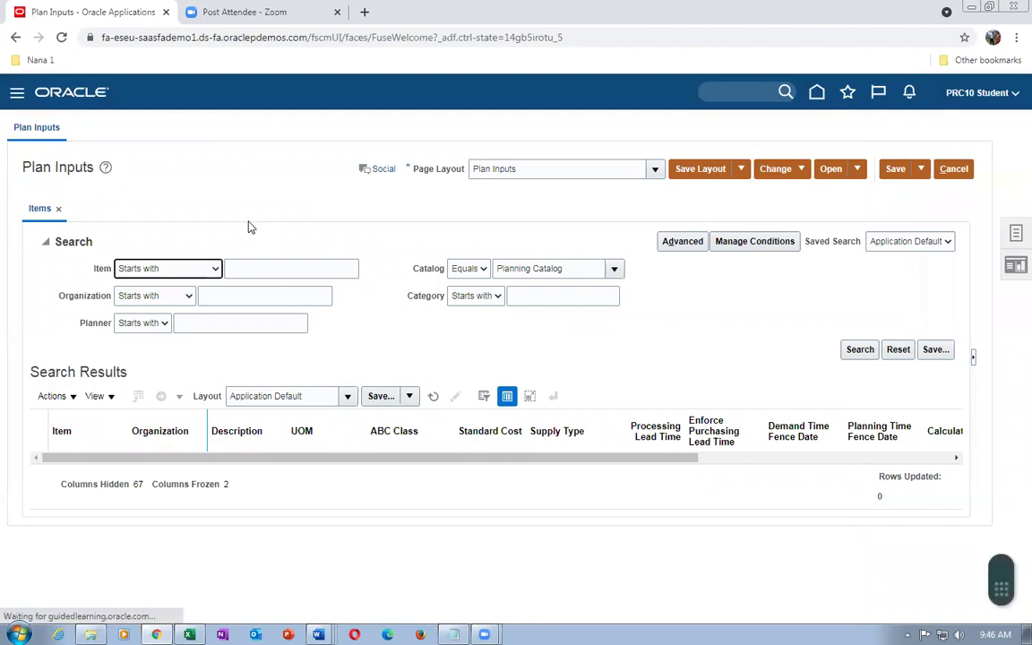
pyautogui.click(1015, 235)
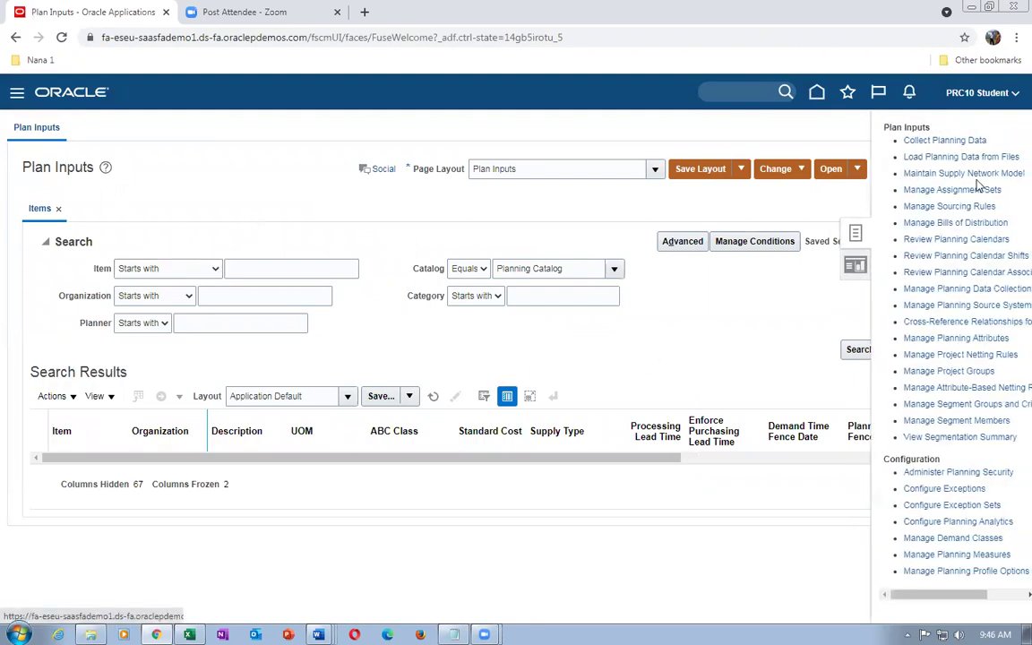
pyautogui.click(914, 141)
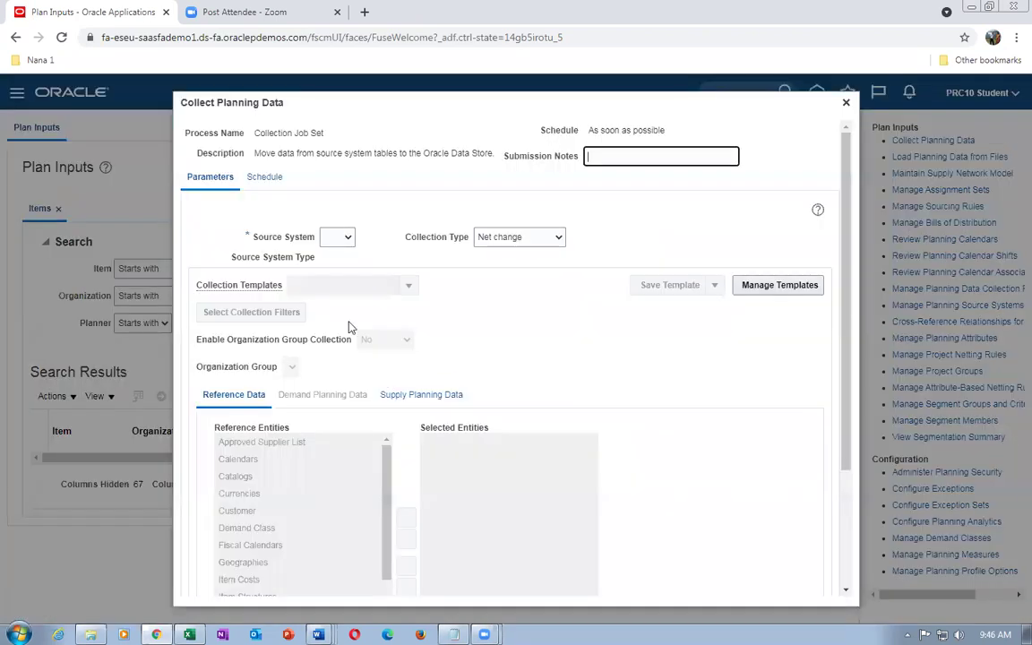
pyautogui.click(337, 236)
# Choose source system OPS, collection type Targeted, and select all reference data entities
pyautogui.click(335, 262)
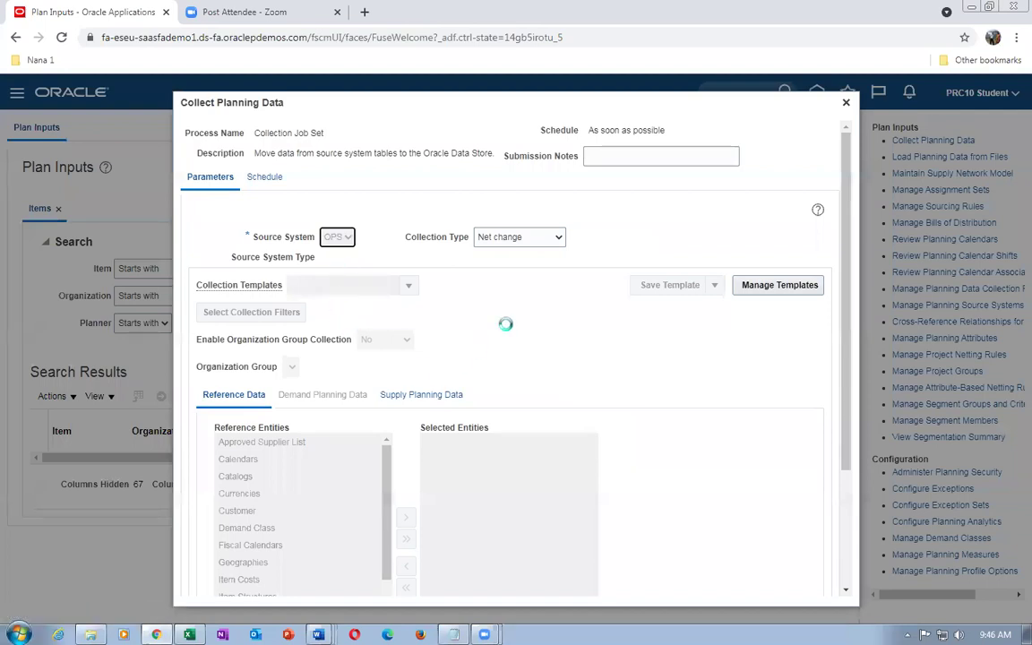
pyautogui.click(512, 238)
pyautogui.click(504, 249)
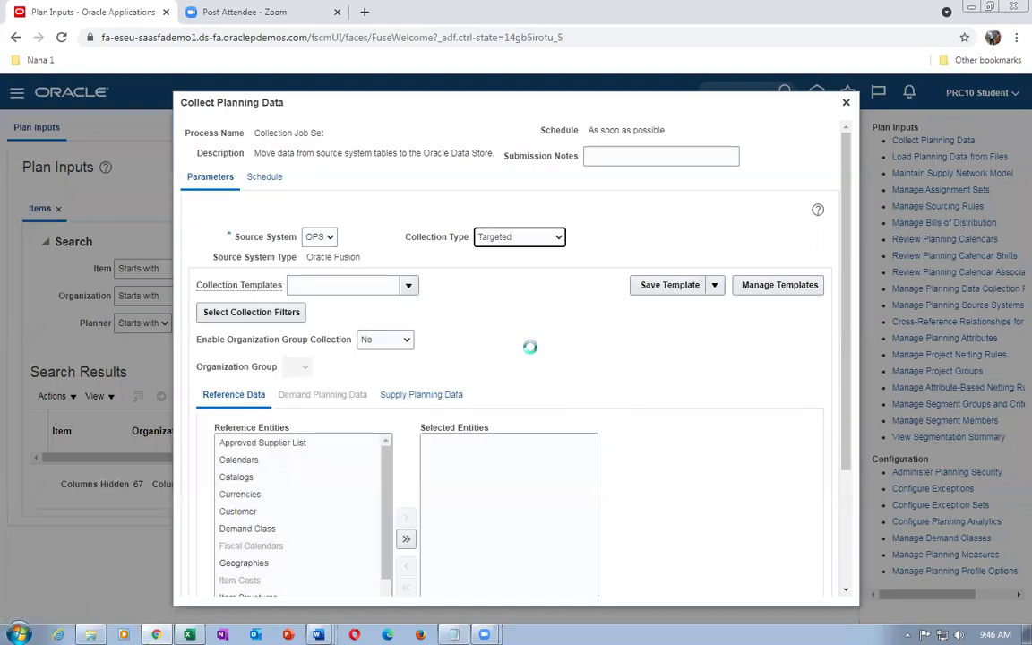
pyautogui.click(406, 541)
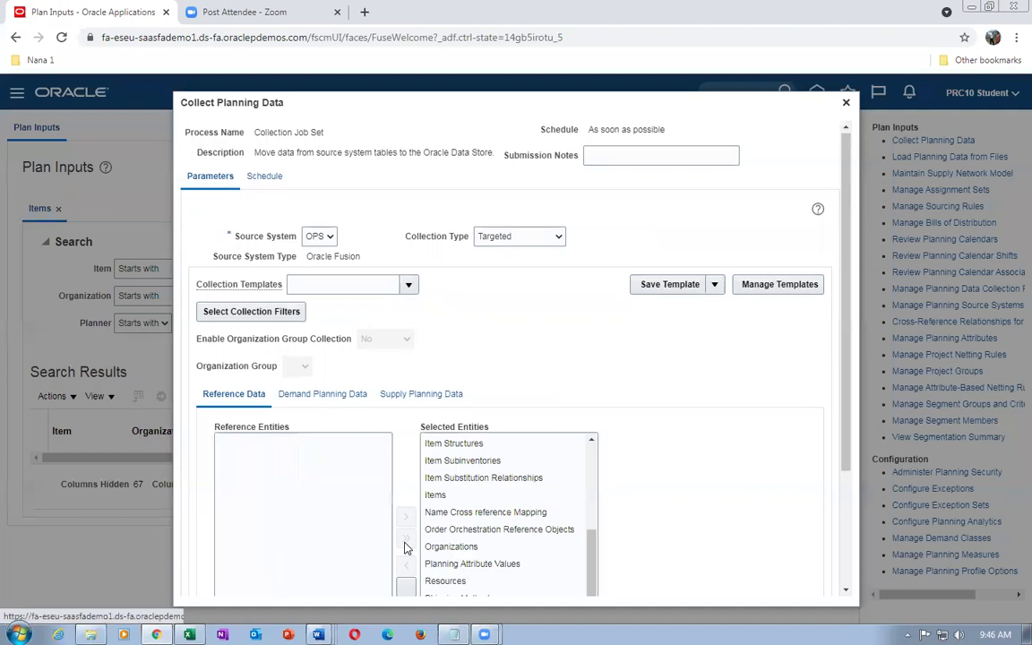
pyautogui.scroll(5, 448, 510)
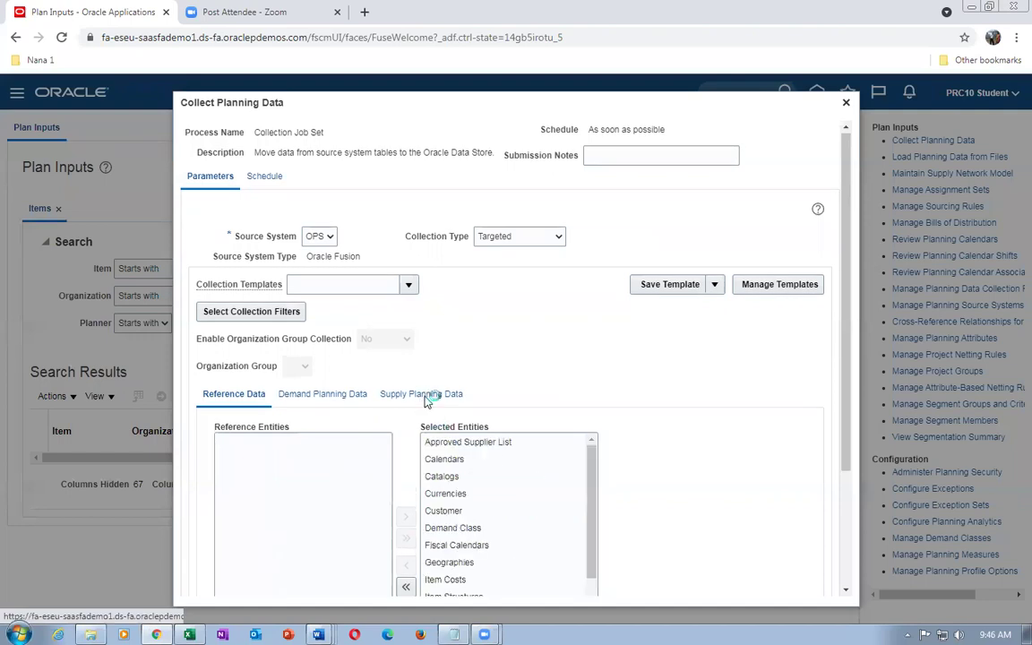
# Select all supply planning data entities, review them, then clear the selection
pyautogui.click(421, 393)
pyautogui.click(387, 507)
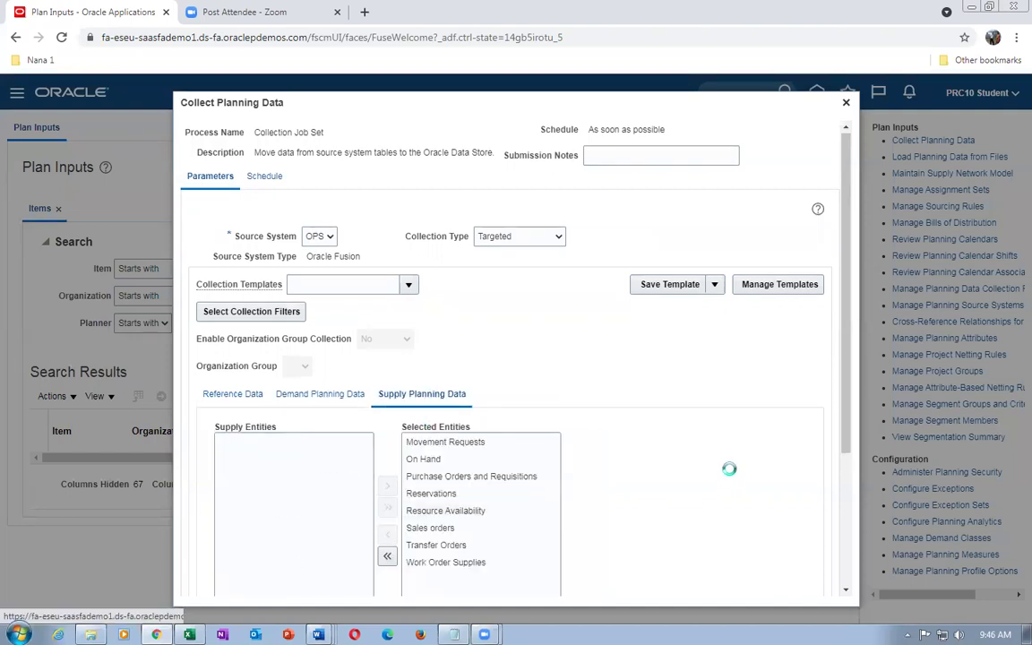
pyautogui.moveTo(842, 387); pyautogui.dragTo(852, 540)
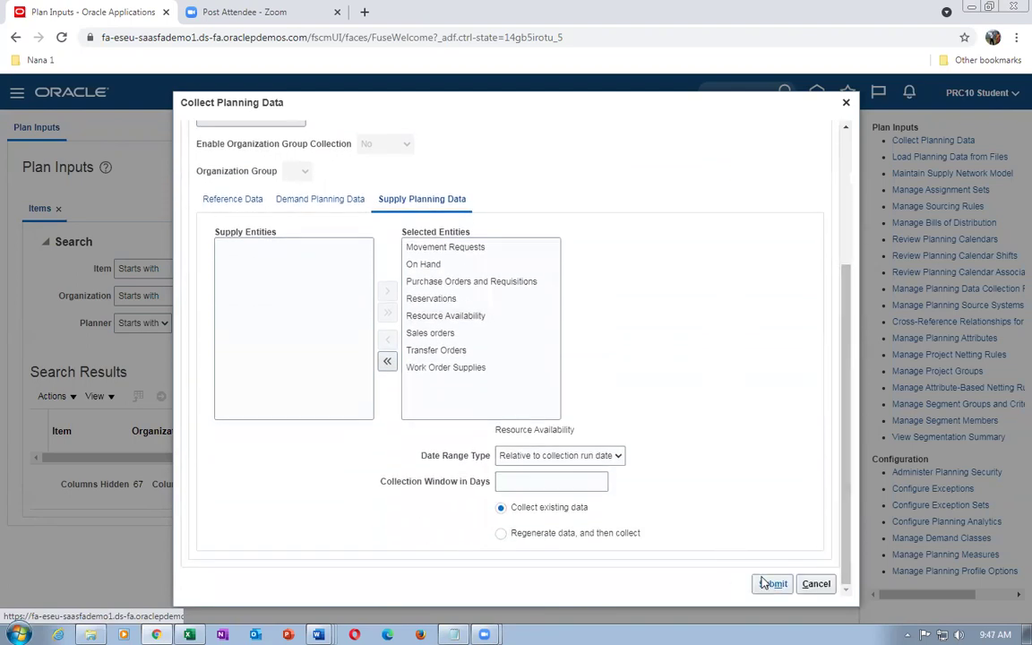
pyautogui.moveTo(850, 449); pyautogui.dragTo(871, 299)
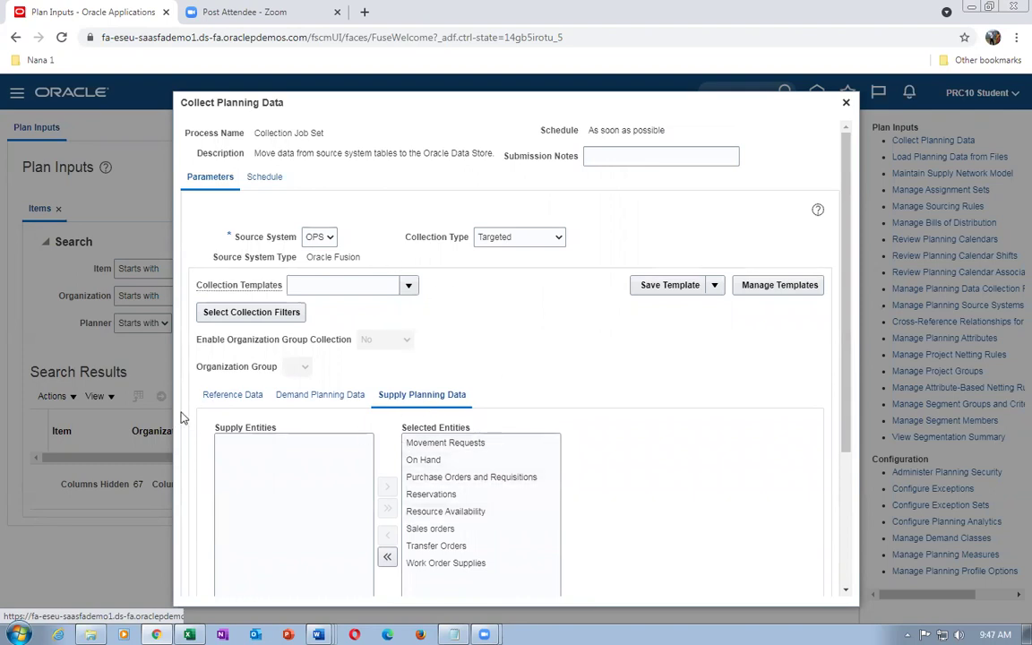
pyautogui.click(380, 554)
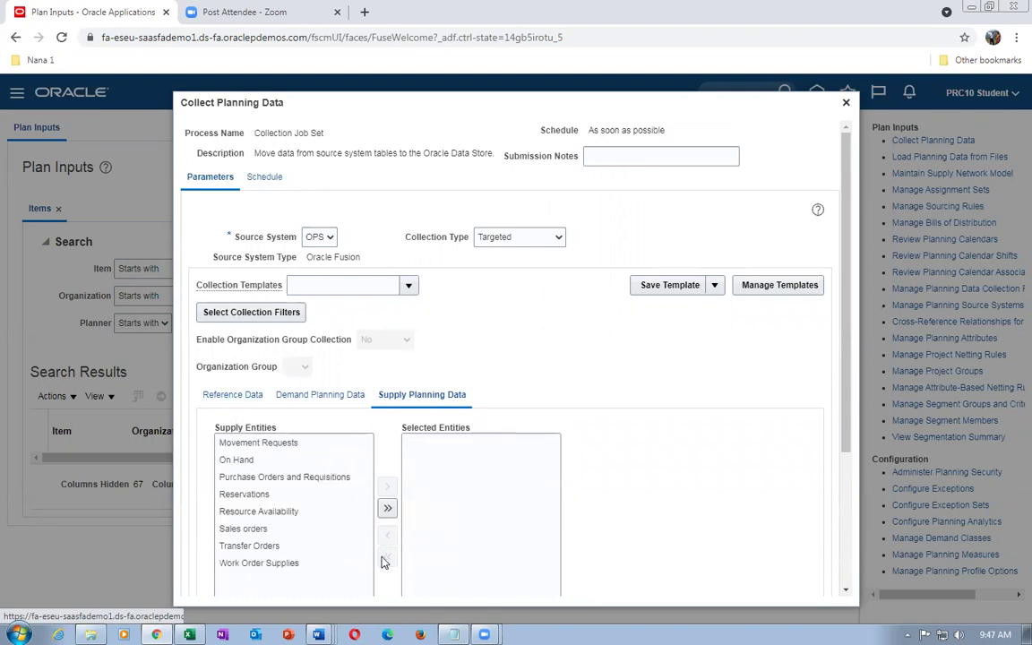
# Add On Hand to the selected supply planning entities
pyautogui.scroll(-3, 282, 477)
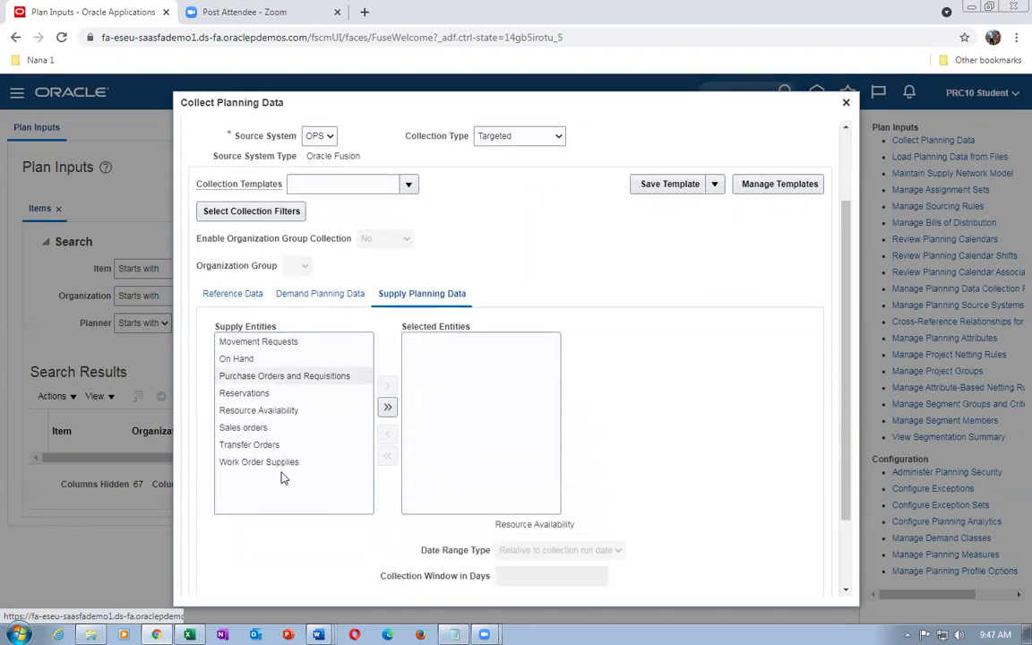
pyautogui.click(229, 319)
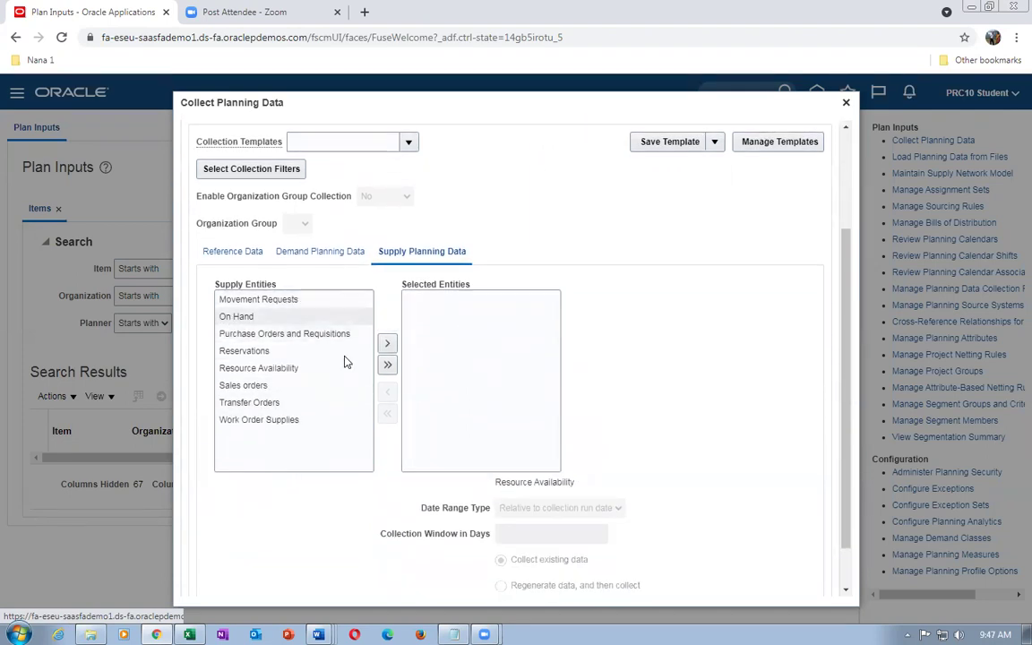
pyautogui.click(388, 344)
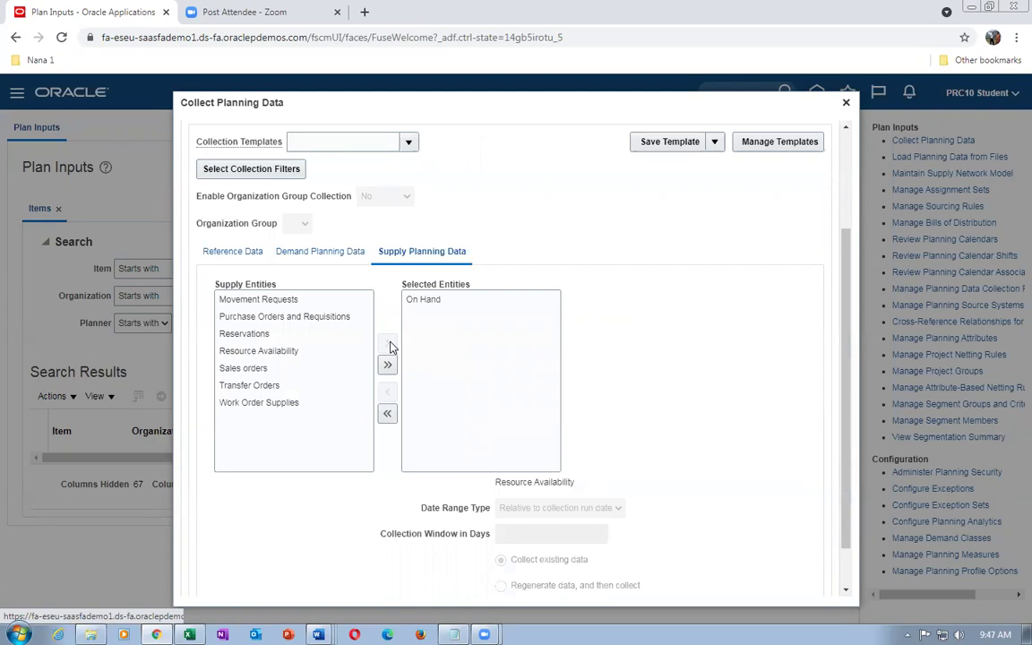
# Move all reference data entities back, then select only Items
pyautogui.click(220, 254)
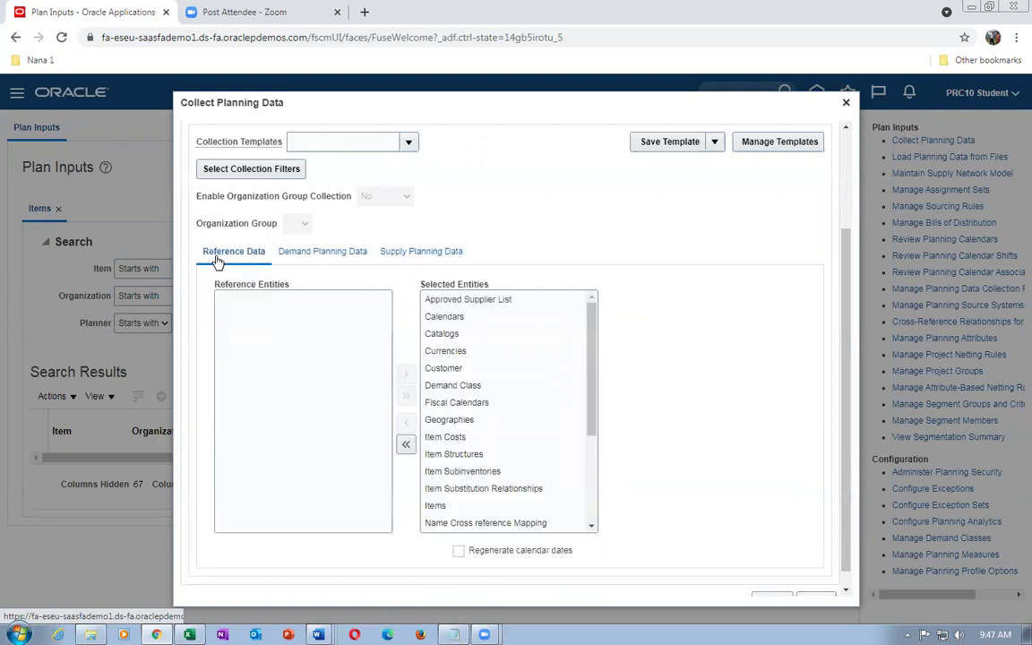
pyautogui.click(450, 252)
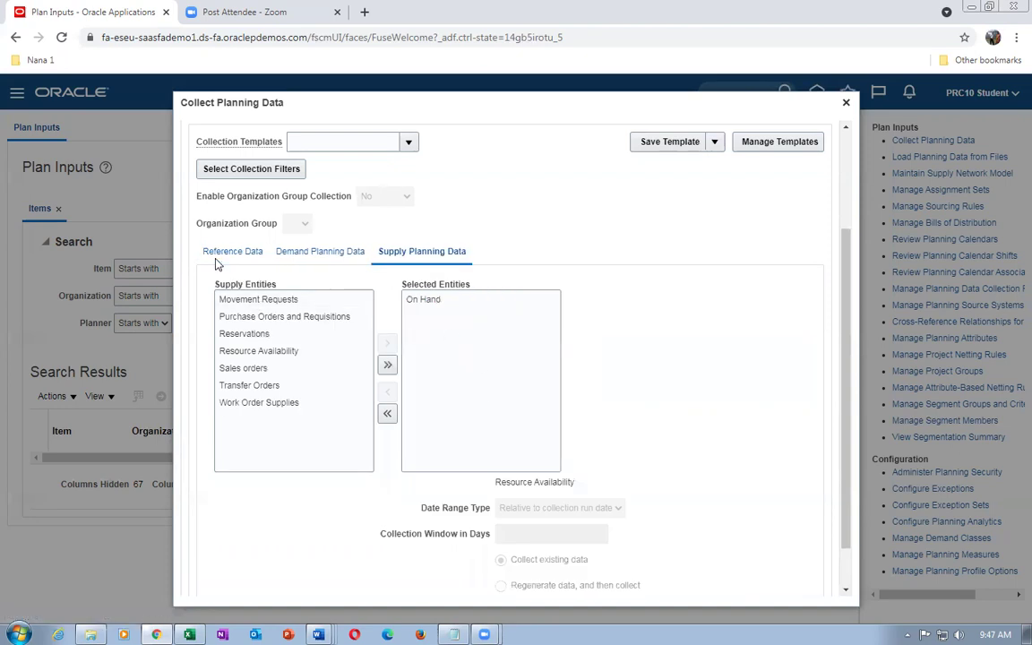
pyautogui.click(384, 363)
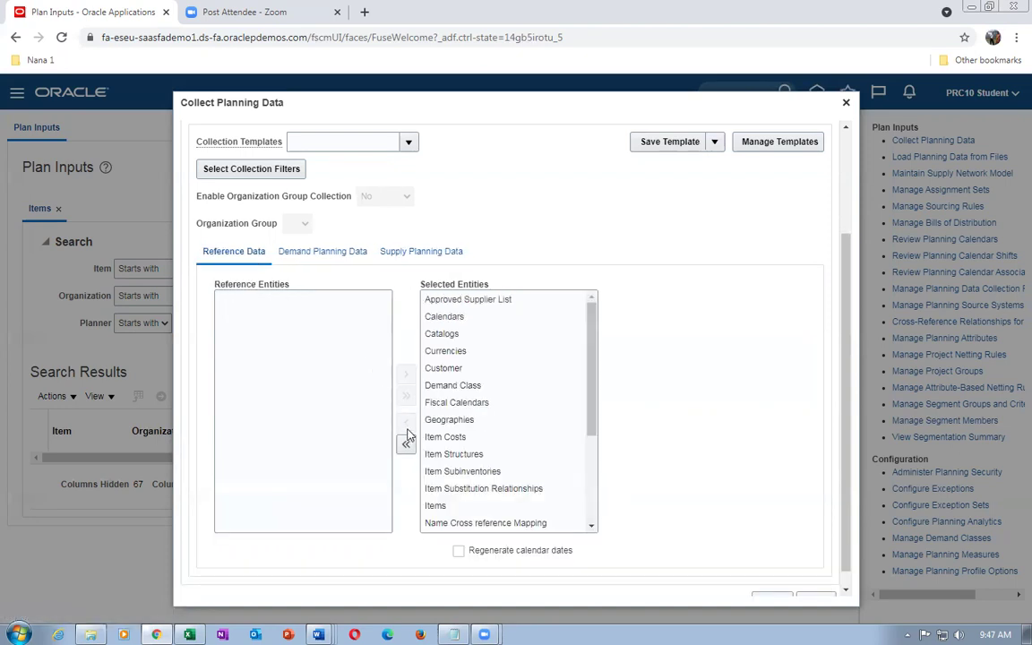
pyautogui.click(405, 442)
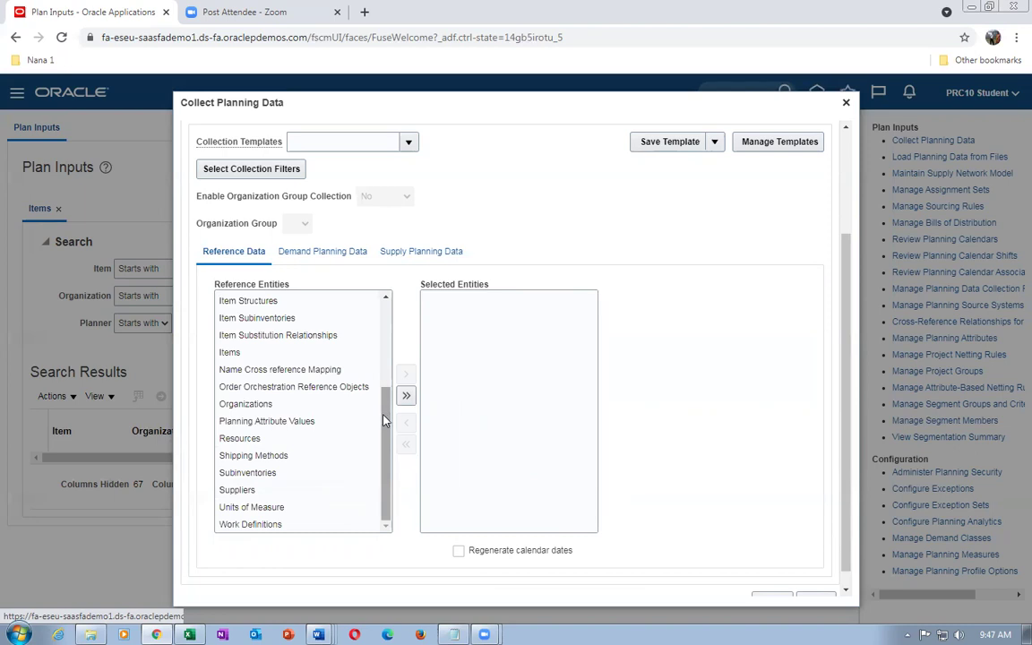
pyautogui.moveTo(386, 450); pyautogui.dragTo(392, 401)
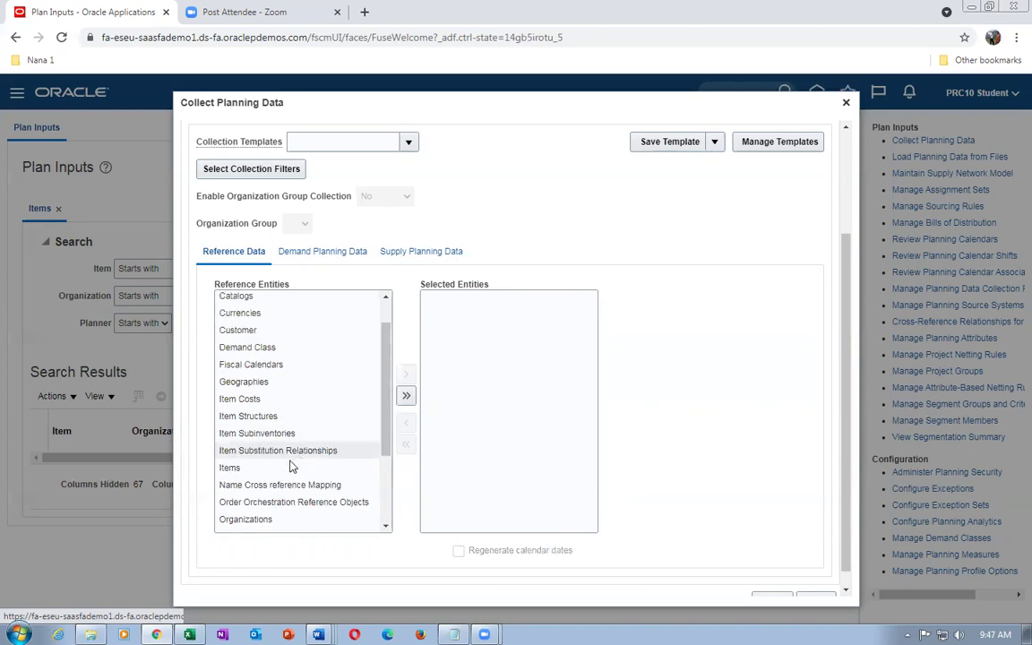
pyautogui.click(269, 466)
pyautogui.click(405, 374)
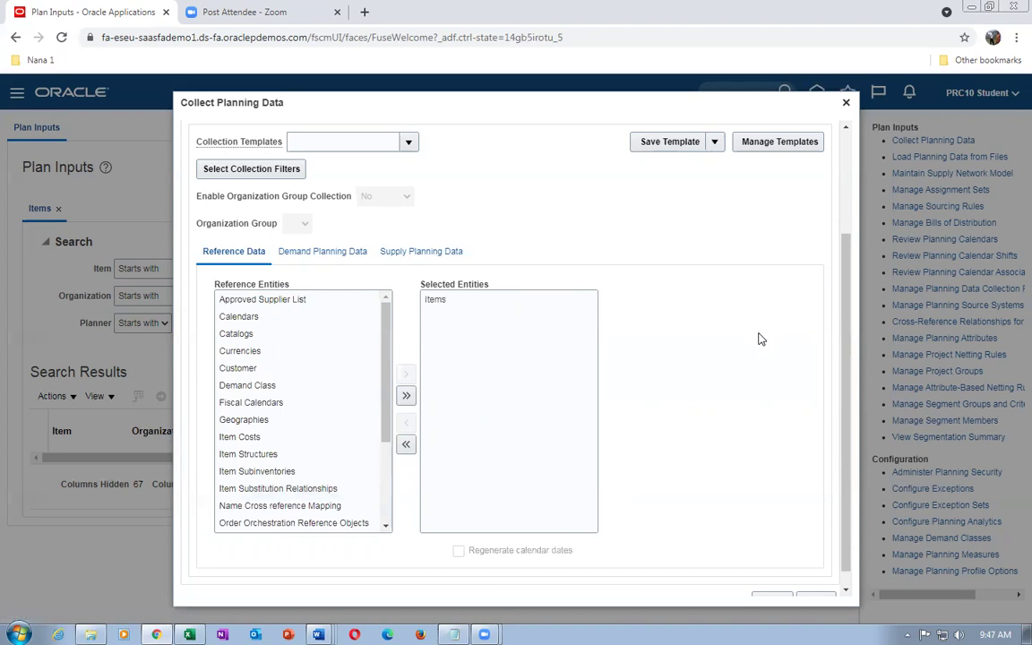
# Recheck the supply planning entities and close Collect Planning Data without submitting
pyautogui.click(421, 253)
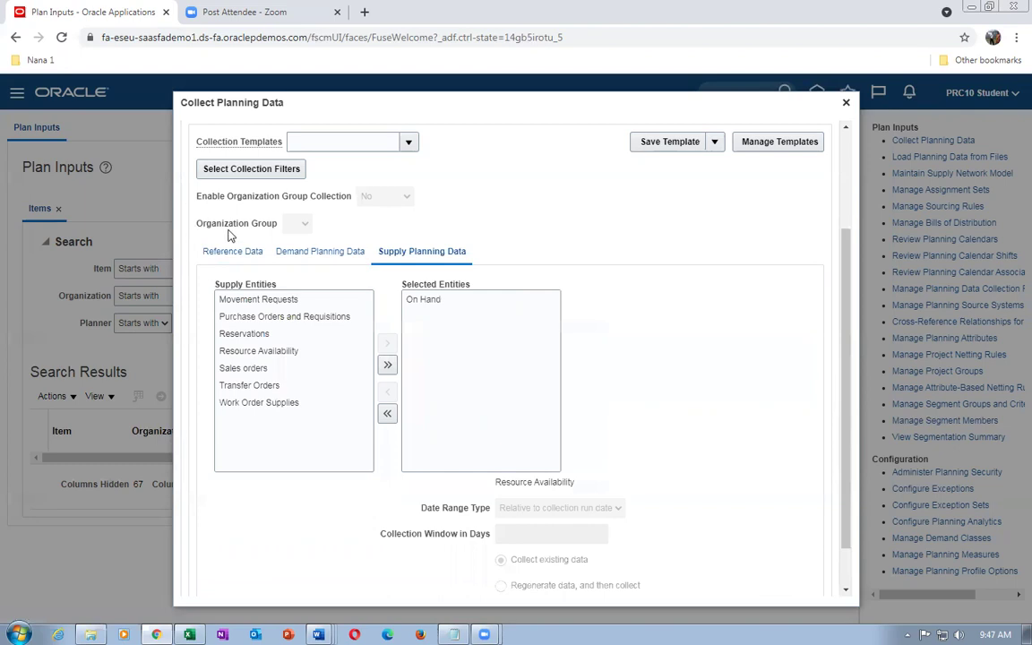
pyautogui.scroll(3, 846, 404)
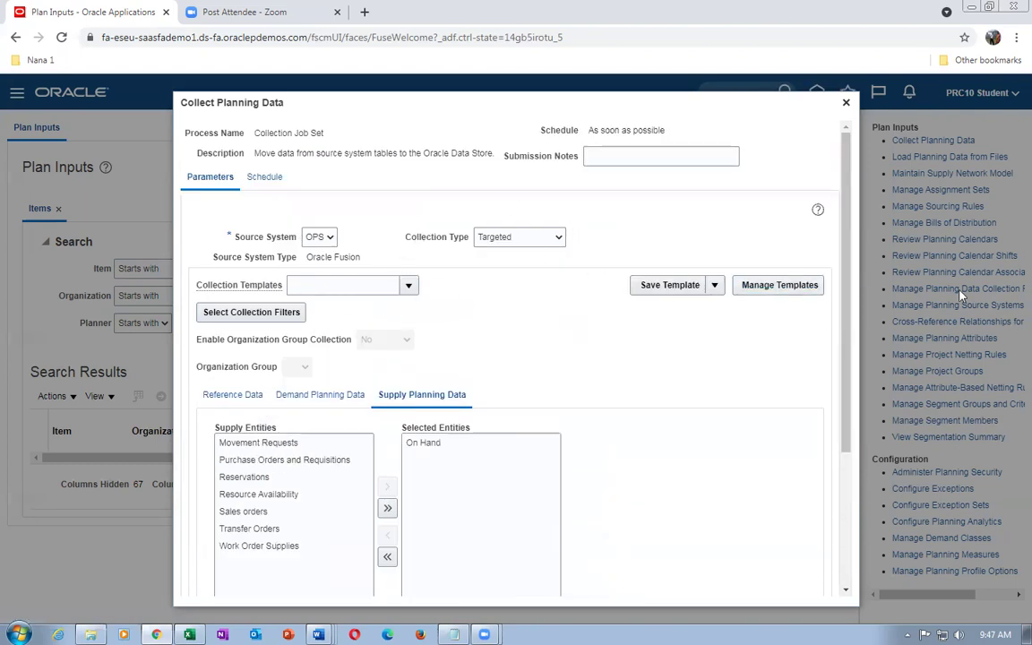
pyautogui.moveTo(850, 376); pyautogui.dragTo(833, 547)
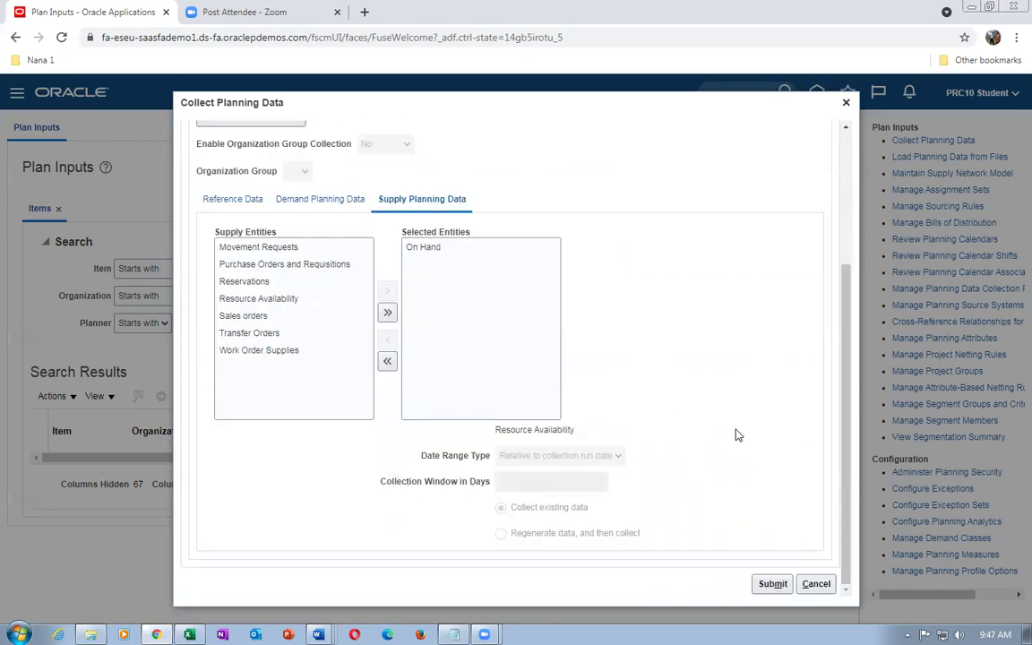
pyautogui.scroll(5, 848, 438)
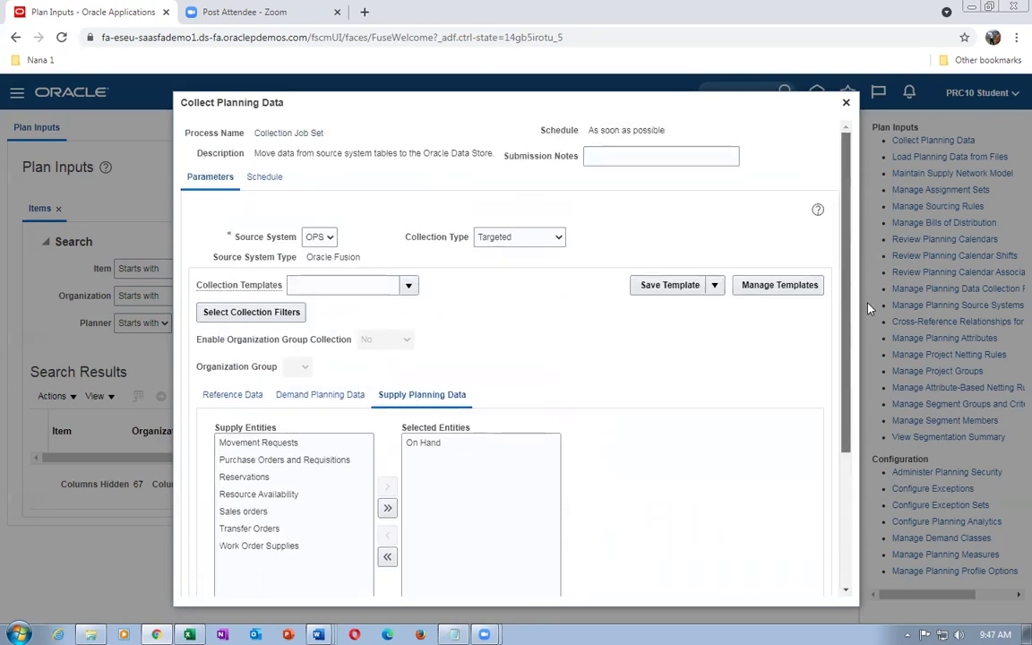
pyautogui.click(845, 104)
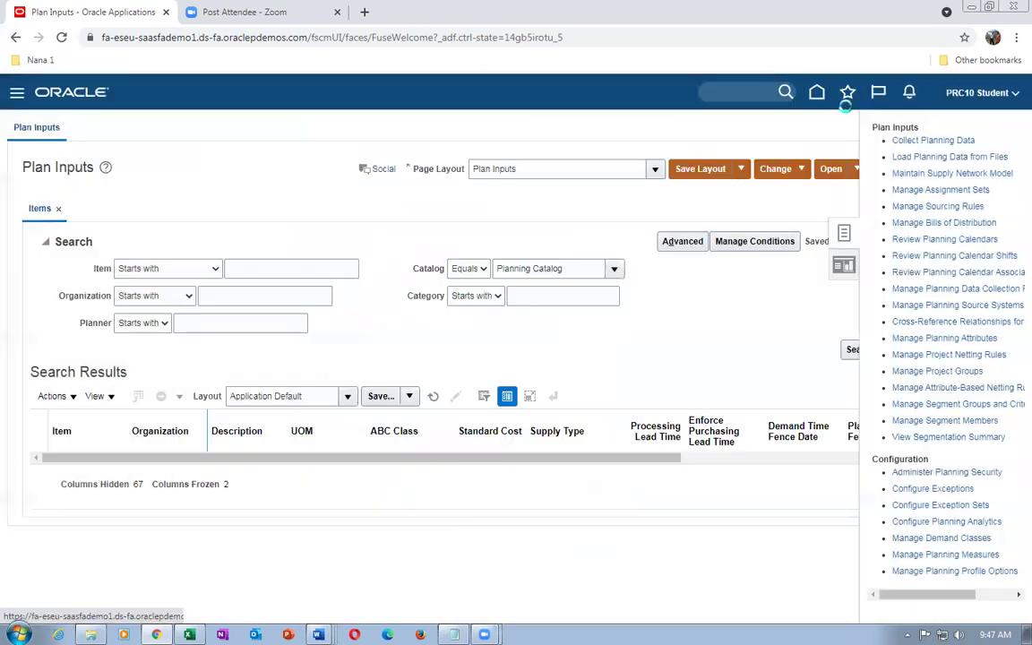
# Search items for 'test' and scroll the t01_B_to_B_Transfer rows for organizations 001 and 002
pyautogui.click(265, 270)
pyautogui.write('test')
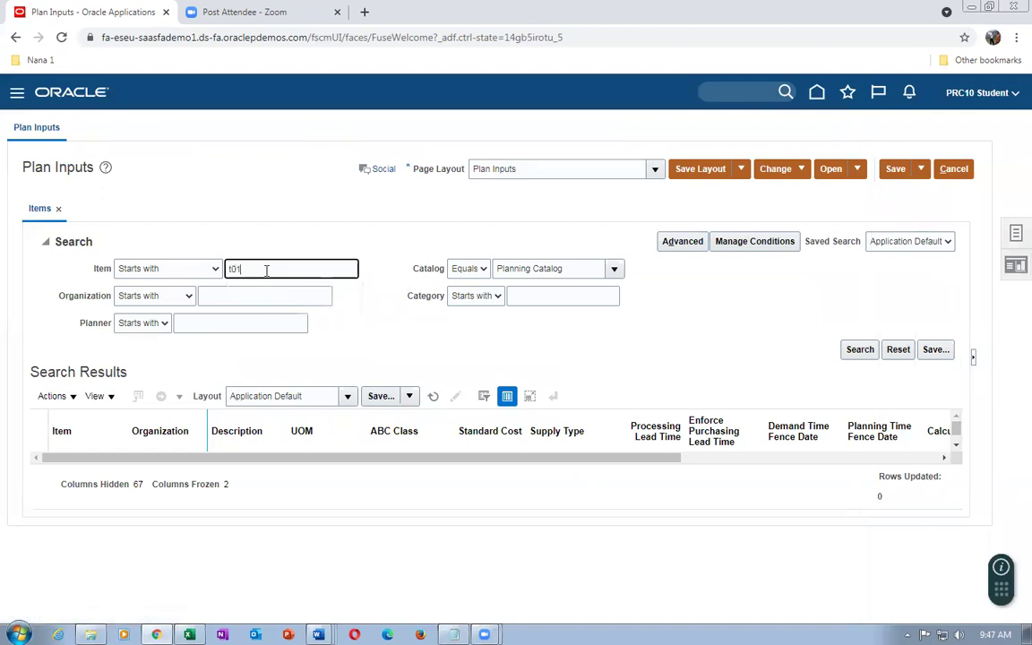
pyautogui.press('Tab')
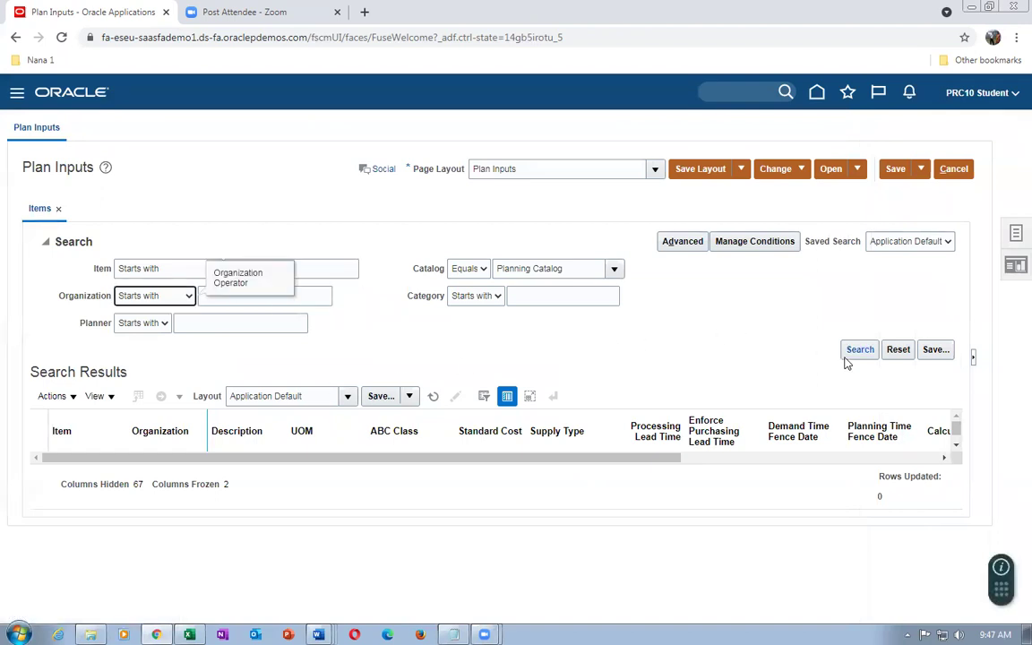
pyautogui.click(855, 351)
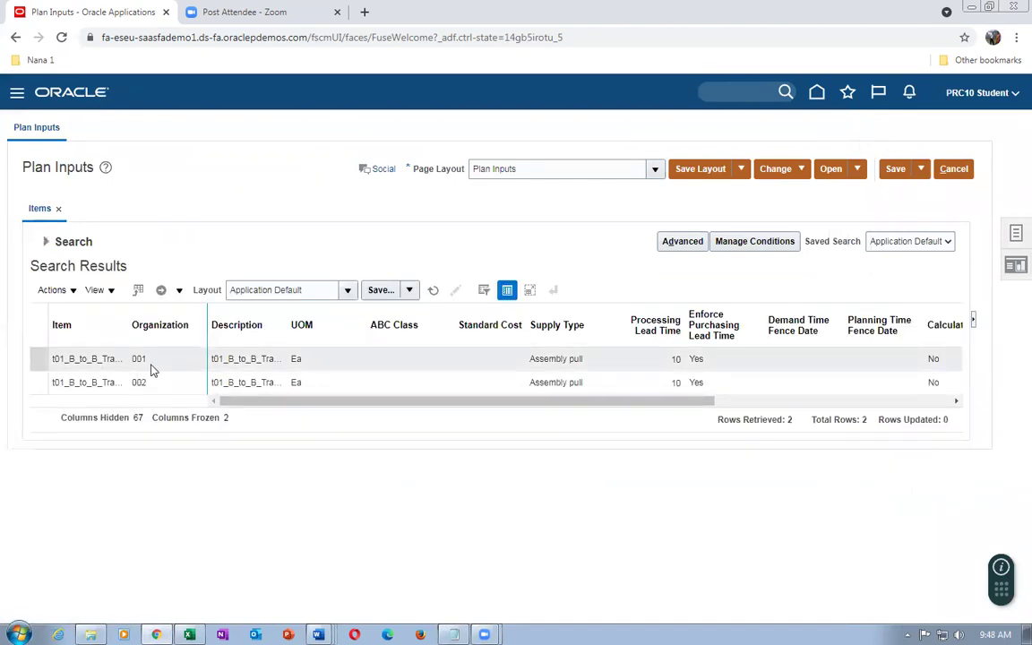
pyautogui.moveTo(258, 403); pyautogui.dragTo(185, 407)
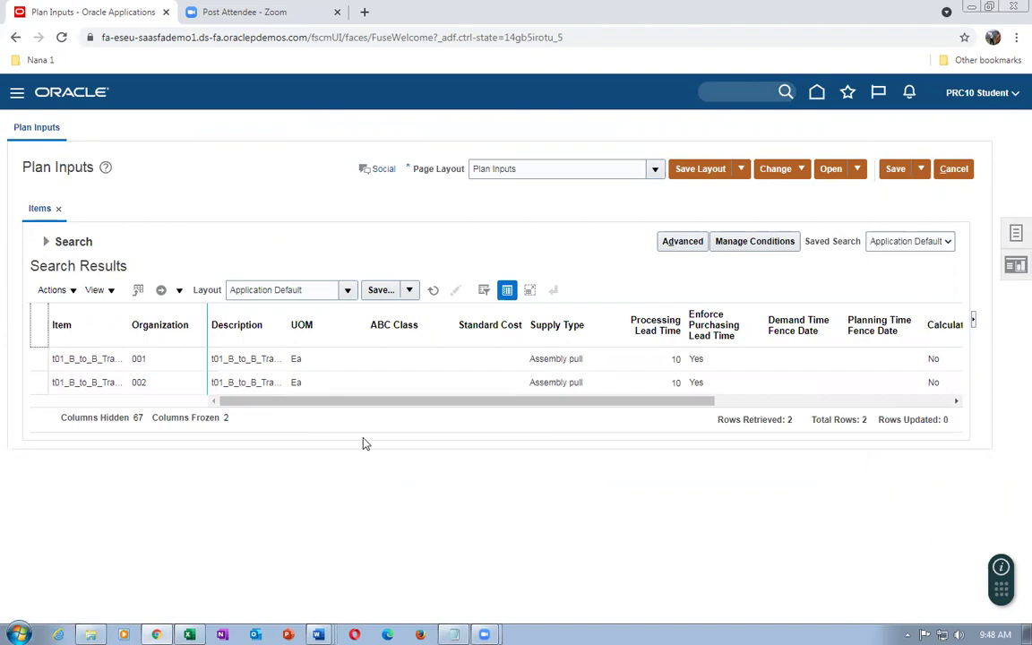
pyautogui.moveTo(267, 404); pyautogui.dragTo(198, 502)
# Leave Plan Inputs and open Global Order Promising from Order Management, showing its Tasks panel
pyautogui.click(954, 169)
pyautogui.click(816, 93)
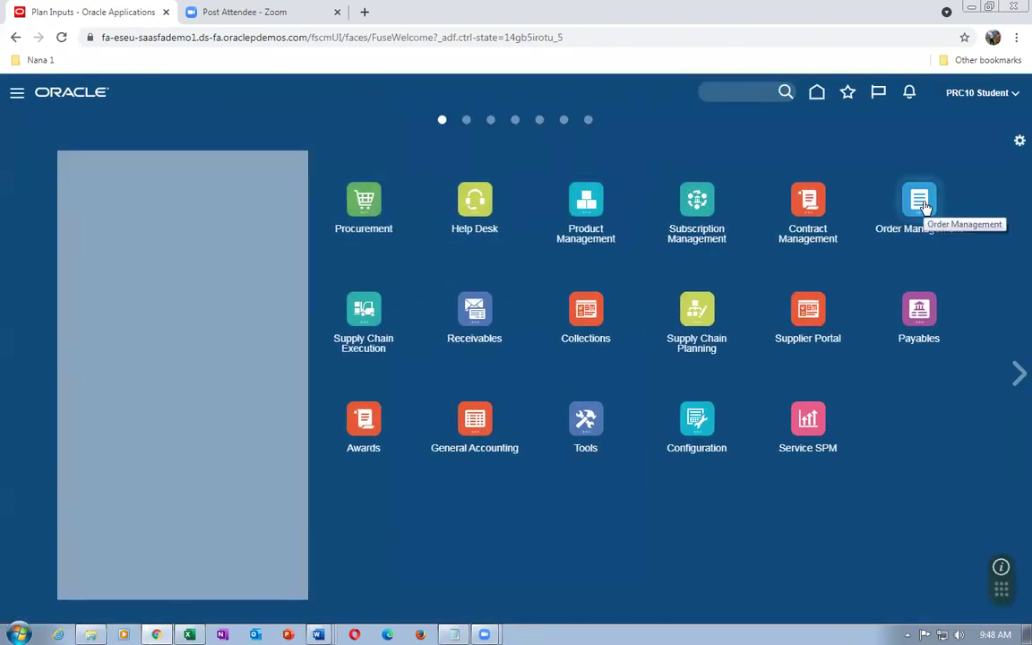
pyautogui.click(923, 205)
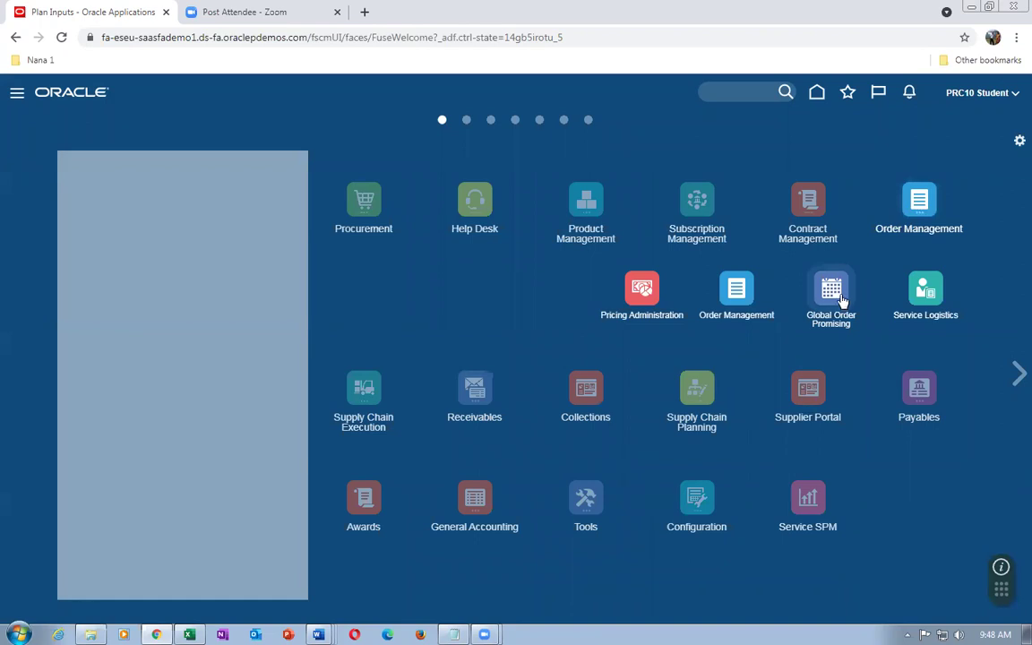
pyautogui.click(842, 301)
pyautogui.click(1008, 233)
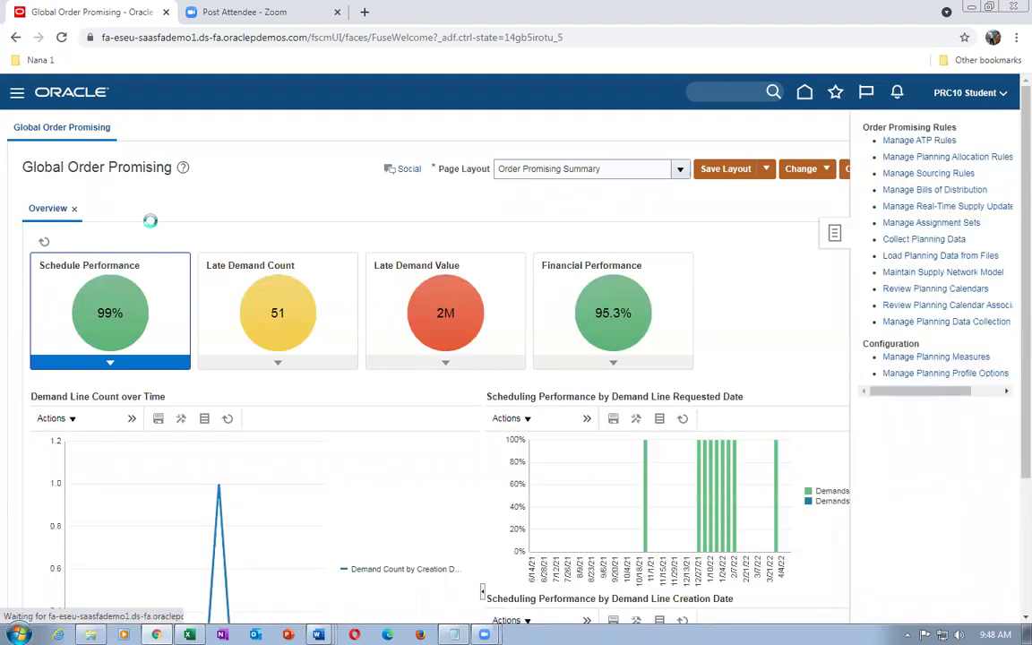
# Search Manage ATP Rules for '01' and open the 001 t01_transfer_ATP_Rule for editing
pyautogui.click(157, 232)
pyautogui.write('01')
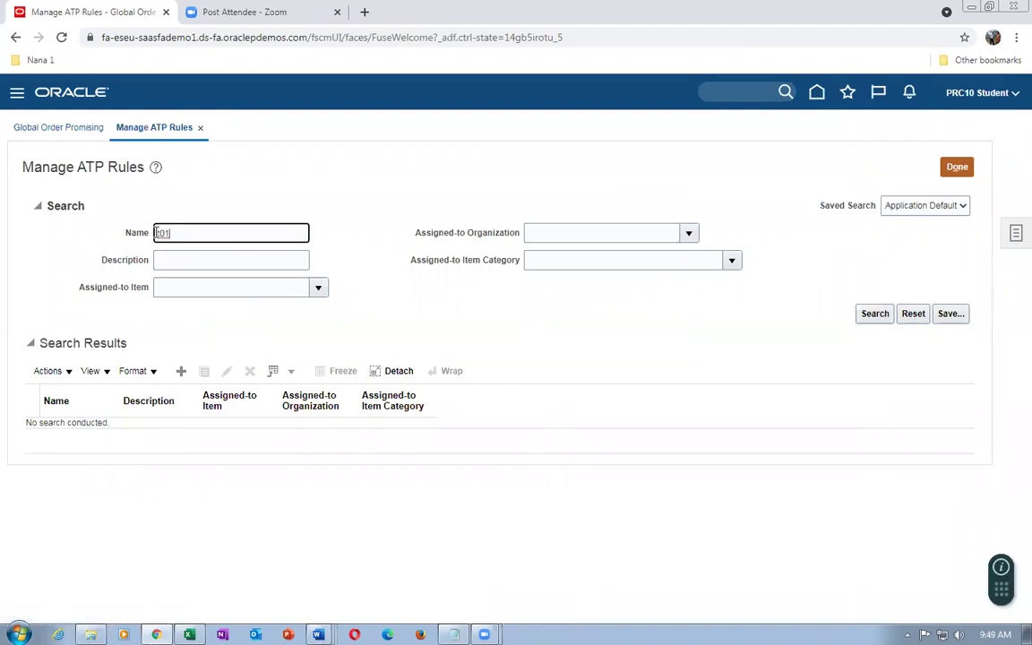
pyautogui.press('Return')
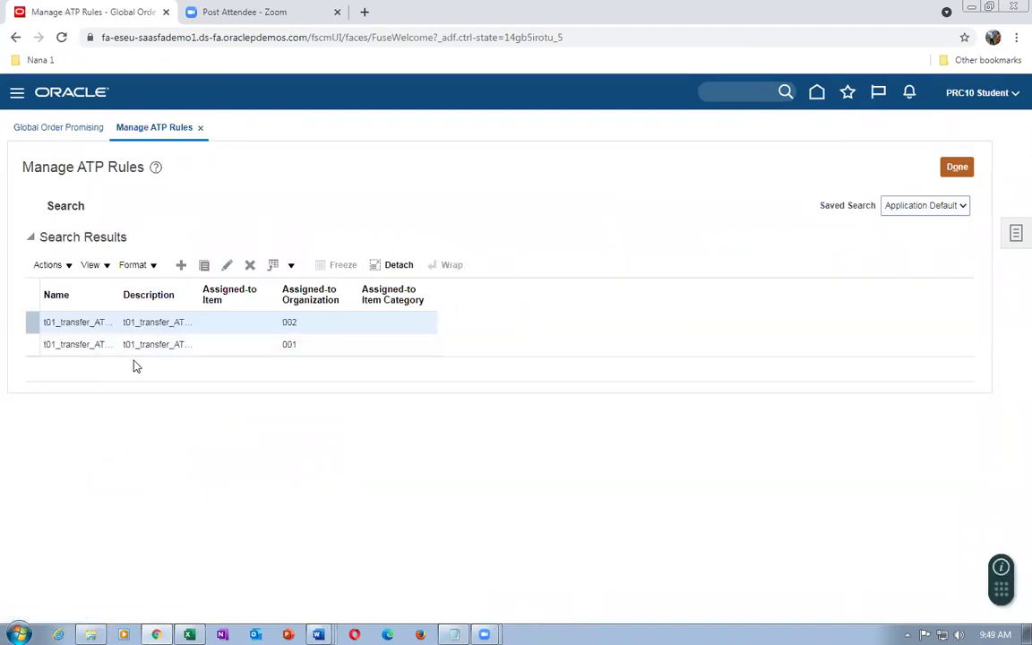
pyautogui.click(32, 344)
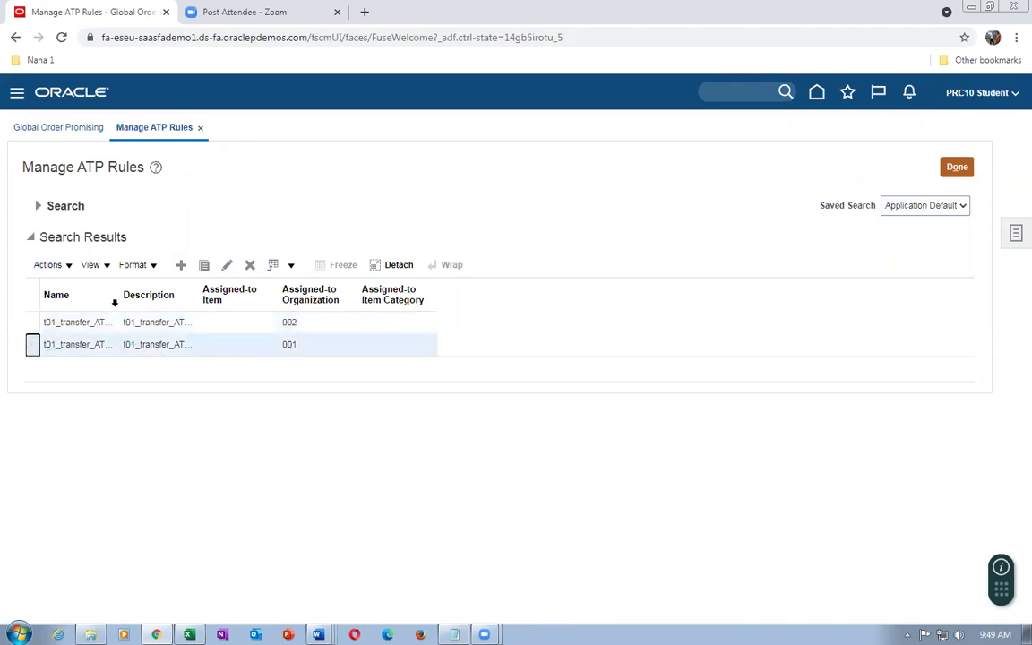
pyautogui.moveTo(118, 304); pyautogui.dragTo(166, 301)
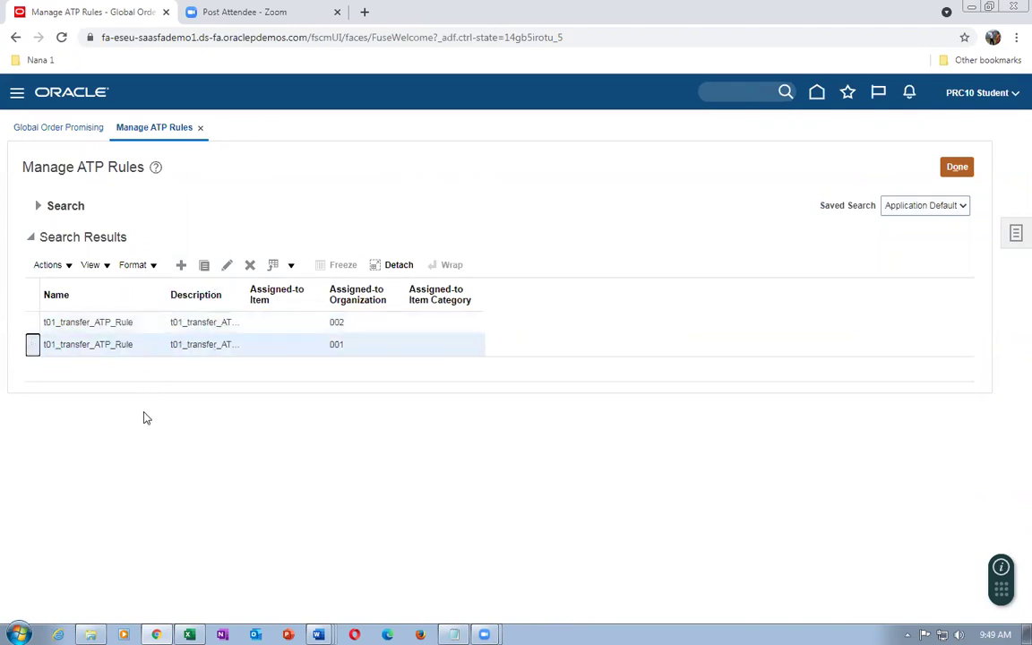
pyautogui.click(226, 264)
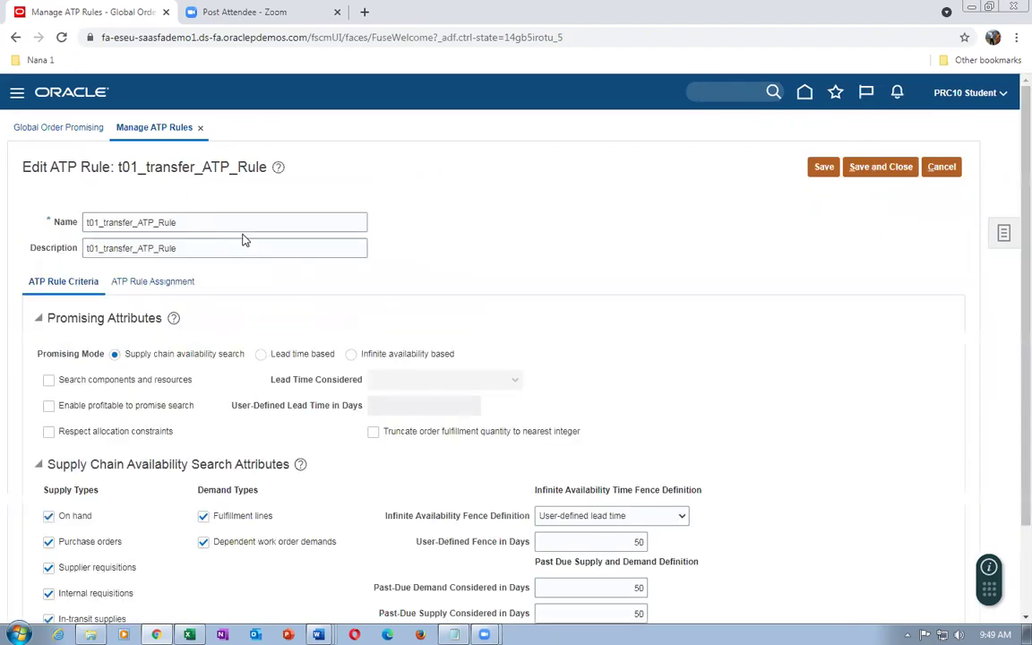
pyautogui.scroll(-1, 246, 242)
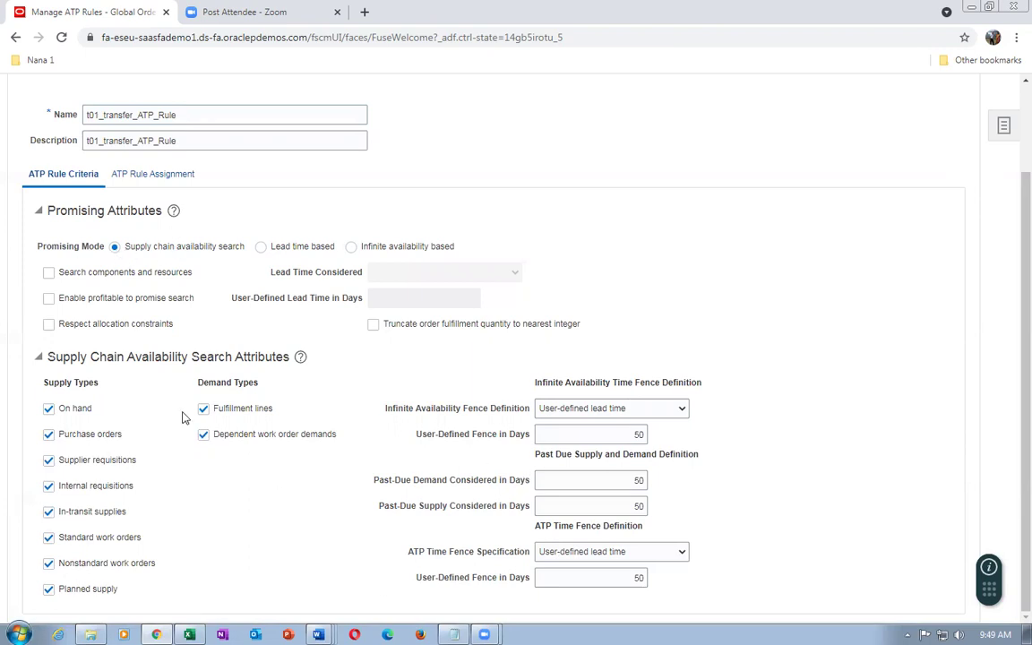
# Review the rule's organization assignments for 001 and 002
pyautogui.click(156, 179)
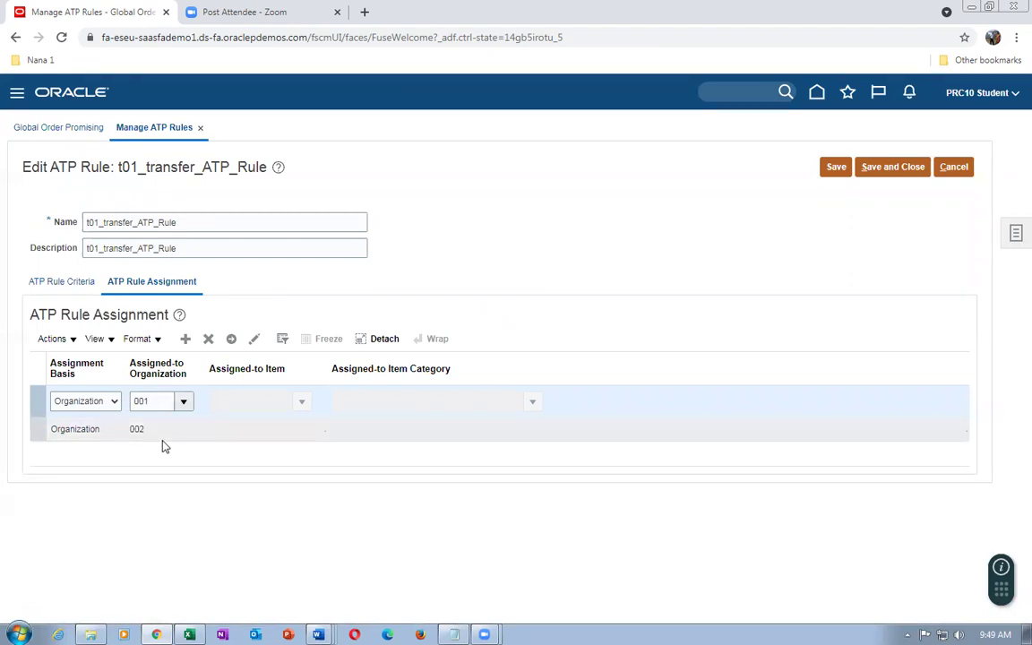
pyautogui.click(202, 223)
pyautogui.moveTo(206, 224); pyautogui.dragTo(75, 237)
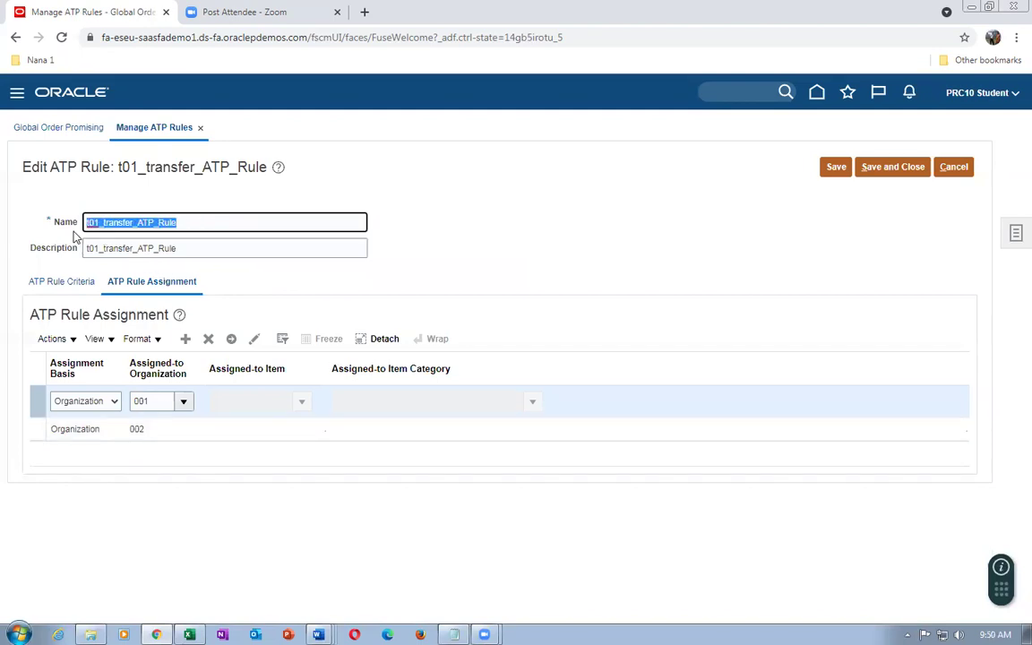
pyautogui.click(398, 262)
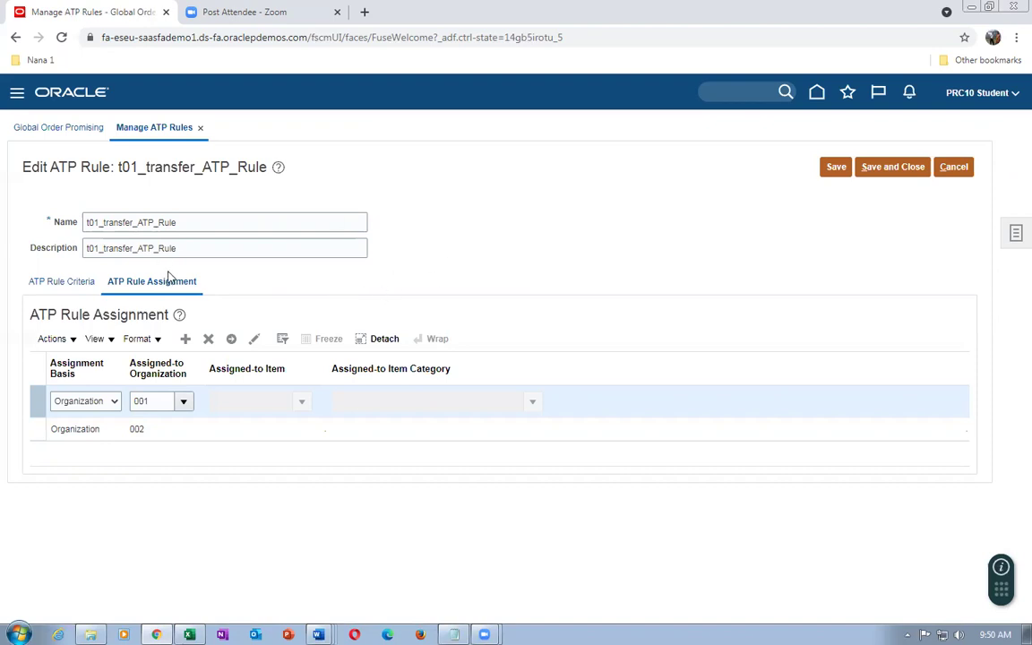
# Clear the rule's Name and Description fields, then cancel without saving
pyautogui.moveTo(193, 219); pyautogui.dragTo(69, 228)
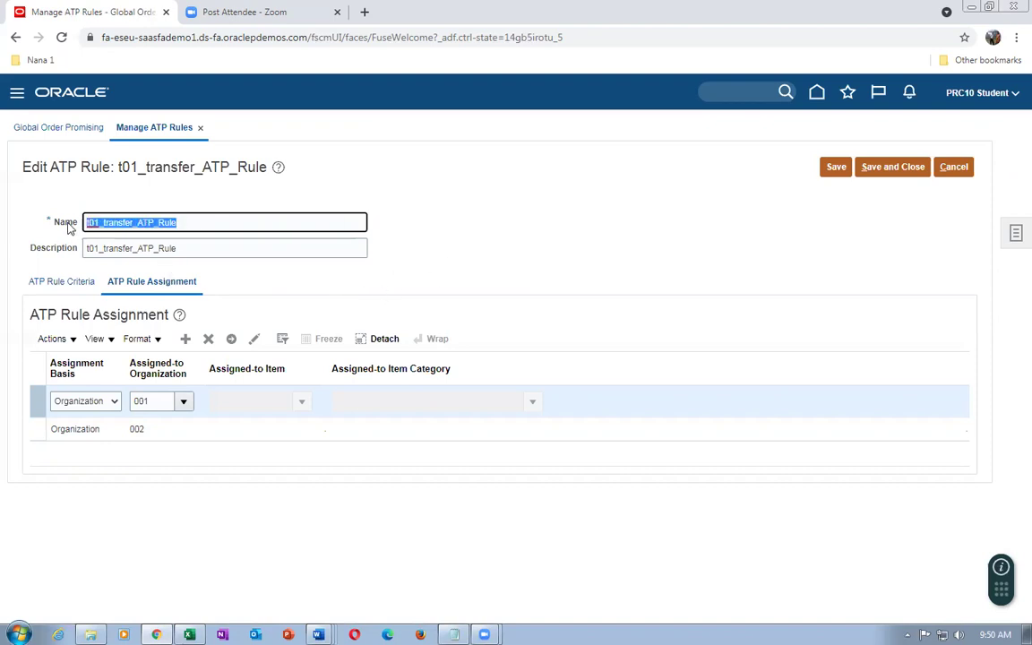
pyautogui.moveTo(211, 250); pyautogui.dragTo(69, 256)
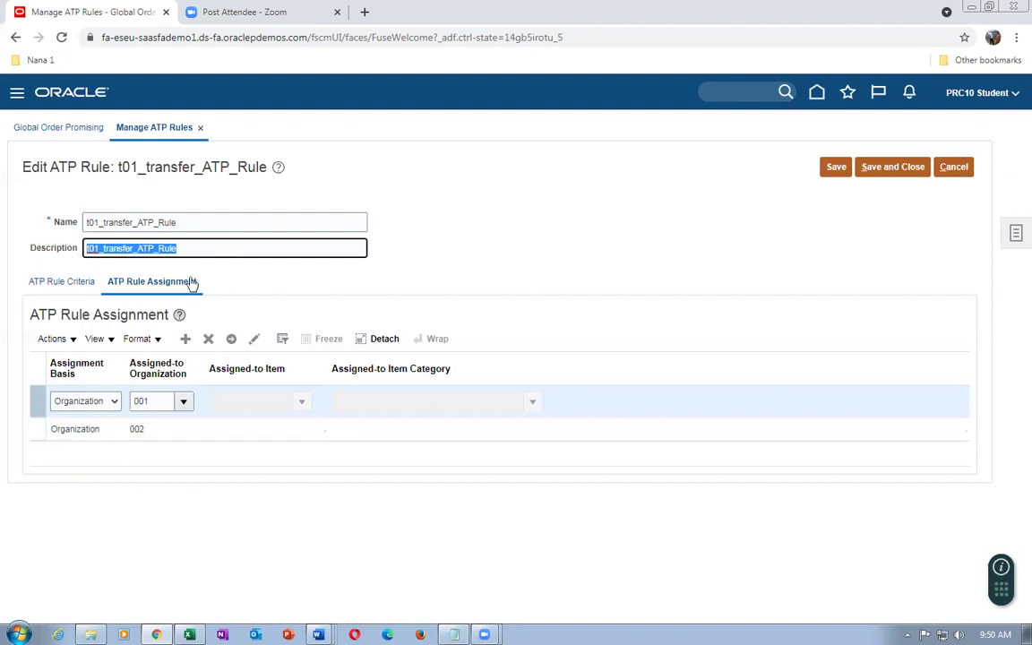
pyautogui.moveTo(198, 223); pyautogui.dragTo(34, 220)
pyautogui.press('BackSpace')
pyautogui.moveTo(178, 248); pyautogui.dragTo(19, 235)
pyautogui.press('BackSpace')
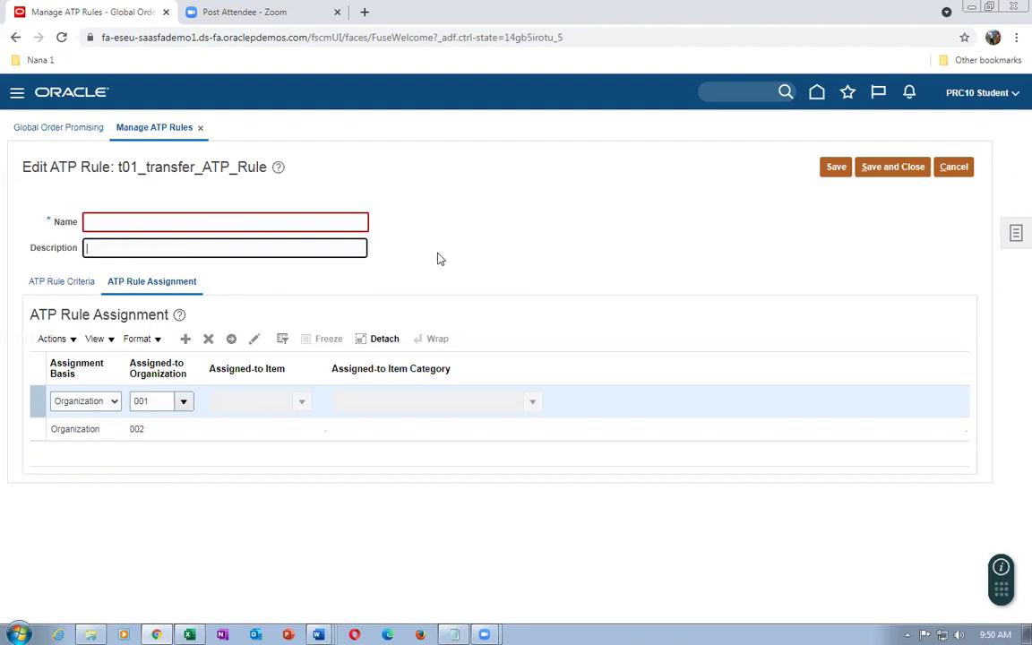
pyautogui.click(950, 168)
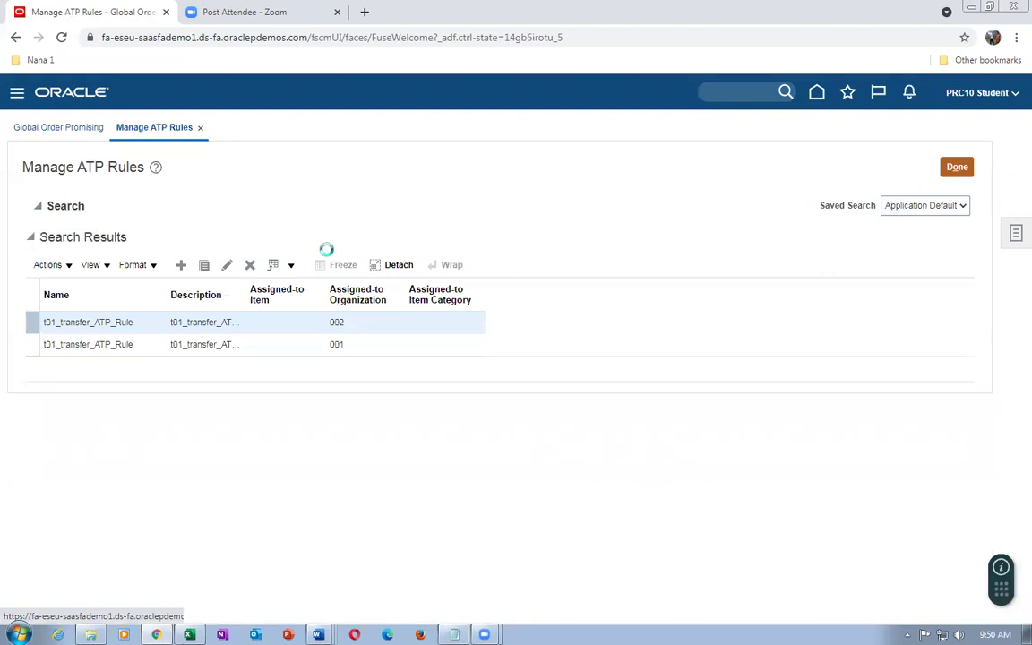
# Clear the t01 name search, close Manage ATP Rules, and return to Global Order Promising tasks
pyautogui.doubleClick(203, 231)
pyautogui.press('BackSpace')
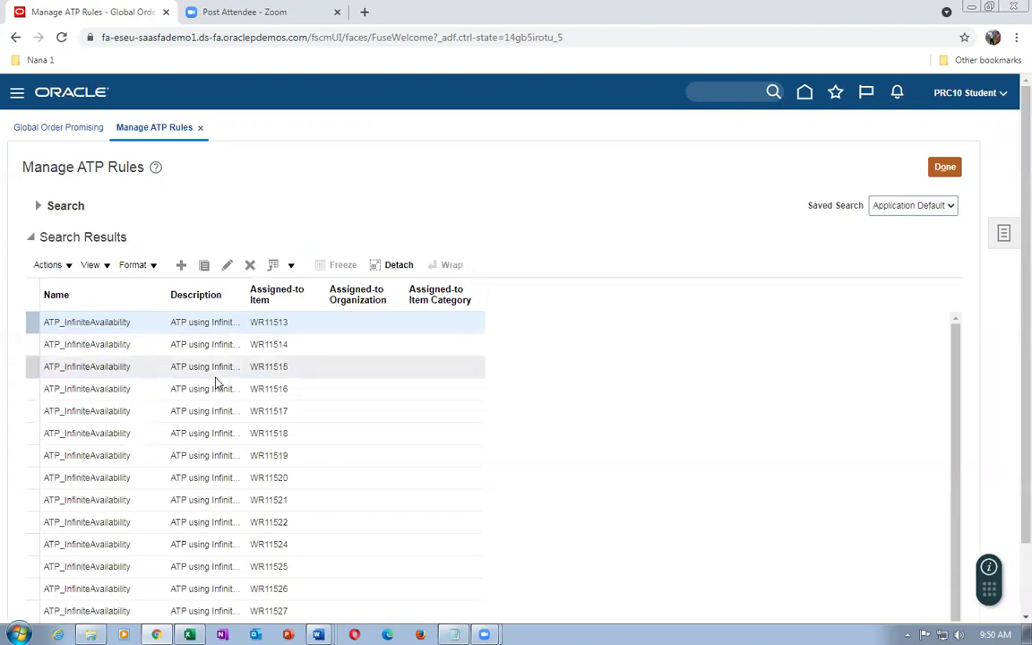
pyautogui.scroll(-2, 222, 387)
pyautogui.scroll(-5, 224, 389)
pyautogui.scroll(7, 230, 387)
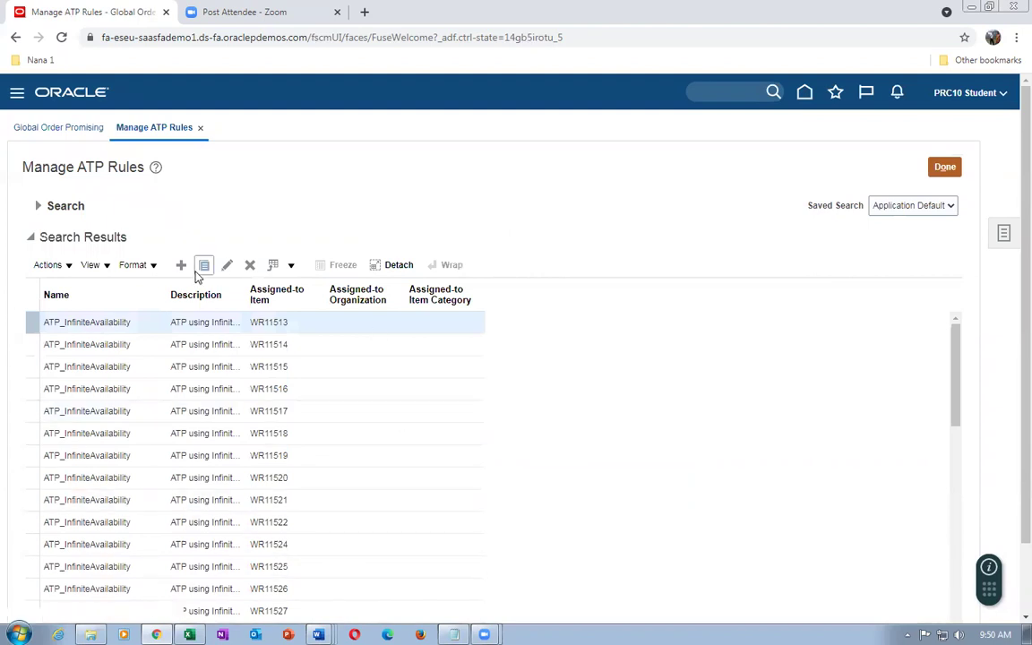
pyautogui.click(947, 170)
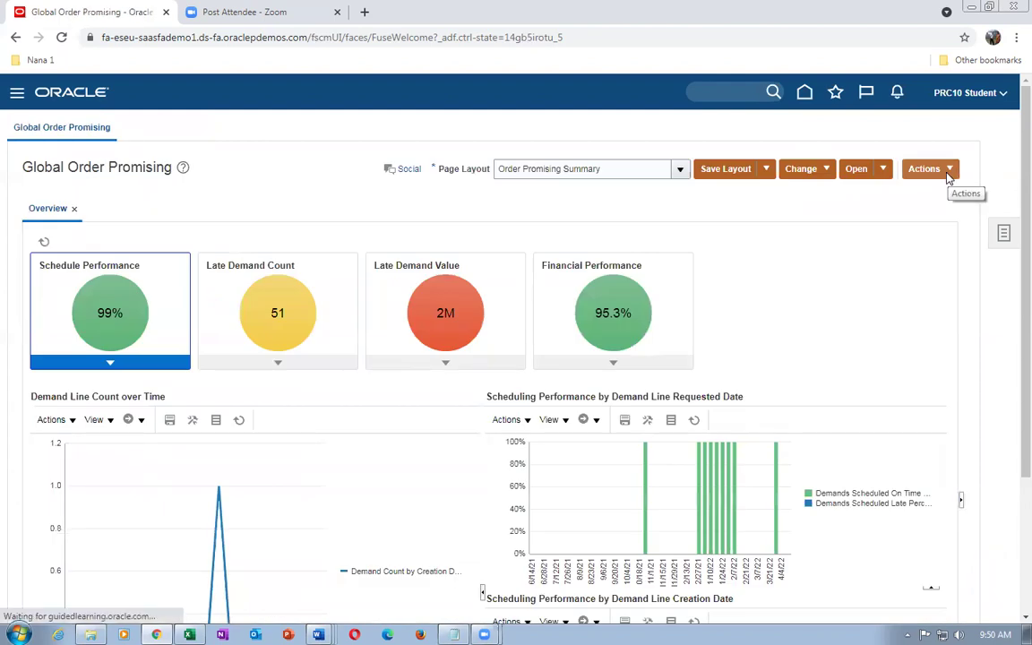
pyautogui.click(1004, 235)
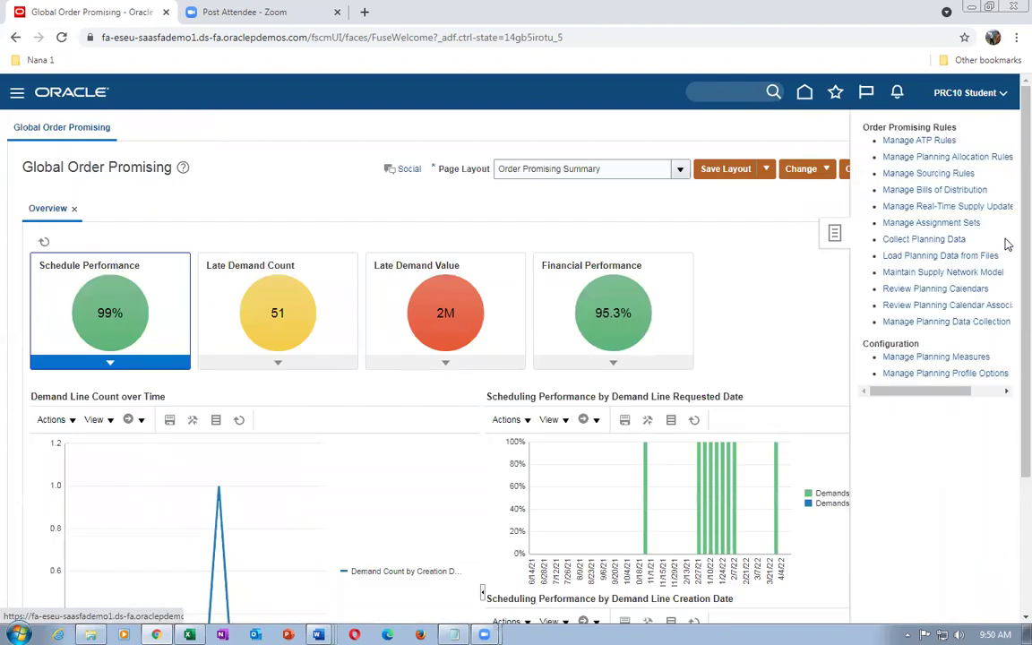
# Find the sourcing rules whose name matches t01
pyautogui.click(963, 175)
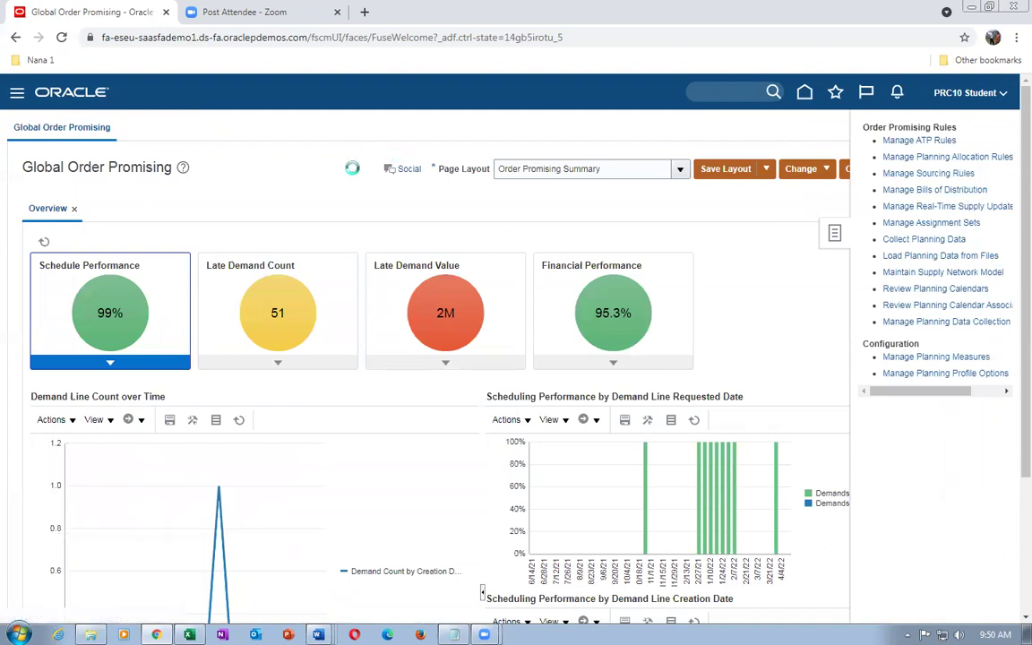
pyautogui.click(231, 235)
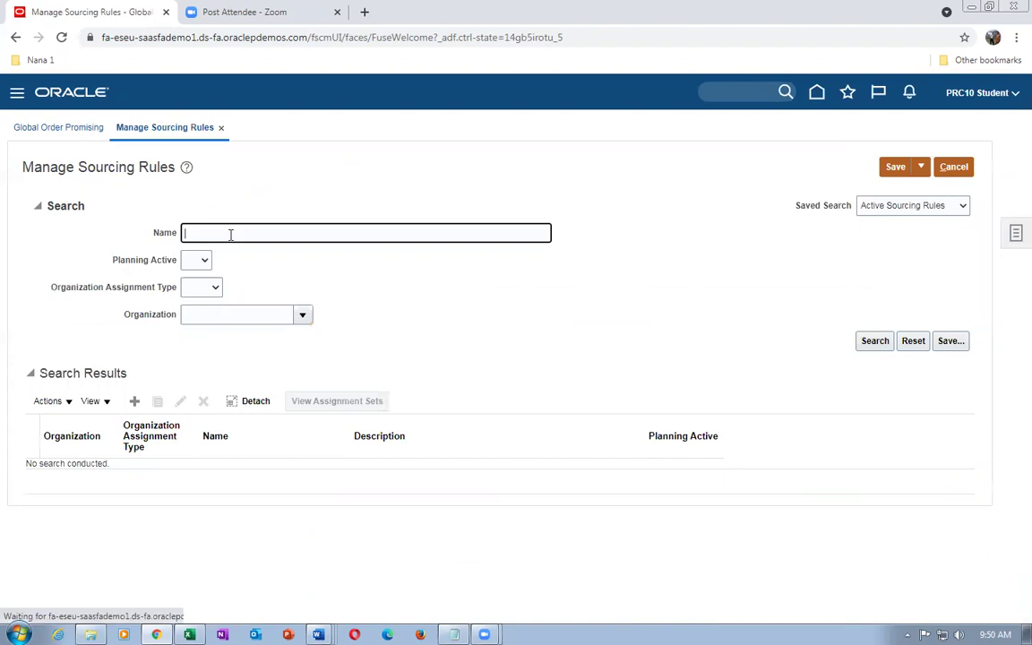
pyautogui.write('t01')
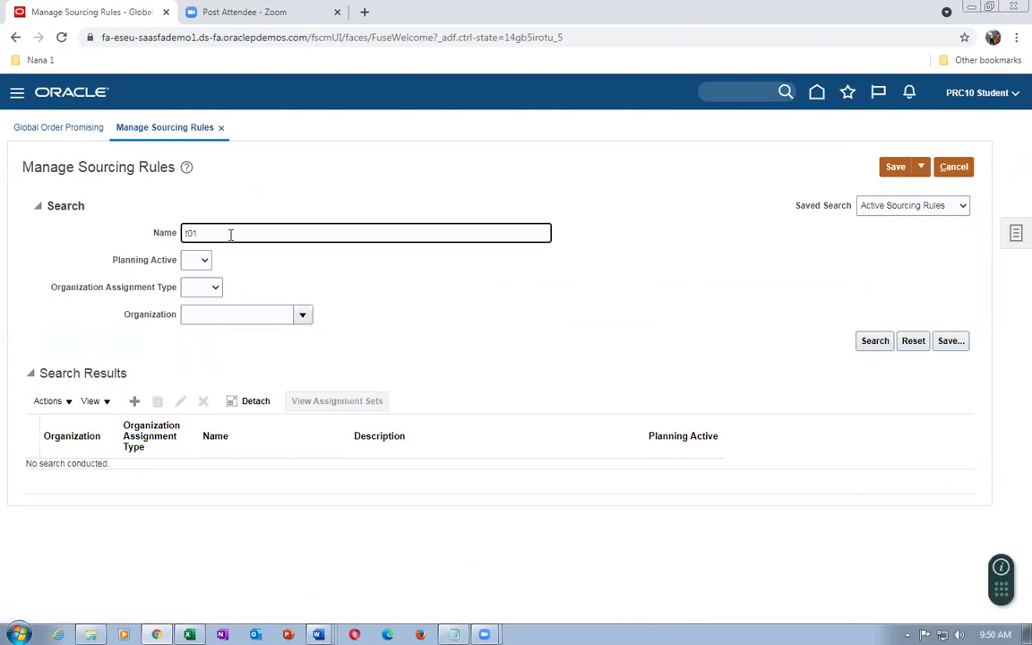
pyautogui.press('Return')
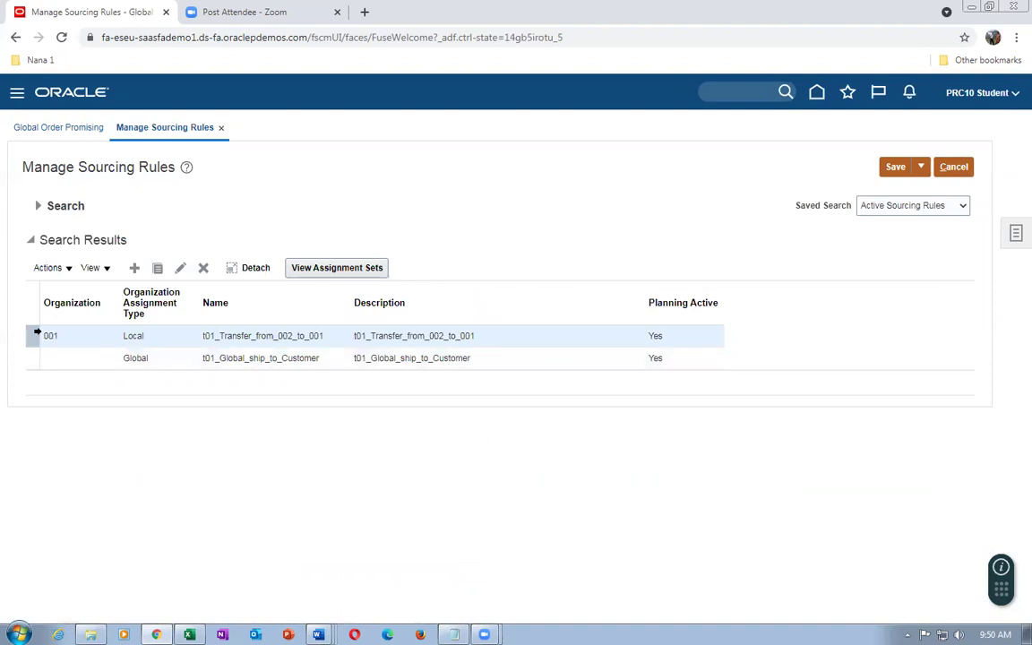
# Review t01_Transfer_from_002_to_001 with organization 001, then leave it unsaved
pyautogui.click(182, 268)
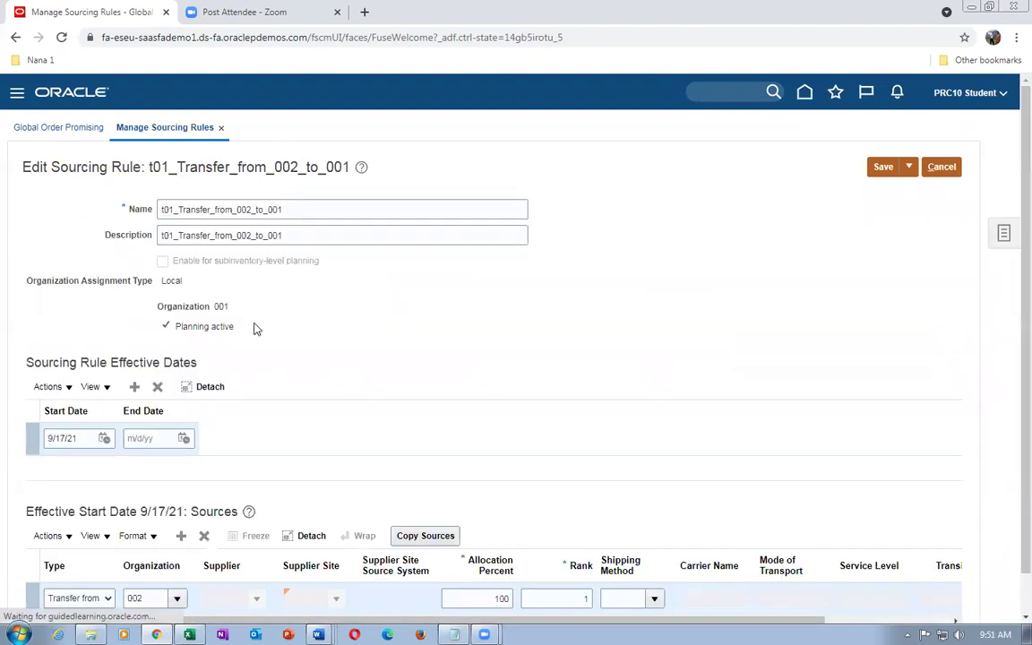
pyautogui.scroll(-1, 240, 320)
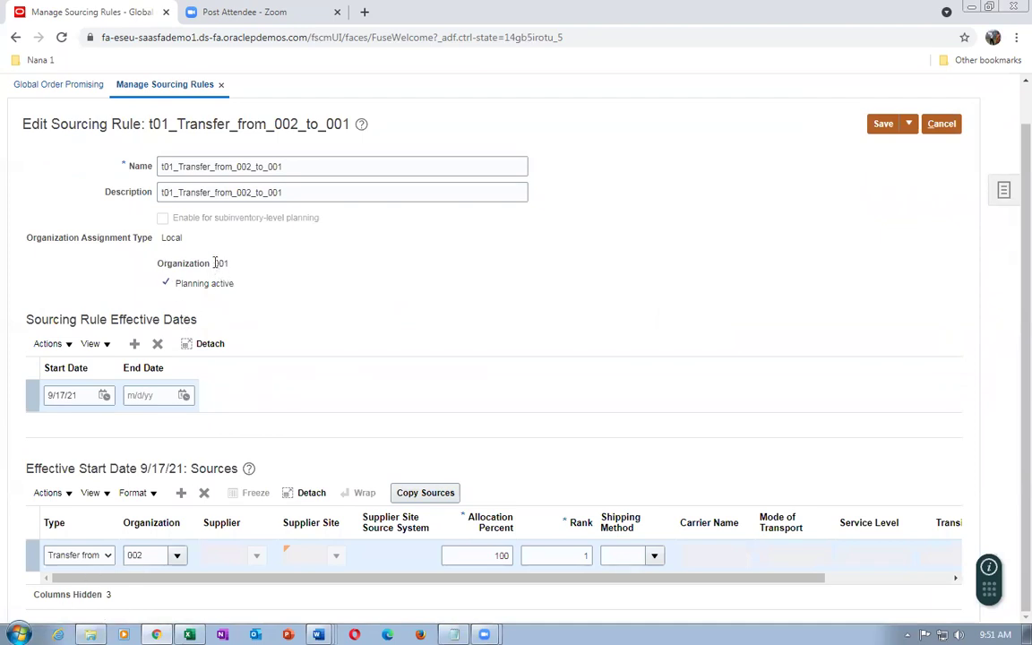
pyautogui.doubleClick(215, 262)
pyautogui.click(231, 281)
pyautogui.moveTo(182, 166); pyautogui.dragTo(313, 169)
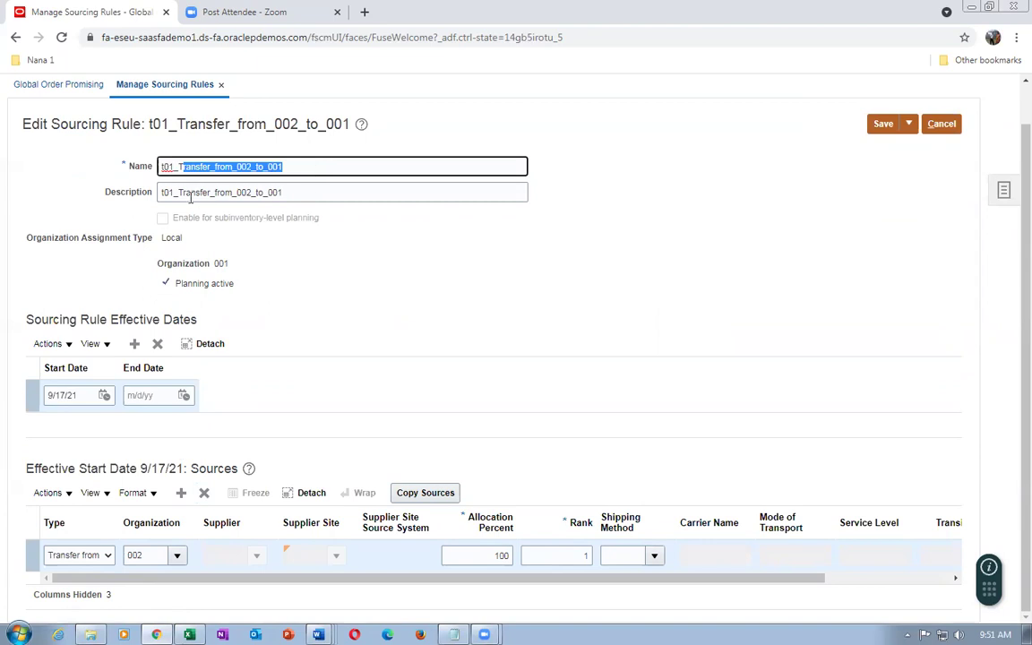
pyautogui.click(940, 126)
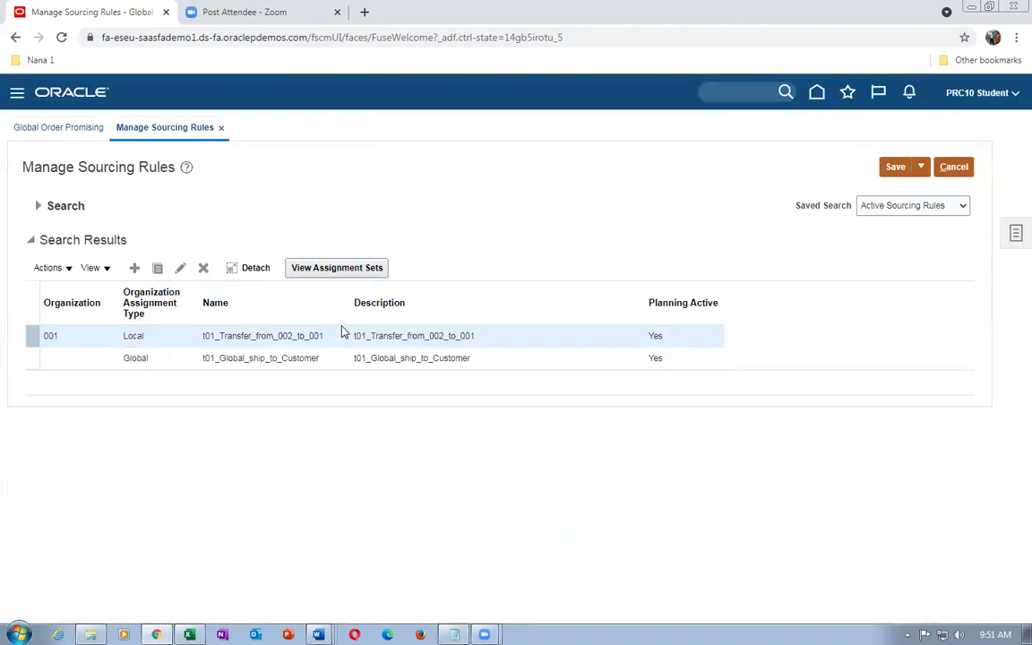
pyautogui.click(28, 358)
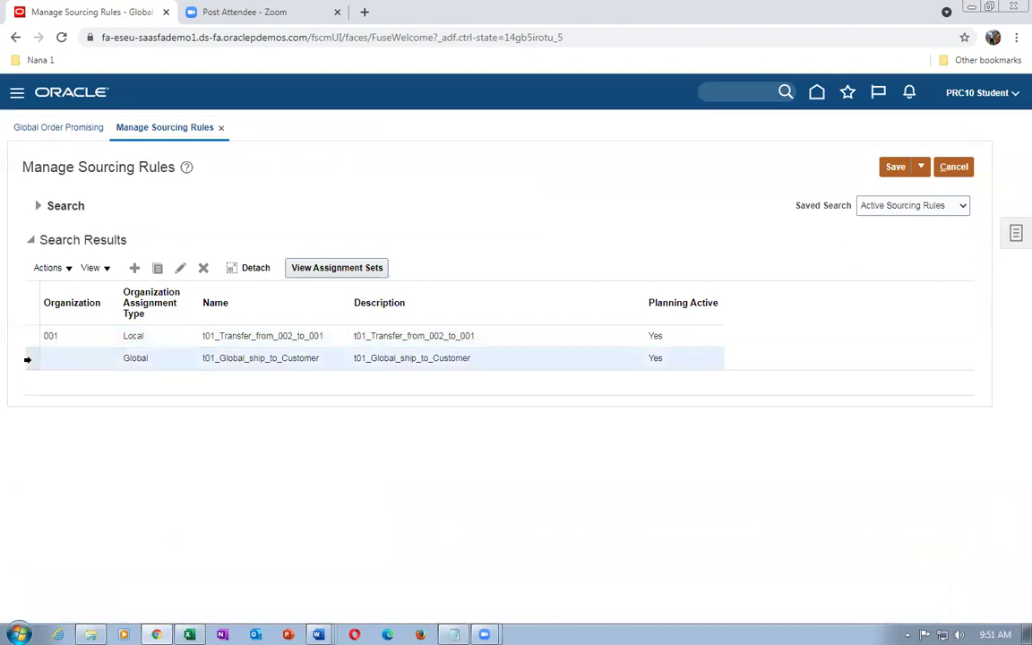
pyautogui.click(180, 268)
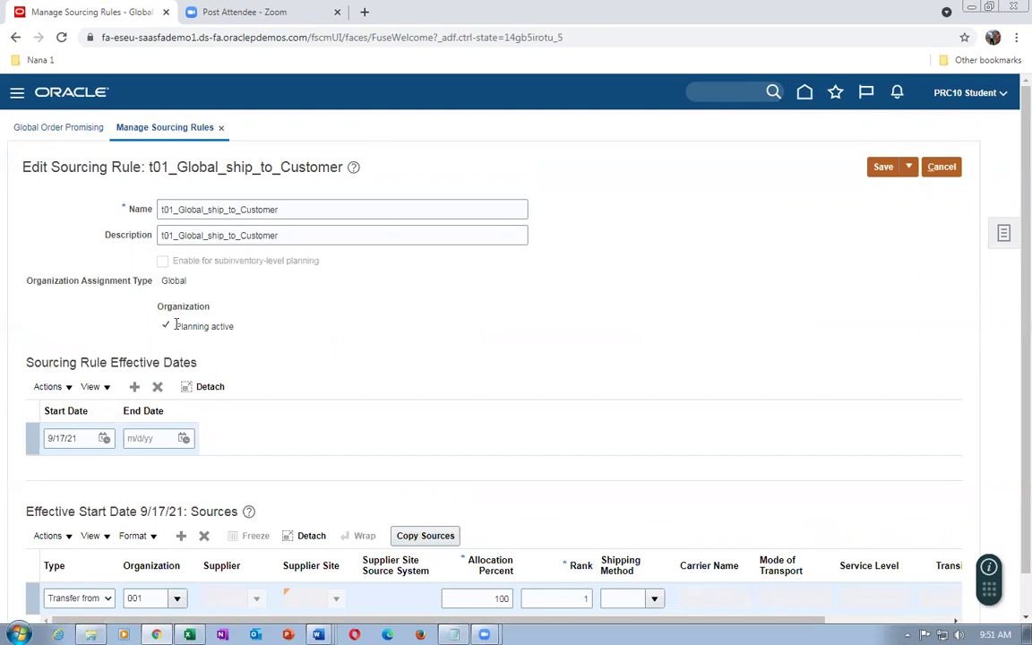
pyautogui.doubleClick(166, 280)
pyautogui.scroll(-1, 193, 287)
pyautogui.click(136, 555)
pyautogui.write('001')
pyautogui.moveTo(191, 167); pyautogui.dragTo(279, 168)
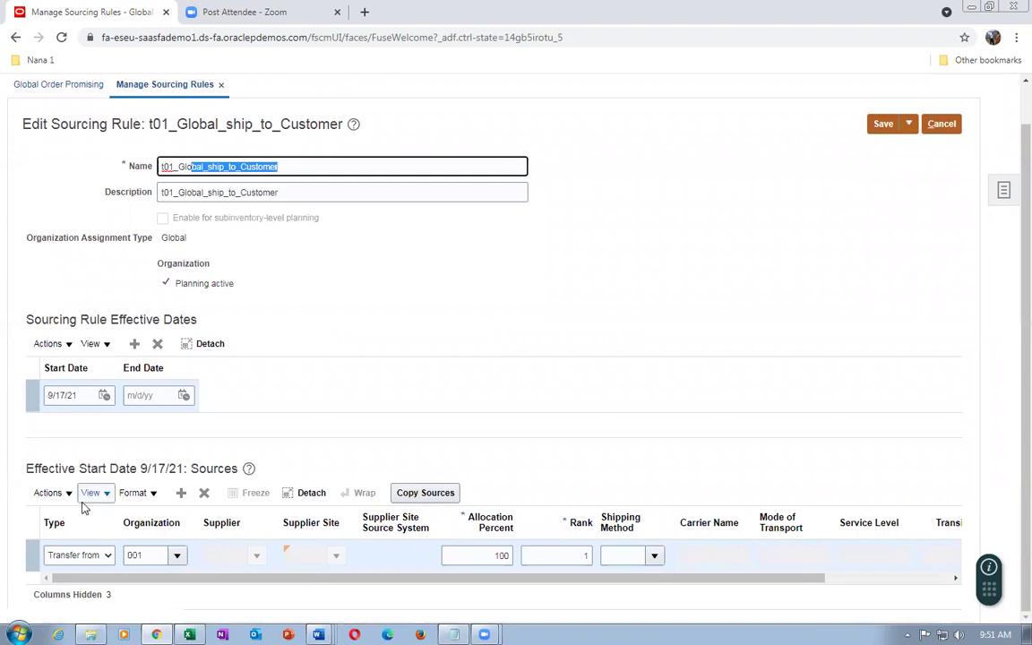
pyautogui.click(150, 555)
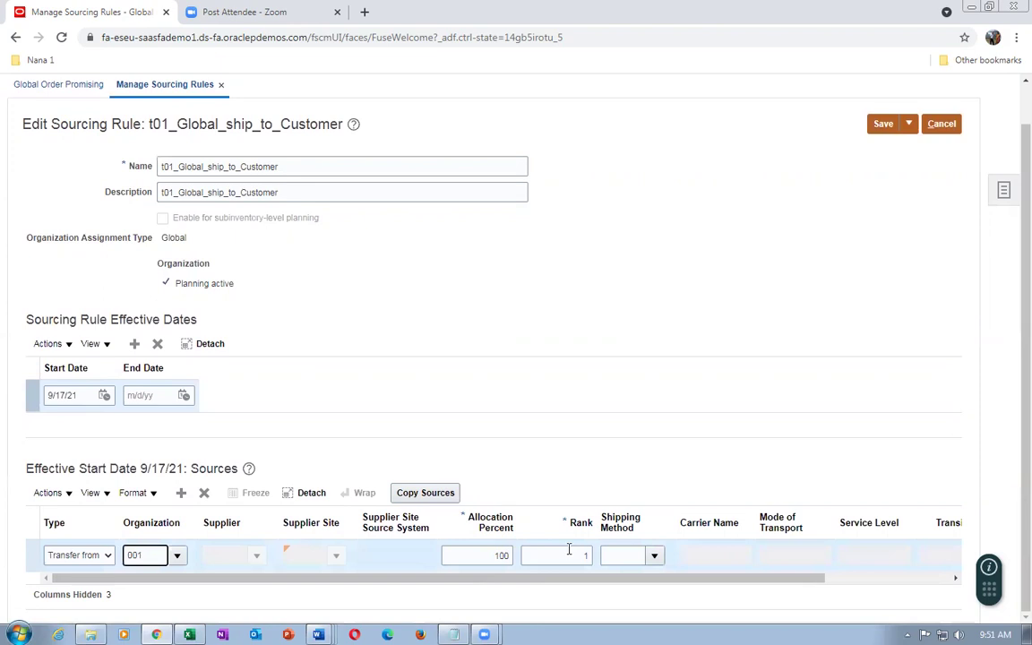
pyautogui.click(940, 124)
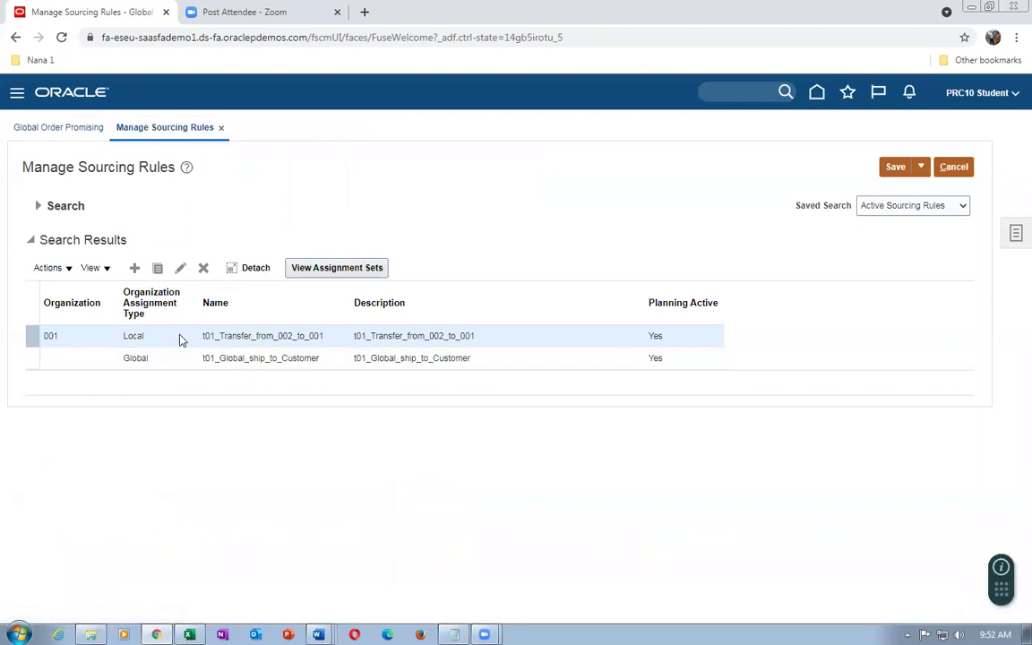
pyautogui.click(955, 167)
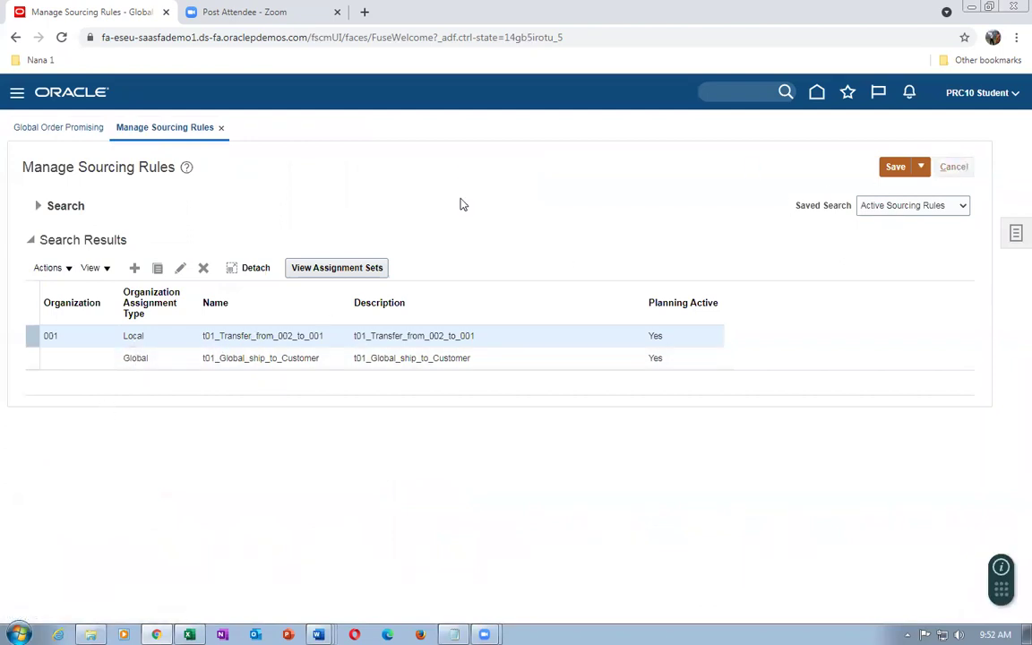
# Go to Setup and Maintenance and bring up the setup task search
pyautogui.click(1004, 235)
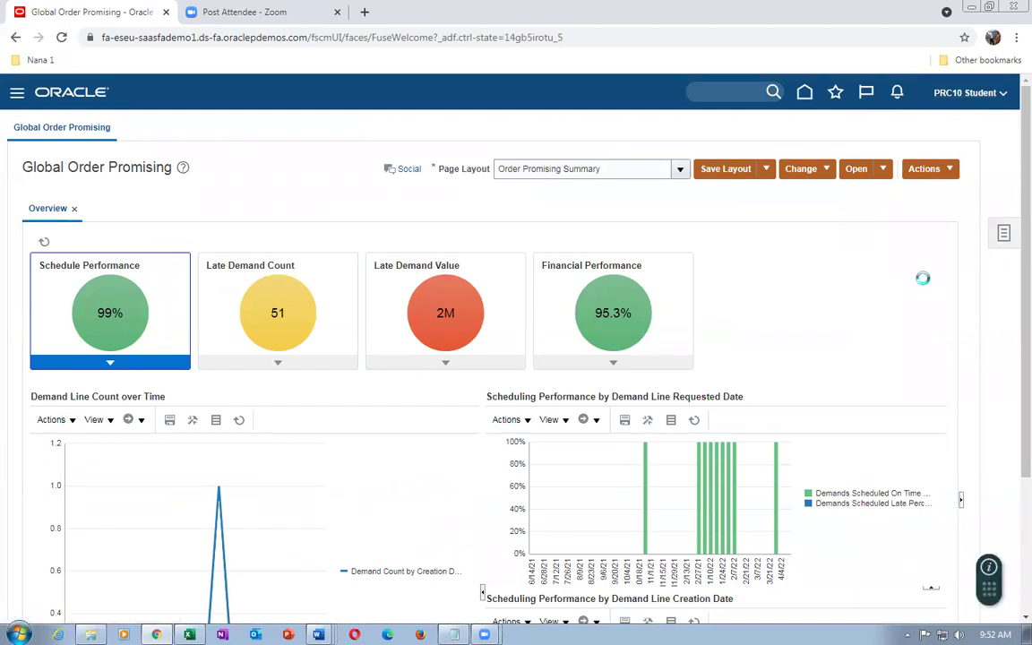
pyautogui.click(746, 305)
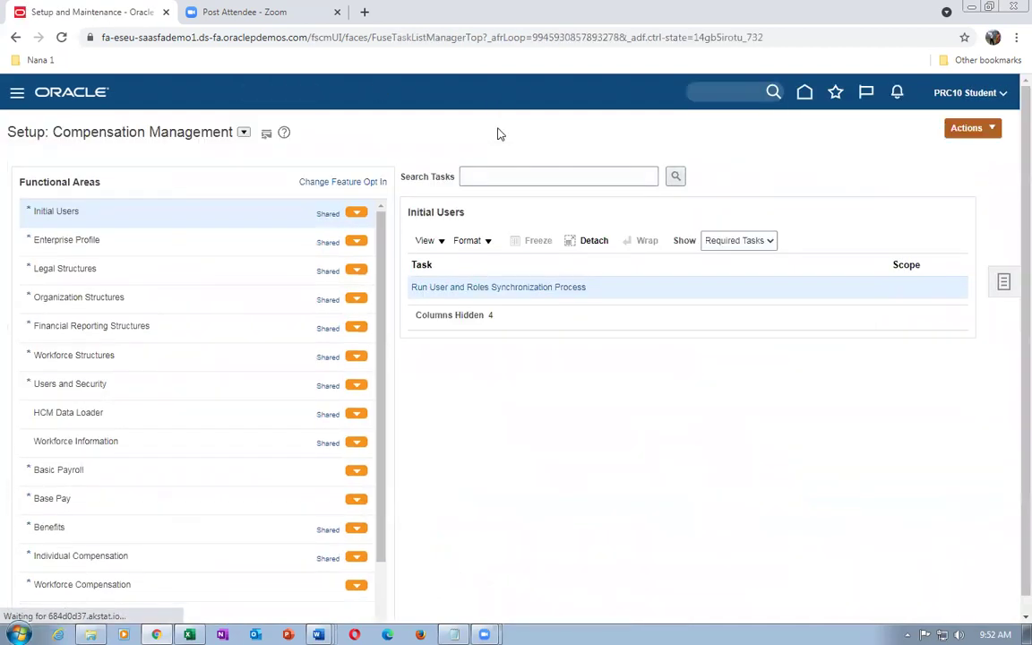
pyautogui.click(1002, 283)
pyautogui.click(893, 310)
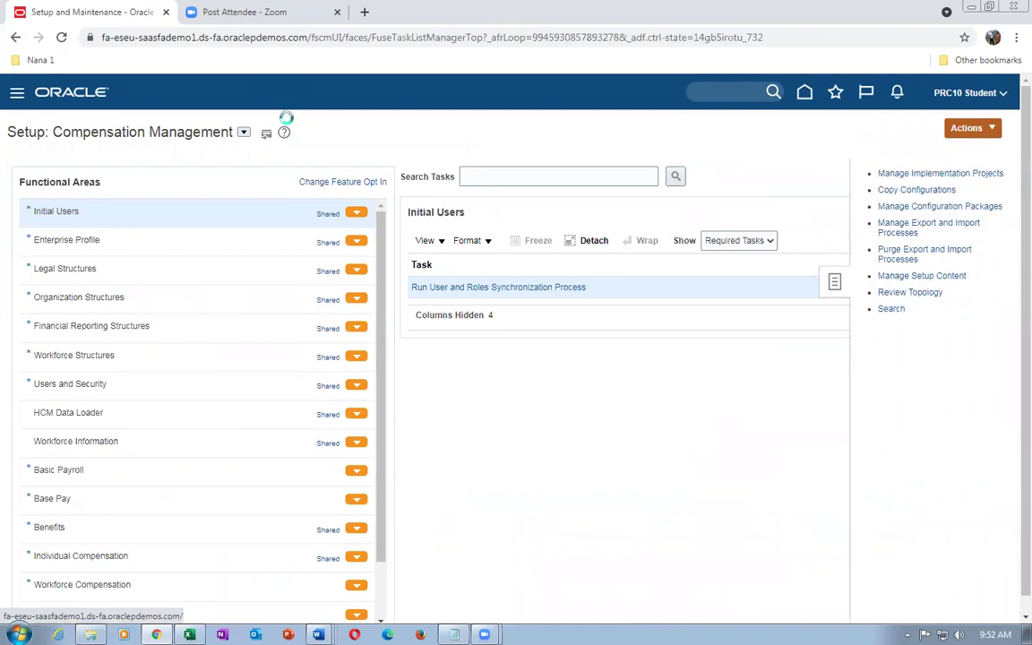
# Search tasks for 'man%ad' and open Manage Administrator Profile Values
pyautogui.click(337, 164)
pyautogui.write('man%admin%profile%')
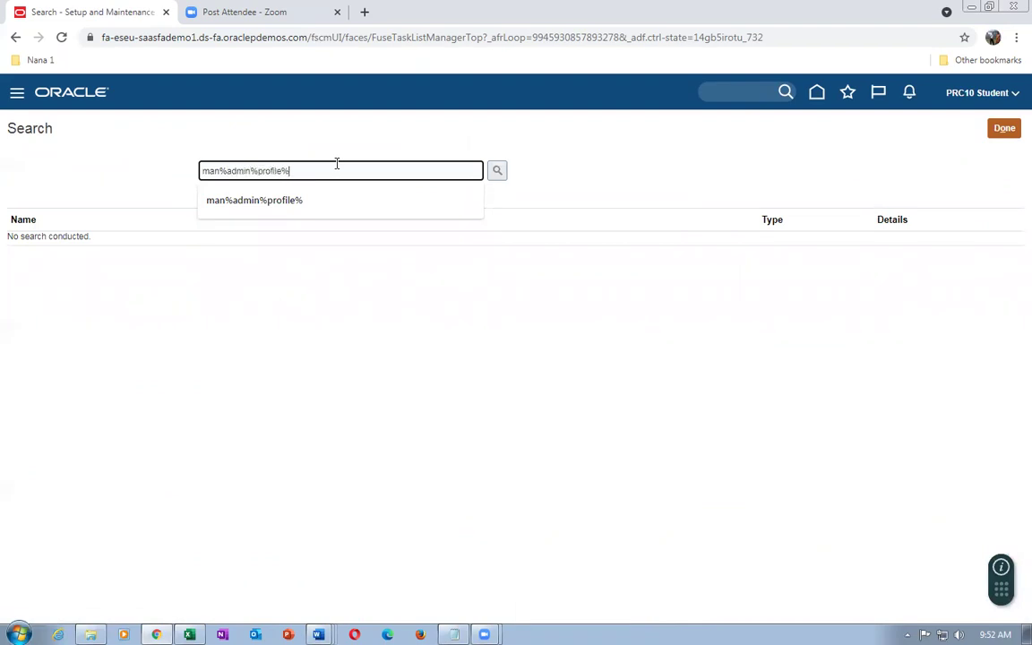
pyautogui.press('Return')
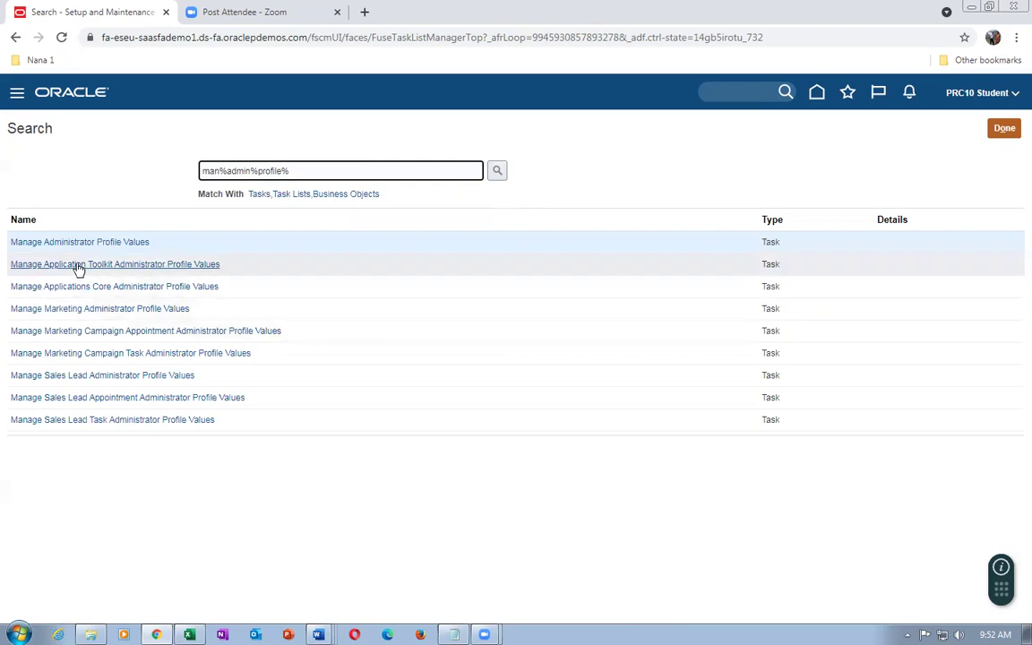
pyautogui.click(83, 242)
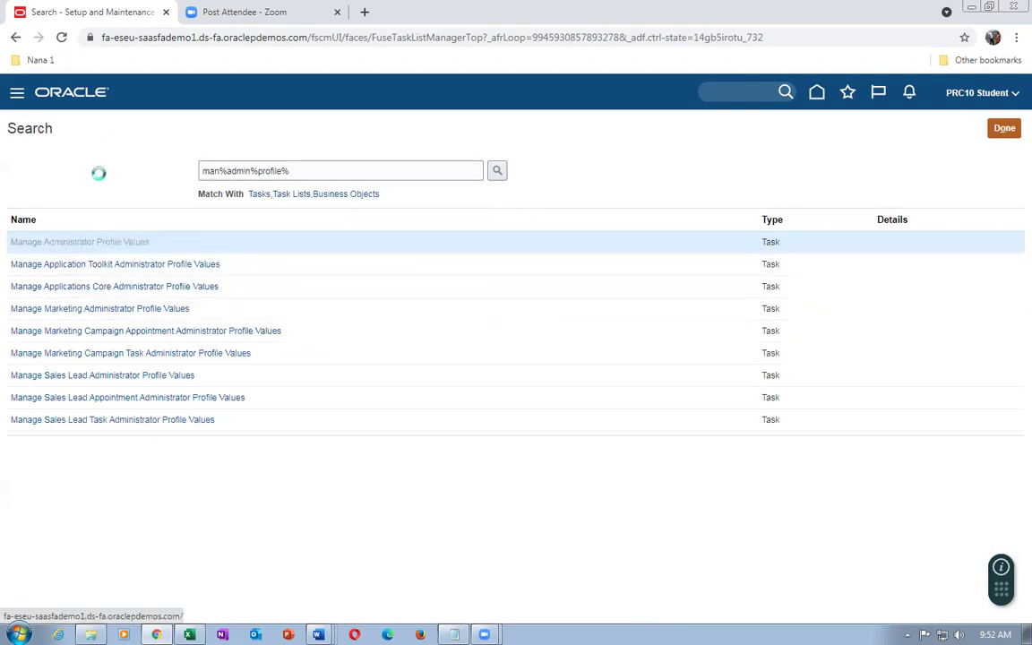
pyautogui.click(178, 185)
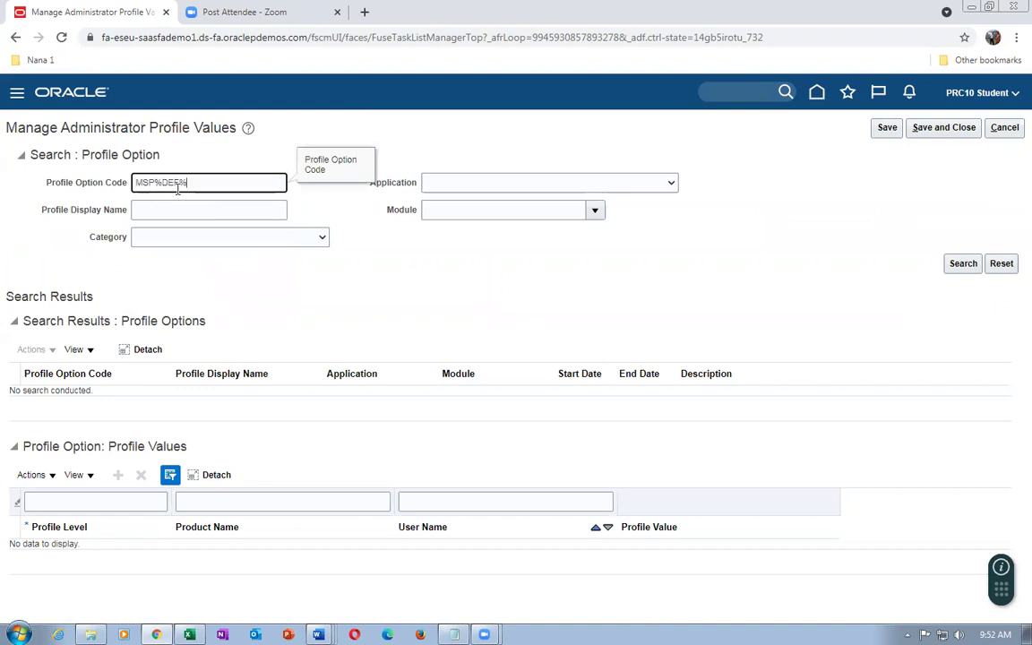
# Search profile code MSP%DEF% and confirm the Site value stays GlobalOrderPromising
pyautogui.write('MSP%DEF%')
pyautogui.press('Return')
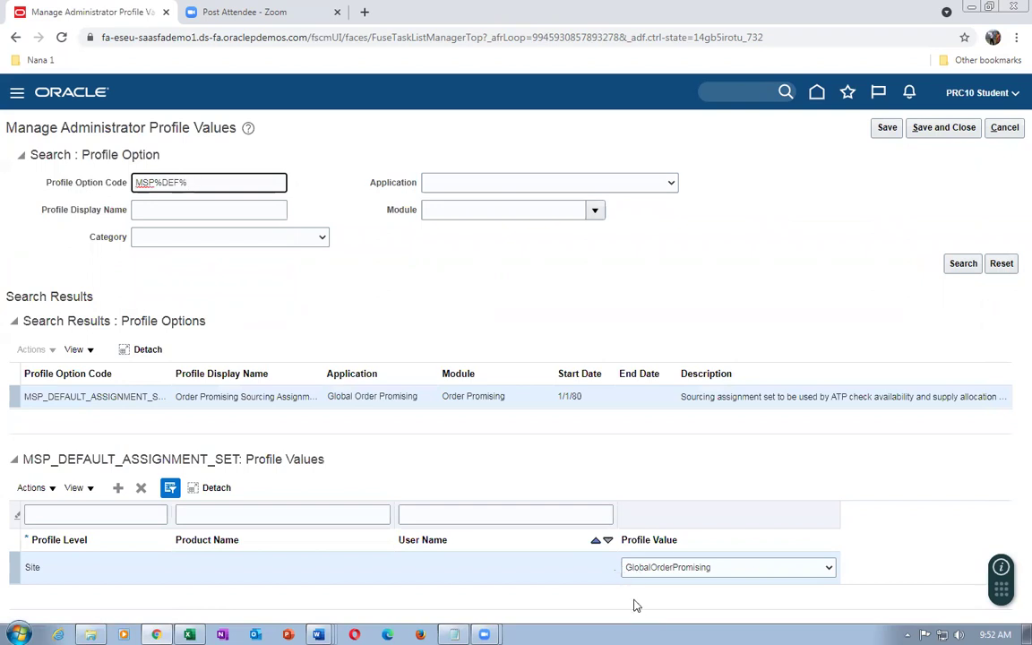
pyautogui.click(729, 568)
pyautogui.click(722, 569)
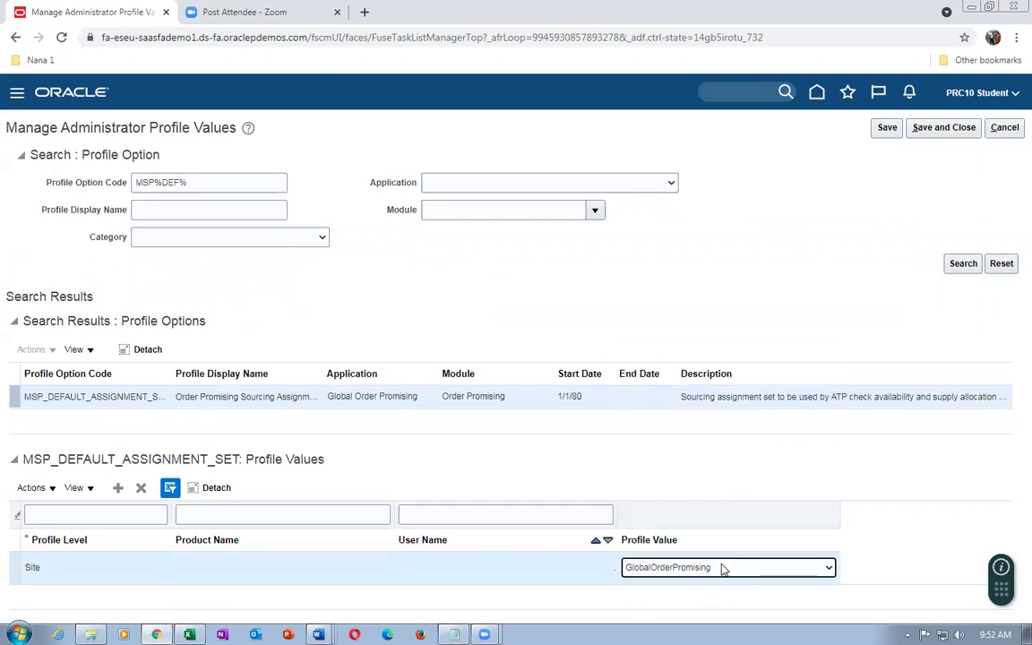
pyautogui.click(441, 320)
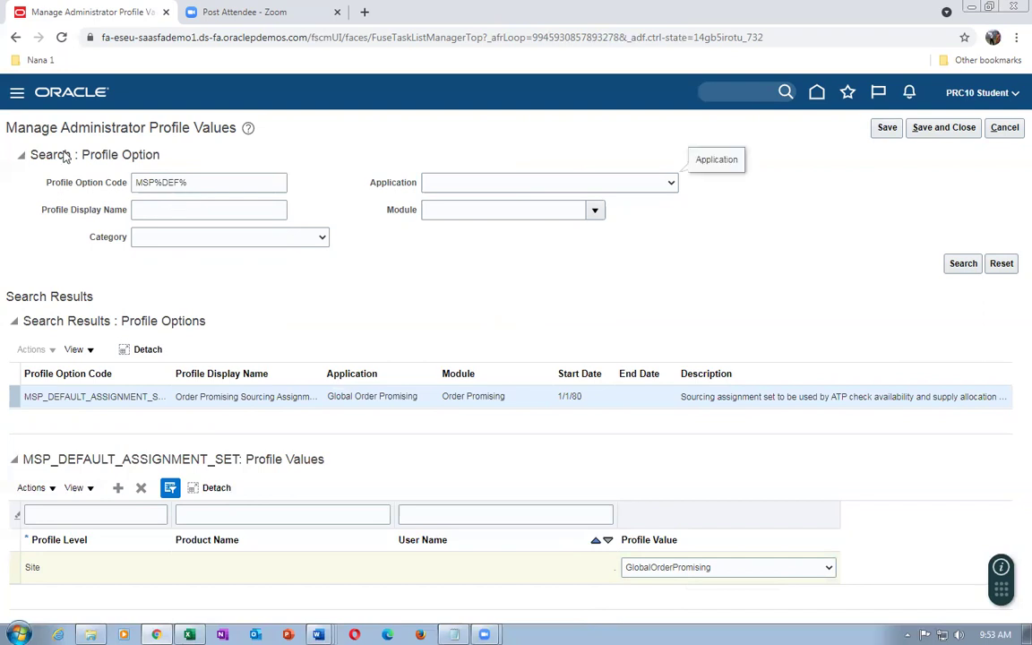
# Widen the Profile Option Code column, then cancel back to Setup: Compensation Management
pyautogui.moveTo(145, 129); pyautogui.dragTo(70, 128)
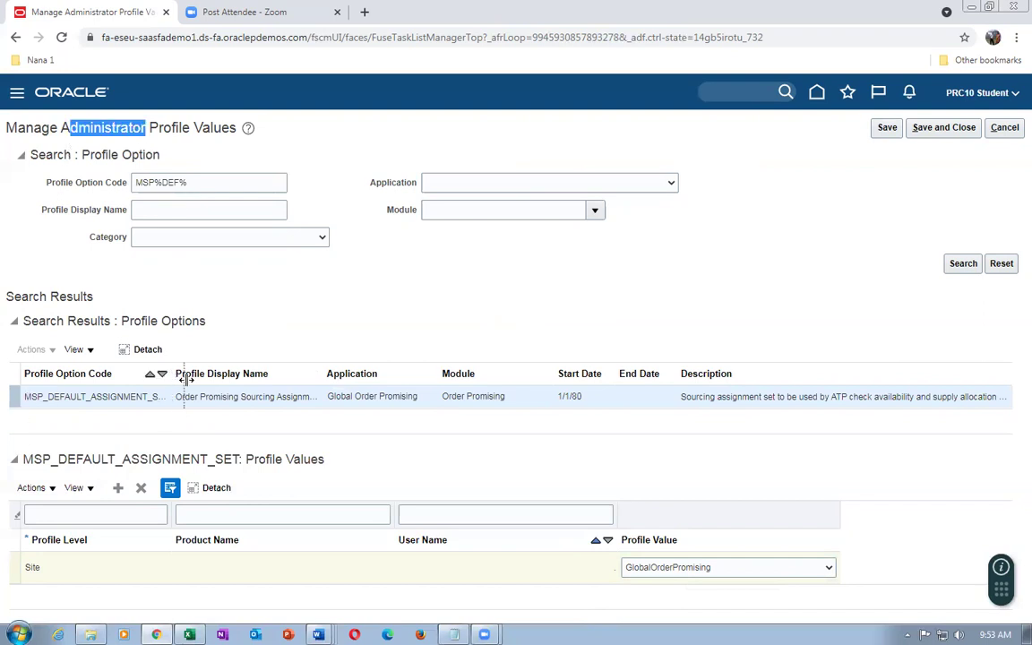
pyautogui.moveTo(172, 373); pyautogui.dragTo(200, 374)
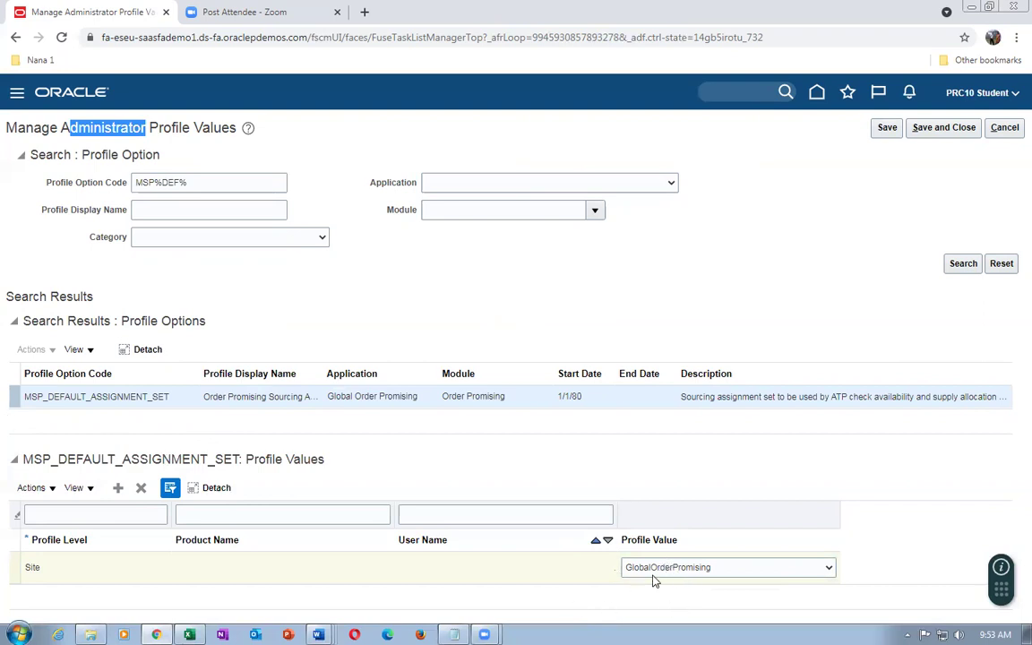
pyautogui.click(1002, 130)
pyautogui.click(1007, 128)
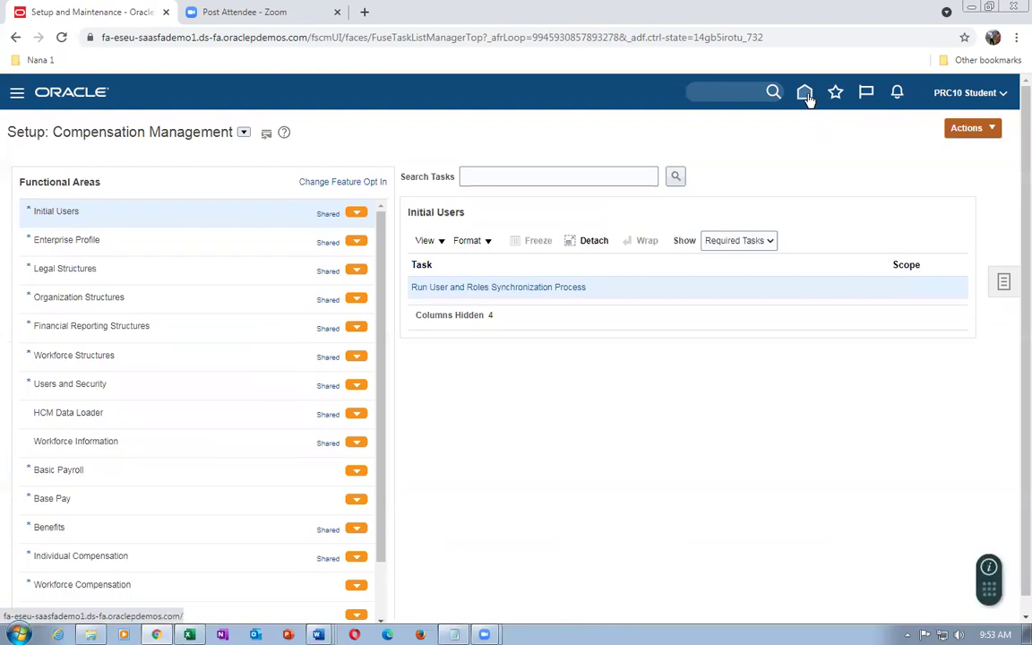
# Return home and open Global Order Promising from the Order Management group
pyautogui.click(806, 95)
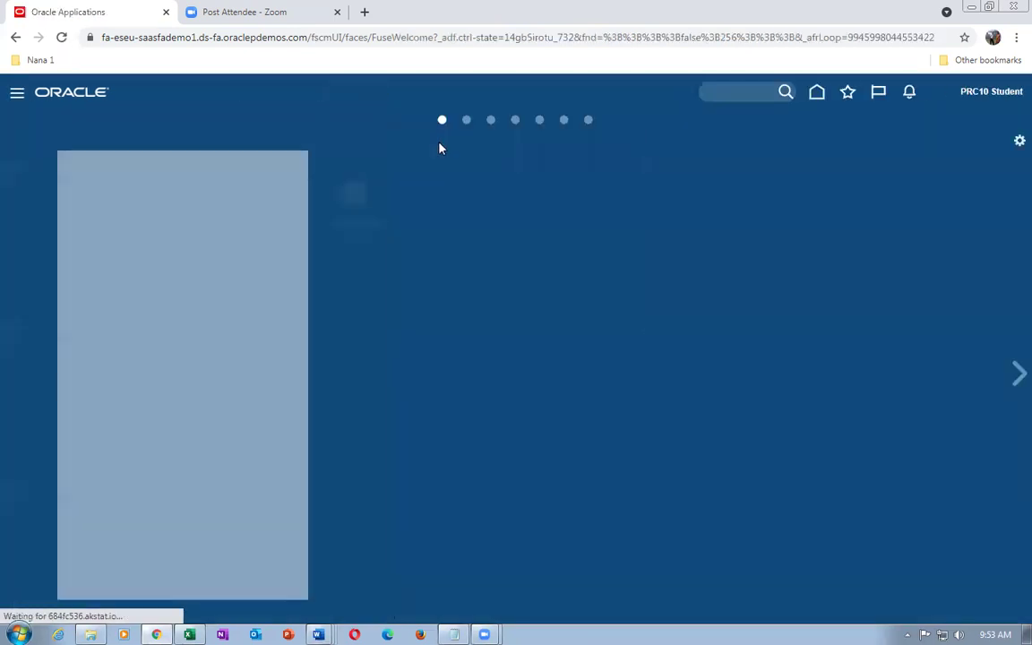
pyautogui.click(922, 204)
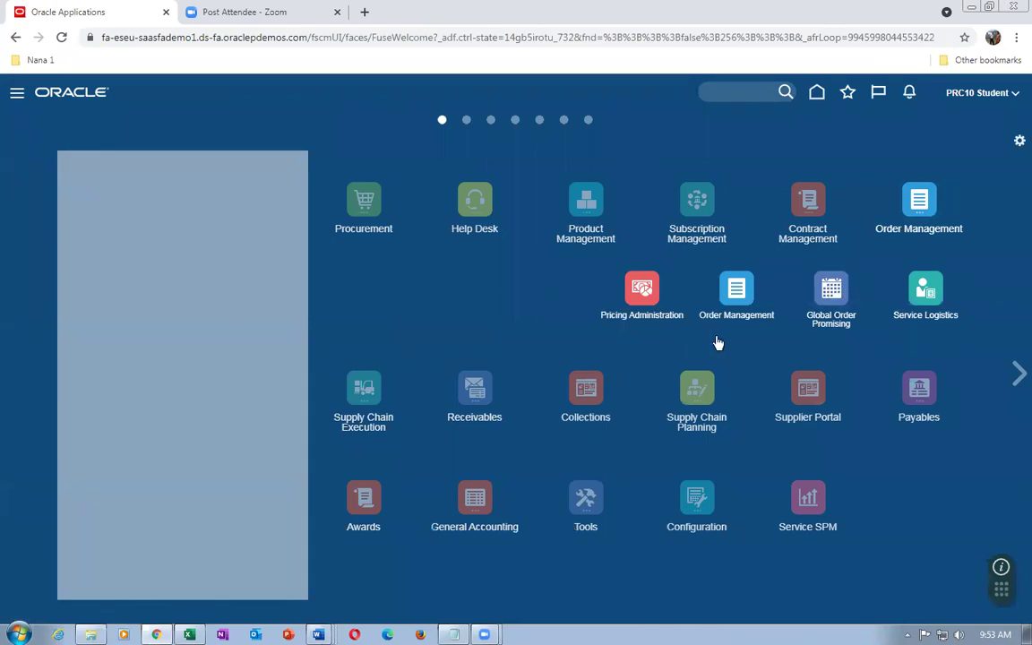
pyautogui.click(736, 291)
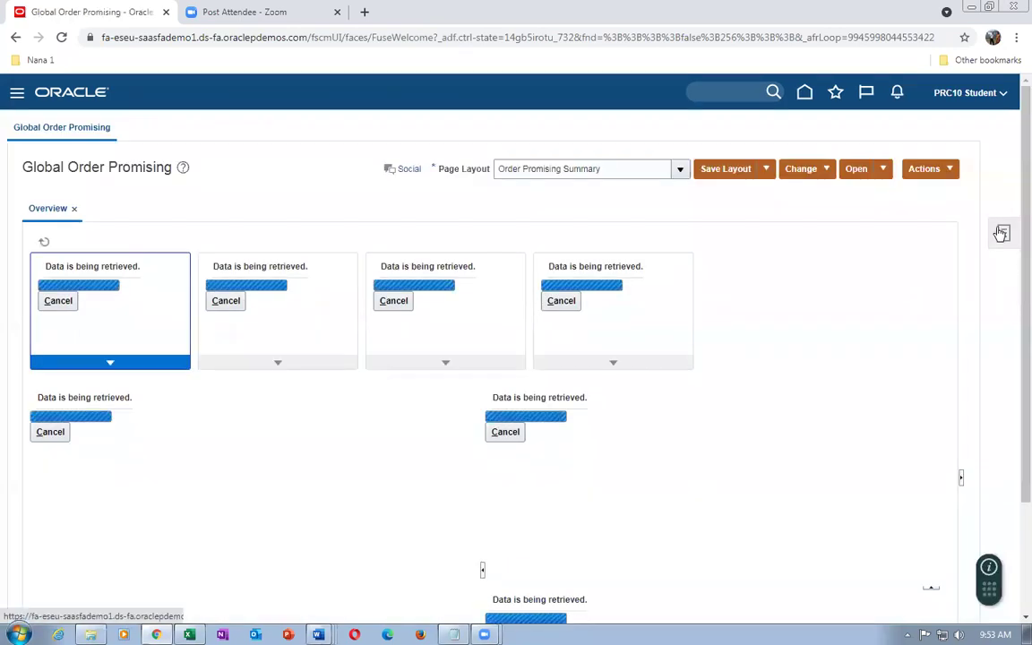
# Open Manage Assignment Sets from the Global Order Promising tasks list
pyautogui.click(1002, 234)
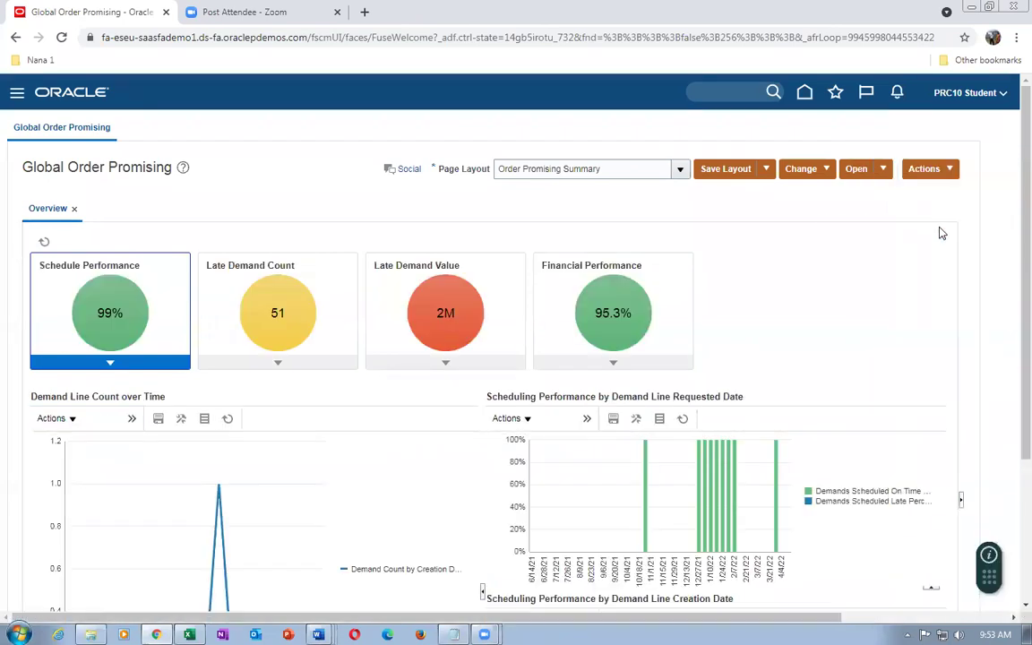
pyautogui.click(931, 223)
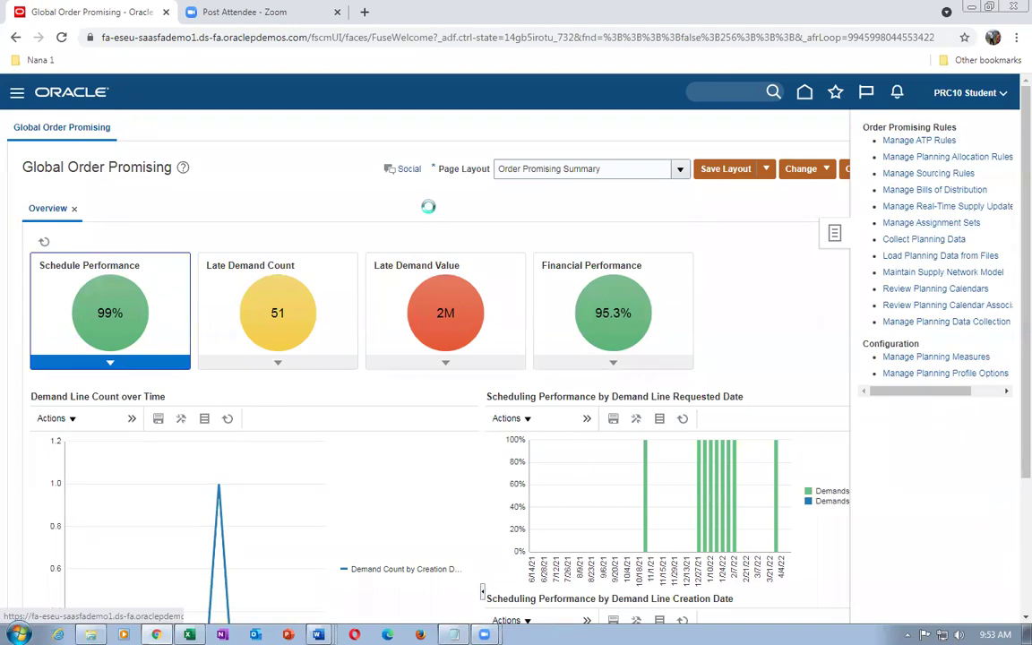
# Search assignment sets for 'global' and open GlobalOrderPromising for editing
pyautogui.click(106, 233)
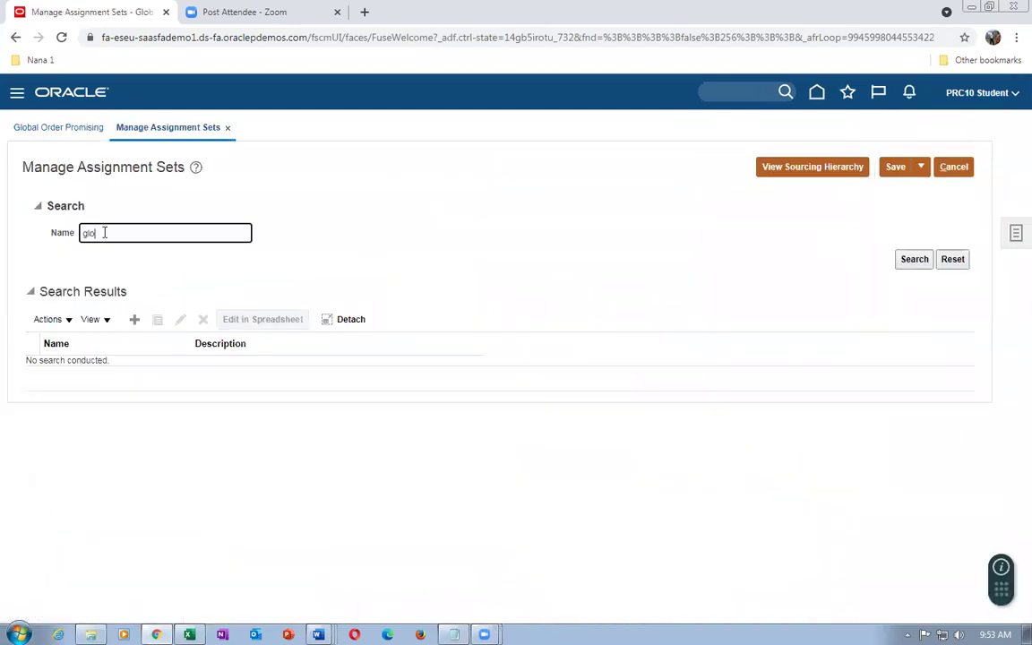
pyautogui.write('global')
pyautogui.press('Return')
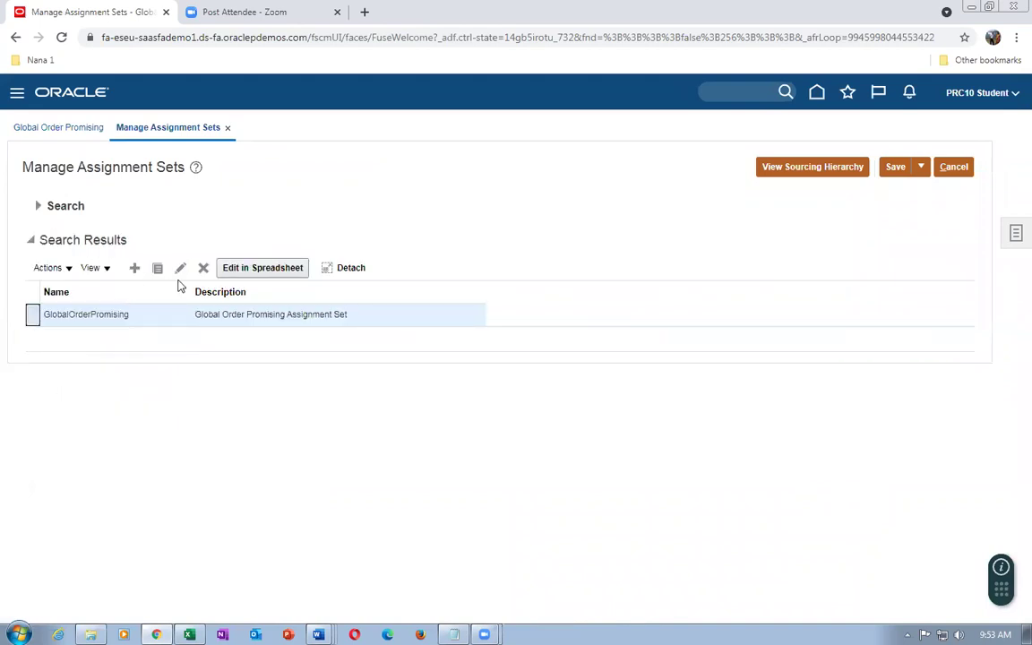
pyautogui.click(180, 268)
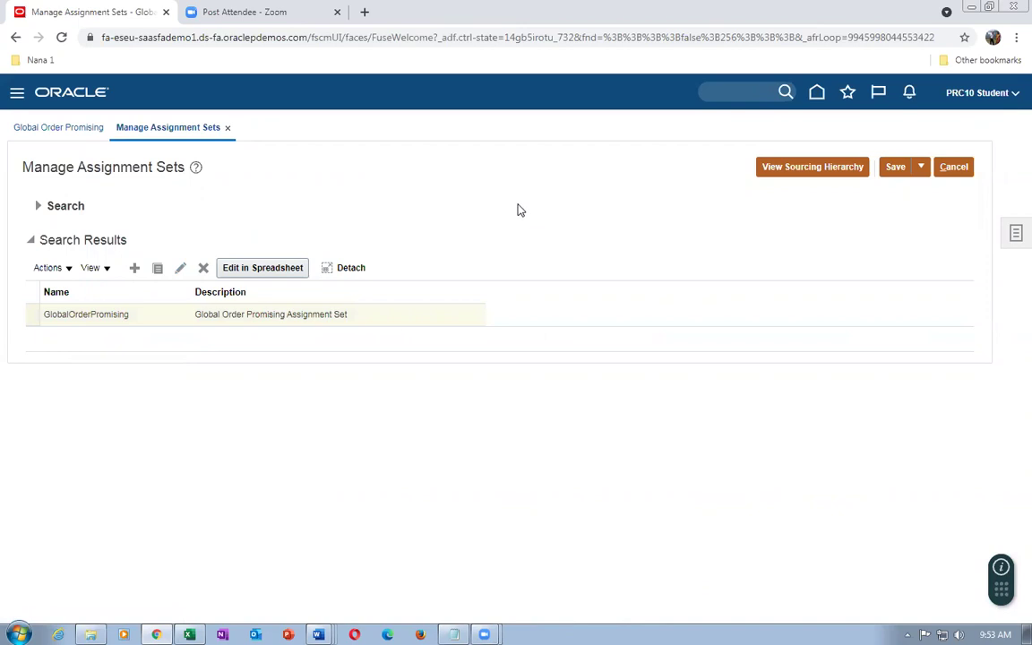
# Scroll through the Sourcing Assignments table to review the Xfer sourcing rules per item
pyautogui.scroll(-3, 397, 488)
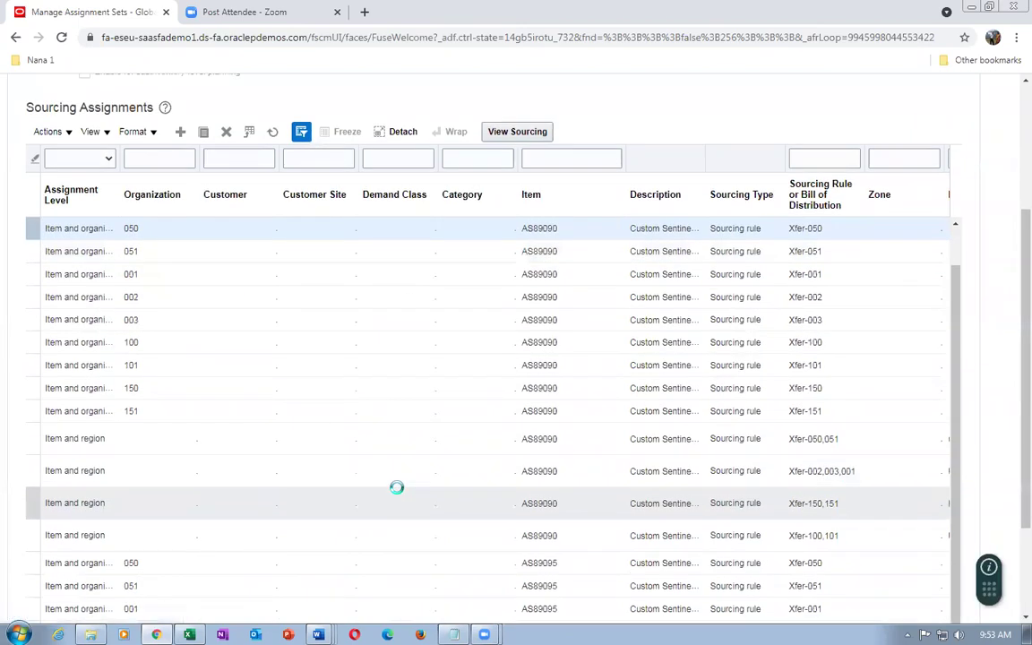
pyautogui.scroll(-3, 397, 488)
pyautogui.scroll(-1, 956, 380)
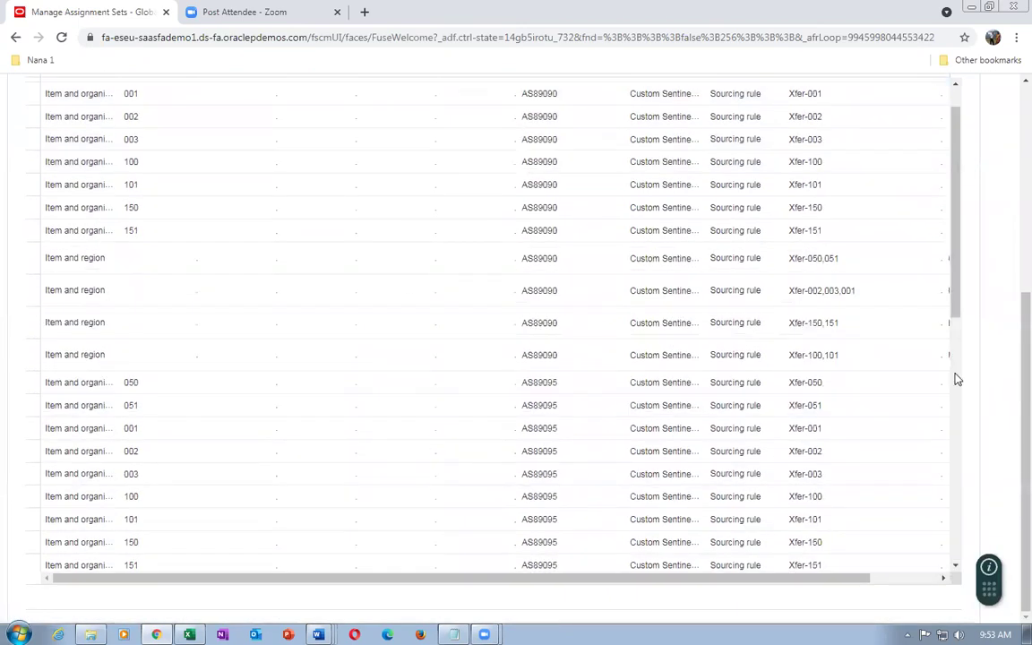
pyautogui.moveTo(963, 316); pyautogui.dragTo(1011, 430)
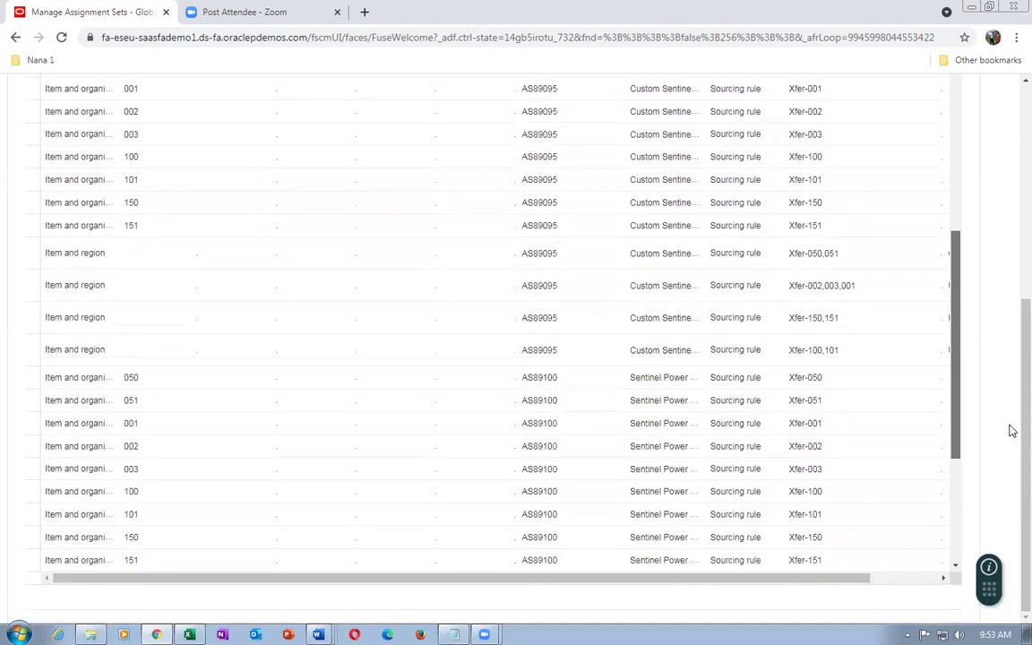
pyautogui.moveTo(1011, 323); pyautogui.dragTo(1004, 33)
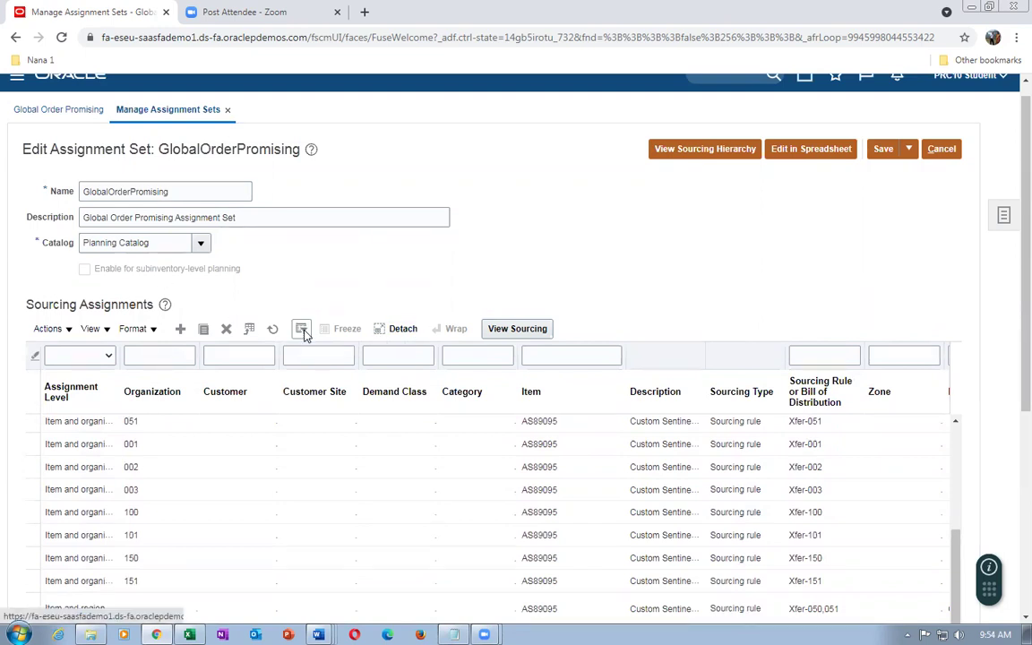
# Toggle the Query By Example row, try the Global assignment level, and widen the sourcing rule column
pyautogui.click(302, 329)
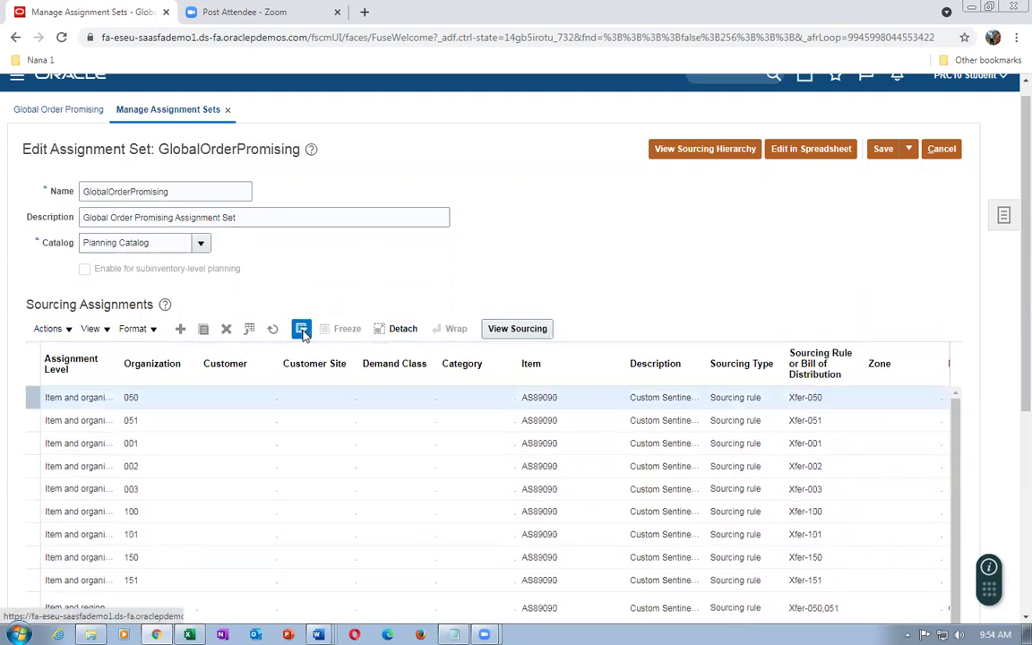
pyautogui.click(301, 329)
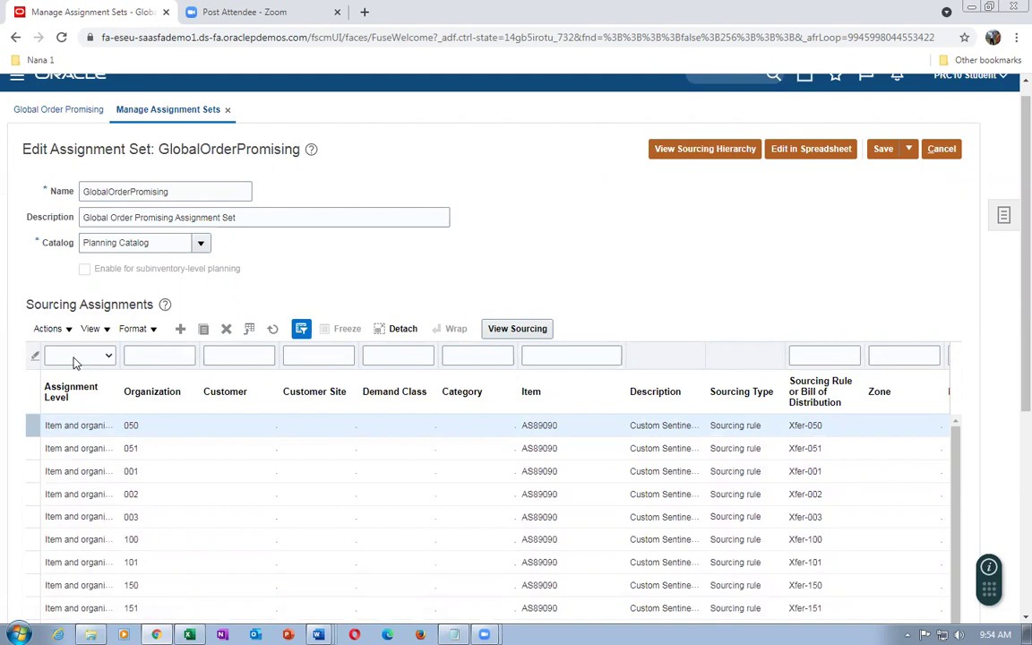
pyautogui.click(75, 356)
pyautogui.click(67, 381)
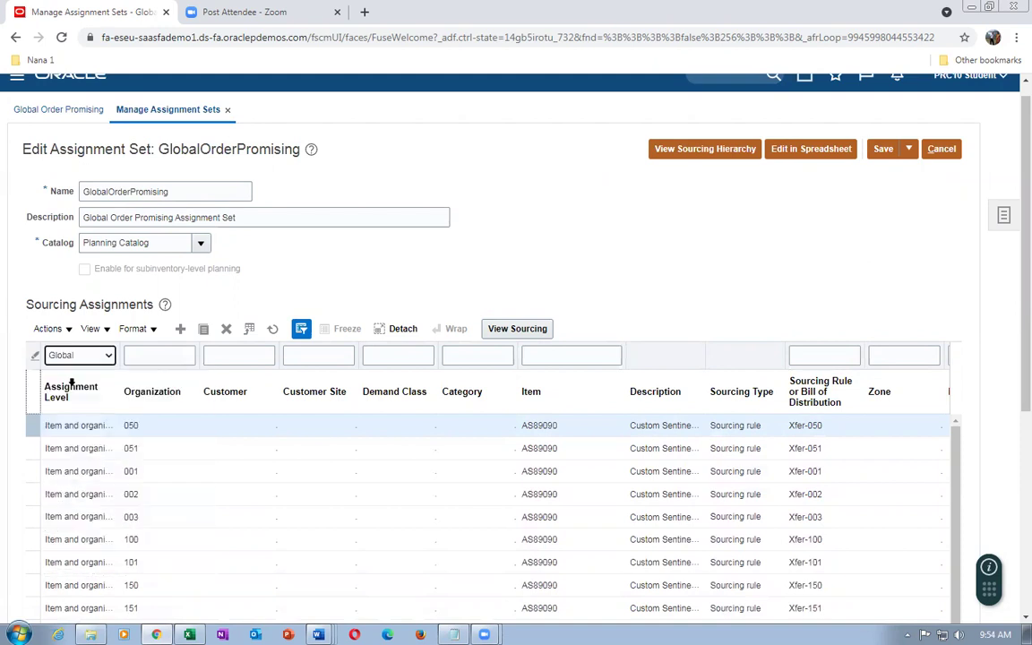
pyautogui.click(167, 355)
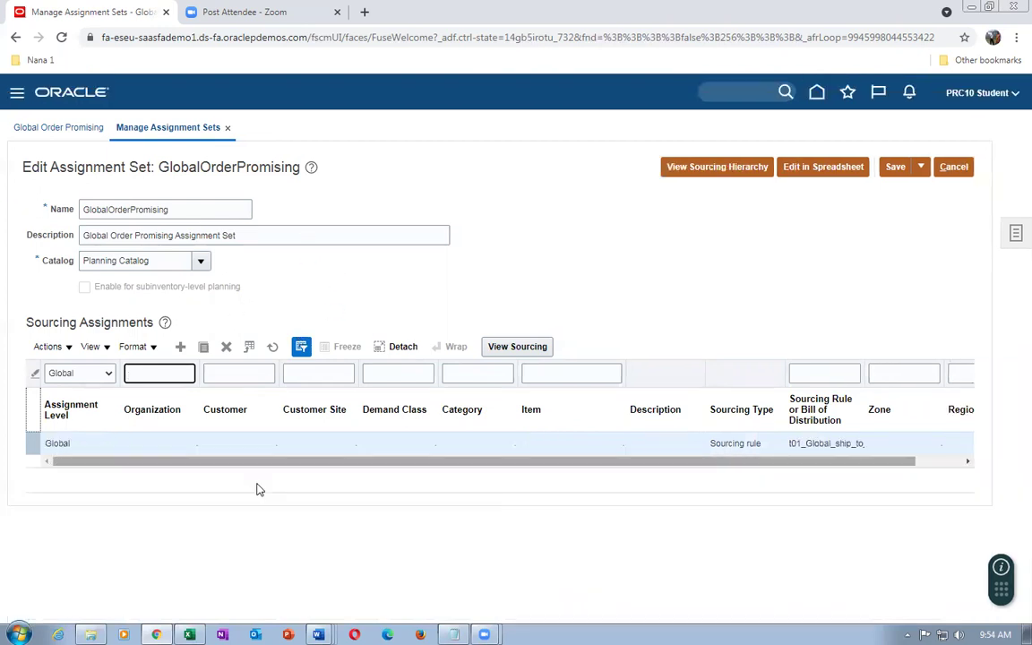
pyautogui.moveTo(867, 408); pyautogui.dragTo(900, 410)
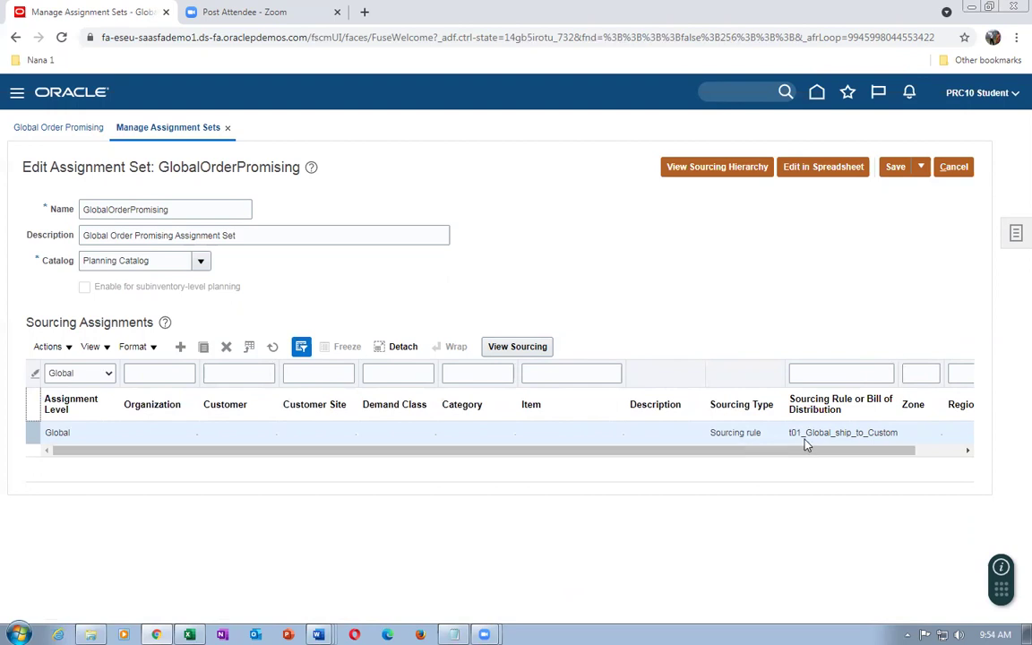
# Filter sourcing assignments to Item and organization level with item t01, then view the sourcing hierarchy
pyautogui.click(97, 372)
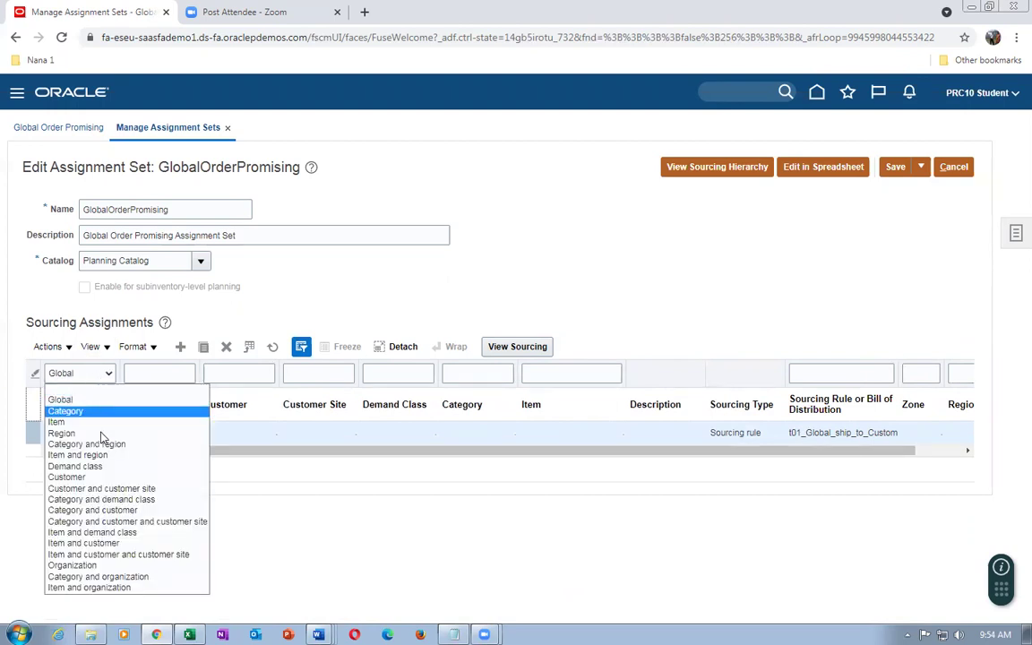
pyautogui.click(101, 588)
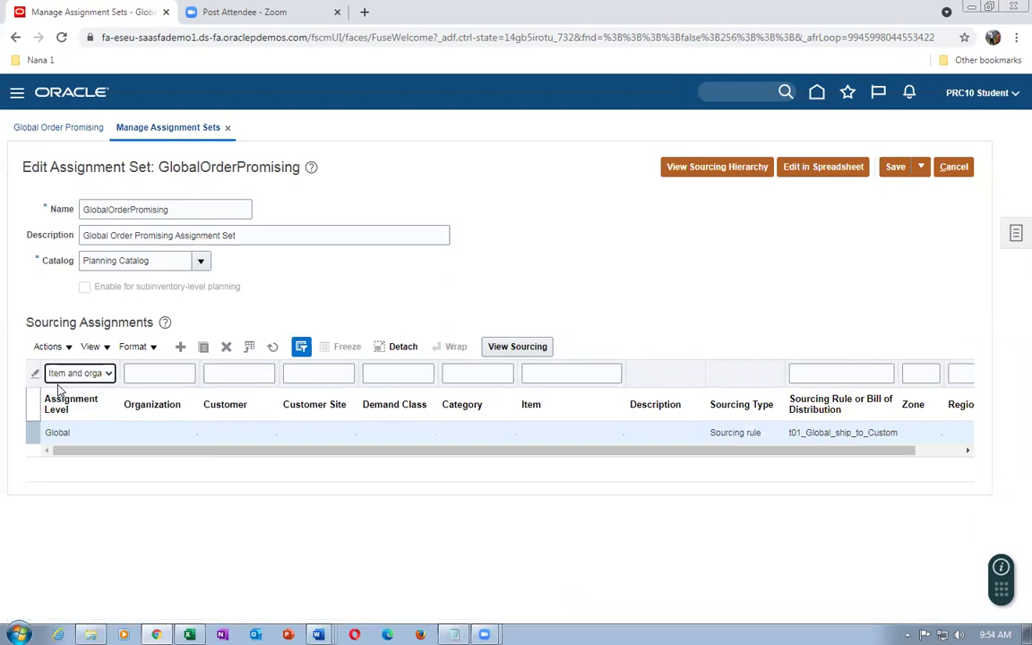
pyautogui.click(595, 373)
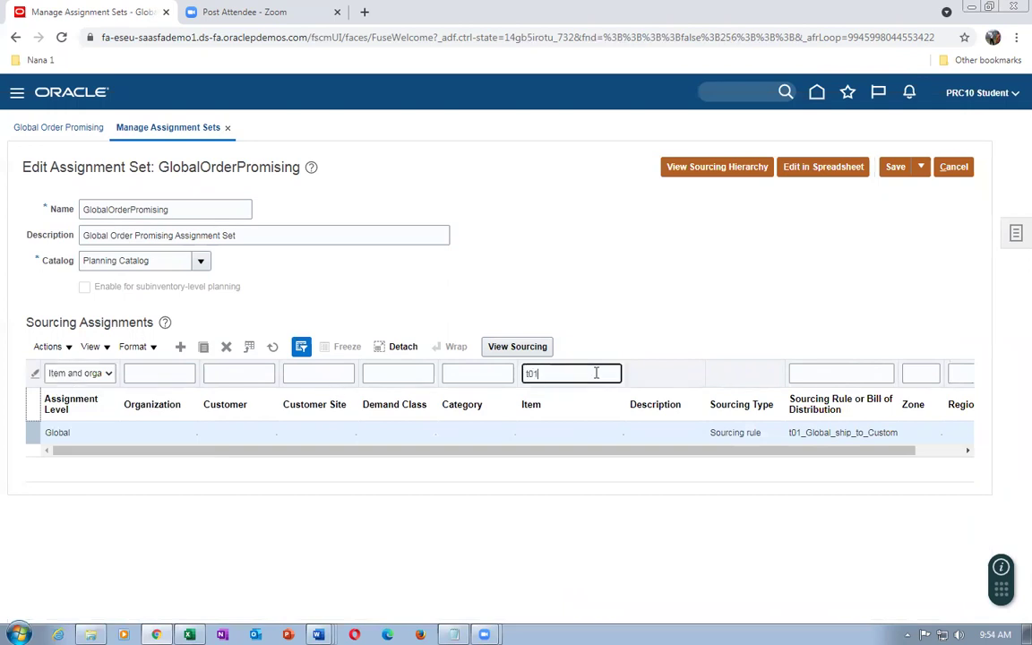
pyautogui.write('t01')
pyautogui.press('Return')
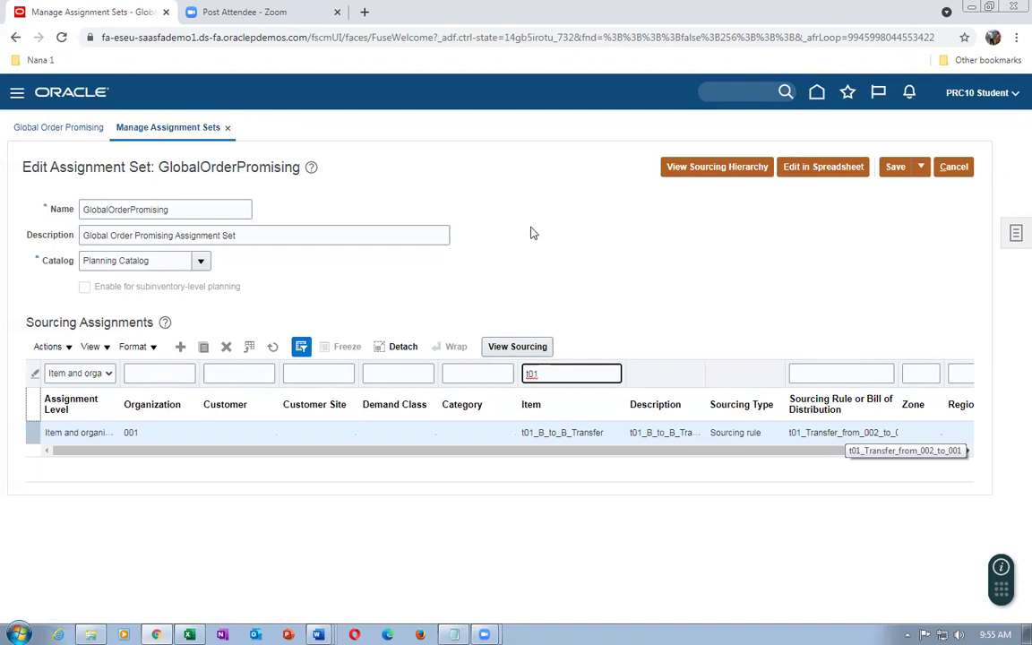
pyautogui.click(524, 255)
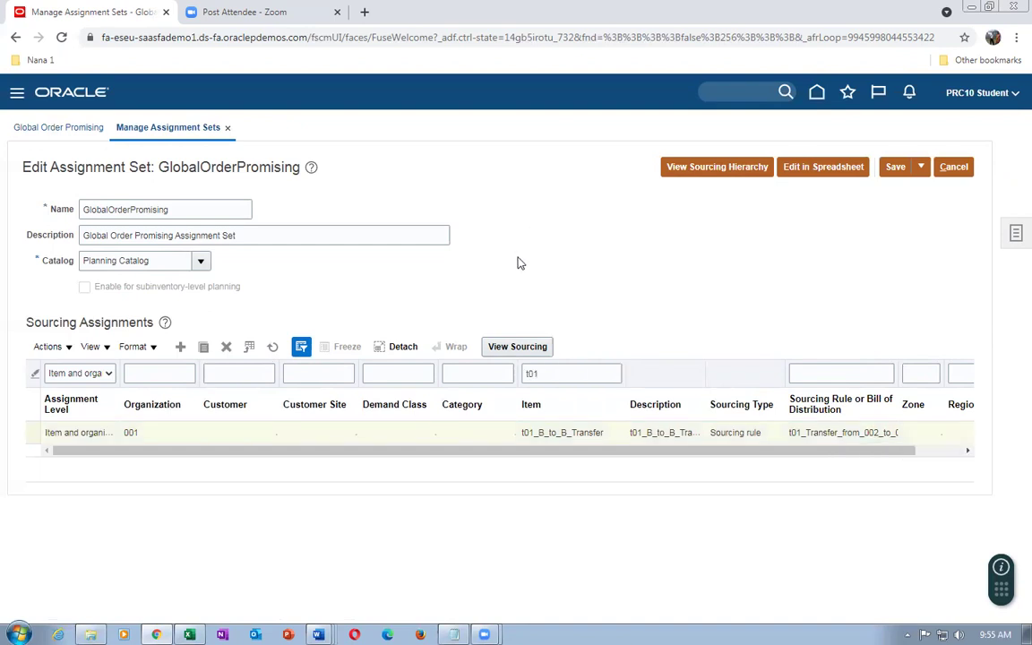
pyautogui.click(713, 171)
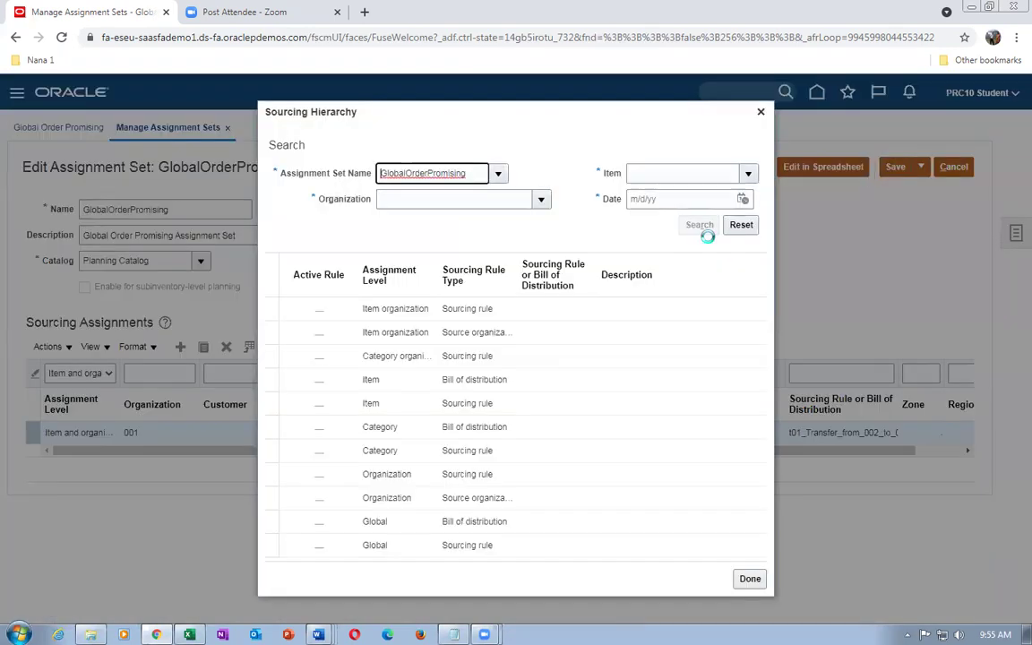
# Set the sourcing hierarchy's organization to 001 and item to t01_B_to_B_Transfer
pyautogui.click(457, 207)
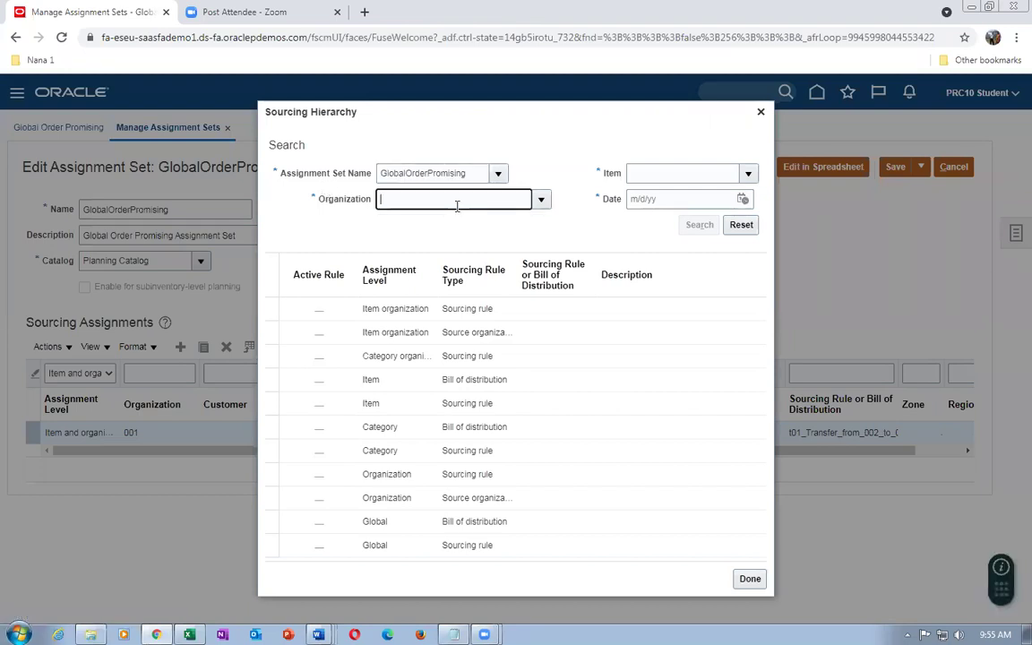
pyautogui.write('001')
pyautogui.press('Tab')
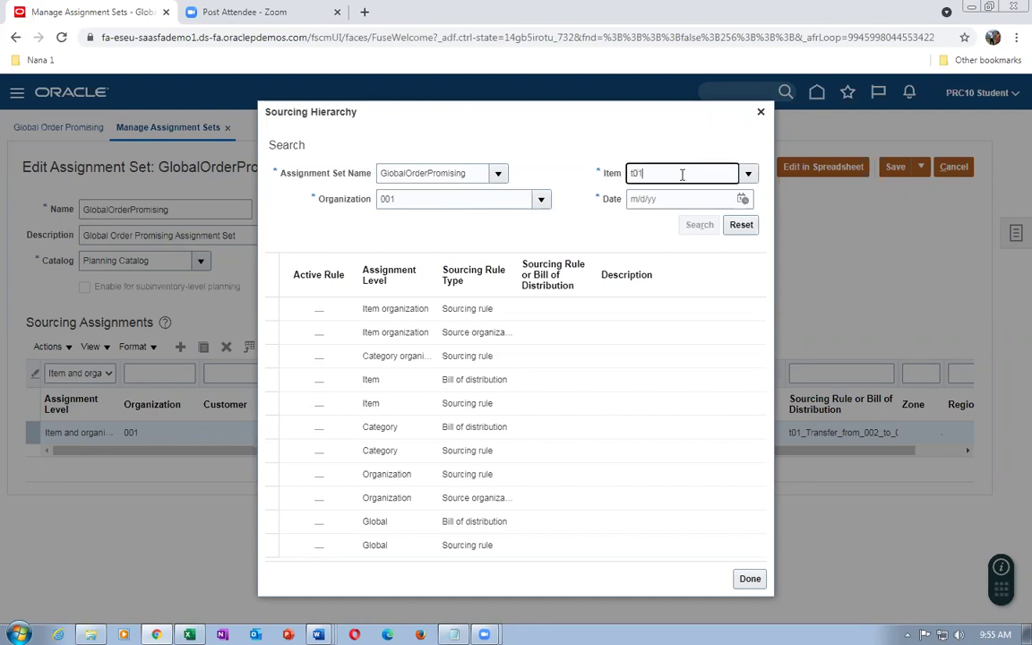
pyautogui.write('t01')
pyautogui.press('Tab')
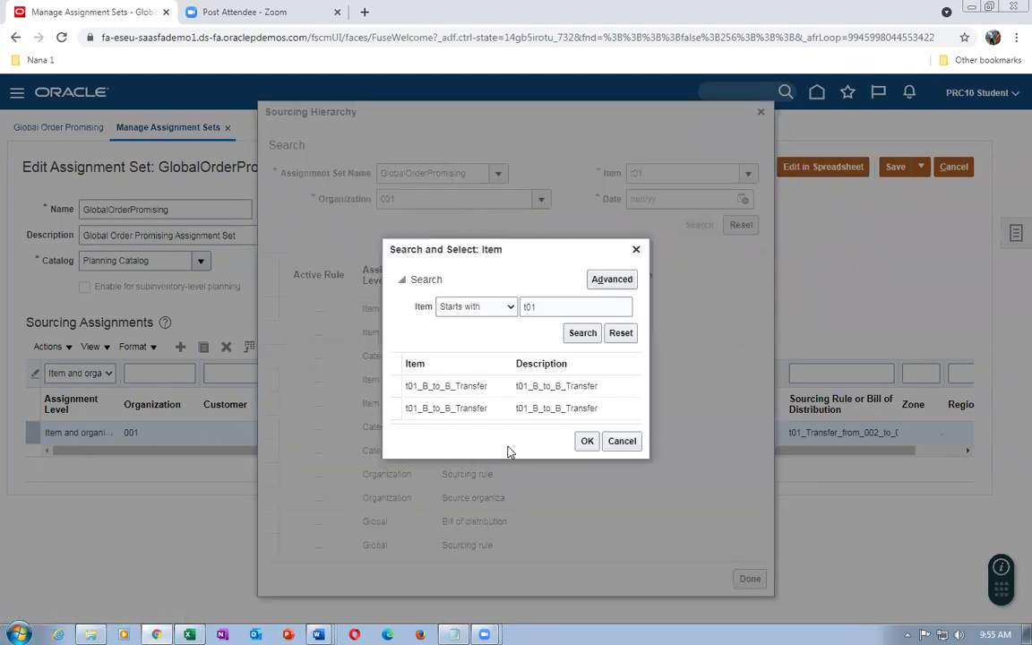
pyautogui.click(489, 387)
pyautogui.click(588, 443)
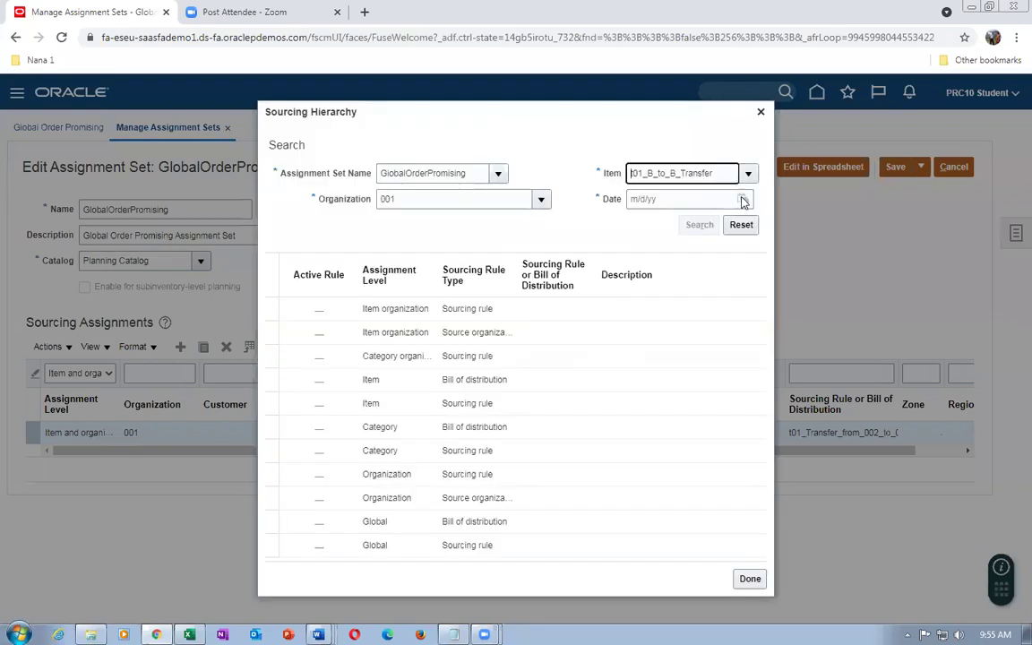
# Search active sourcing rules as of 9/17/21, then close the hierarchy results
pyautogui.click(743, 199)
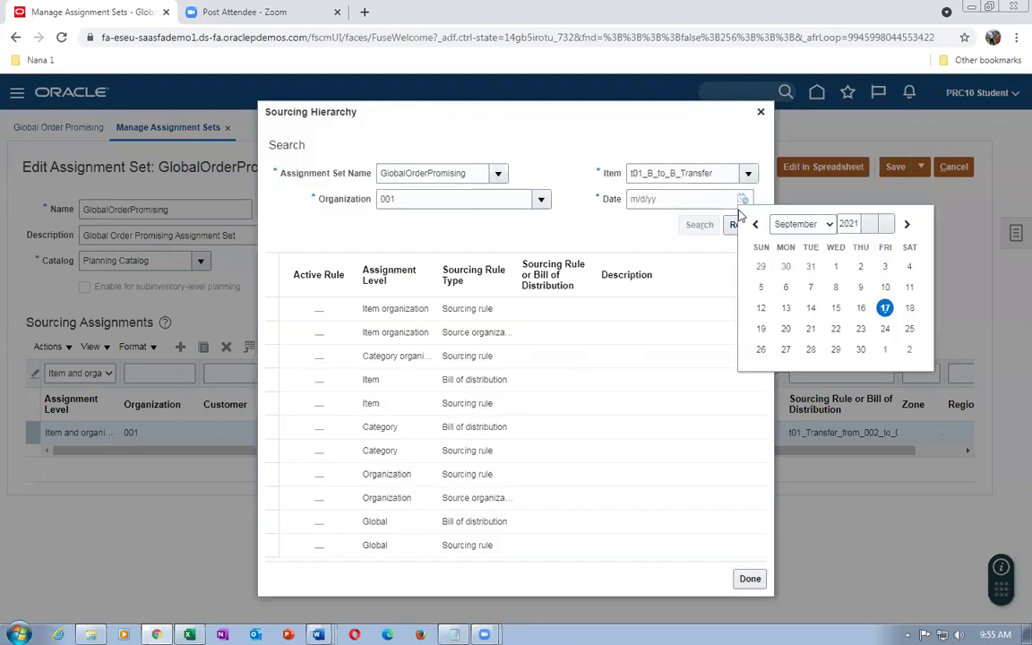
pyautogui.click(885, 308)
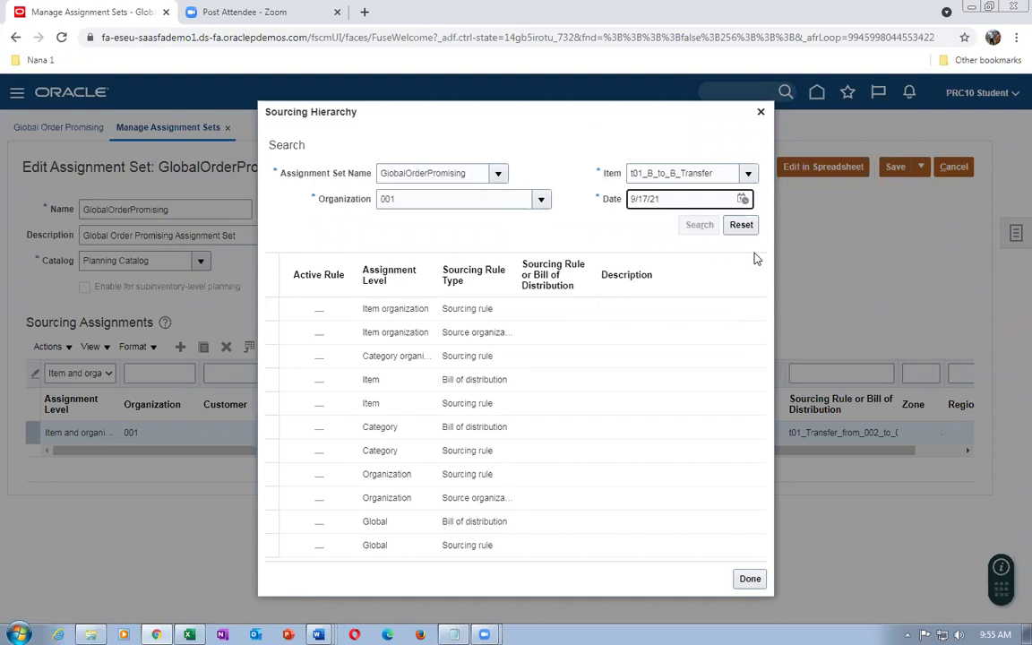
pyautogui.click(688, 227)
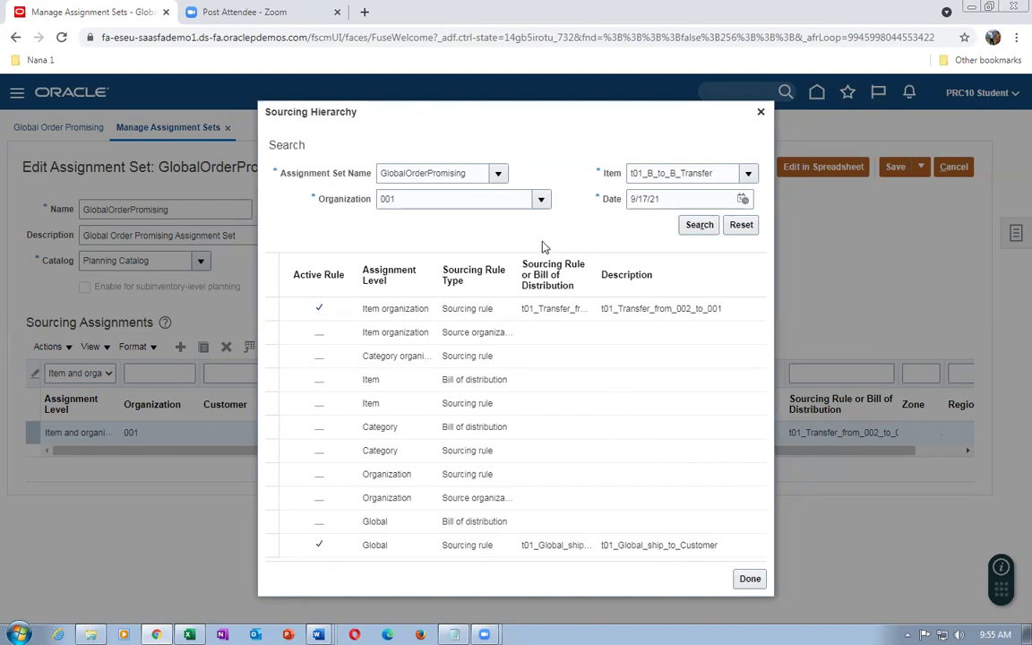
pyautogui.click(750, 579)
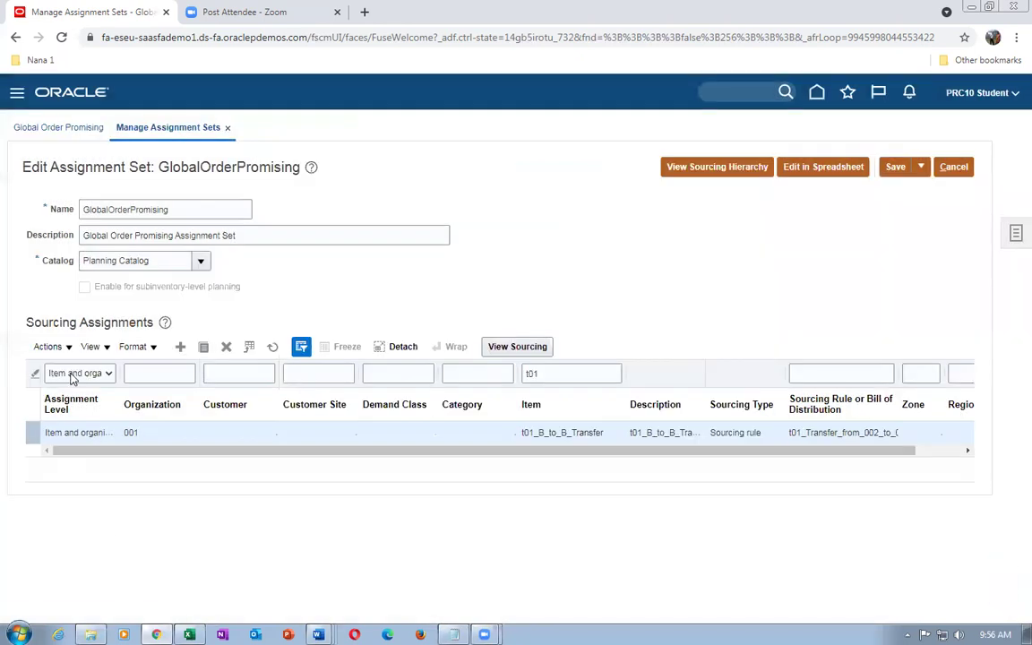
pyautogui.click(76, 375)
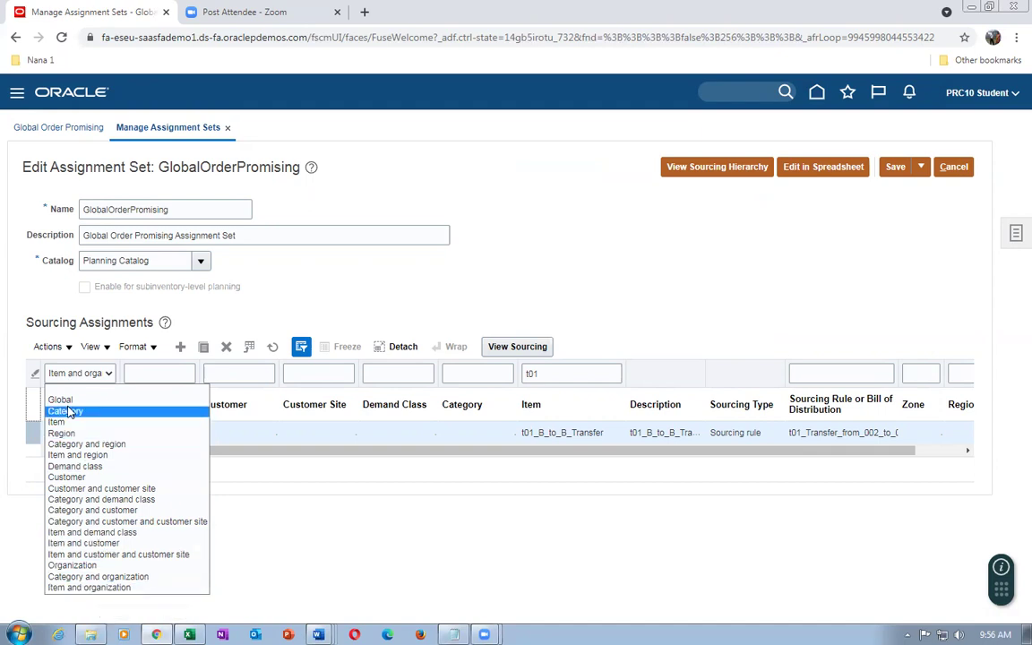
# Remove the t01 item filter and rerun it to list all sourcing assignments
pyautogui.click(314, 267)
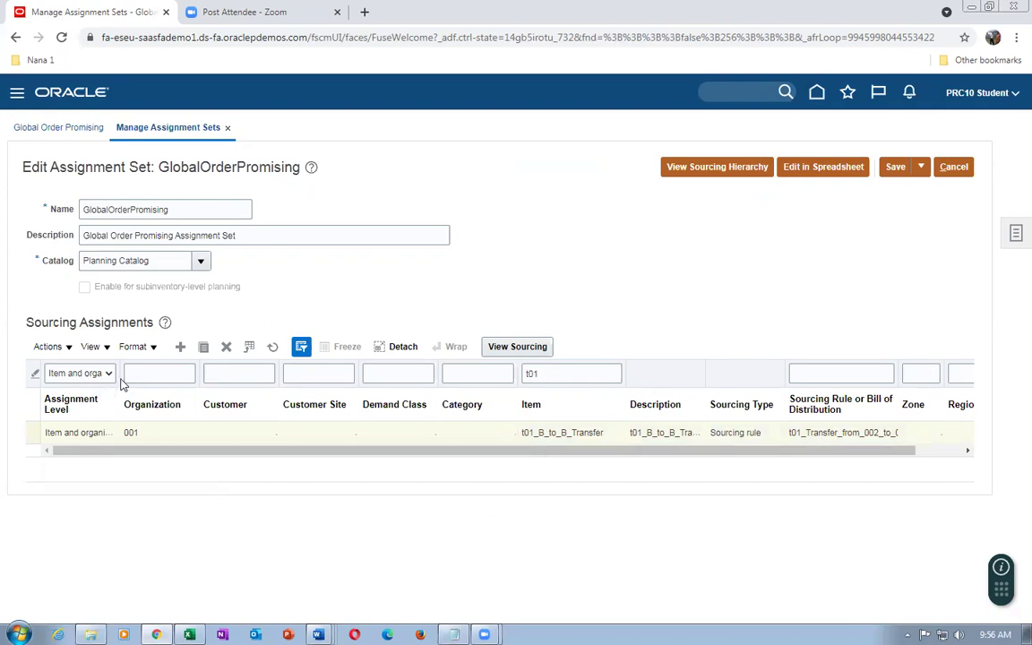
pyautogui.click(101, 378)
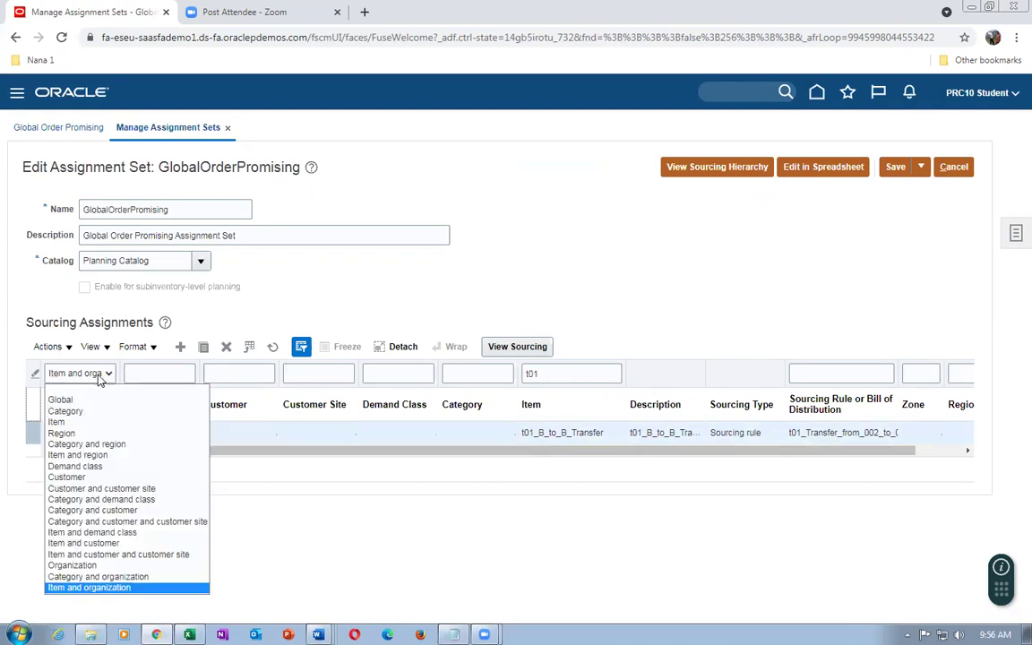
pyautogui.click(90, 391)
pyautogui.click(533, 373)
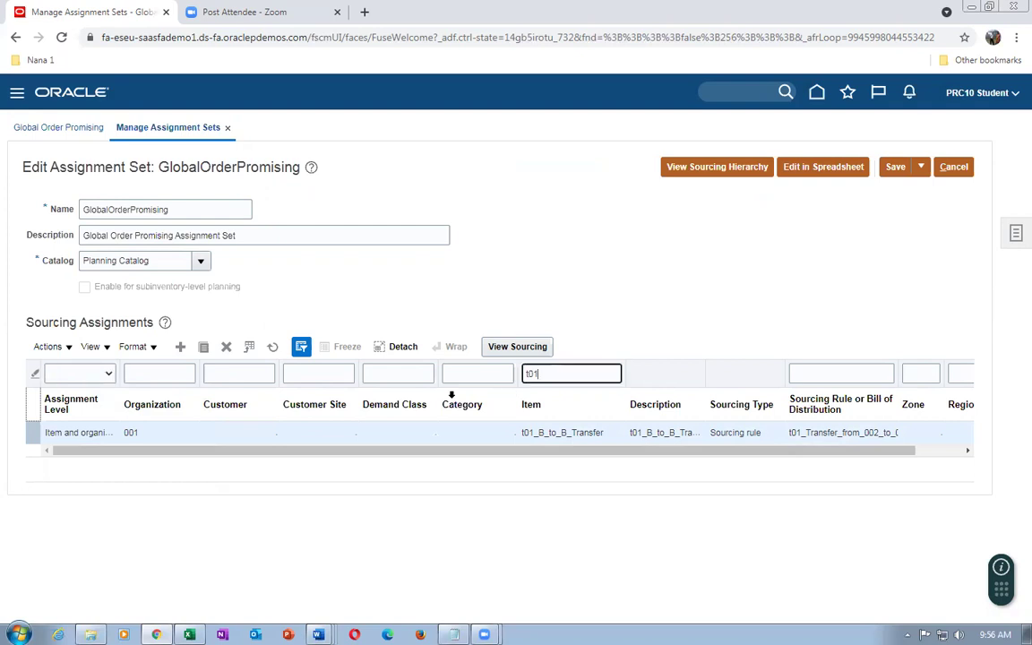
pyautogui.press('BackSpace')
pyautogui.click(212, 378)
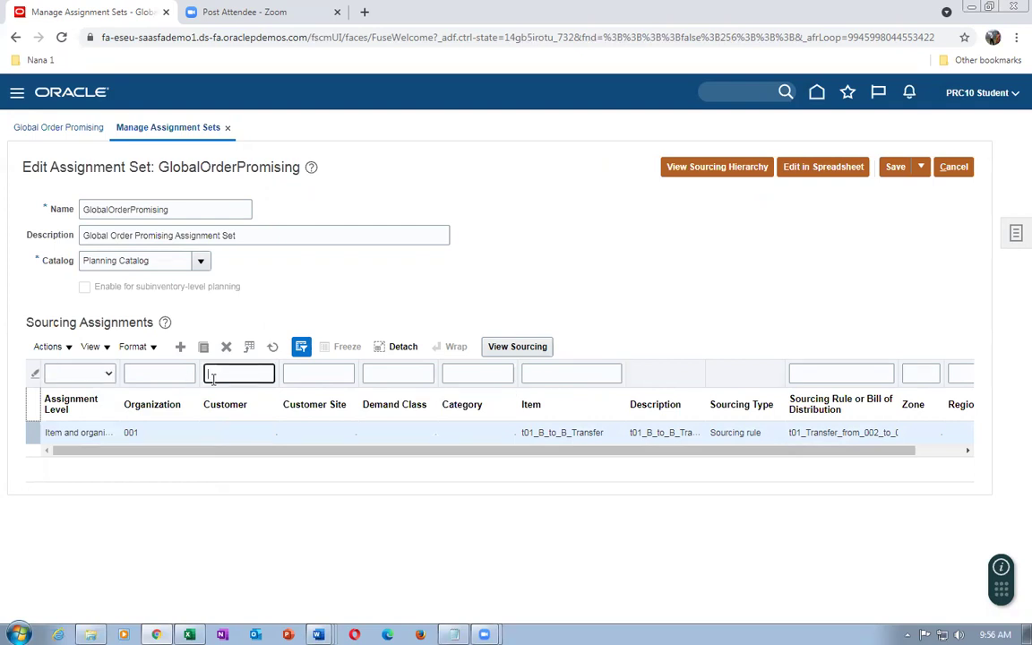
pyautogui.press('Return')
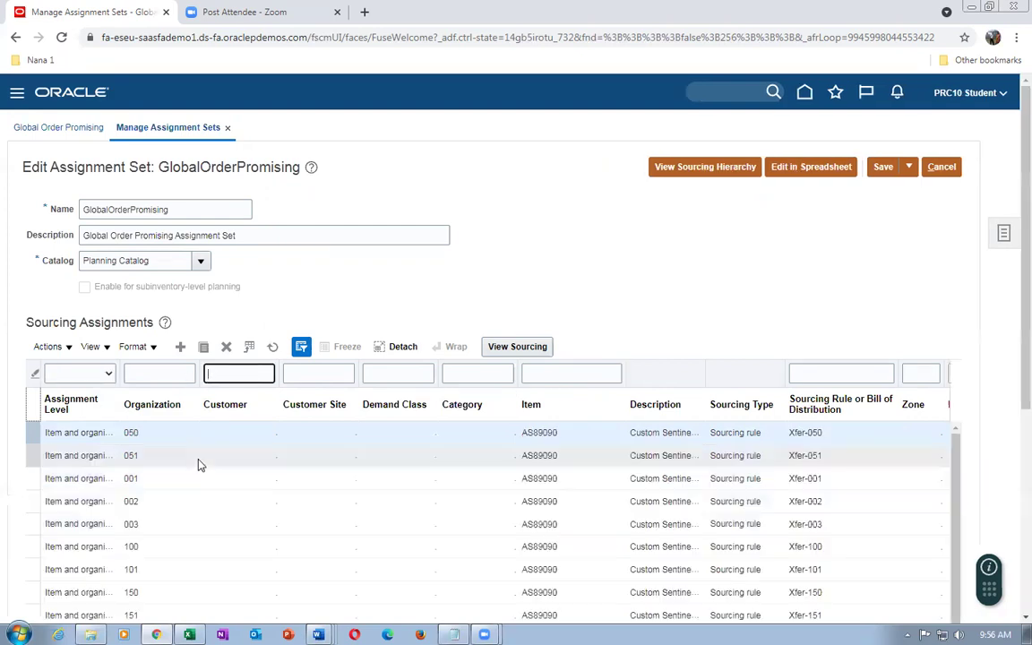
# Scroll through all GlobalOrderPromising sourcing assignments, then leave the set without saving
pyautogui.scroll(-8, 194, 484)
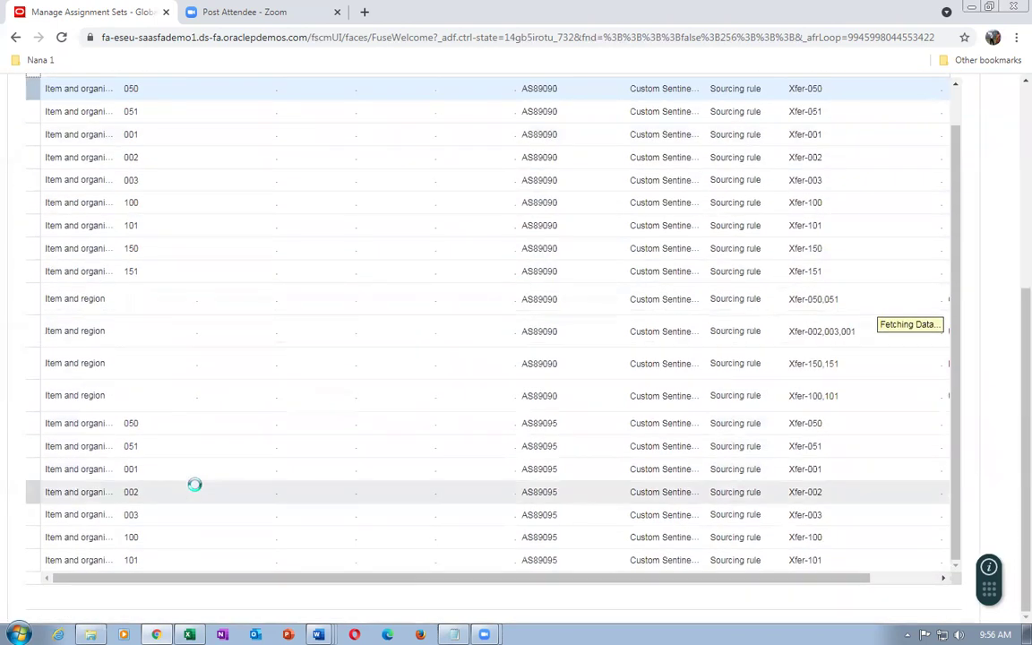
pyautogui.scroll(-6, 195, 485)
pyautogui.scroll(-3, 194, 486)
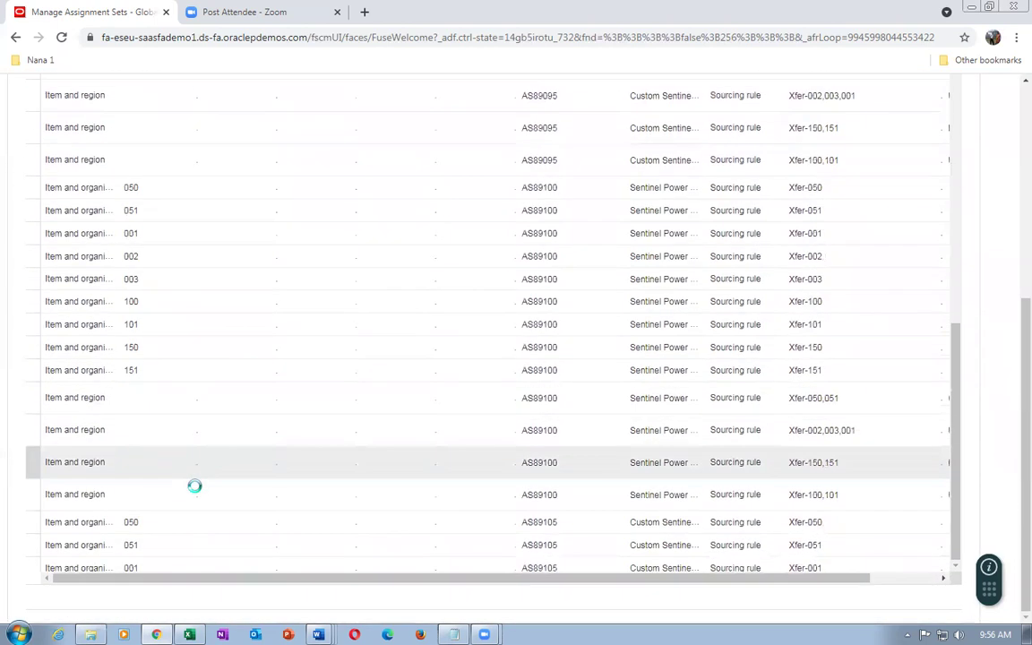
pyautogui.scroll(10, 200, 491)
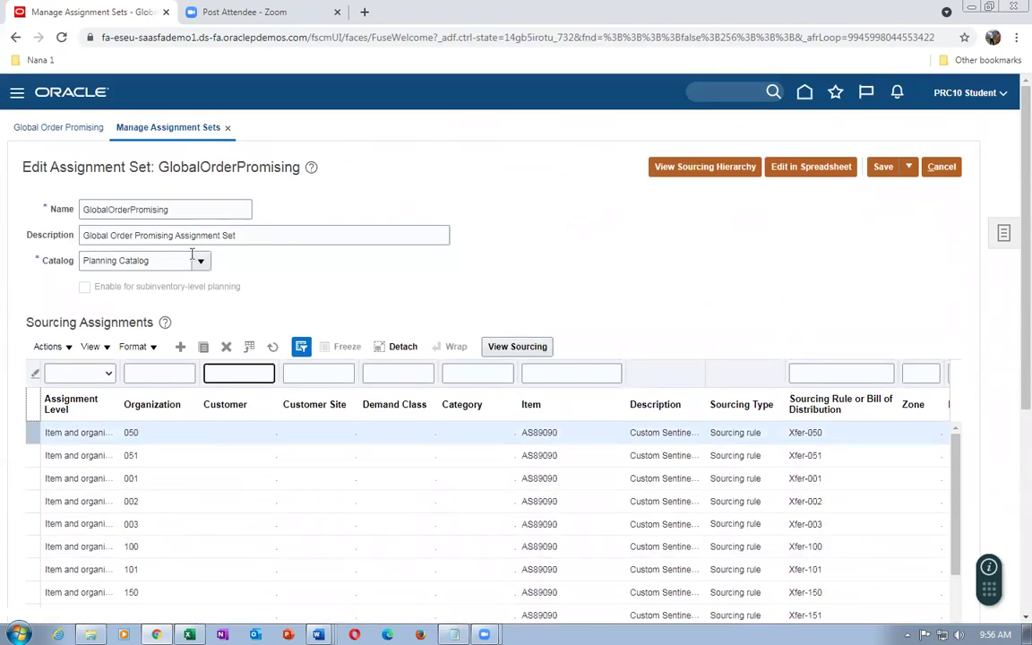
pyautogui.moveTo(197, 211); pyautogui.dragTo(35, 198)
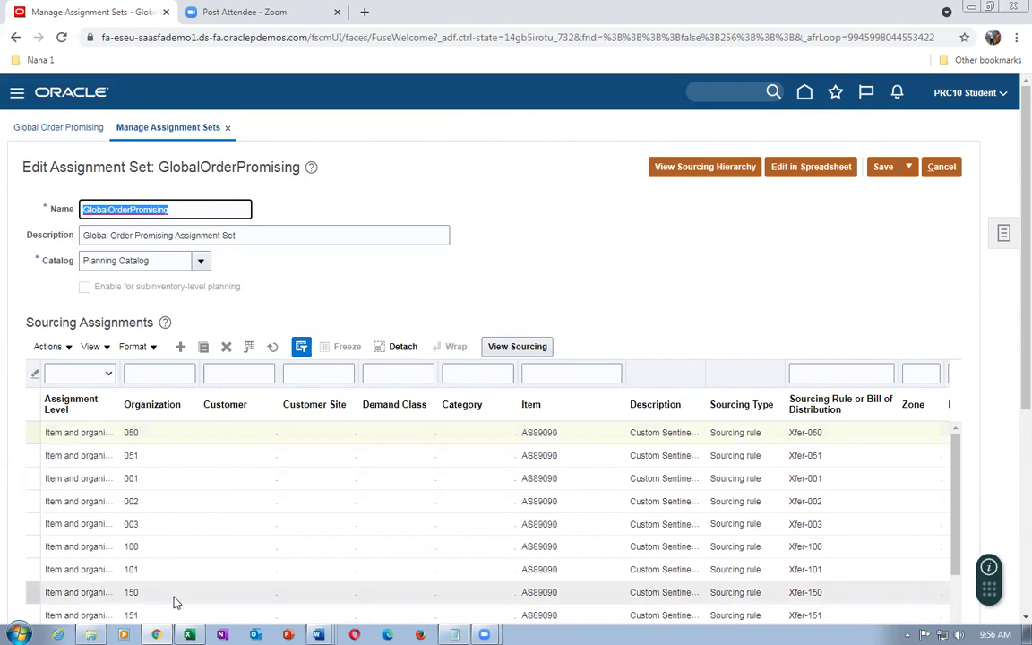
pyautogui.click(942, 168)
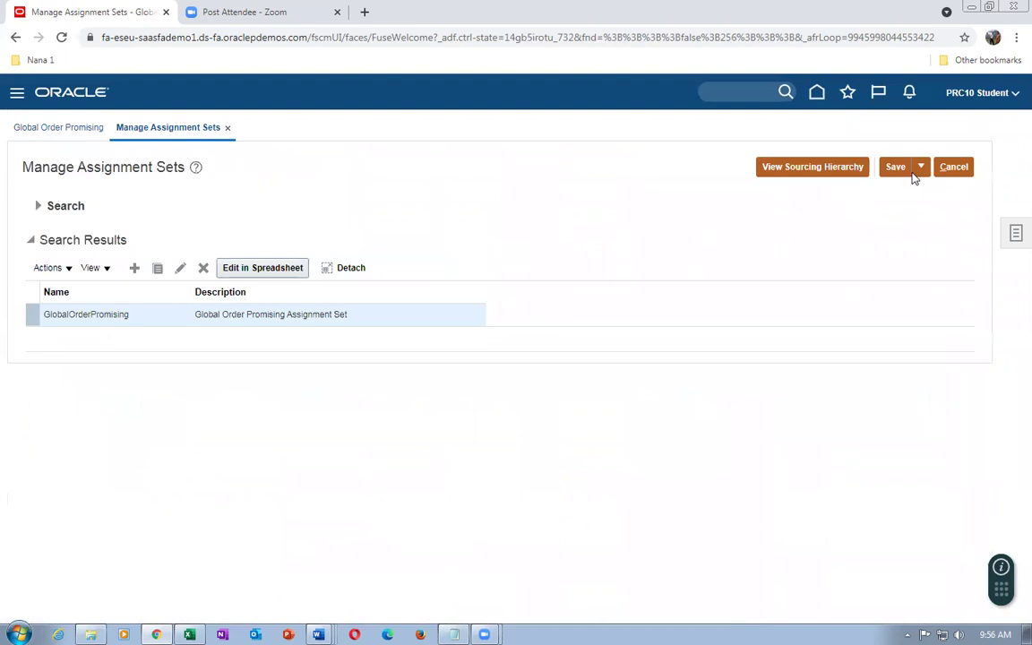
# Close Manage Assignment Sets and go to Setup and Maintenance
pyautogui.click(953, 167)
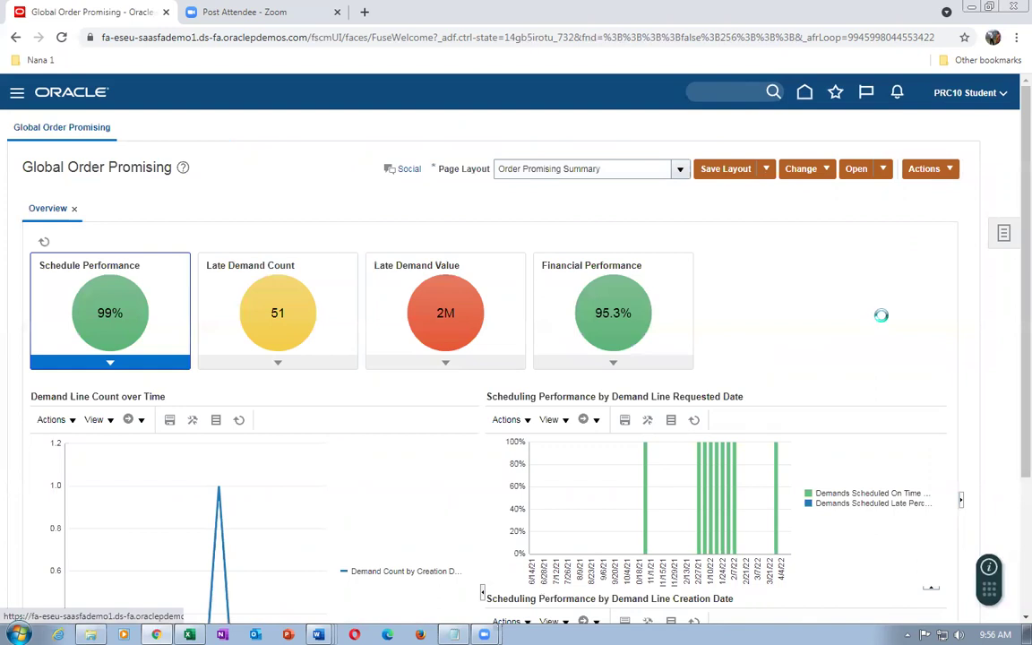
pyautogui.click(784, 306)
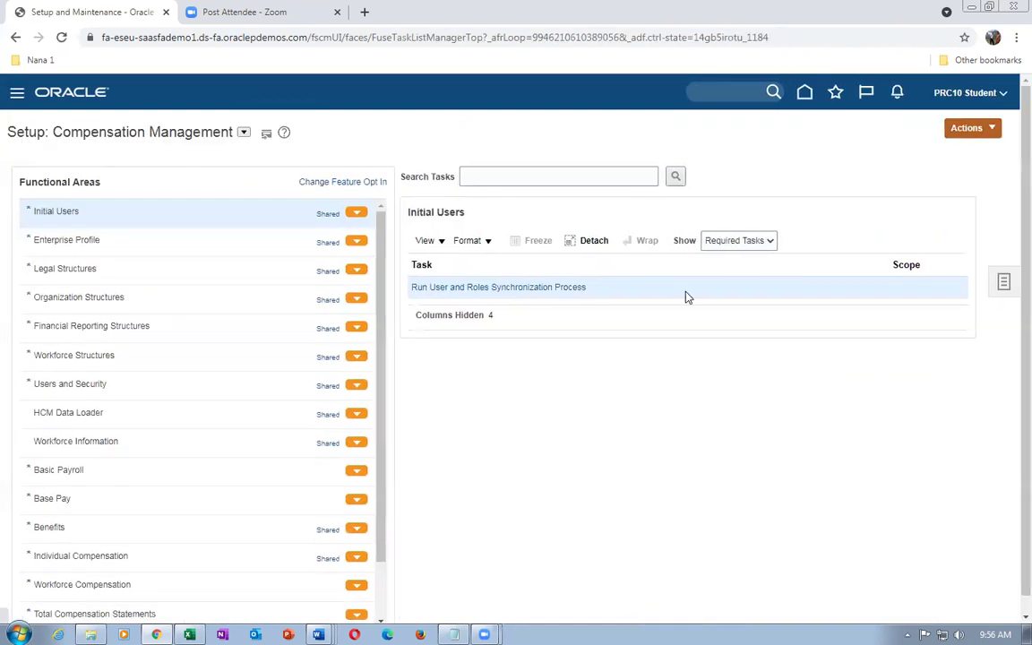
# Search setup tasks for man%trans%times% and open Manage Transit Times
pyautogui.click(1003, 283)
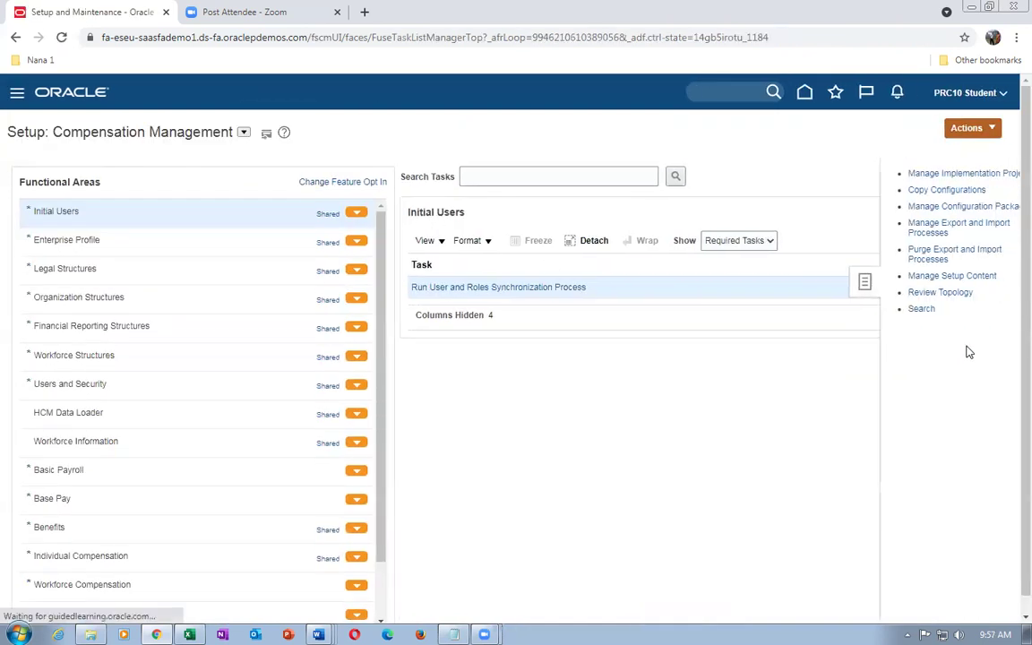
pyautogui.click(897, 309)
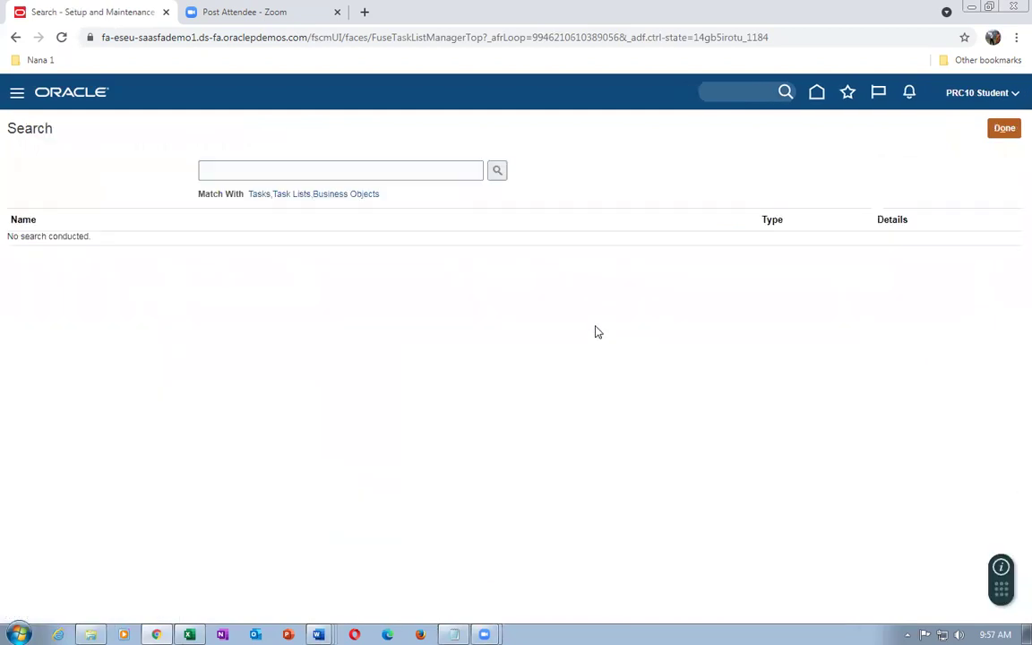
pyautogui.click(273, 169)
pyautogui.write('man%trans%')
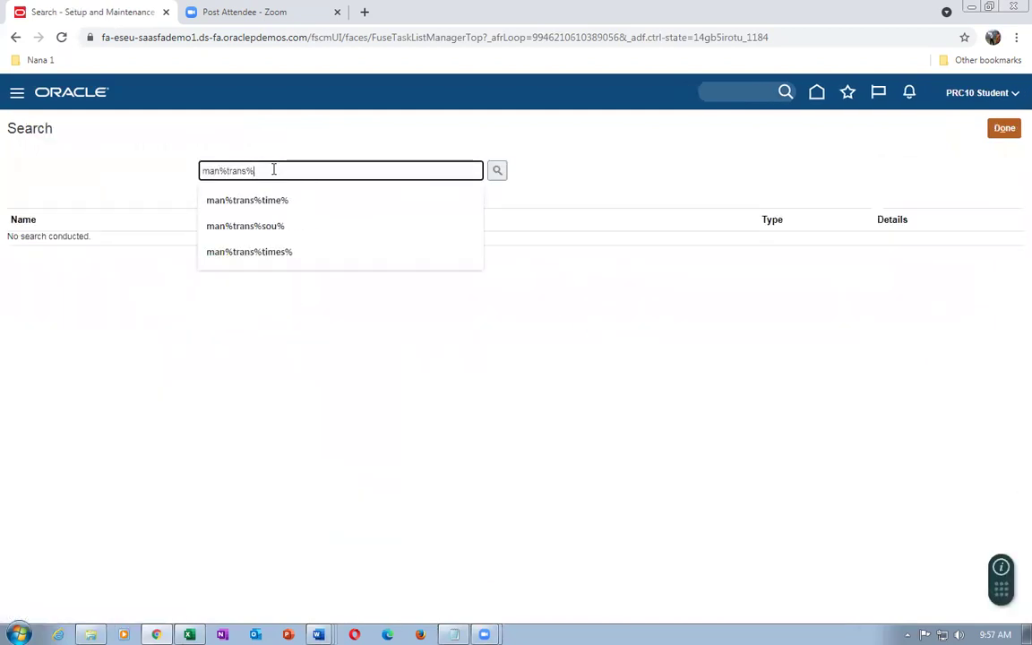
pyautogui.write('times%')
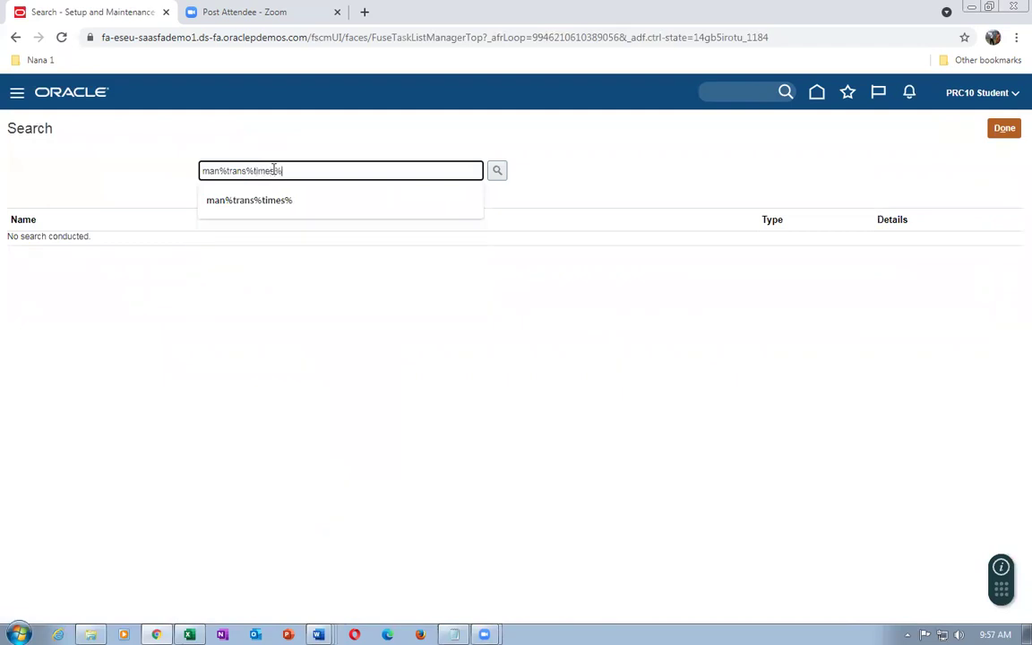
pyautogui.press('Return')
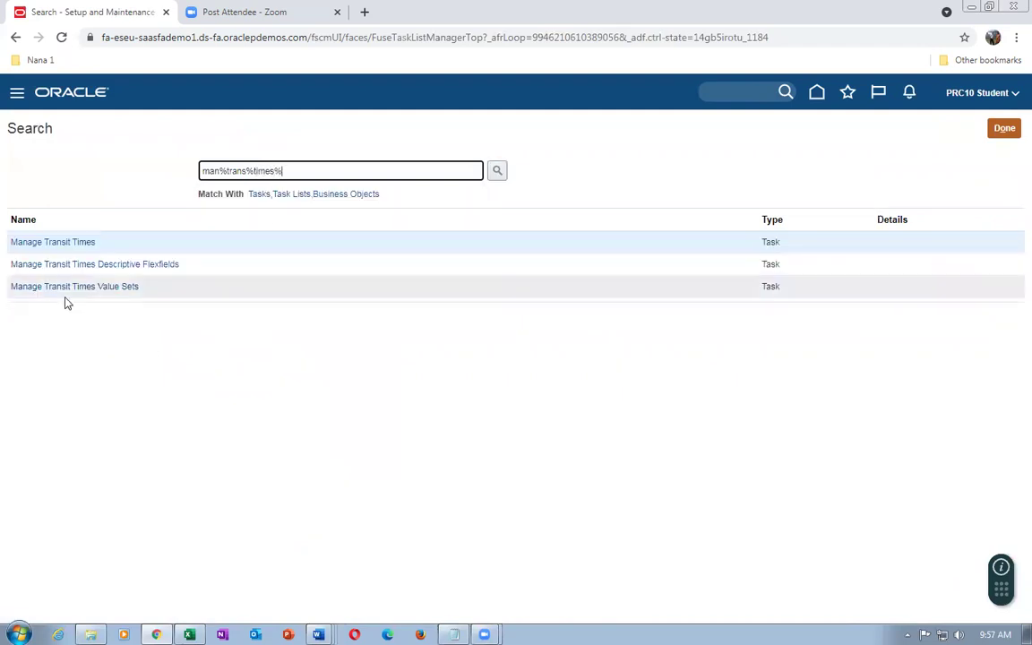
pyautogui.click(38, 247)
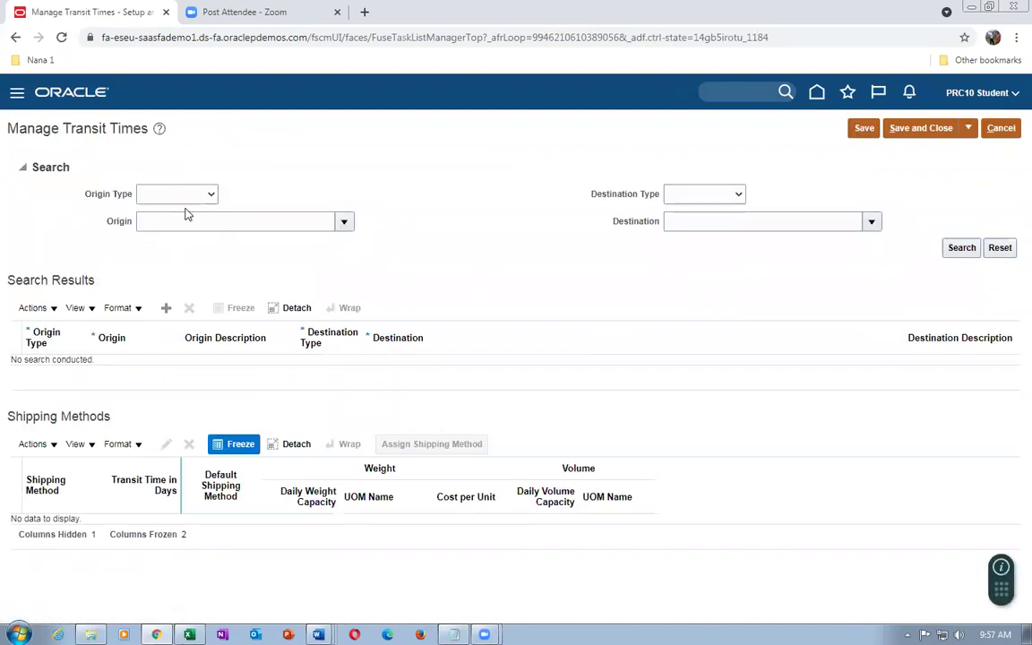
# Set the origin to Internal location Atlanta
pyautogui.click(152, 195)
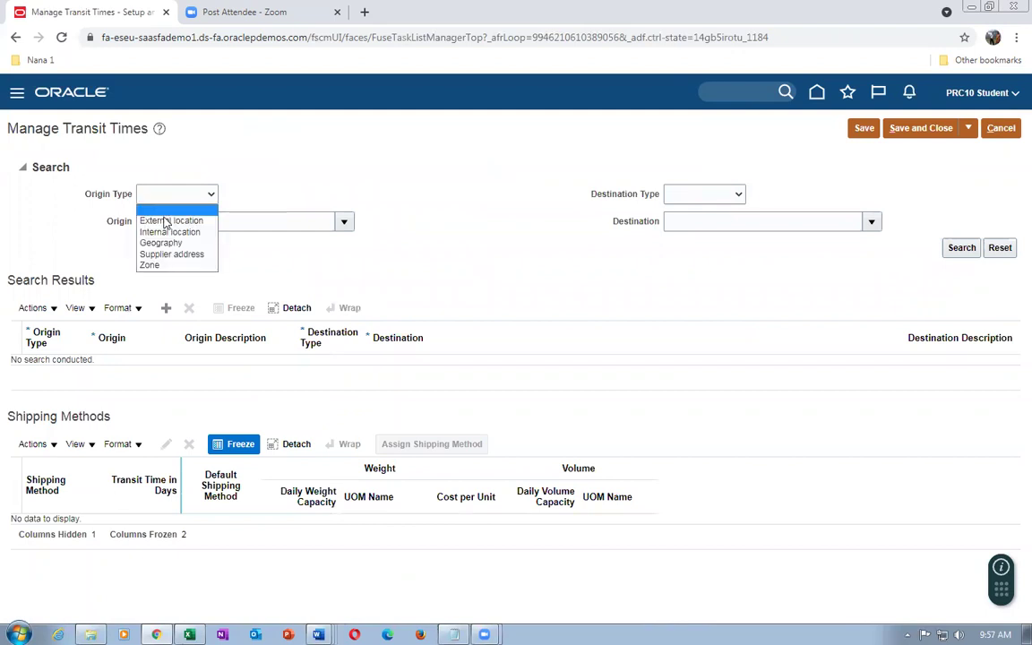
pyautogui.click(161, 233)
pyautogui.click(164, 222)
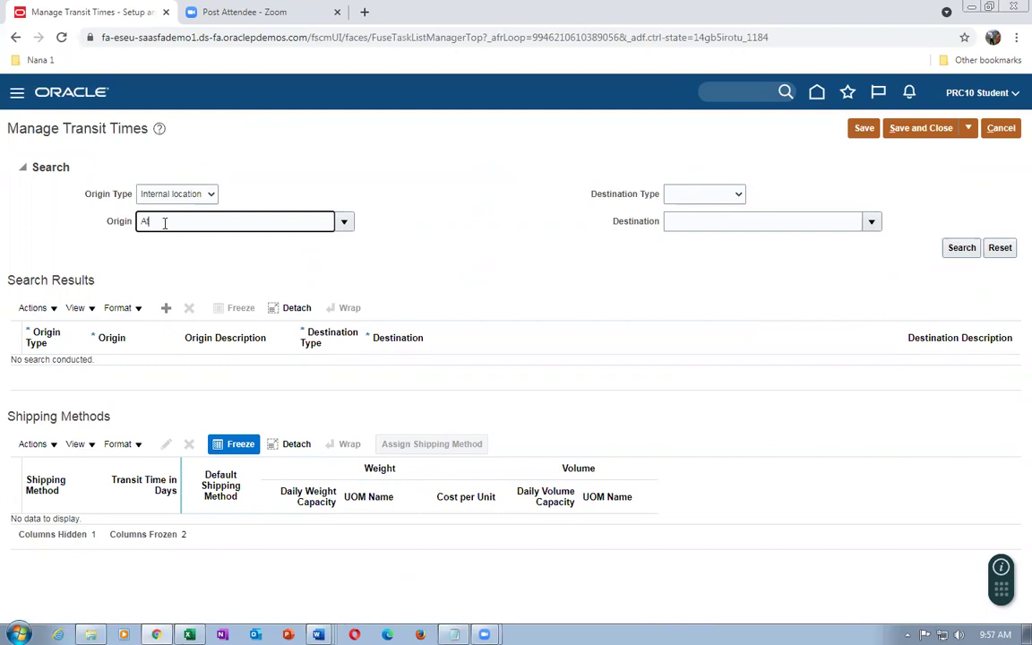
pyautogui.write('Atlanta')
pyautogui.press('Tab')
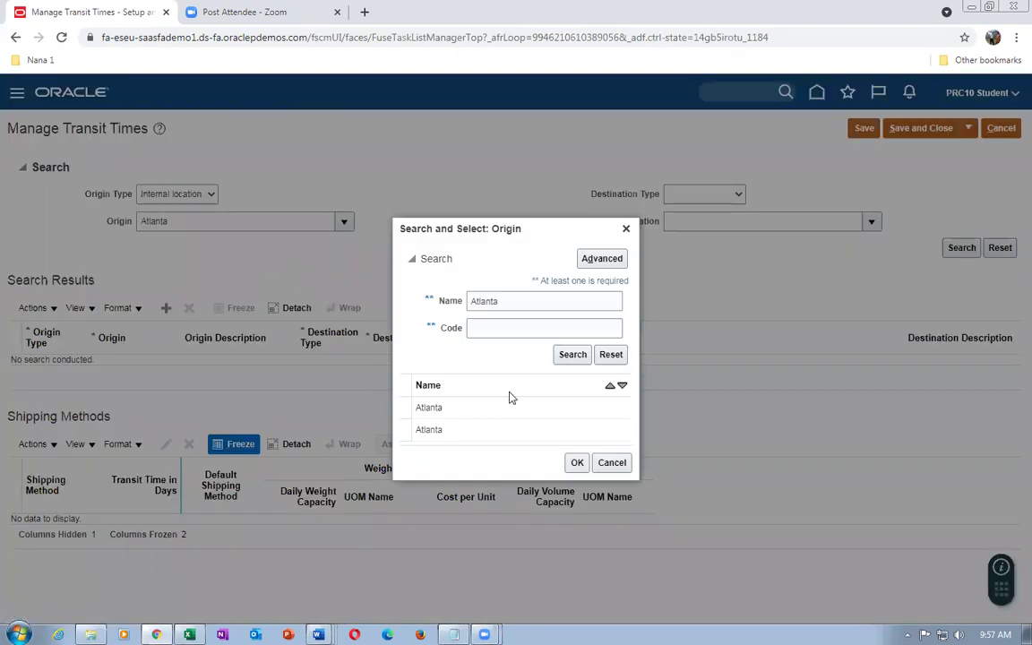
pyautogui.click(490, 408)
pyautogui.click(574, 464)
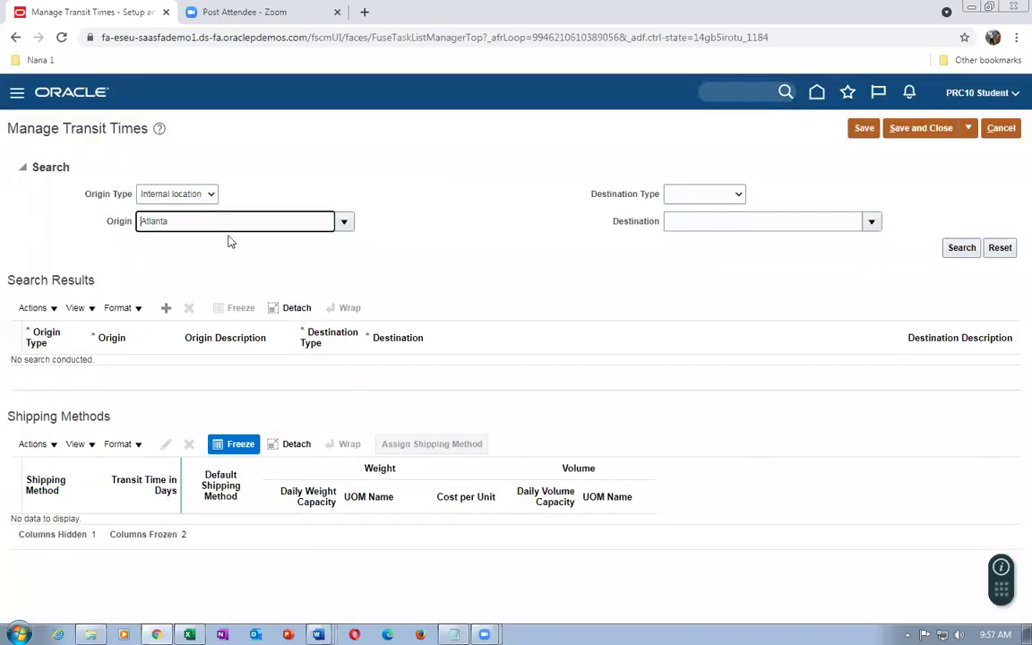
# Set the destination to Internal location Seattle and search the transit times
pyautogui.click(679, 198)
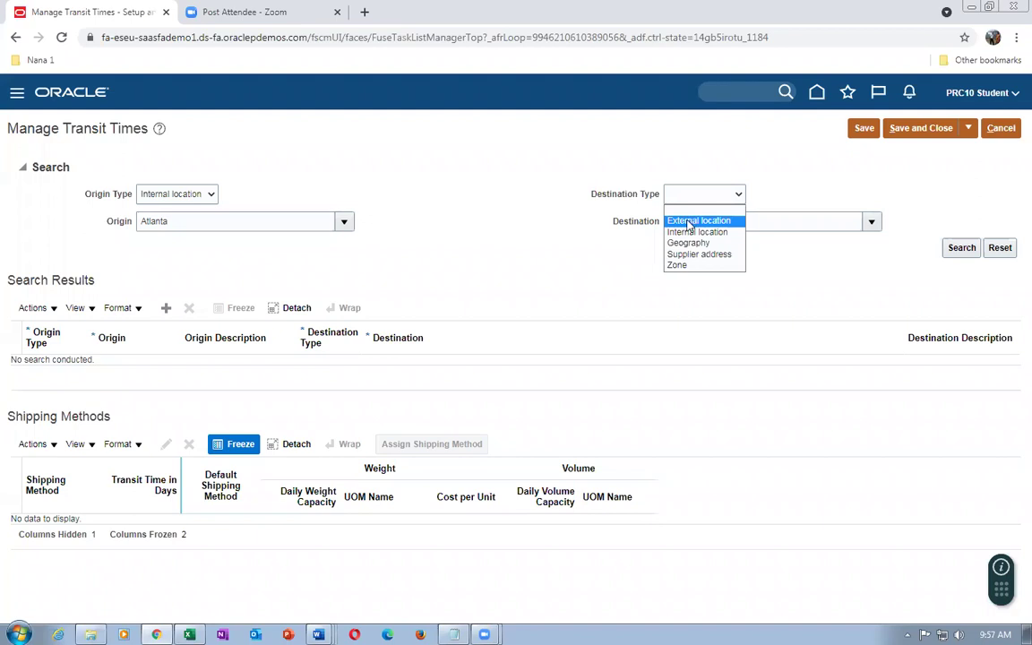
pyautogui.click(694, 223)
pyautogui.write('Seattle')
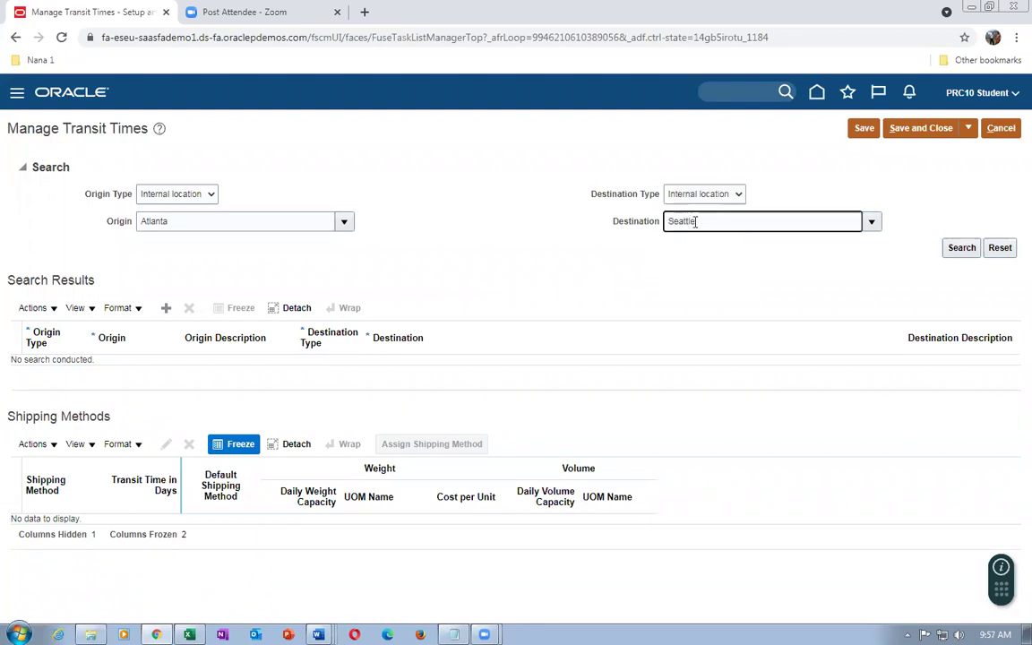
pyautogui.press('Tab')
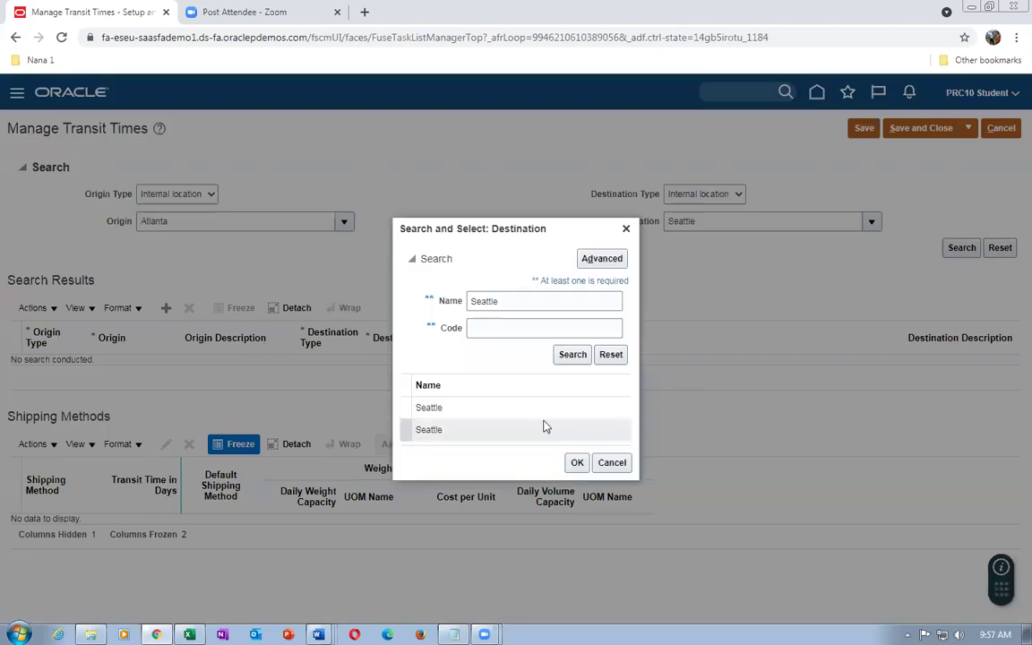
pyautogui.click(542, 408)
pyautogui.click(577, 462)
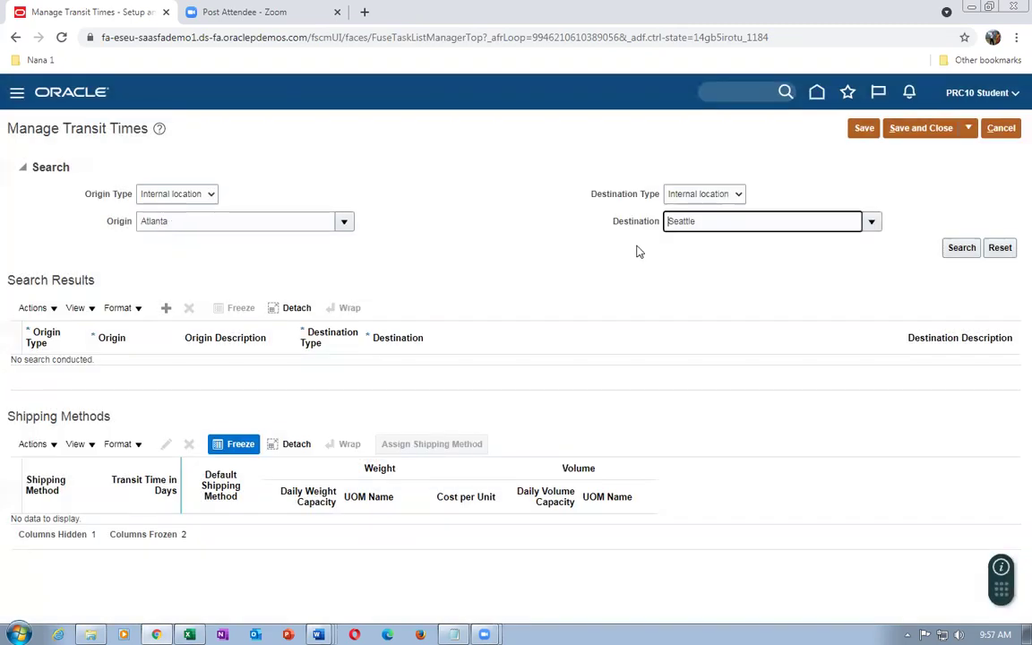
pyautogui.click(963, 252)
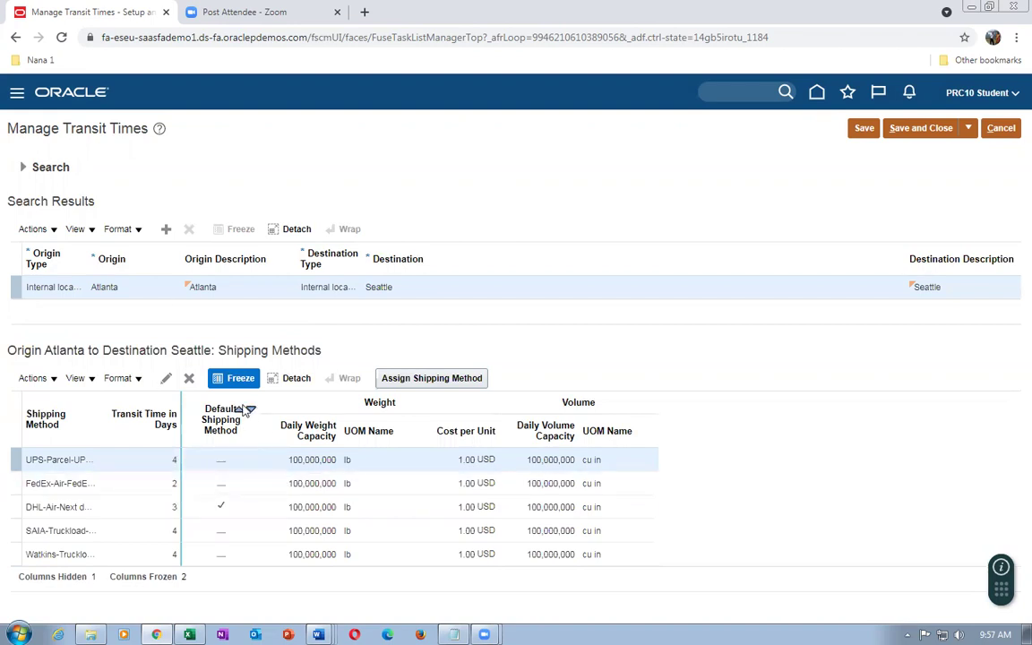
# Duplicate the browser tab, open Setup and Maintenance in it, and return to the transit times tab
pyautogui.rightClick(67, 13)
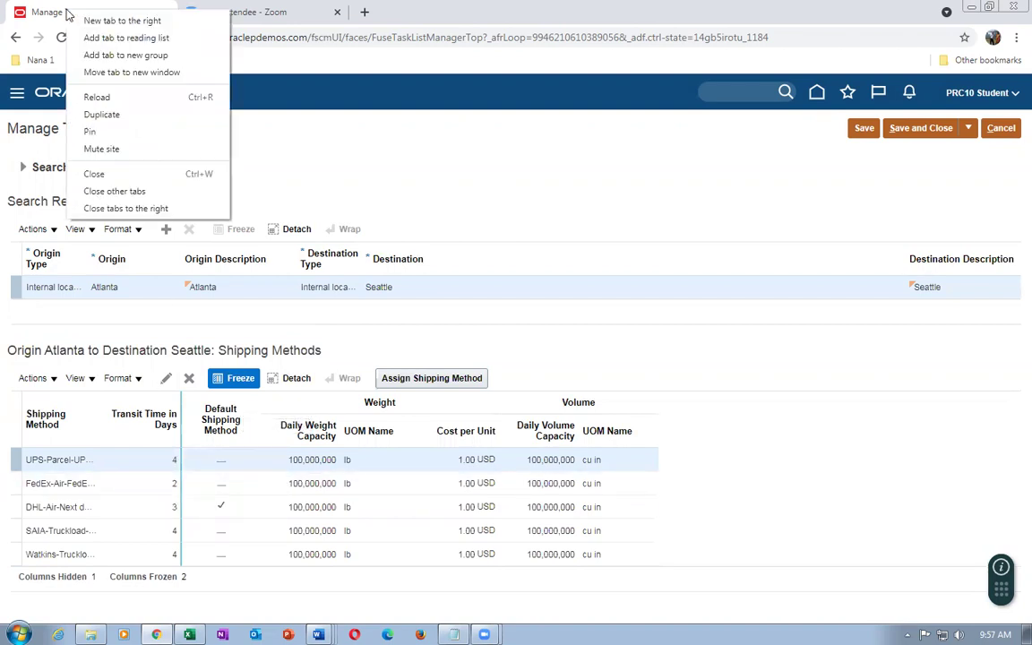
pyautogui.click(90, 114)
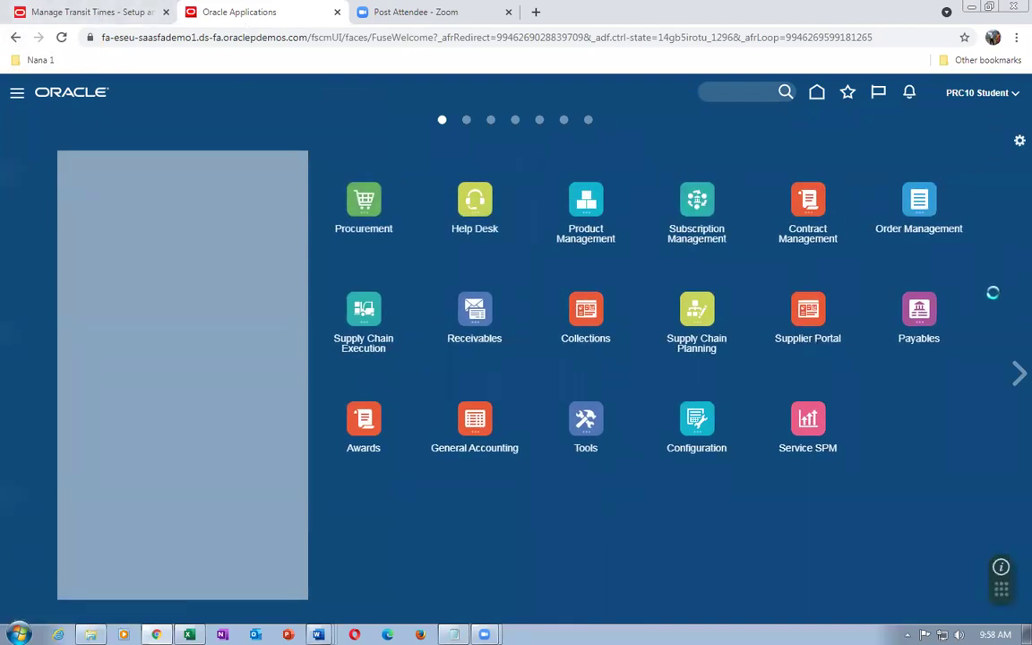
pyautogui.click(807, 306)
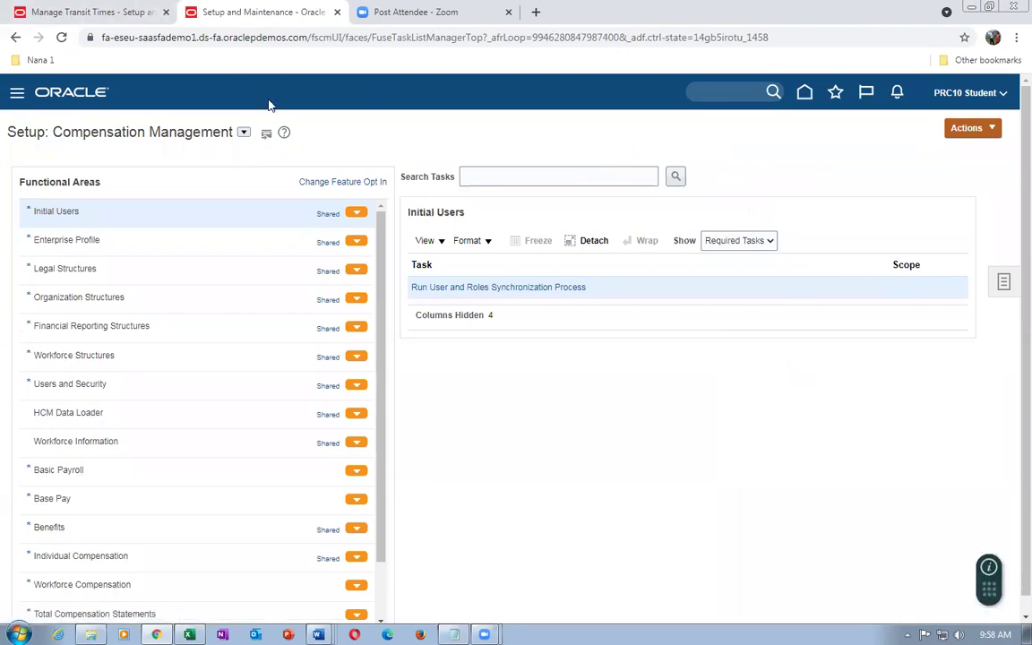
pyautogui.click(72, 11)
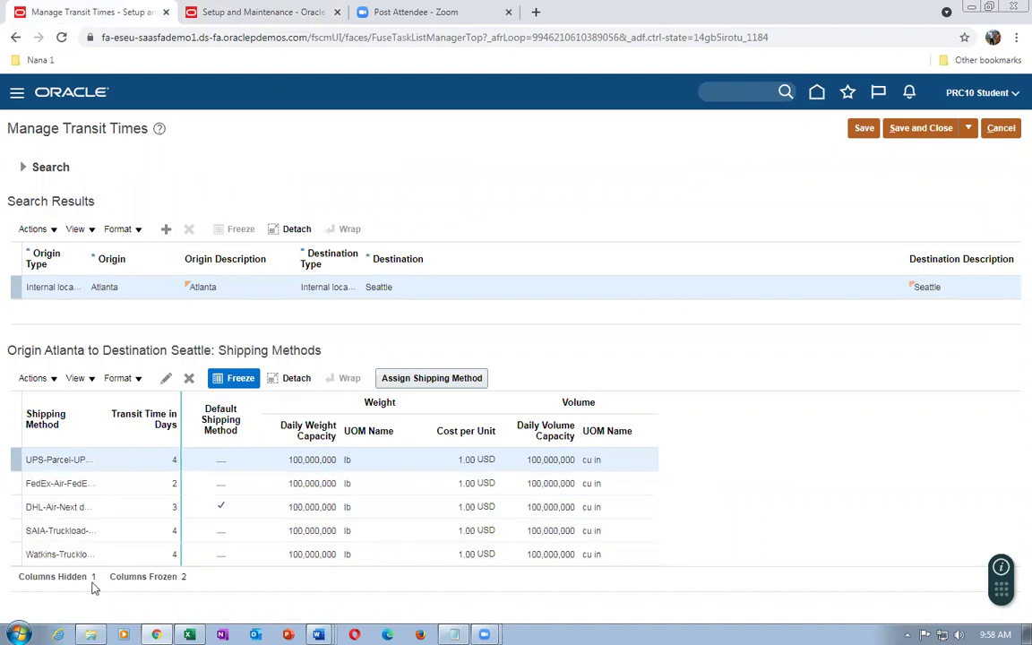
# Open the DHL-Air-Next day air assignment and cancel, leaving its transit time at 3 days
pyautogui.click(151, 509)
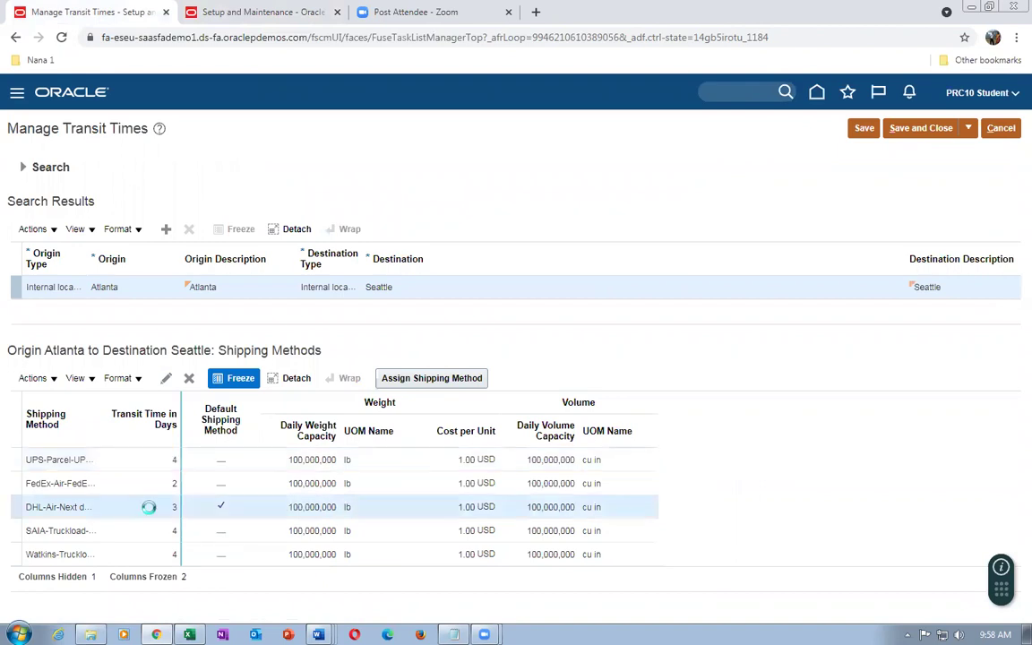
pyautogui.click(166, 377)
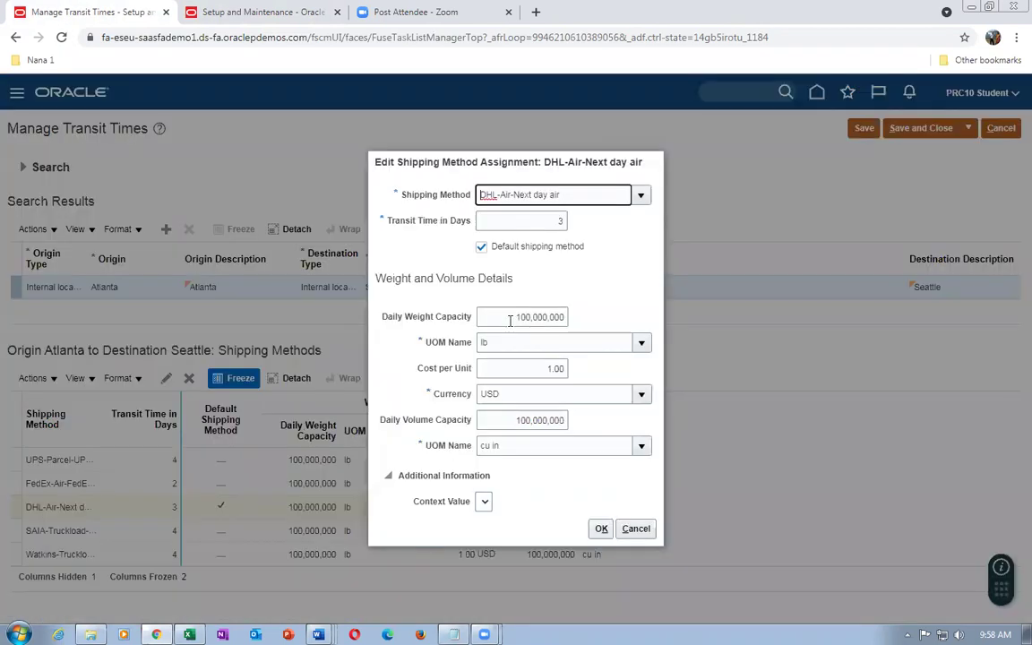
pyautogui.click(523, 221)
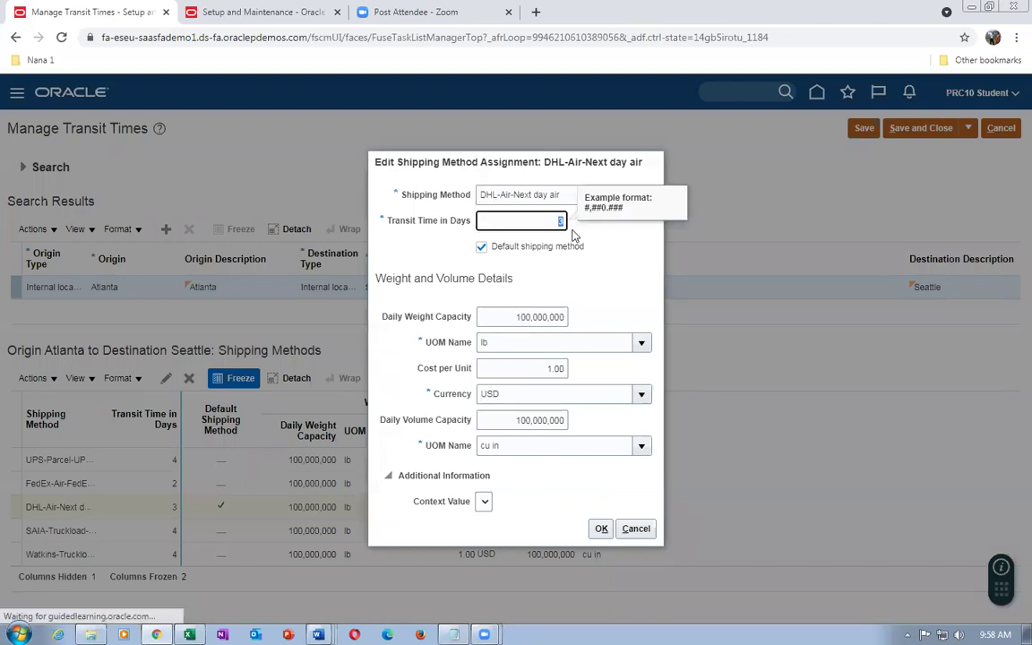
pyautogui.click(623, 287)
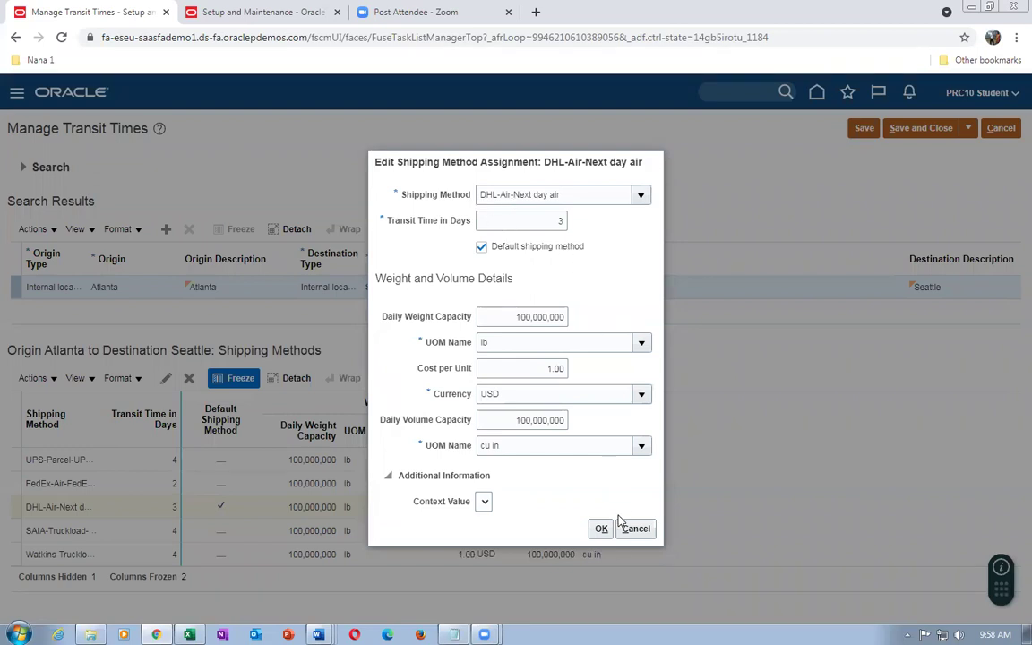
pyautogui.click(635, 530)
# Search the Setup and Maintenance tasks for man%ship%para%
pyautogui.click(261, 21)
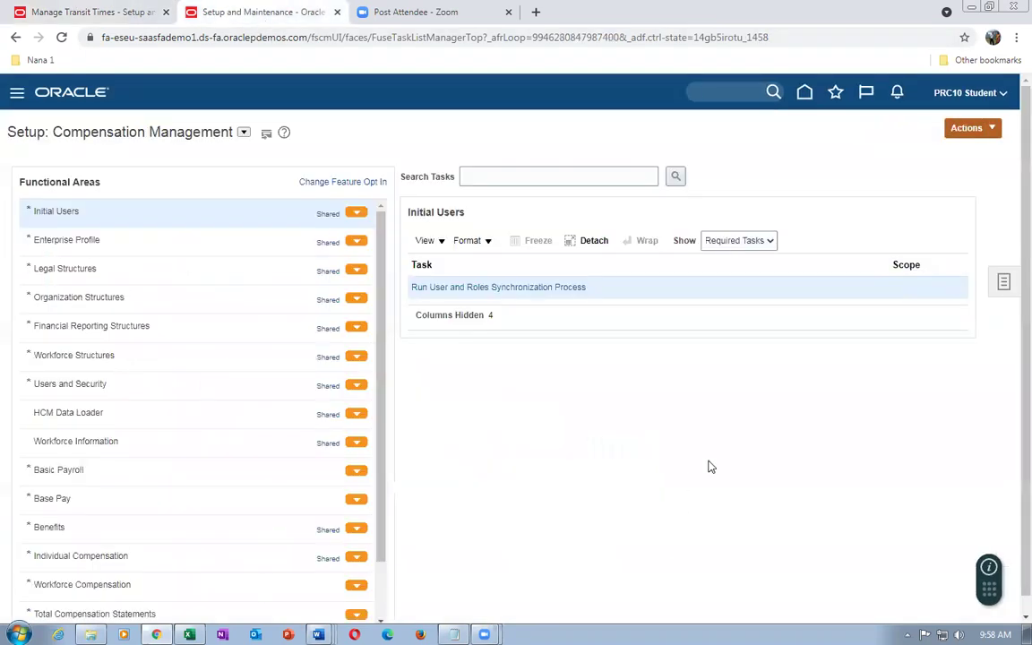
pyautogui.click(1004, 284)
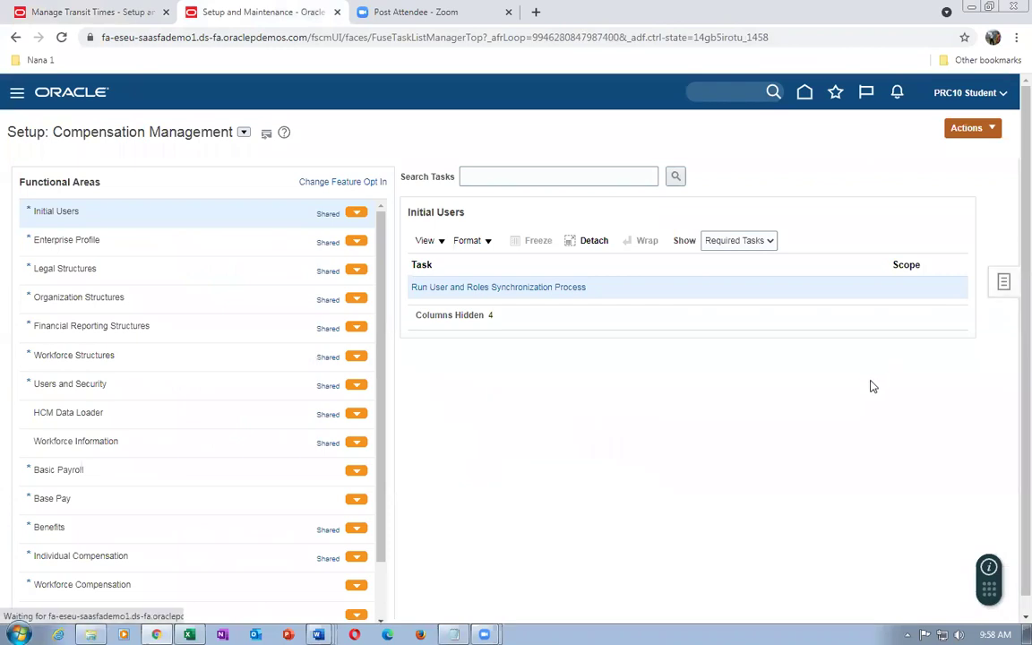
pyautogui.click(889, 310)
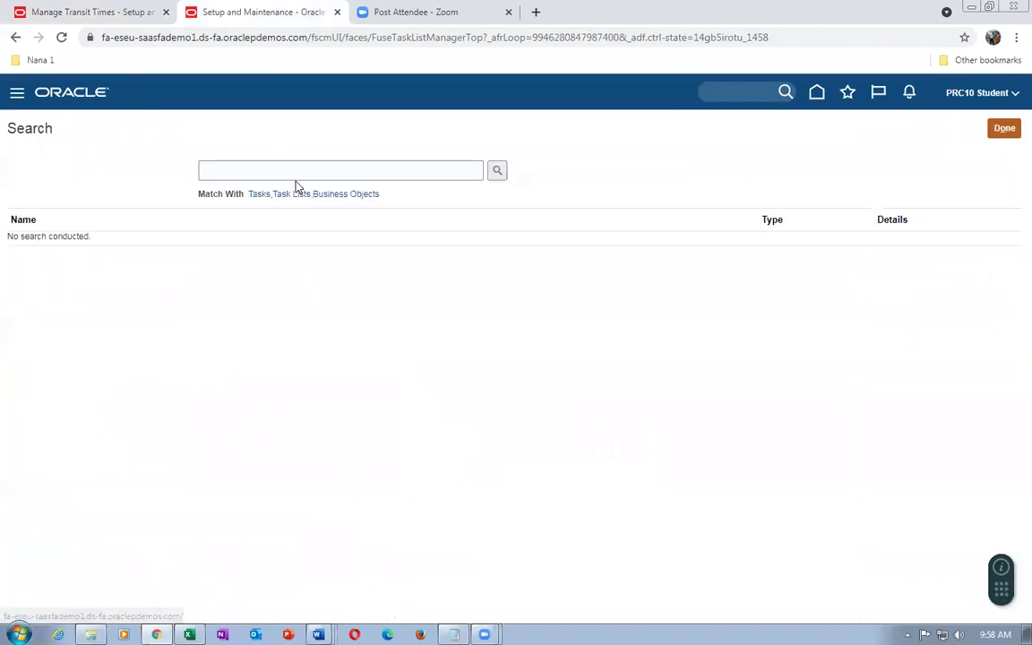
pyautogui.click(299, 168)
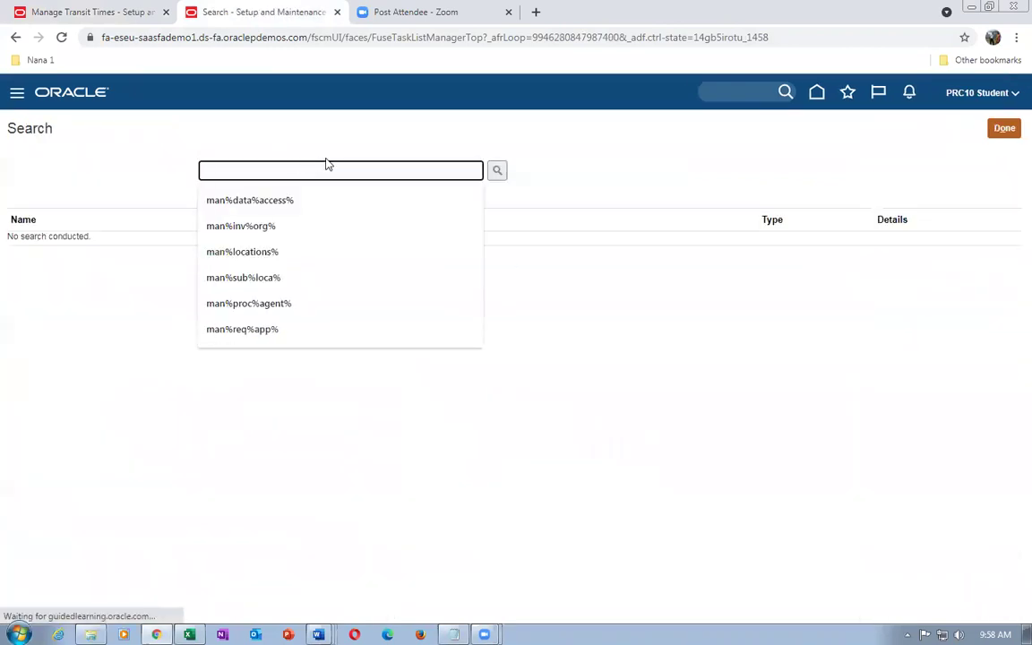
pyautogui.write('man%ship%p')
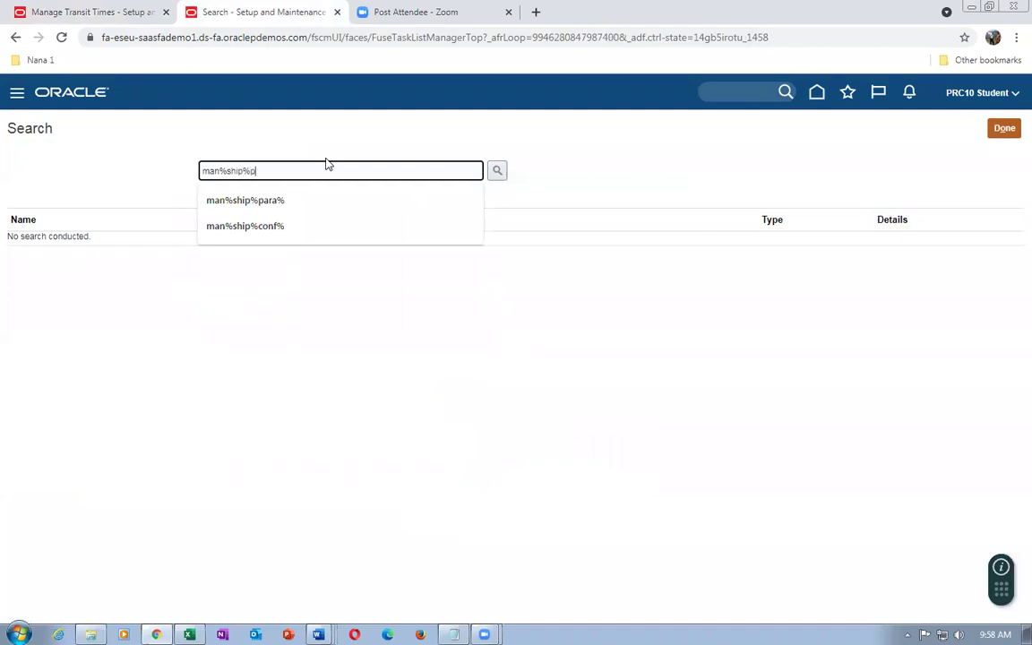
pyautogui.write('ara%')
# Open Manage Shipping Parameters for organization 002 and tick Enforce shipping method
pyautogui.press('Return')
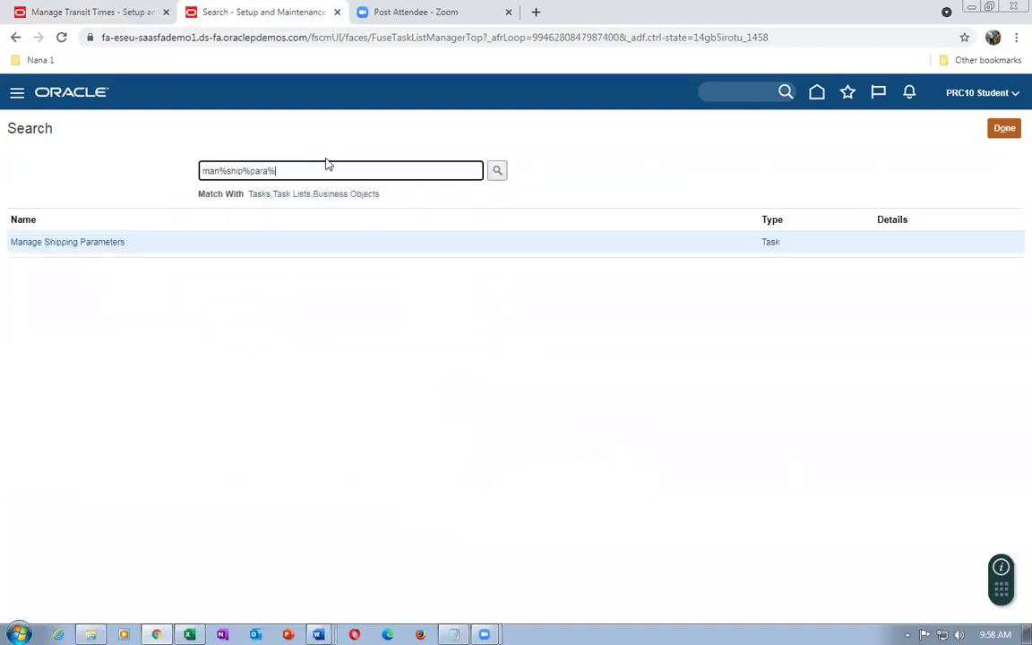
pyautogui.click(59, 243)
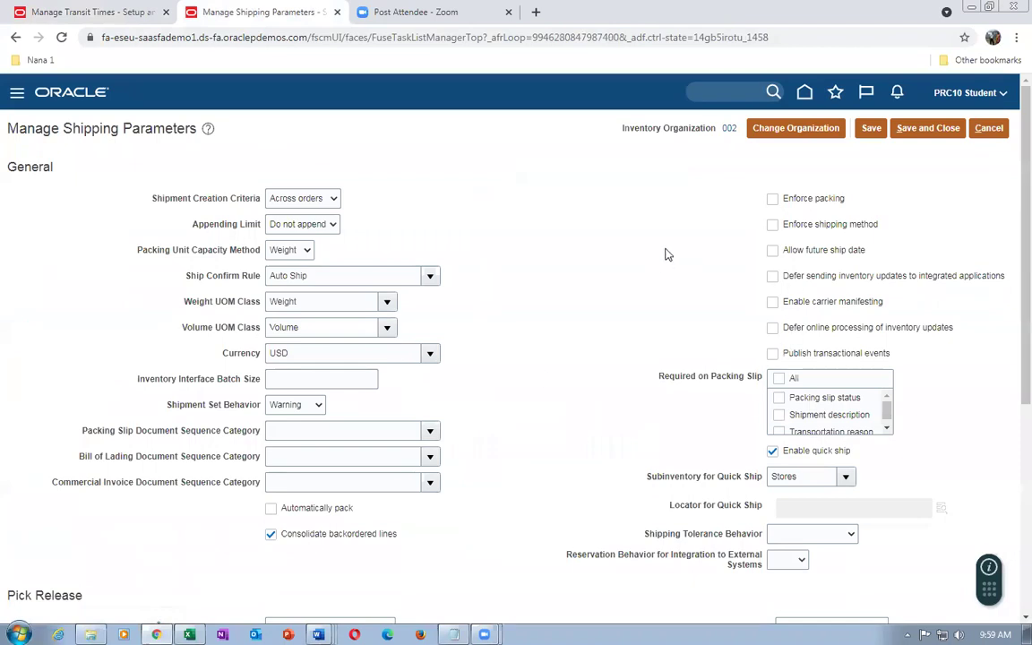
pyautogui.click(769, 227)
# Untick Enforce shipping method again and look through the shipping parameters page
pyautogui.click(85, 12)
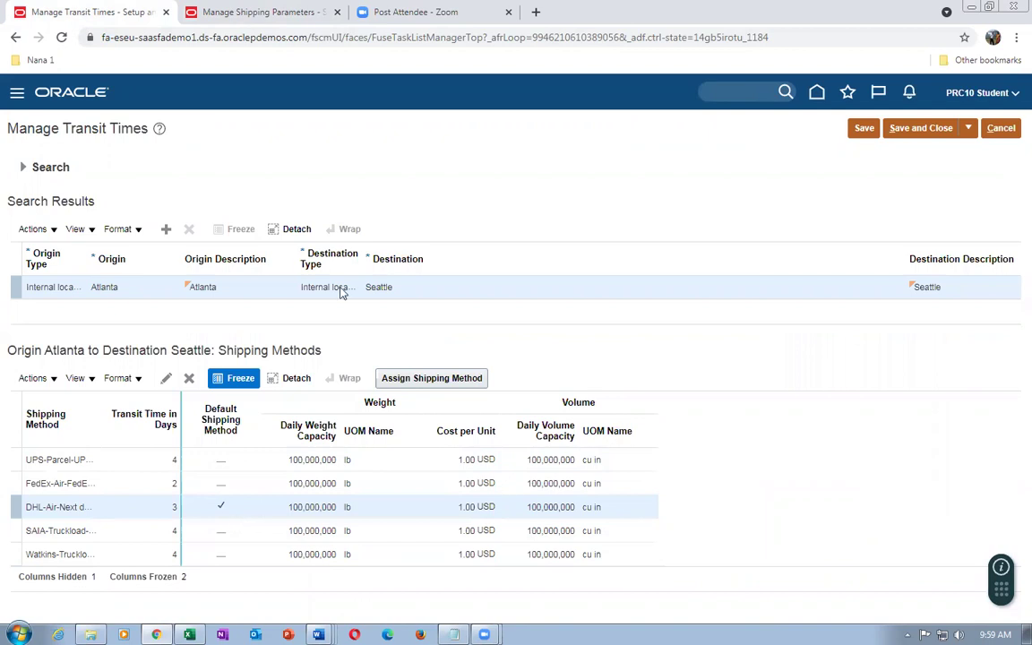
pyautogui.click(246, 12)
pyautogui.click(772, 225)
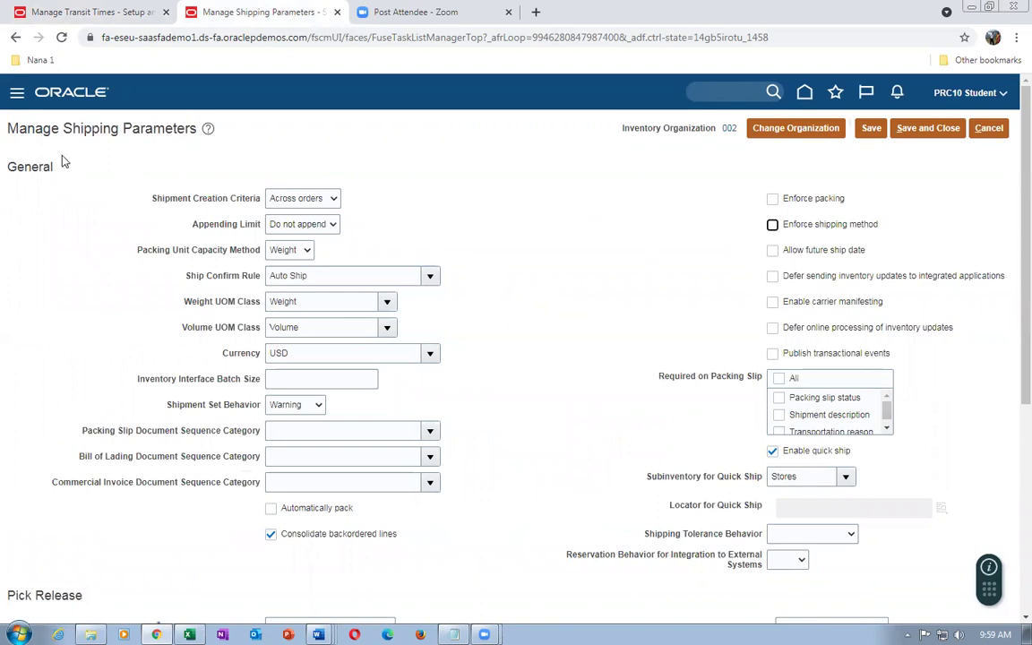
pyautogui.moveTo(51, 126); pyautogui.dragTo(143, 134)
pyautogui.click(499, 260)
pyautogui.scroll(-4, 500, 333)
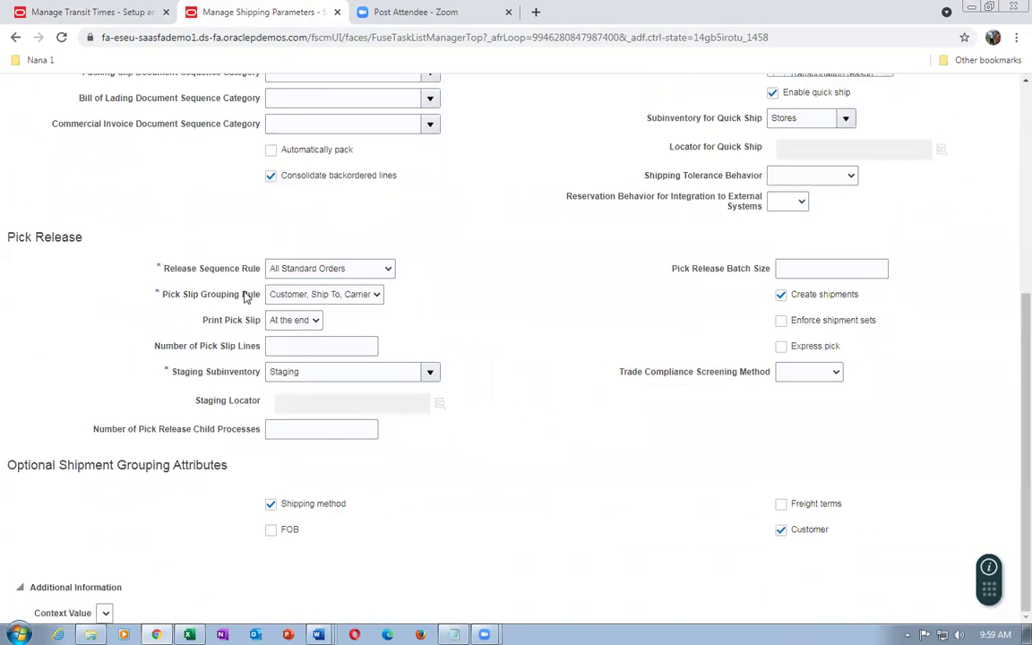
pyautogui.scroll(3, 437, 326)
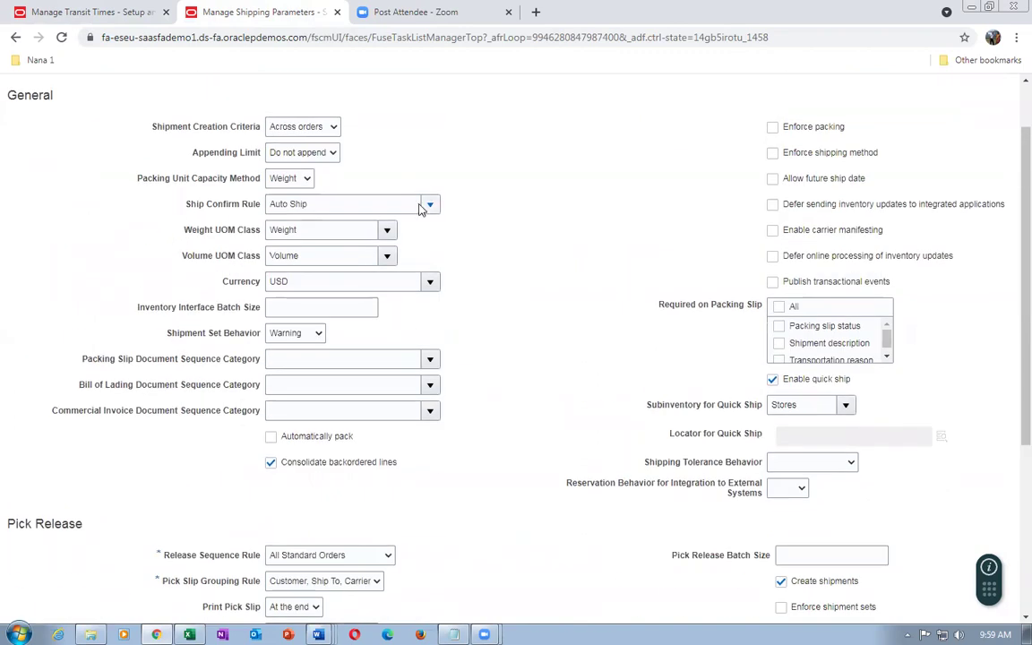
pyautogui.scroll(-2, 549, 360)
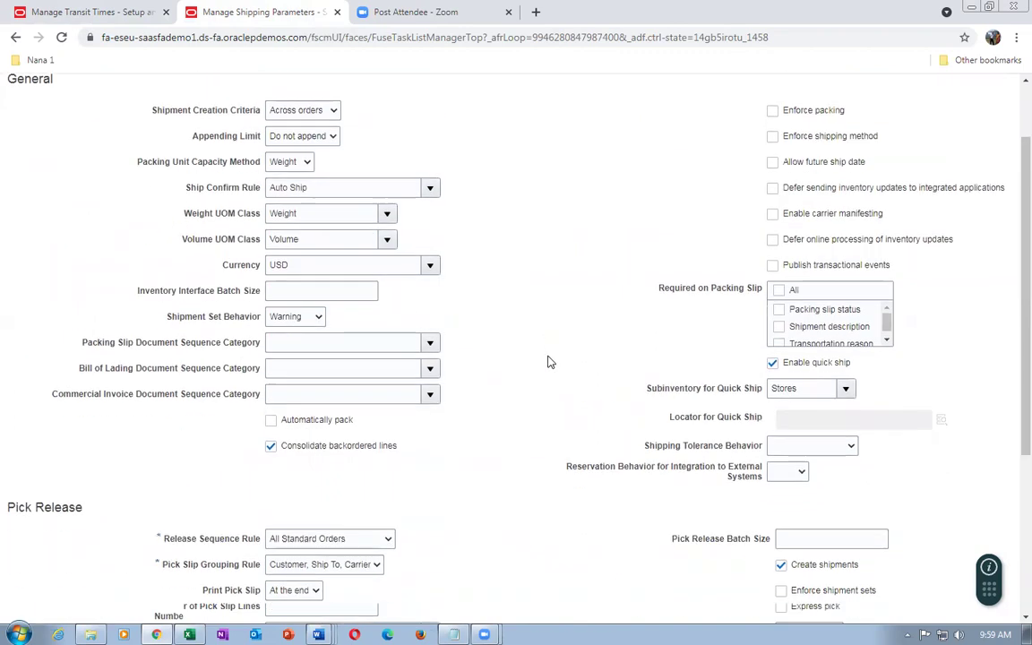
pyautogui.scroll(3, 549, 361)
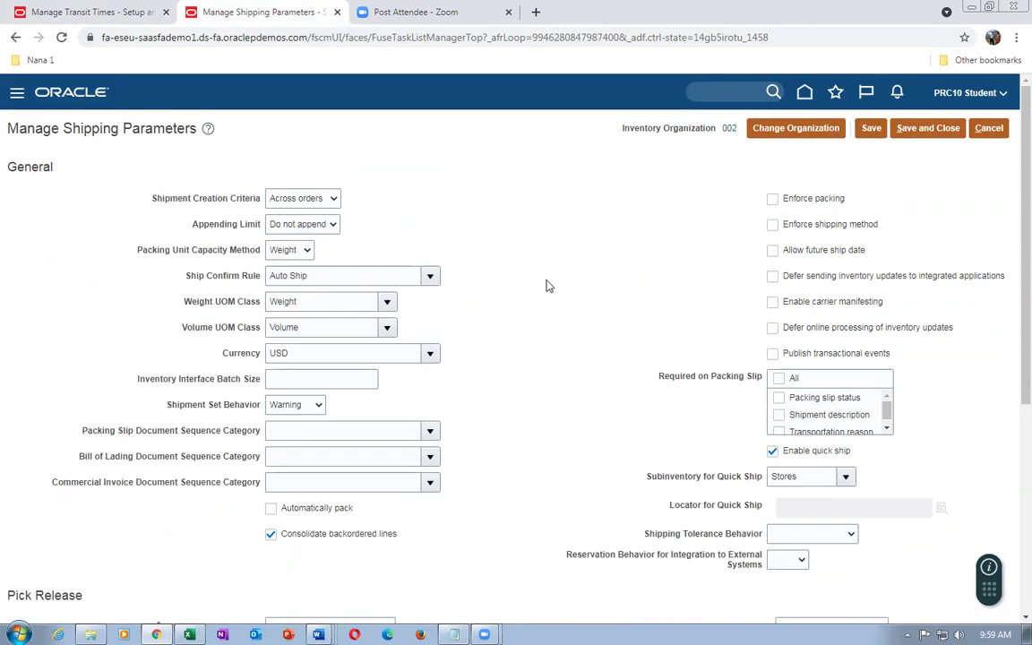
# Cancel the shipping parameters unsaved and enter man%inter%org%para% as the task search
pyautogui.click(990, 129)
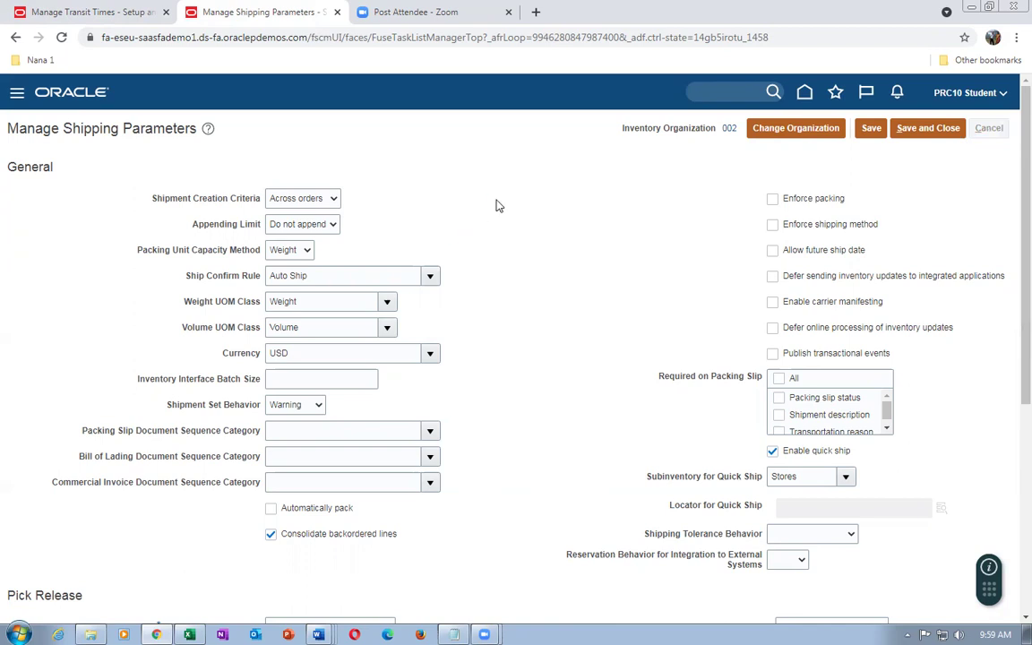
pyautogui.moveTo(304, 166); pyautogui.dragTo(115, 175)
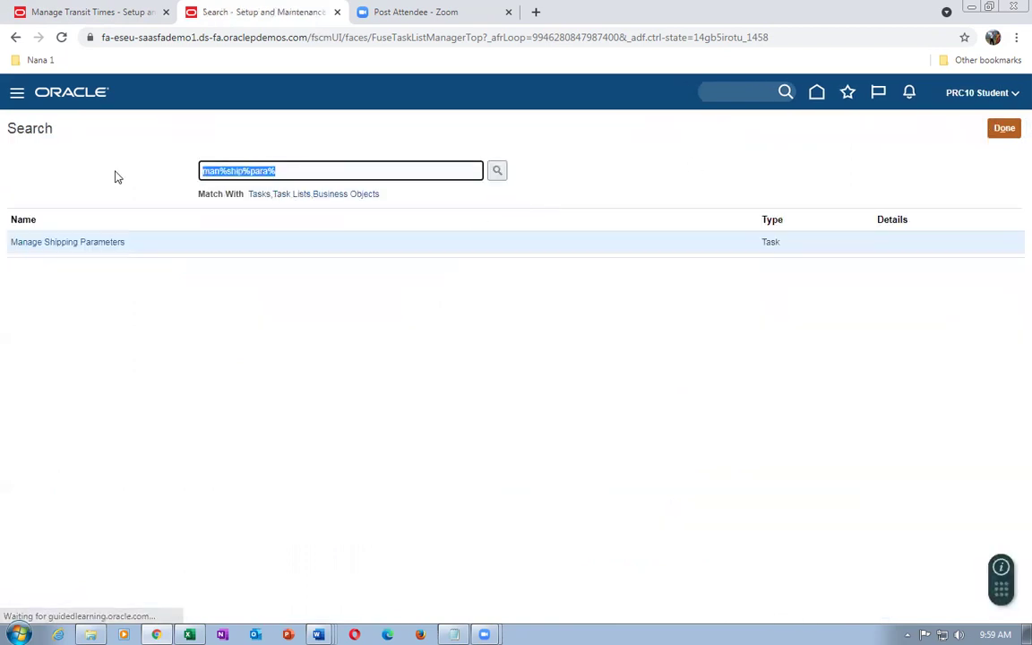
pyautogui.write('man%int')
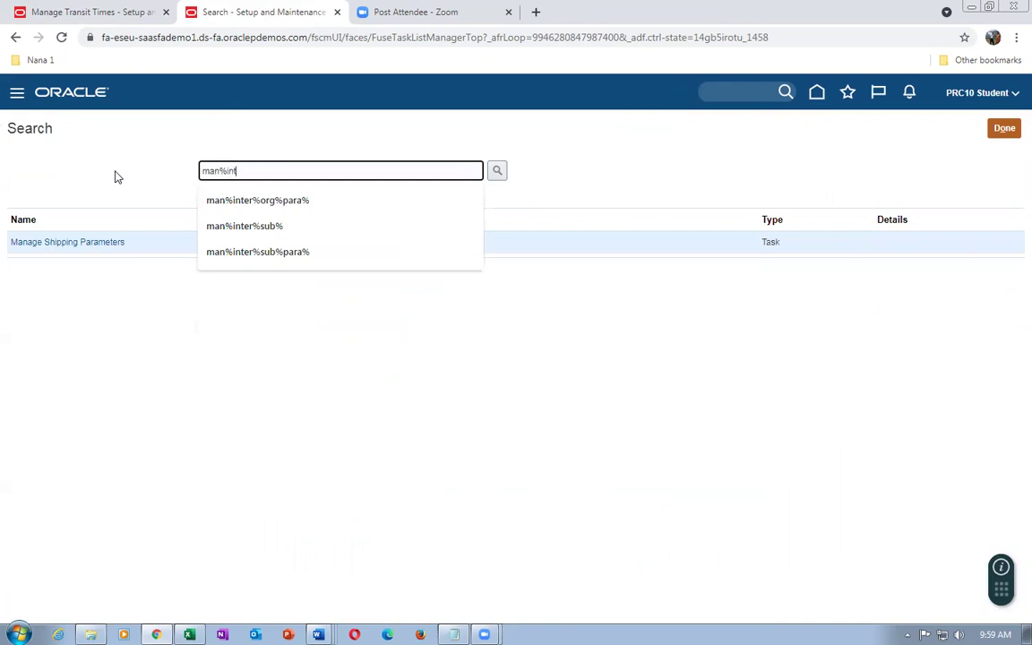
pyautogui.write('er%org%')
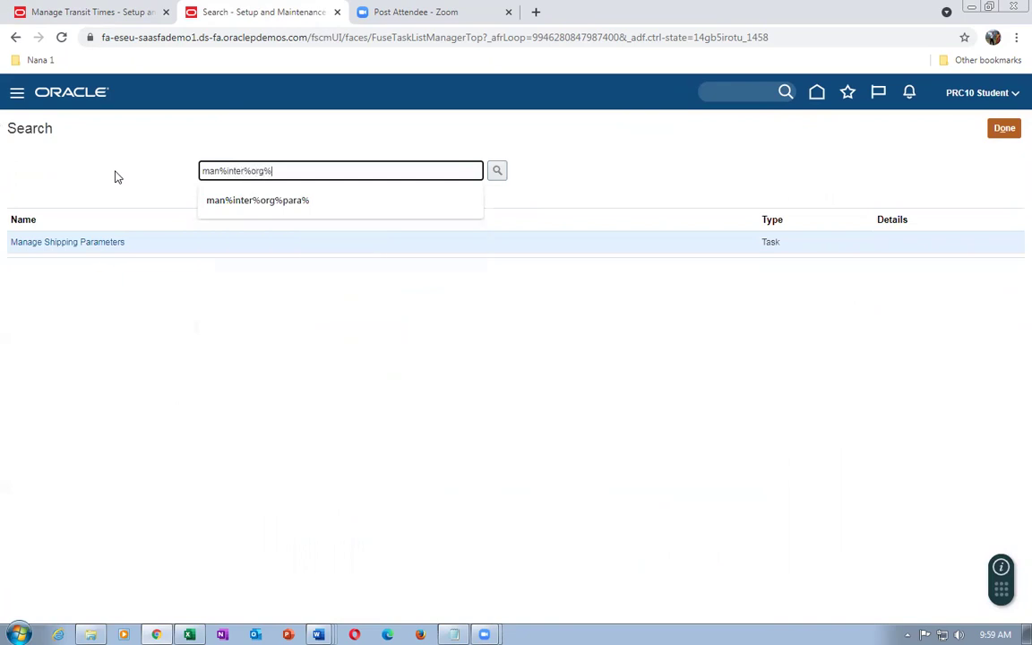
pyautogui.write('para%')
# Open Manage Interorganization Parameters with From Organization 002 and To Organization 001
pyautogui.press('Return')
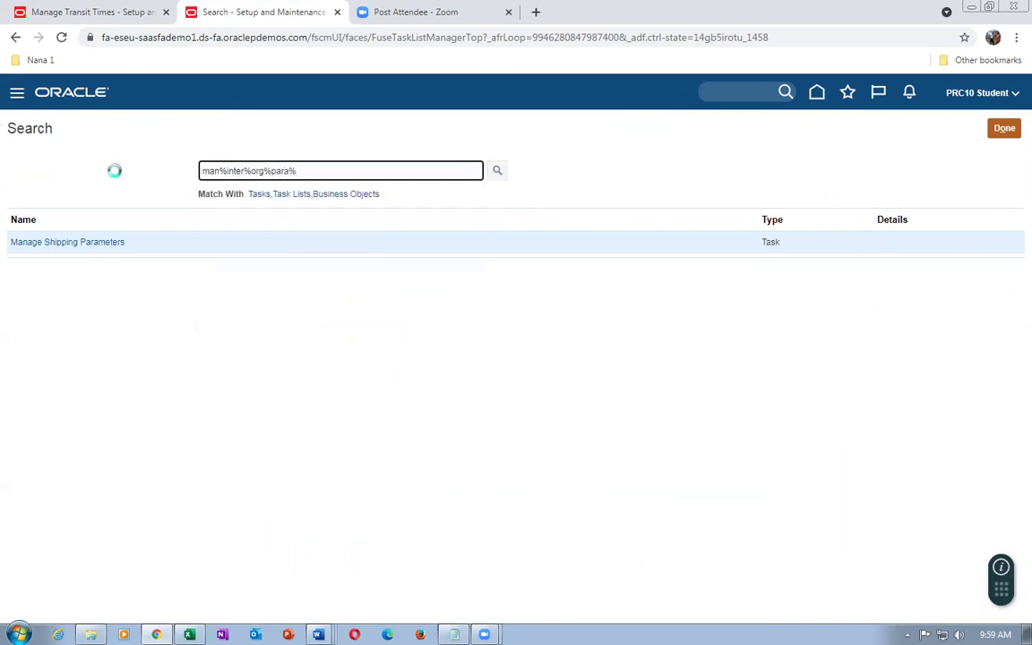
pyautogui.click(50, 243)
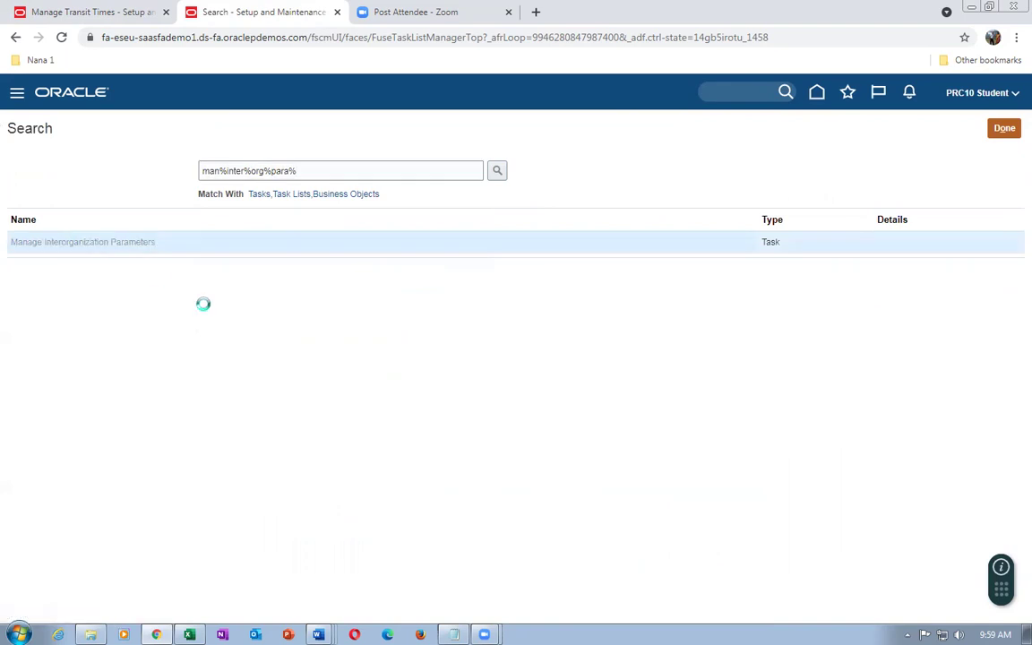
pyautogui.click(163, 220)
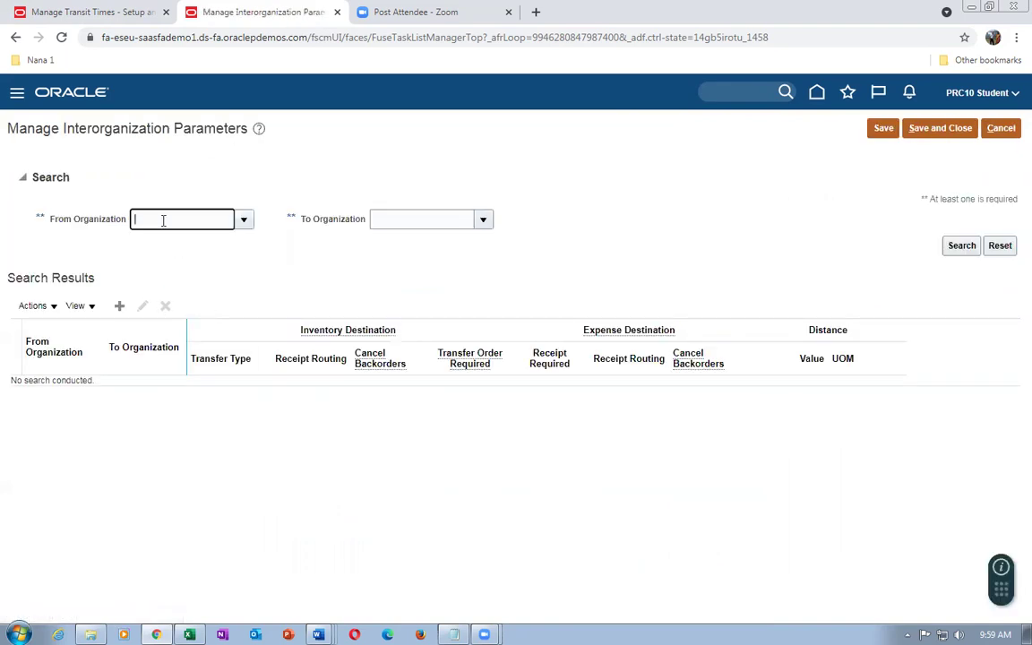
pyautogui.write('002')
pyautogui.press('Tab')
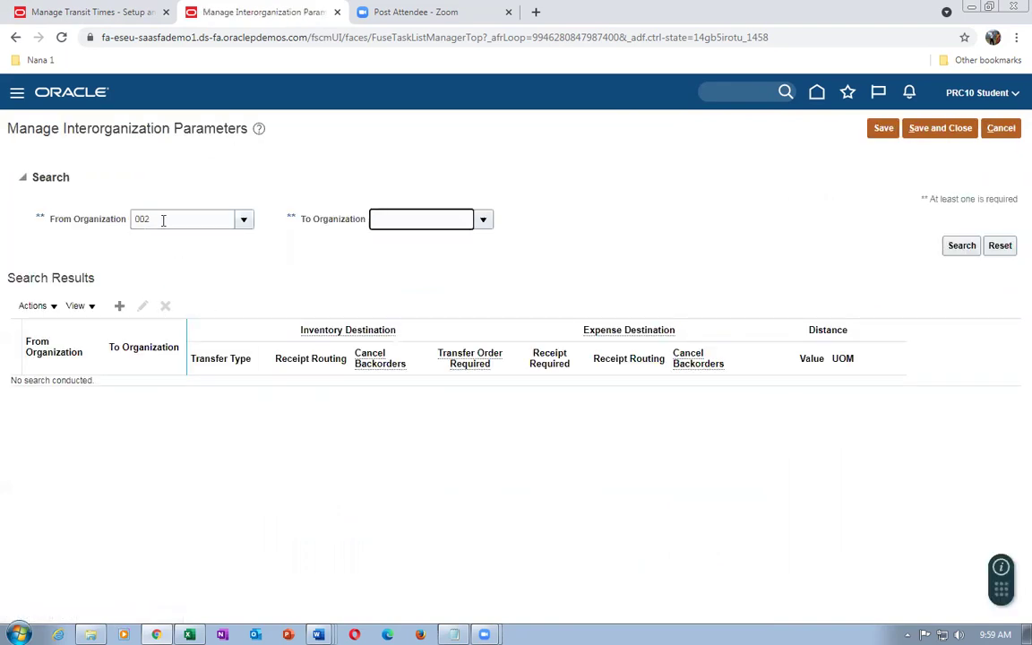
pyautogui.write('001')
pyautogui.press('Tab')
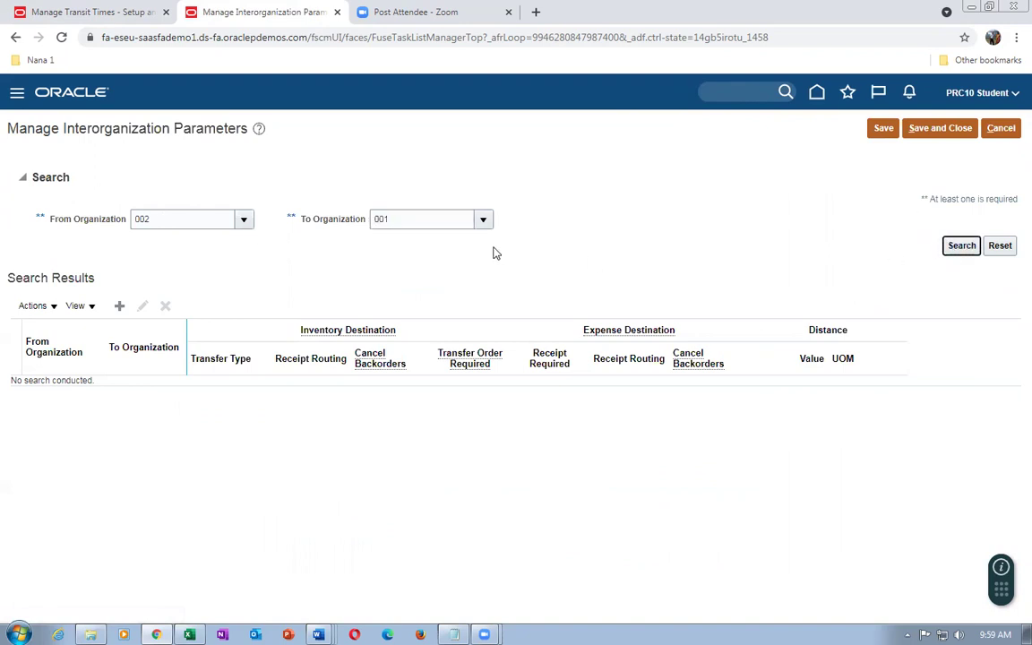
# Search and open the 002 to 001 parameters for editing
pyautogui.click(956, 254)
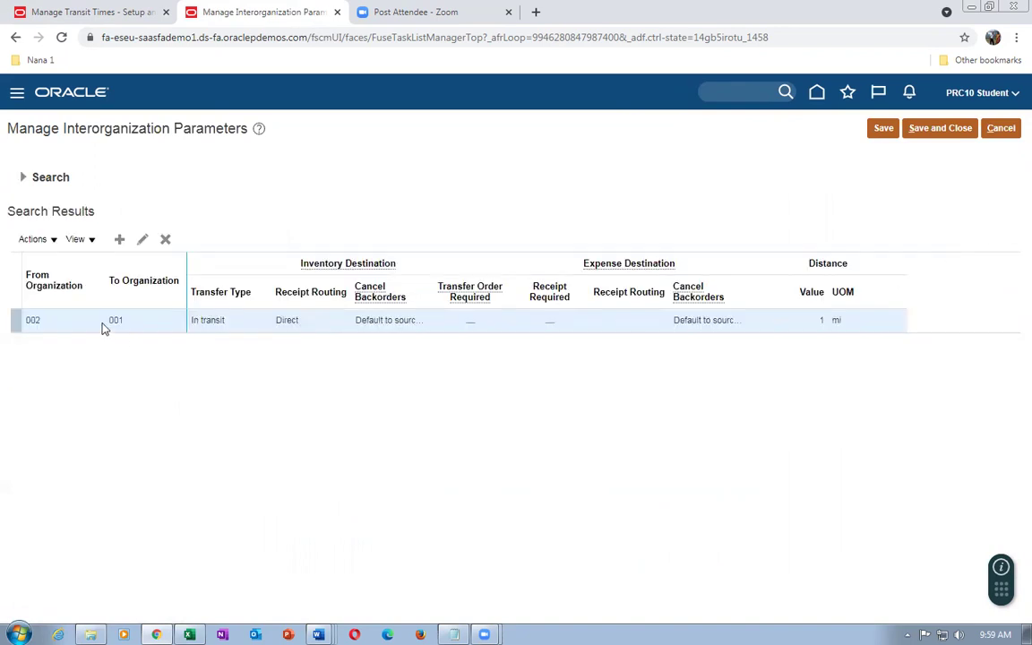
pyautogui.click(141, 239)
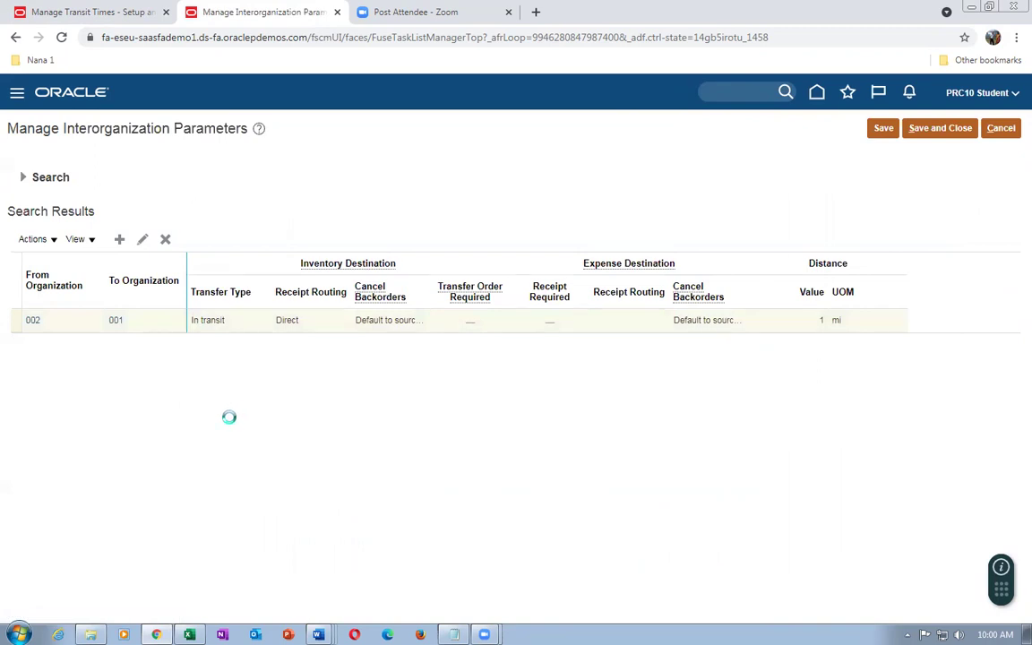
pyautogui.click(83, 328)
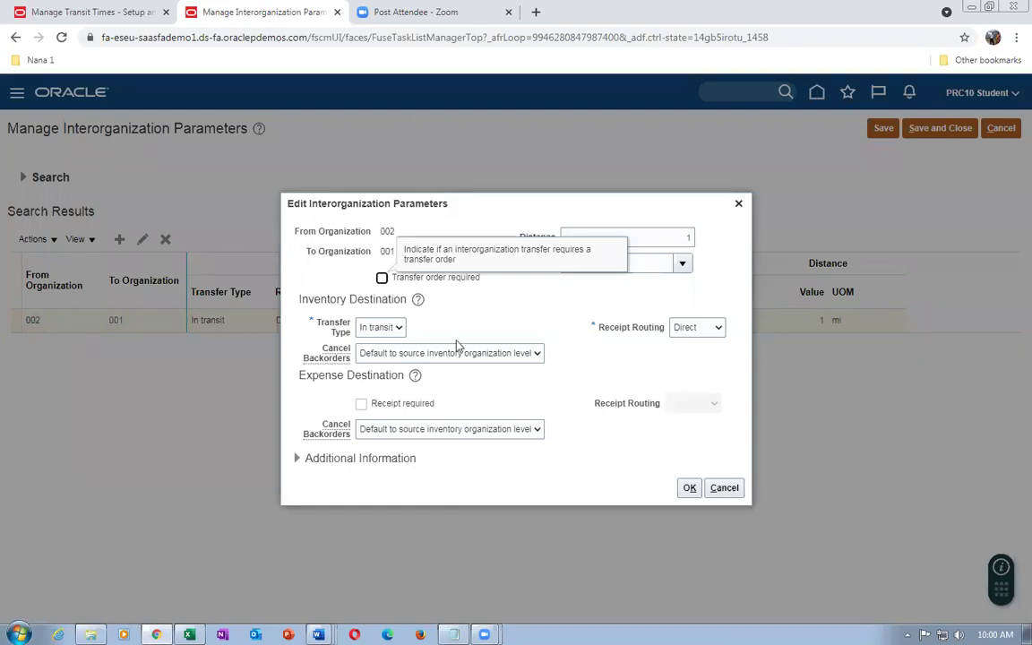
pyautogui.click(468, 321)
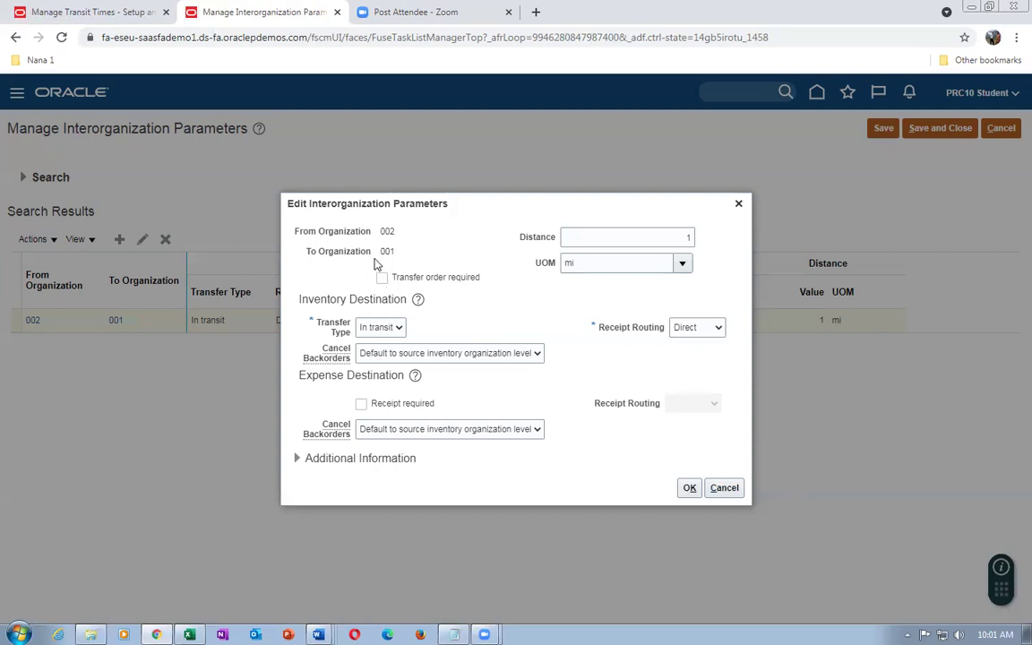
pyautogui.click(726, 490)
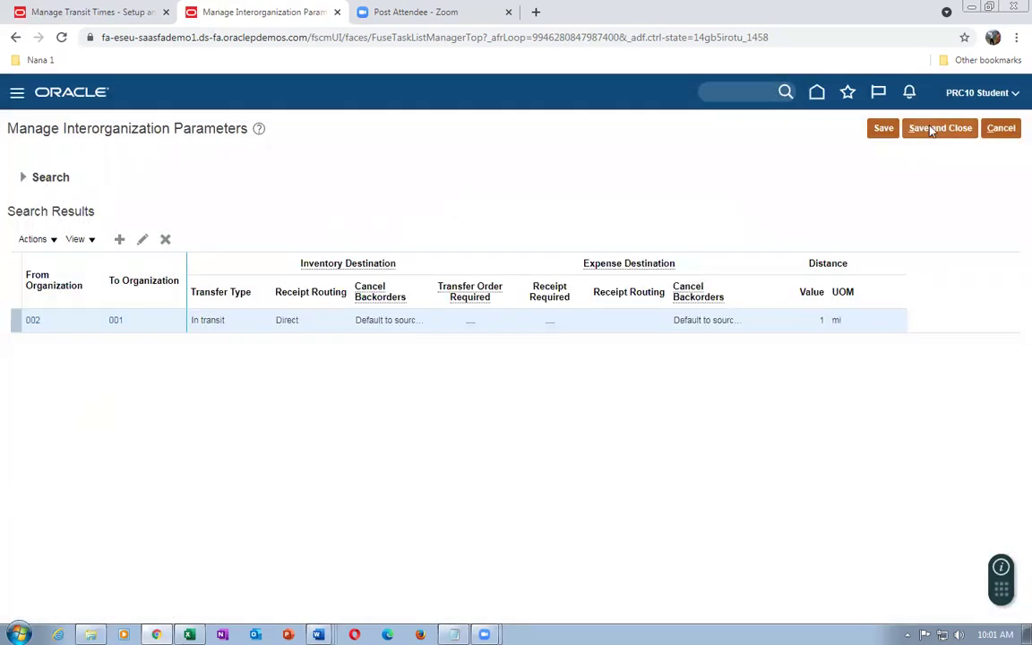
# Close the parameters pages and open Collect Planning Data from Supply Chain Planning Plan Inputs
pyautogui.click(1000, 127)
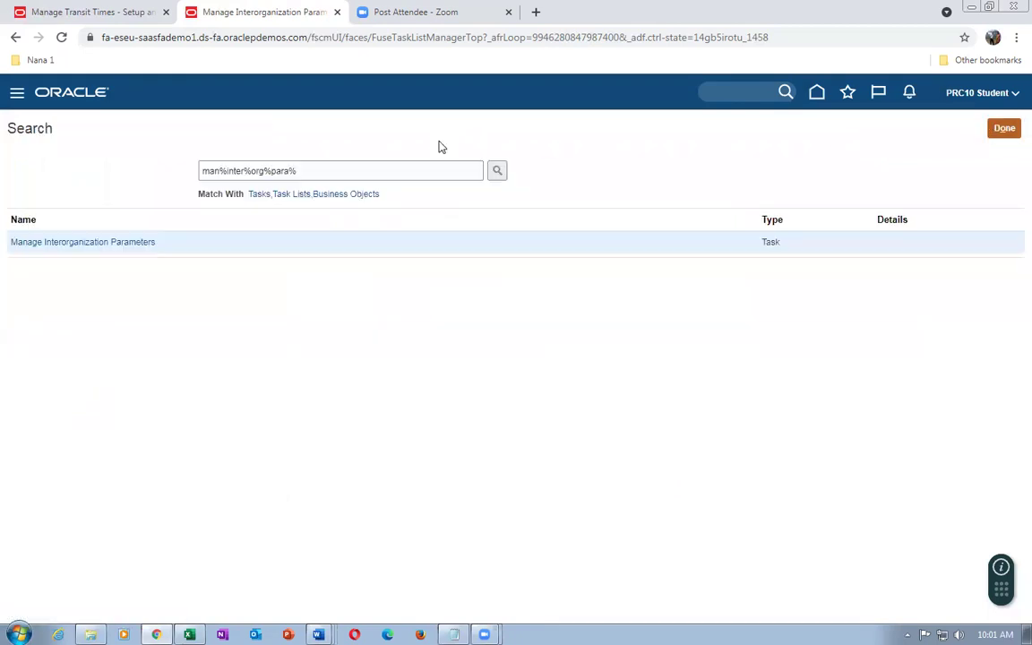
pyautogui.click(1004, 128)
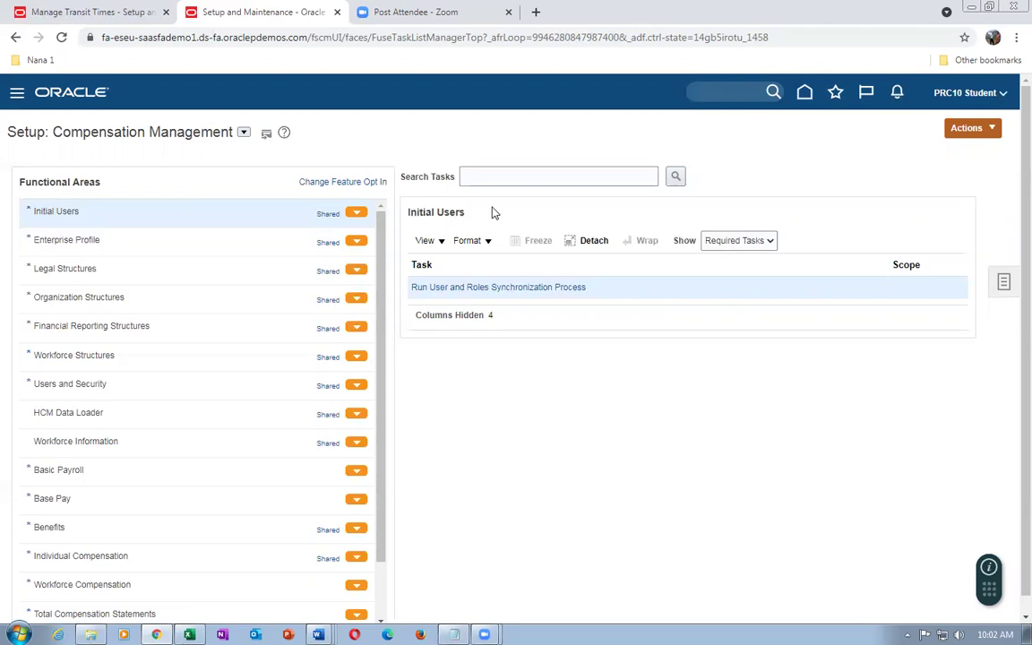
pyautogui.click(805, 101)
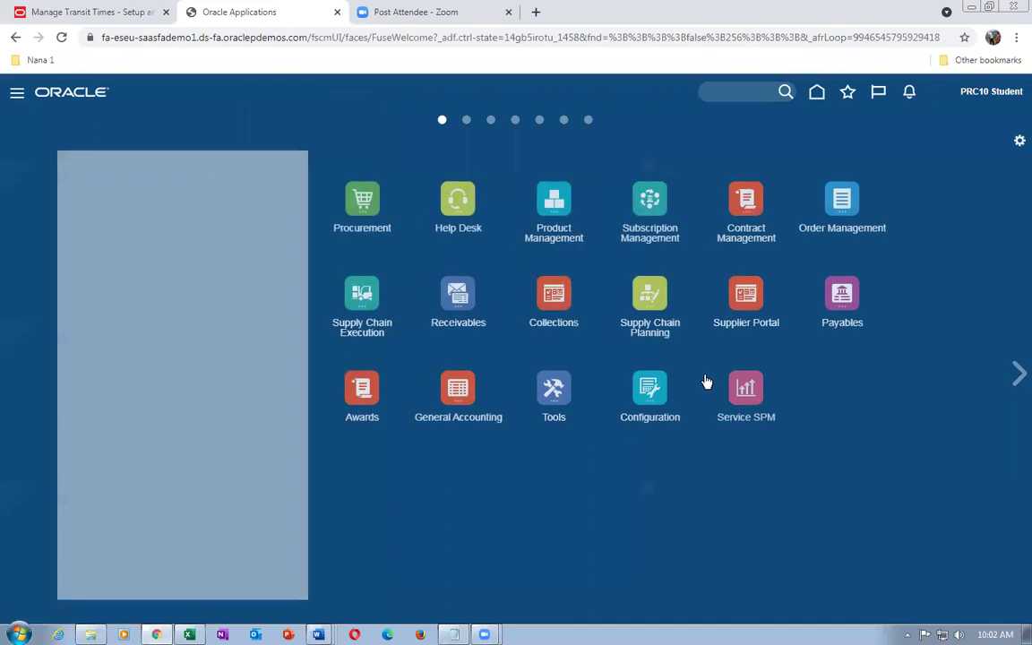
pyautogui.click(697, 309)
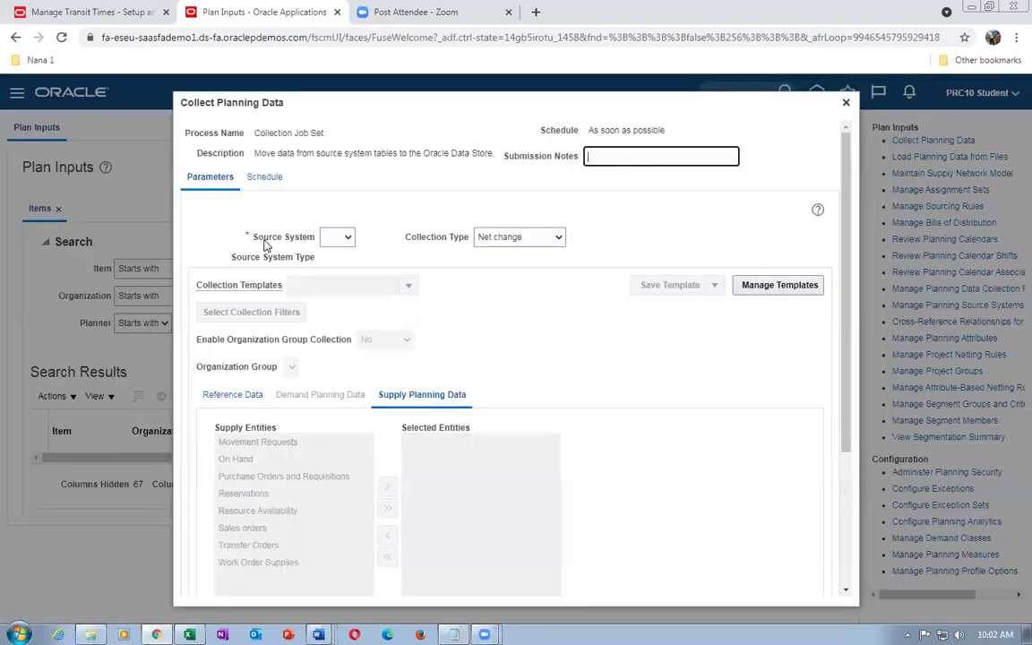
pyautogui.click(333, 237)
# Set Source System to OPS and add Order Orchestration Reference Objects to Selected Entities
pyautogui.click(333, 261)
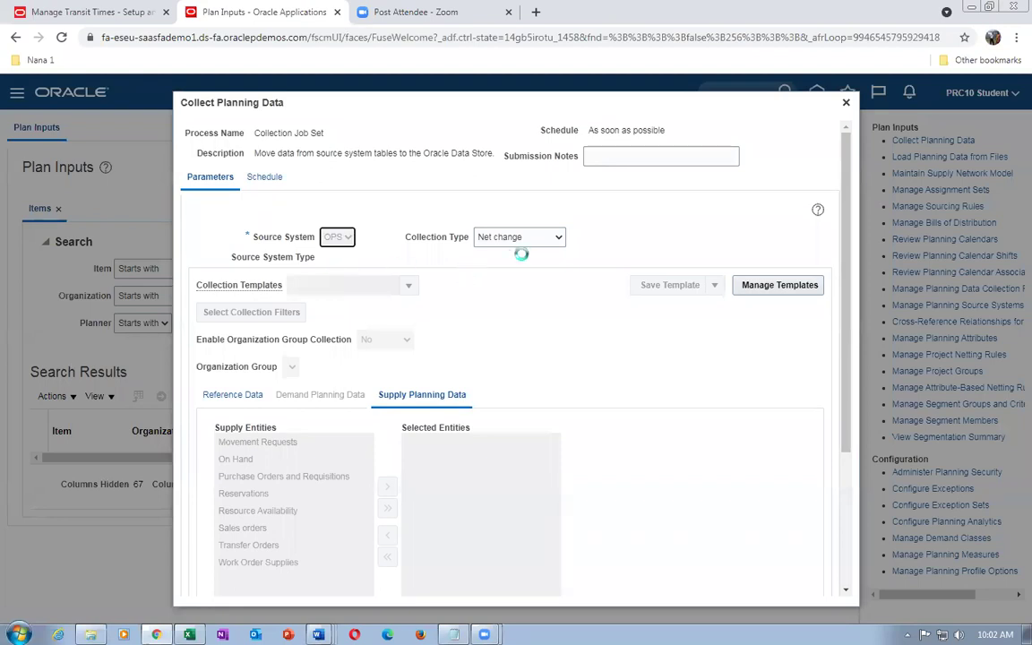
pyautogui.click(523, 238)
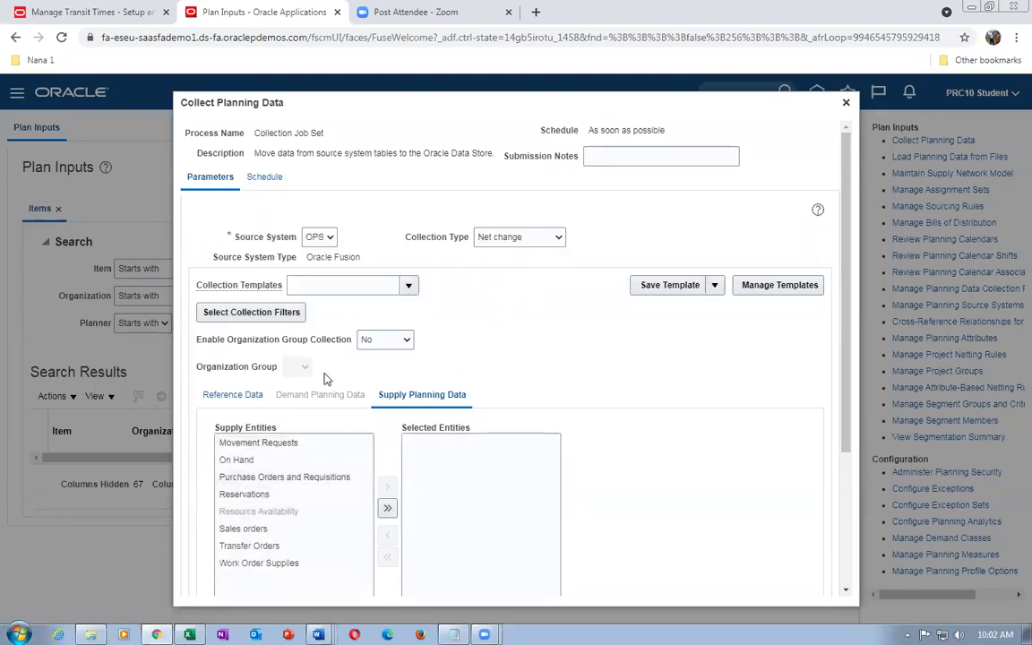
pyautogui.scroll(-1, 326, 380)
pyautogui.scroll(-3, 326, 384)
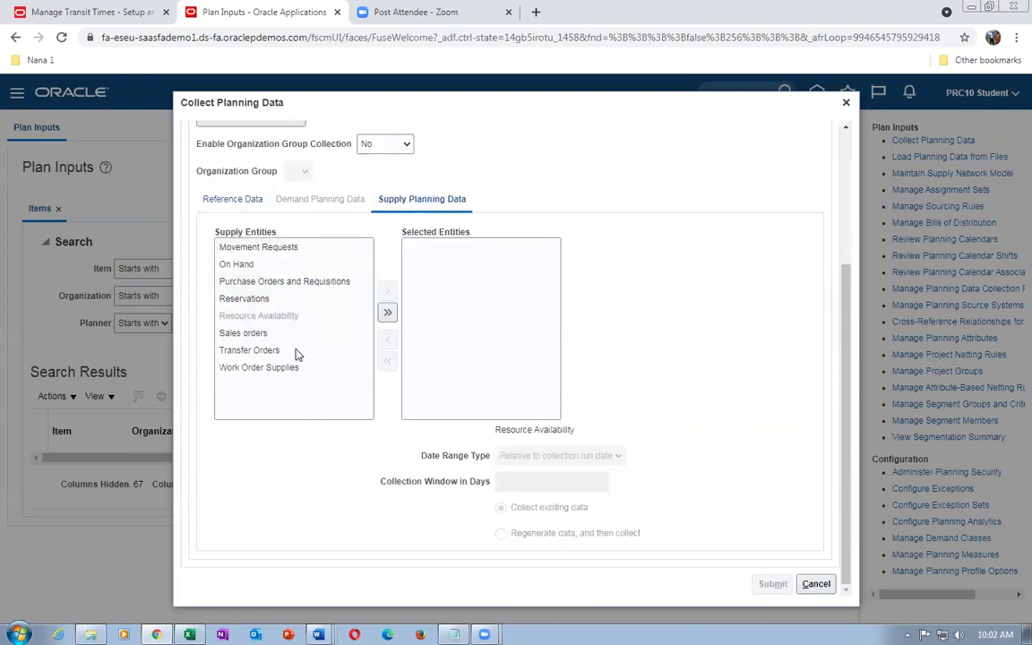
pyautogui.click(237, 204)
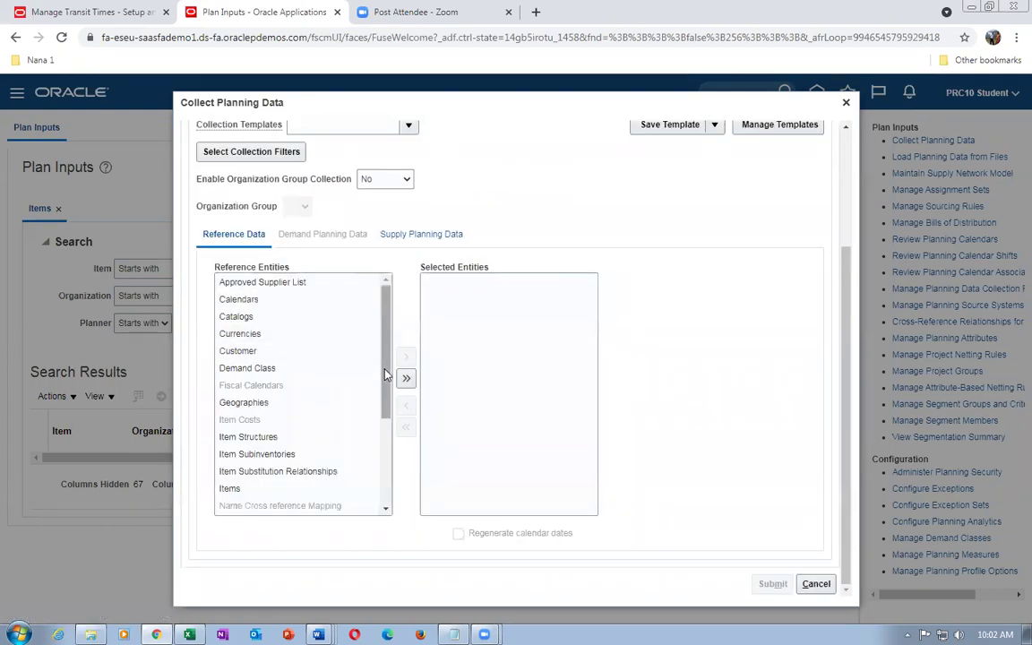
pyautogui.scroll(-3, 346, 383)
pyautogui.click(337, 422)
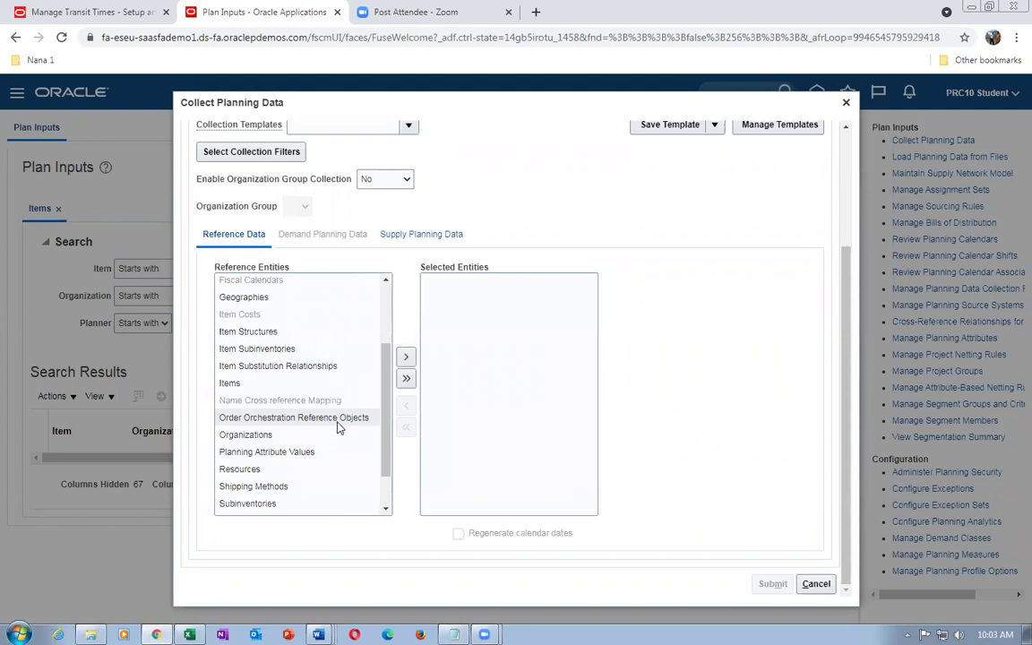
pyautogui.click(404, 359)
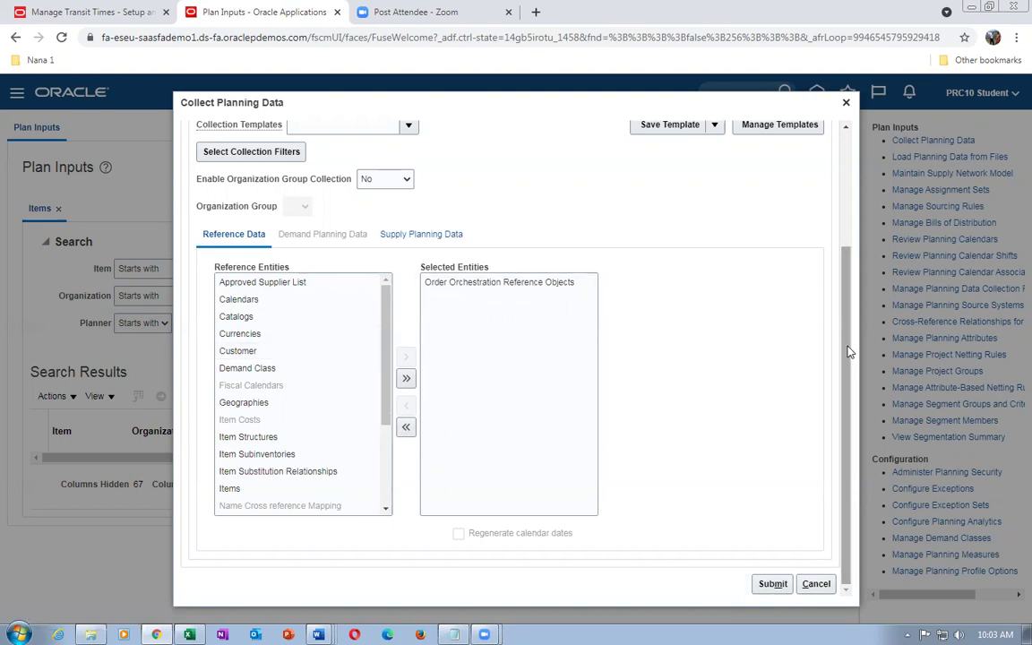
pyautogui.moveTo(847, 350); pyautogui.dragTo(843, 258)
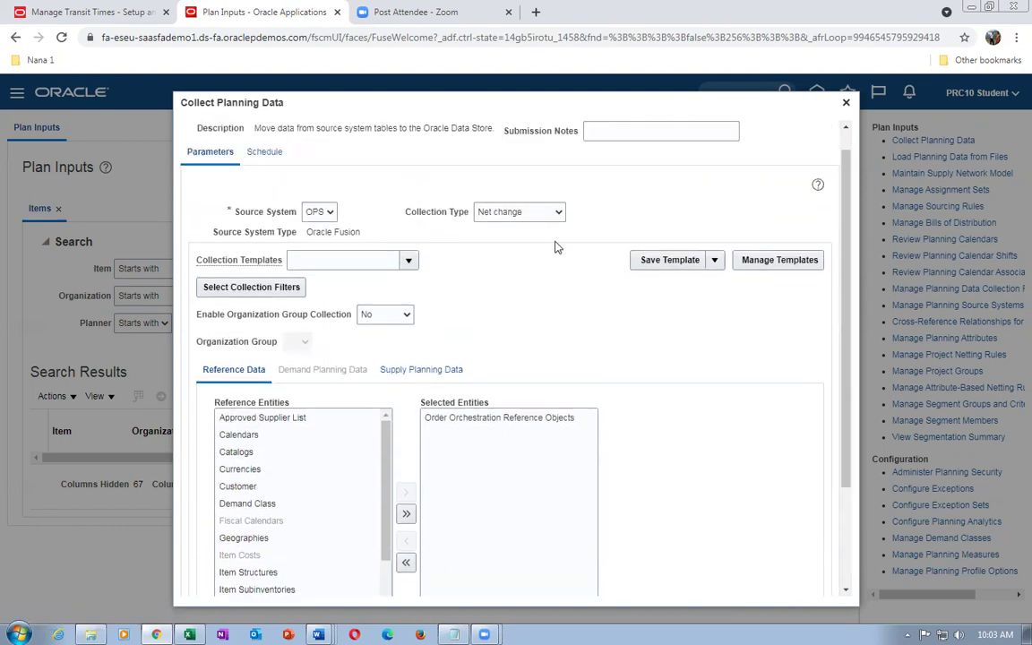
# Switch Collection Type to Targeted, move all reference entities to Selected, and submit
pyautogui.click(502, 212)
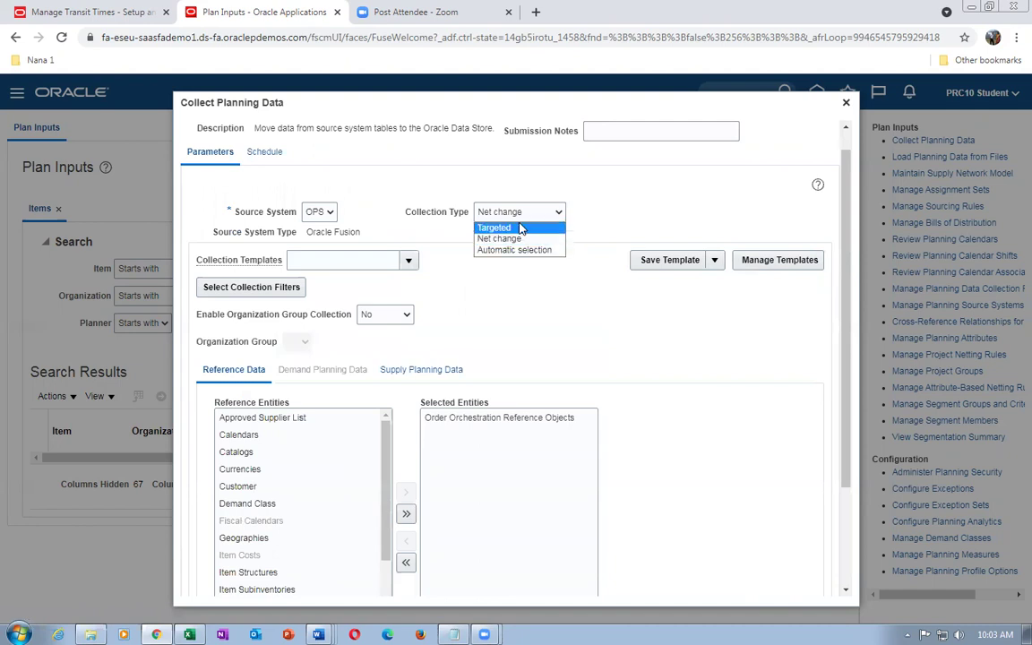
pyautogui.click(519, 228)
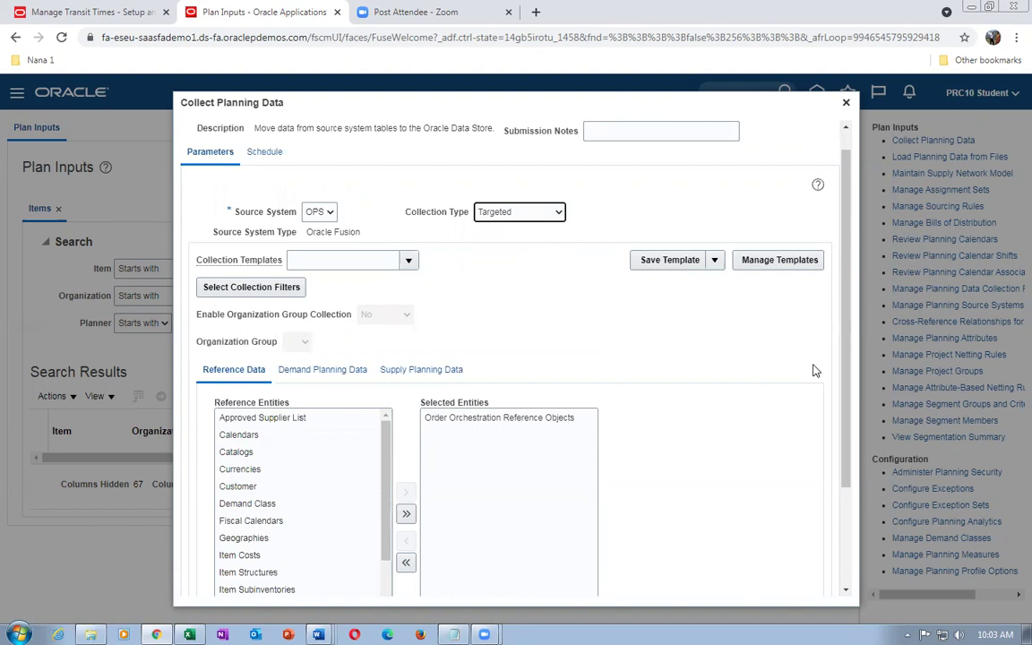
pyautogui.scroll(-3, 842, 371)
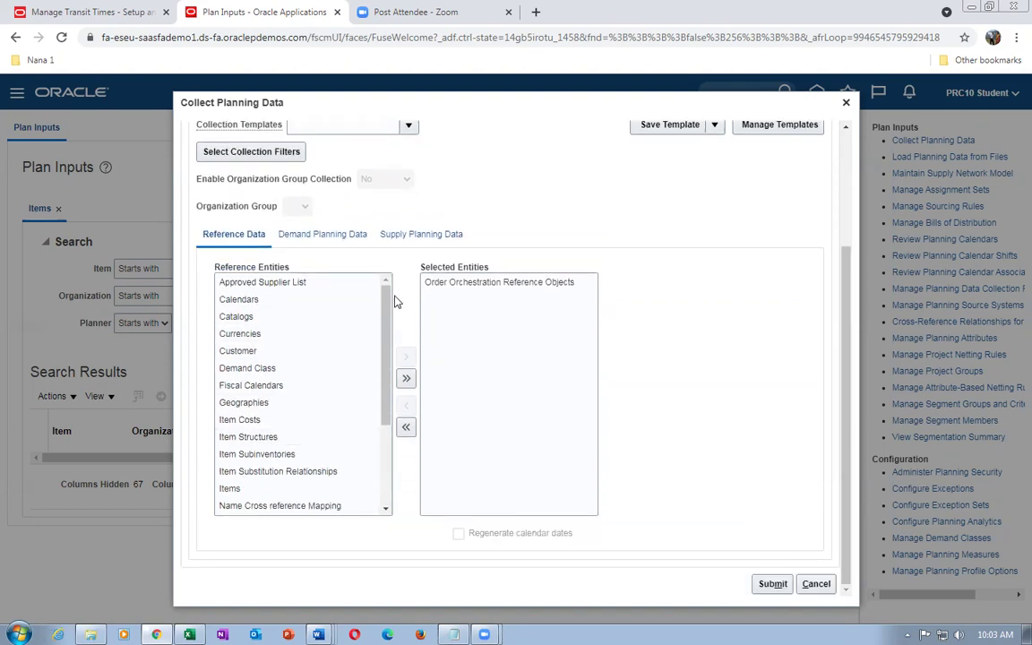
pyautogui.scroll(-4, 296, 372)
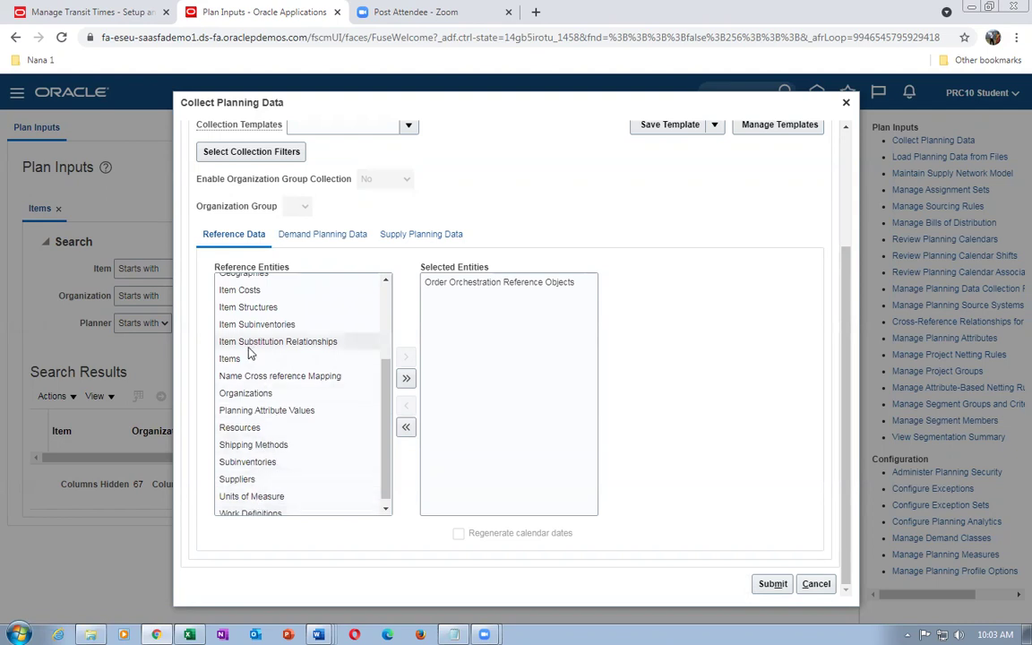
pyautogui.click(407, 380)
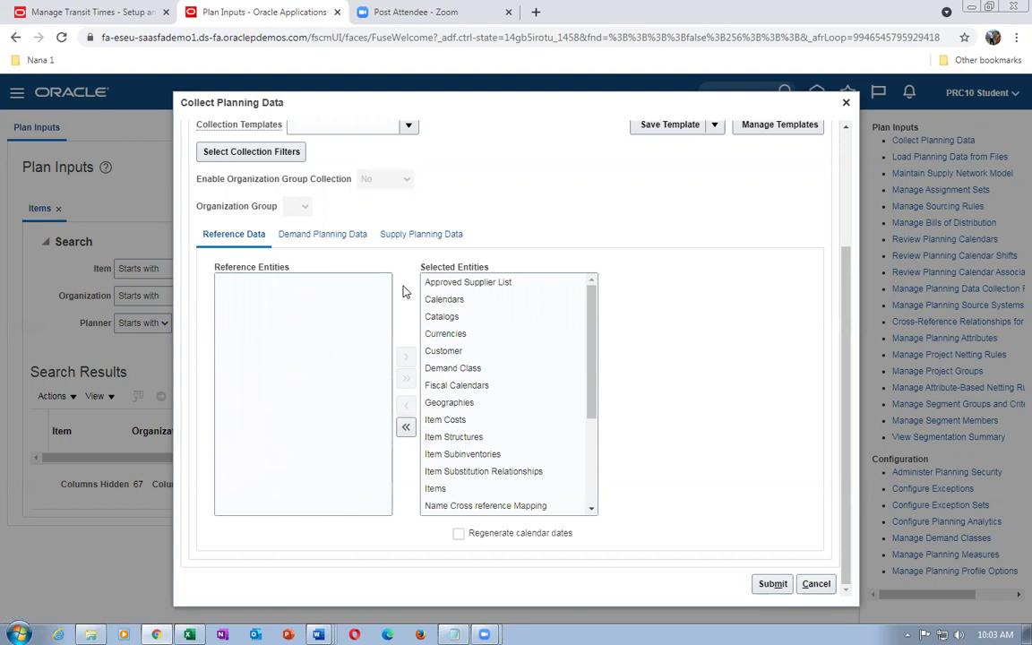
pyautogui.click(813, 581)
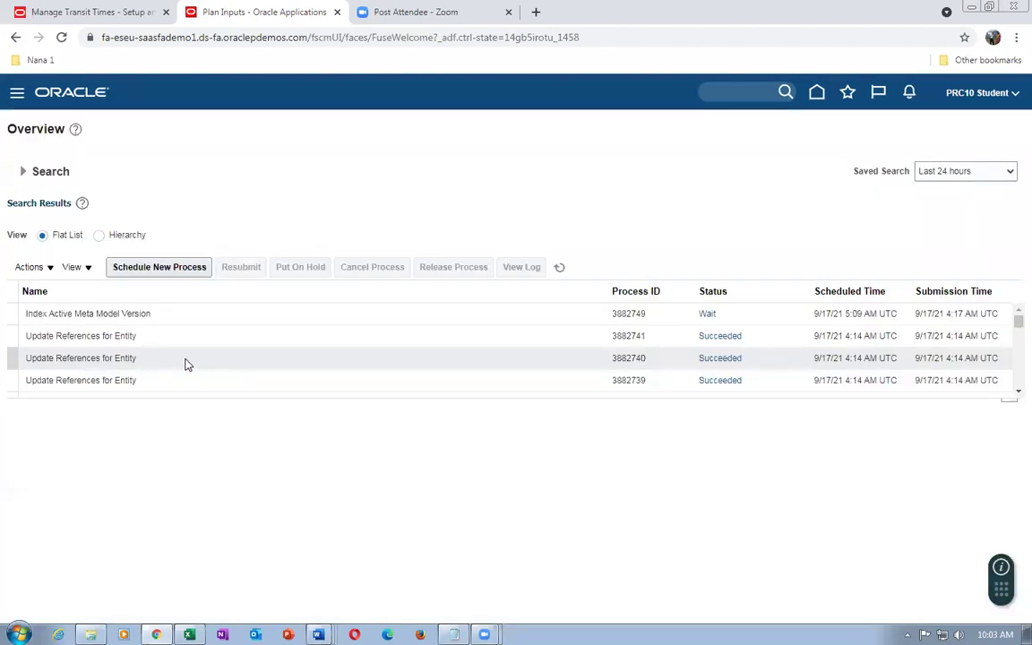
# Schedule a new process, searching job names for ref%start%
pyautogui.click(165, 269)
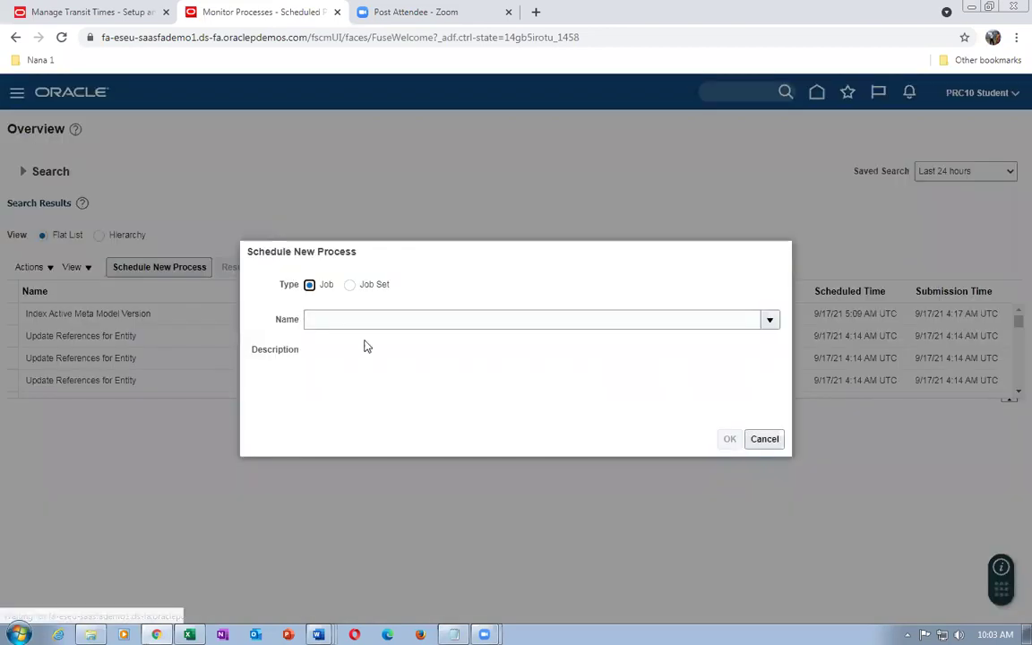
pyautogui.write('ref%start%')
pyautogui.press('Tab')
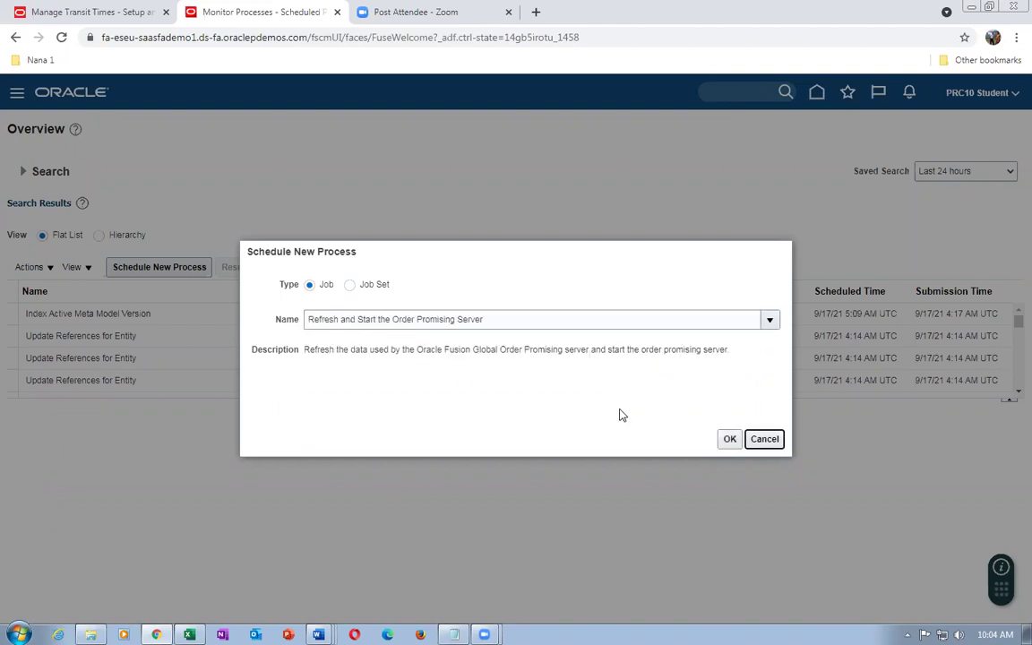
# Confirm the Refresh and Start the Order Promising Server job and check Items, Sourcing and ATP Rules
pyautogui.click(729, 439)
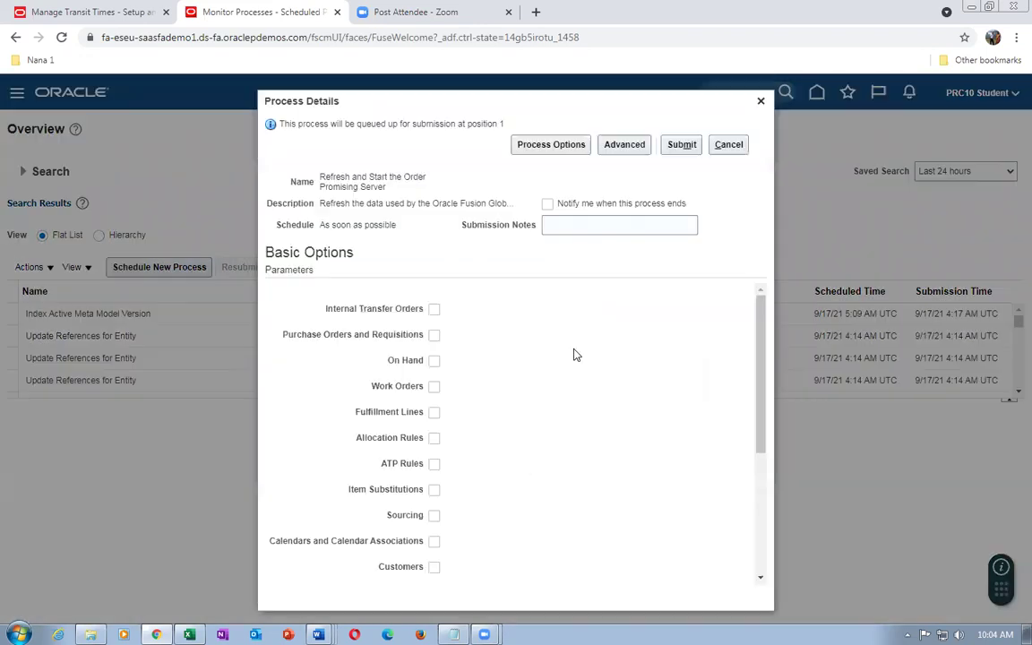
pyautogui.scroll(-2, 515, 350)
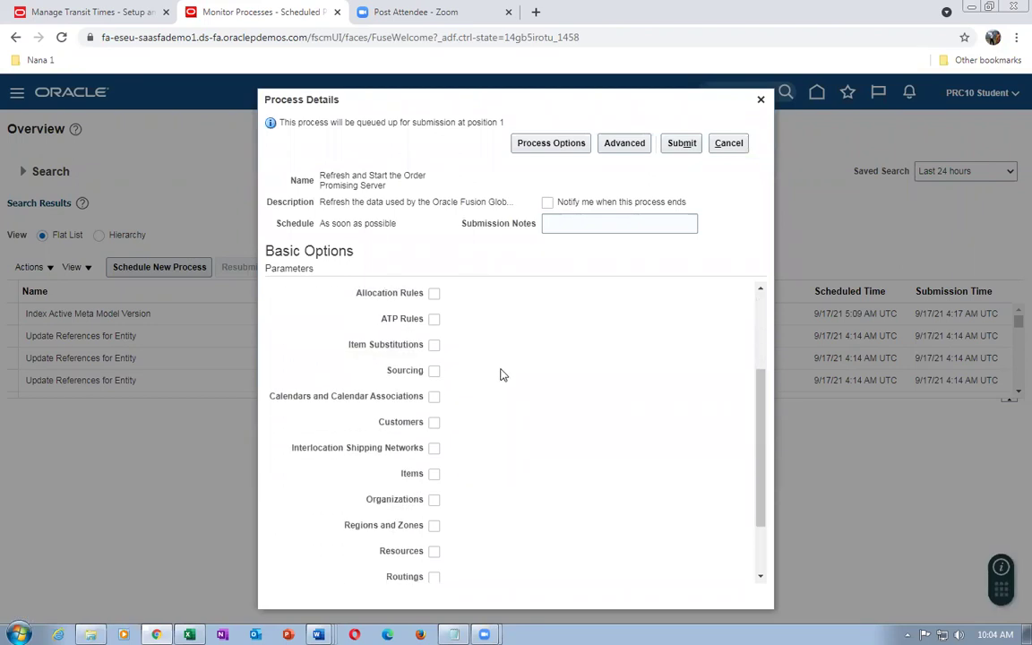
pyautogui.click(433, 474)
pyautogui.click(434, 372)
pyautogui.scroll(2, 481, 410)
pyautogui.click(434, 391)
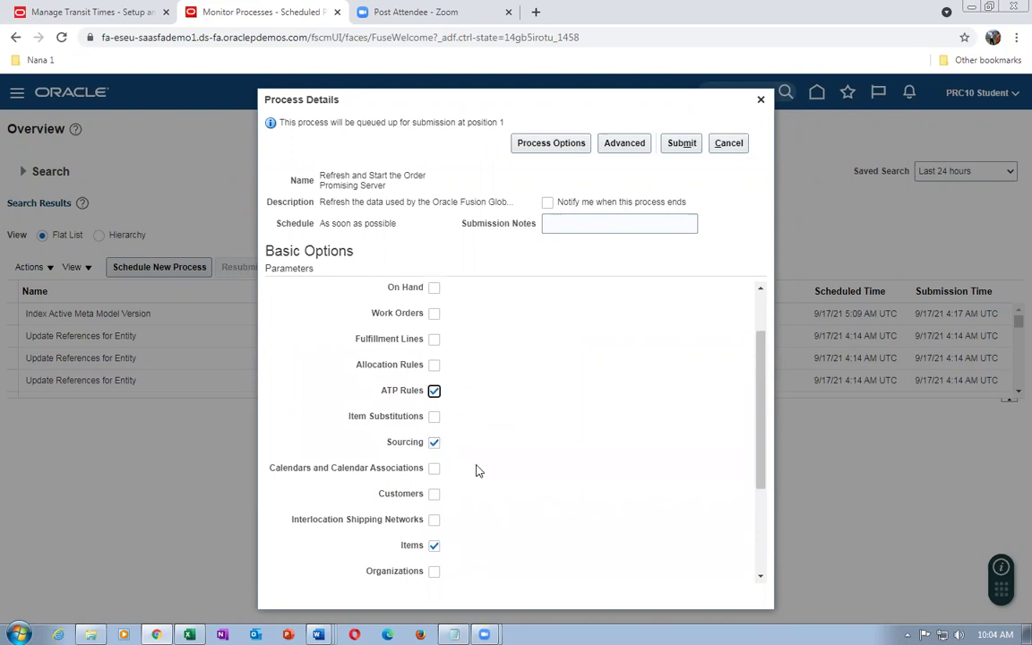
pyautogui.scroll(-2, 477, 470)
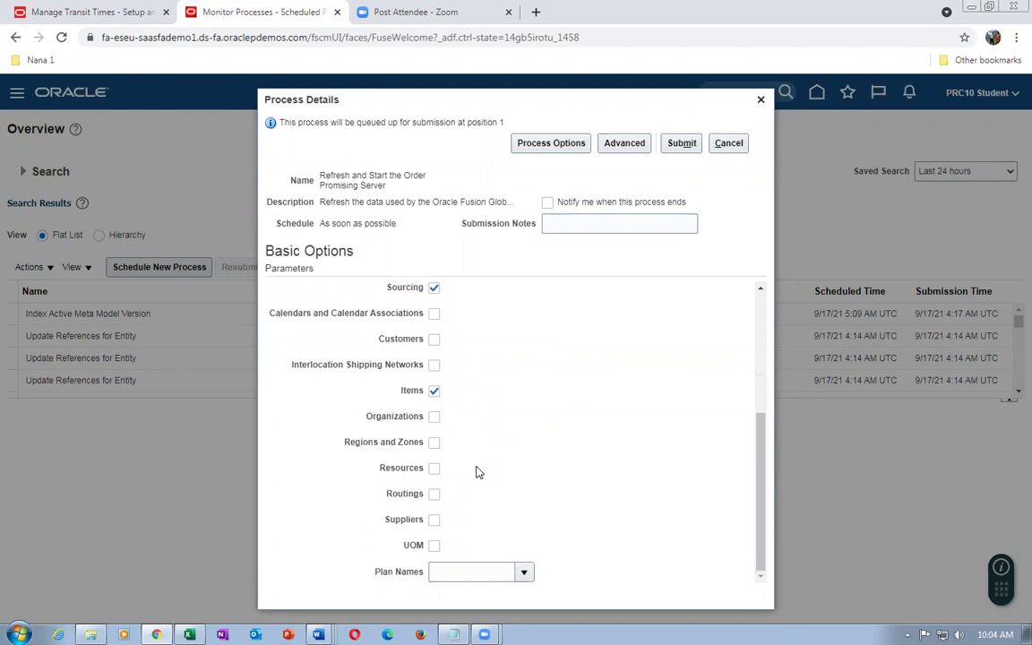
pyautogui.scroll(3, 478, 472)
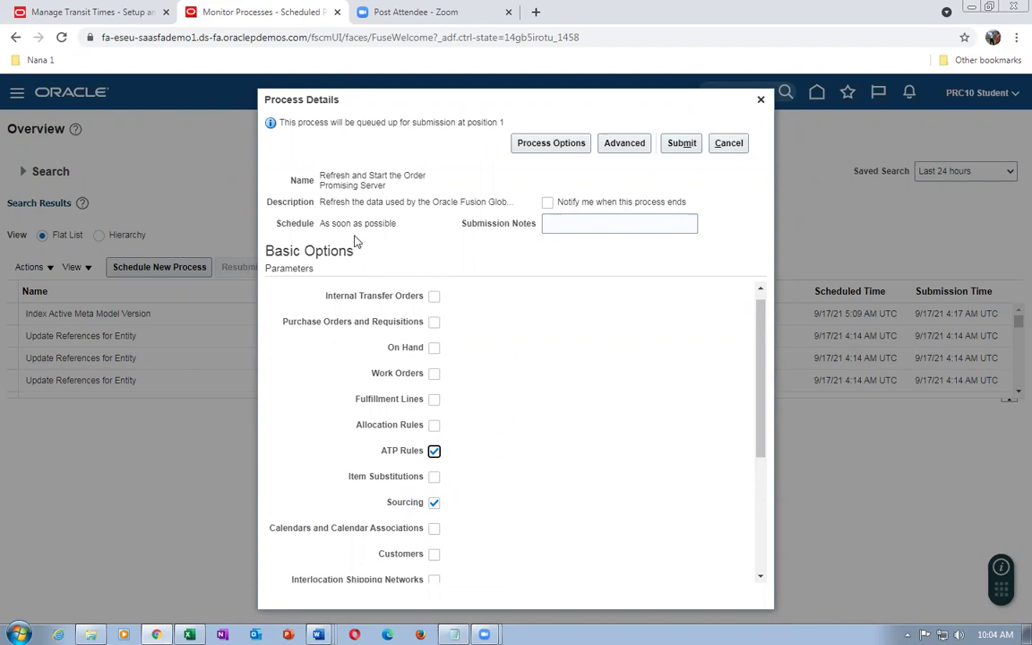
# Submit the Refresh and Start the Order Promising Server process
pyautogui.moveTo(331, 176); pyautogui.dragTo(373, 189)
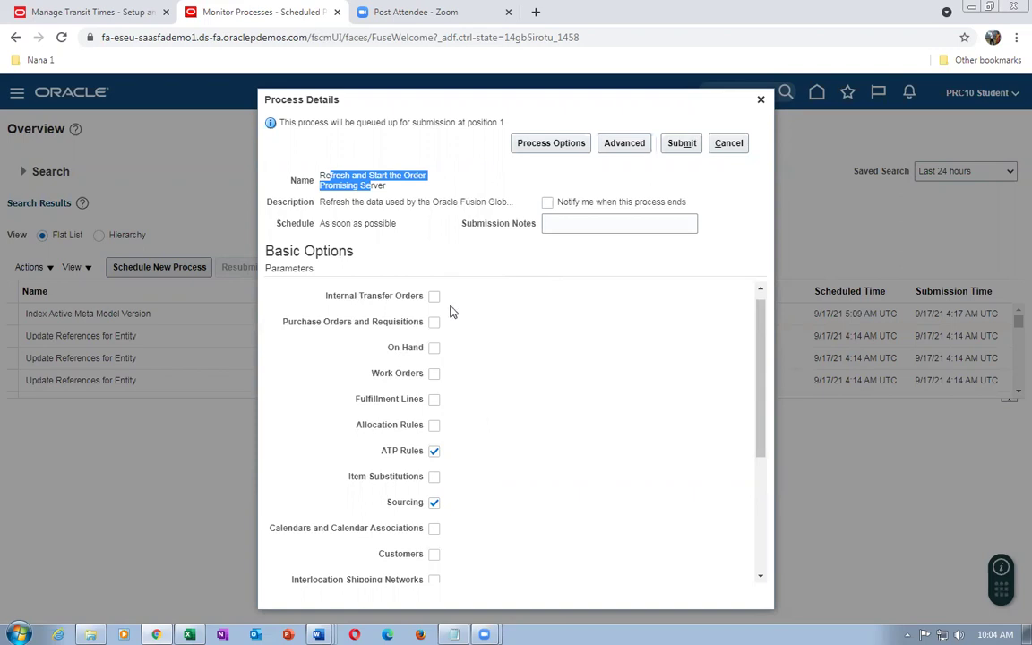
pyautogui.click(436, 265)
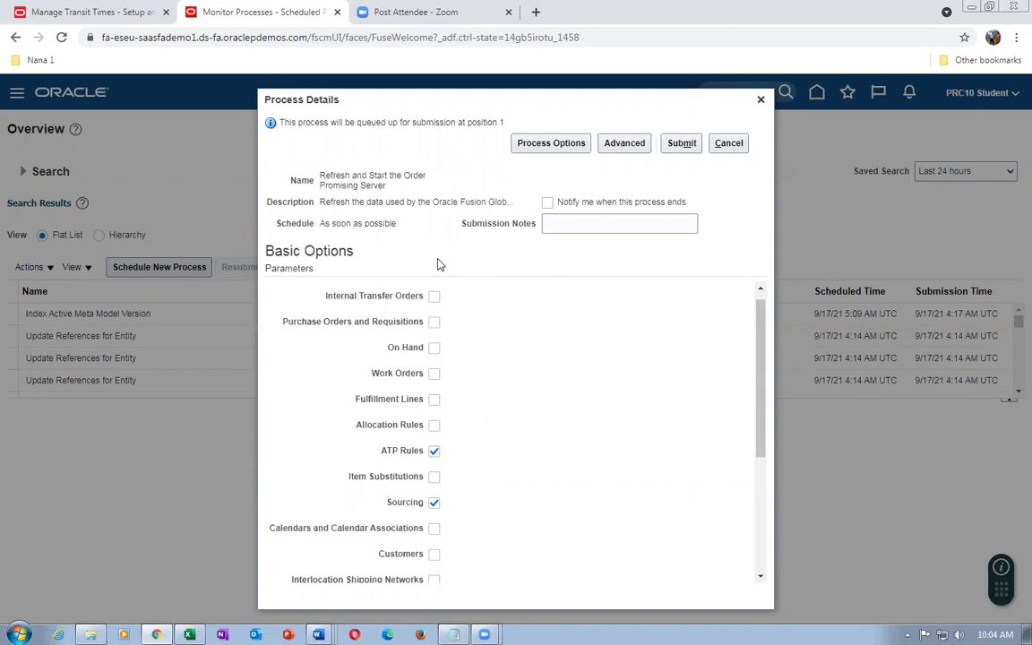
pyautogui.scroll(1, 763, 325)
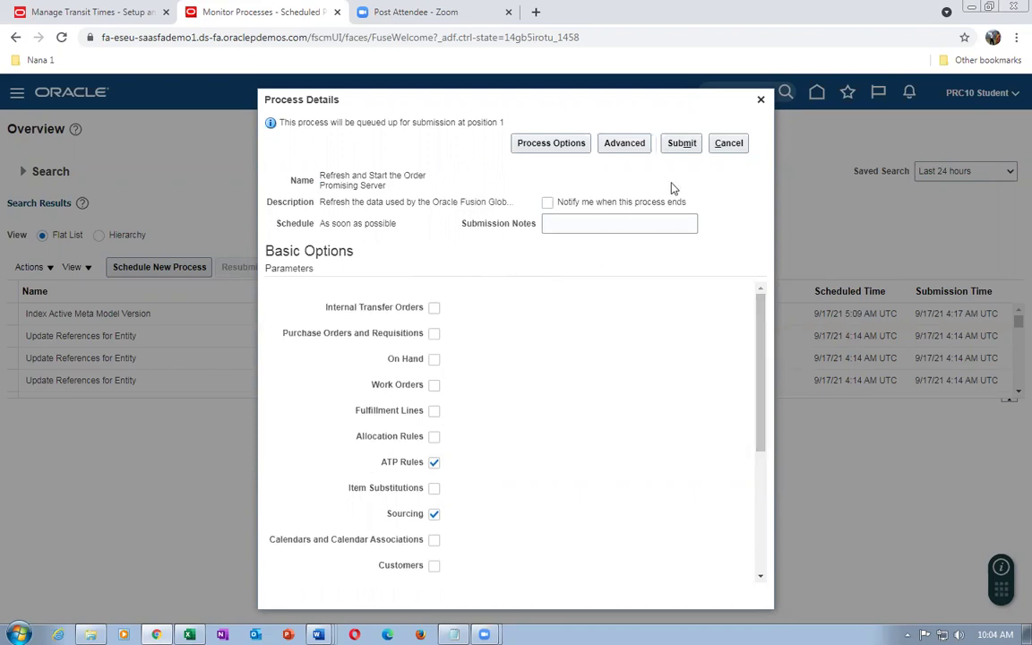
pyautogui.click(737, 145)
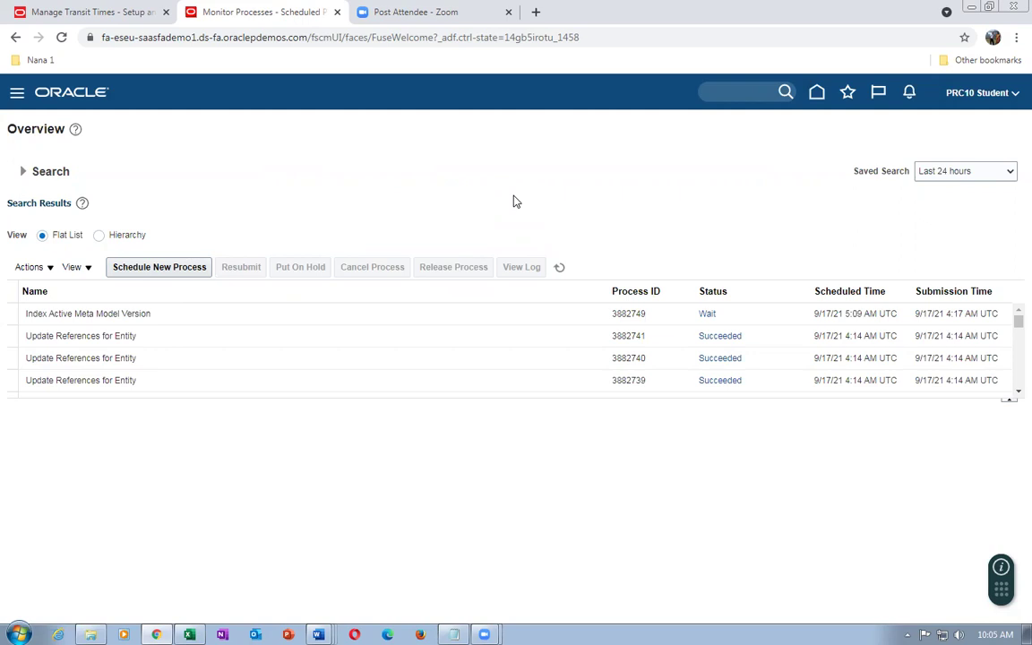
# Sign out of Oracle Fusion from the home page, closing the Manage Transit Times tab
pyautogui.click(816, 93)
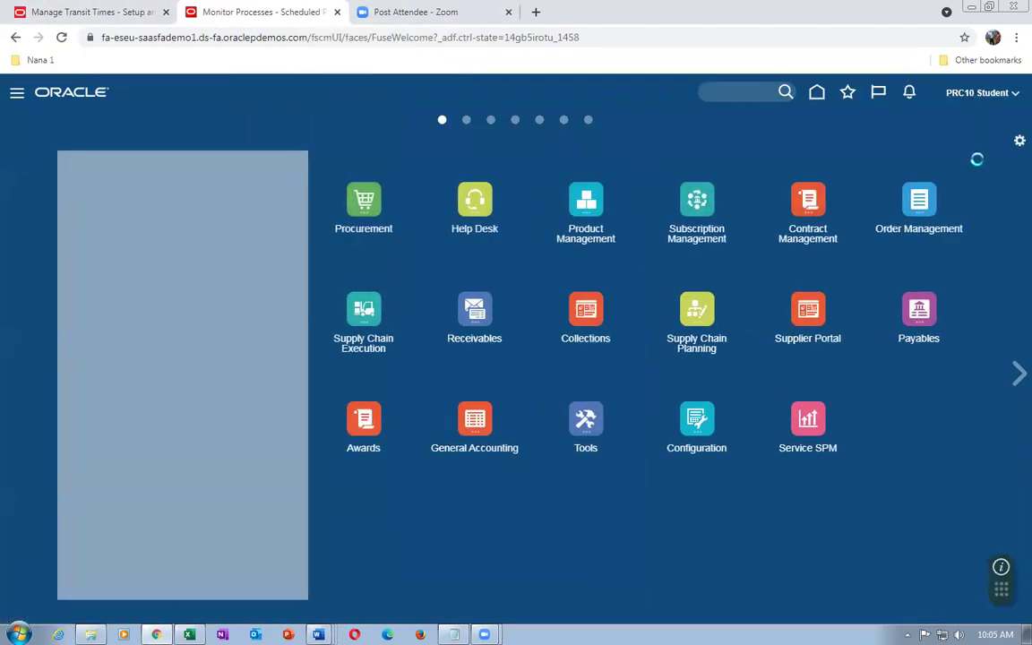
pyautogui.click(983, 92)
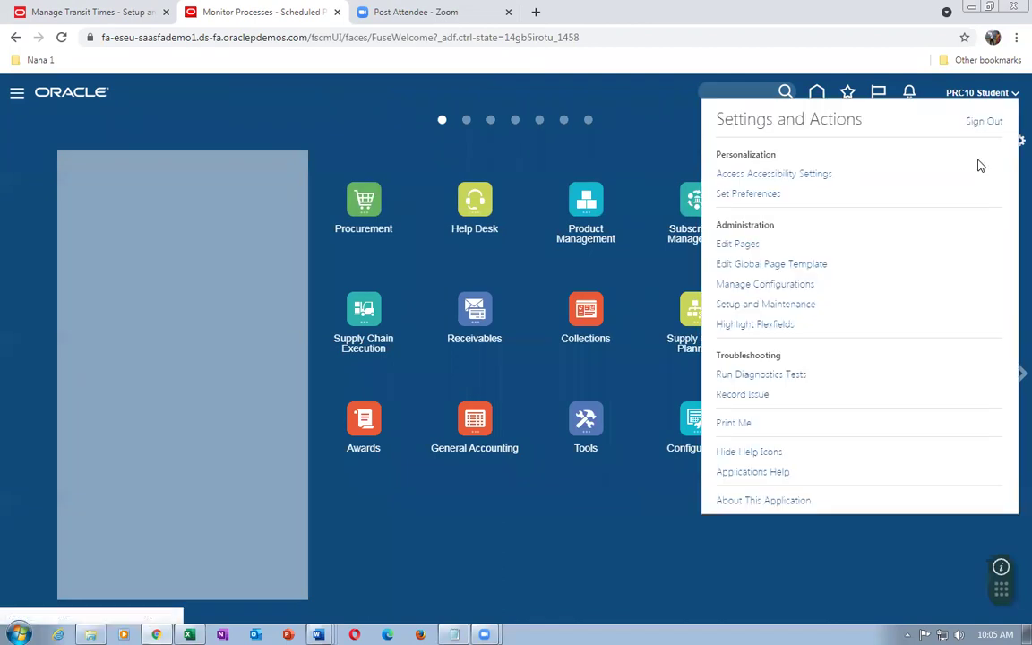
pyautogui.click(985, 122)
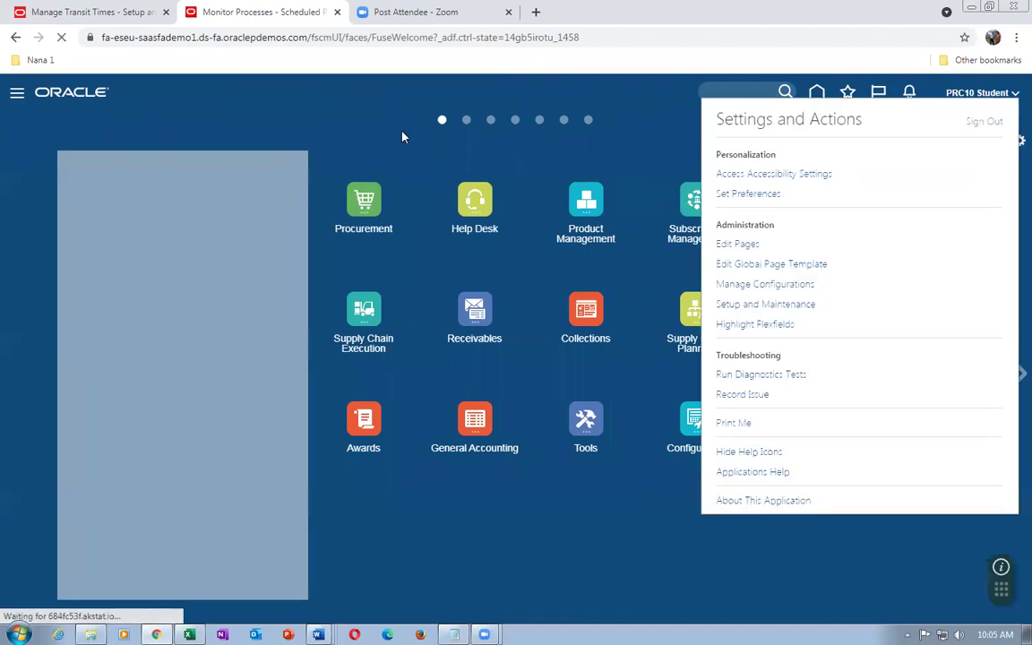
pyautogui.click(47, 12)
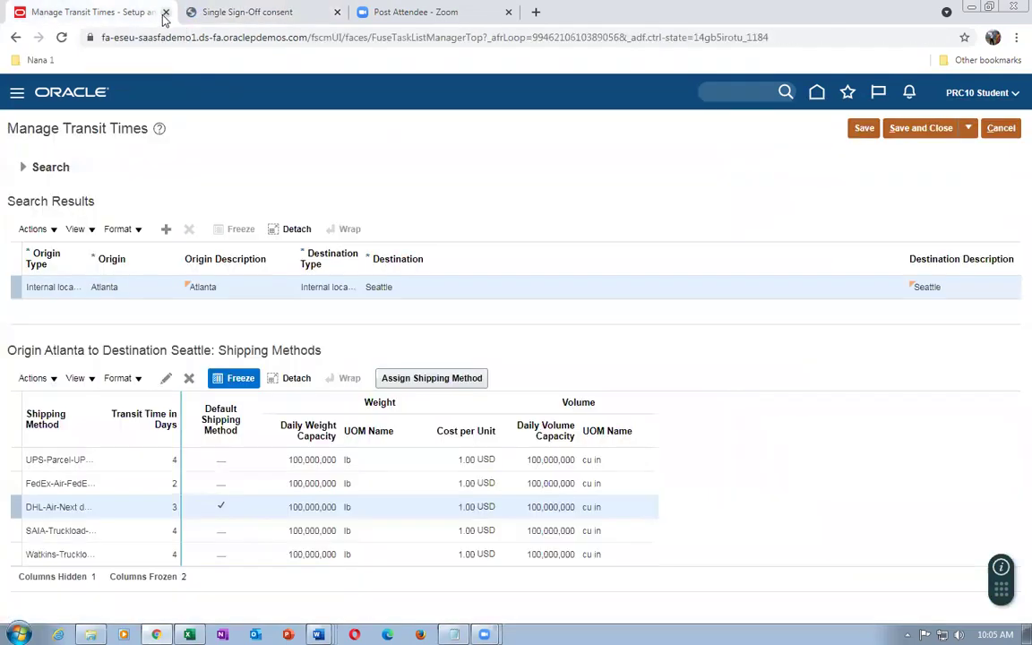
pyautogui.click(152, 12)
pyautogui.click(511, 380)
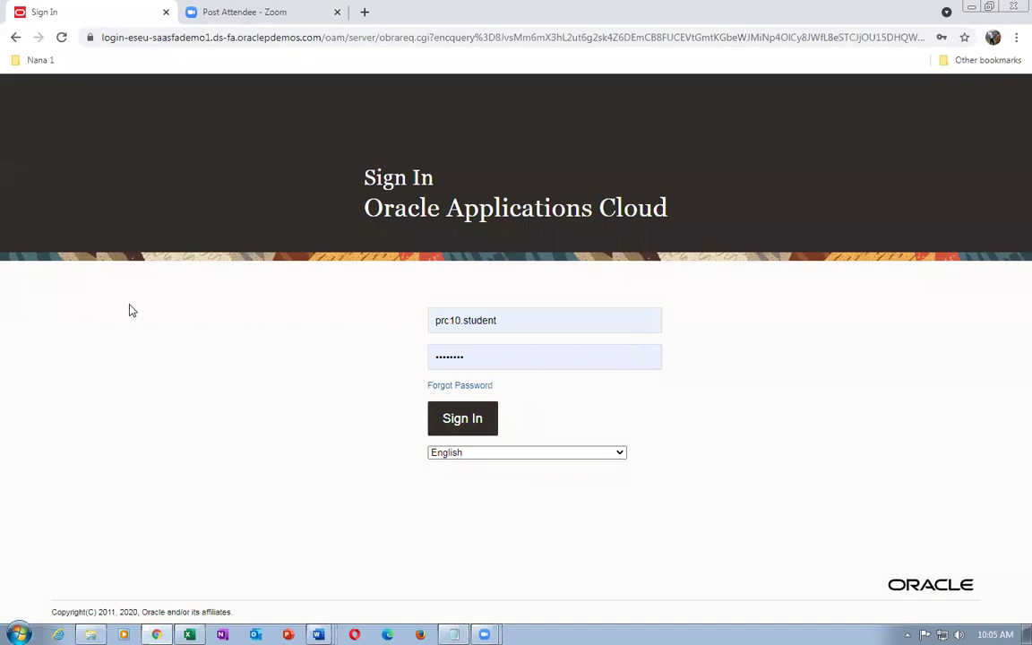
# Sign back in and close the Zoom meeting tab
pyautogui.press('Return')
pyautogui.click(253, 14)
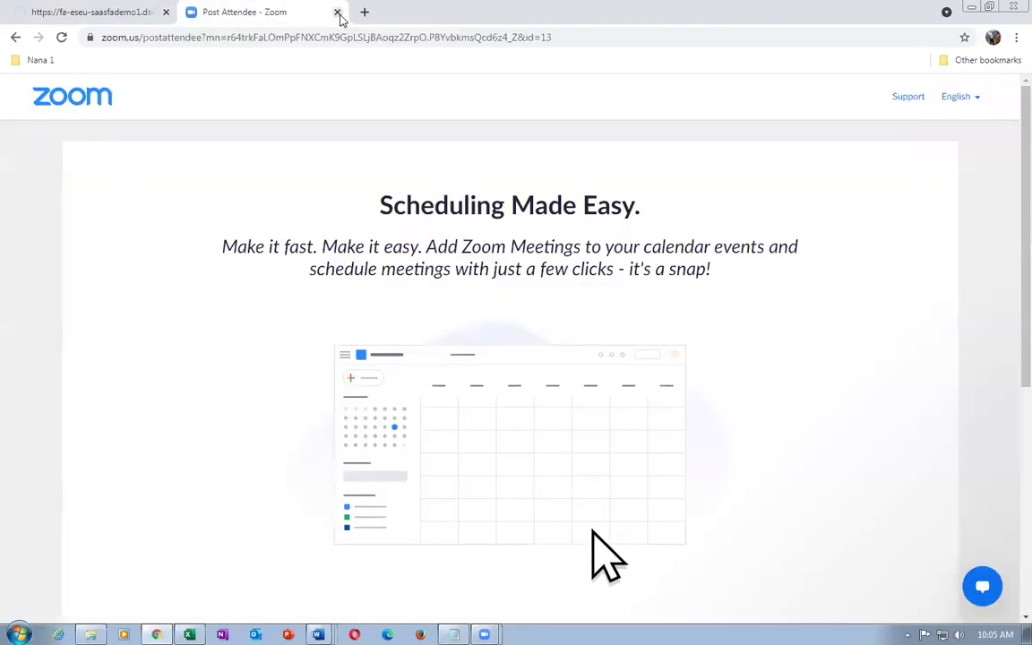
pyautogui.click(337, 11)
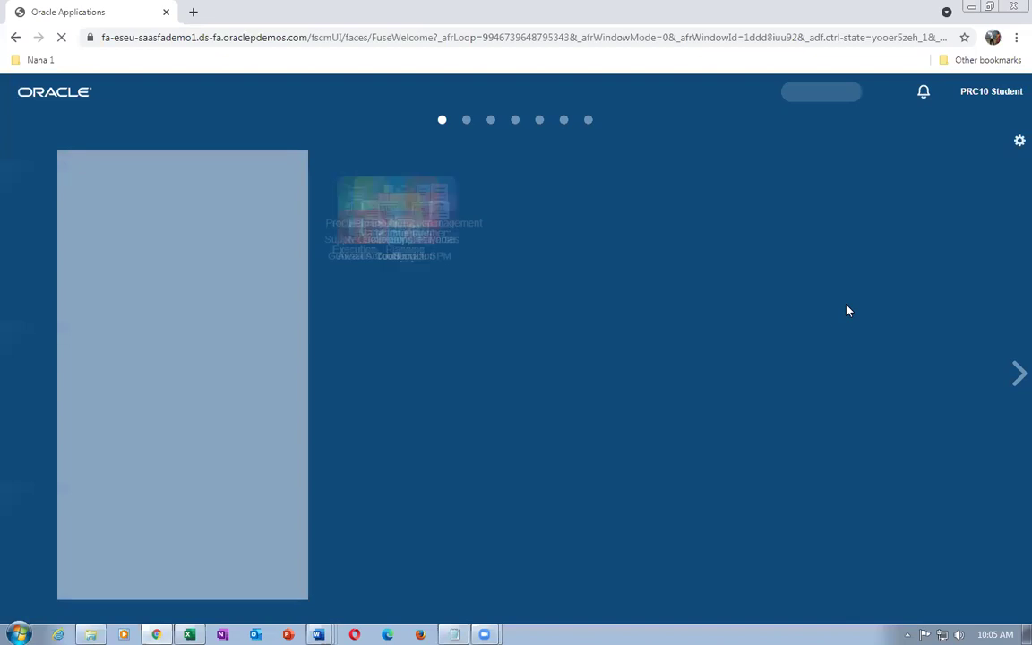
# Duplicate the Oracle Applications tab five times for six home-page tabs, then return to the first
pyautogui.rightClick(68, 12)
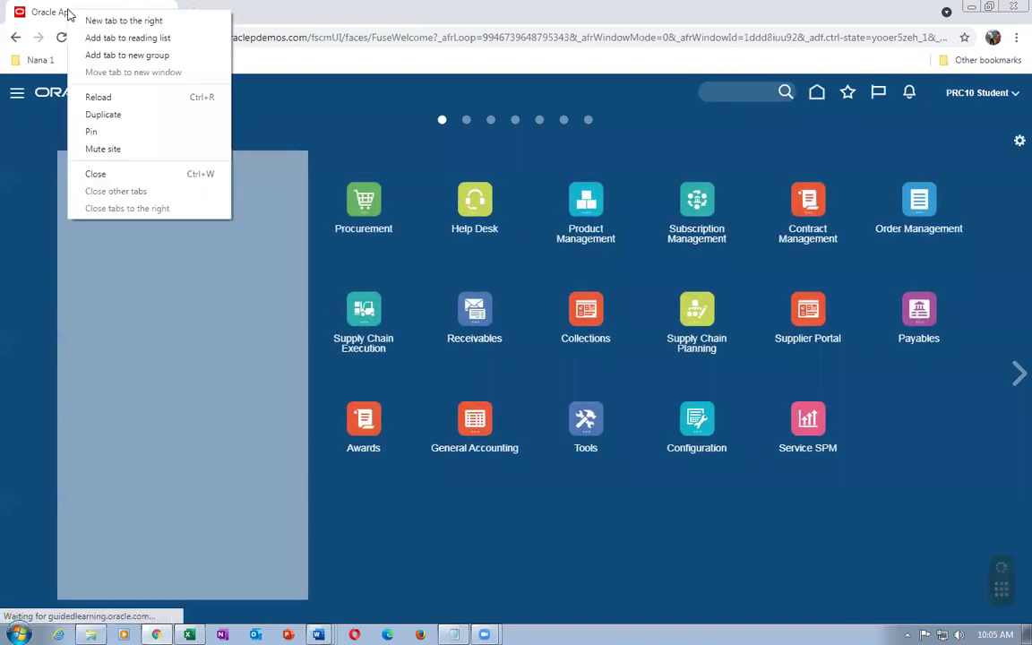
pyautogui.click(99, 115)
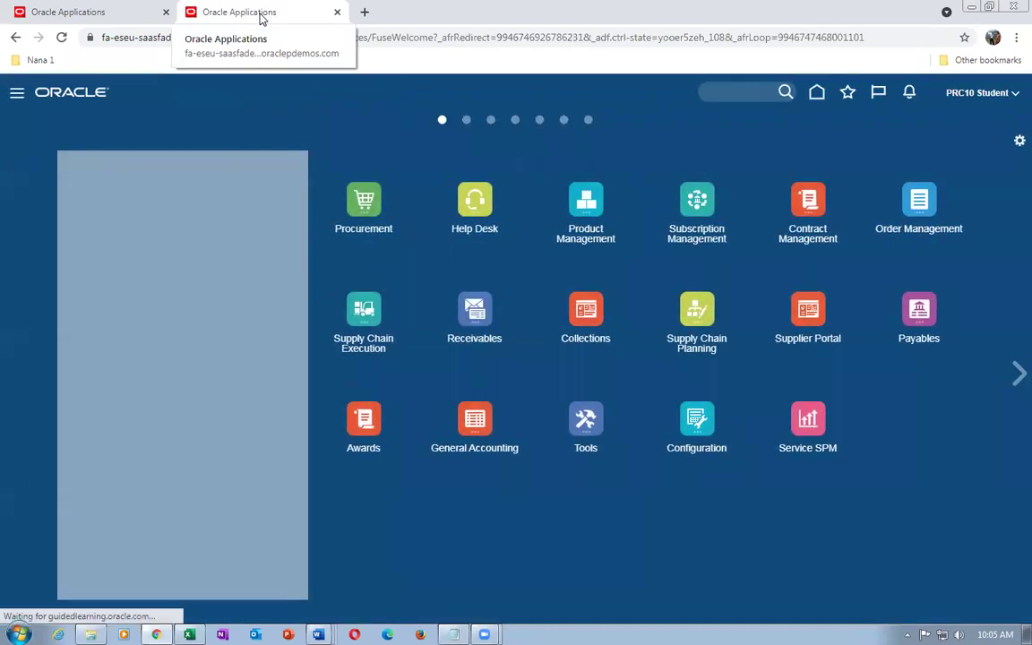
pyautogui.rightClick(261, 16)
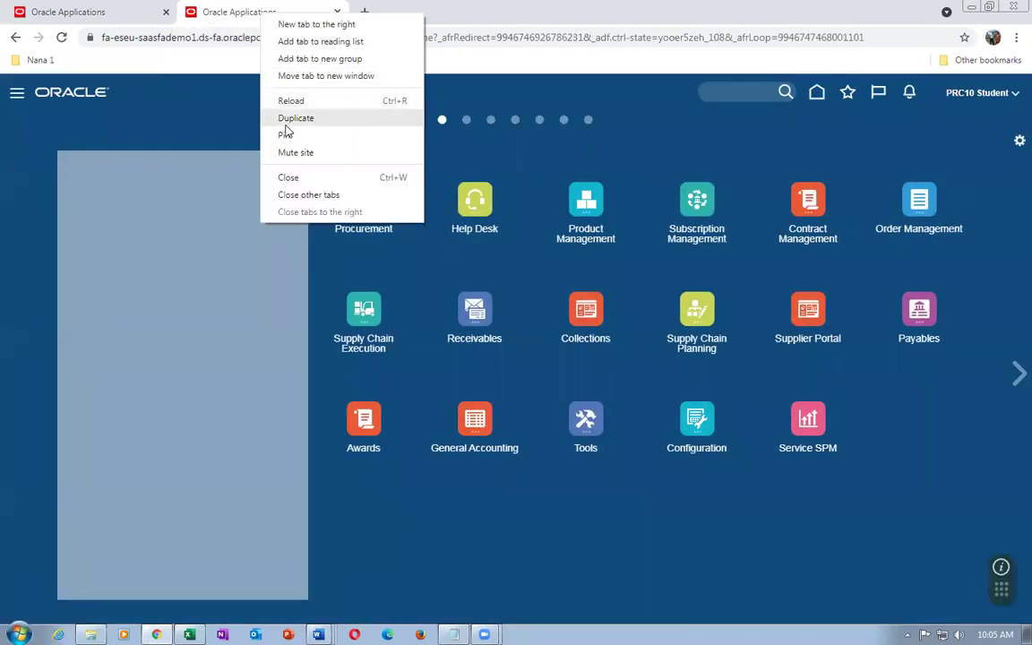
pyautogui.click(287, 125)
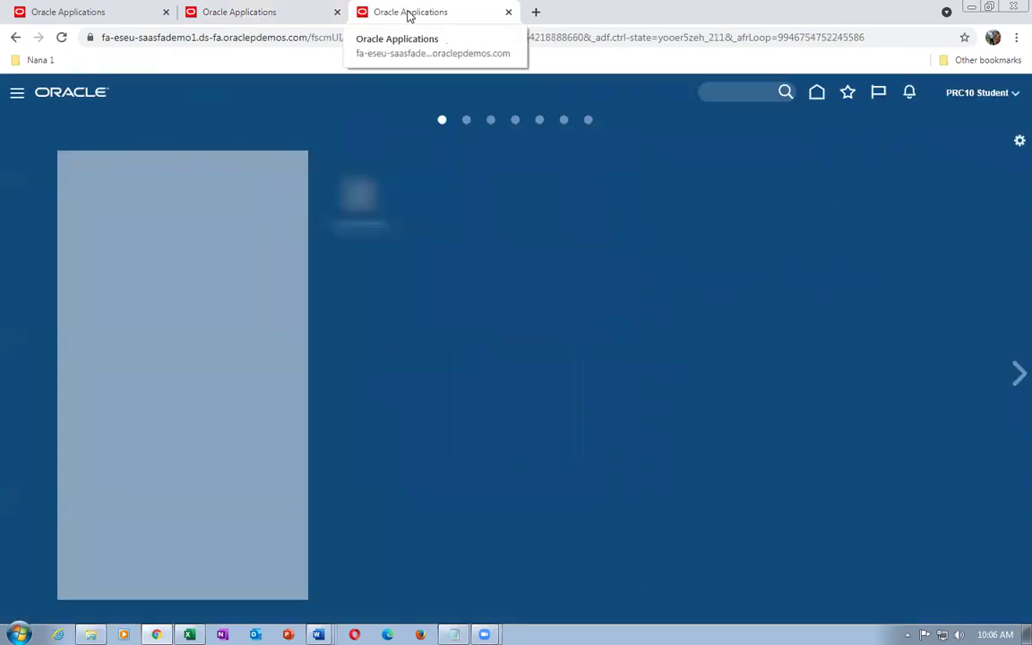
pyautogui.rightClick(408, 14)
pyautogui.click(465, 121)
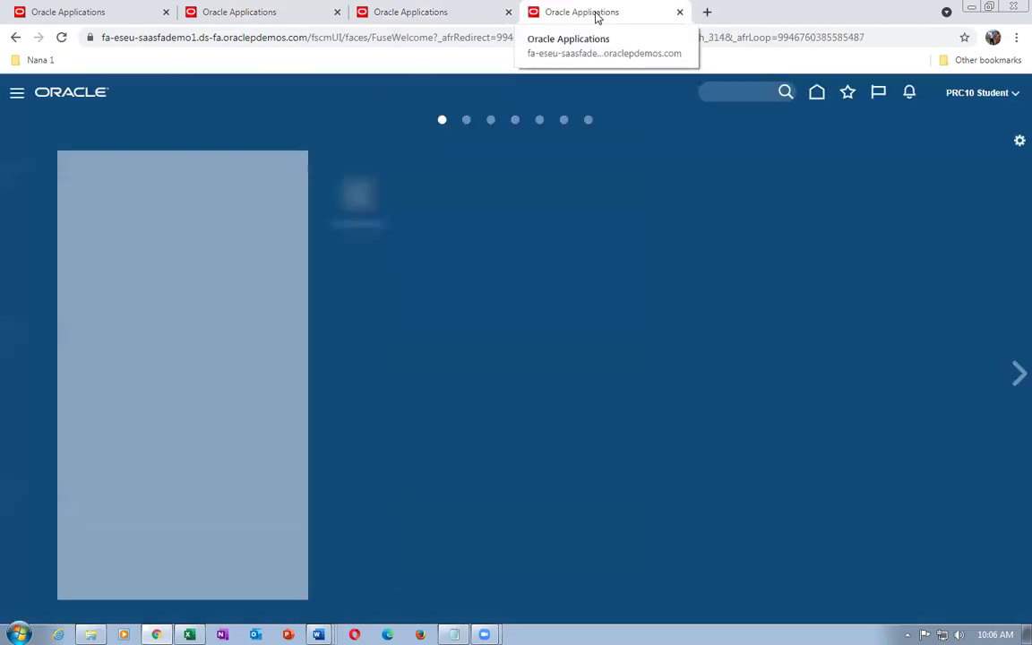
pyautogui.rightClick(595, 16)
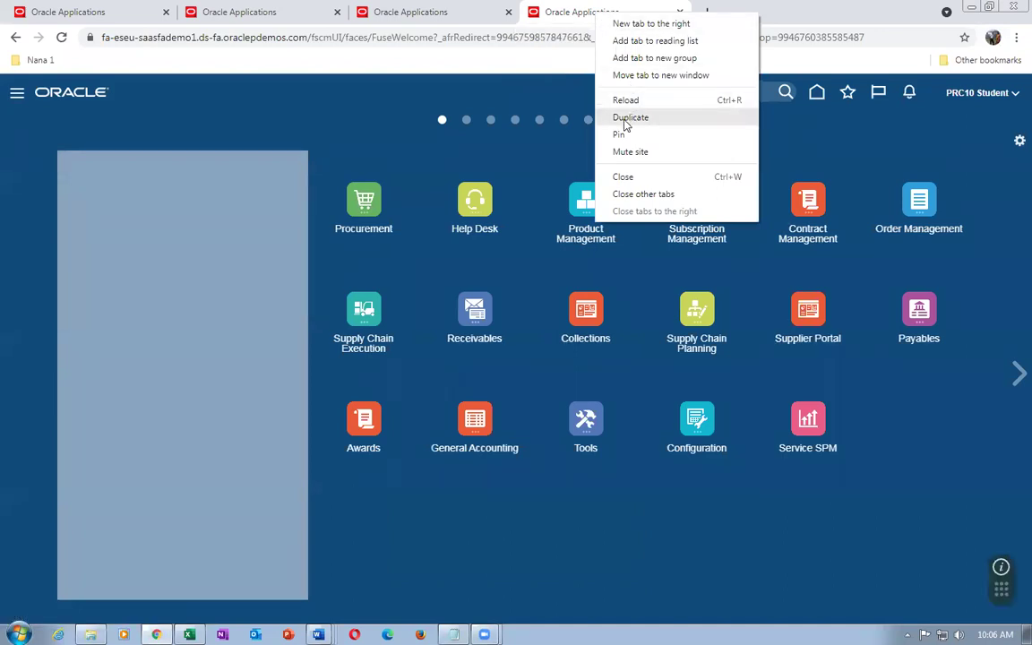
pyautogui.click(631, 116)
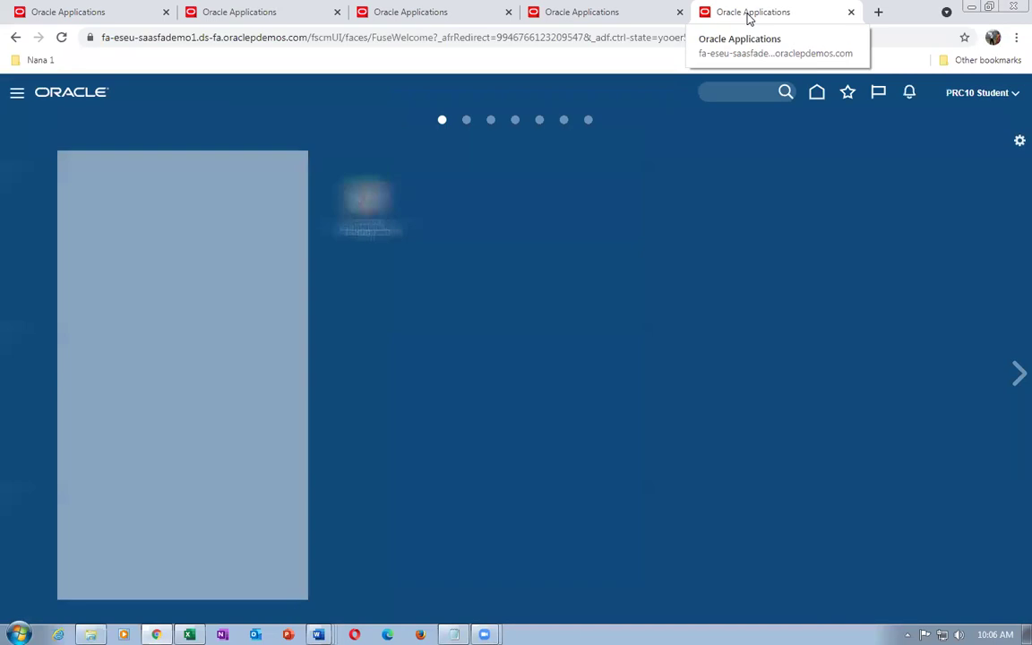
pyautogui.rightClick(747, 16)
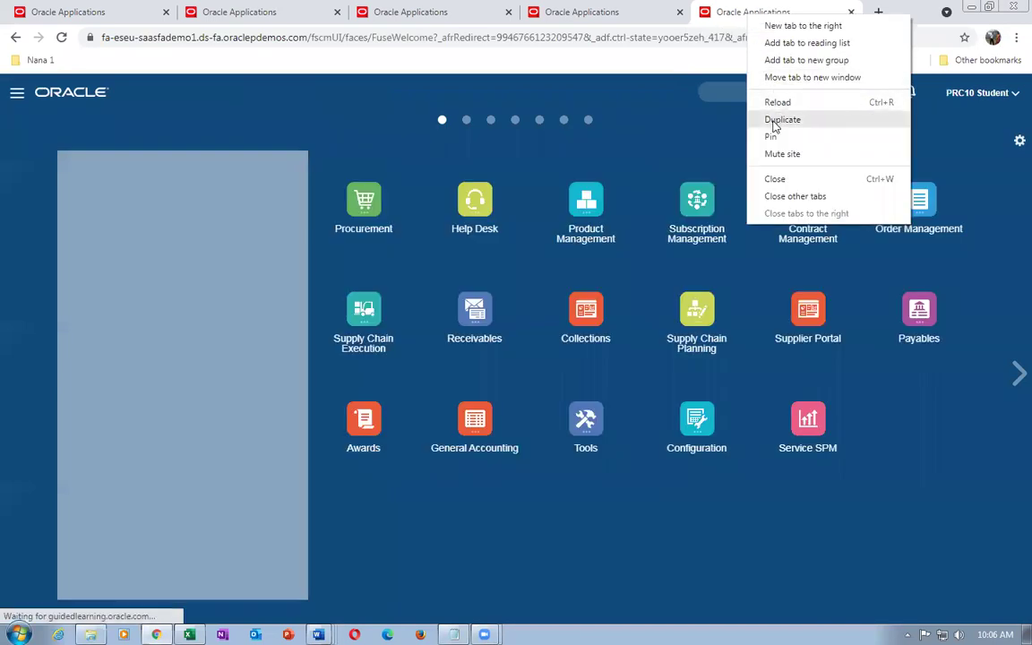
pyautogui.click(776, 120)
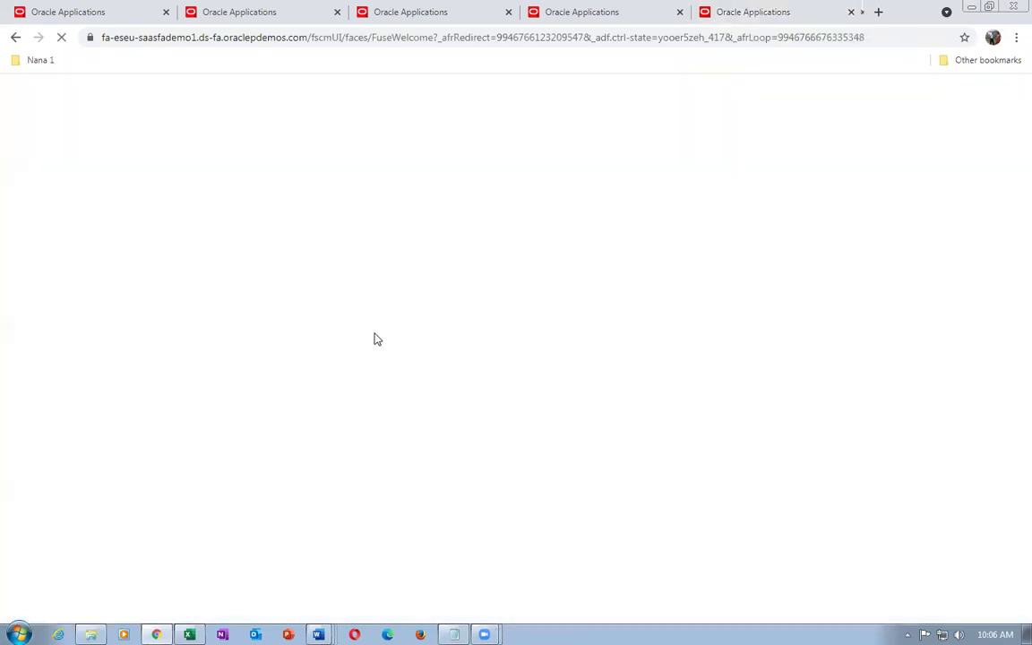
pyautogui.click(62, 12)
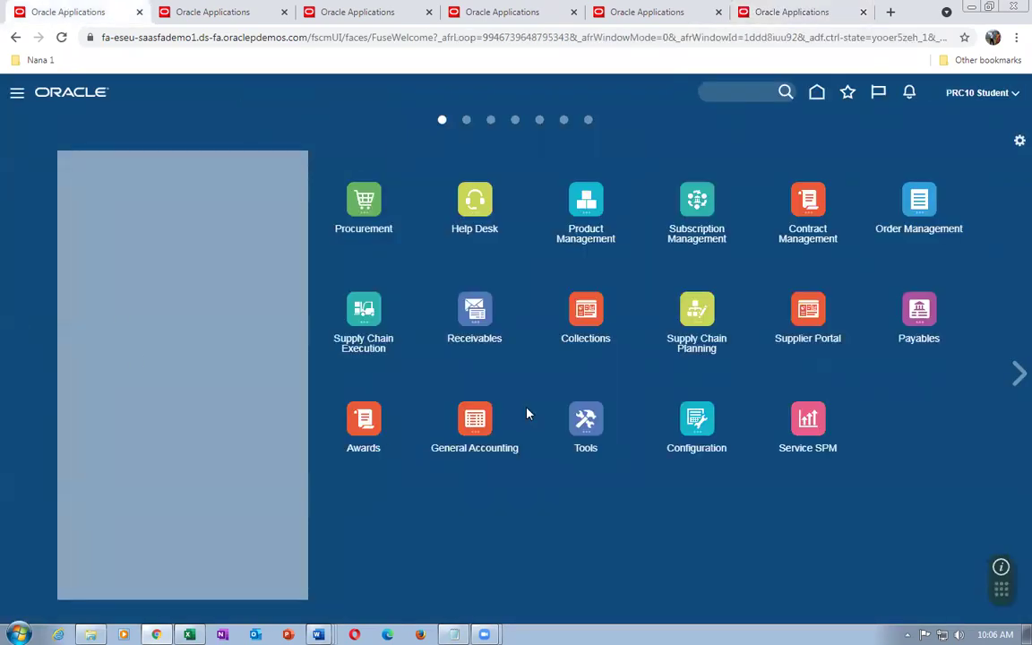
# Open the Order Management work area from the Order Management app group
pyautogui.click(919, 199)
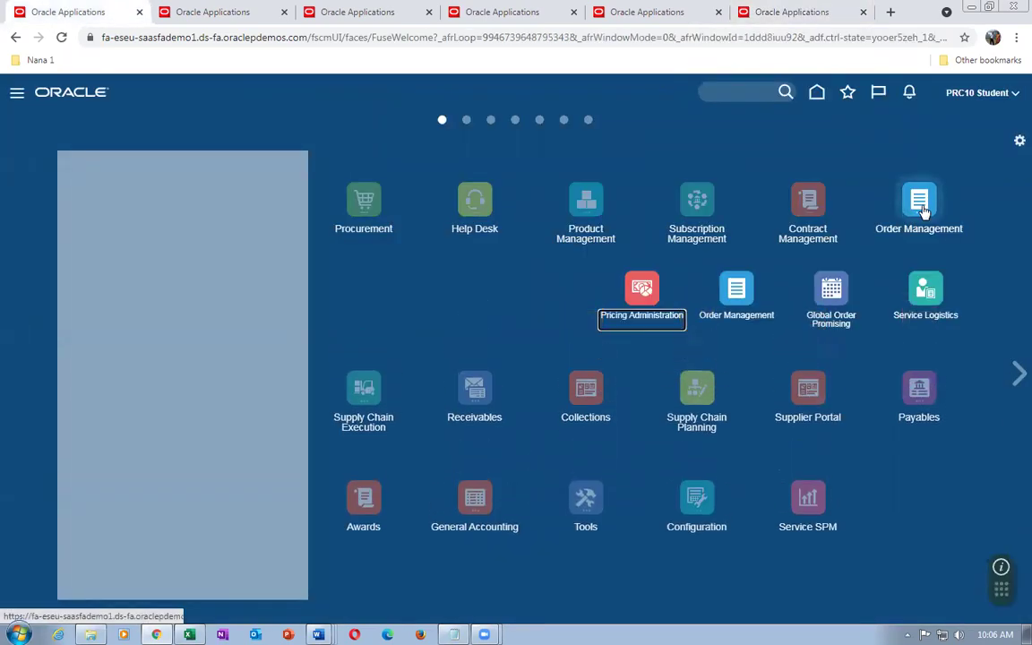
pyautogui.click(760, 295)
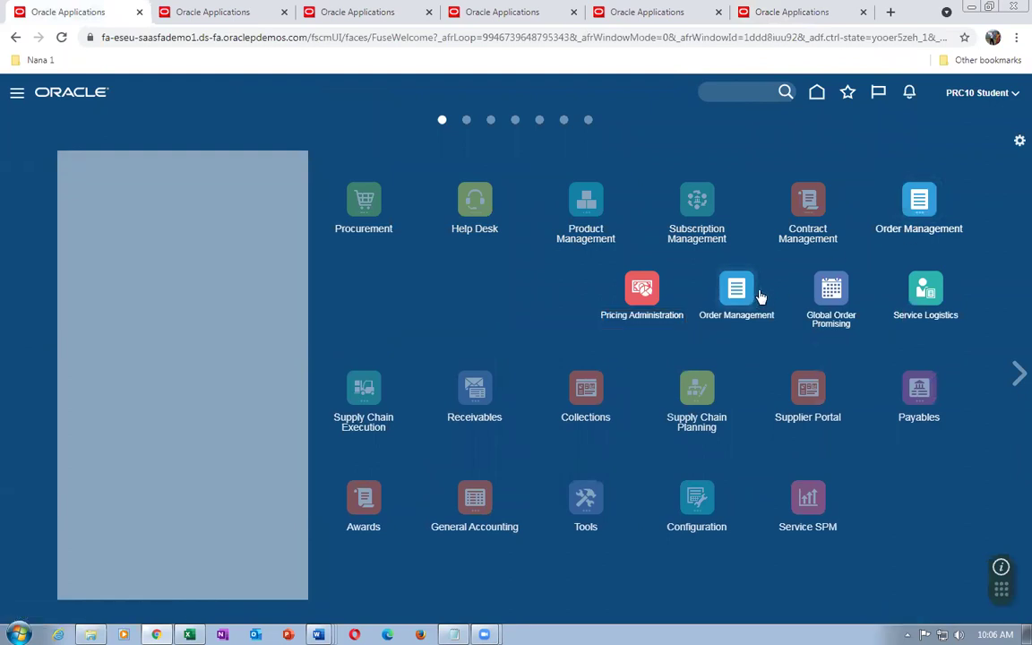
pyautogui.click(737, 298)
# Launch a blank Notepad beside the browser and start a new sales order
pyautogui.press('super')
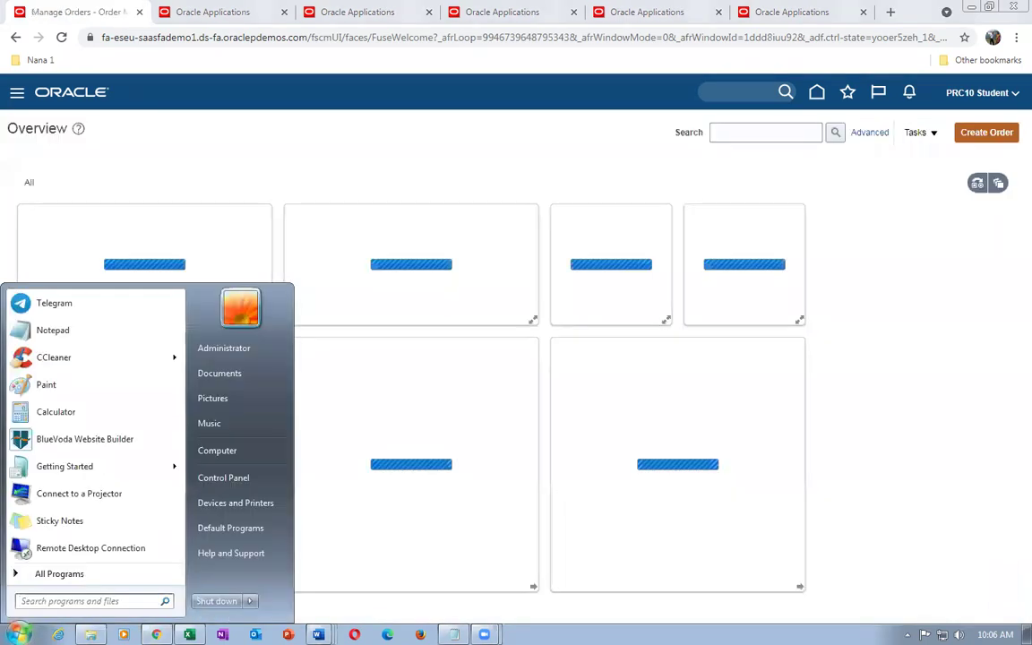
pyautogui.write('notepad')
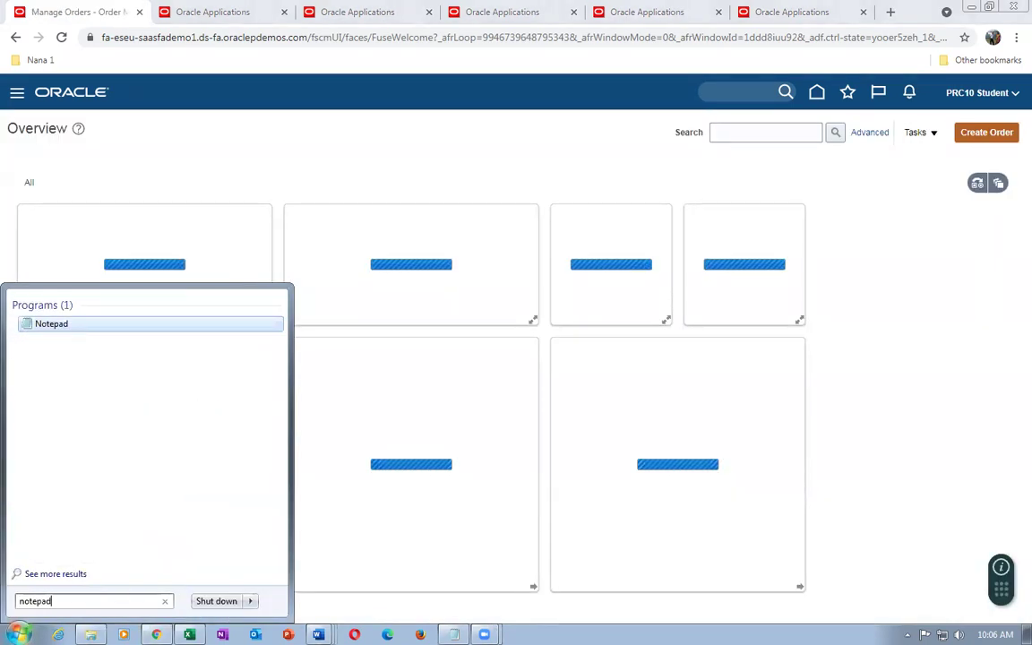
pyautogui.press('Return')
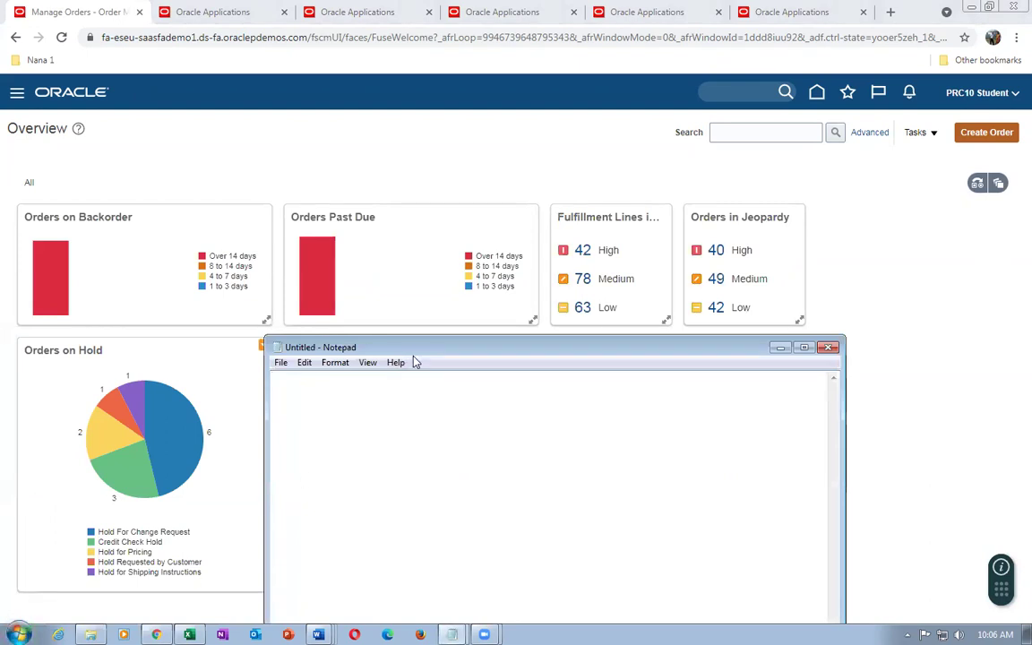
pyautogui.moveTo(417, 351); pyautogui.dragTo(554, 320)
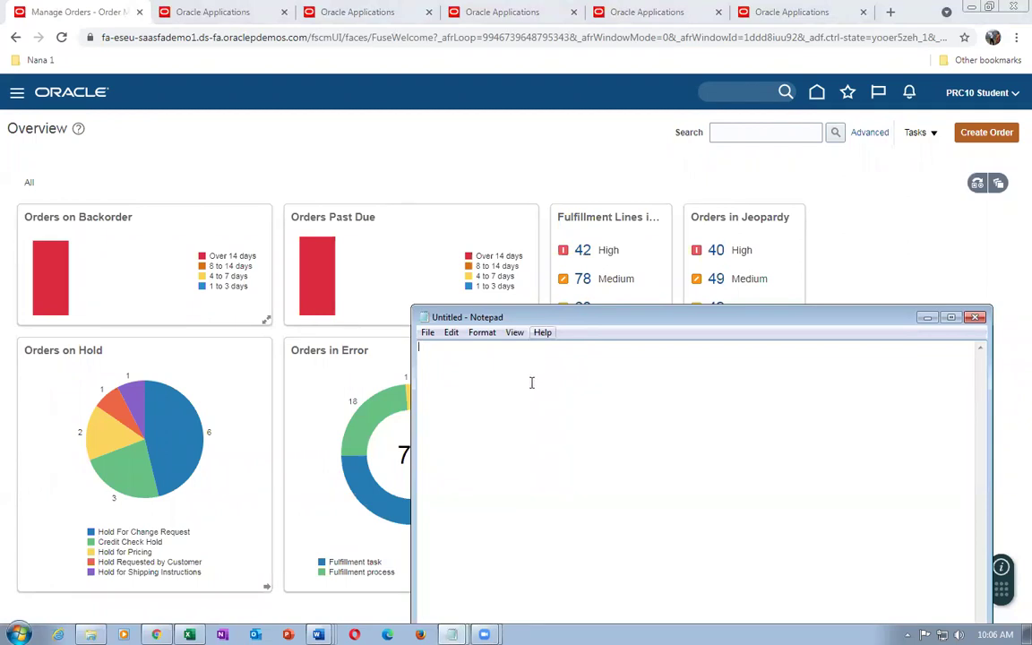
pyautogui.click(546, 120)
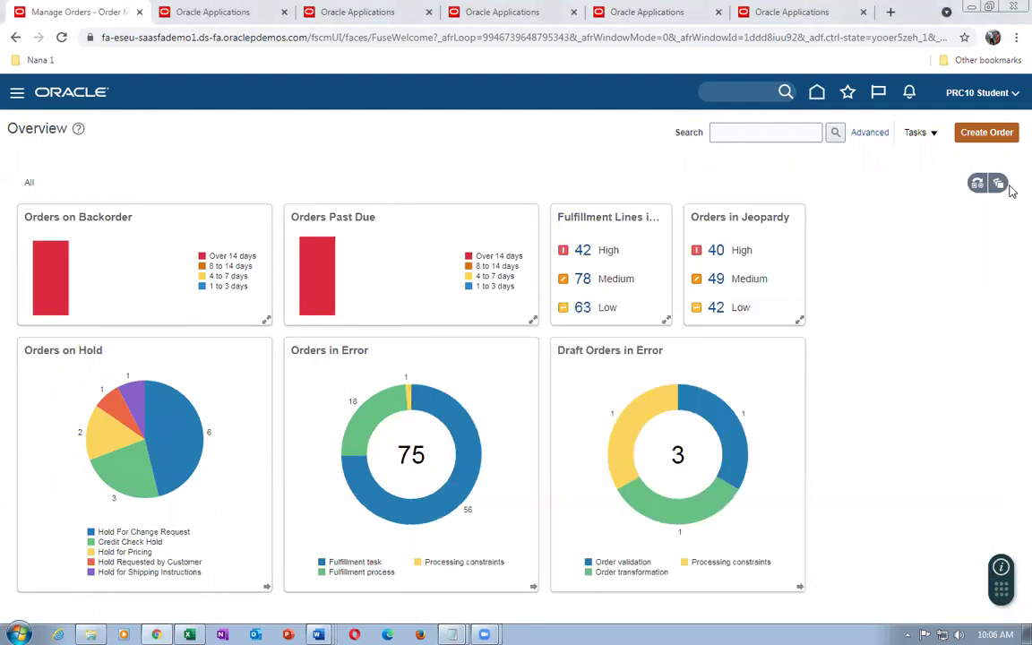
pyautogui.click(583, 280)
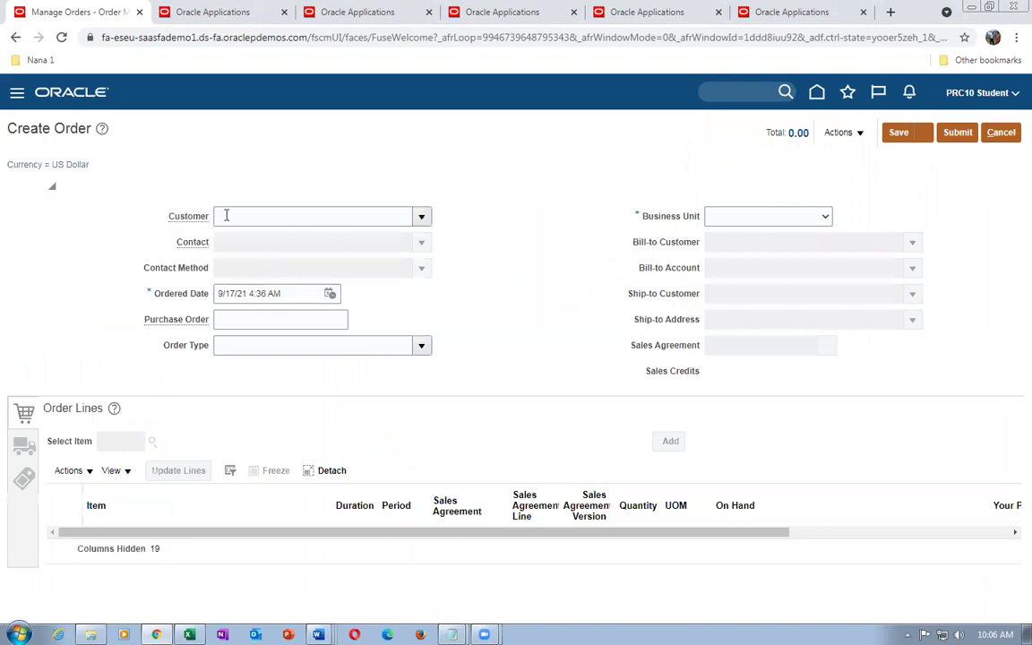
# Choose US1 Business Unit and customer Computer Service and Rentals for the new order
pyautogui.click(717, 216)
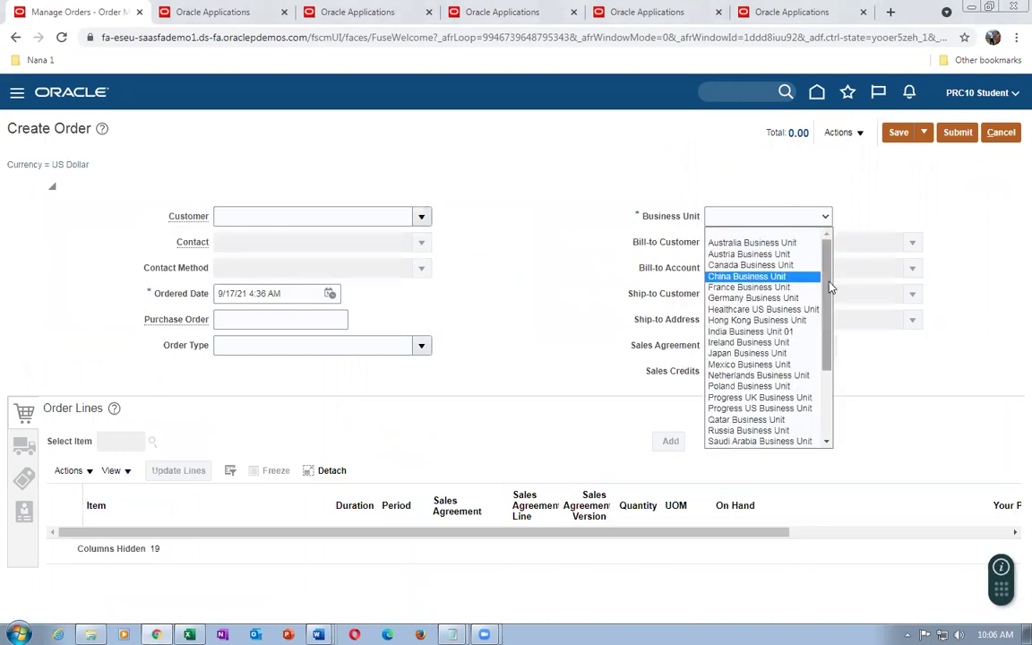
pyautogui.moveTo(830, 287); pyautogui.dragTo(836, 387)
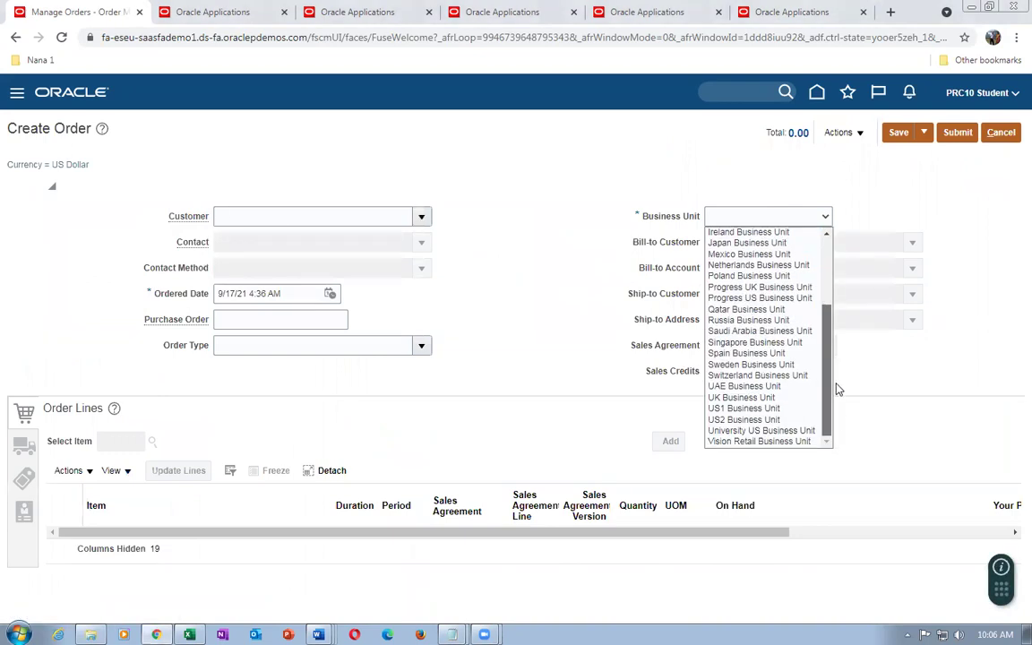
pyautogui.click(797, 419)
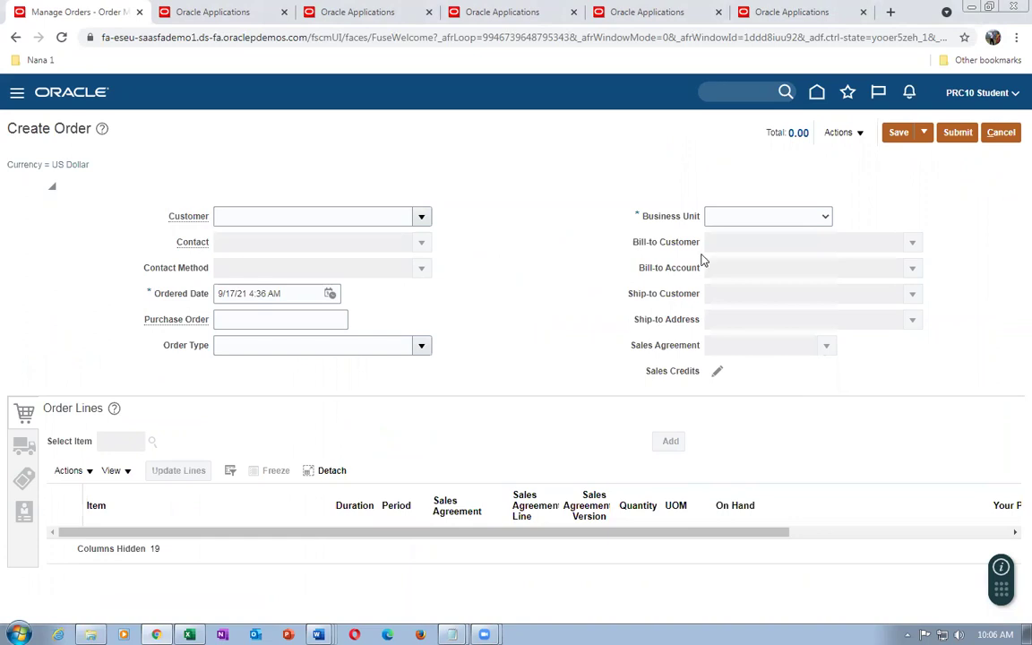
pyautogui.click(240, 215)
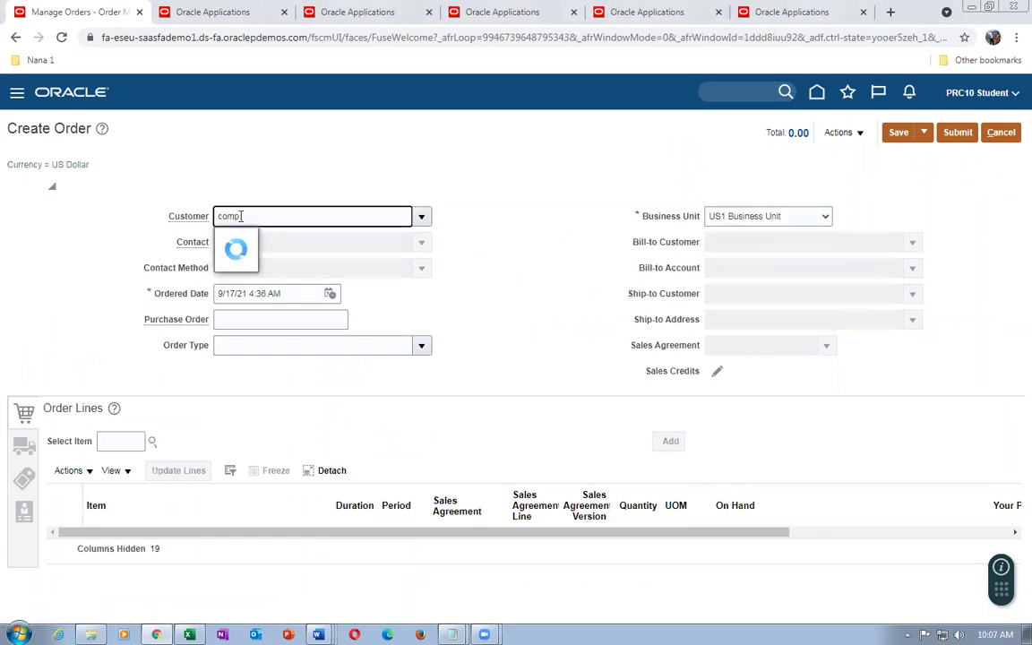
pyautogui.click(265, 240)
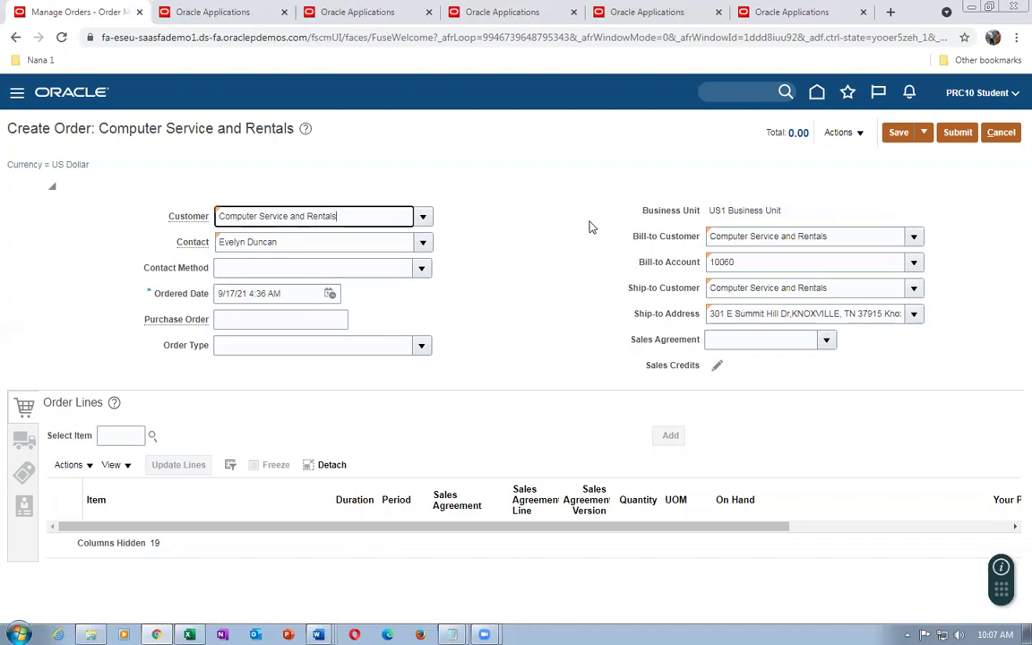
pyautogui.click(115, 436)
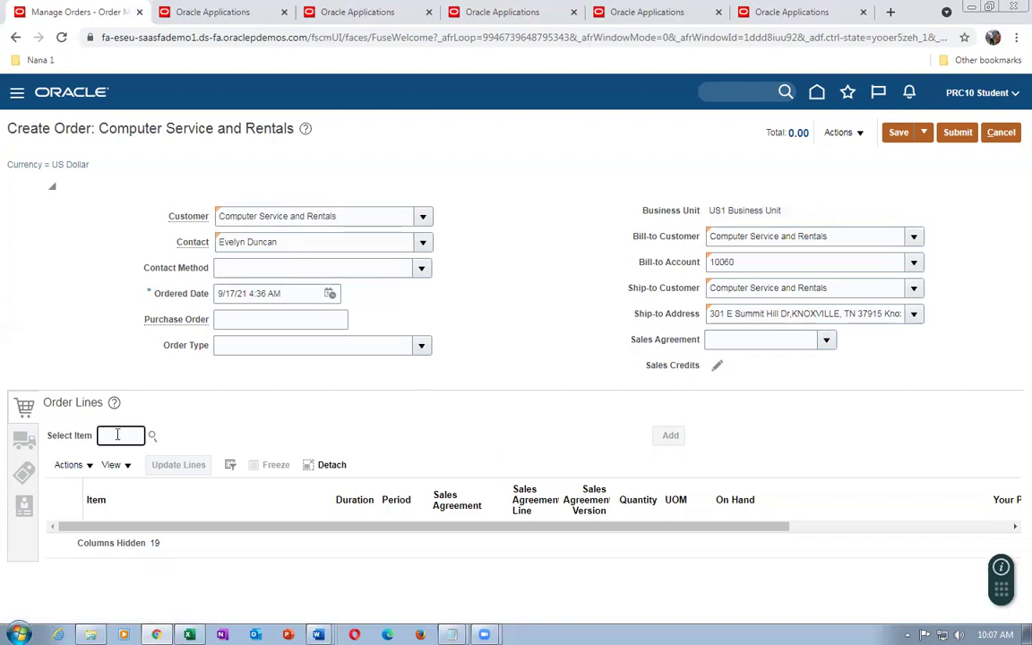
# Add item t01_B_to_B_Transfer at quantity 10 Ea, showing price 10 and amount 100.00
pyautogui.write('t01')
pyautogui.press('Tab')
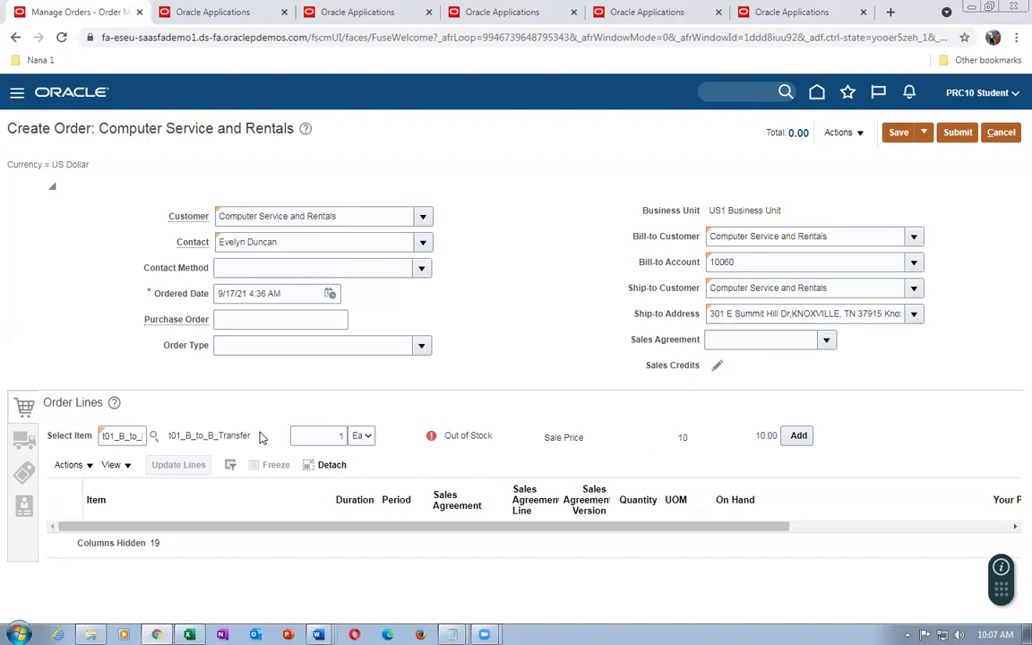
pyautogui.doubleClick(340, 436)
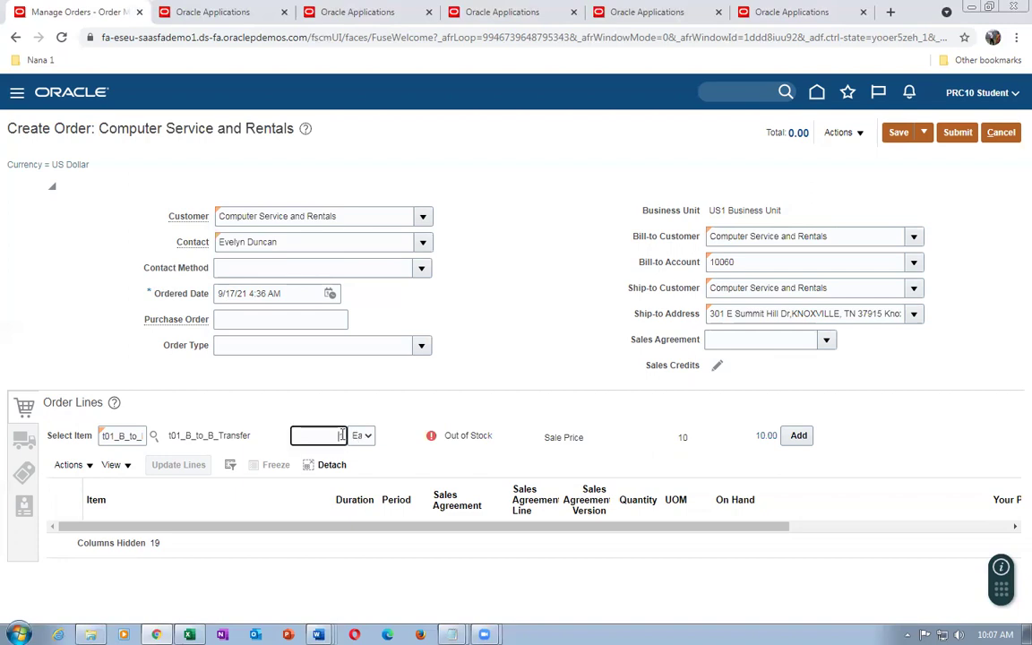
pyautogui.write('10')
pyautogui.press('Tab')
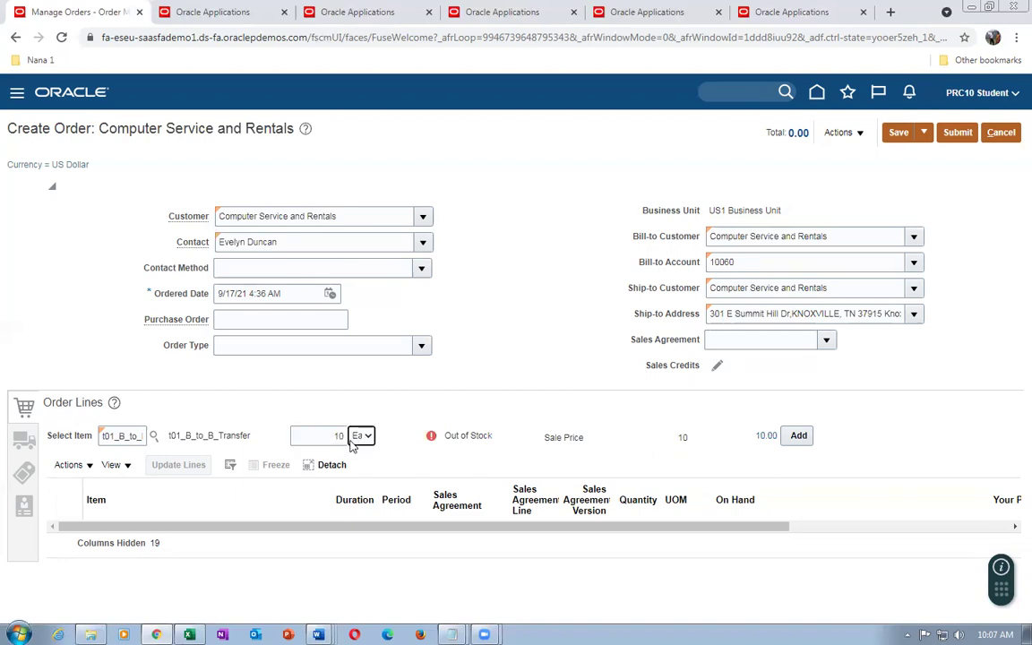
pyautogui.click(796, 436)
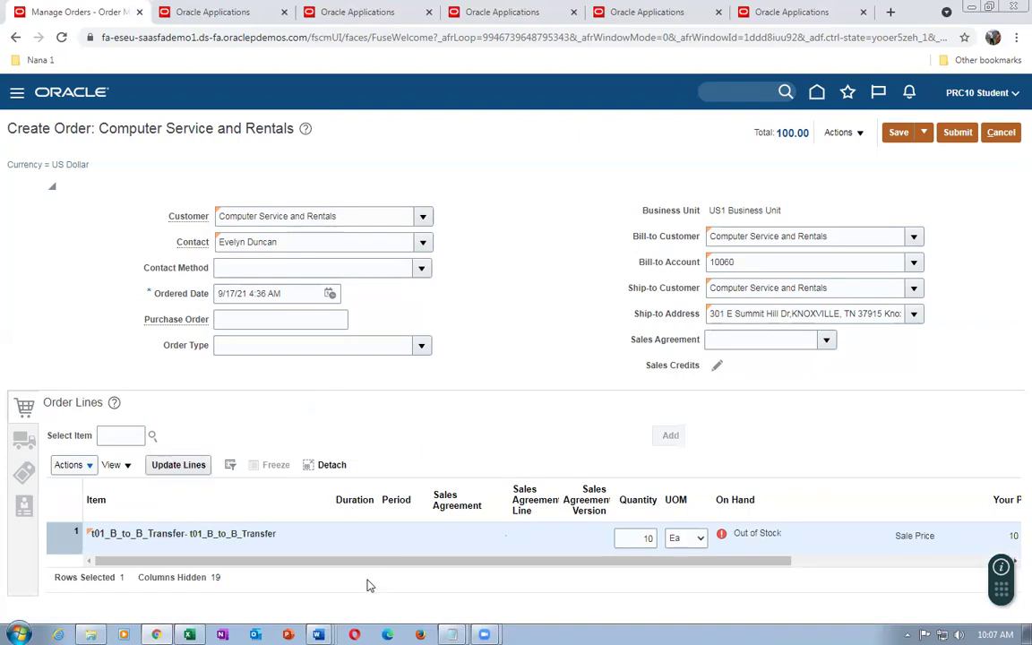
pyautogui.moveTo(363, 564); pyautogui.dragTo(449, 581)
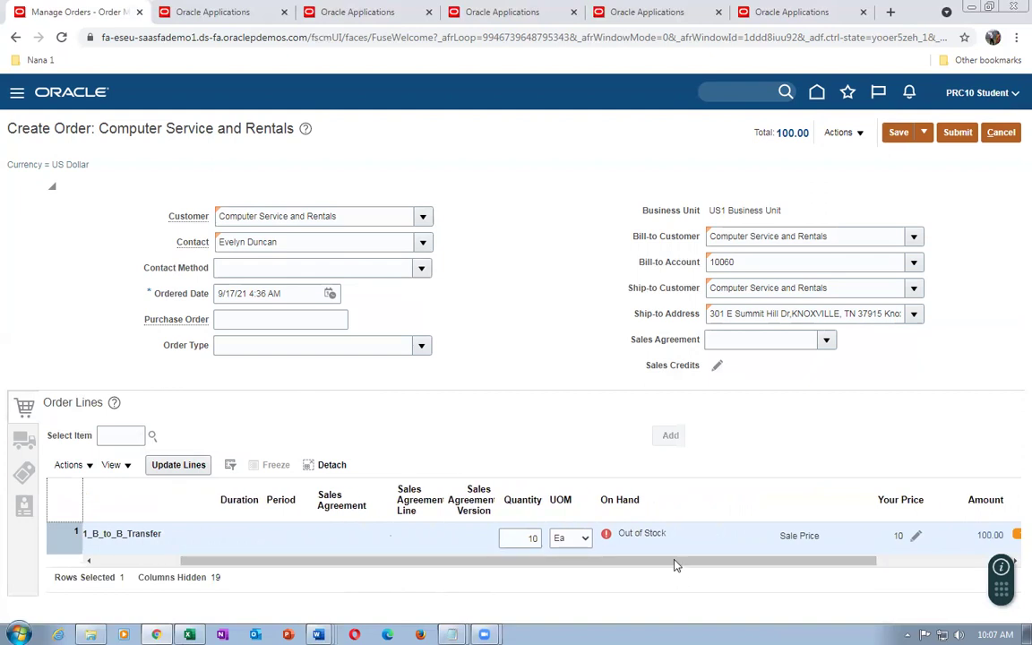
pyautogui.moveTo(555, 566); pyautogui.dragTo(607, 577)
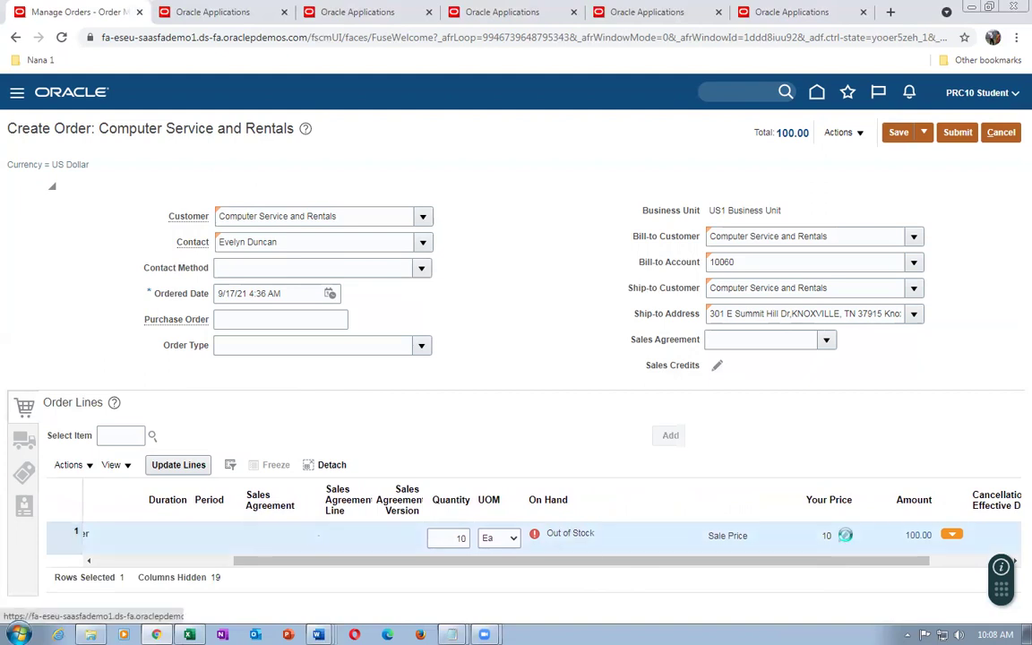
# Apply a 10 percent discount with reason Price match to line 1's price
pyautogui.click(845, 535)
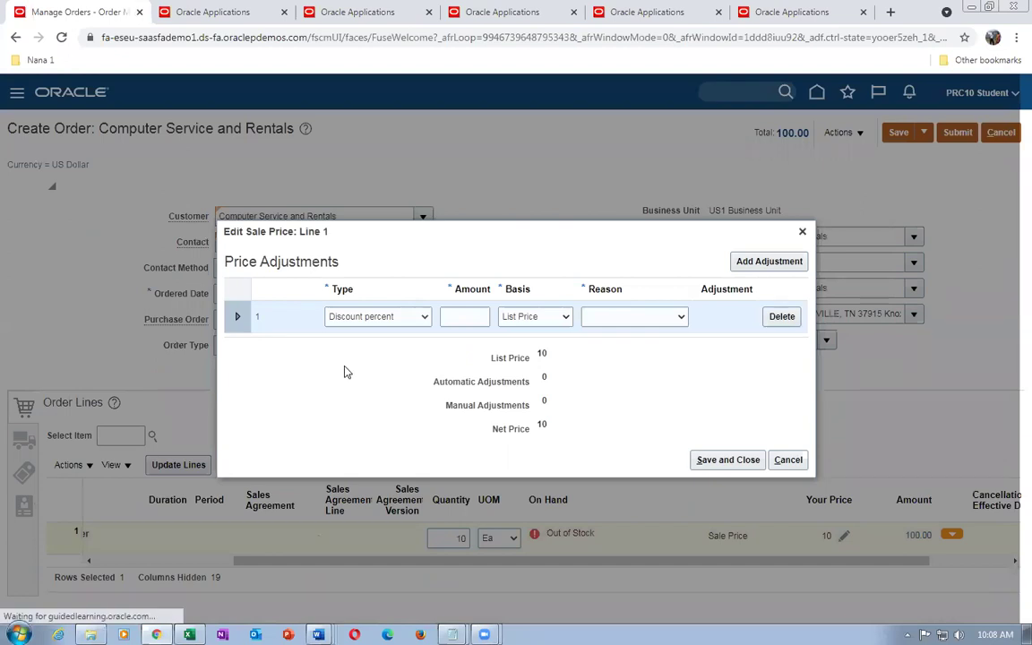
pyautogui.click(462, 316)
pyautogui.write('10')
pyautogui.press('Tab')
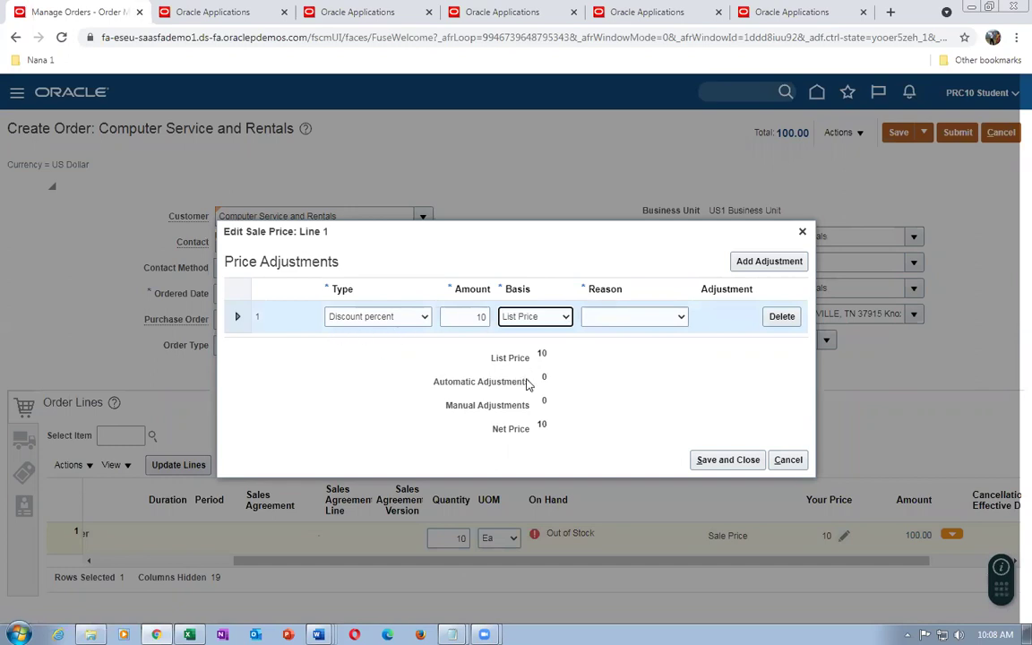
pyautogui.click(618, 319)
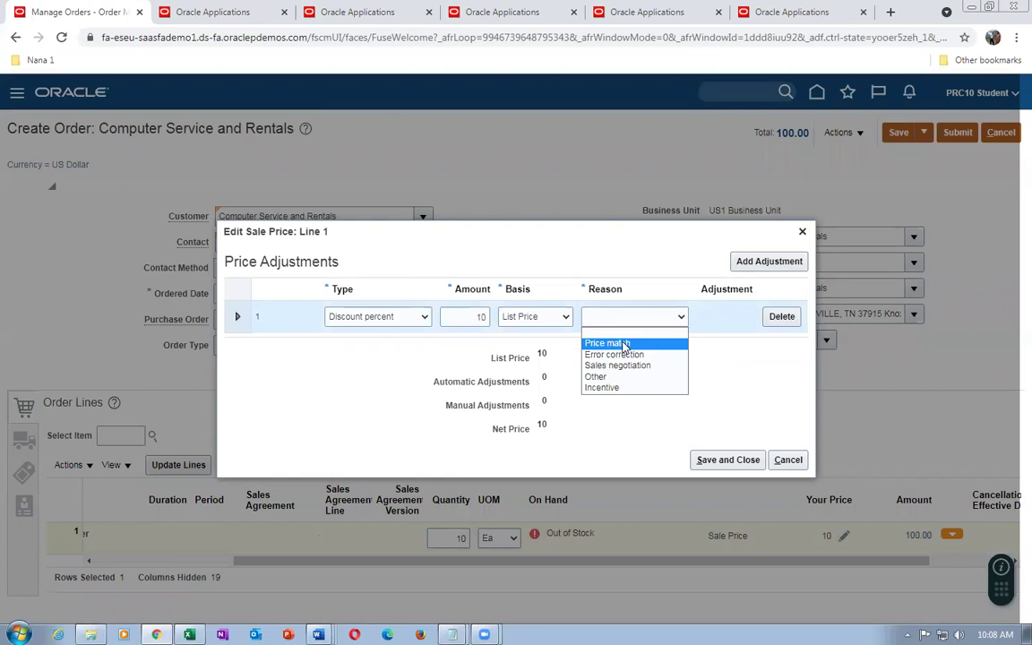
pyautogui.click(624, 344)
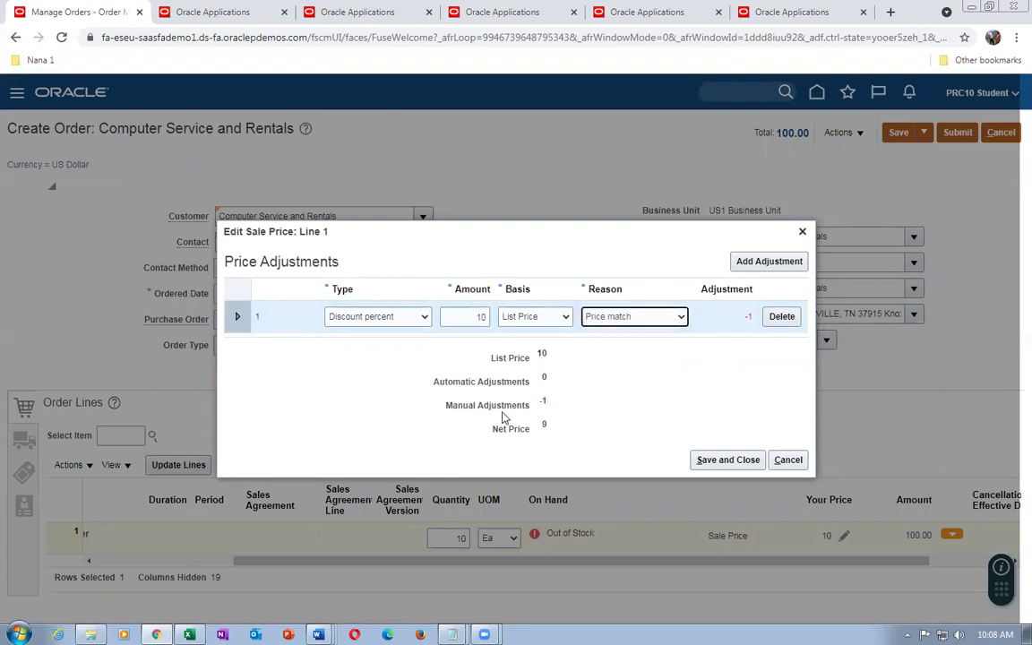
pyautogui.click(724, 457)
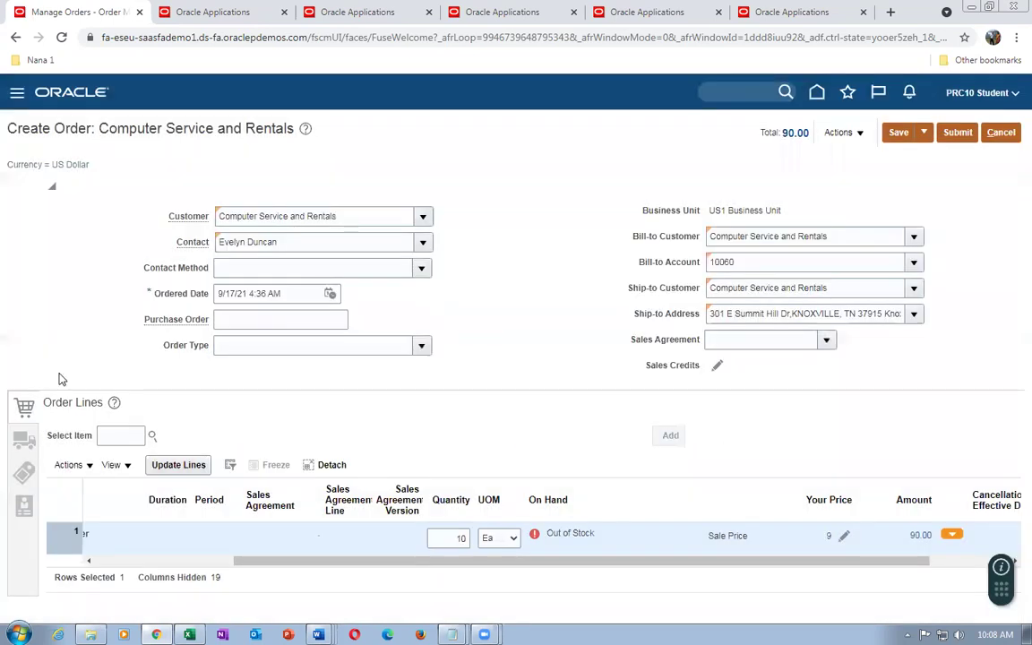
# Show the shipment's Supply details, leaving the Warehouse field blank
pyautogui.click(24, 440)
pyautogui.click(163, 443)
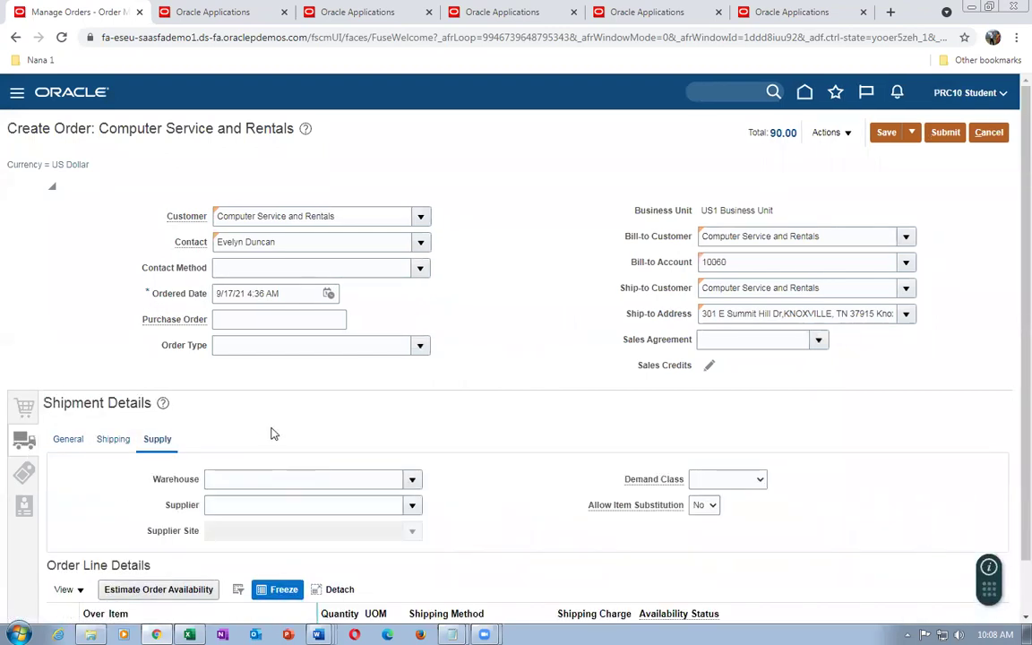
pyautogui.click(251, 479)
pyautogui.click(512, 420)
pyautogui.click(261, 481)
pyautogui.click(459, 353)
# Submit the sales order and acknowledge the submission confirmation
pyautogui.click(948, 133)
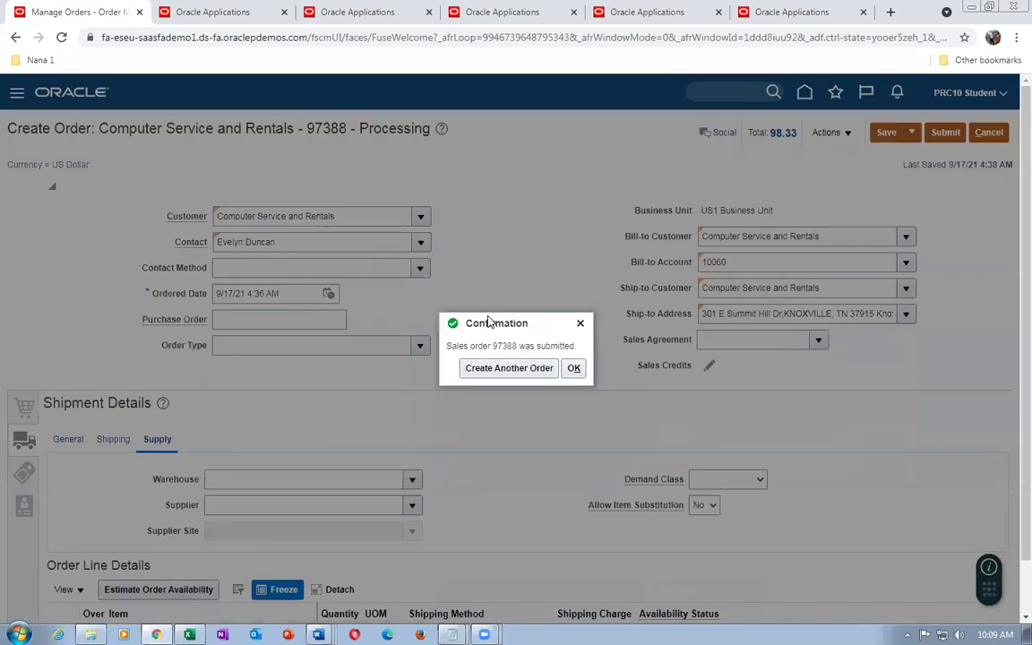
pyautogui.click(574, 368)
# Close the older Notepad without saving and label the order number 'so number'
pyautogui.moveTo(452, 632)
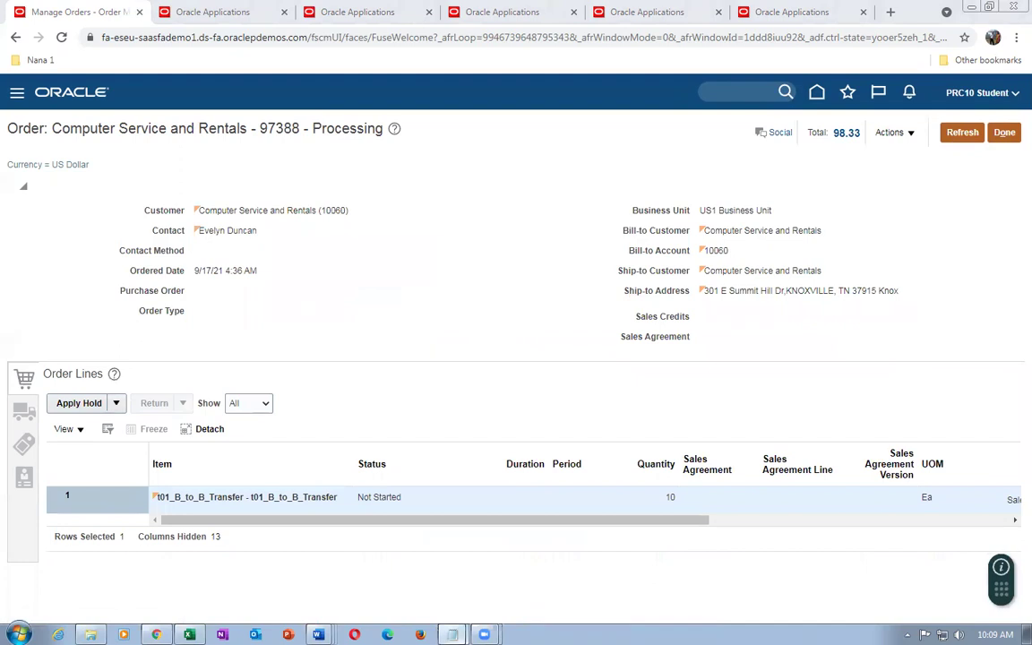
pyautogui.hotkey('alt', 'Tab')
pyautogui.write('9')
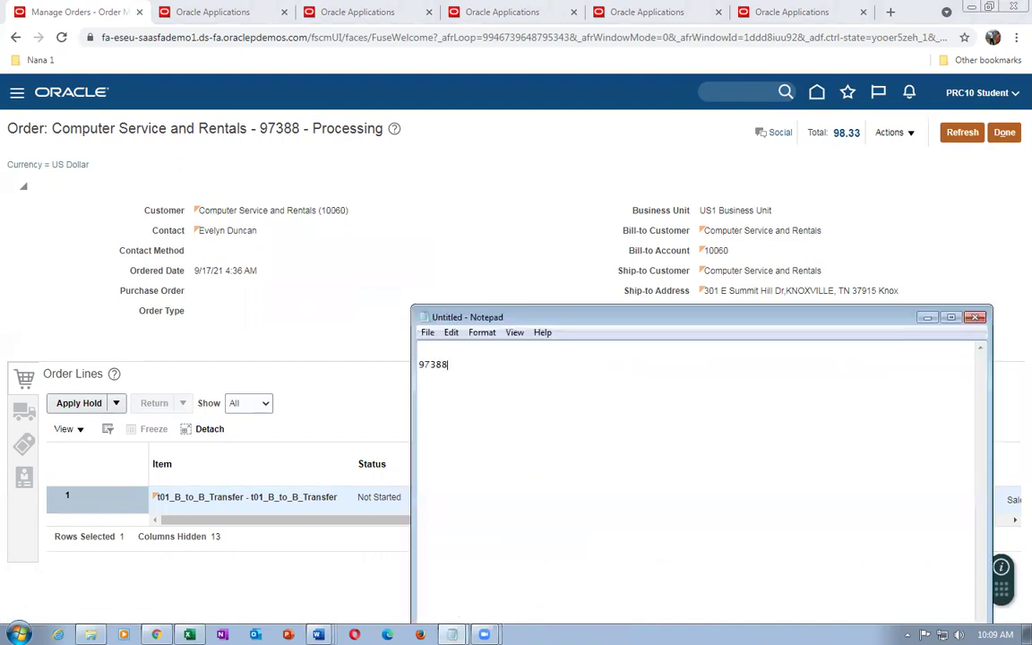
pyautogui.hotkey('alt', 'Tab')
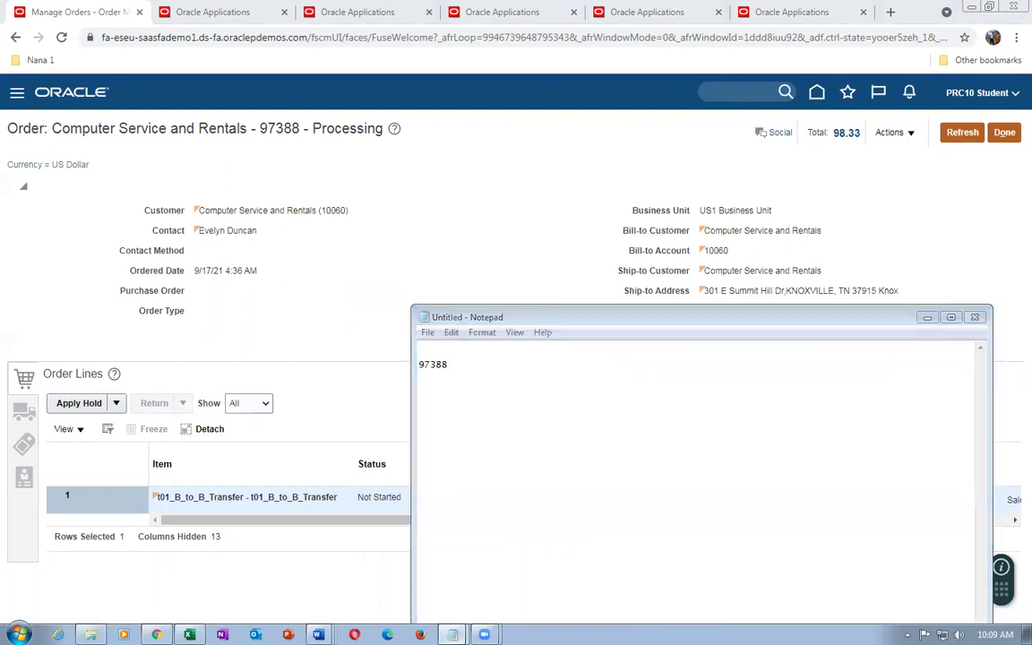
pyautogui.hotkey('alt', 'Tab')
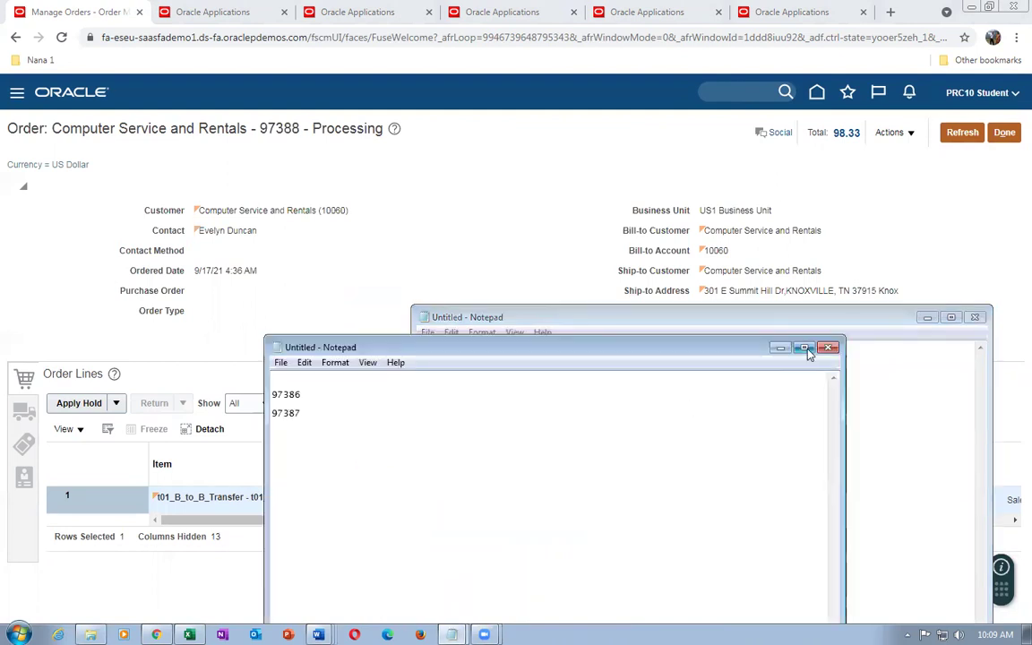
pyautogui.click(828, 347)
pyautogui.click(541, 321)
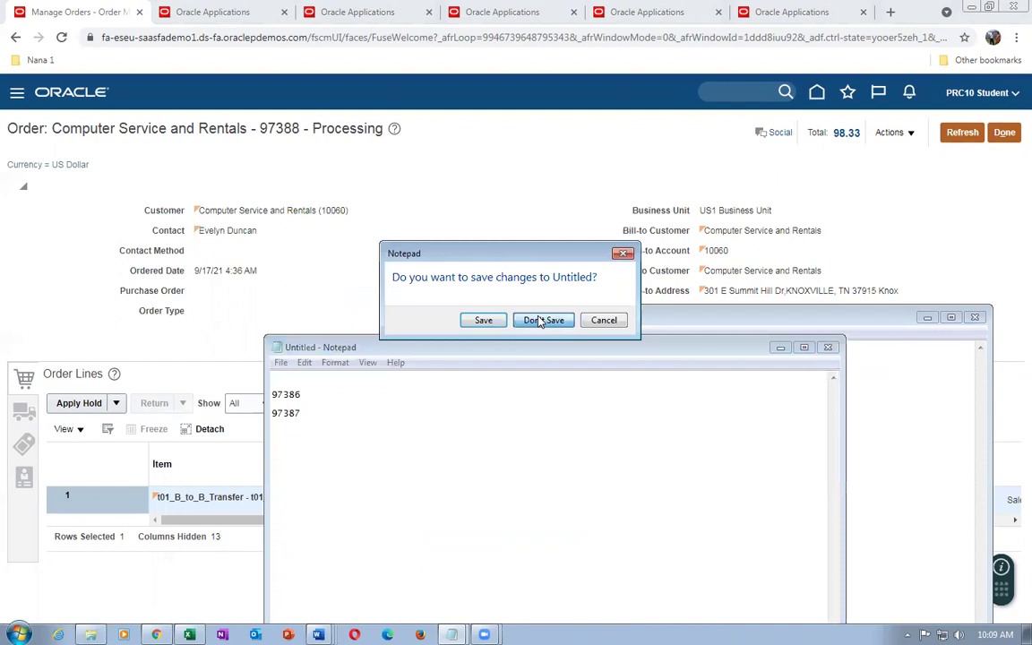
pyautogui.write('so number 97388')
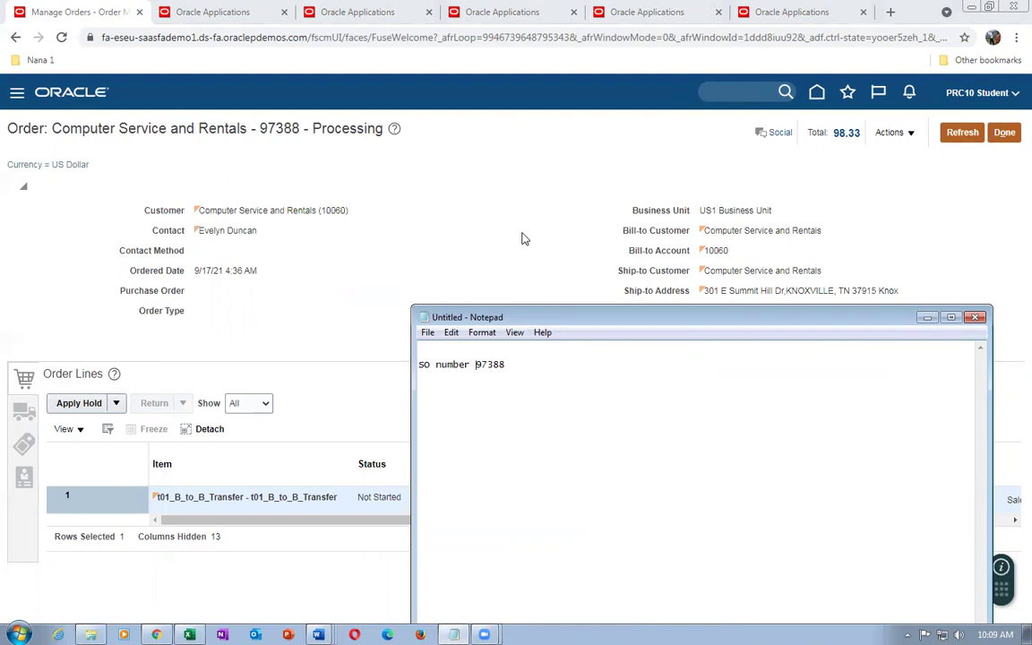
pyautogui.click(517, 237)
# Switch to Fulfillment View and open the line's Orchestration Process Number
pyautogui.click(891, 132)
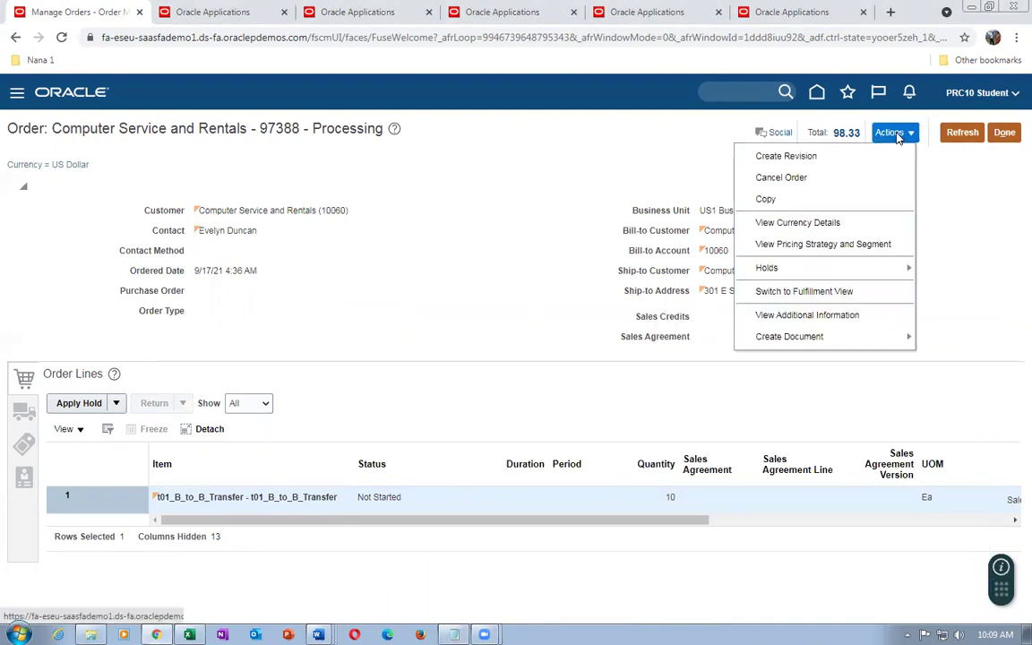
pyautogui.click(846, 292)
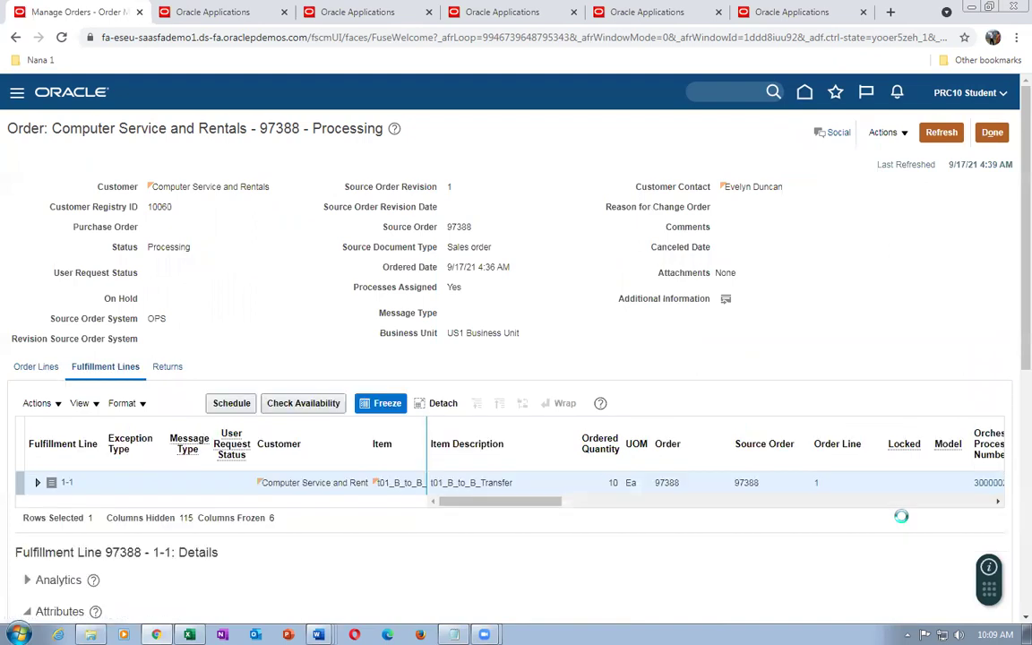
pyautogui.click(979, 484)
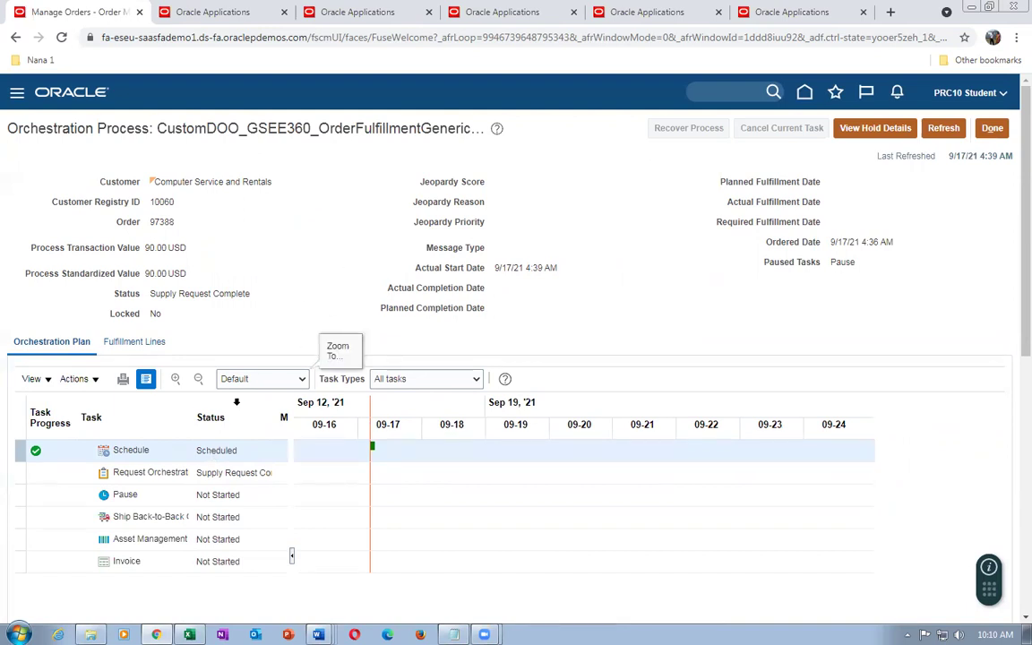
# Refresh the process, check that the Ship Back-to-Back task reads Awaiting Shipping, and view its fulfillment lines
pyautogui.click(941, 128)
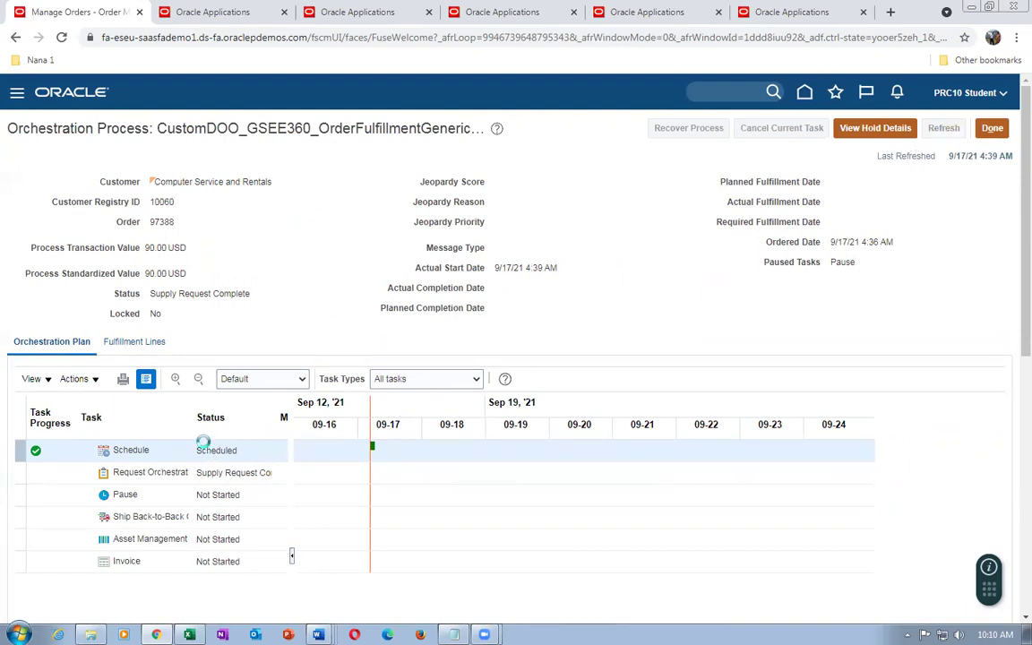
pyautogui.moveTo(189, 417); pyautogui.dragTo(329, 394)
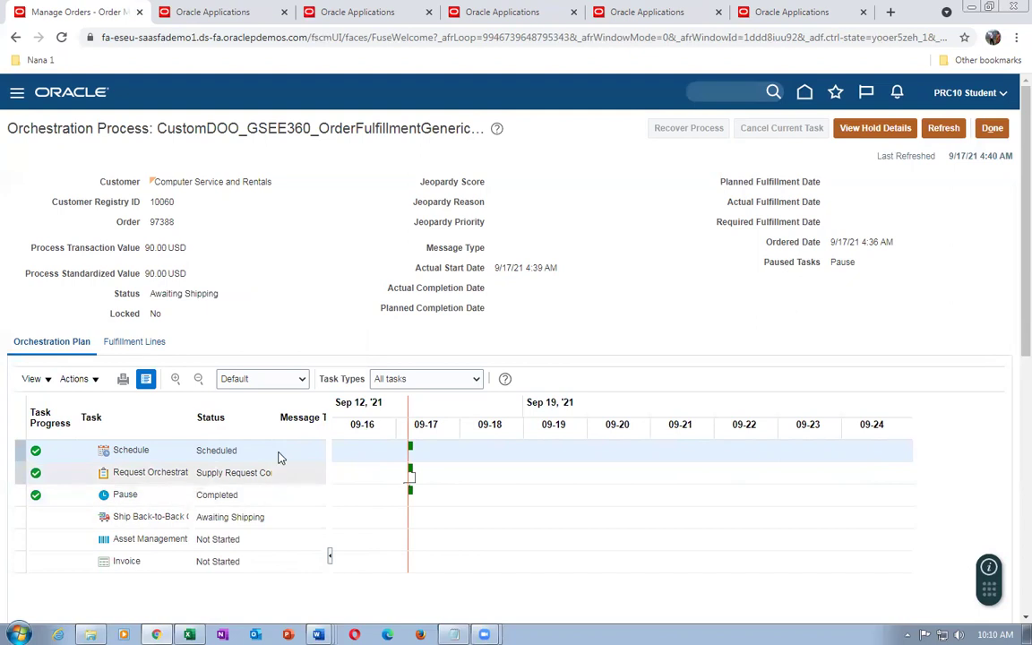
pyautogui.moveTo(273, 429); pyautogui.dragTo(313, 535)
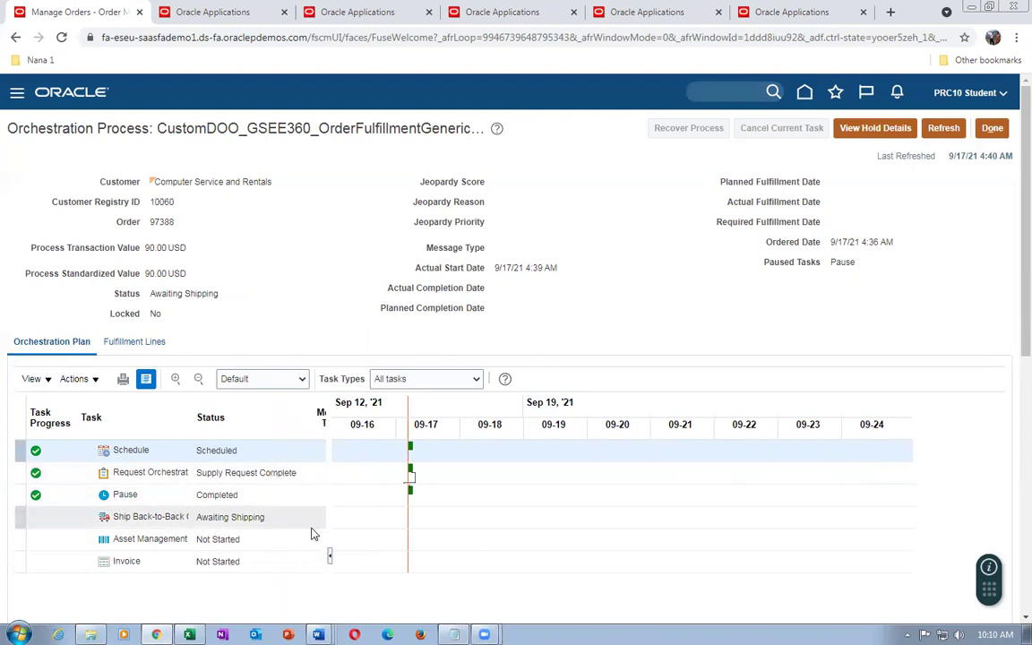
pyautogui.click(254, 516)
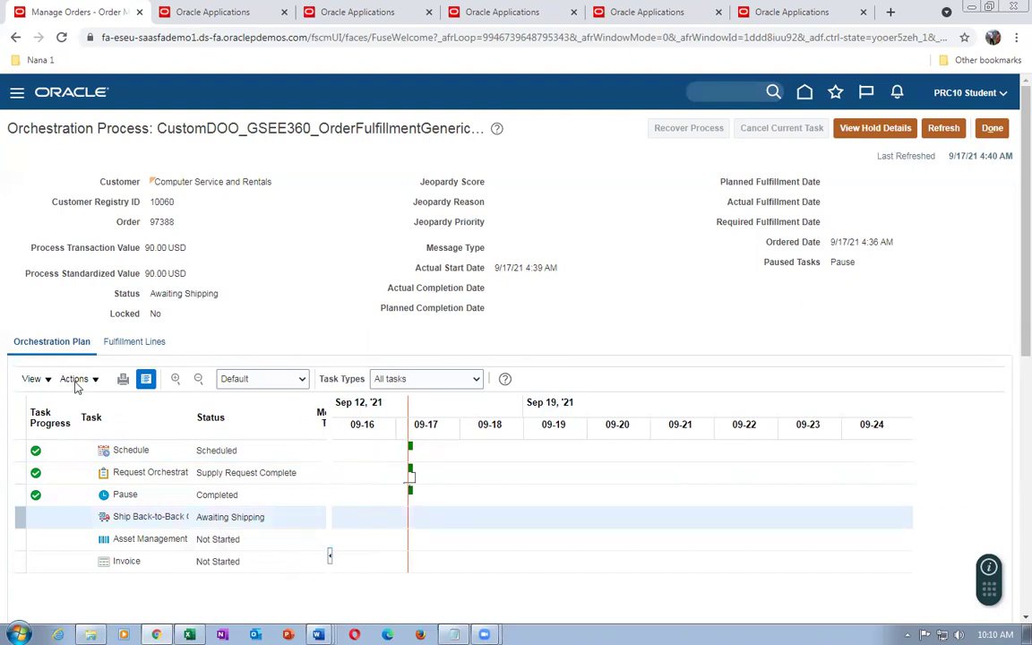
pyautogui.click(133, 341)
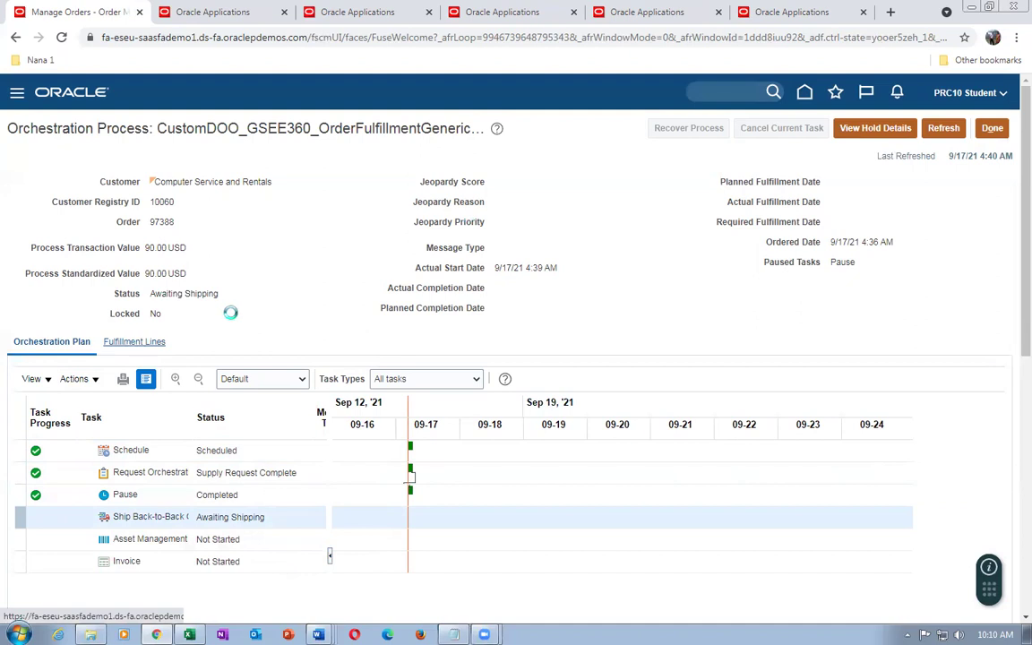
# Highlight the full supply order number in the Back-to-Back section, which shows Awaiting supply
pyautogui.scroll(-5, 220, 337)
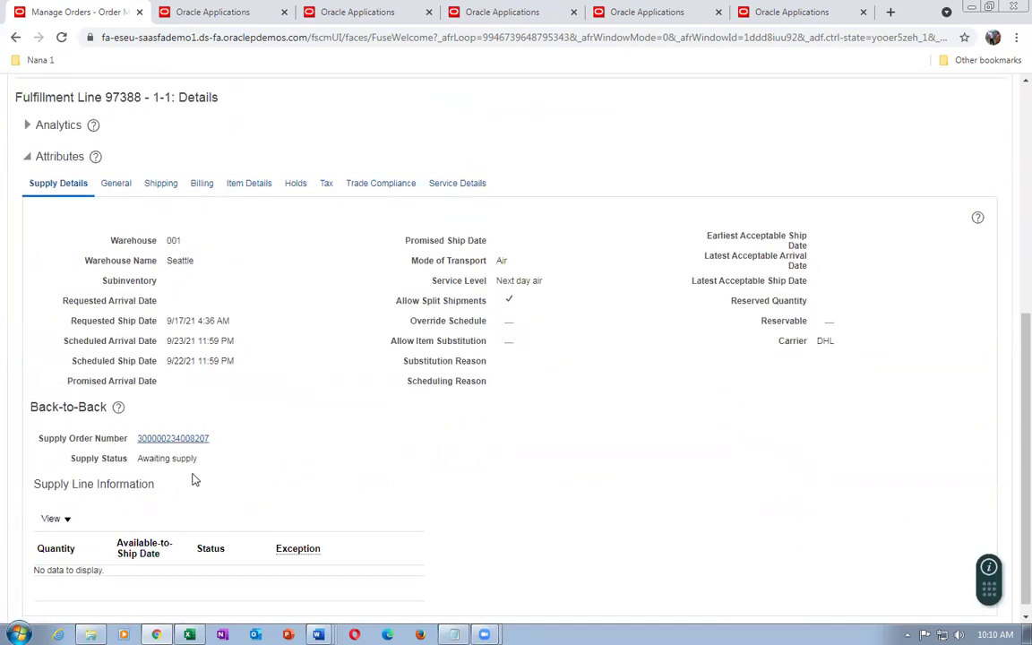
pyautogui.moveTo(212, 445); pyautogui.dragTo(134, 443)
pyautogui.click(135, 443)
pyautogui.moveTo(215, 441); pyautogui.dragTo(191, 437)
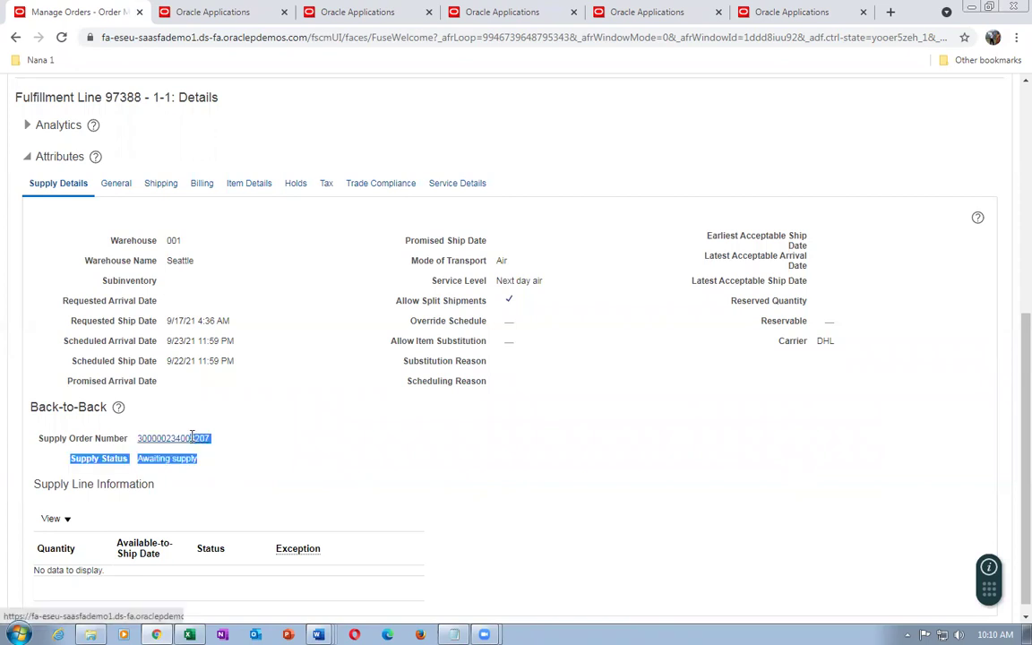
pyautogui.click(138, 457)
pyautogui.moveTo(139, 443); pyautogui.dragTo(207, 450)
pyautogui.hotkey('ctrl', 'c')
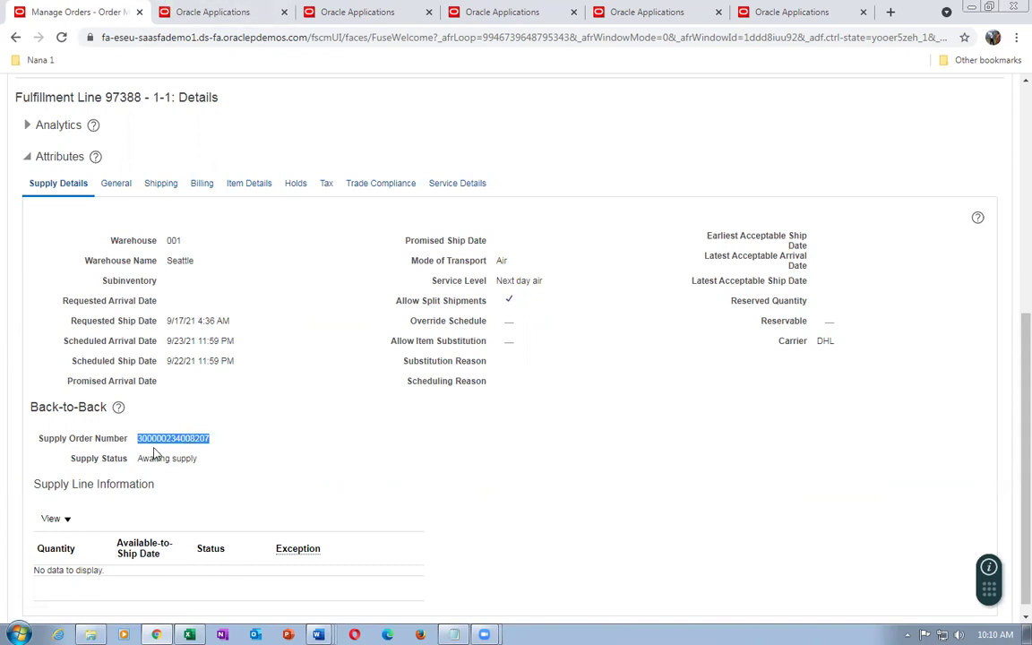
# Go from the applications home page to Supply Orchestration's Manage Supply Lines page
pyautogui.click(208, 15)
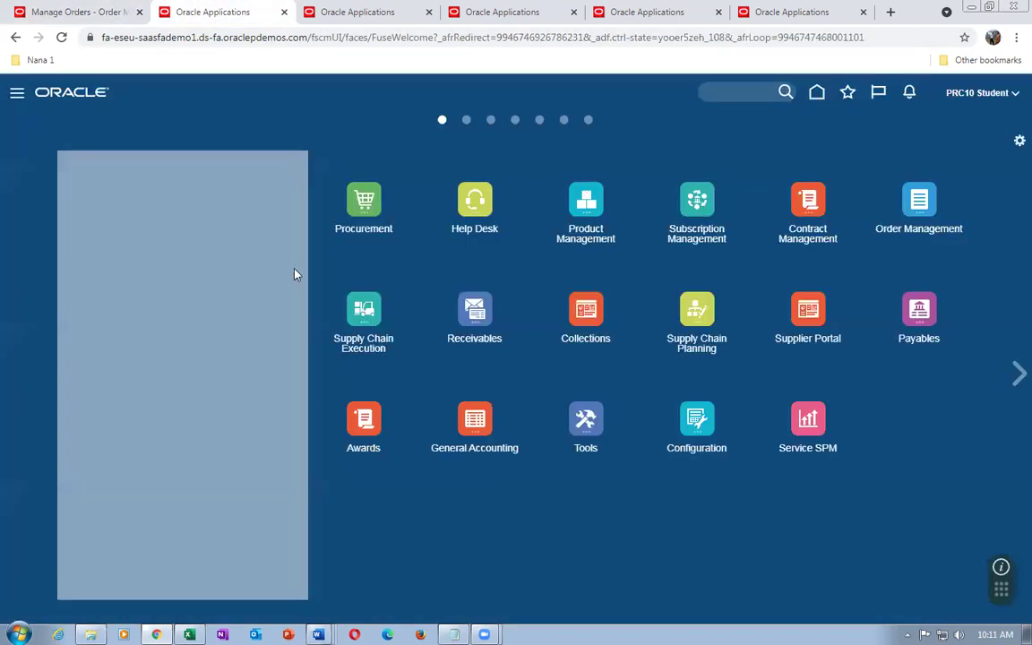
pyautogui.click(358, 306)
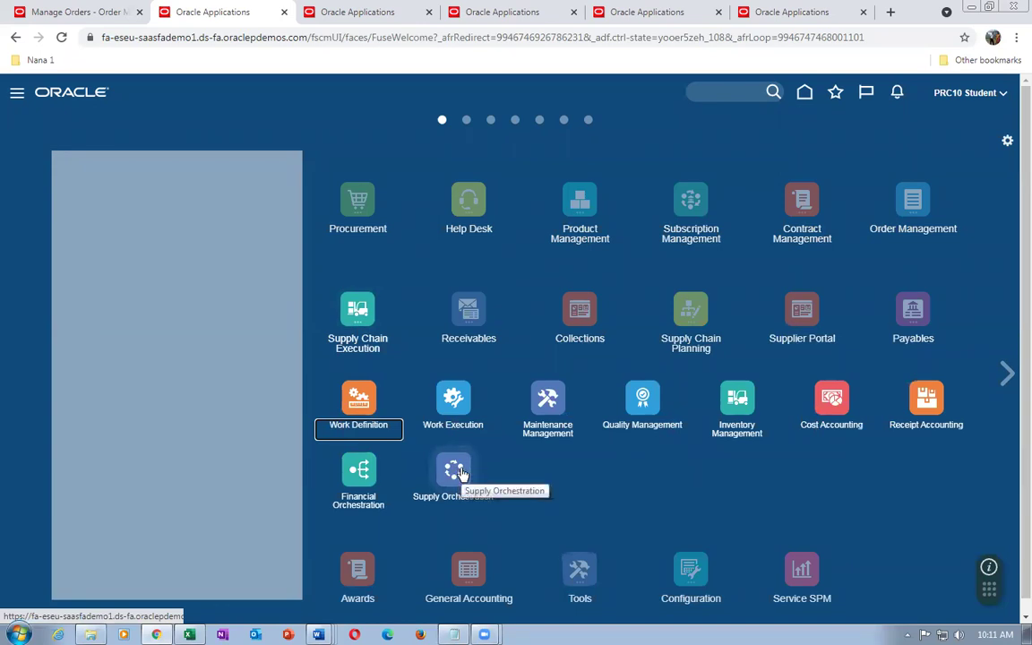
pyautogui.click(455, 471)
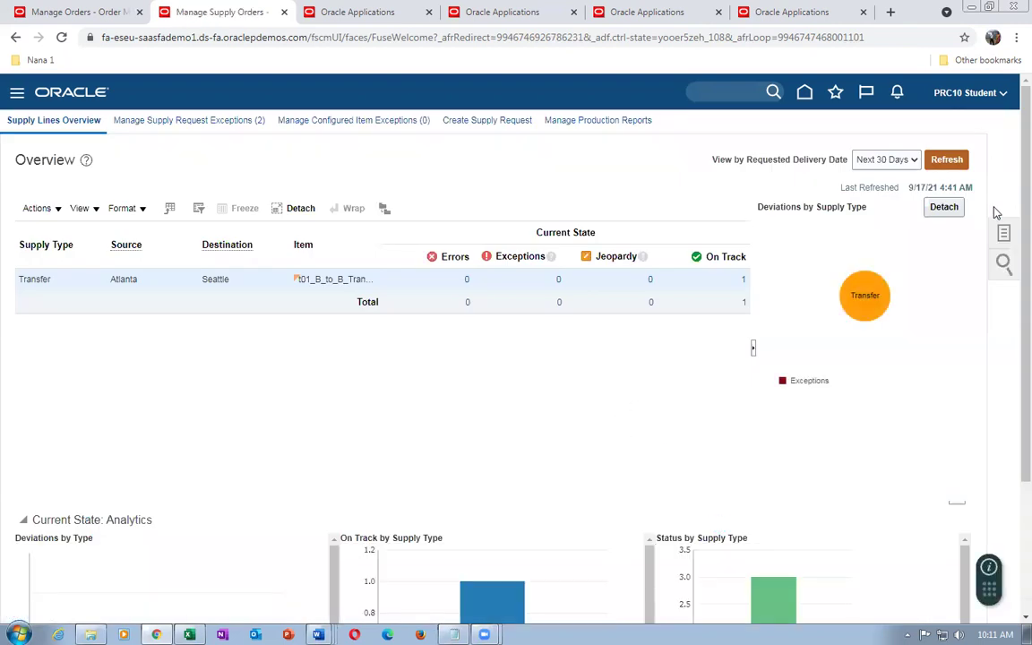
pyautogui.click(1004, 233)
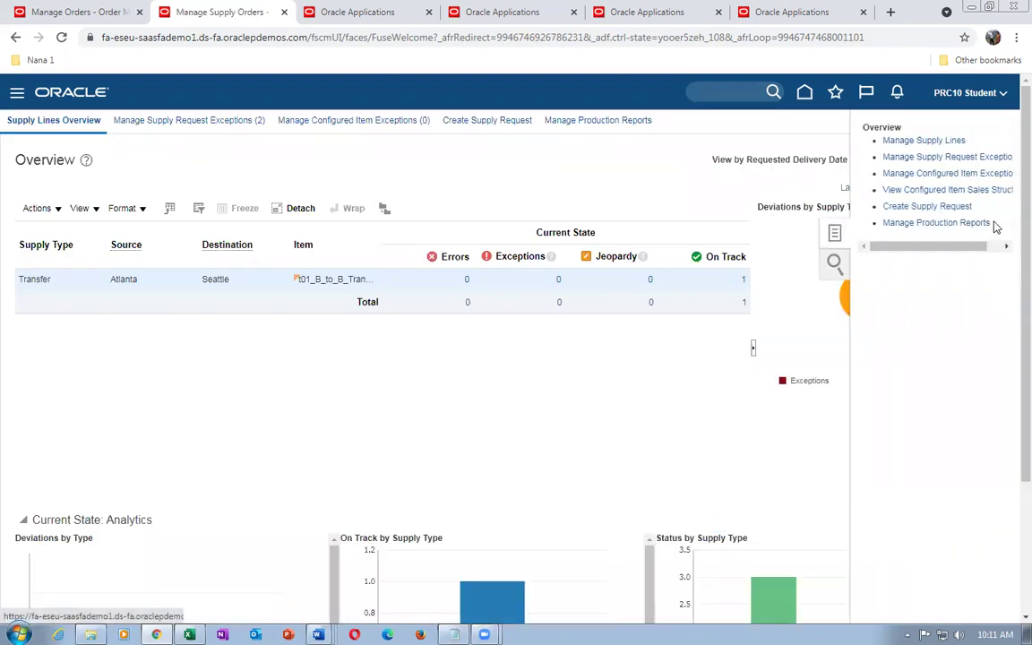
pyautogui.click(940, 140)
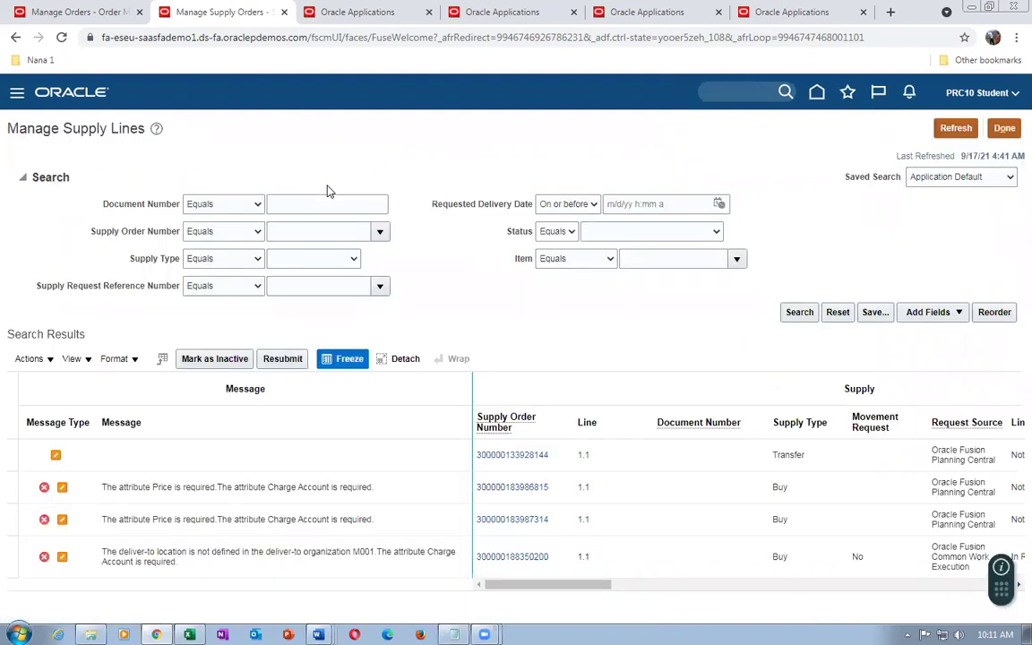
pyautogui.click(323, 232)
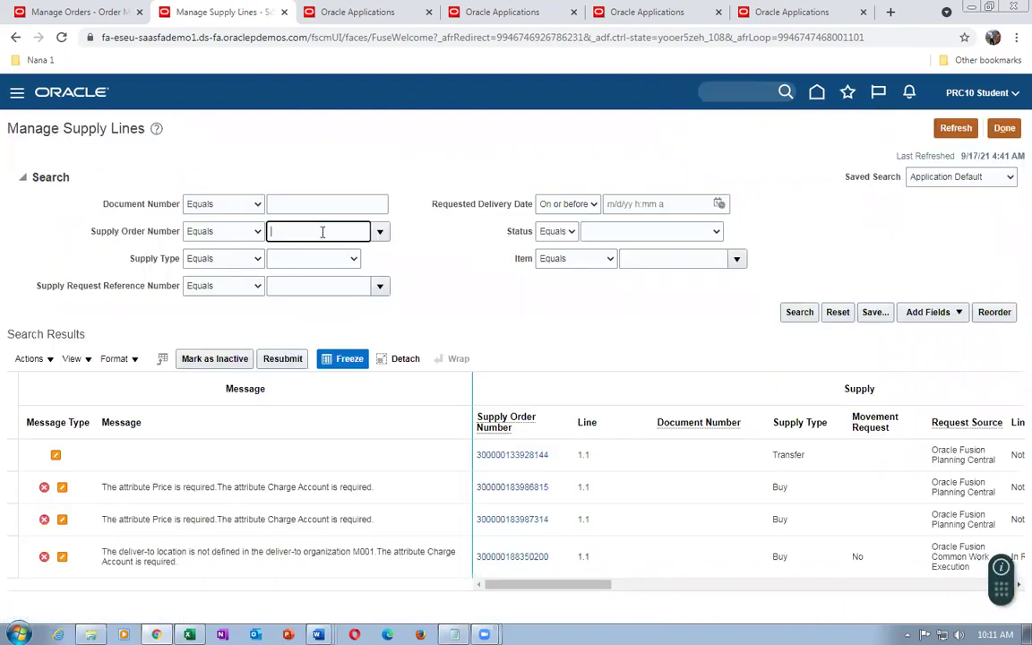
pyautogui.hotkey('ctrl', 'v')
pyautogui.click(390, 271)
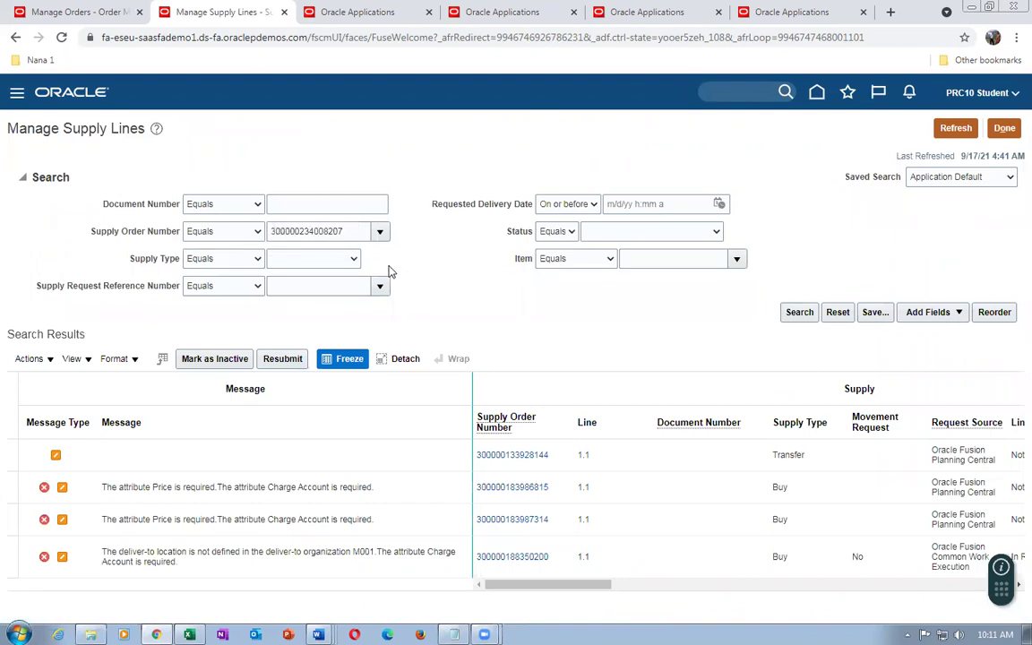
pyautogui.click(812, 315)
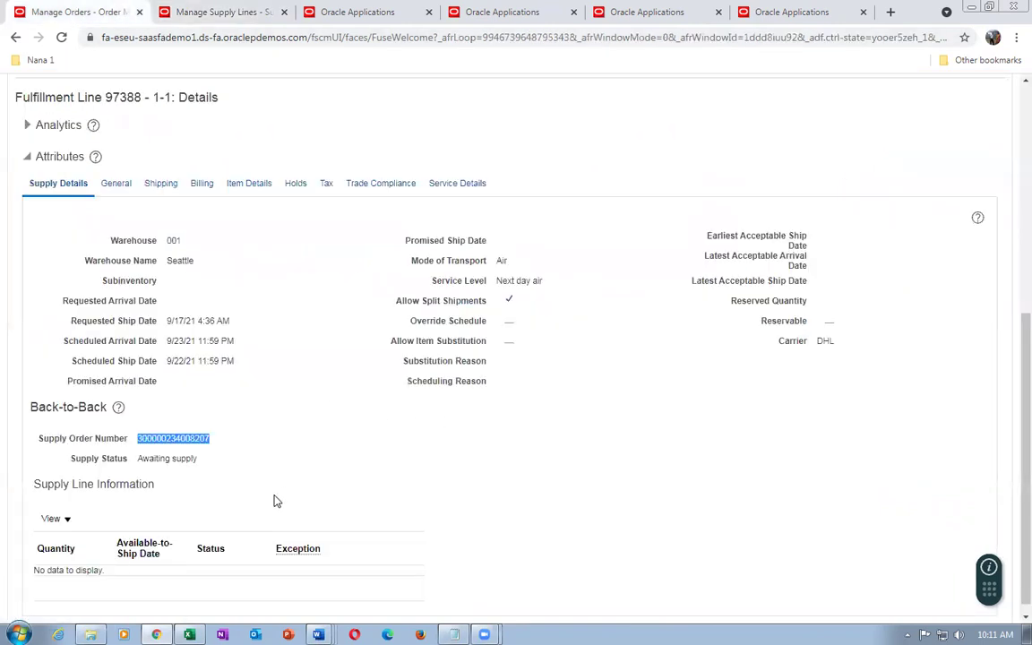
pyautogui.click(246, 453)
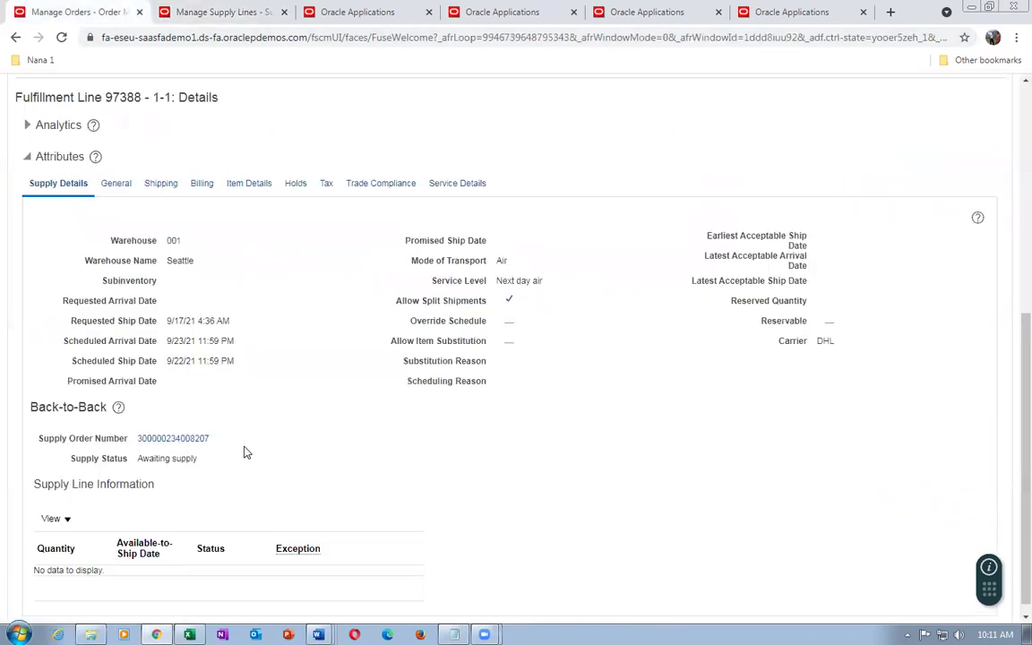
pyautogui.click(231, 12)
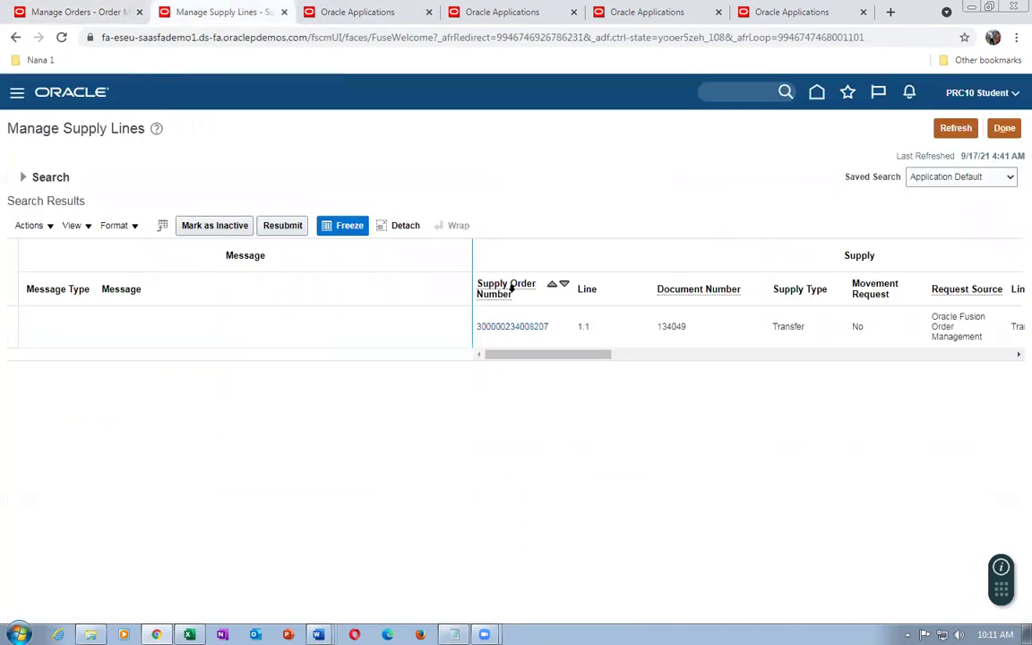
pyautogui.click(528, 331)
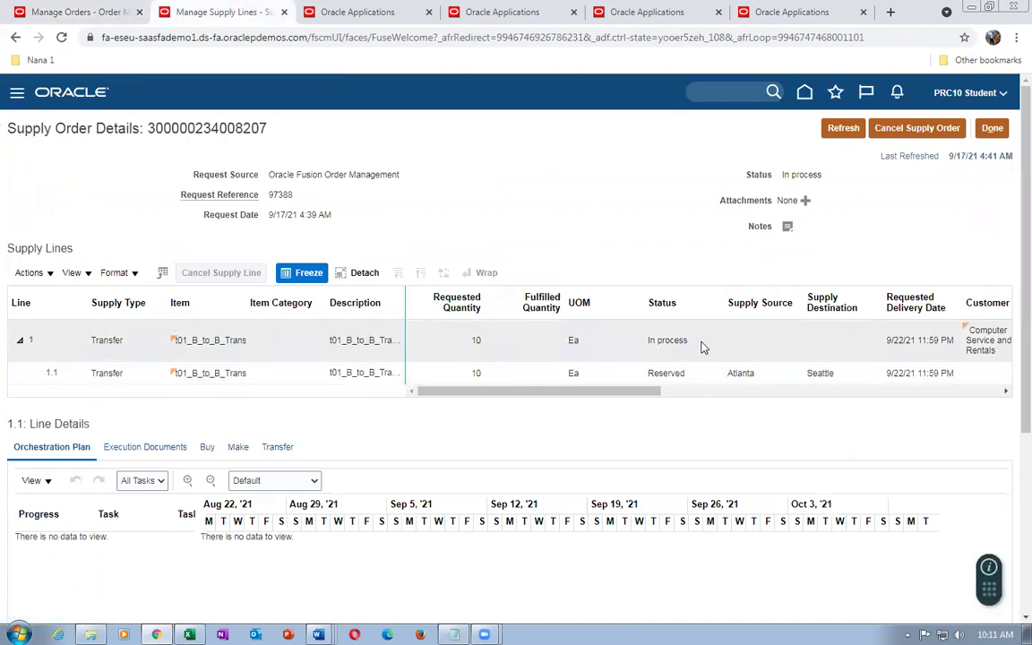
pyautogui.click(609, 376)
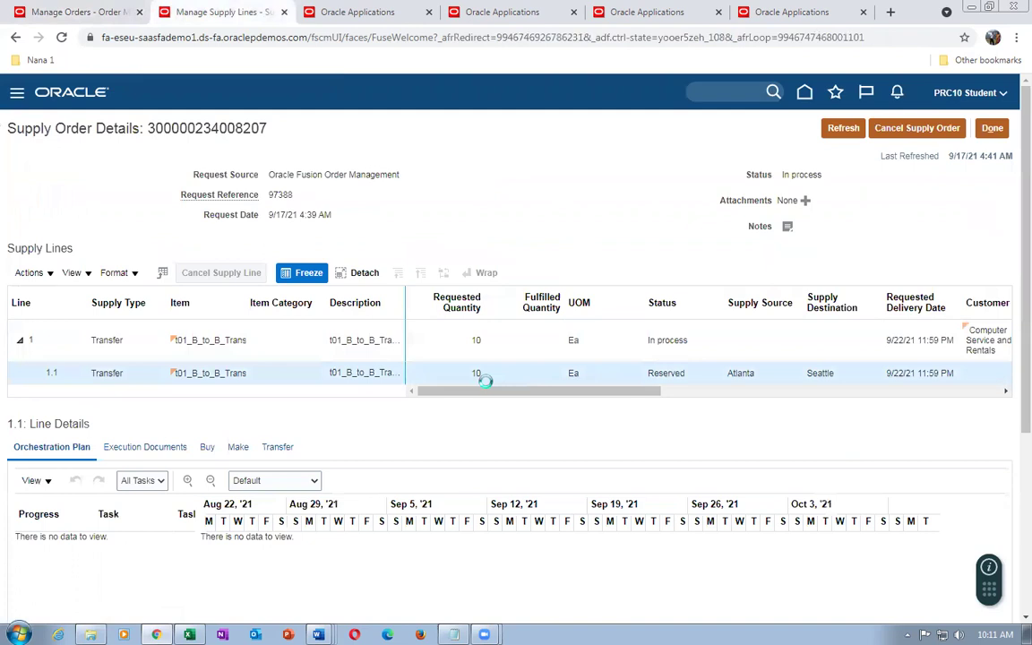
pyautogui.moveTo(481, 391)
pyautogui.mouseDown()
pyautogui.moveTo(657, 419)
pyautogui.moveTo(839, 421)
pyautogui.moveTo(477, 413)
pyautogui.mouseUp()
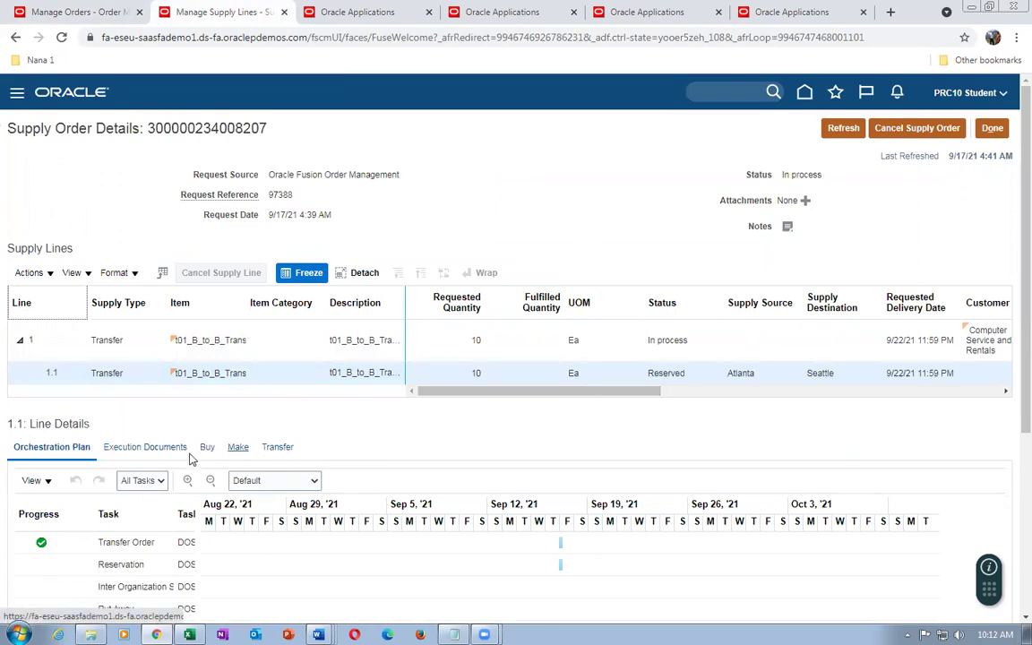
pyautogui.click(278, 450)
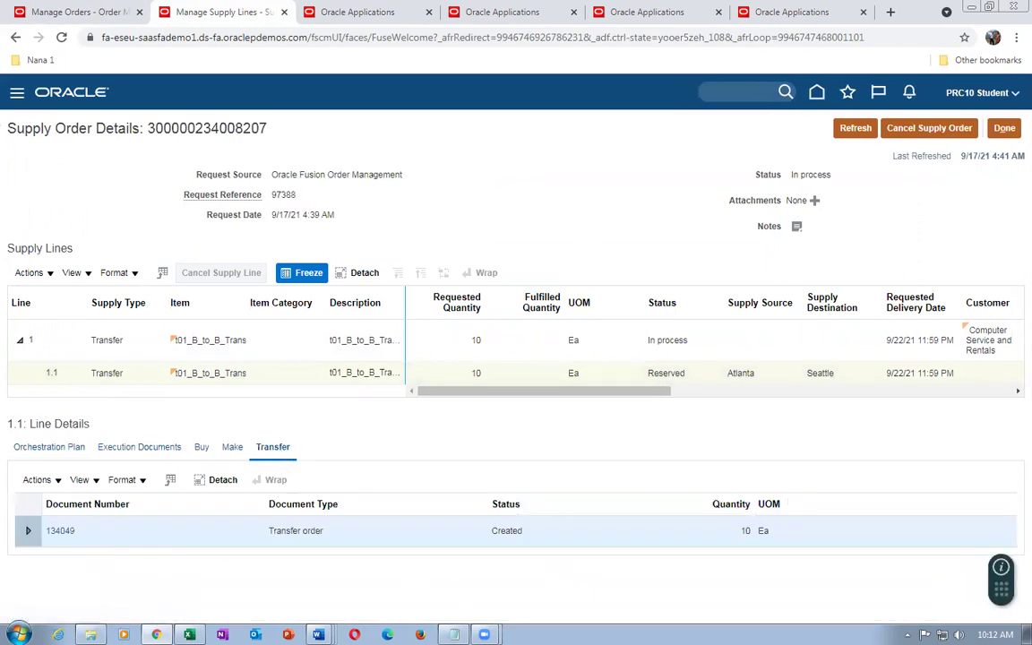
pyautogui.click(454, 635)
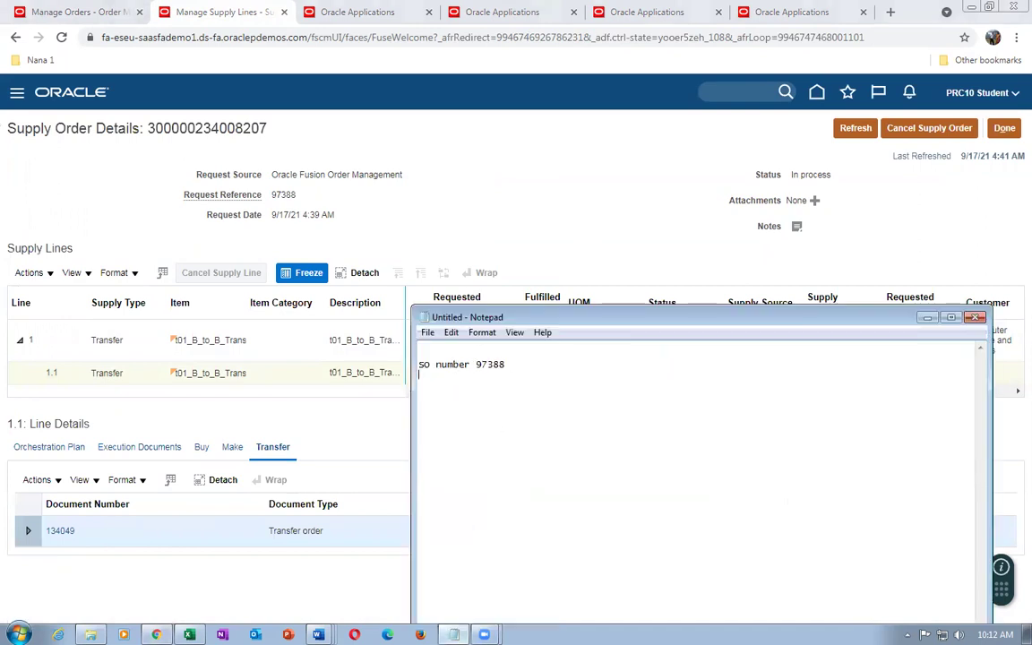
# Note transfer order 134049 in Notepad, then review line 1.1's execution documents
pyautogui.write('Transfer order  134049')
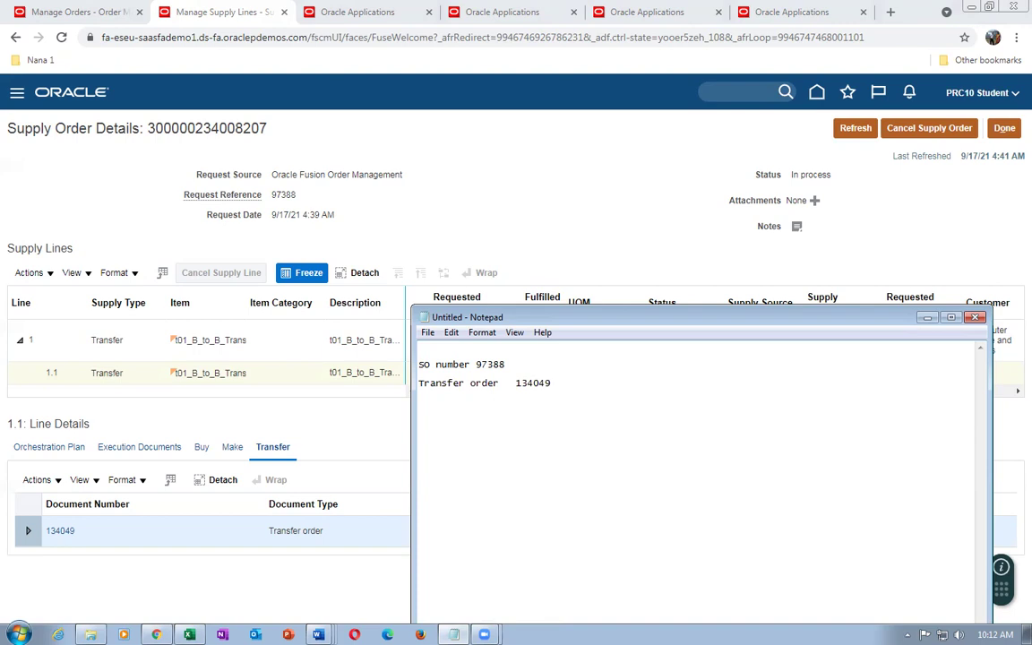
pyautogui.click(565, 224)
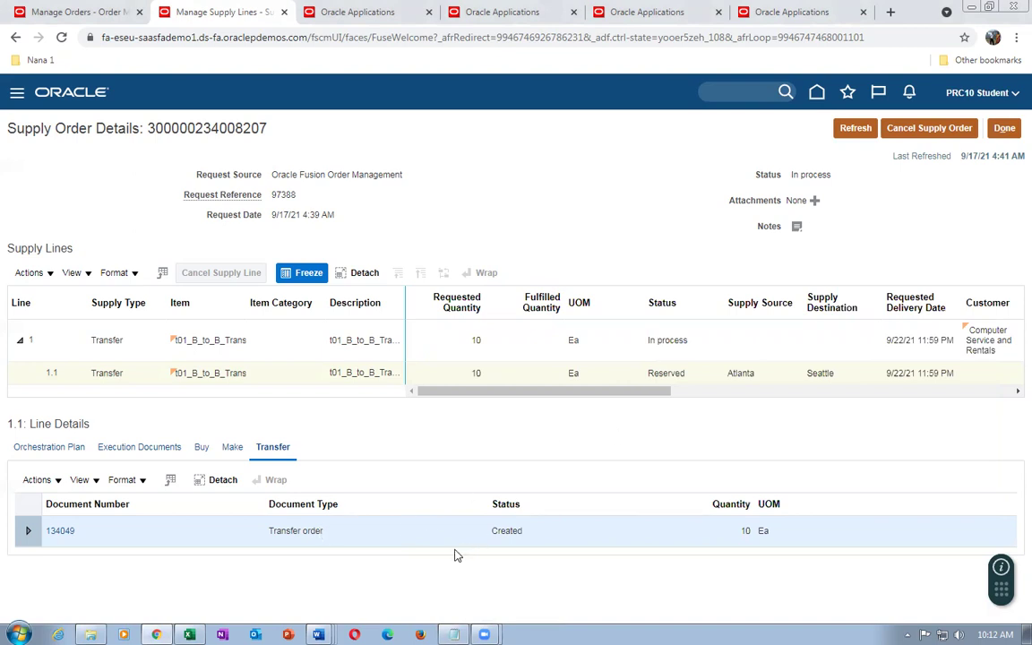
pyautogui.click(166, 454)
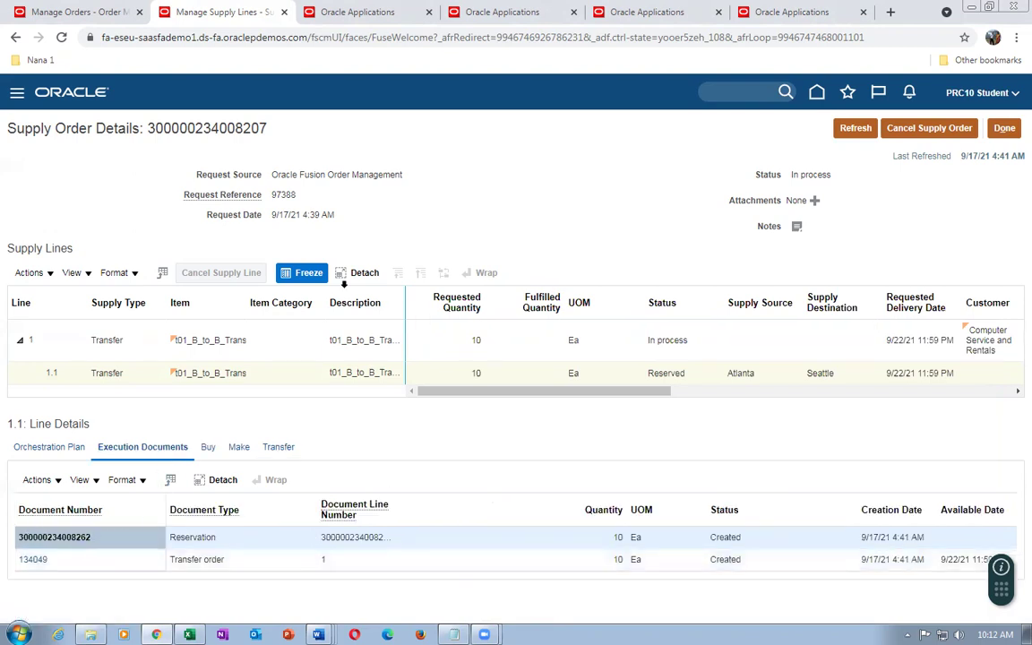
pyautogui.click(353, 14)
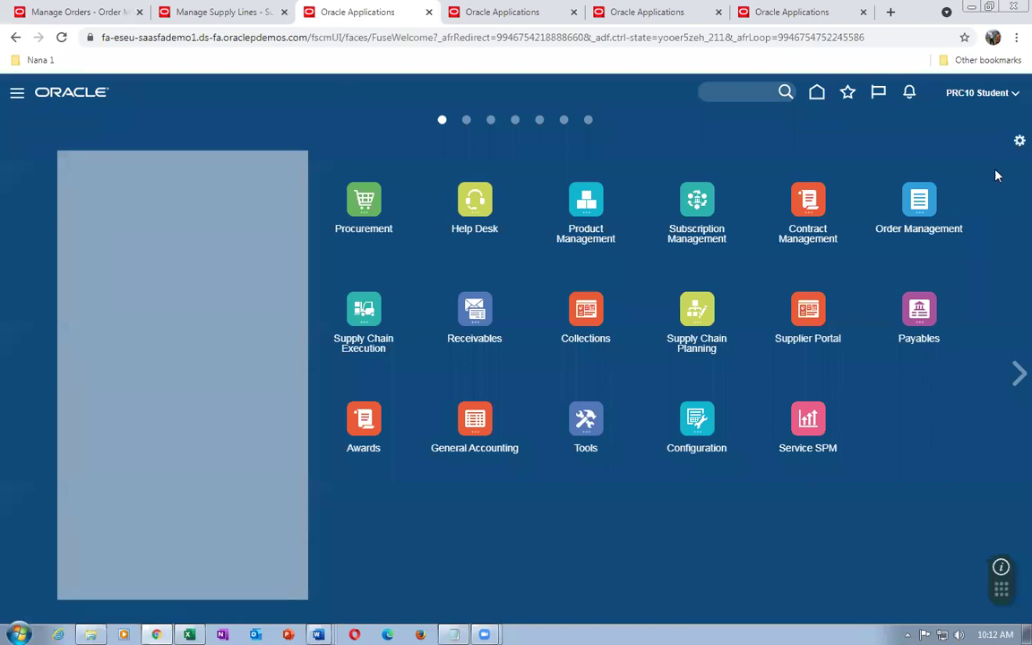
# Open Inventory Management and change the inventory organization to 001
pyautogui.click(371, 308)
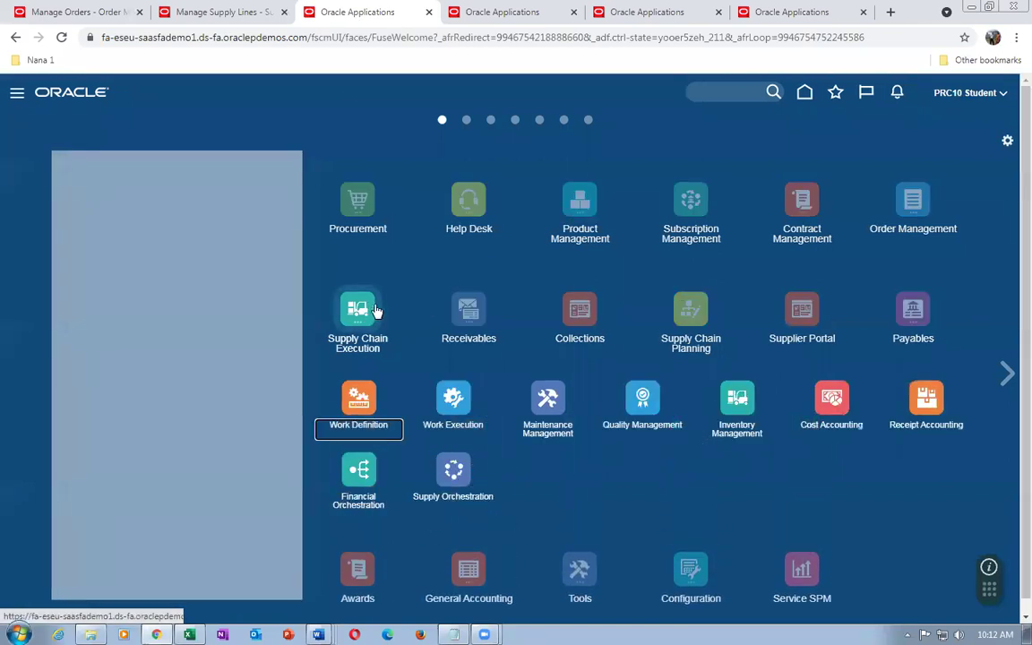
pyautogui.click(738, 414)
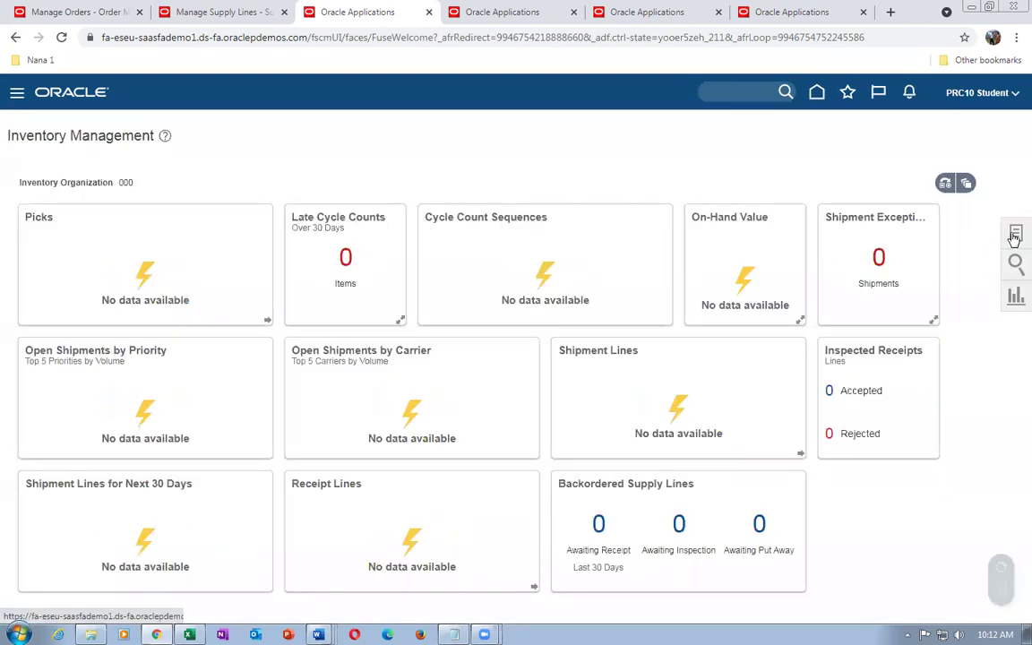
pyautogui.click(1015, 235)
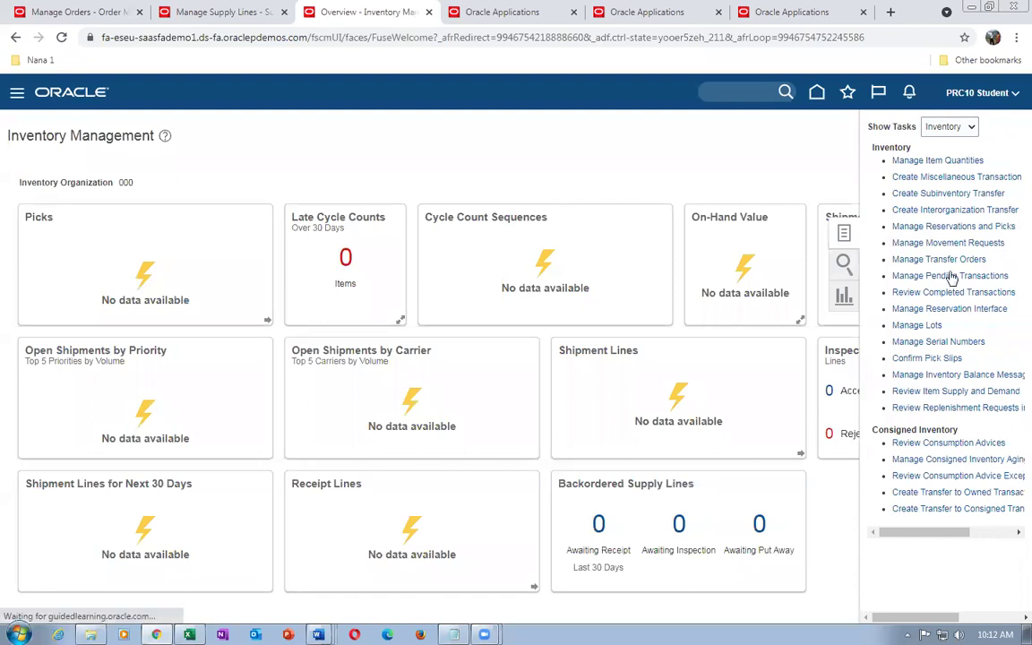
pyautogui.click(954, 228)
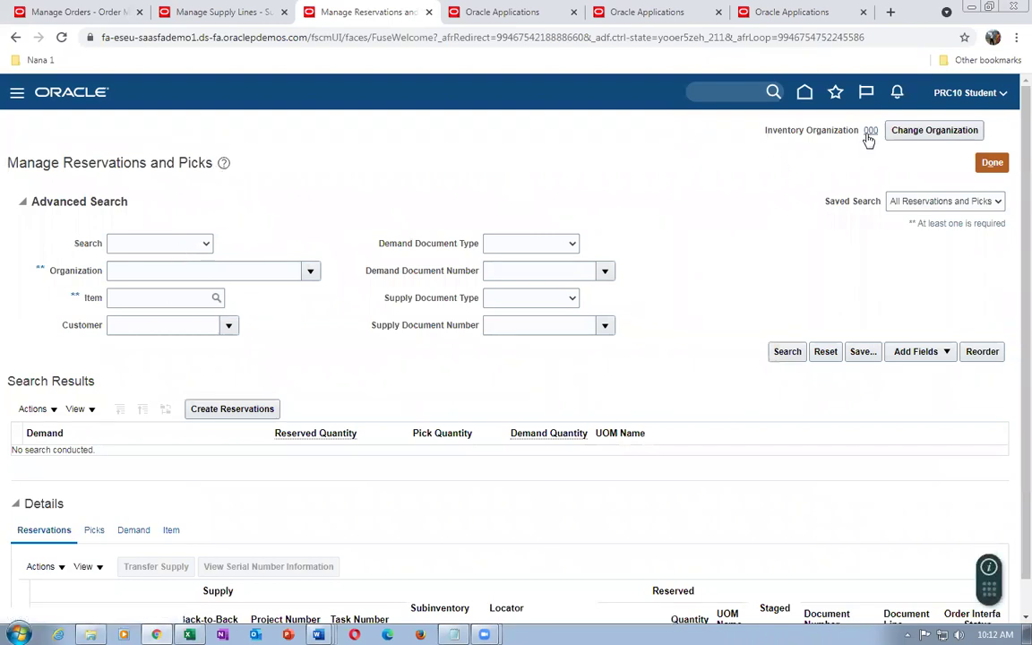
pyautogui.click(919, 132)
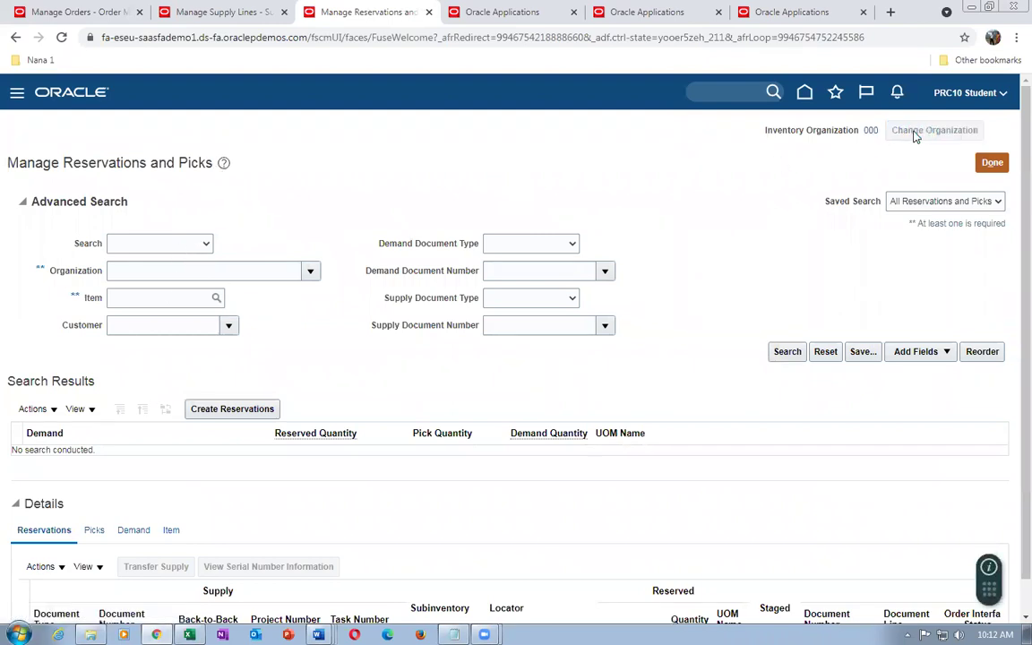
pyautogui.write('001')
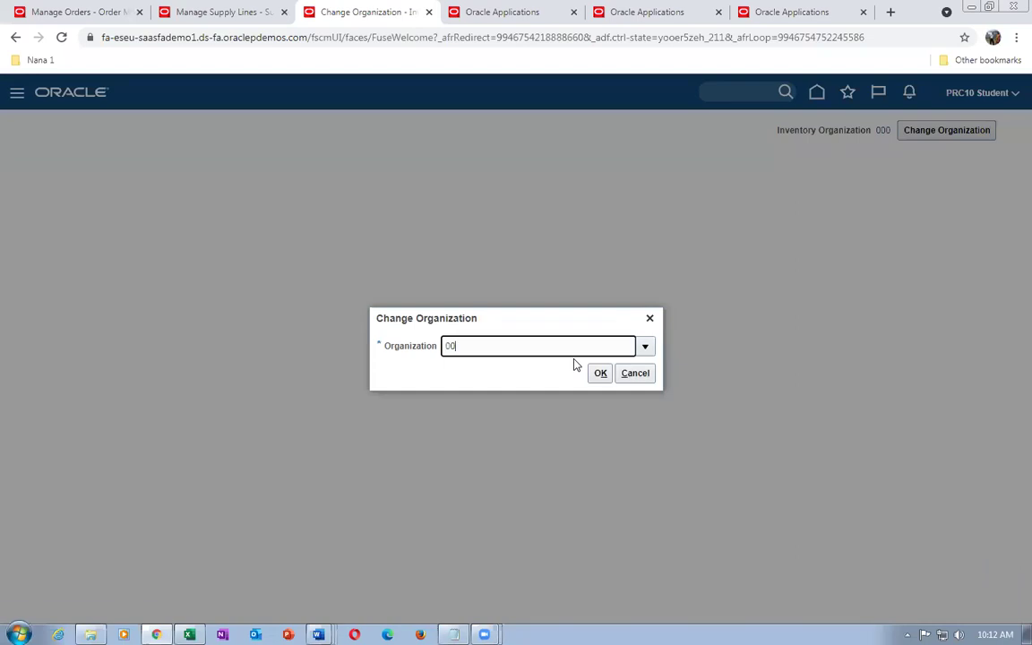
pyautogui.click(599, 374)
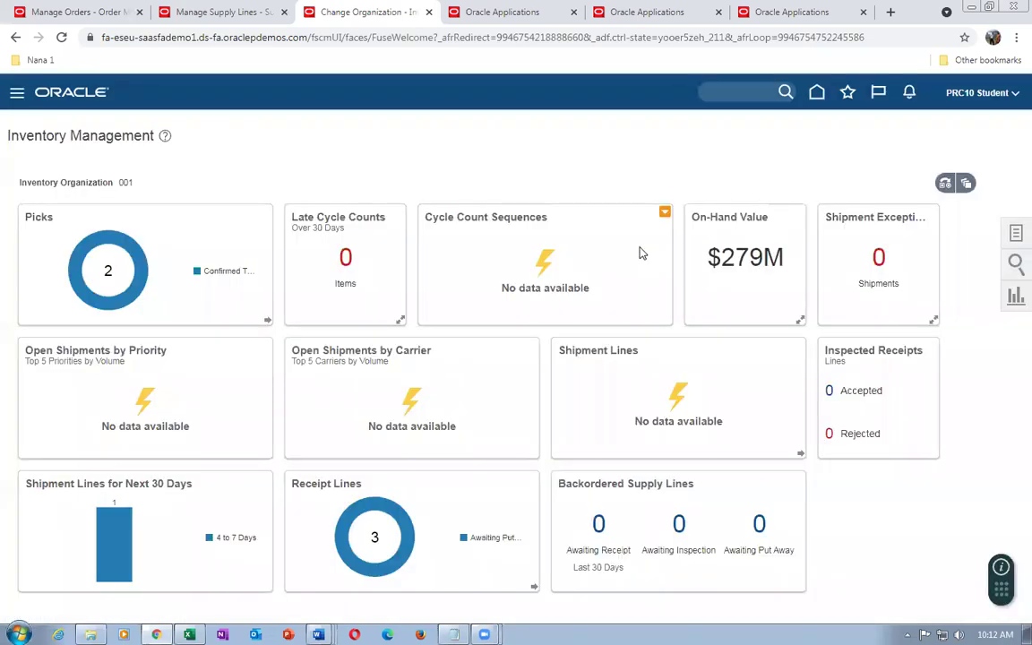
pyautogui.click(1015, 235)
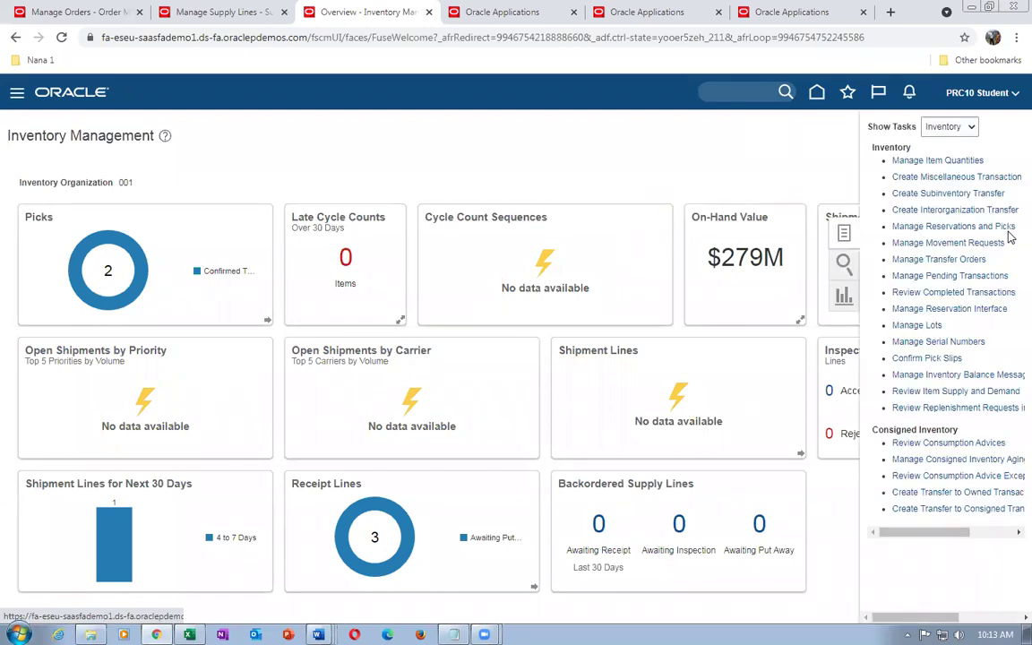
# Search reservations for item t01_B_to_B_Transfer and expand the Organization 001 results
pyautogui.click(948, 227)
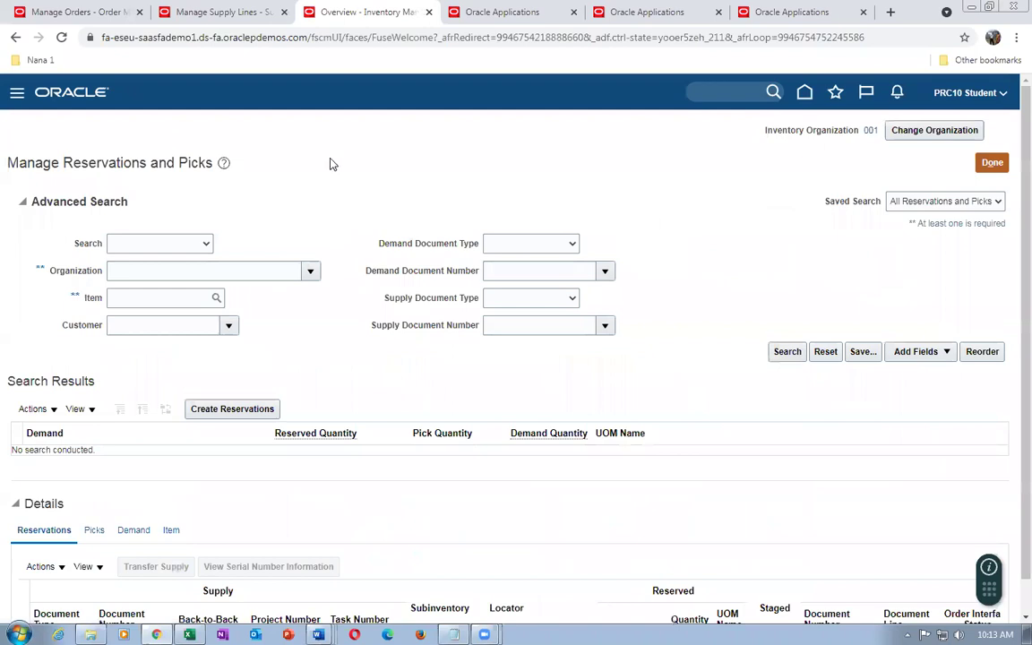
pyautogui.click(143, 274)
pyautogui.click(144, 303)
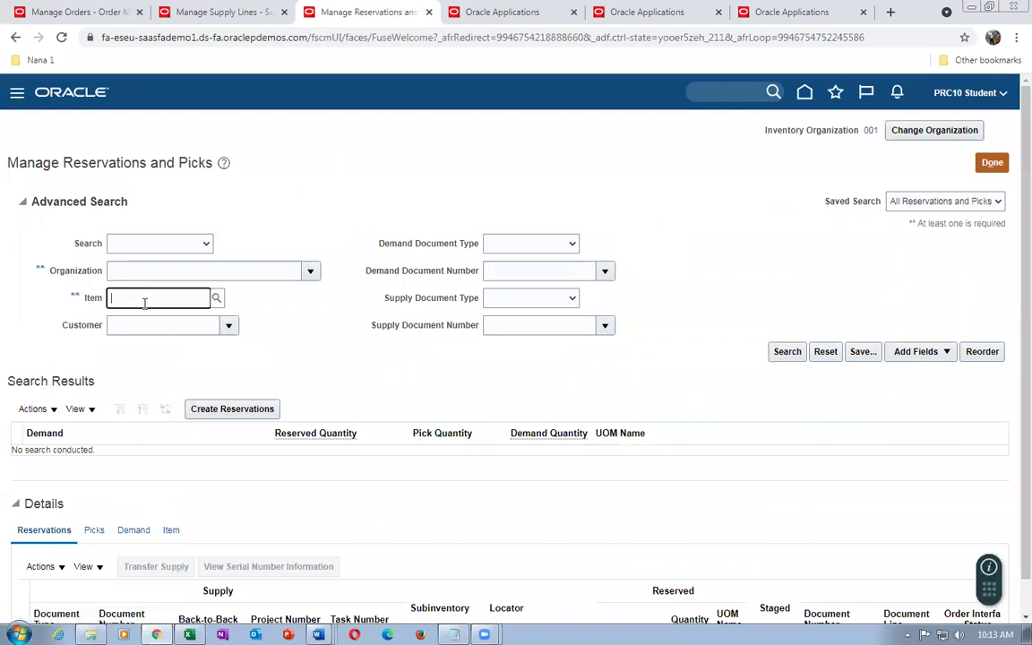
pyautogui.write('t01_B_to_B_Transfer')
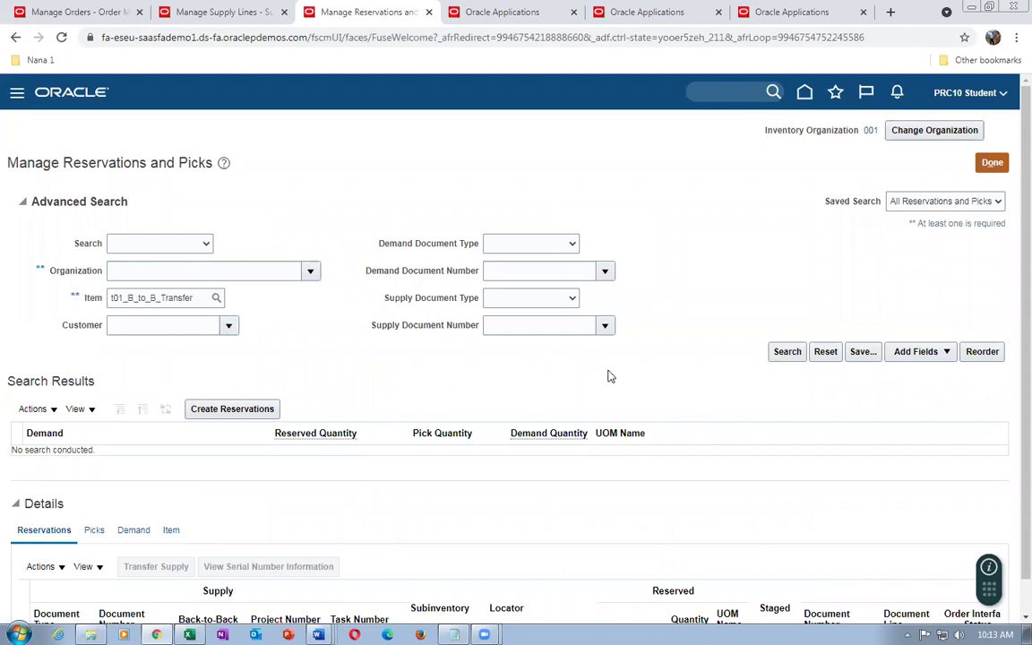
pyautogui.click(776, 352)
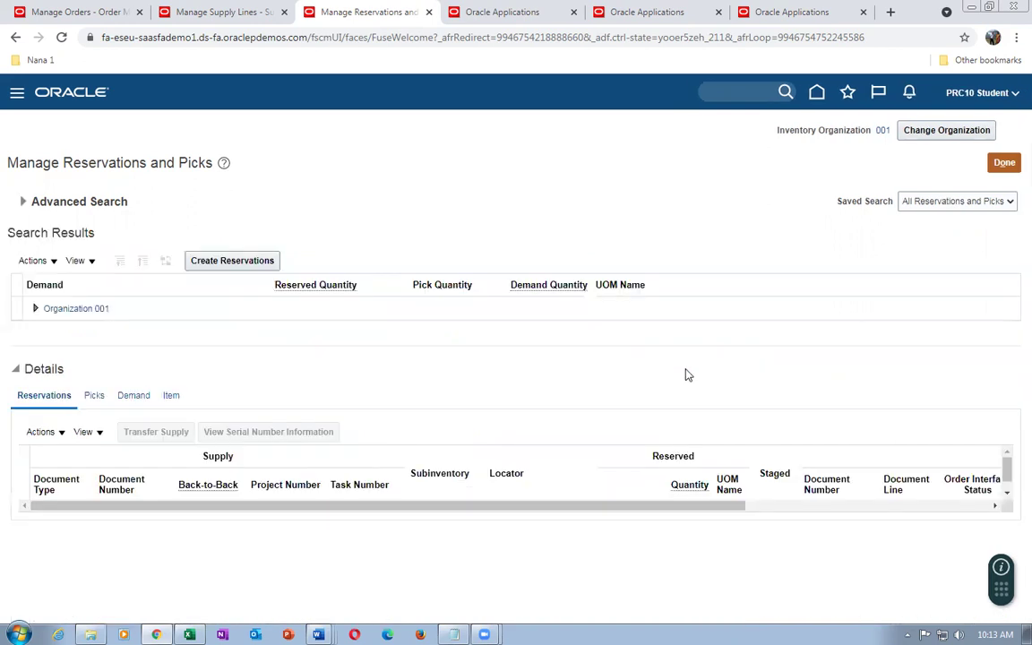
pyautogui.click(33, 313)
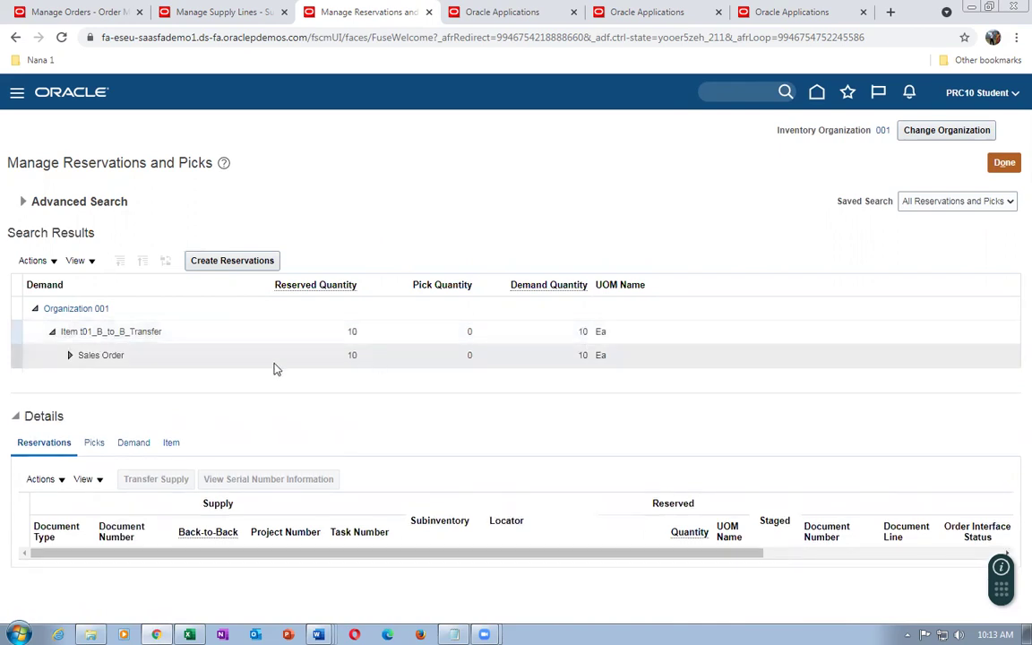
# Verify reservation line 97388-1-1 for 10 Ea is supplied by transfer order 134049, then return home
pyautogui.click(70, 355)
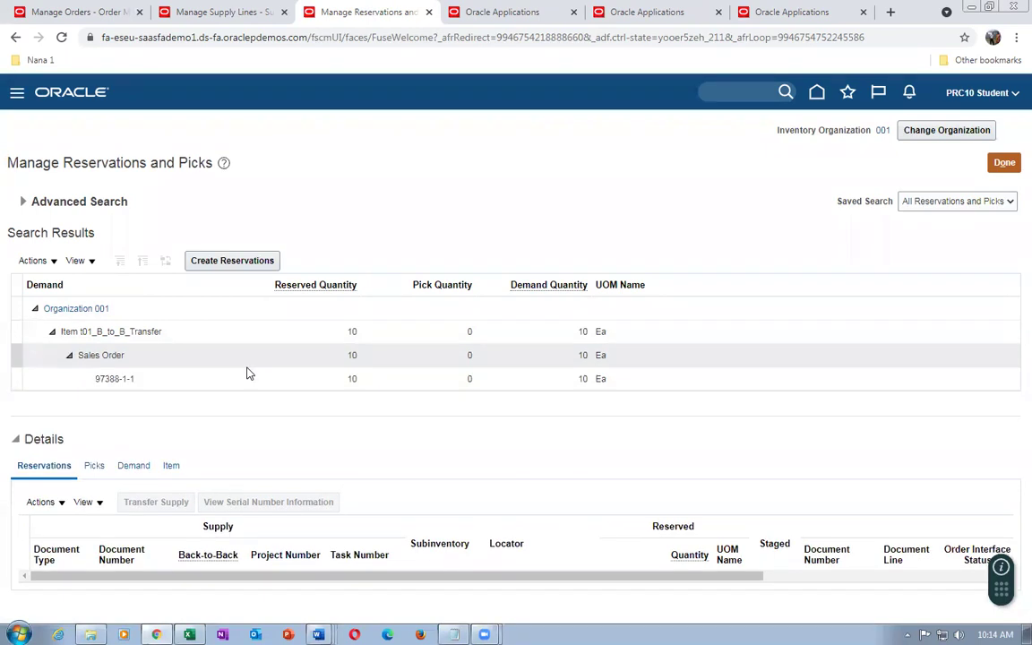
pyautogui.click(176, 380)
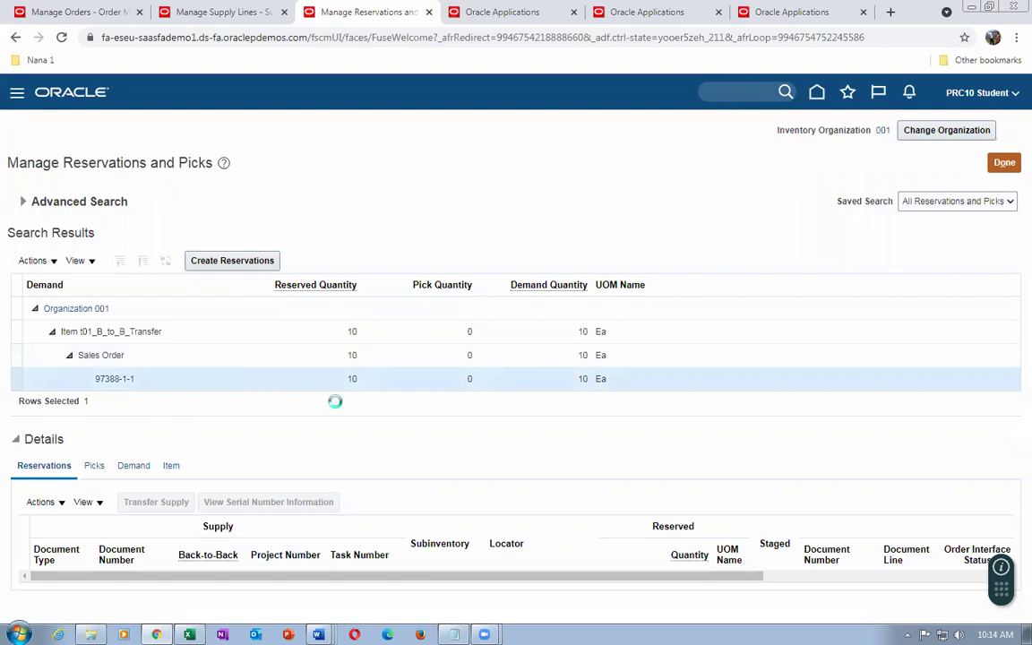
pyautogui.hotkey('alt', 'Tab')
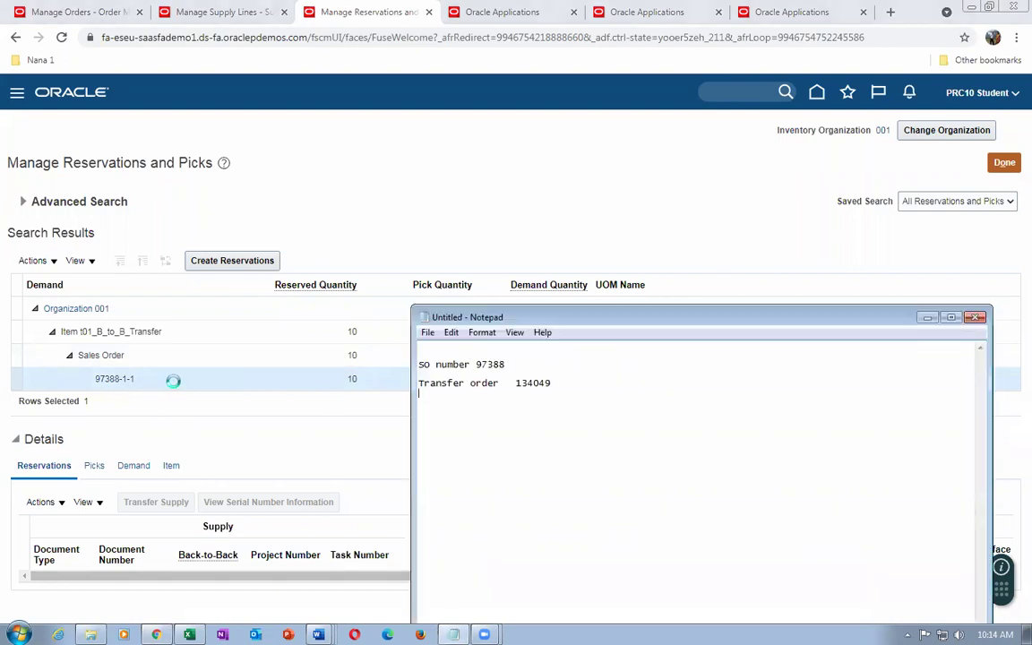
pyautogui.hotkey('alt', 'Tab')
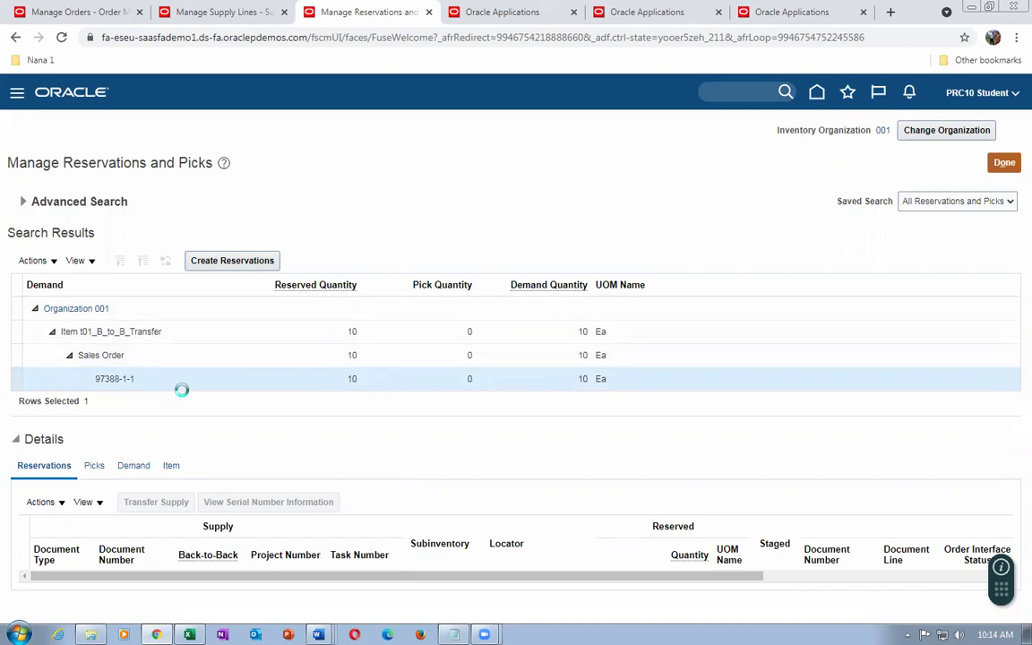
pyautogui.click(1004, 163)
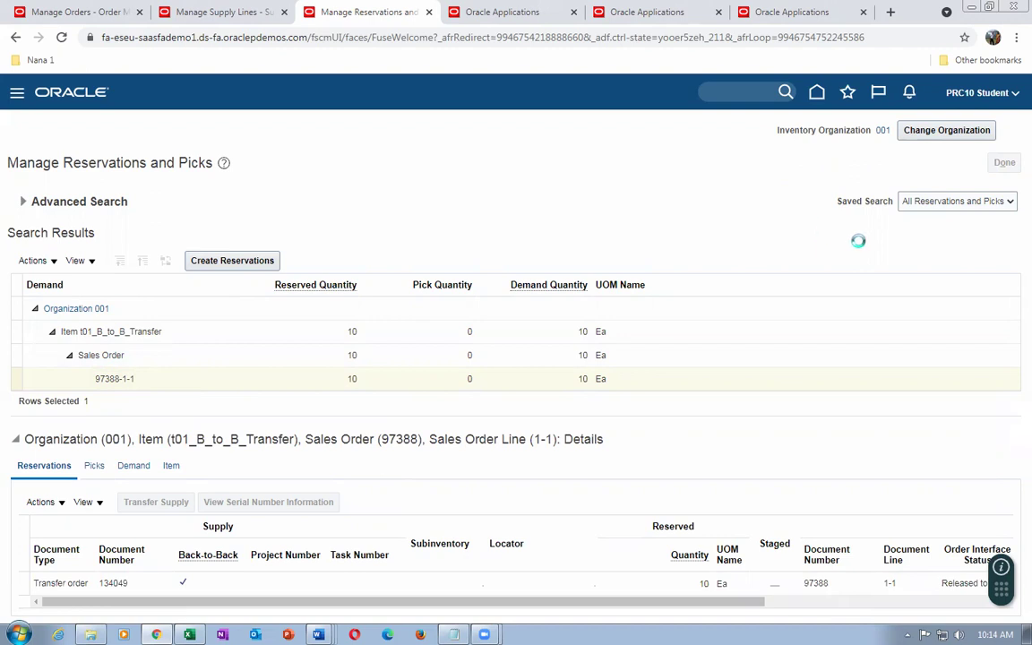
pyautogui.click(229, 16)
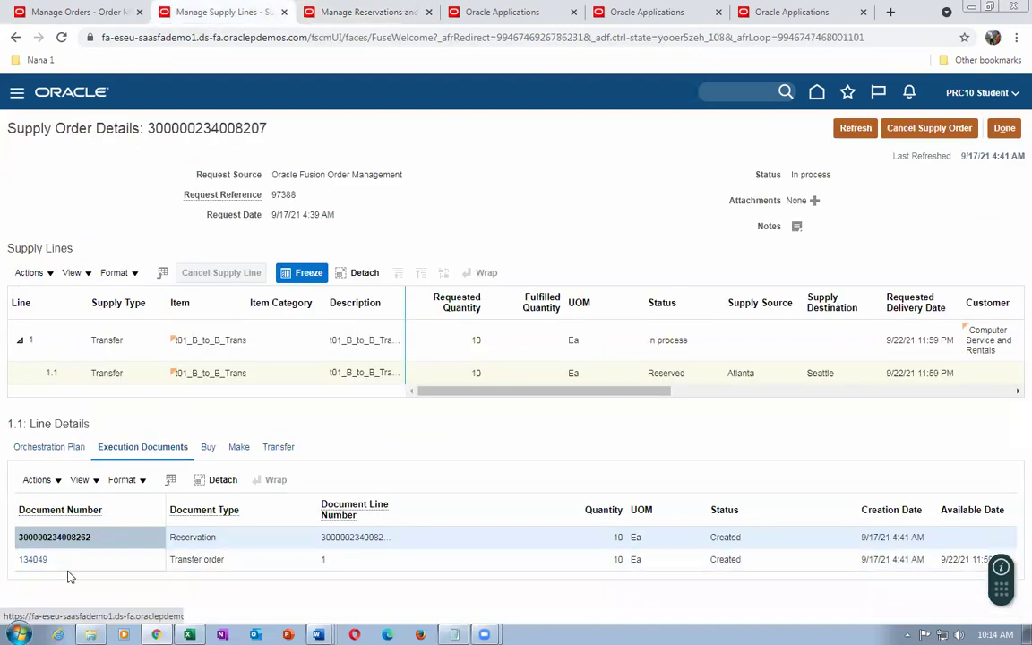
pyautogui.click(380, 15)
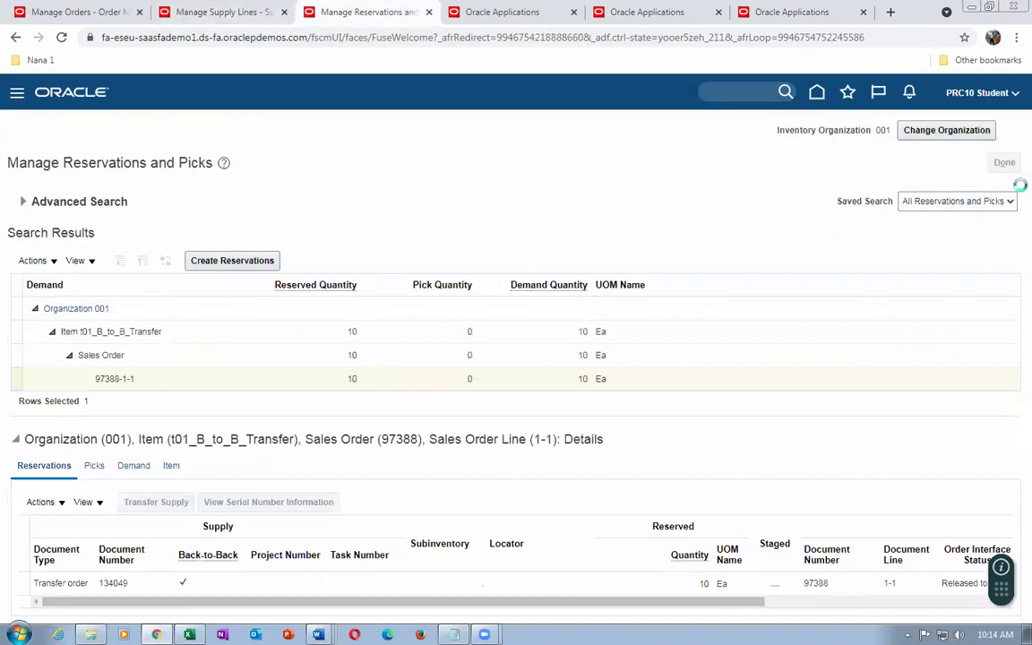
pyautogui.click(524, 15)
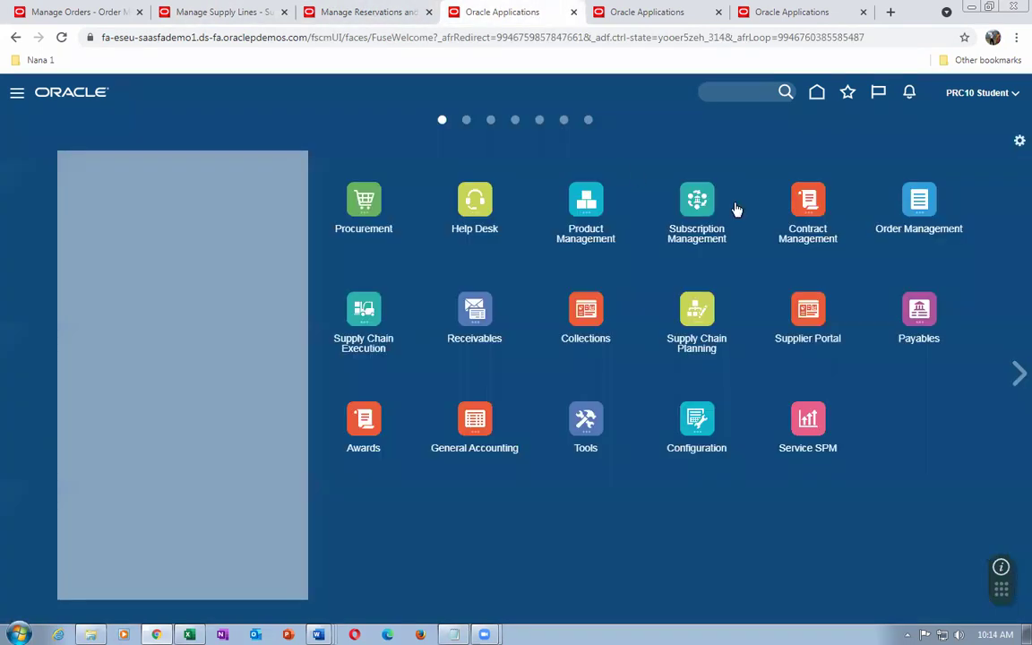
# Open Inventory Management and change the inventory organization to 002
pyautogui.click(364, 309)
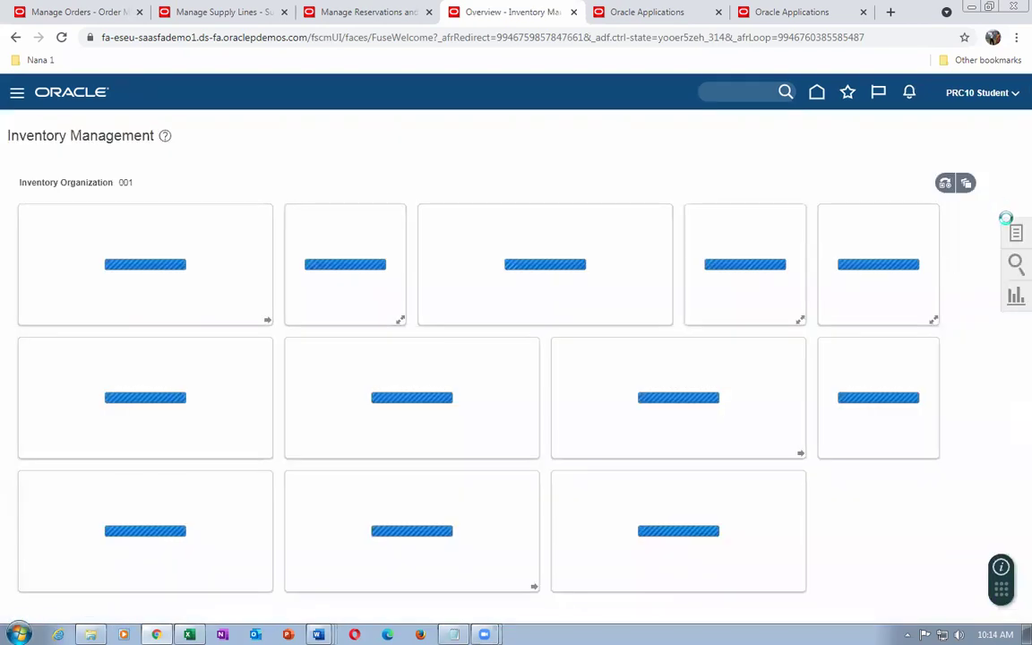
pyautogui.click(1015, 235)
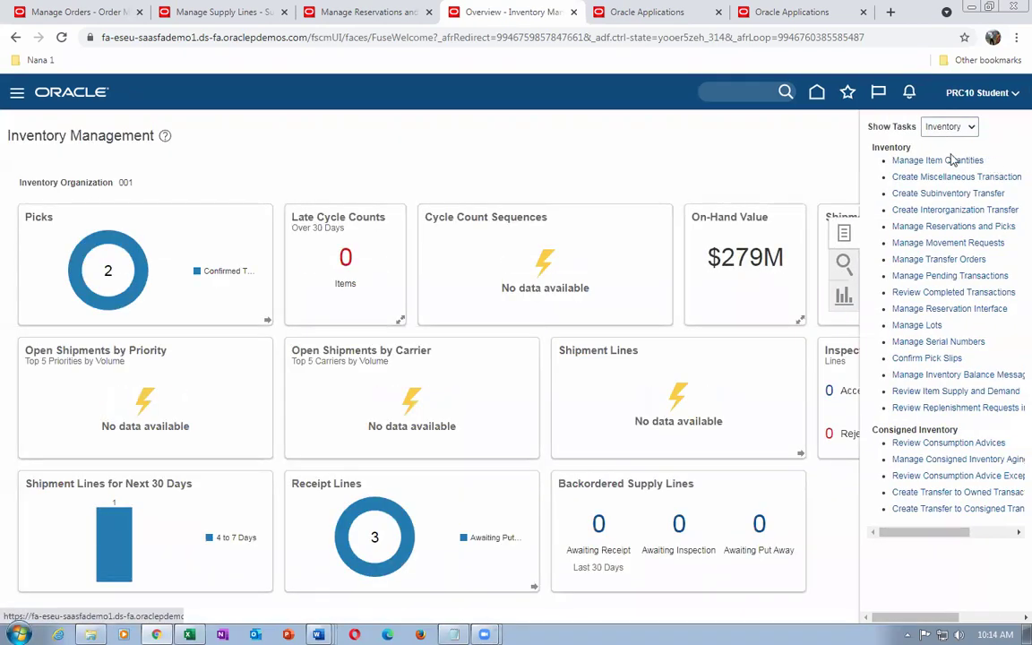
pyautogui.click(941, 162)
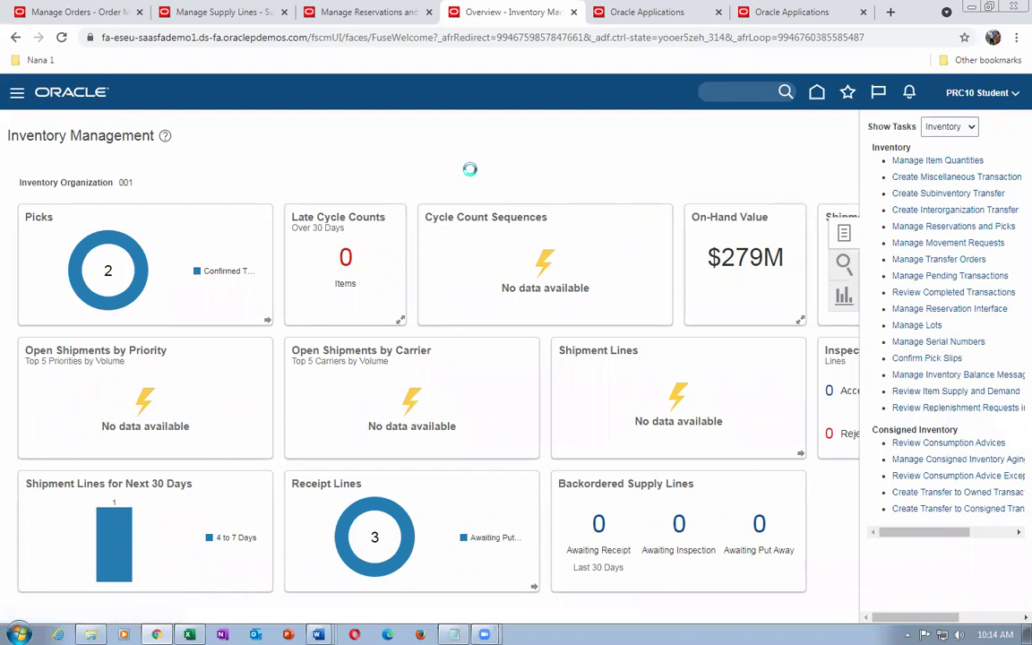
pyautogui.click(950, 131)
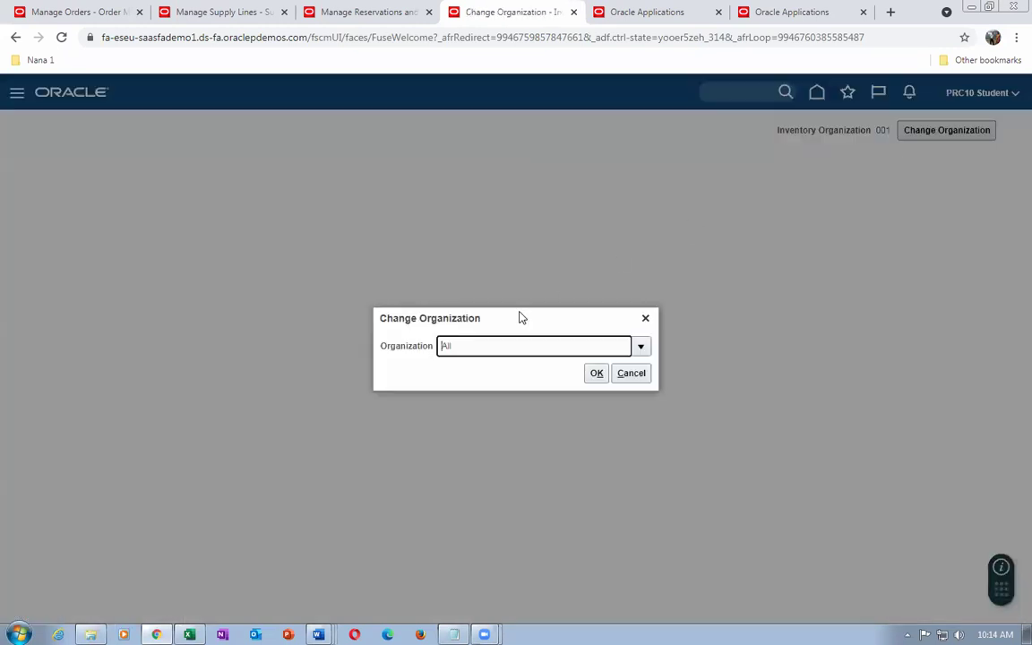
pyautogui.write('002')
pyautogui.press('Return')
pyautogui.click(595, 373)
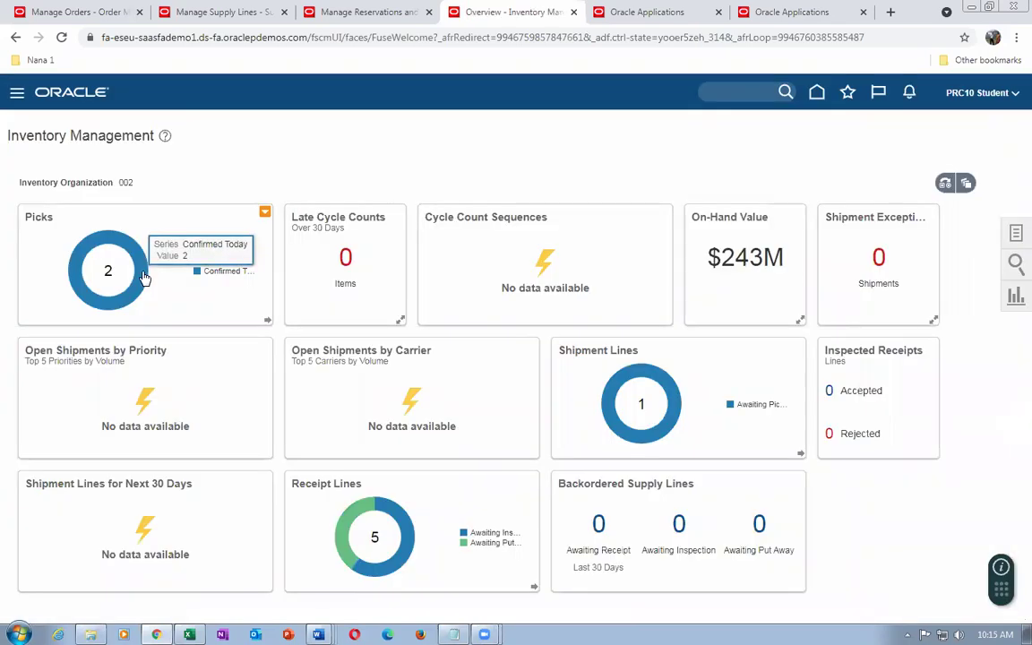
# Open the Manage Item Quantities search and begin entering the item
pyautogui.click(1015, 234)
pyautogui.click(931, 175)
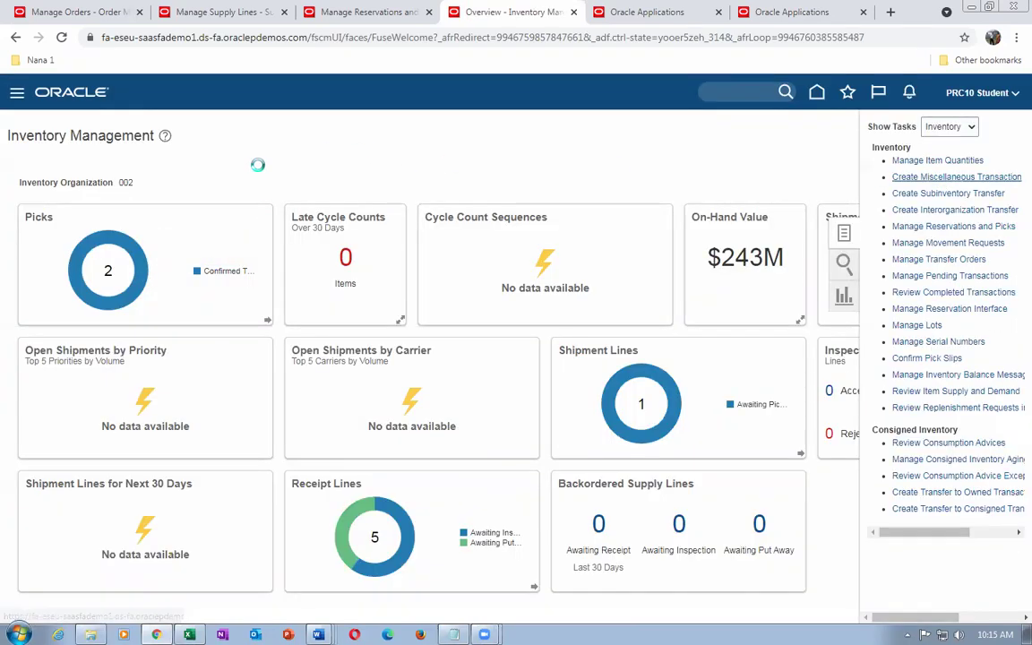
pyautogui.click(197, 240)
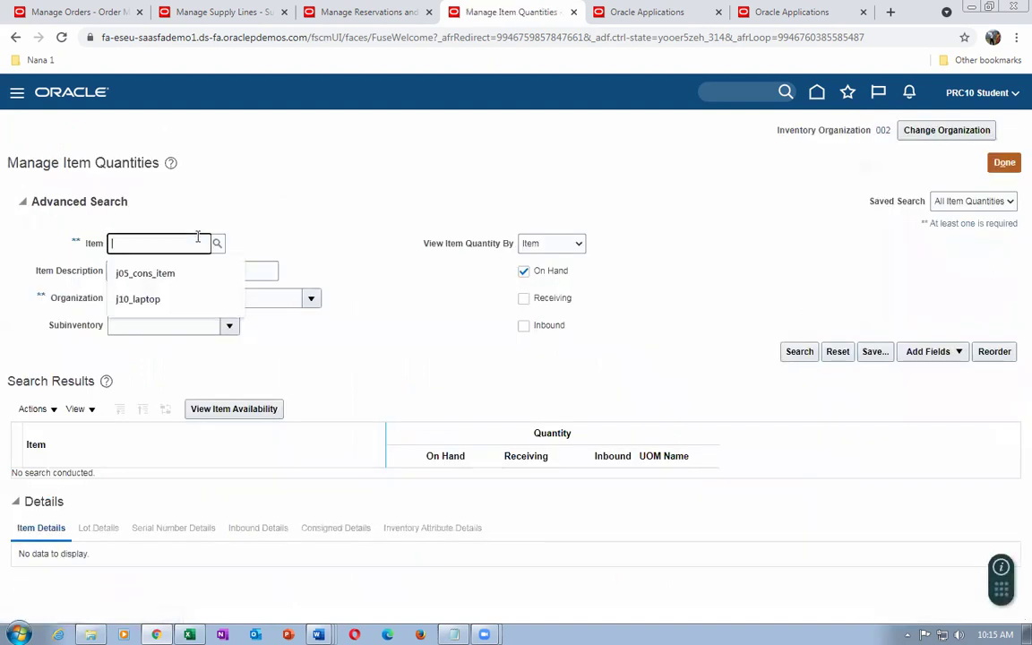
# Confirm t01_B_to_B_Transfer shows 989 Ea on hand in org 002's Stores subinventory
pyautogui.write('t01')
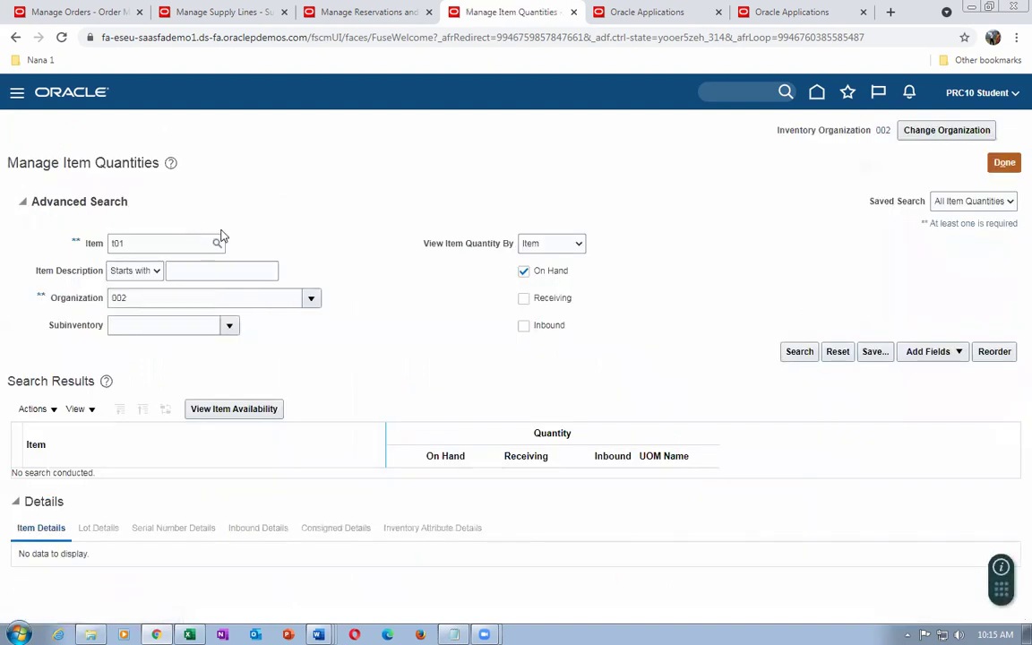
pyautogui.press('Tab')
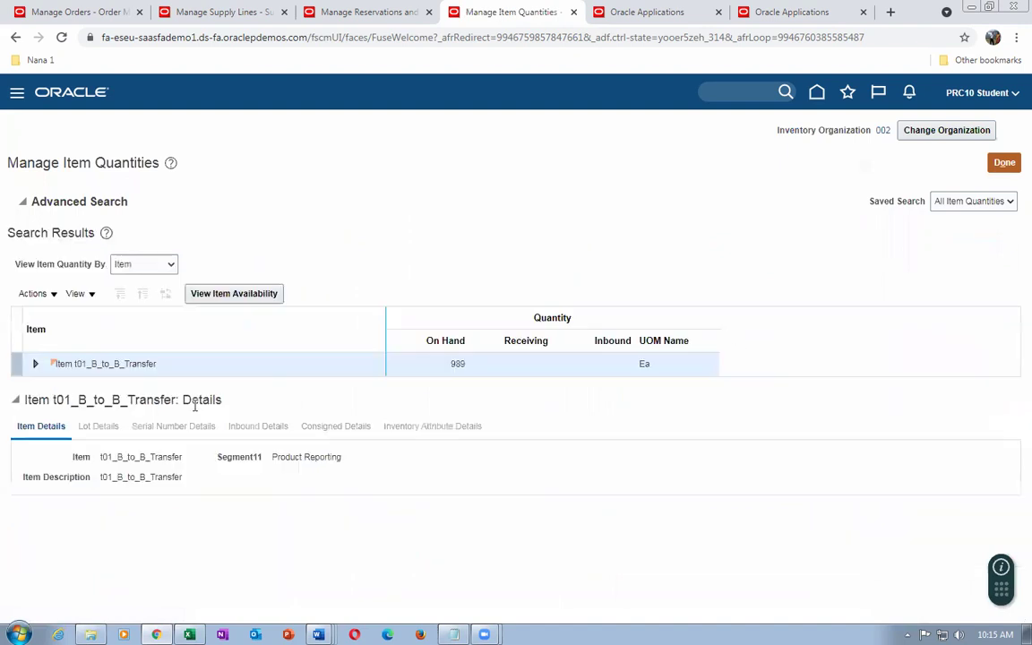
pyautogui.click(35, 363)
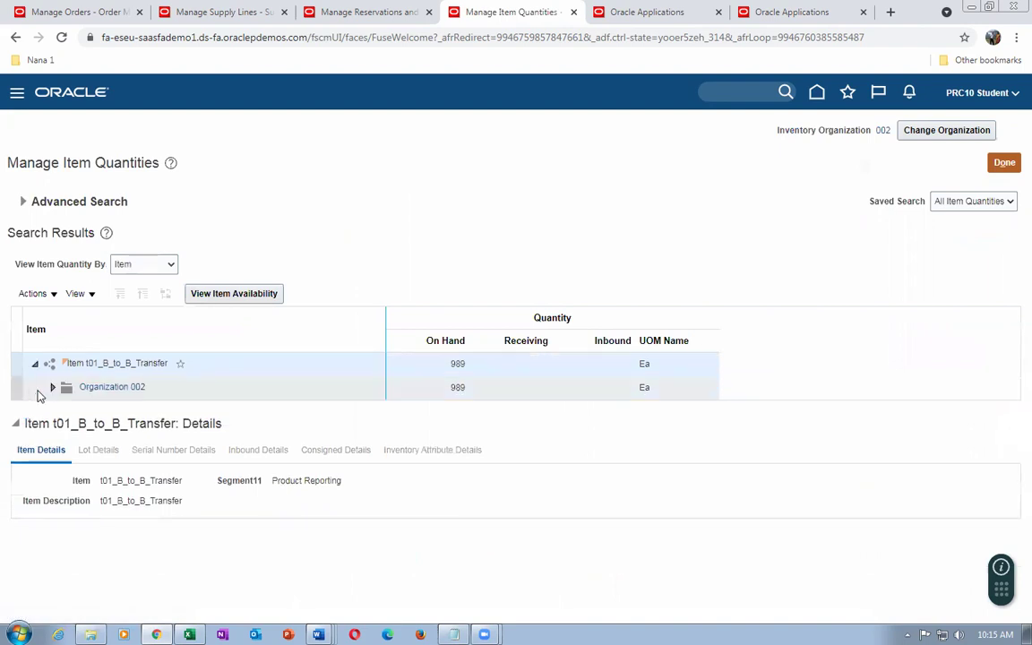
pyautogui.click(52, 387)
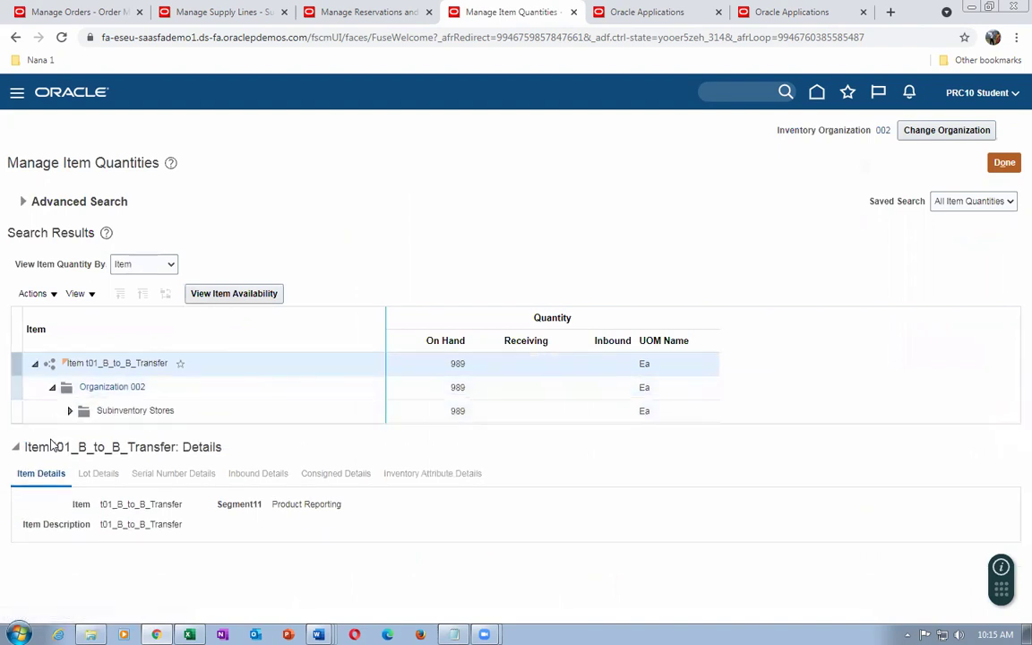
pyautogui.click(134, 410)
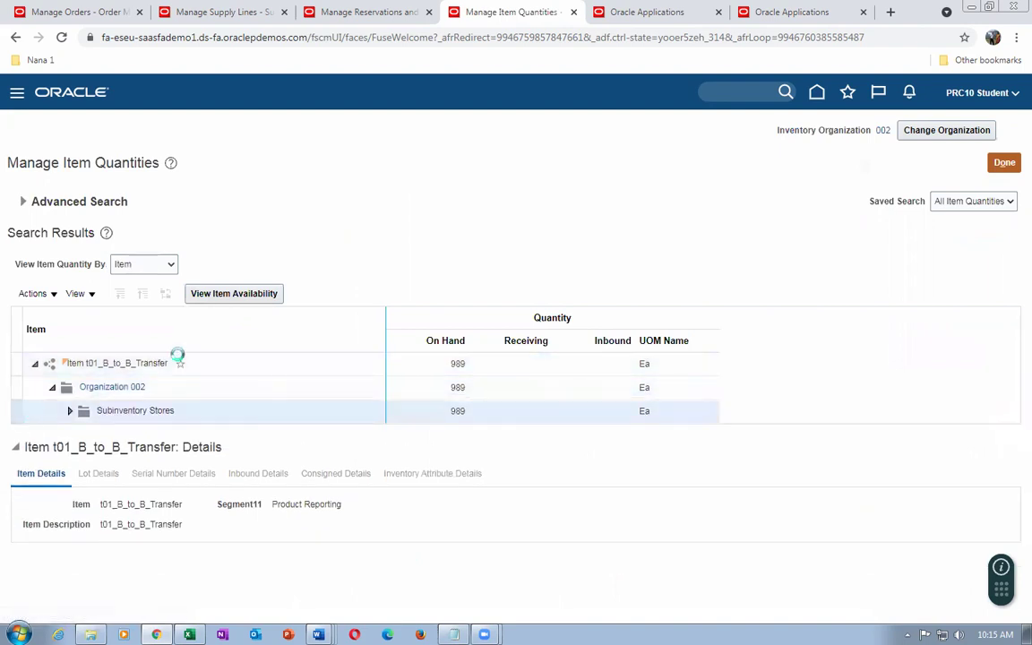
pyautogui.click(235, 298)
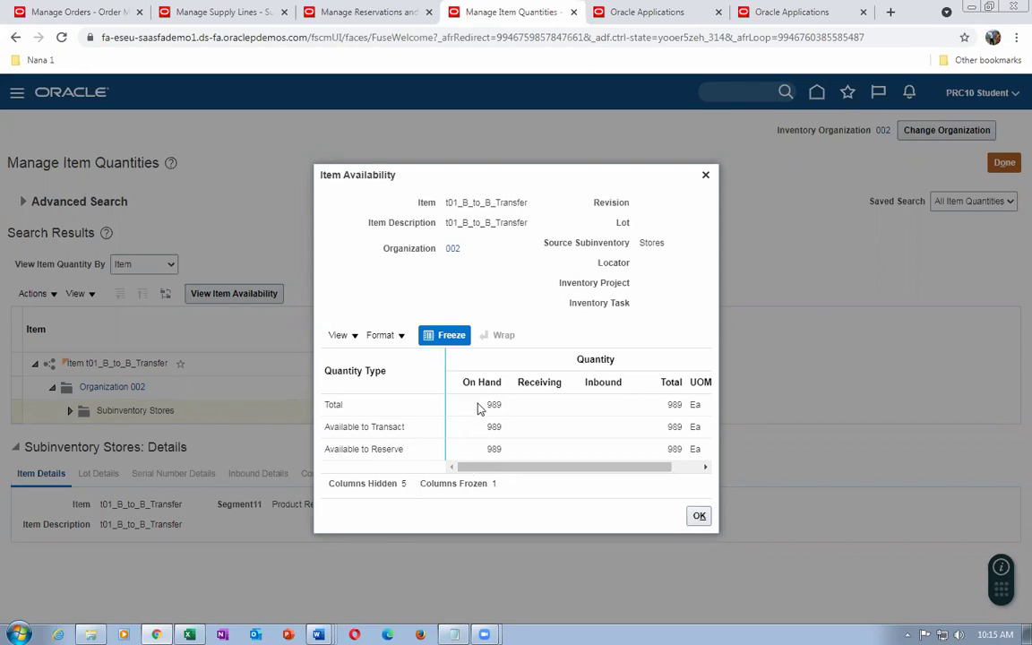
pyautogui.click(699, 515)
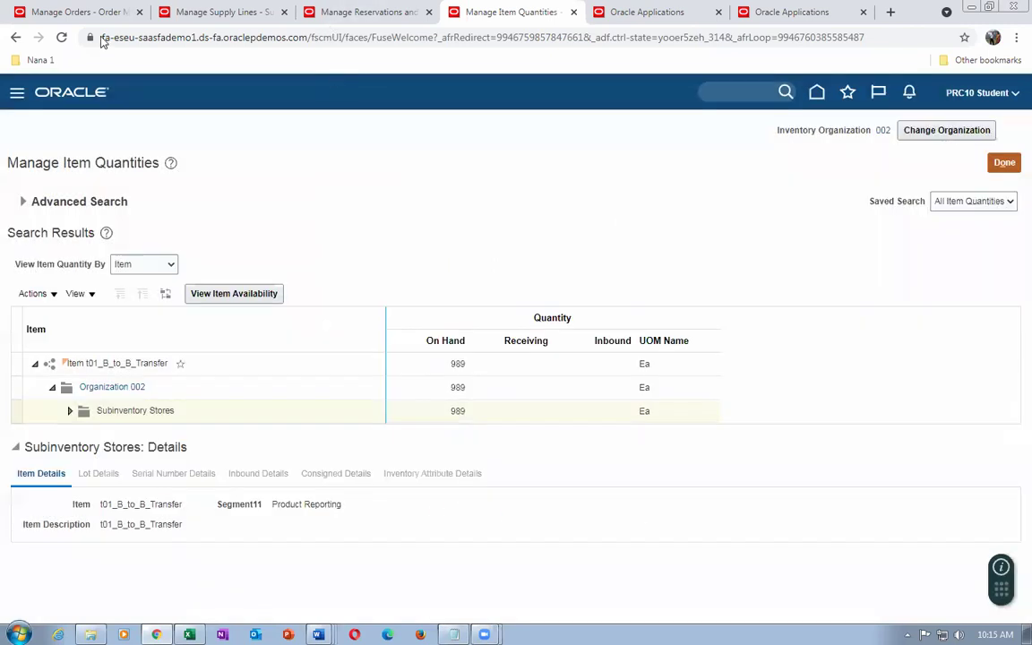
pyautogui.click(184, 11)
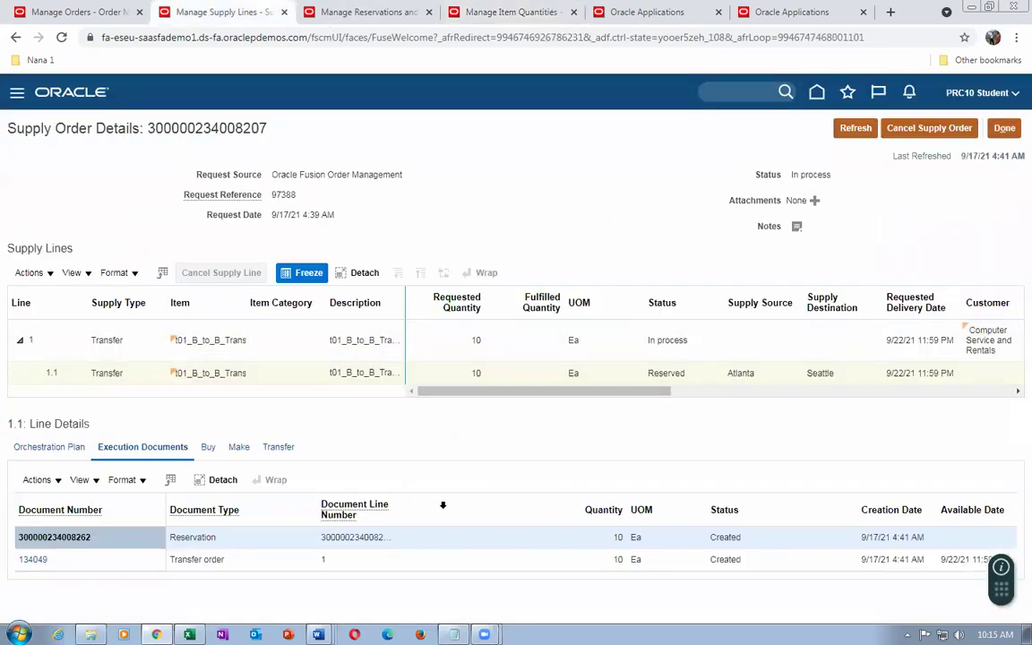
# Close the Manage Reservations and Manage Item Quantities pages
pyautogui.click(358, 14)
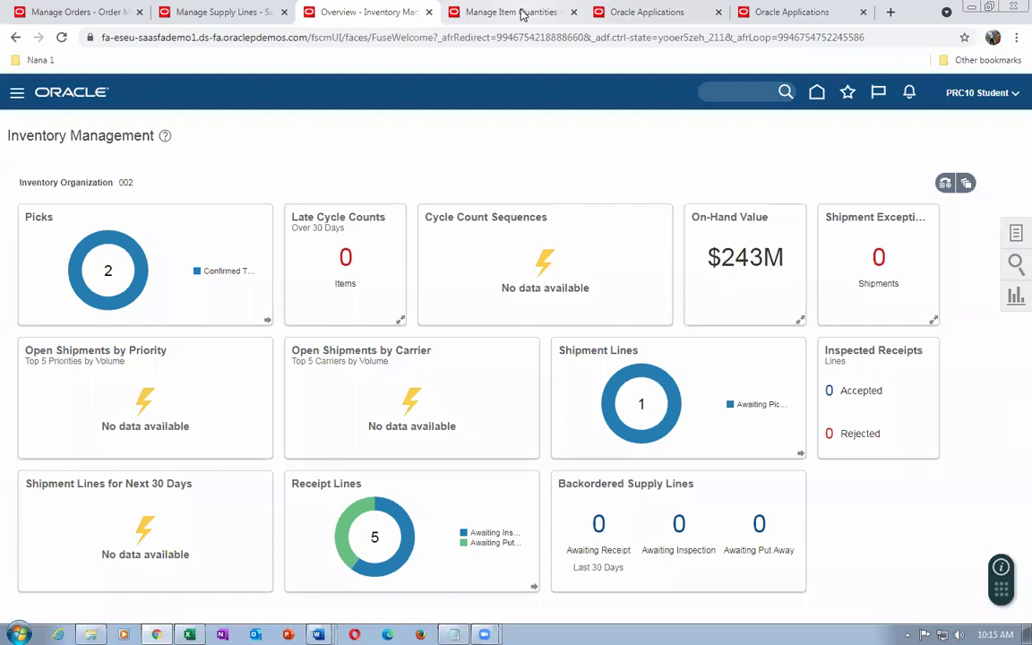
pyautogui.click(521, 15)
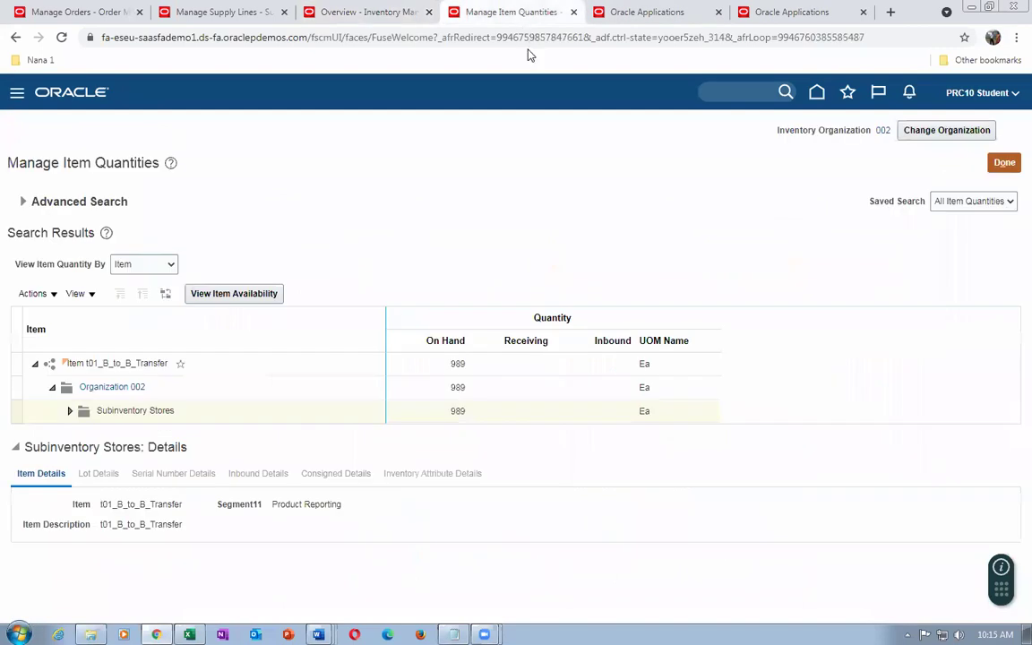
pyautogui.click(1004, 162)
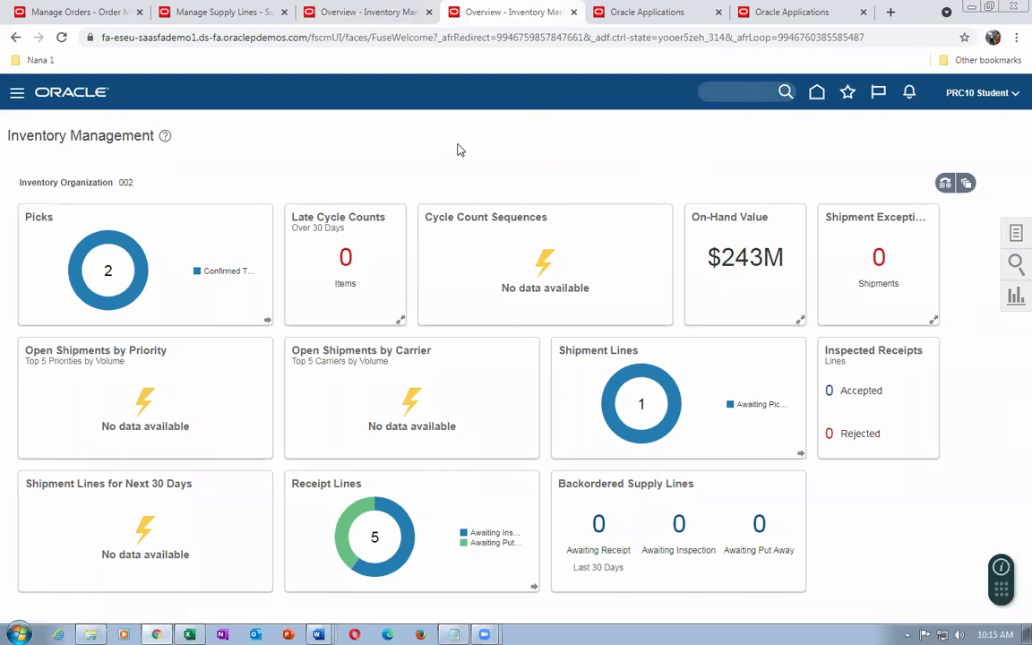
# Search transfer orders from source organization 002 to destination organization 001
pyautogui.click(1015, 235)
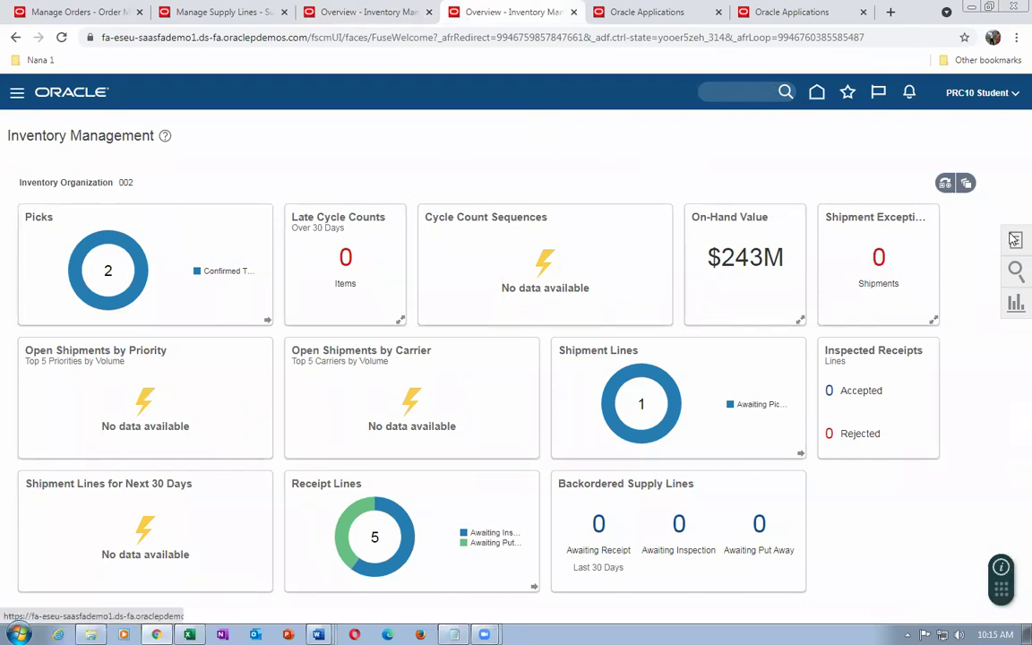
pyautogui.click(970, 261)
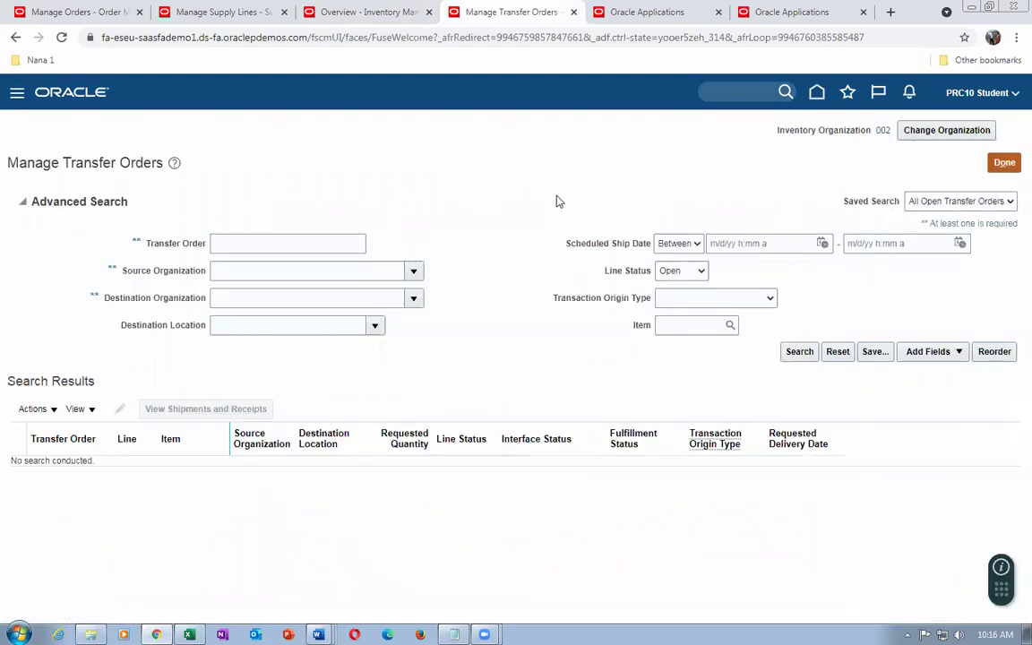
pyautogui.click(249, 240)
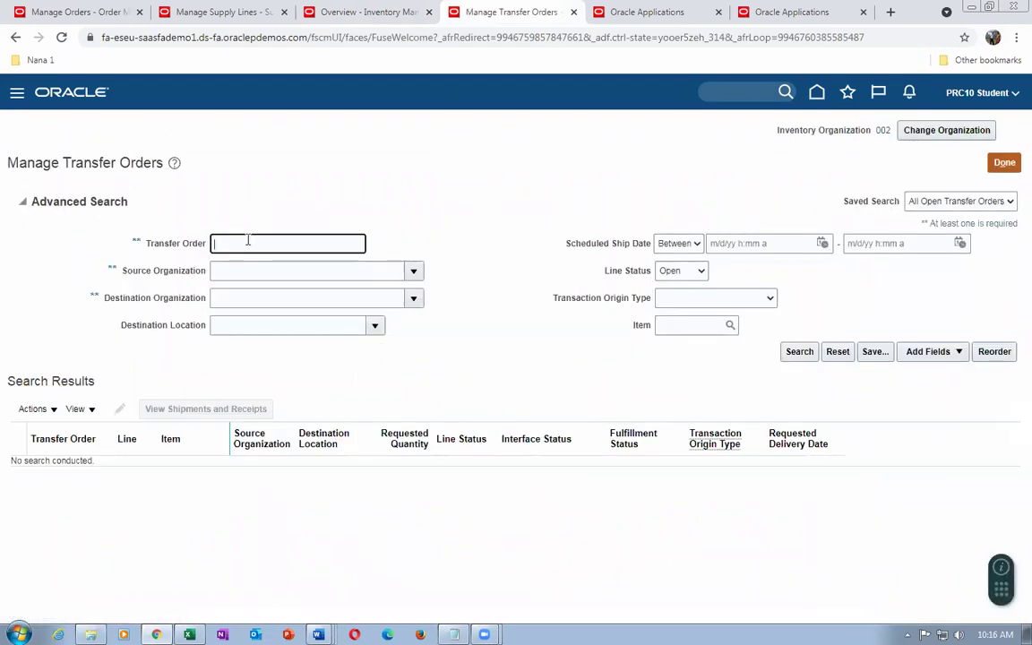
pyautogui.click(235, 269)
pyautogui.write('0')
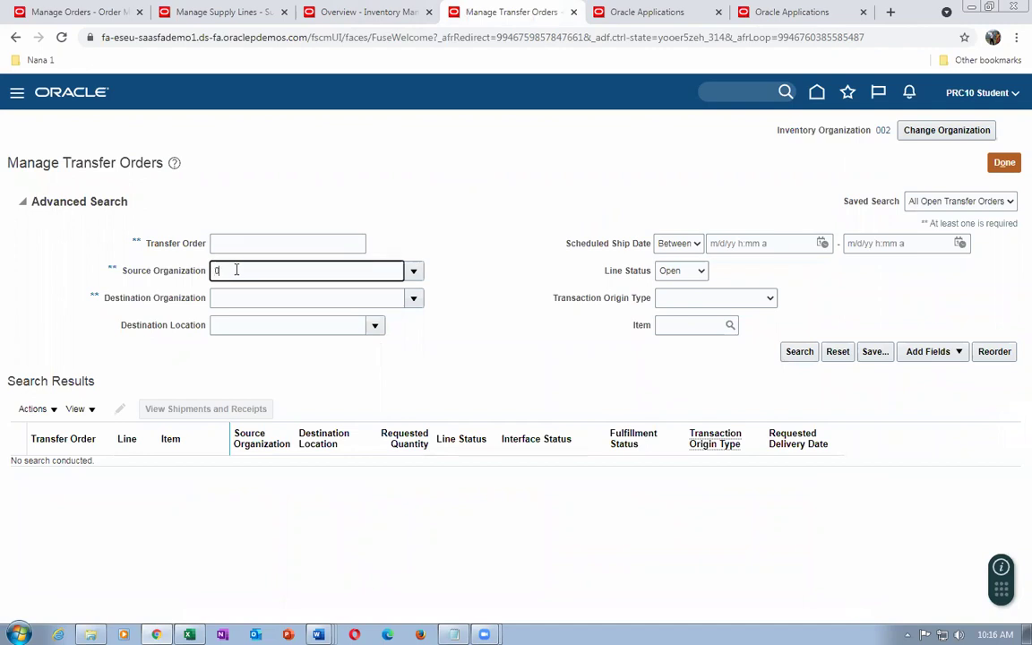
pyautogui.write('02')
pyautogui.press('Tab')
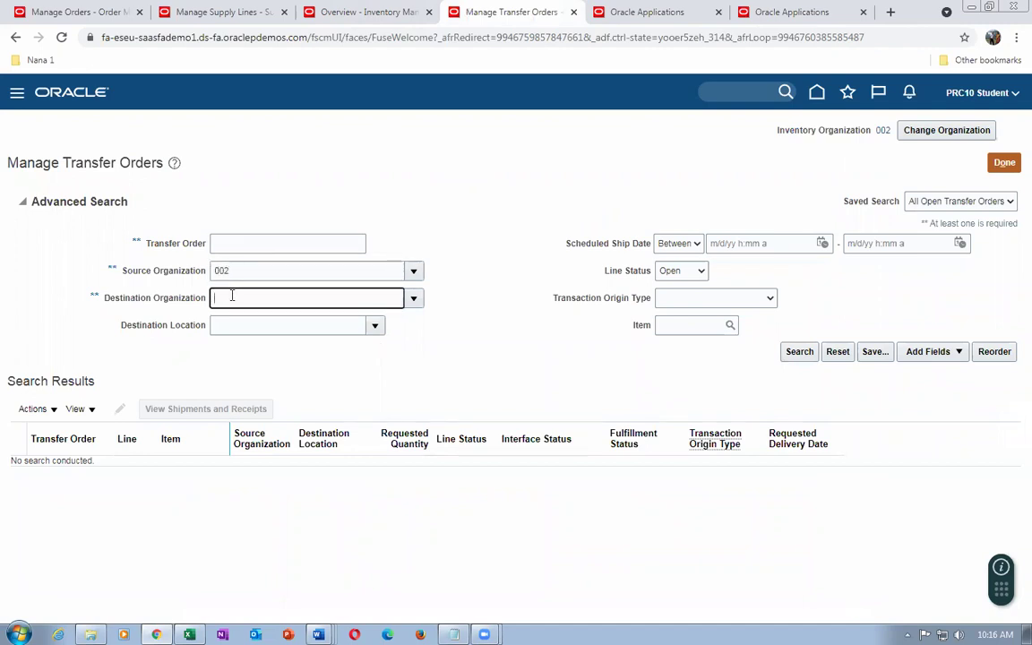
pyautogui.press('Tab')
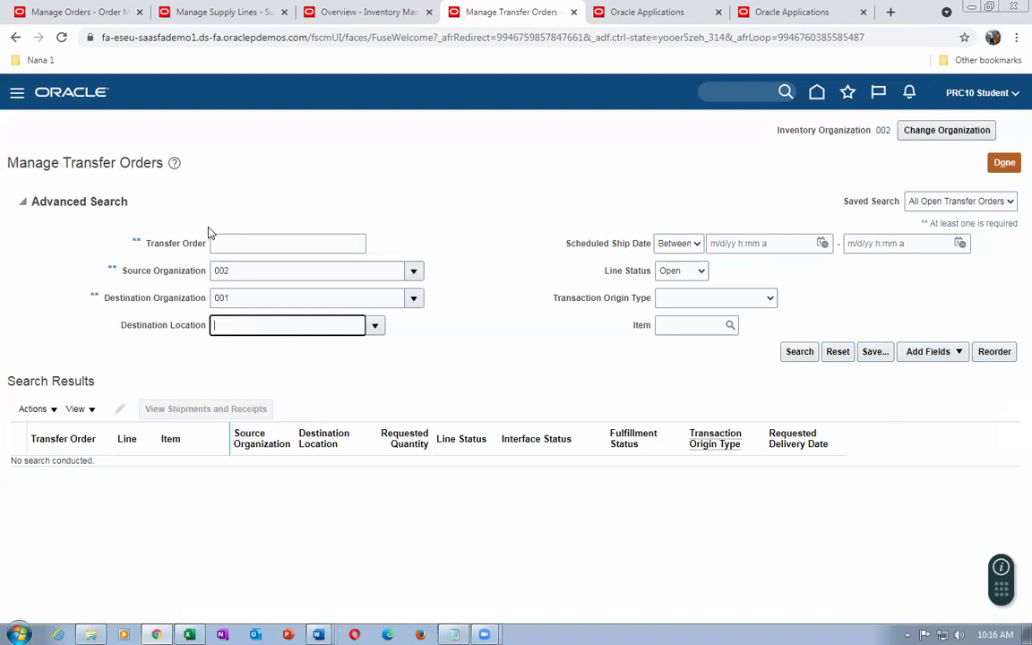
pyautogui.click(204, 11)
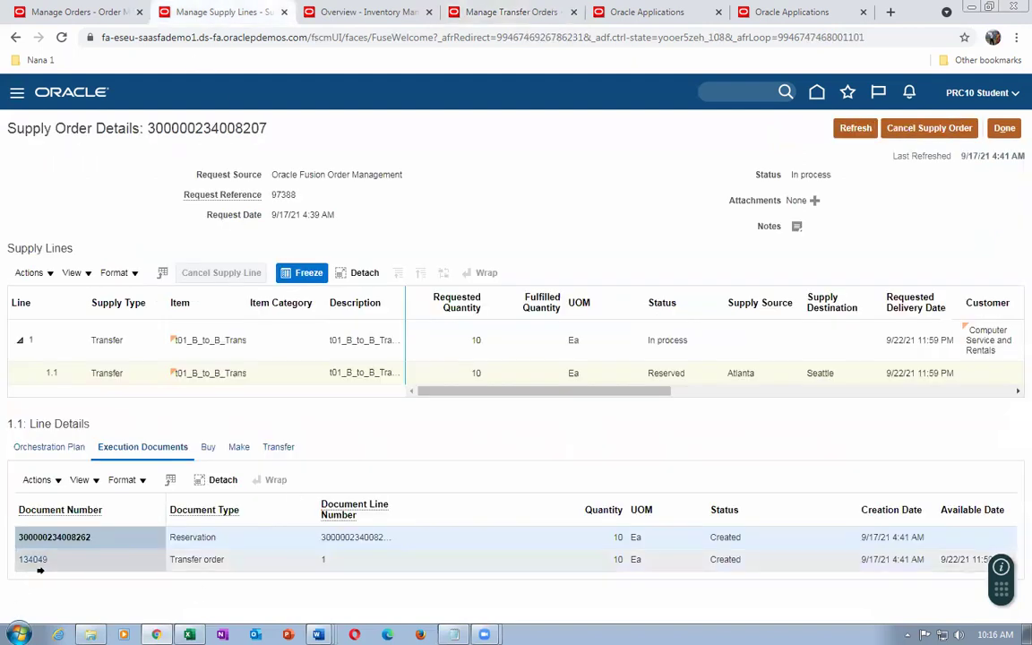
pyautogui.click(513, 13)
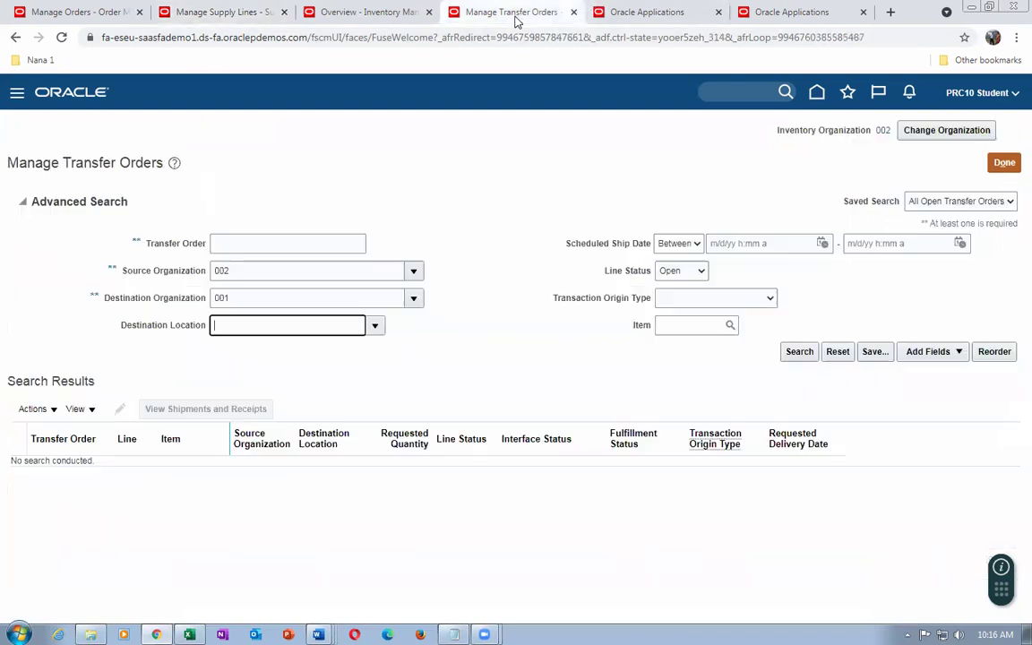
pyautogui.click(802, 358)
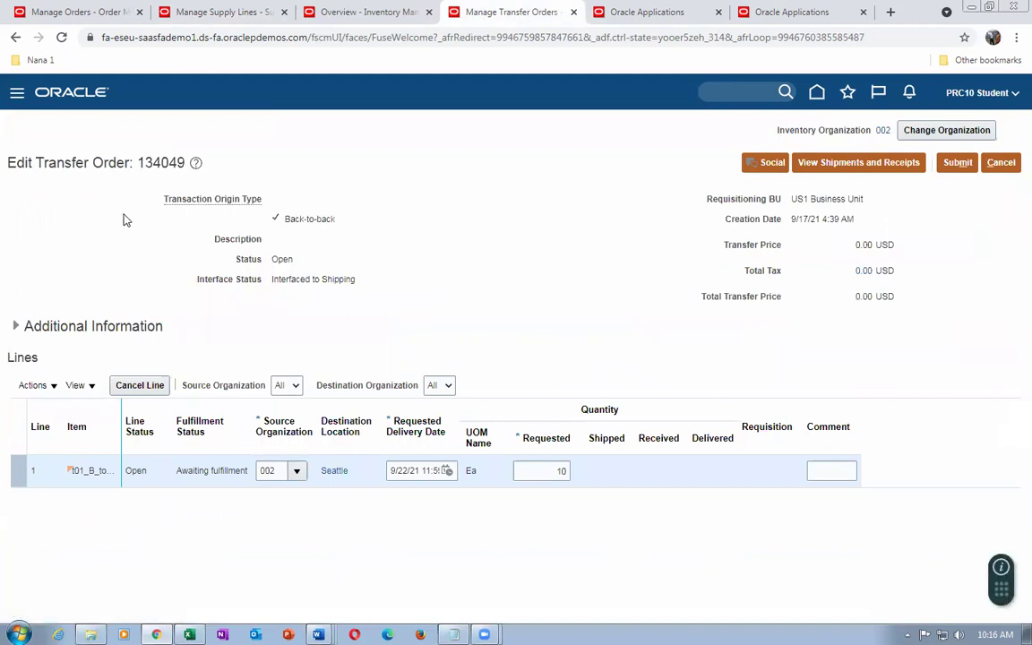
# Review transfer order 134049's shipments and receipts, which list no data yet
pyautogui.moveTo(139, 167); pyautogui.dragTo(164, 169)
pyautogui.click(847, 162)
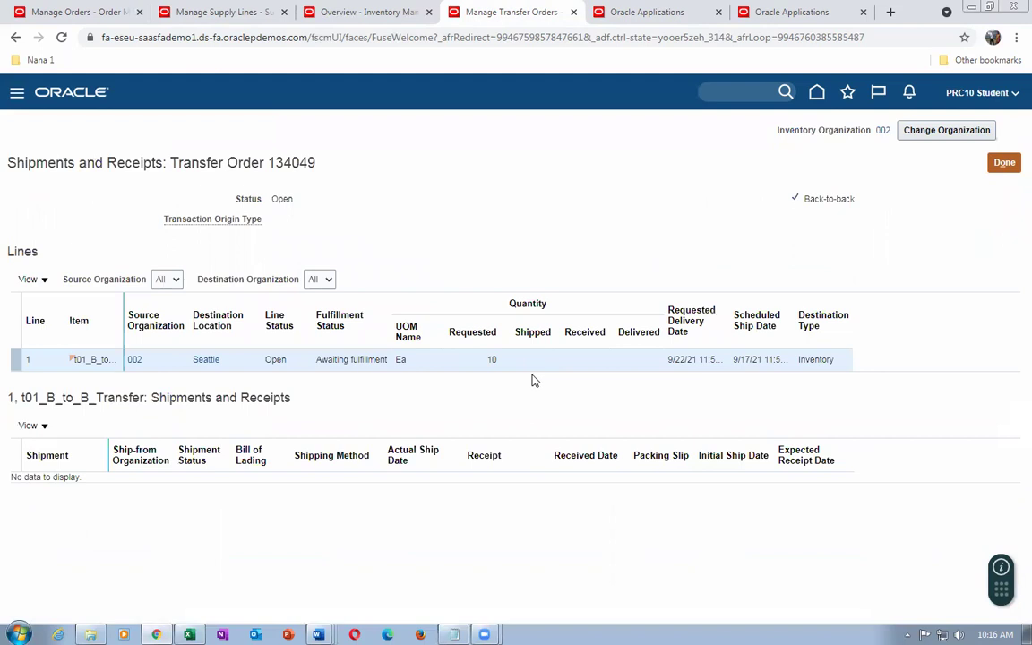
pyautogui.click(665, 18)
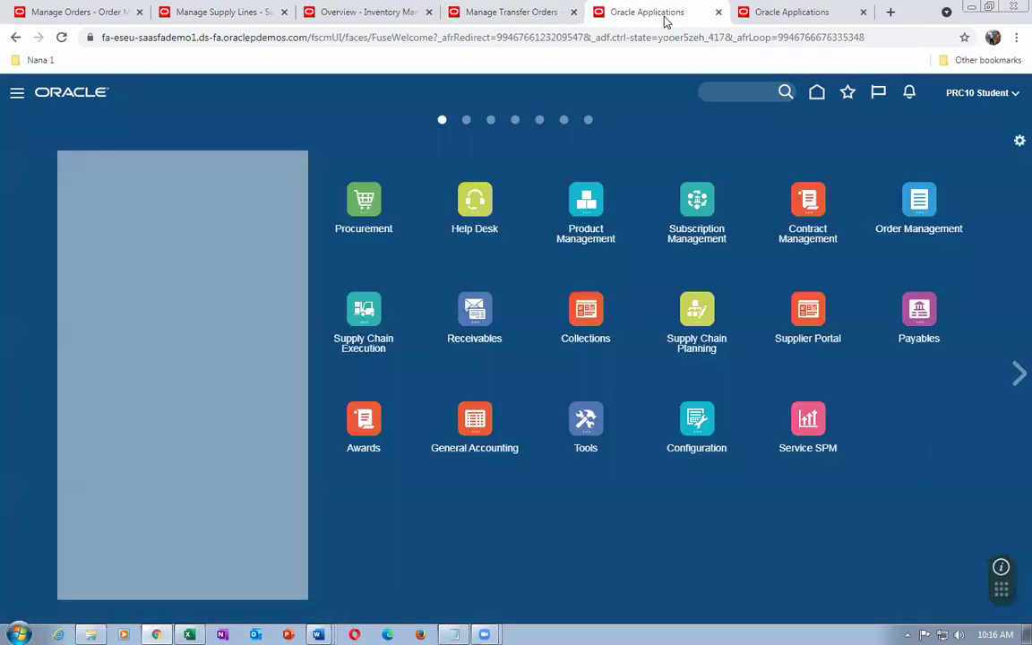
# Duplicate the Oracle Applications home page twice and show the inventory Tasks panel for org 002
pyautogui.click(363, 316)
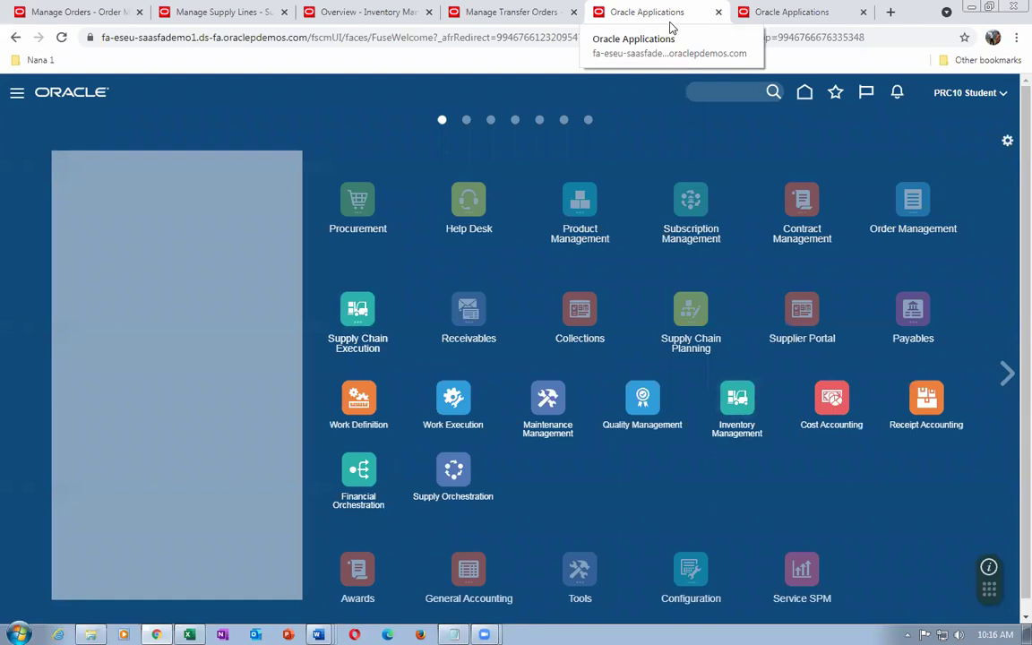
pyautogui.click(800, 13)
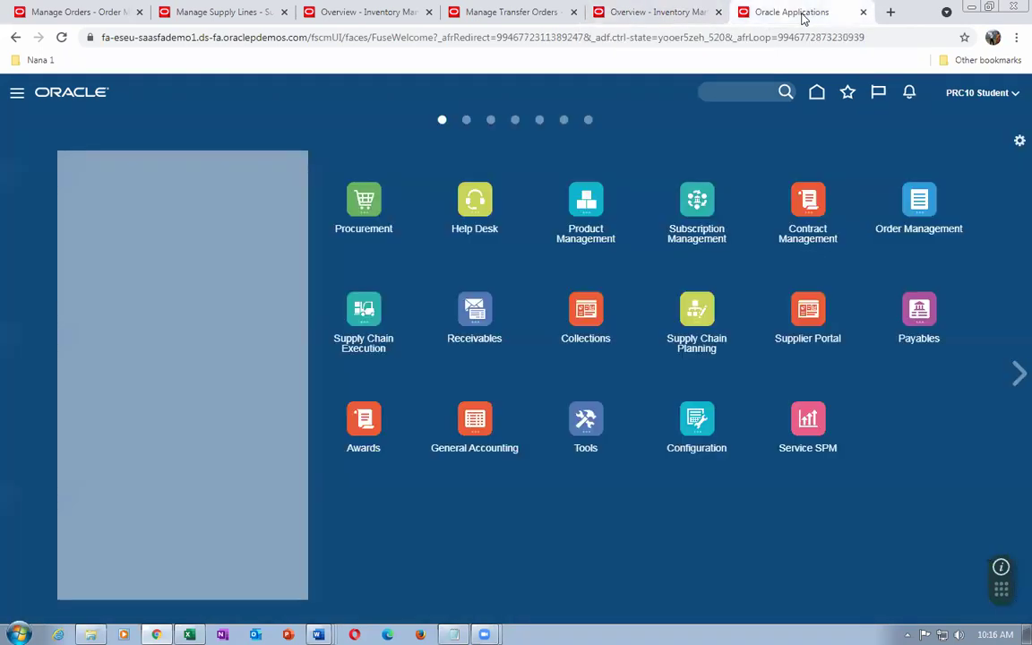
pyautogui.rightClick(804, 18)
pyautogui.click(844, 120)
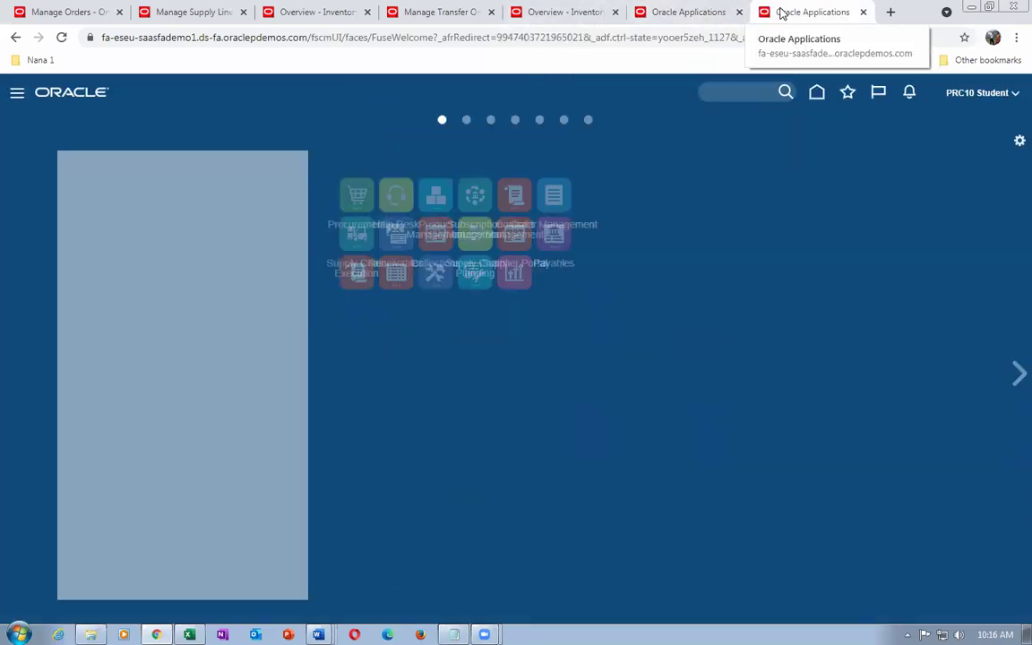
pyautogui.rightClick(782, 15)
pyautogui.click(818, 117)
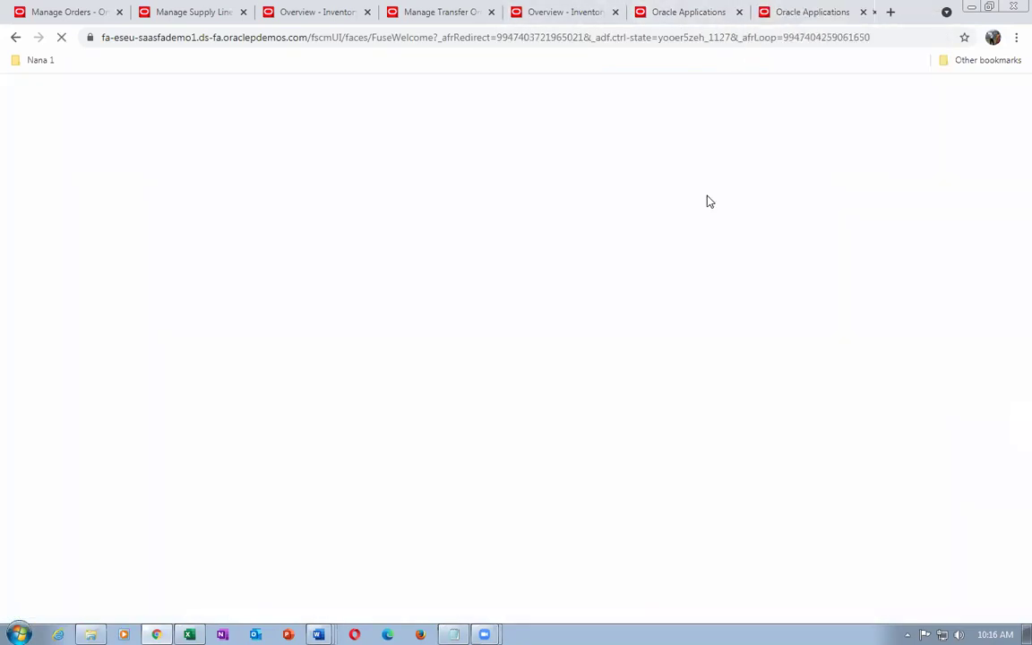
pyautogui.click(491, 11)
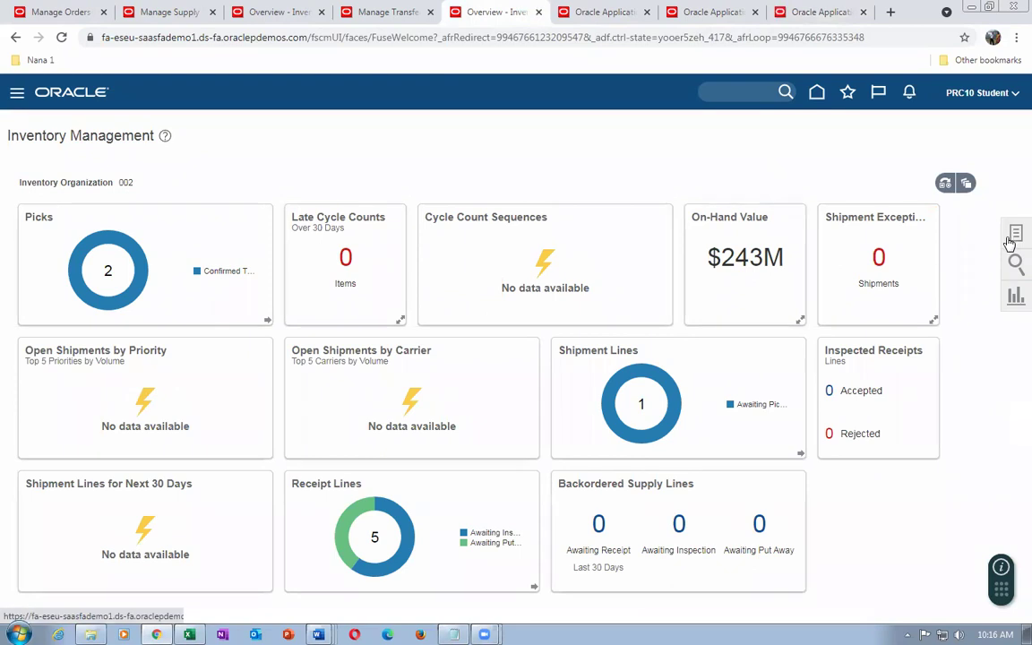
pyautogui.click(1015, 234)
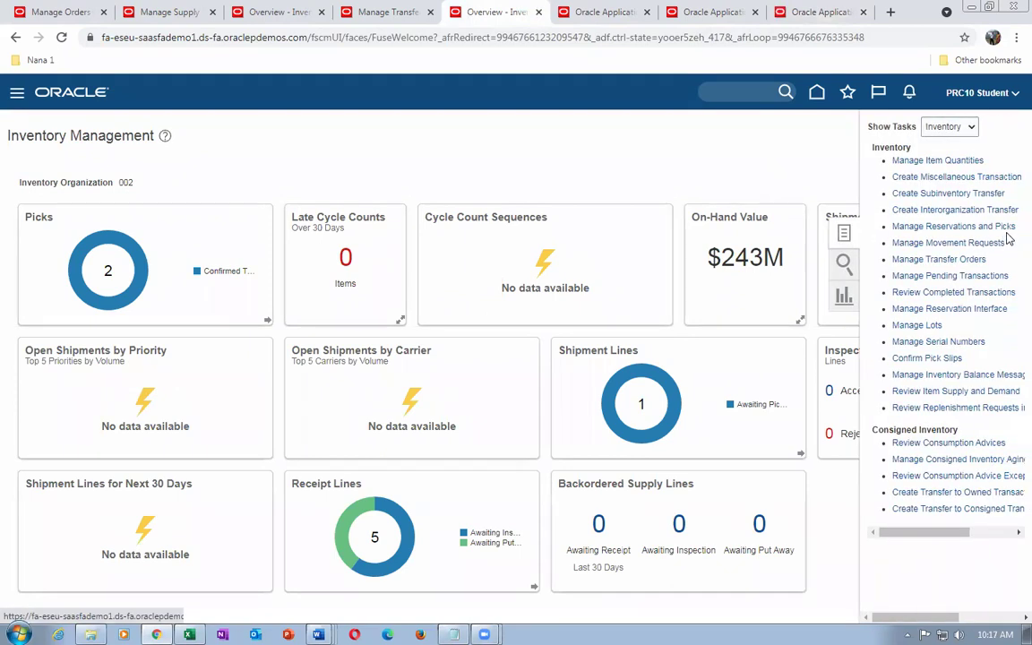
# Filter the Tasks list to Shipments and open Manage Shipment Lines
pyautogui.click(962, 128)
pyautogui.click(950, 167)
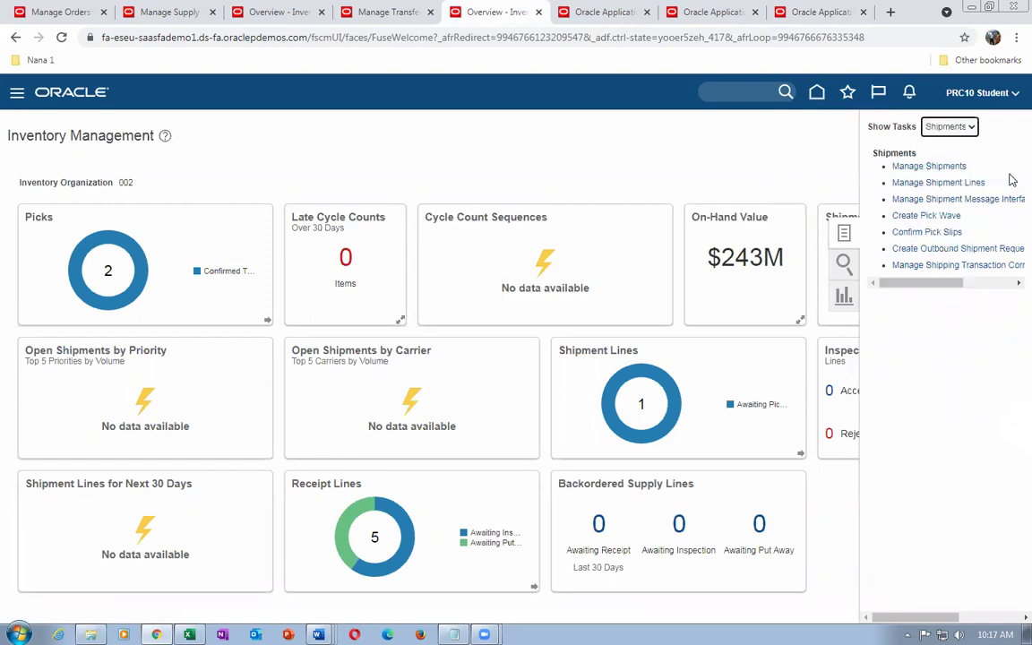
pyautogui.click(958, 184)
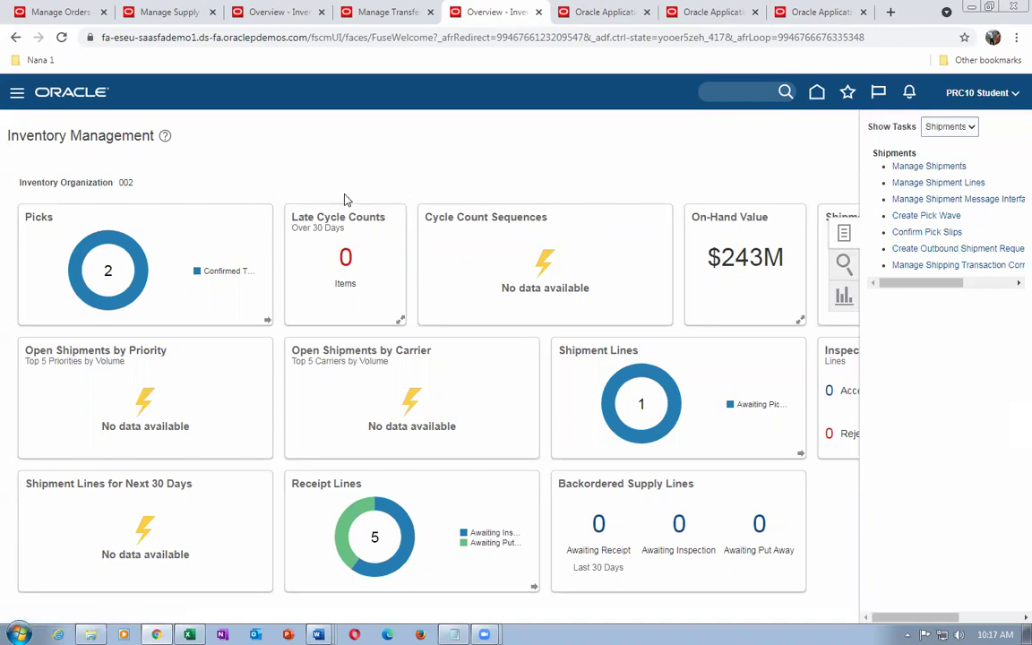
# Check the other open tabs, then return to the shipment lines search form
pyautogui.click(144, 12)
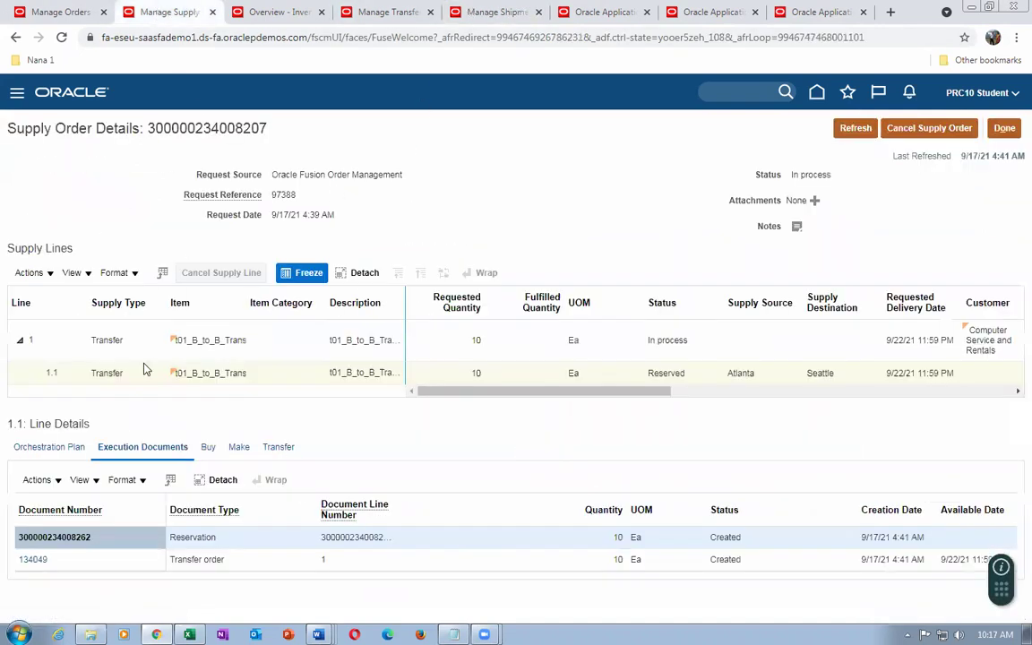
pyautogui.click(703, 14)
pyautogui.click(606, 12)
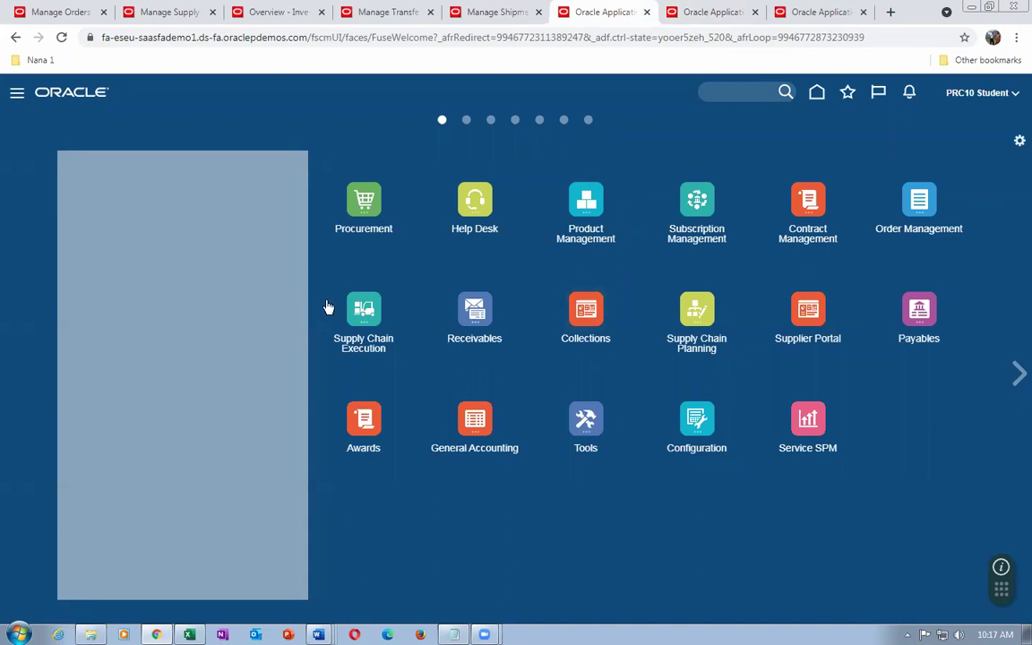
pyautogui.click(701, 11)
pyautogui.click(795, 11)
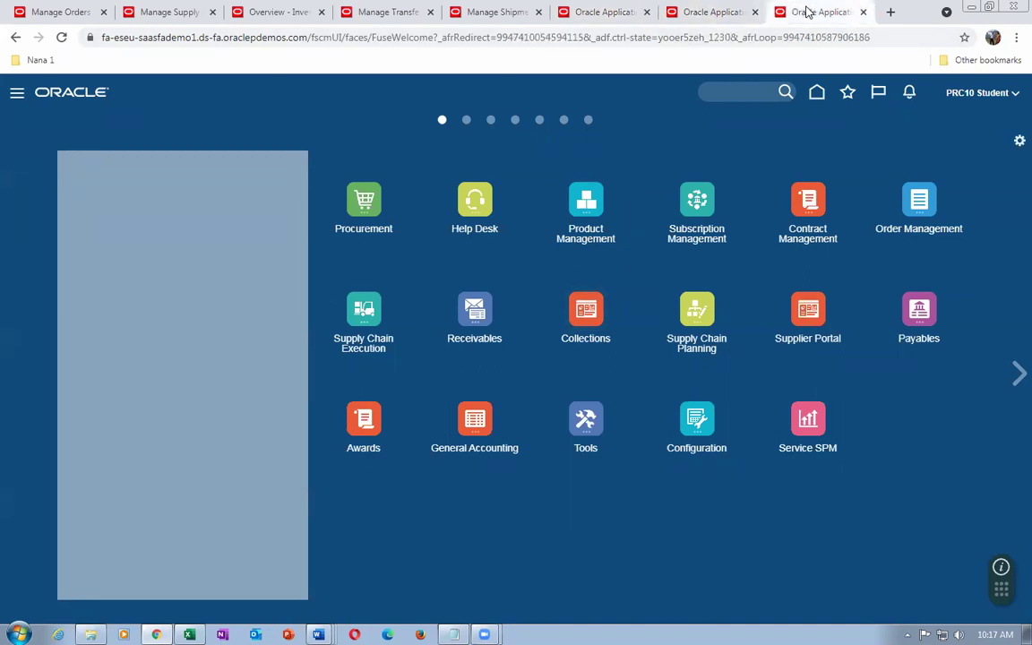
pyautogui.click(475, 13)
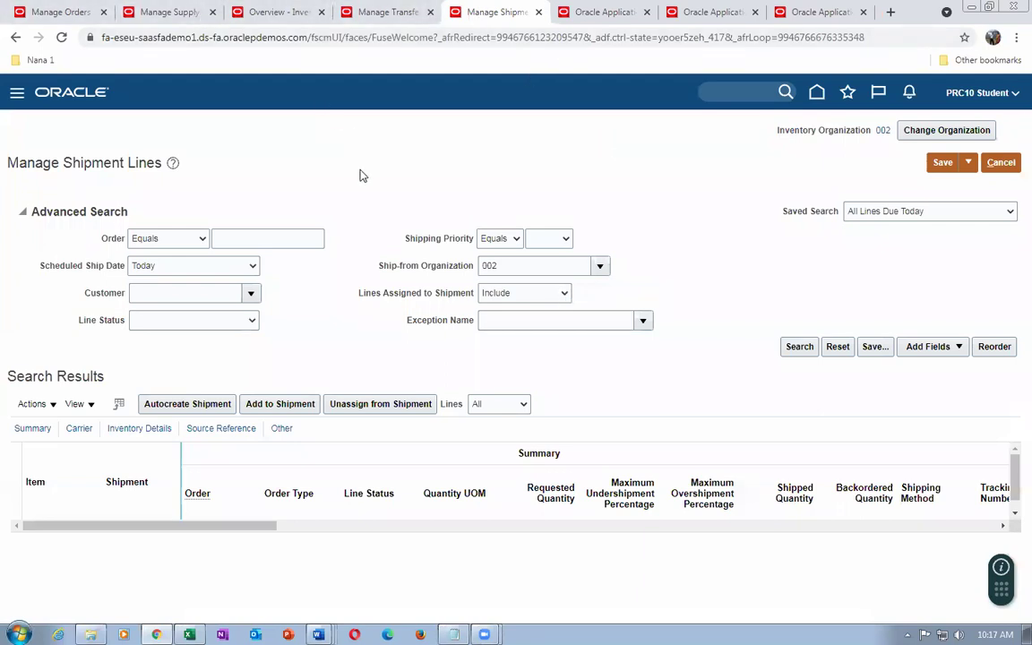
pyautogui.click(217, 240)
# Search shipment lines for order 134049 and open the t01_B_to_B_Transfer line
pyautogui.write('134049')
pyautogui.press('Tab')
pyautogui.click(802, 348)
pyautogui.click(141, 15)
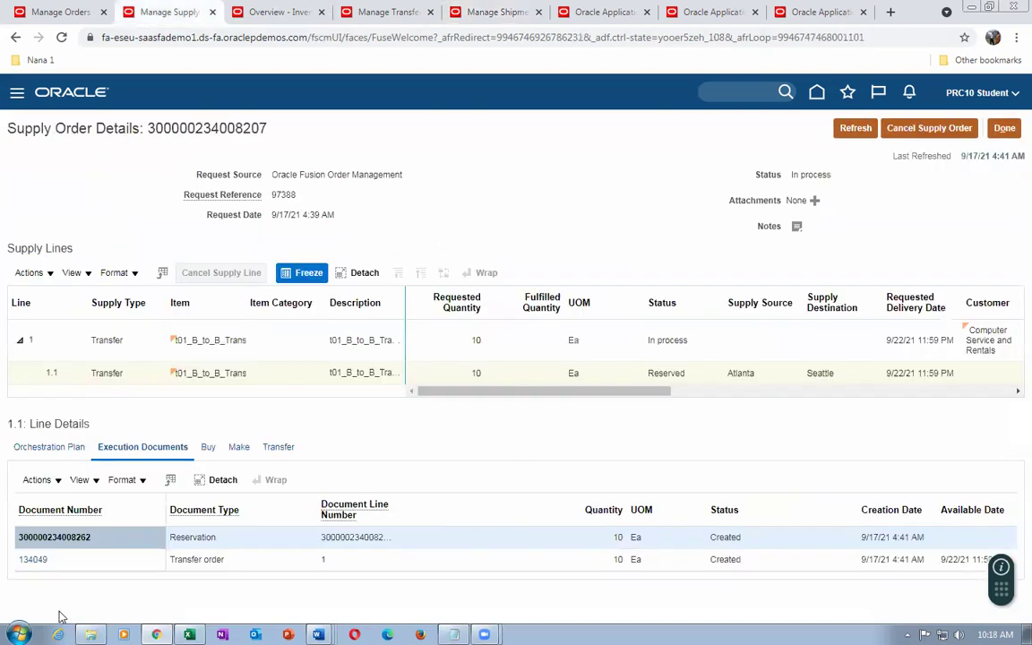
pyautogui.click(491, 12)
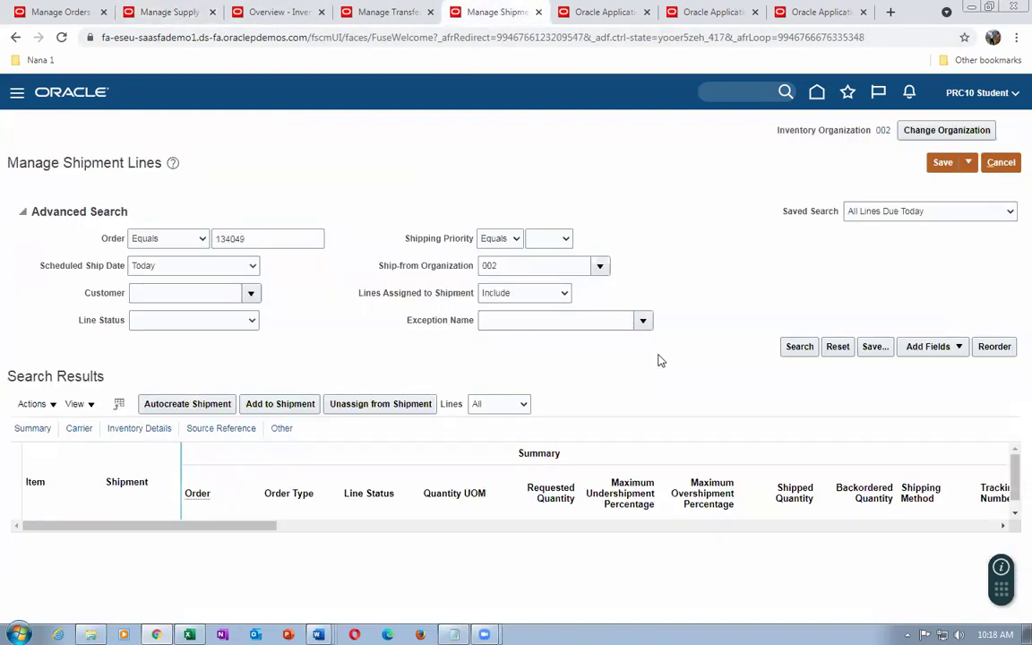
pyautogui.click(153, 267)
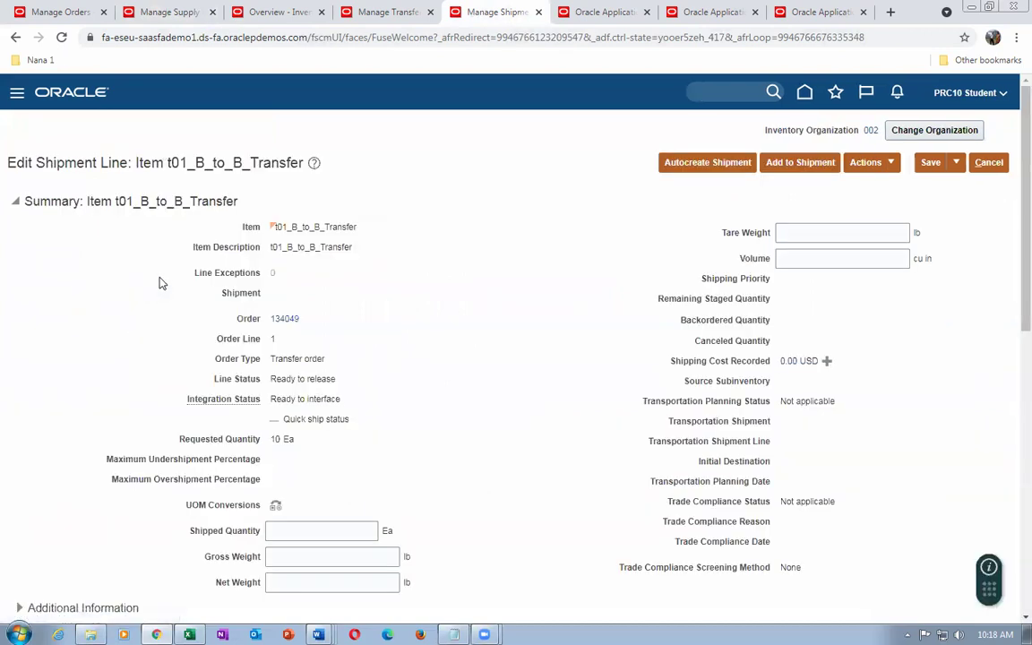
# Pick release order 134049's shipment line and acknowledge the confirmation
pyautogui.click(863, 167)
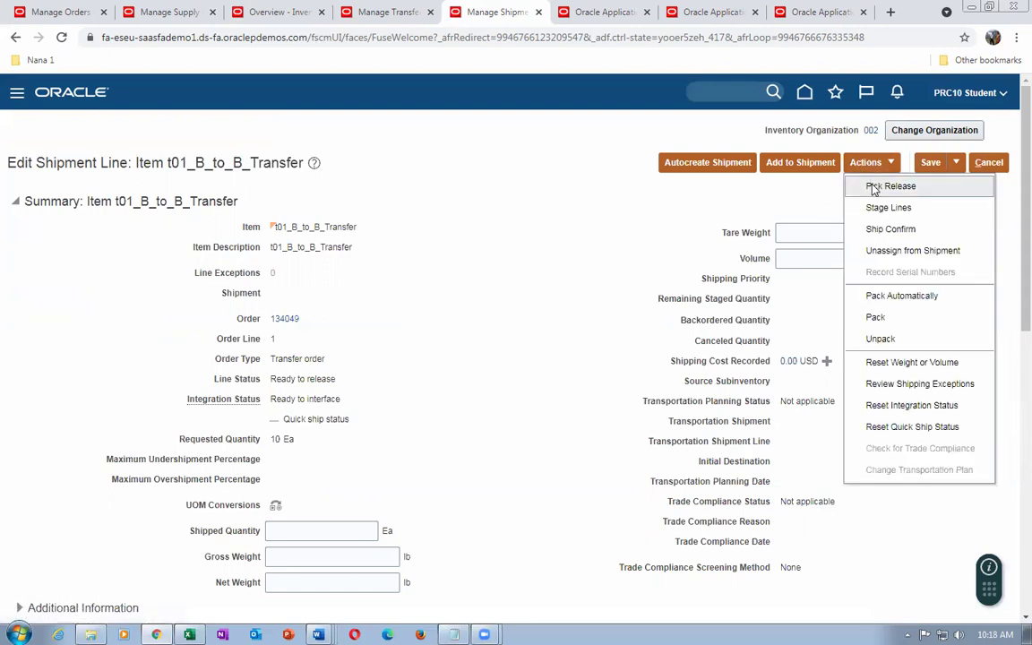
pyautogui.click(873, 187)
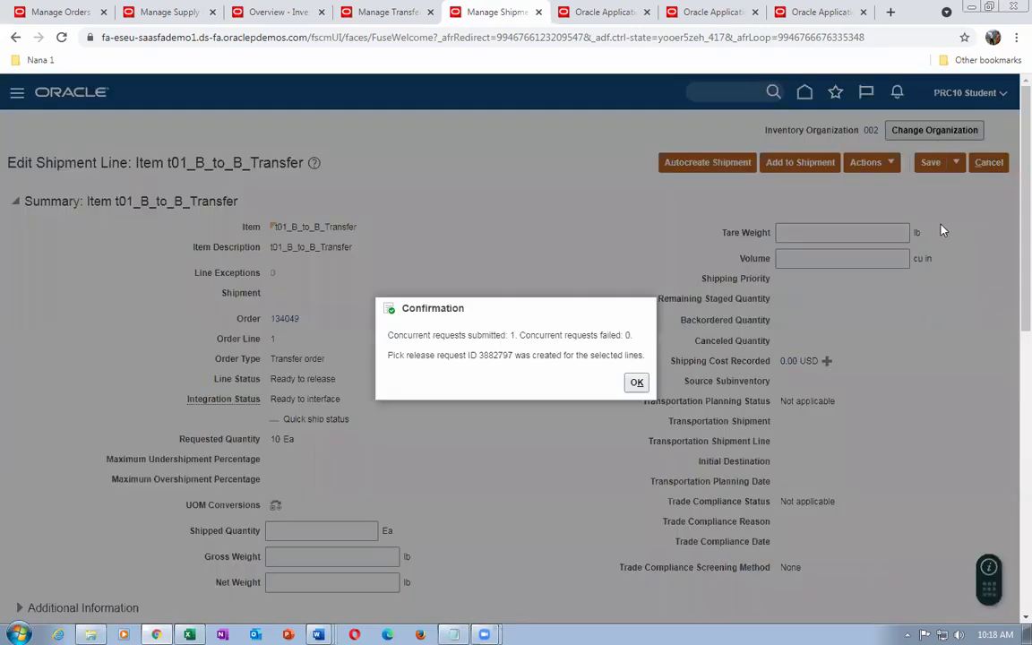
pyautogui.click(636, 383)
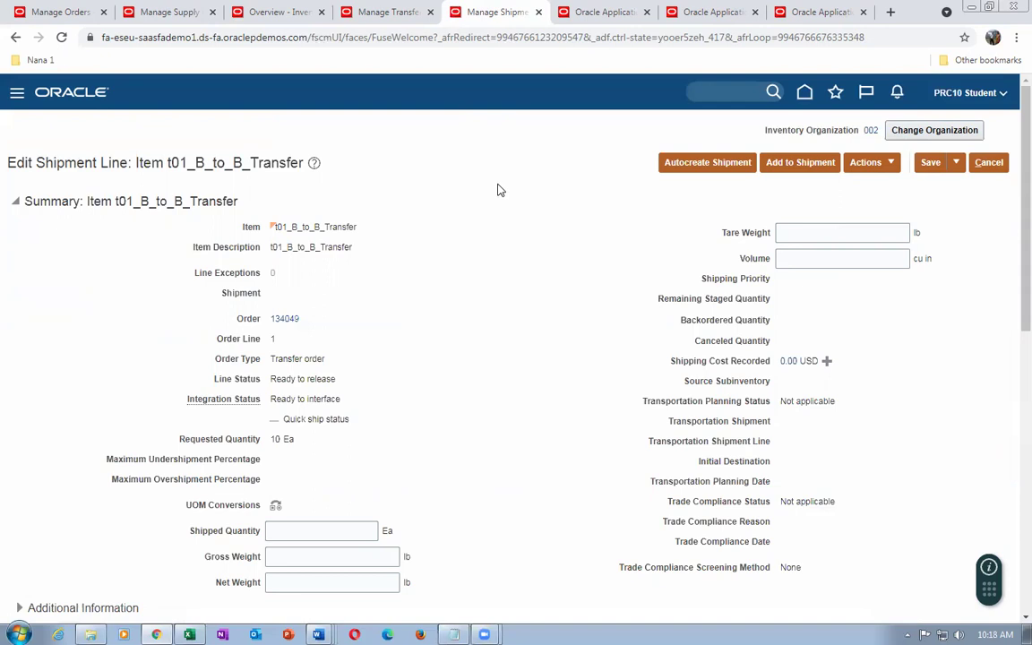
pyautogui.click(956, 162)
# Save the released line, recheck 134049's shipments and receipts, and open shipment 66195
pyautogui.click(955, 186)
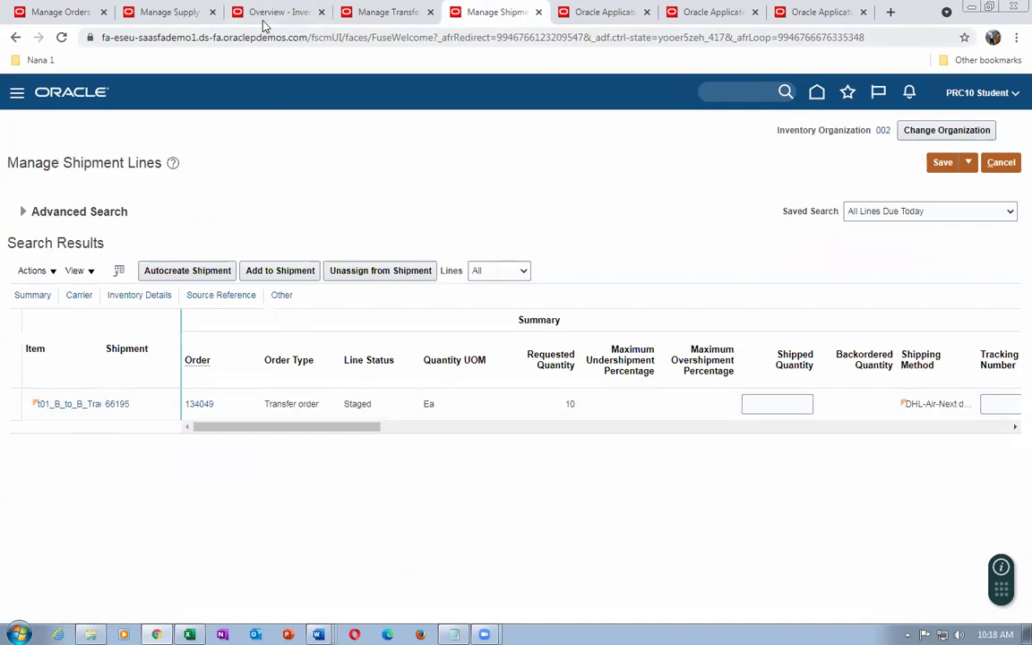
pyautogui.click(166, 12)
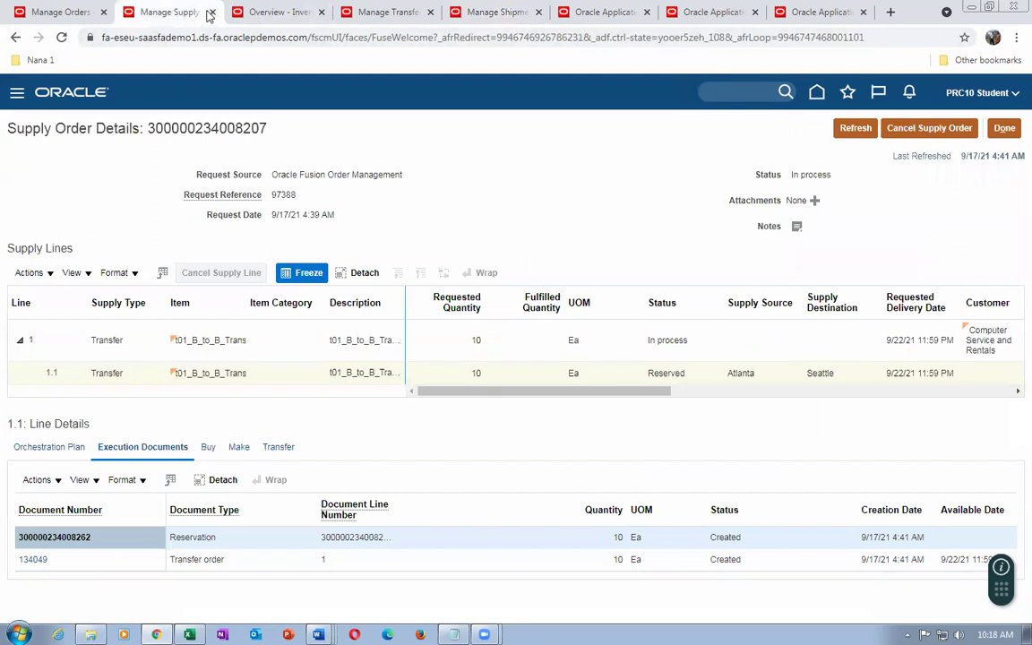
pyautogui.click(380, 12)
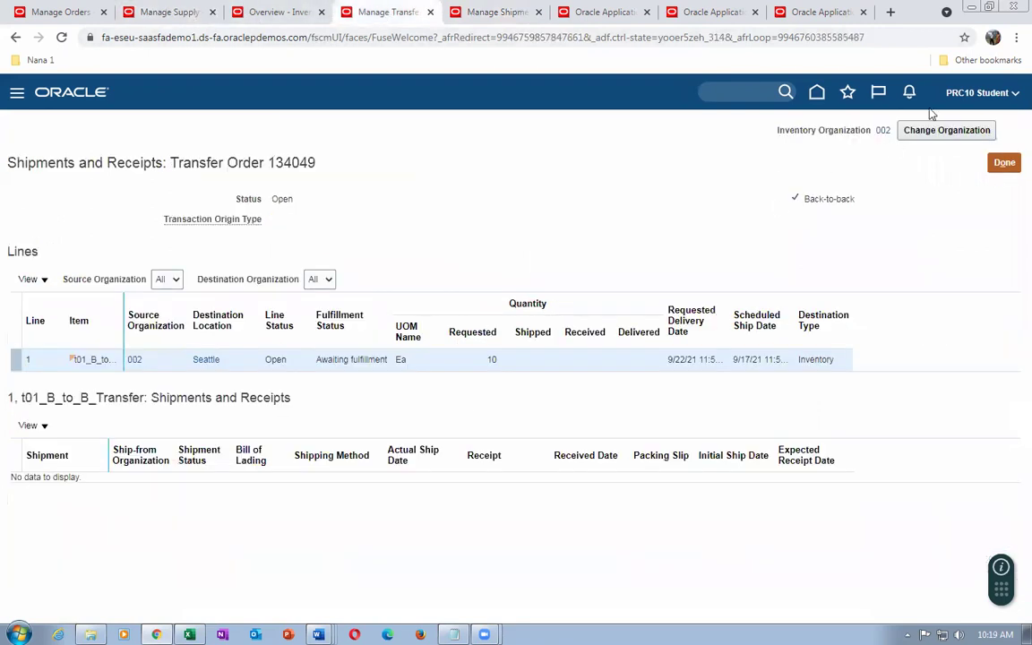
pyautogui.click(1001, 164)
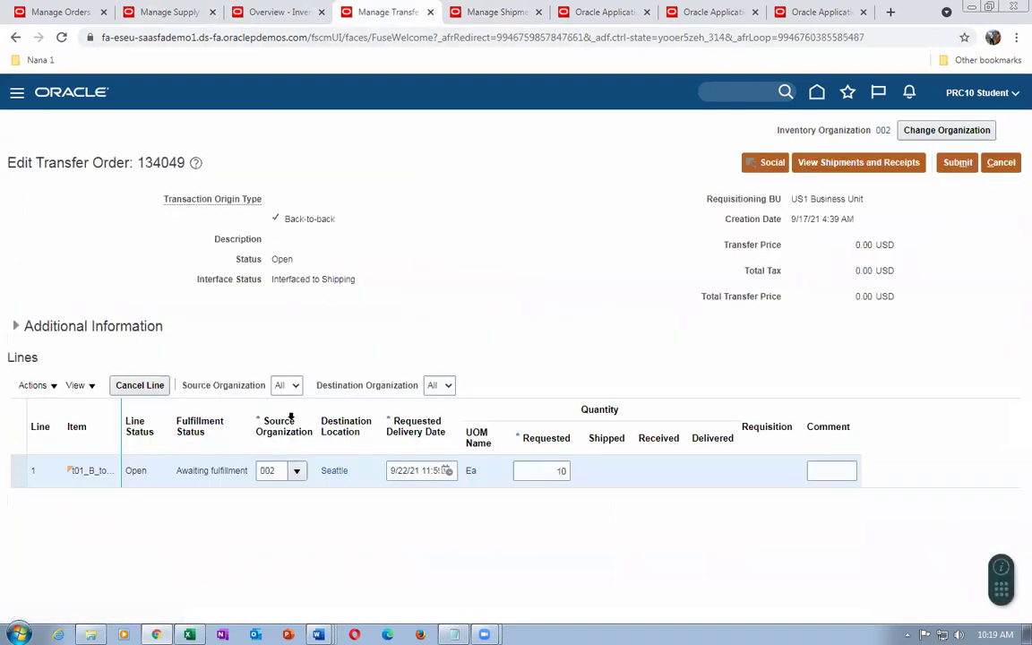
pyautogui.click(860, 164)
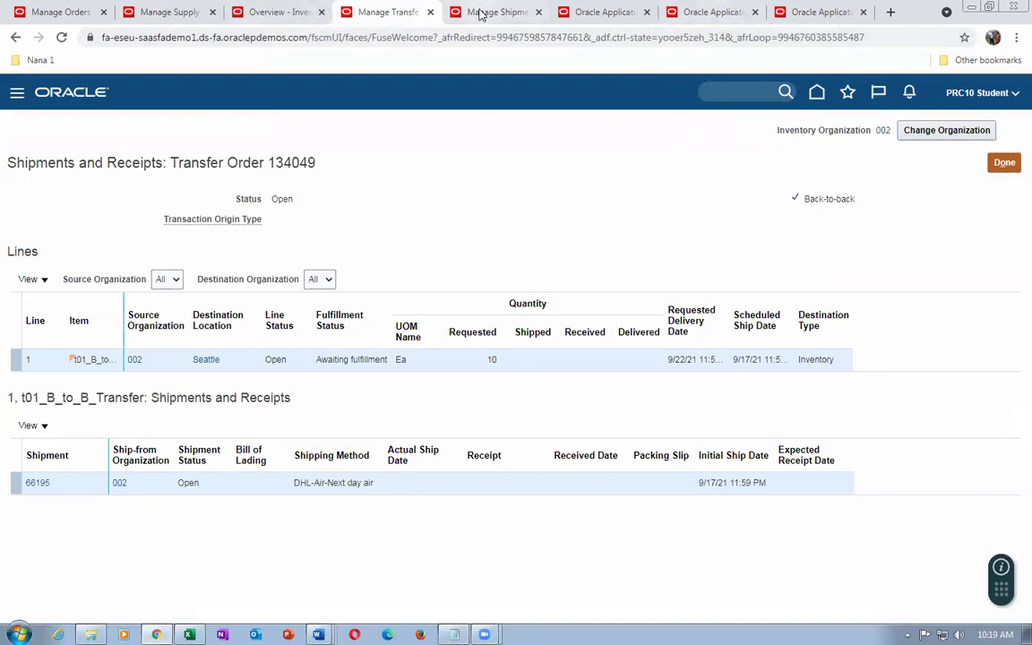
pyautogui.click(484, 12)
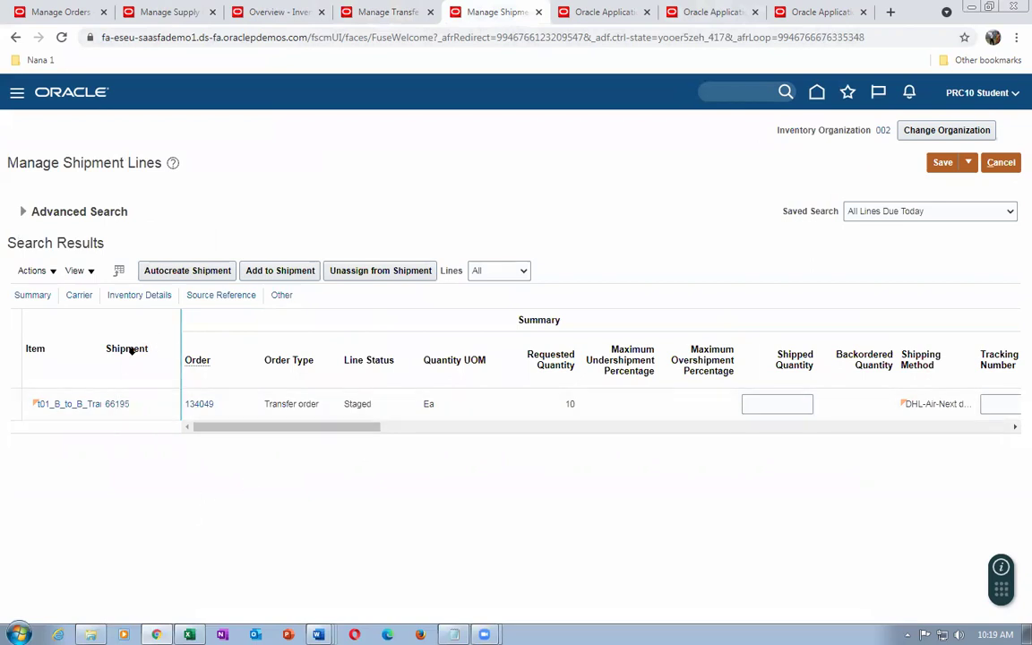
pyautogui.click(119, 408)
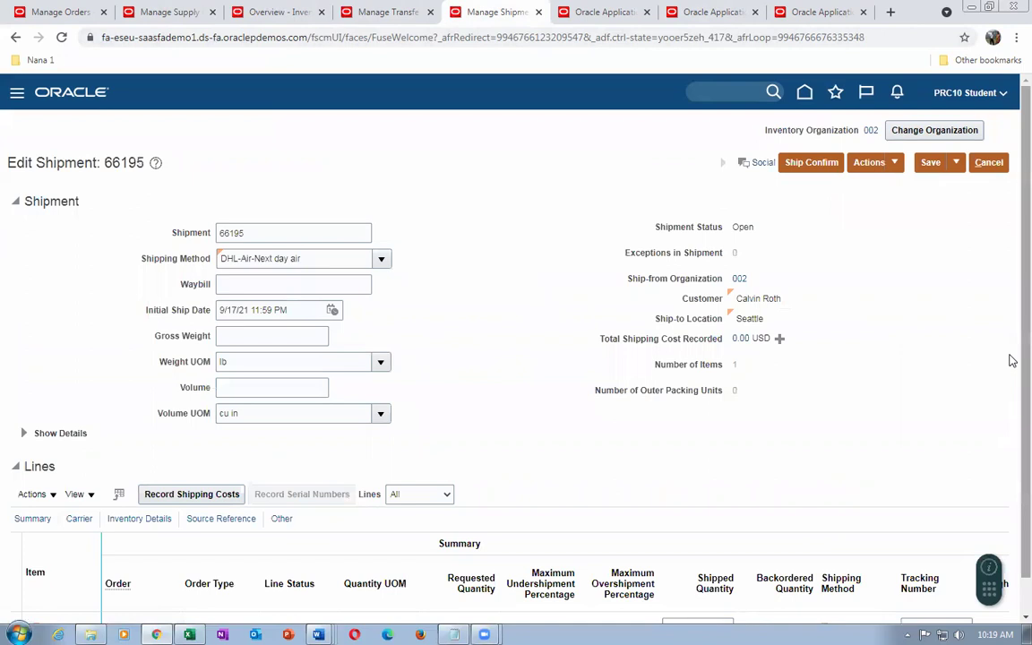
# Ship-confirm shipment 66195, accepting the missing weight and volume warning
pyautogui.click(814, 164)
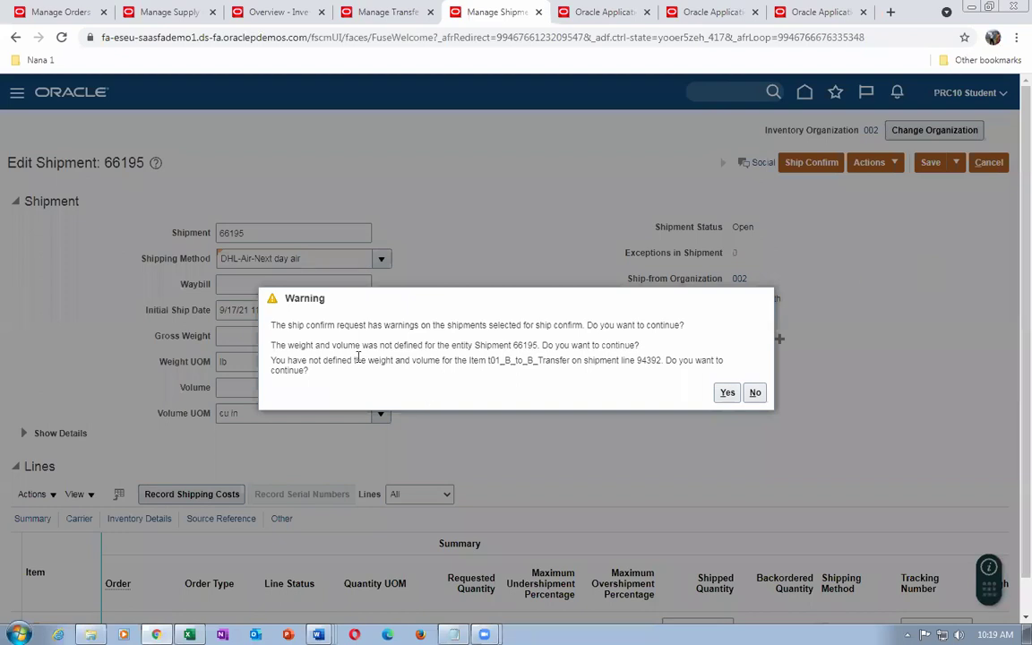
pyautogui.click(383, 348)
pyautogui.moveTo(382, 348); pyautogui.dragTo(536, 347)
pyautogui.moveTo(333, 364); pyautogui.dragTo(511, 376)
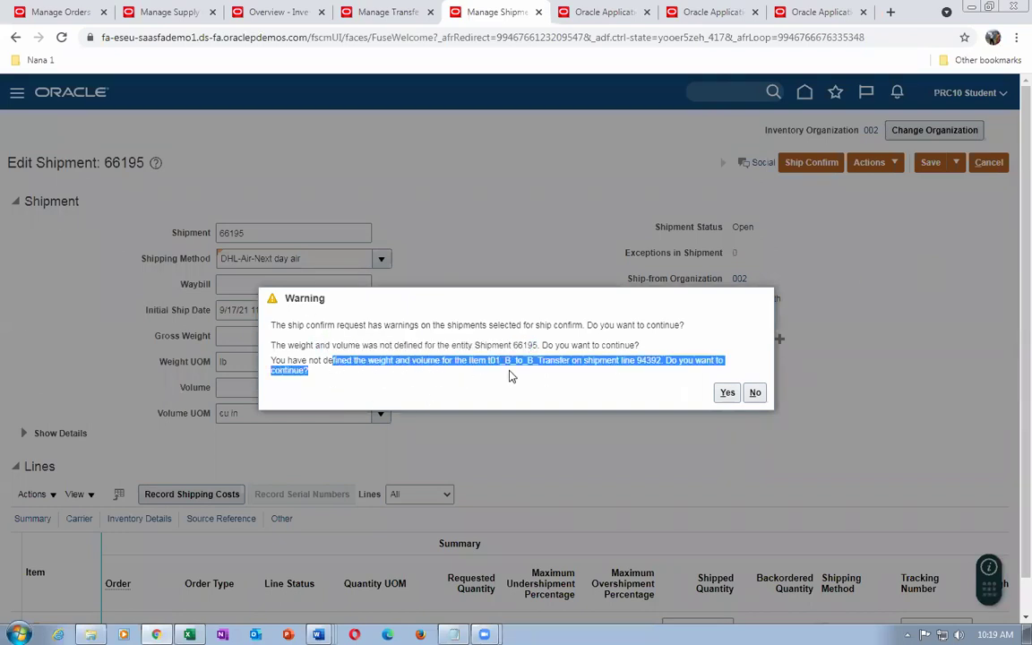
pyautogui.doubleClick(511, 376)
pyautogui.click(740, 266)
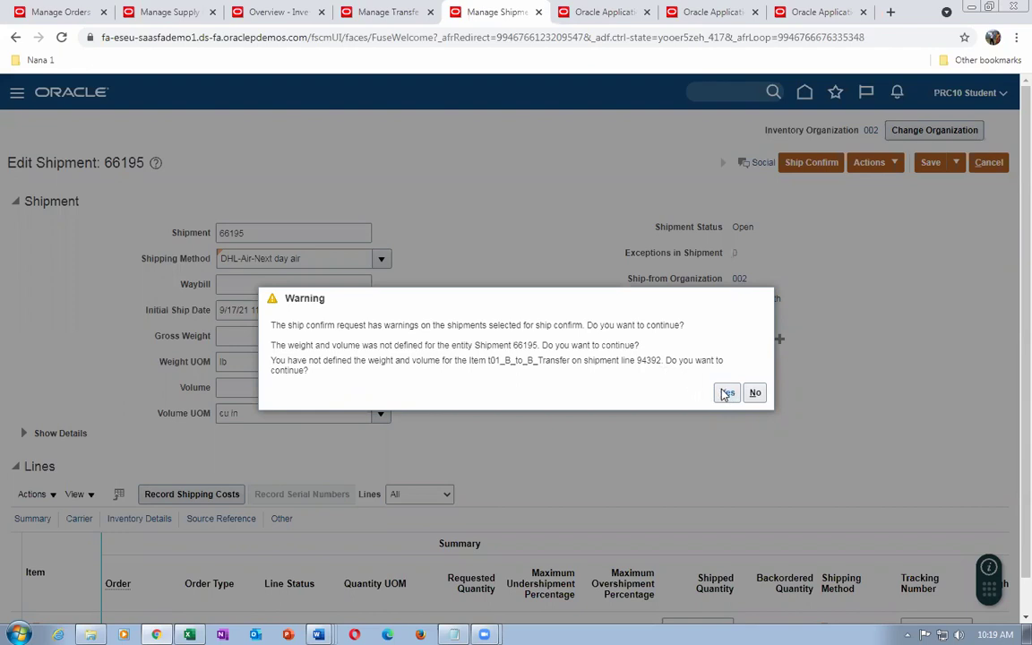
pyautogui.click(726, 393)
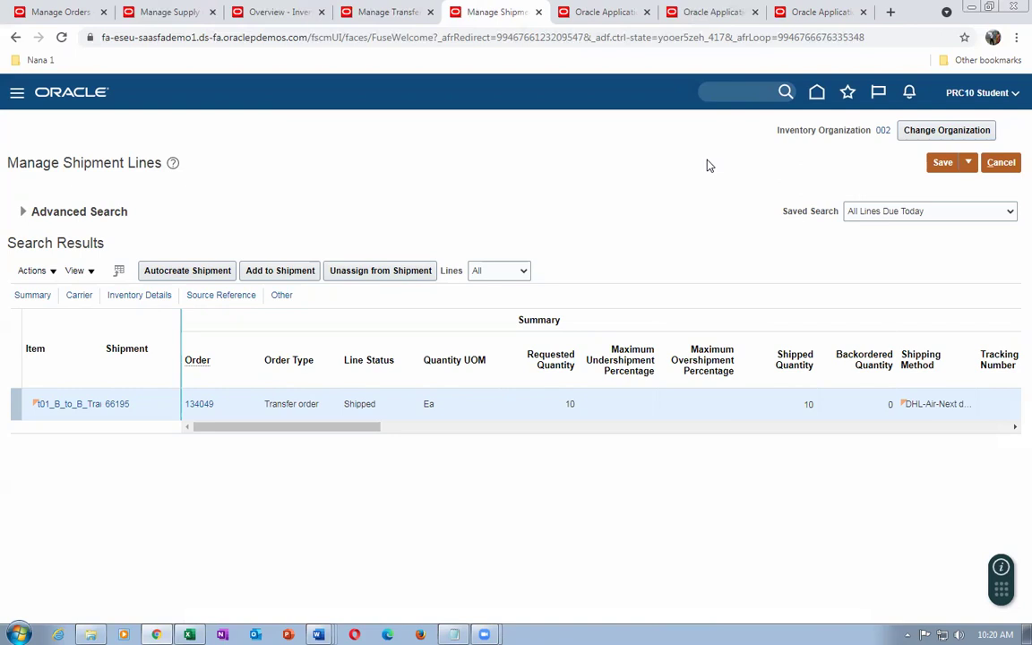
# Confirm in Scheduled Processes that Send Shipment Advice succeeded
pyautogui.click(594, 14)
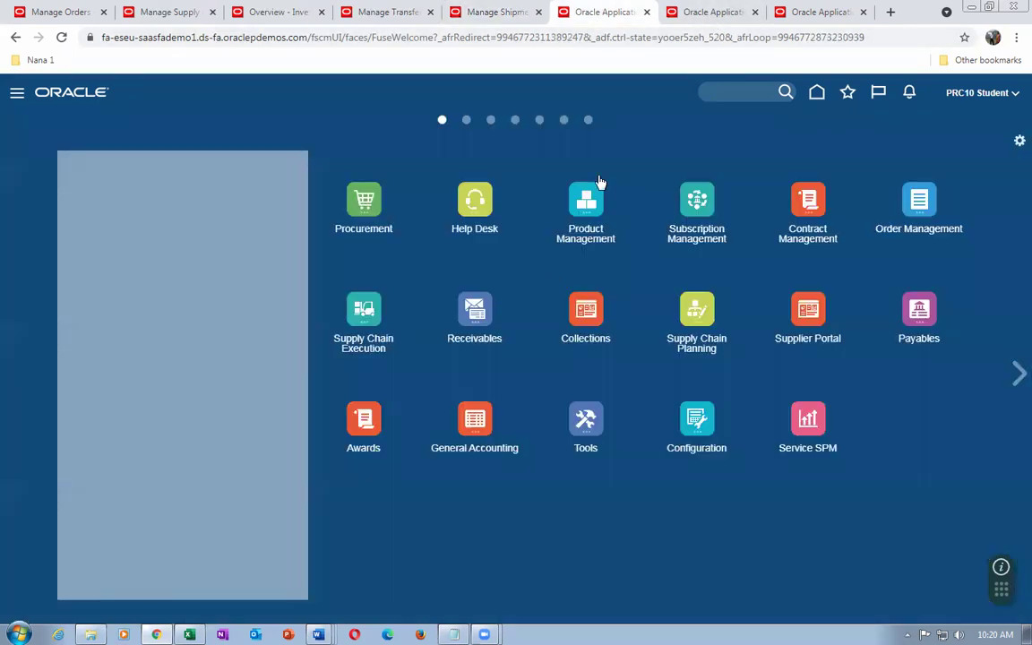
pyautogui.click(599, 417)
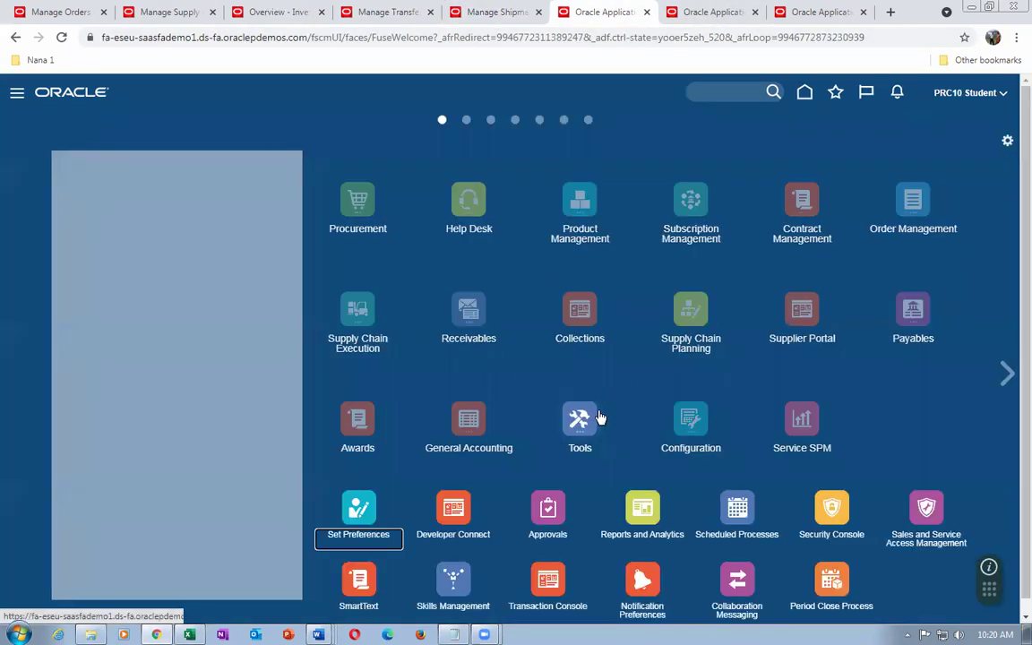
pyautogui.click(733, 508)
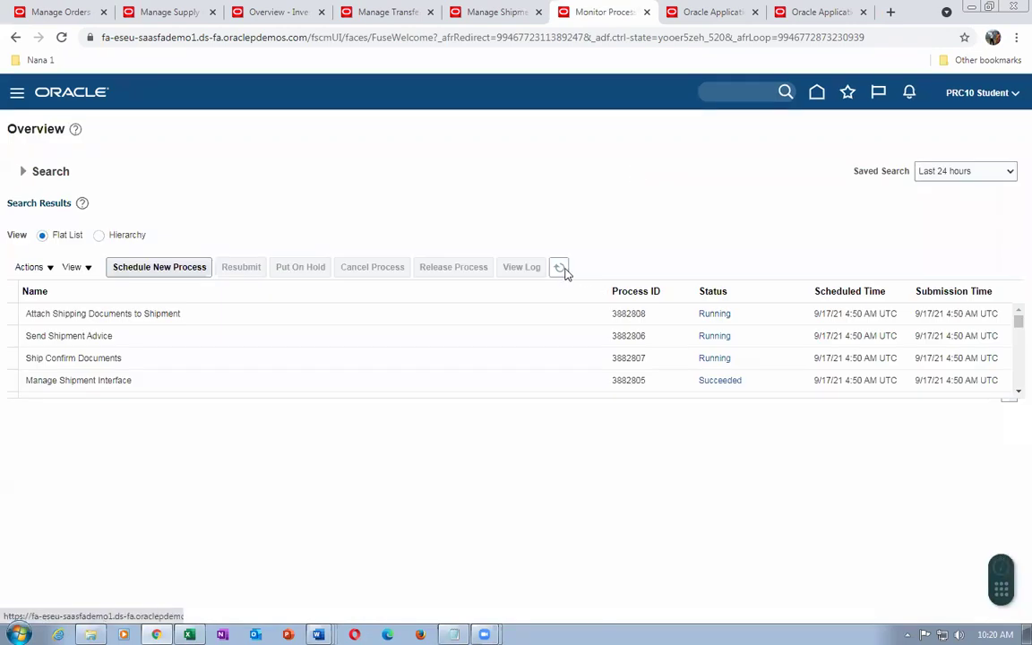
pyautogui.click(560, 268)
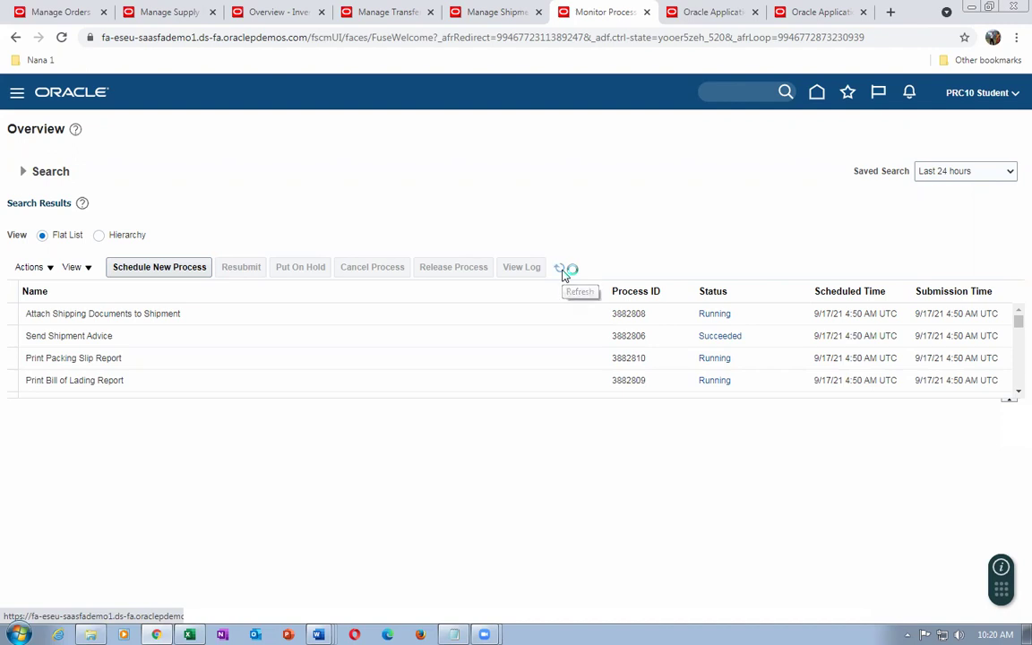
pyautogui.click(159, 343)
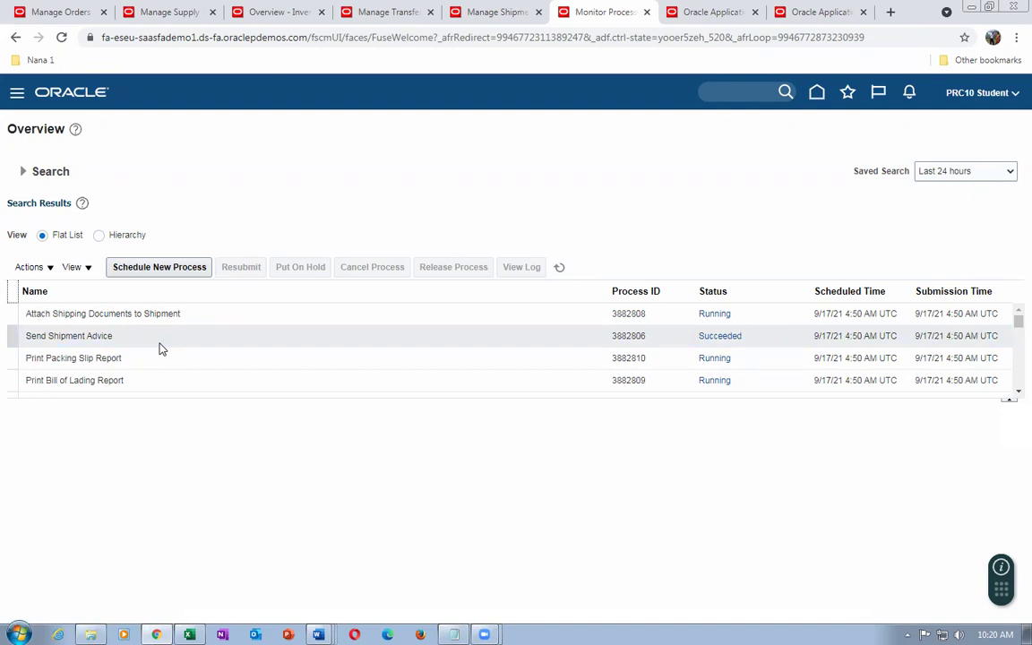
pyautogui.click(265, 366)
pyautogui.click(229, 336)
pyautogui.click(176, 12)
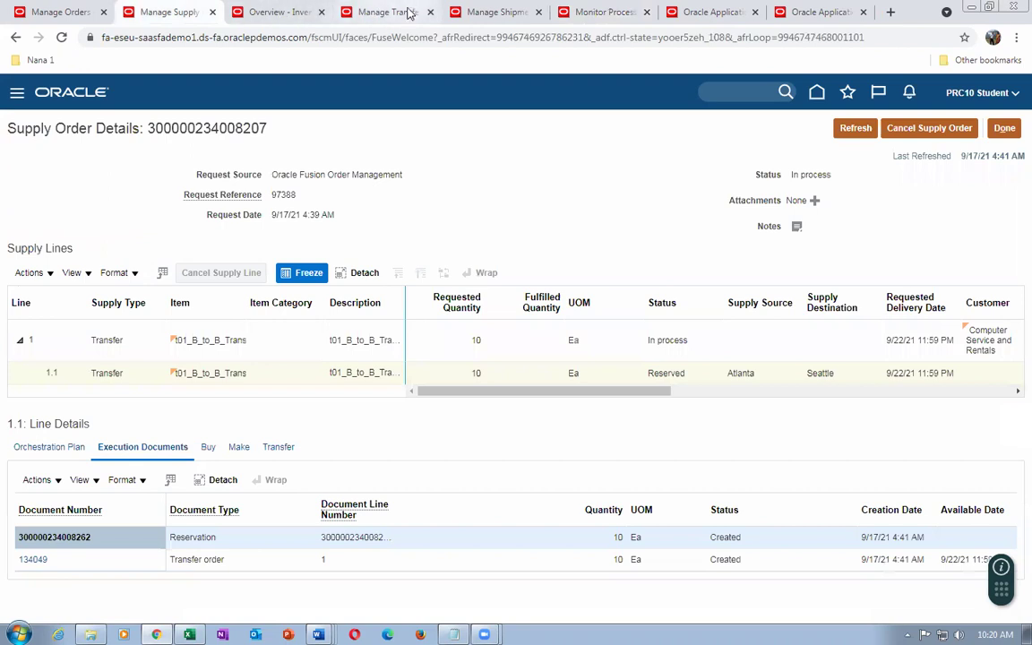
# Confirm transfer order 134049 shows 10 shipped with shipment 66195 closed, then check Scheduled Processes
pyautogui.click(381, 12)
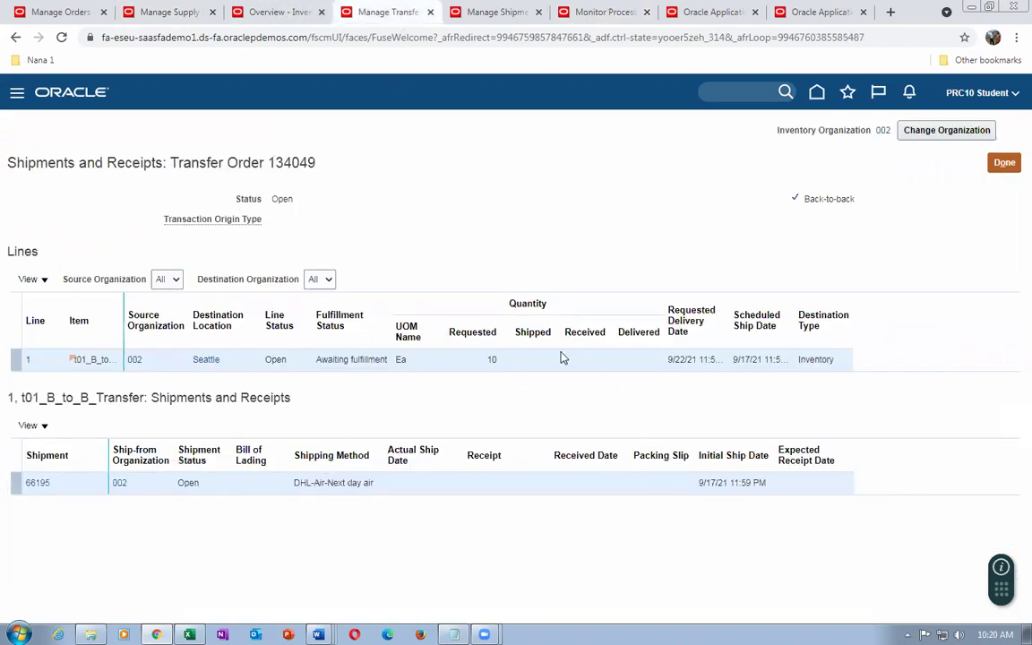
pyautogui.click(1003, 162)
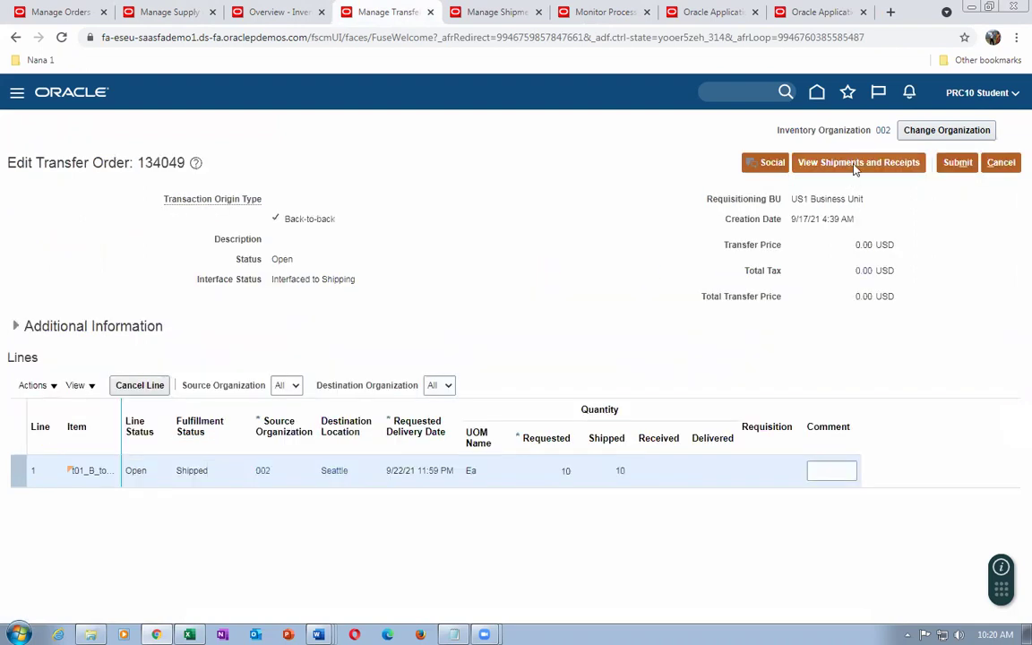
pyautogui.click(855, 162)
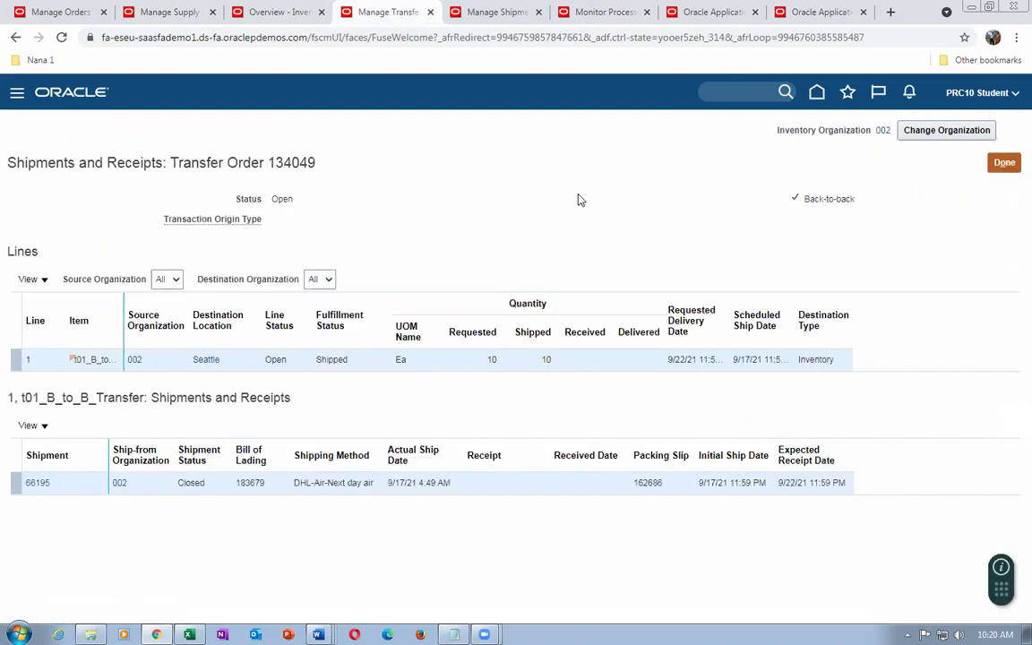
pyautogui.click(615, 17)
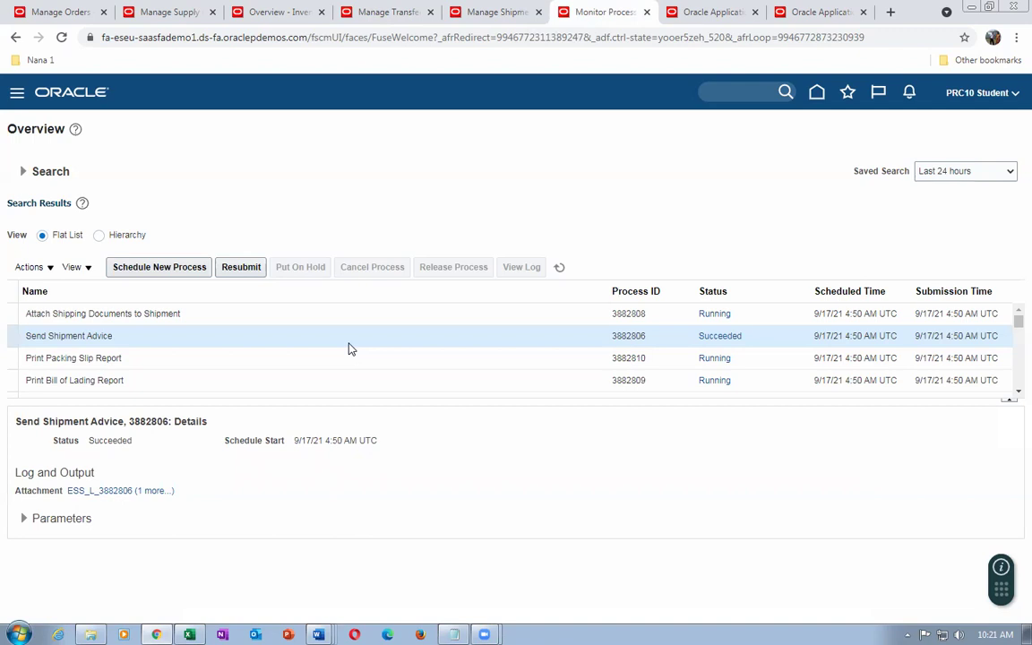
pyautogui.click(163, 274)
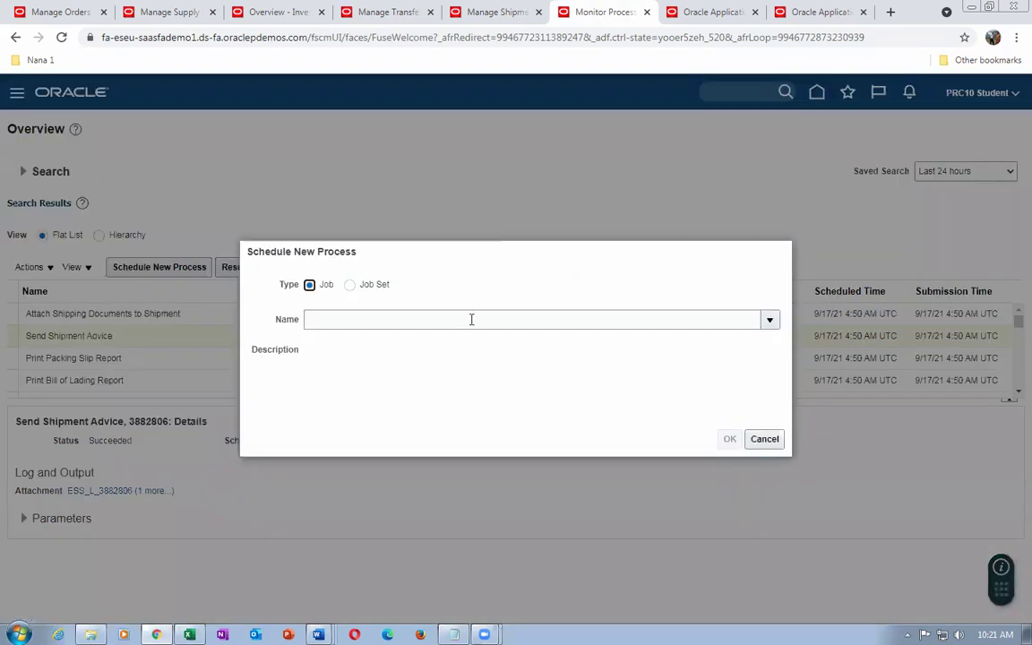
pyautogui.click(473, 318)
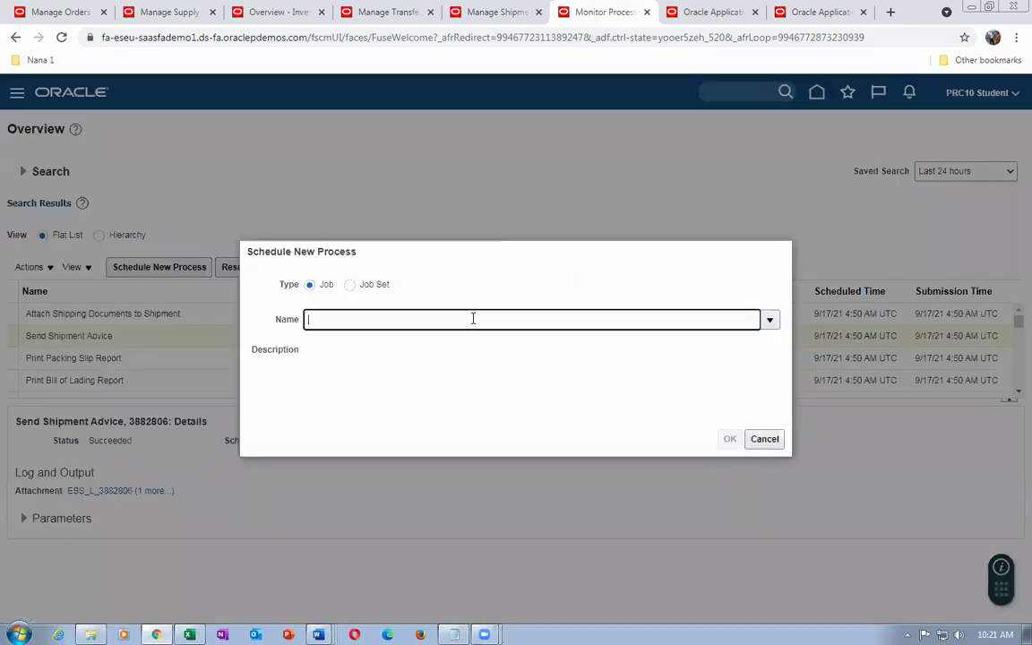
pyautogui.write('man%ship%int%')
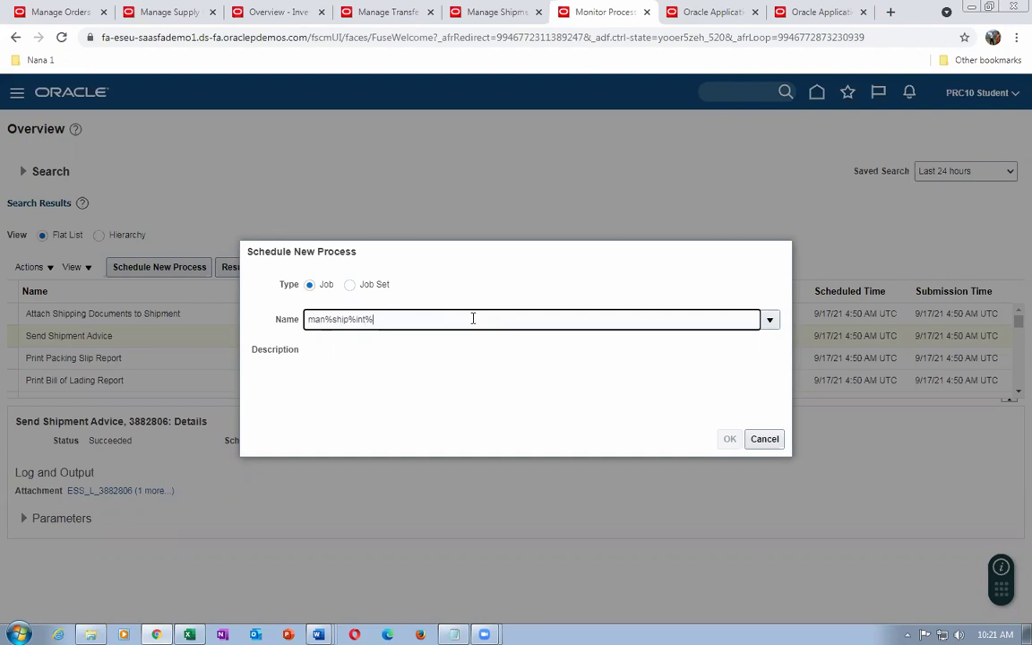
pyautogui.press('Tab')
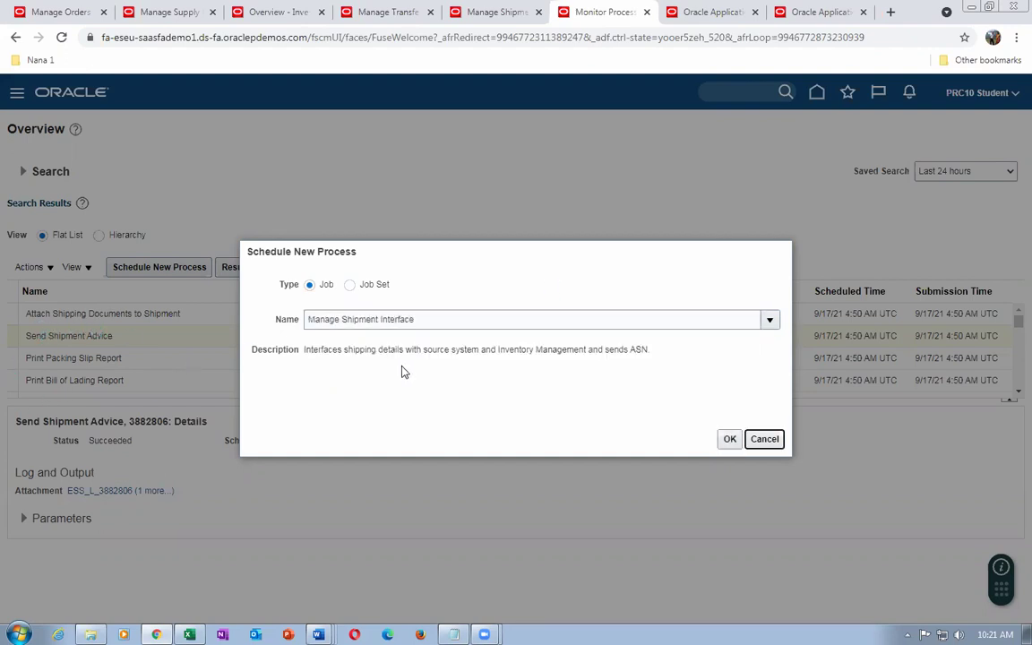
pyautogui.click(729, 439)
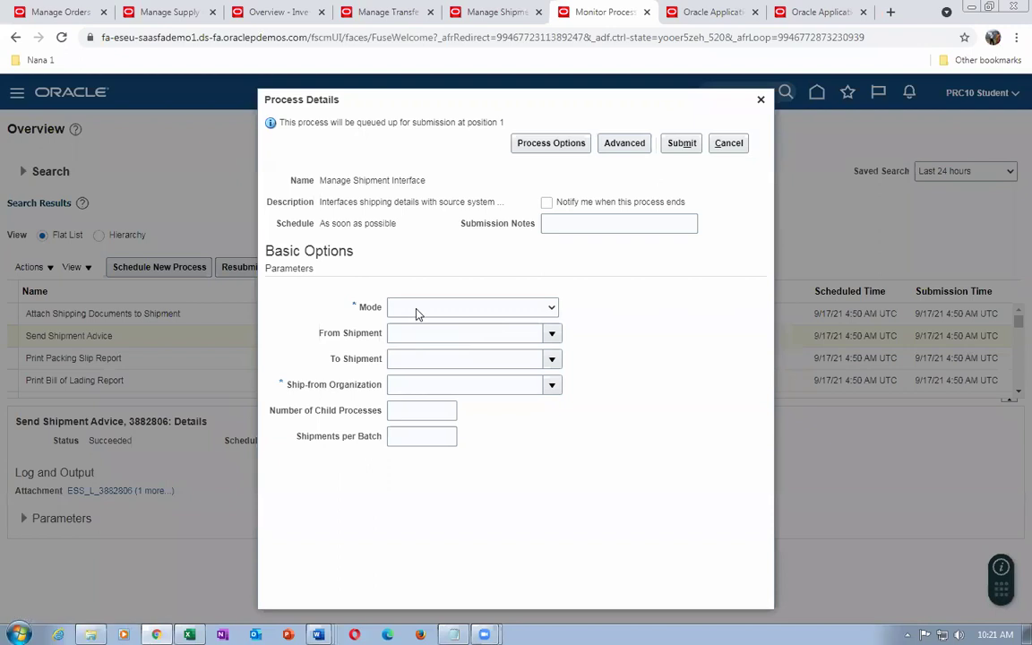
pyautogui.click(417, 309)
pyautogui.click(418, 334)
pyautogui.click(411, 384)
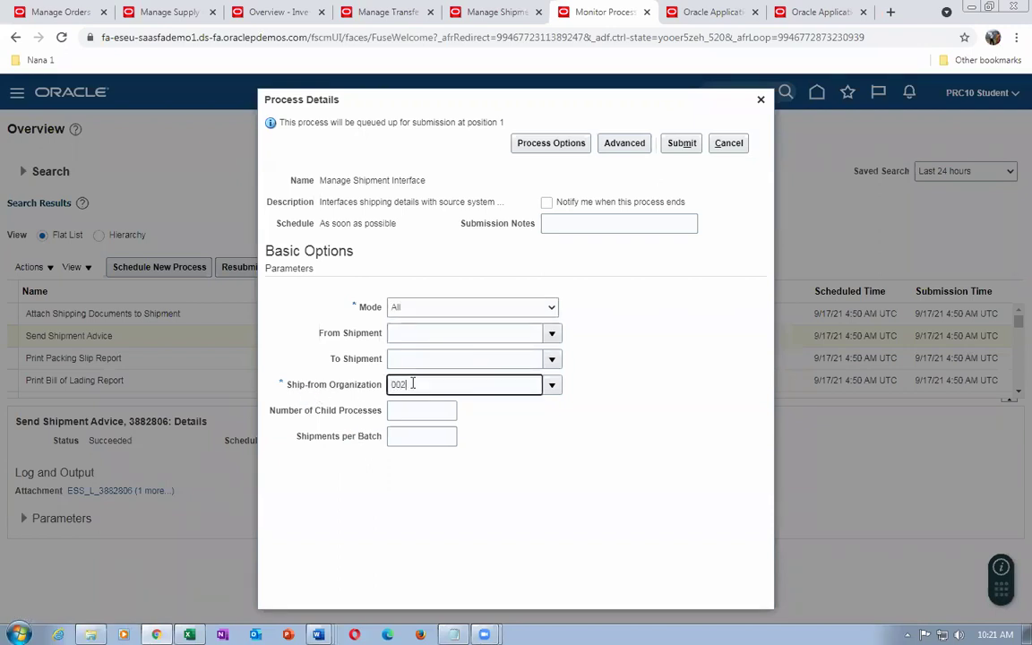
pyautogui.press('Tab')
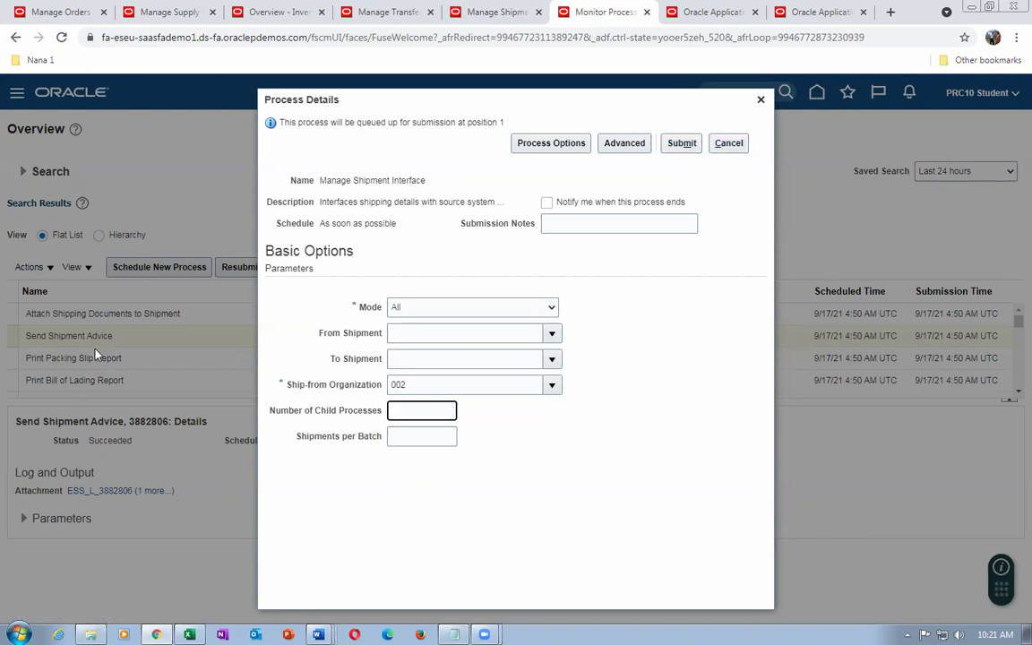
pyautogui.click(723, 142)
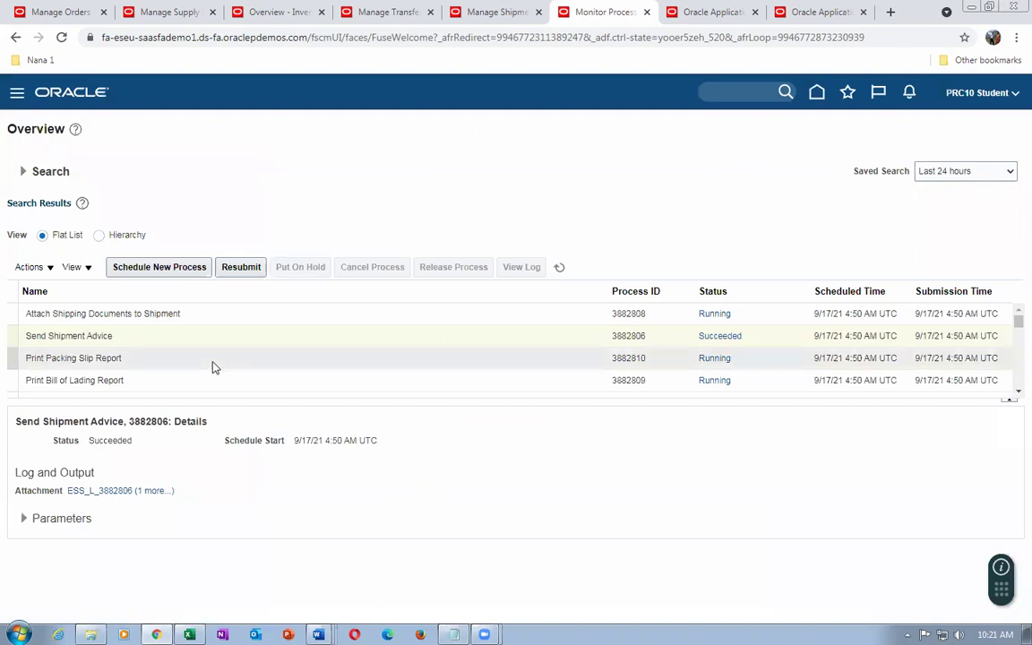
# Select Send Shipment Advice, then bring back order 134049's shipments showing 10 shipped and none received
pyautogui.click(130, 345)
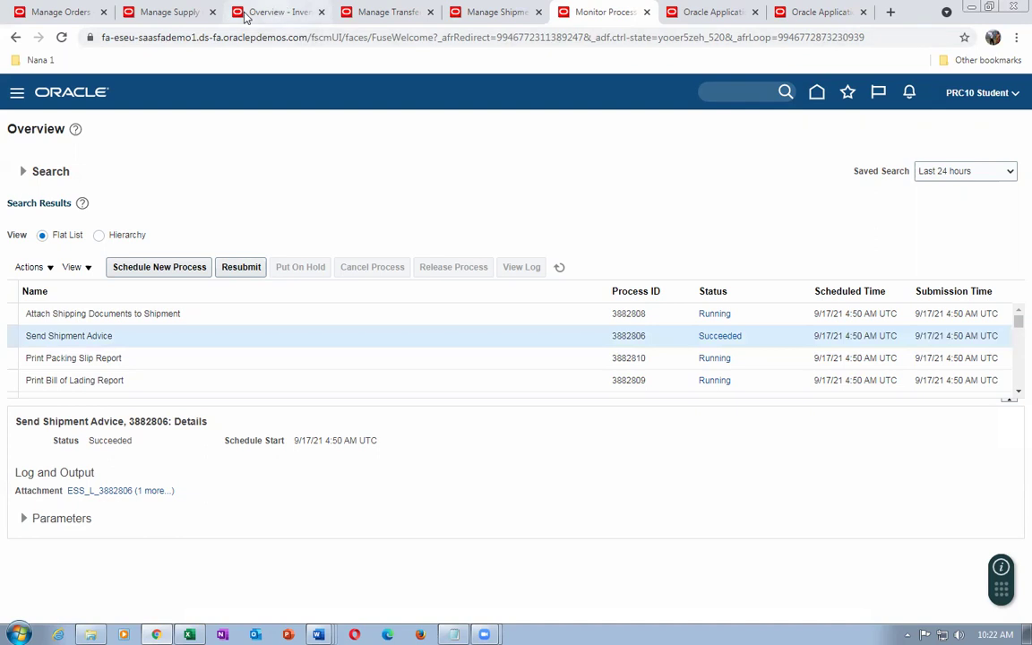
pyautogui.click(388, 13)
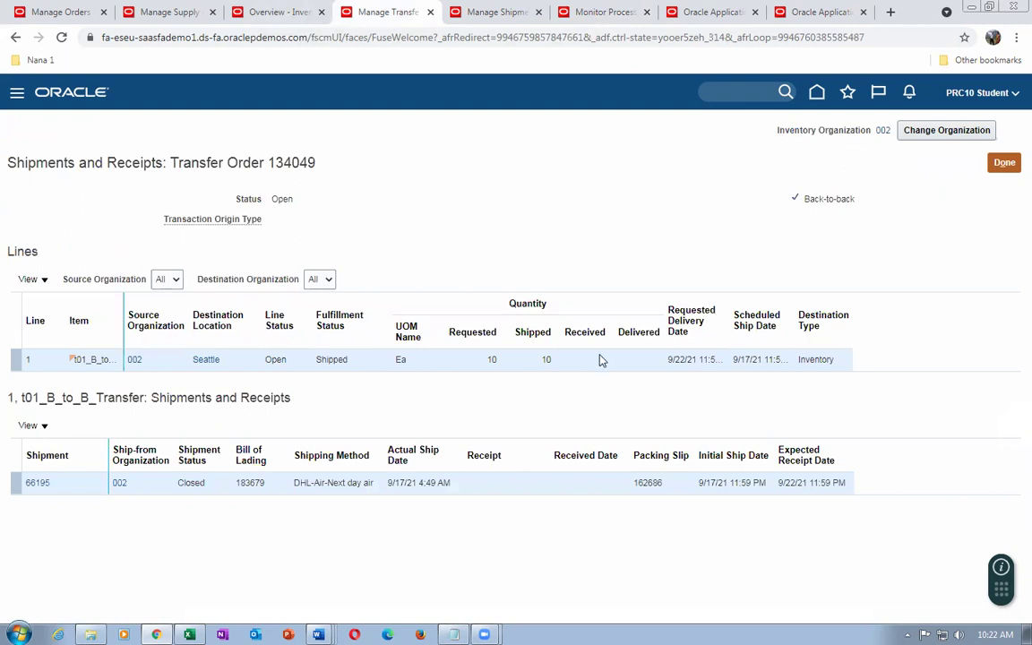
# Refresh order 97388's orchestration process, which remains at Awaiting Shipping
pyautogui.click(65, 13)
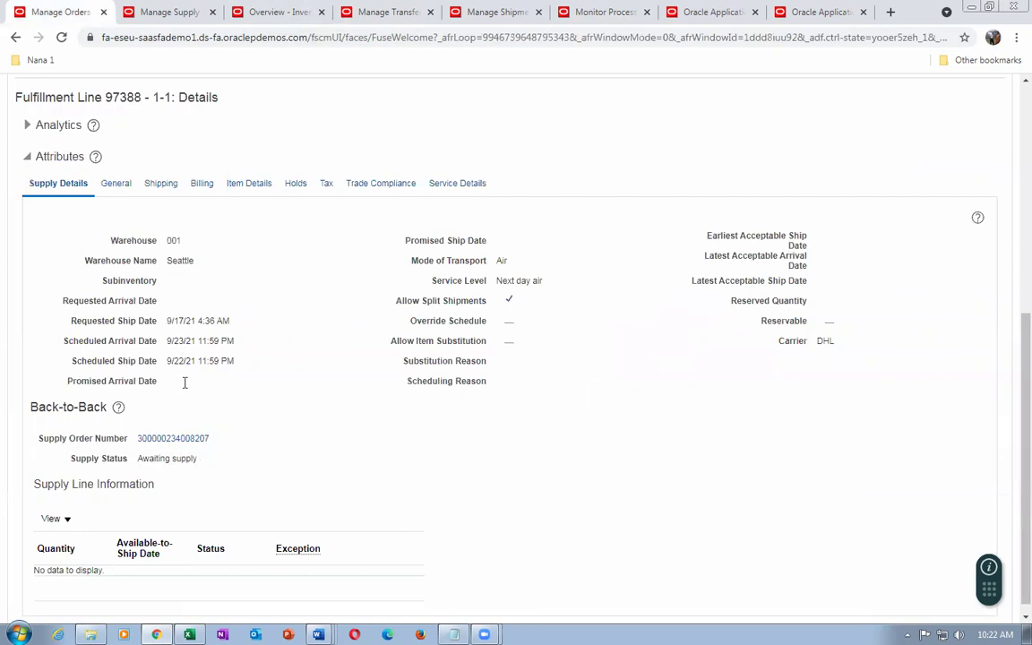
pyautogui.scroll(3, 354, 426)
pyautogui.scroll(5, 679, 214)
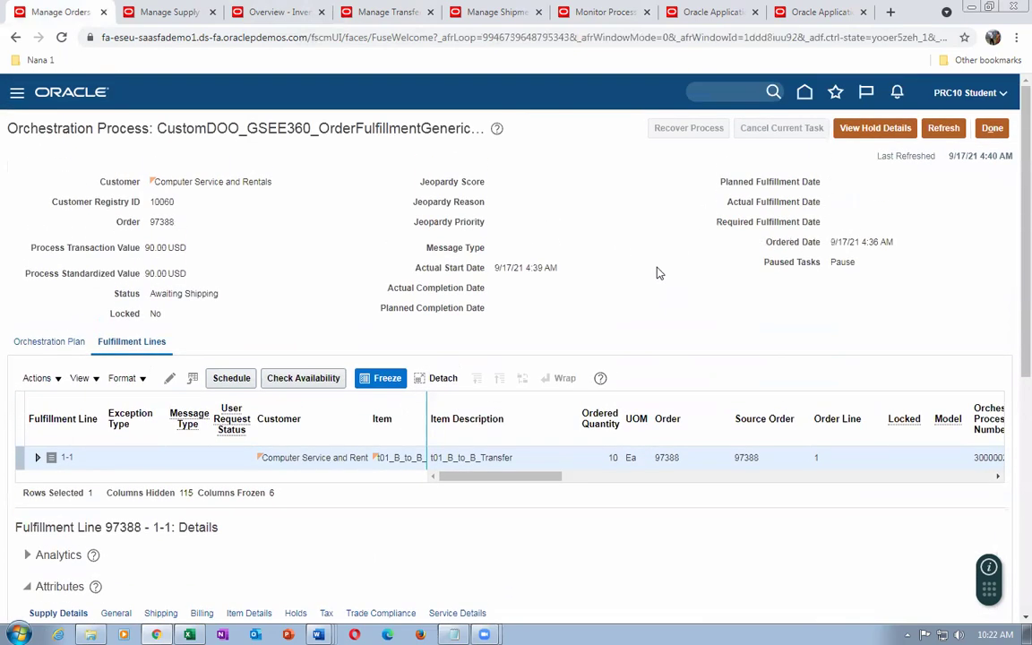
pyautogui.click(955, 130)
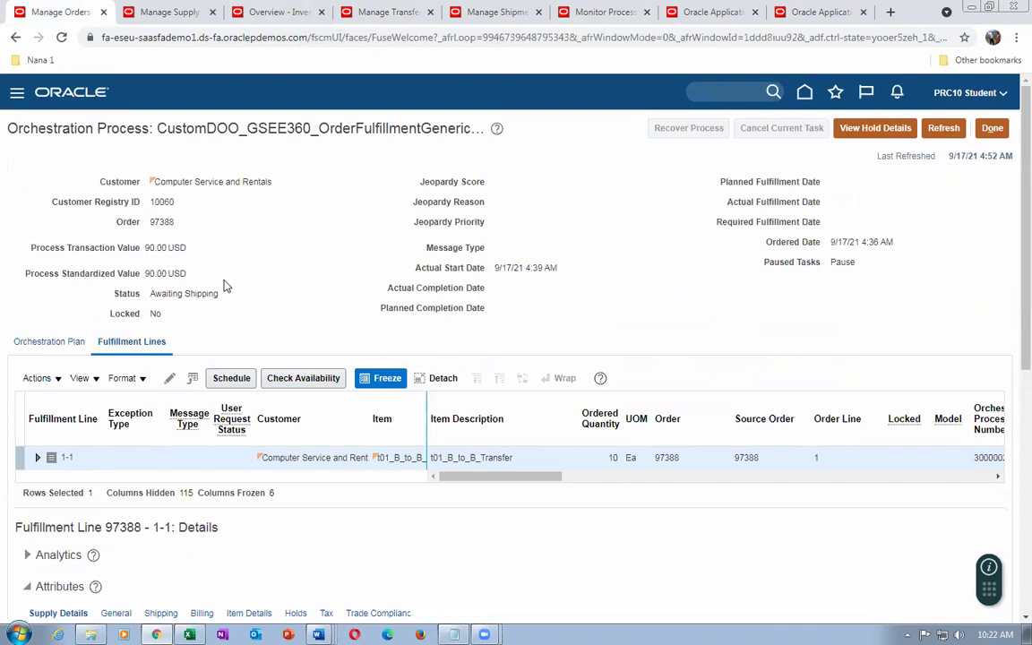
pyautogui.scroll(-7, 225, 287)
pyautogui.scroll(-1, 229, 290)
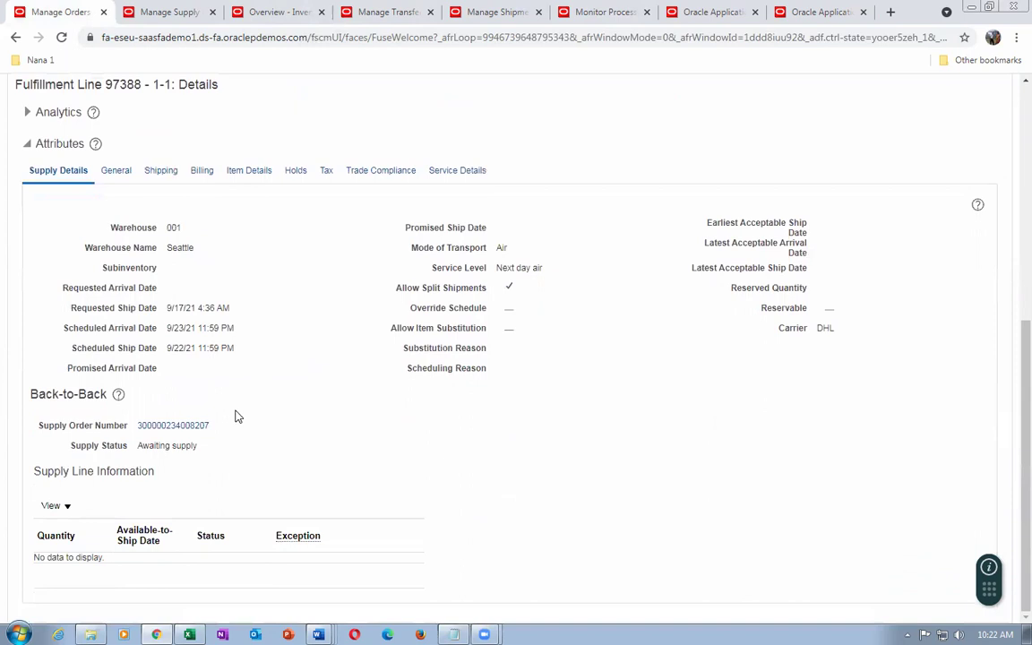
pyautogui.scroll(3, 268, 422)
# Check the supply order details and scheduled processes, then return to the applications home page
pyautogui.click(165, 12)
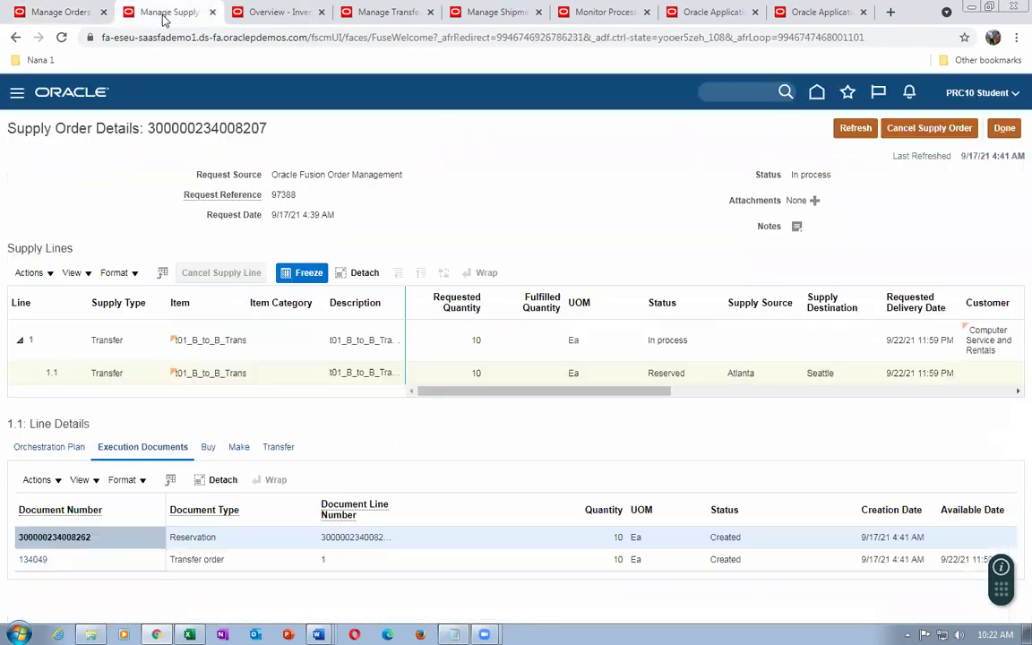
pyautogui.click(605, 11)
pyautogui.click(722, 13)
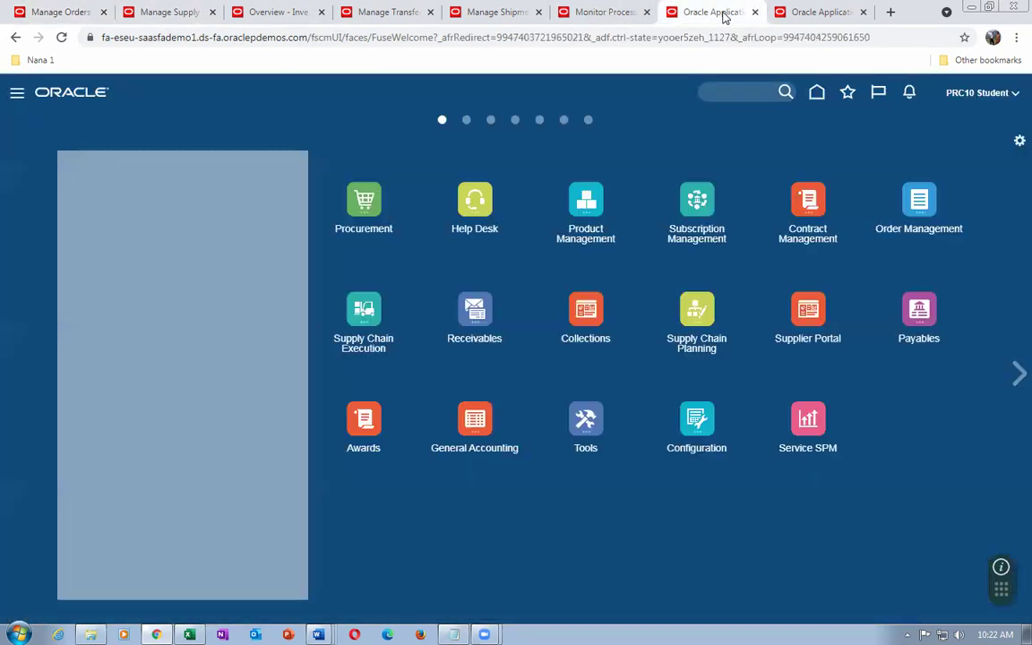
# Go to Inventory Management's Receipts task list under Supply Chain Execution
pyautogui.click(359, 307)
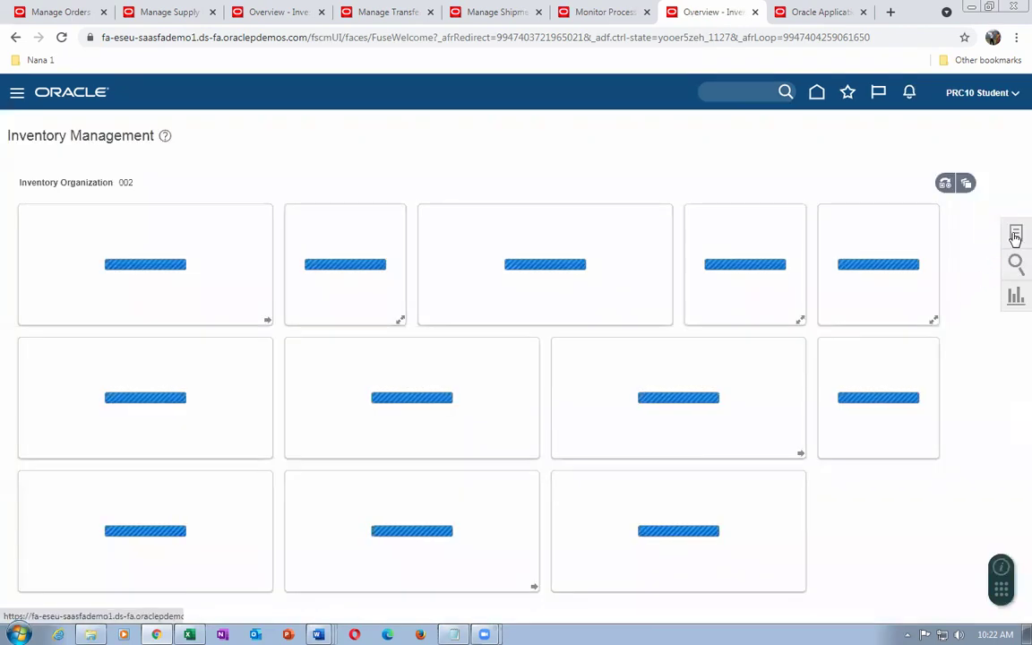
pyautogui.click(1015, 235)
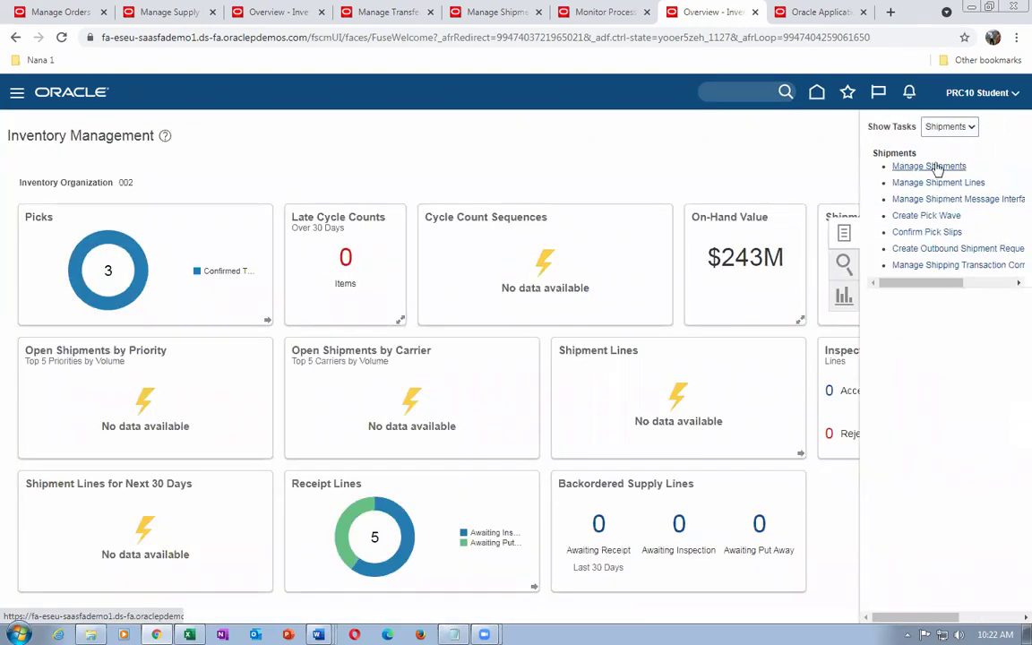
pyautogui.click(960, 127)
pyautogui.click(936, 141)
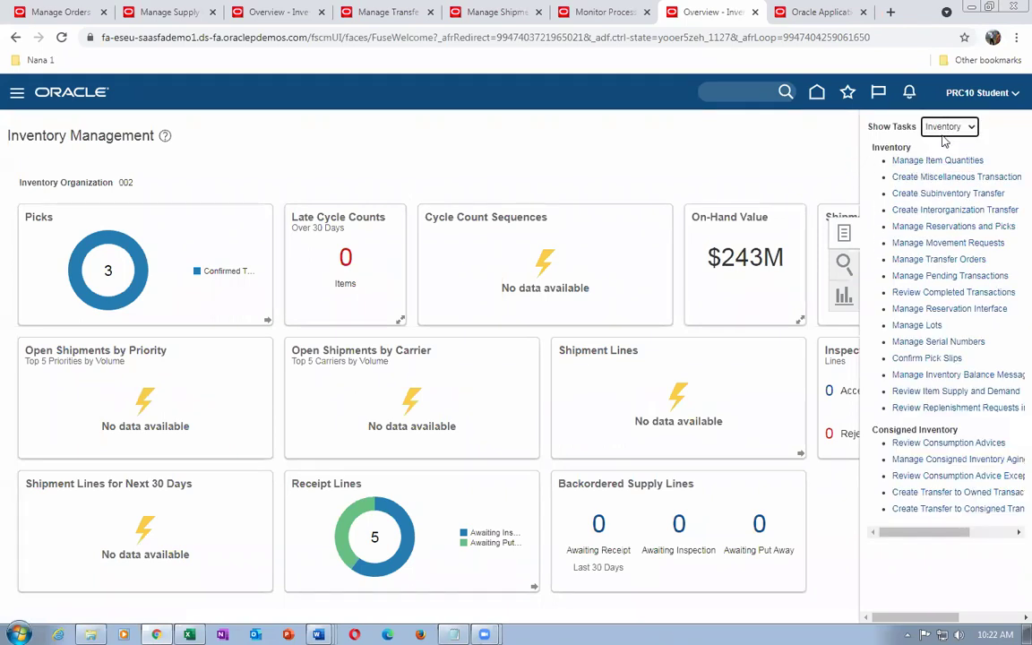
pyautogui.click(944, 130)
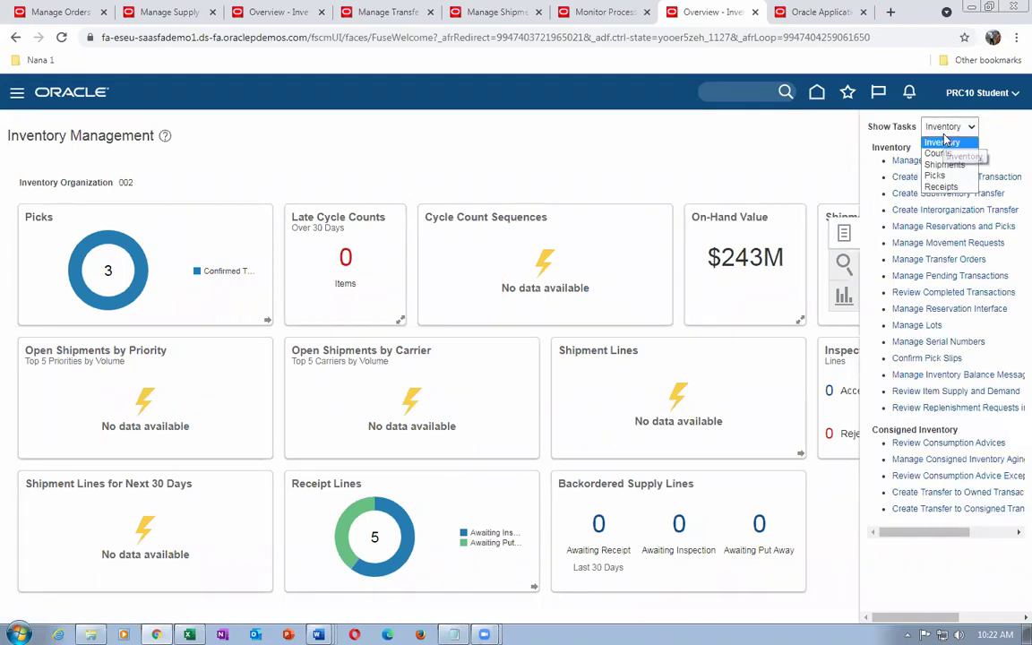
pyautogui.click(940, 186)
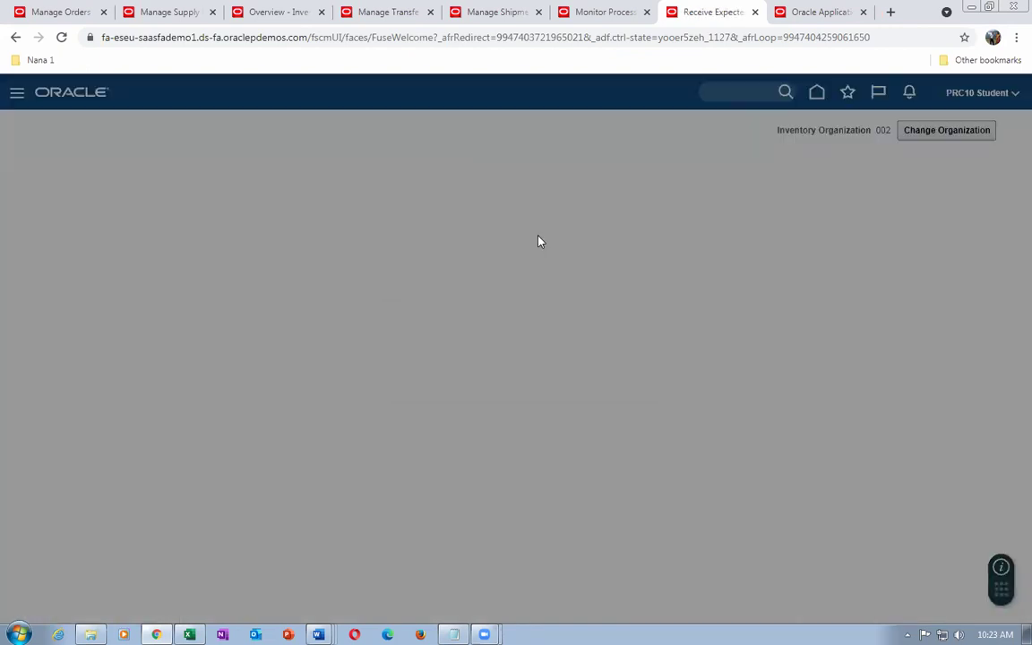
# Switch the inventory organization to 001 and launch Receive Expected Shipments
pyautogui.write('001')
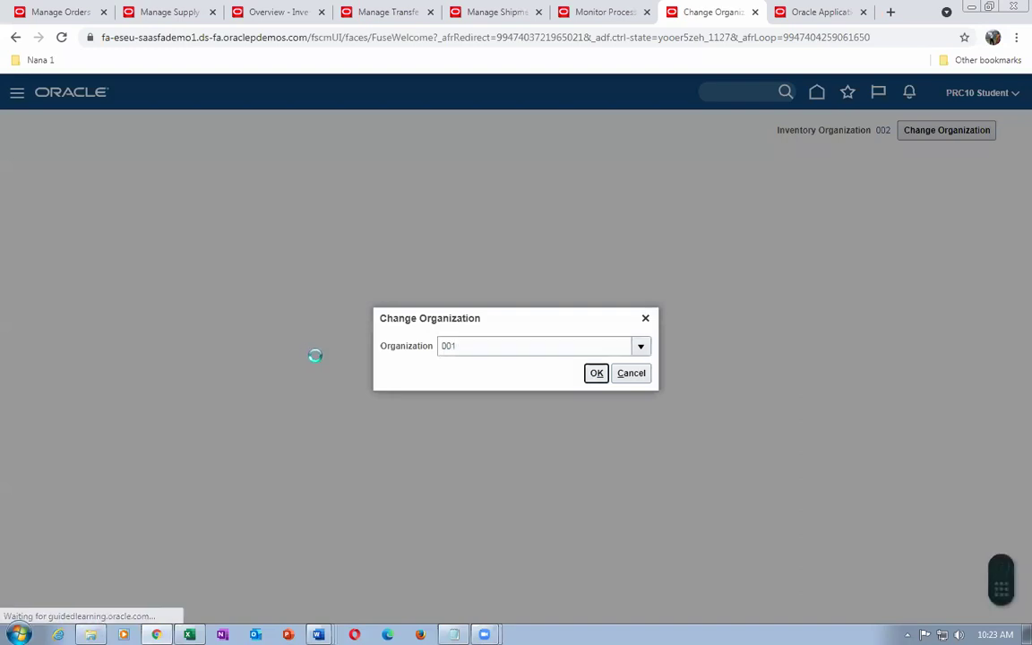
pyautogui.press('Return')
pyautogui.click(597, 373)
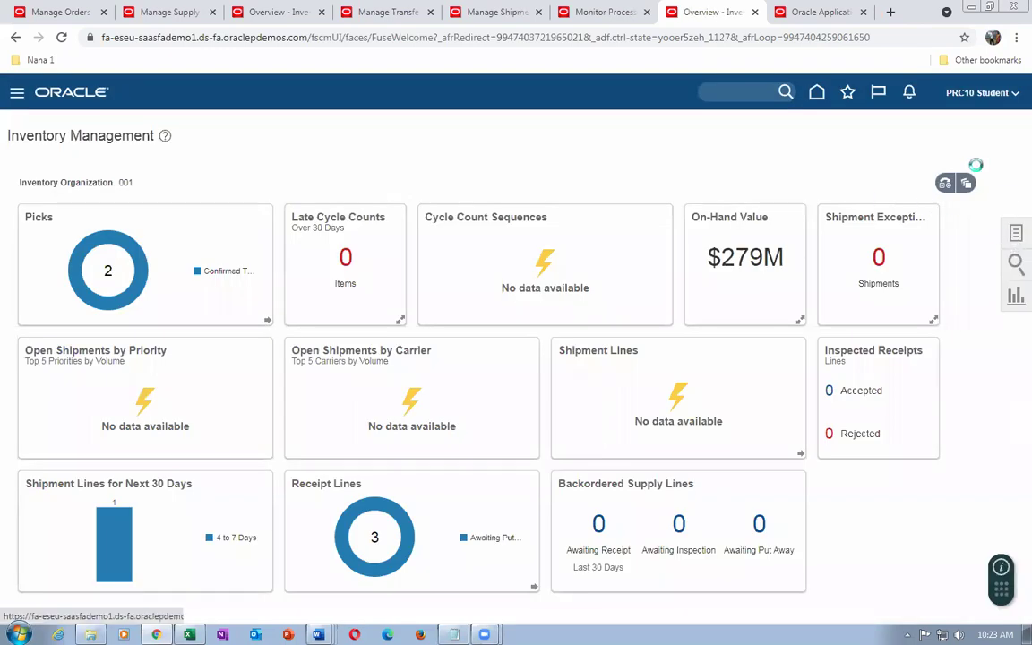
pyautogui.click(1015, 235)
pyautogui.click(945, 162)
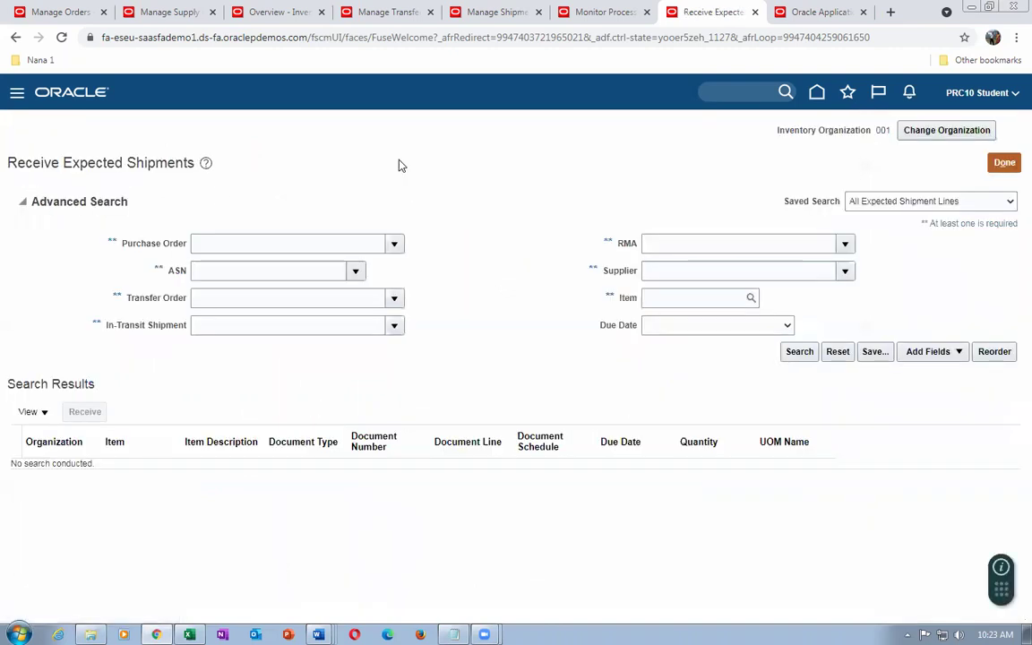
# Enter transfer order 134049 in the Receive Expected Shipments search
pyautogui.click(293, 291)
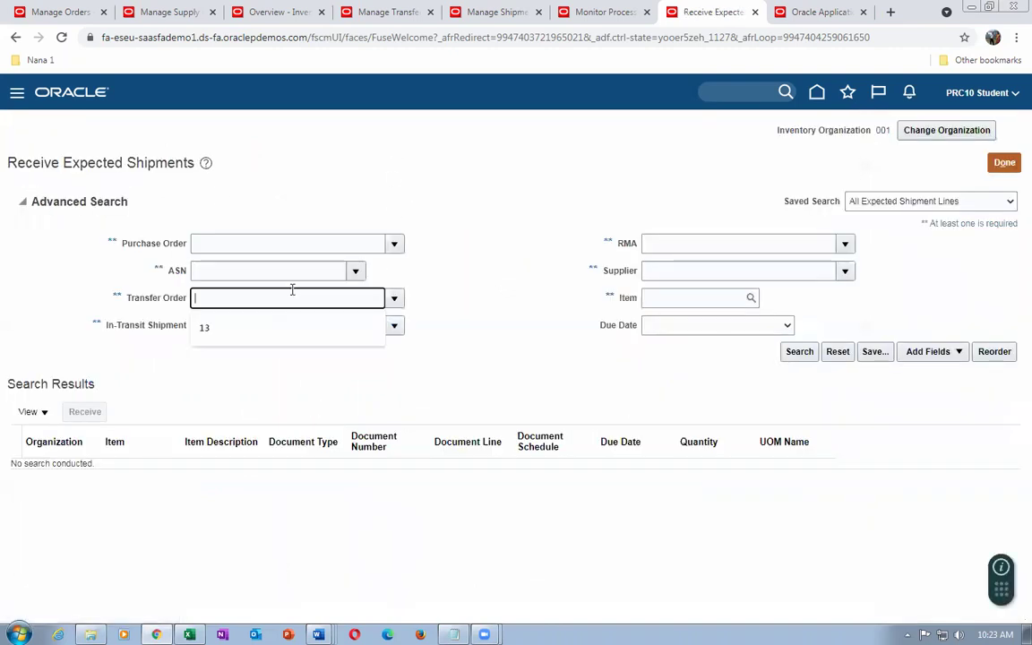
pyautogui.write('134')
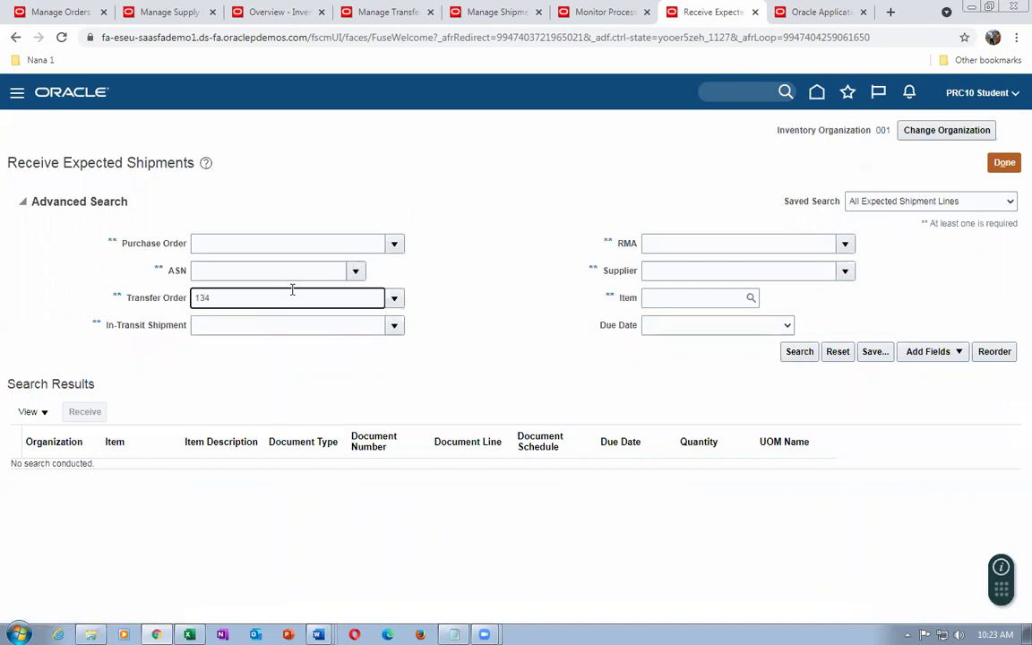
pyautogui.press('Tab')
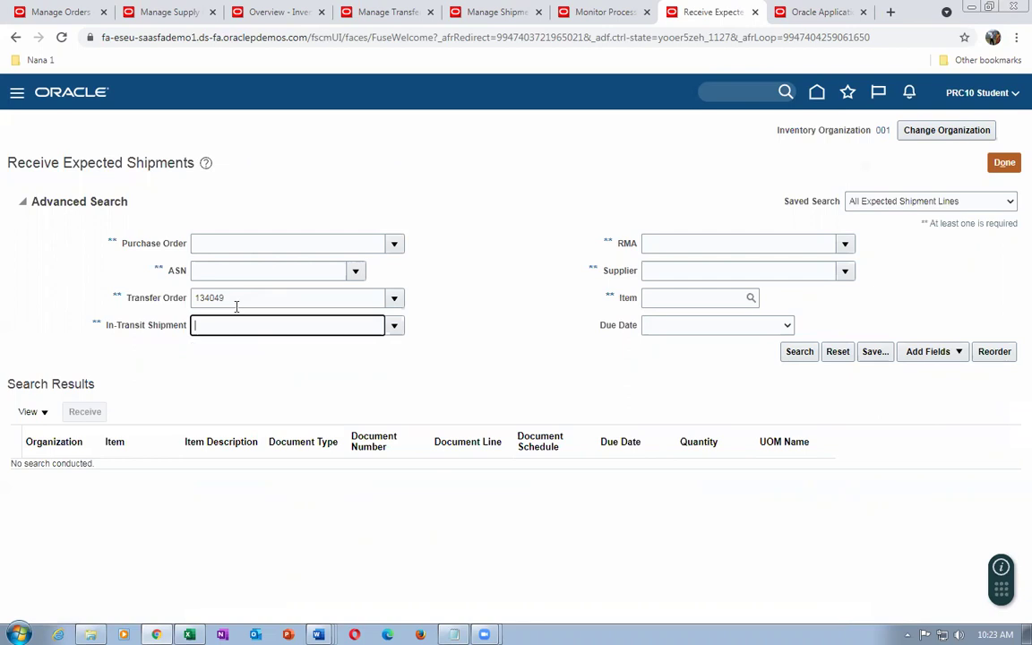
# Review order 134049's shipments and receipts, comparing today's date with the expected receipt date
pyautogui.click(392, 18)
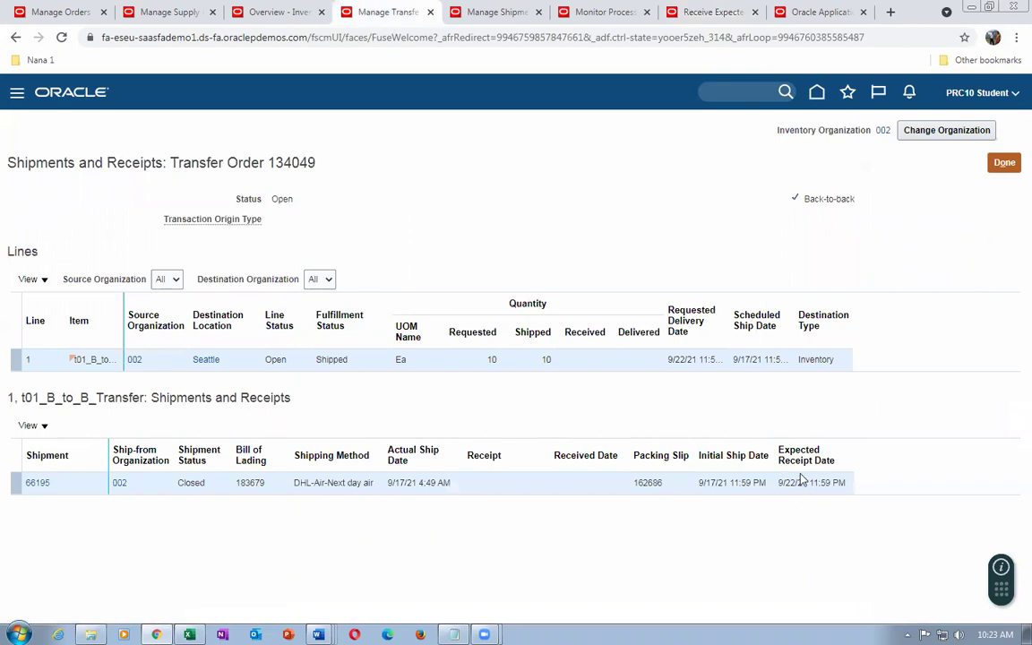
pyautogui.click(958, 634)
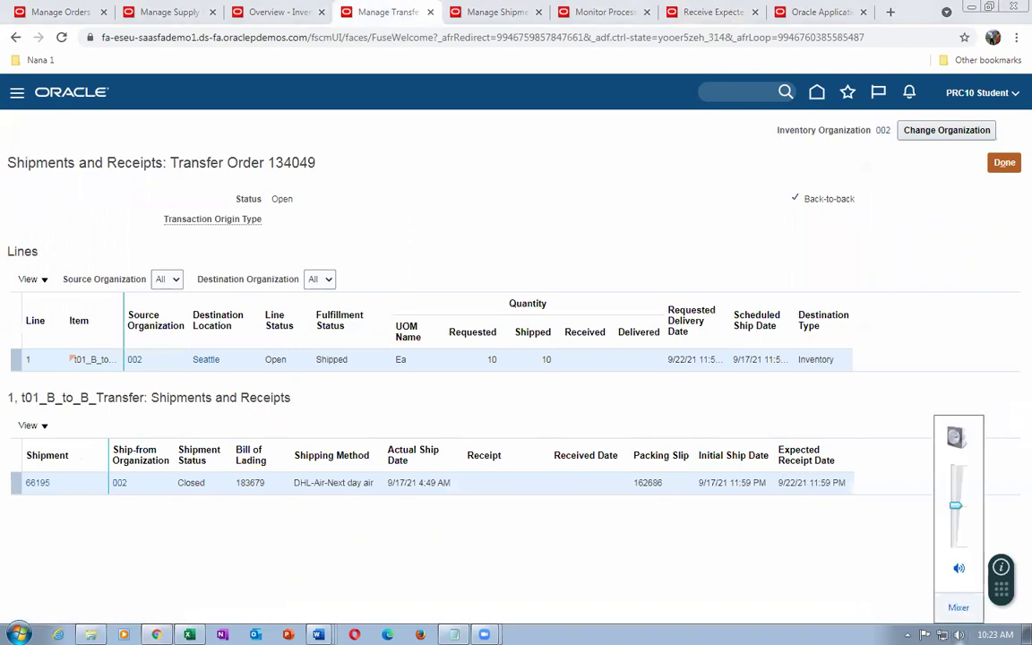
pyautogui.press('Escape')
pyautogui.click(942, 634)
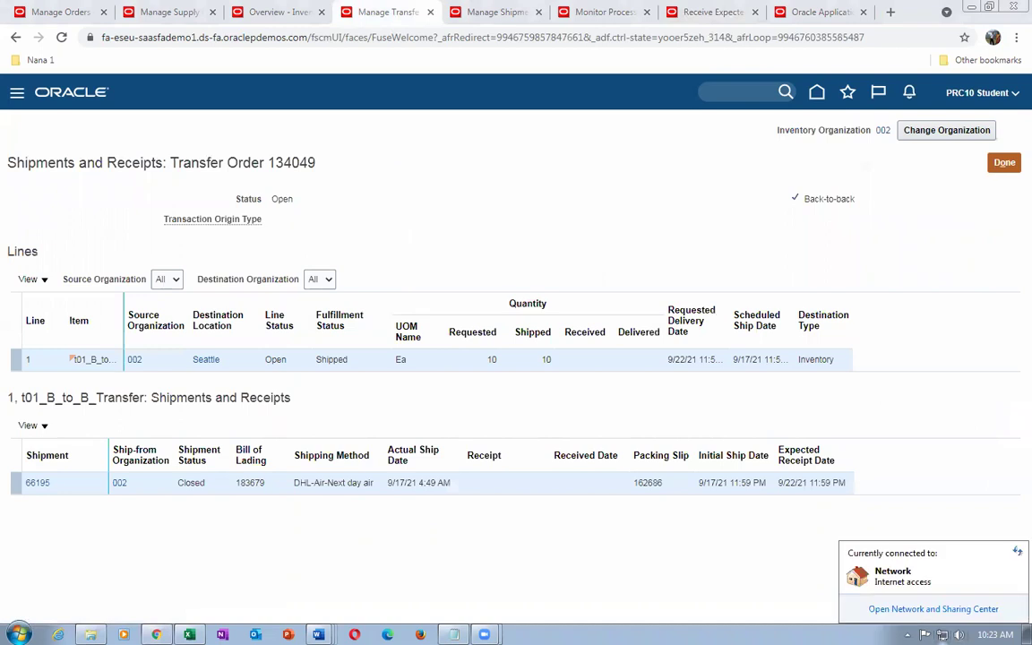
pyautogui.click(645, 495)
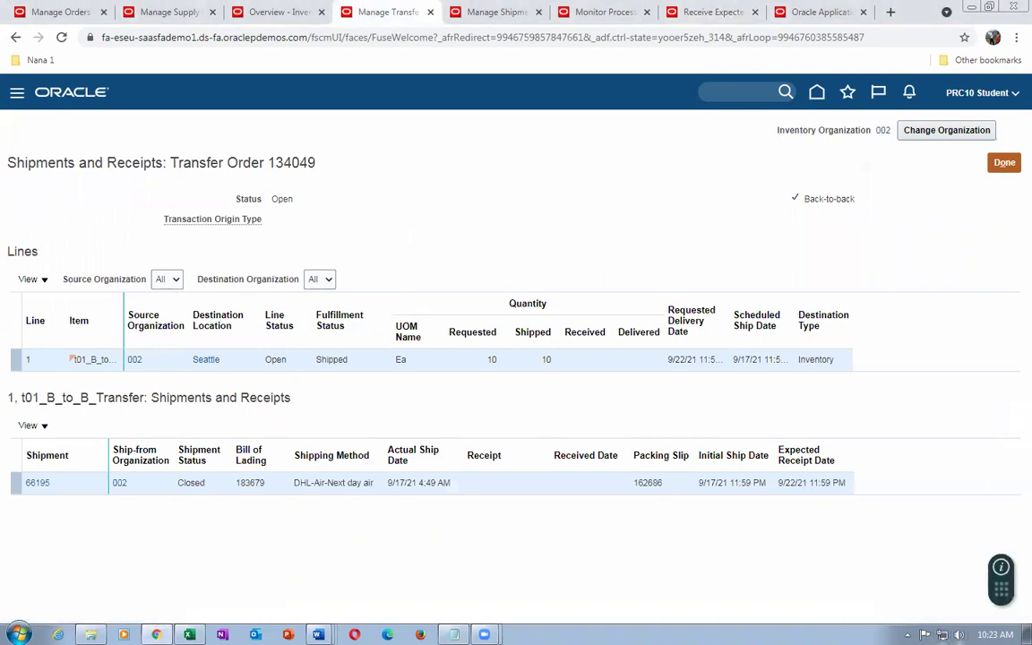
pyautogui.click(995, 634)
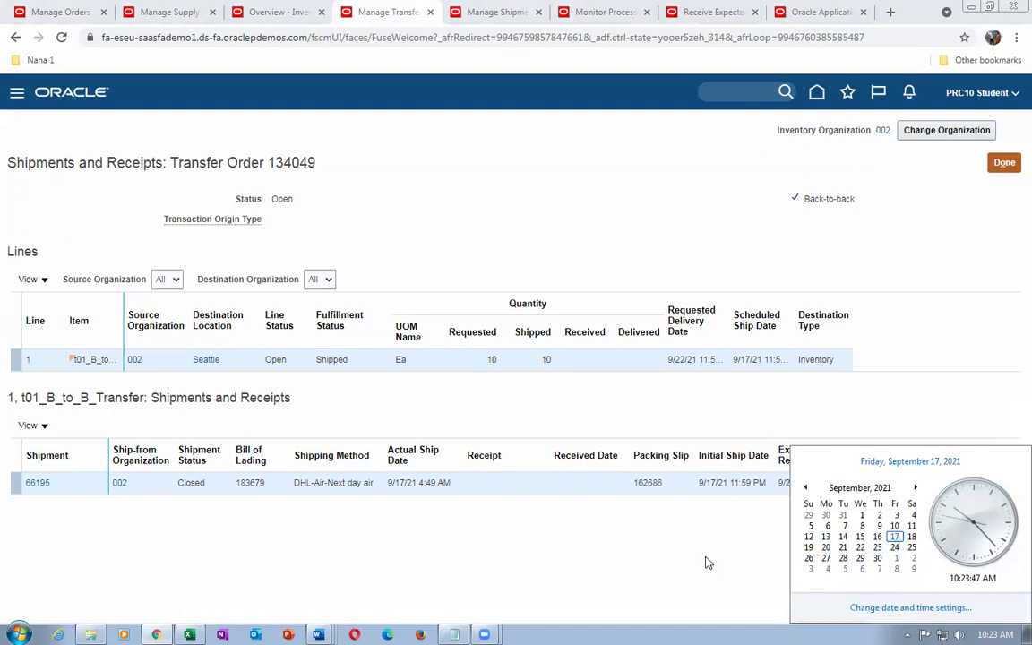
pyautogui.click(638, 506)
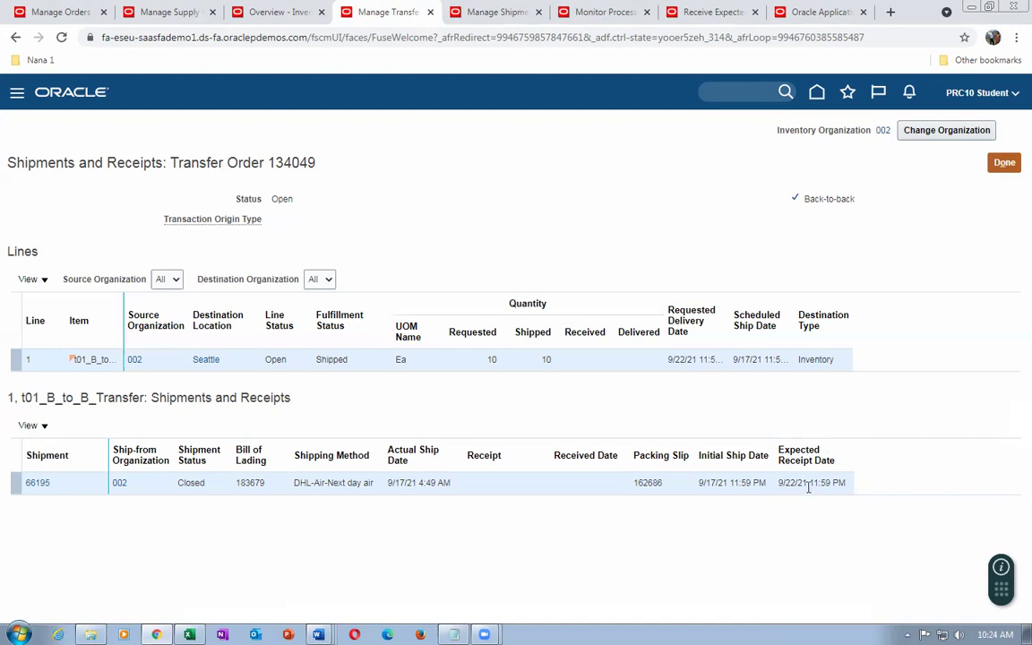
pyautogui.click(714, 12)
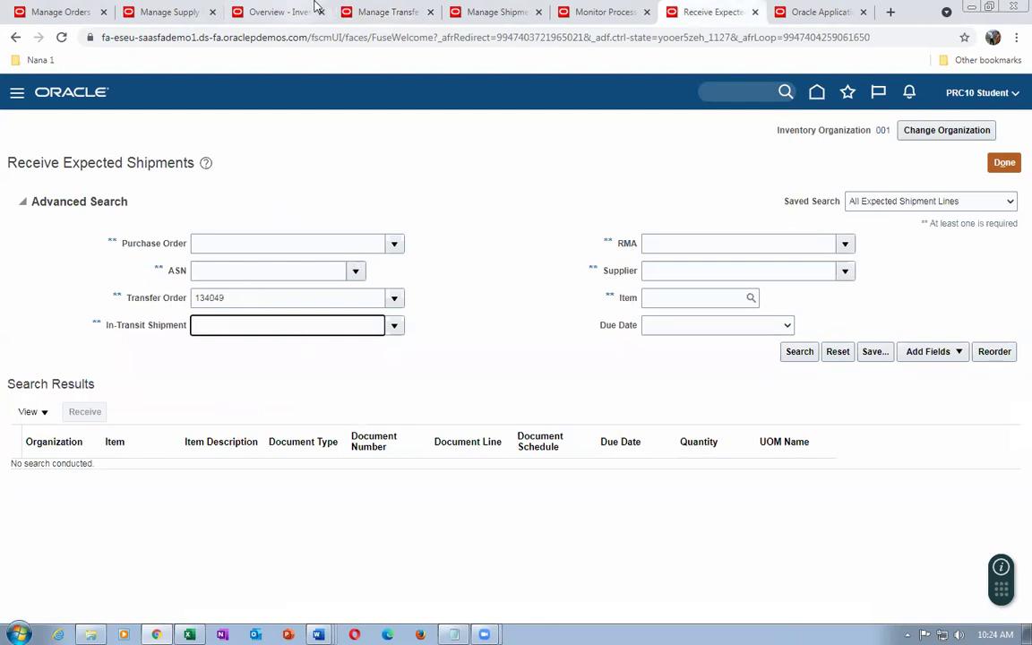
pyautogui.click(411, 18)
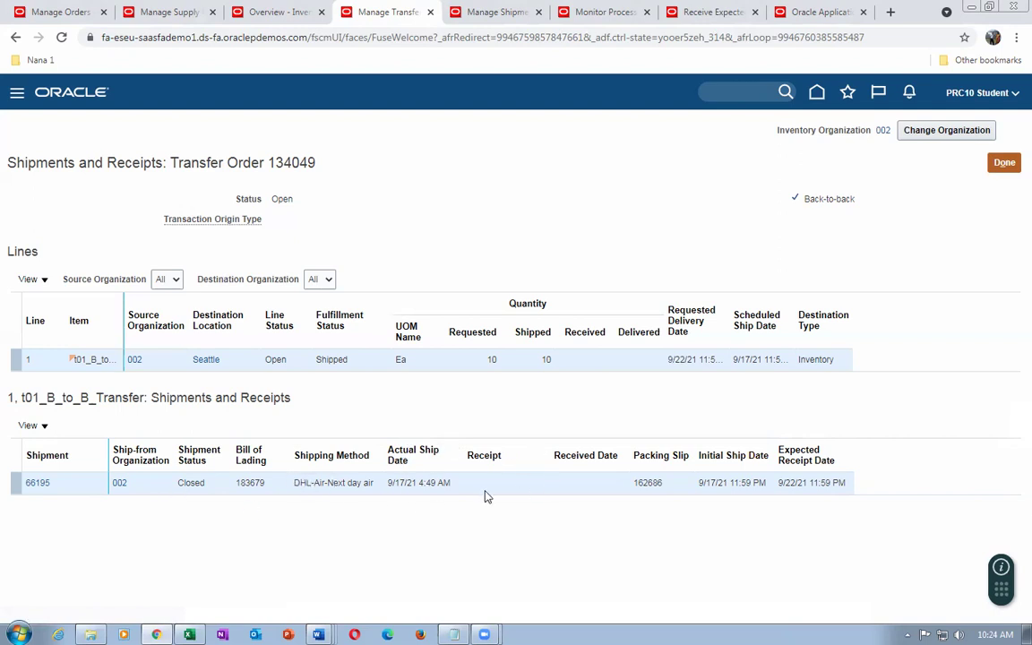
# Search expected shipments for order 134049, open its line for receiving, then open Setup and Maintenance
pyautogui.click(708, 12)
pyautogui.click(796, 354)
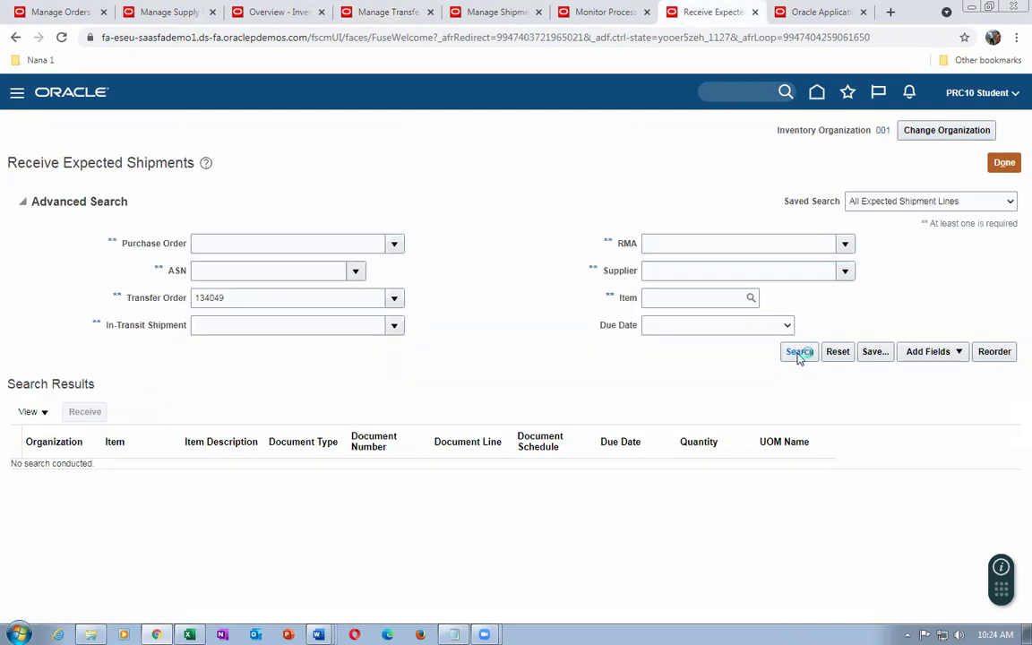
pyautogui.click(13, 321)
pyautogui.click(76, 262)
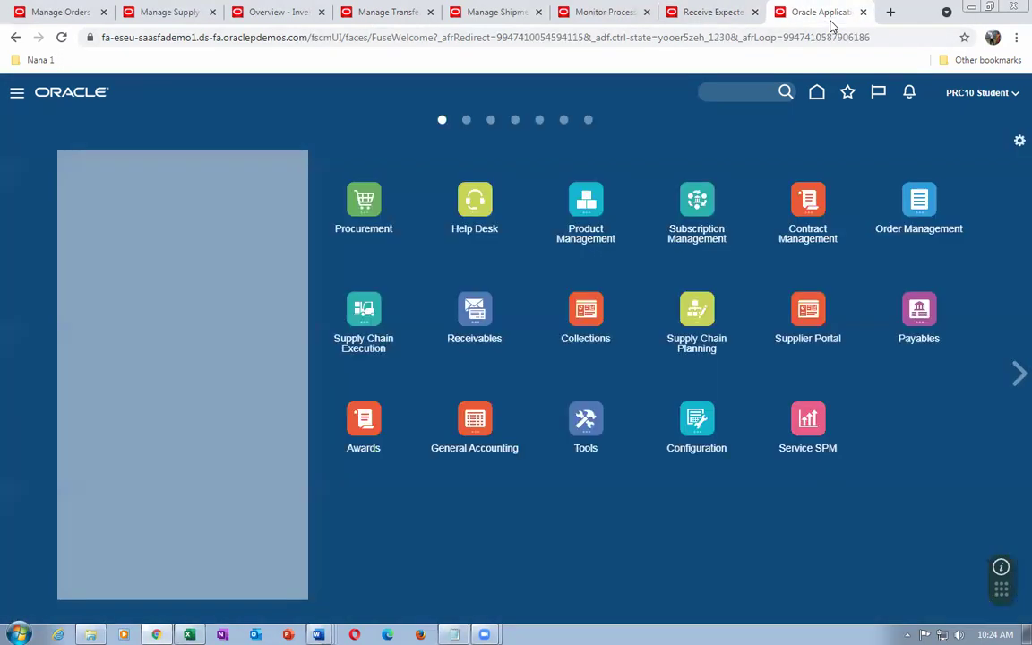
pyautogui.click(828, 18)
pyautogui.click(776, 305)
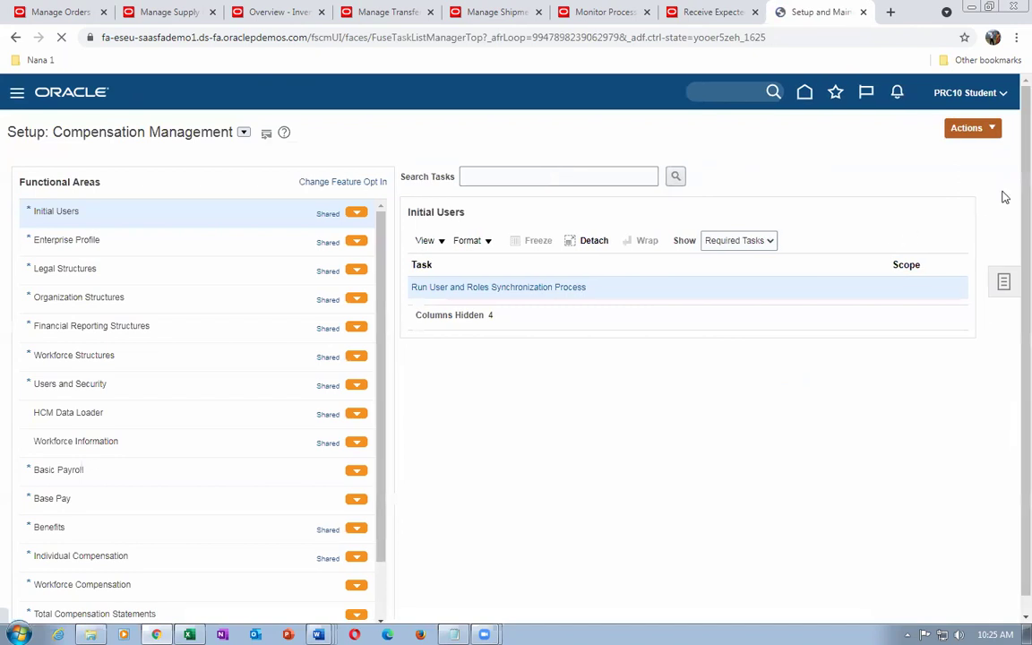
# Search setup tasks for 'man%inter%org%para%' and open Manage Interorganization Parameters
pyautogui.click(1008, 283)
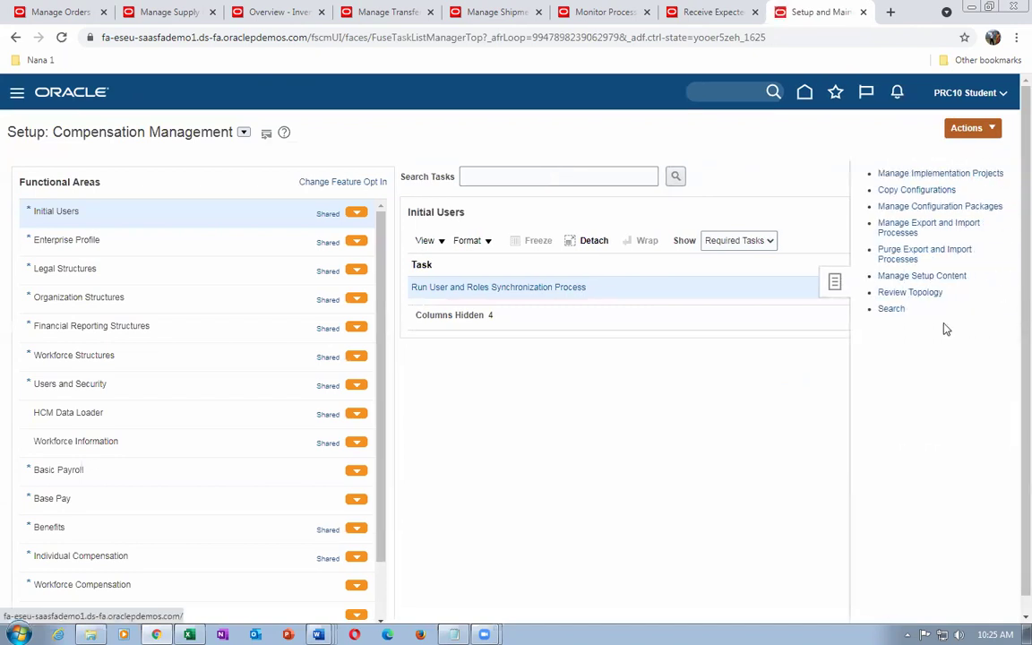
pyautogui.click(894, 311)
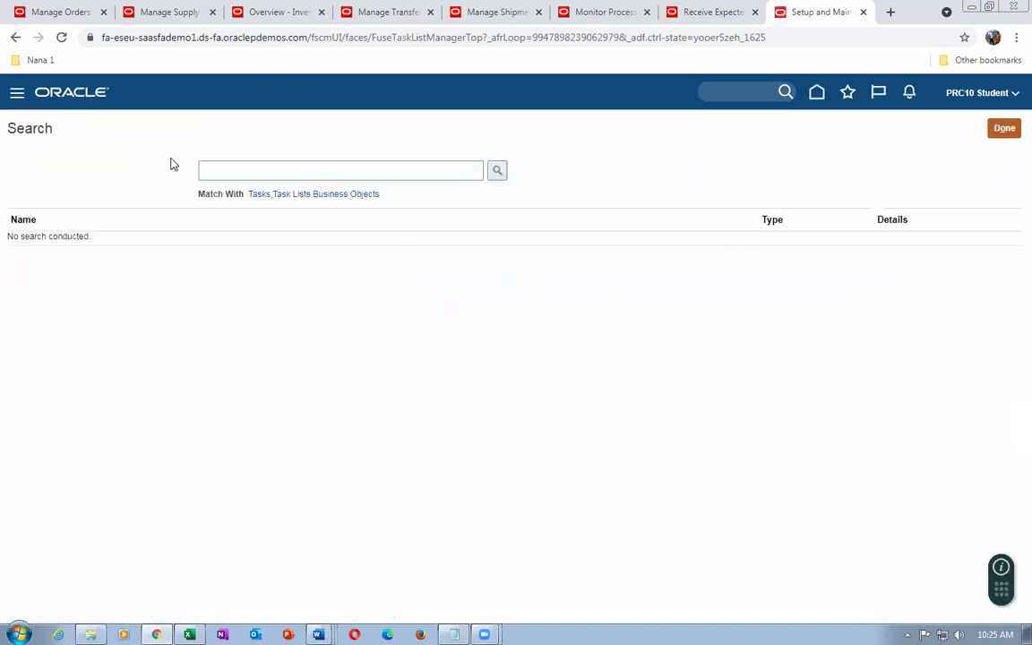
pyautogui.click(227, 170)
pyautogui.write('man%')
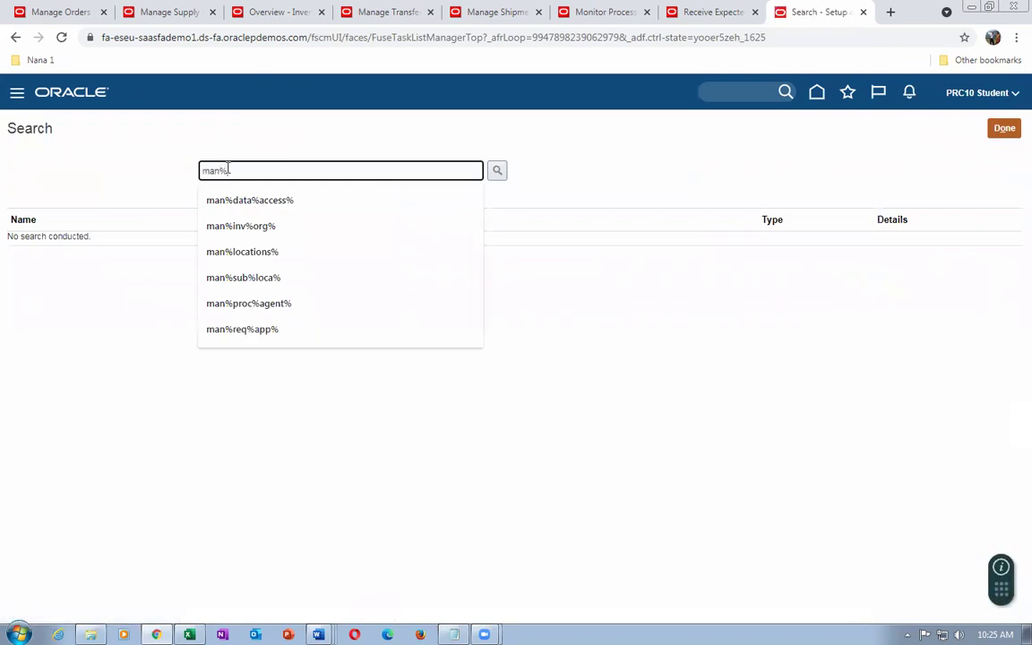
pyautogui.write('inter%')
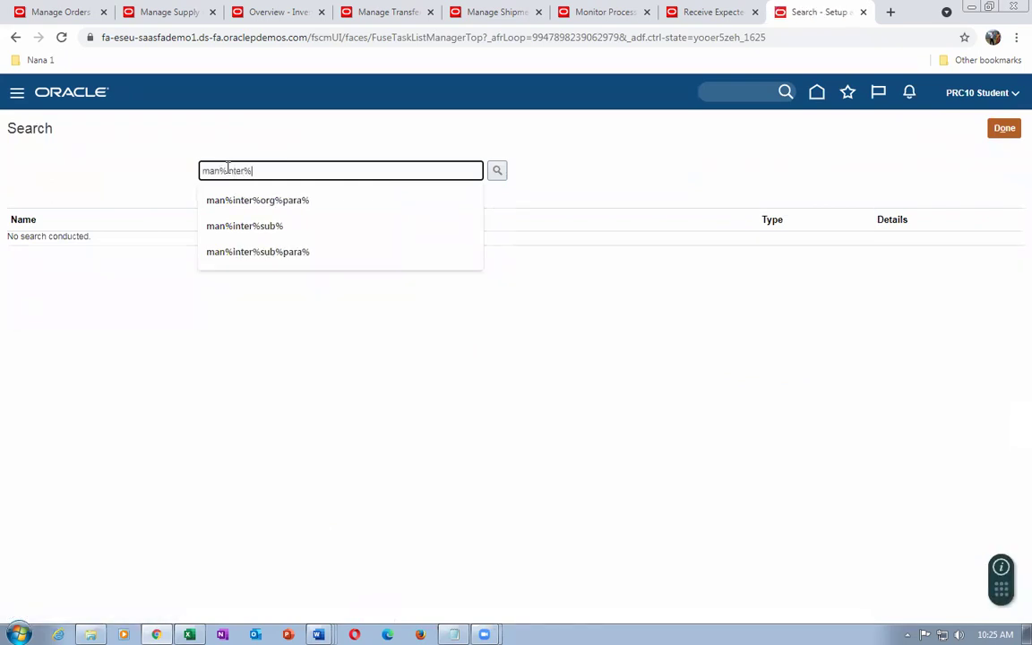
pyautogui.write('org%para%')
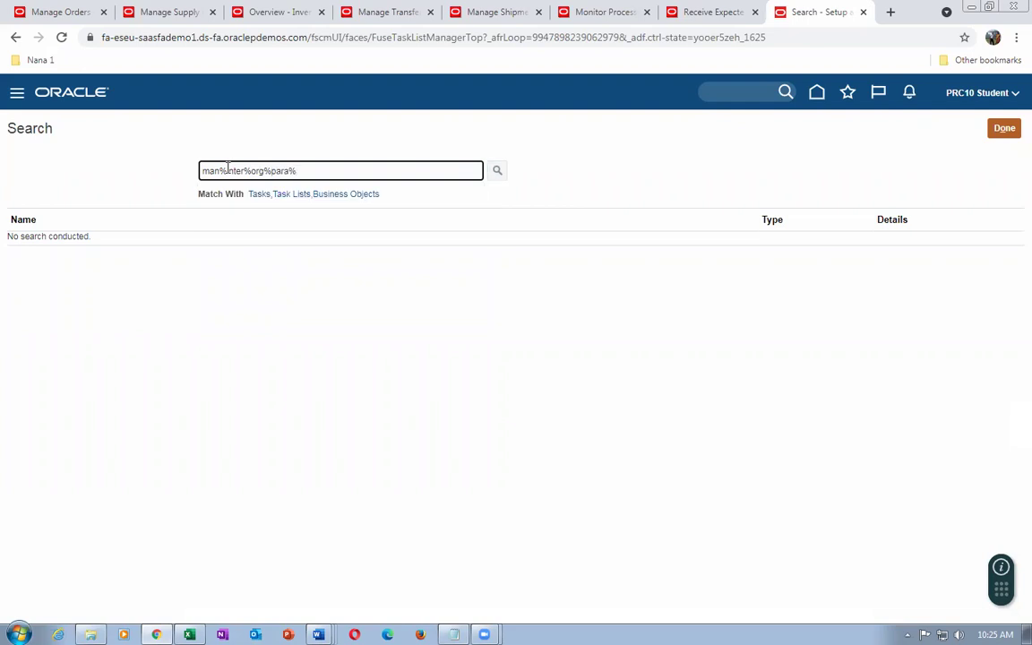
pyautogui.press('Return')
pyautogui.click(44, 243)
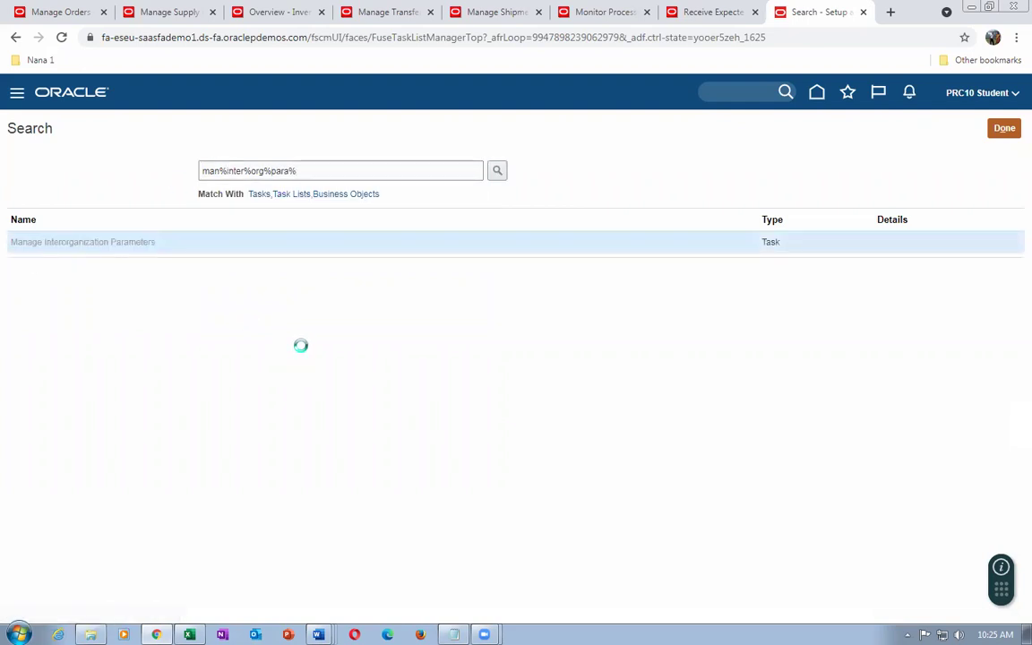
# Search interorganization parameters from organization 002 to organization 001
pyautogui.click(143, 219)
pyautogui.write('002')
pyautogui.press('Tab')
pyautogui.write('001')
pyautogui.press('Tab')
pyautogui.press('Return')
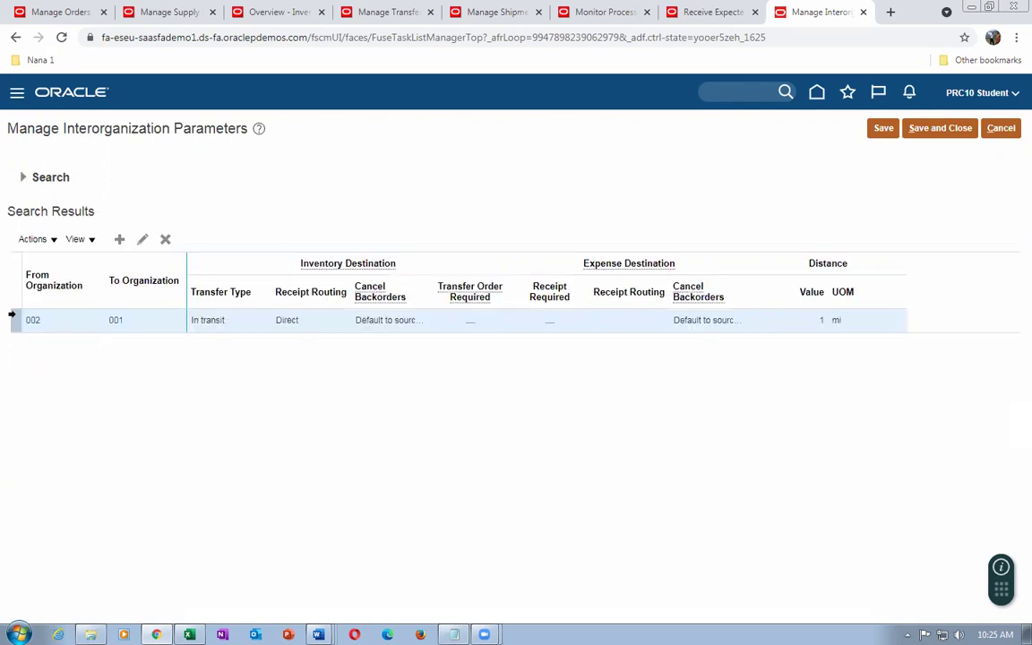
pyautogui.click(142, 239)
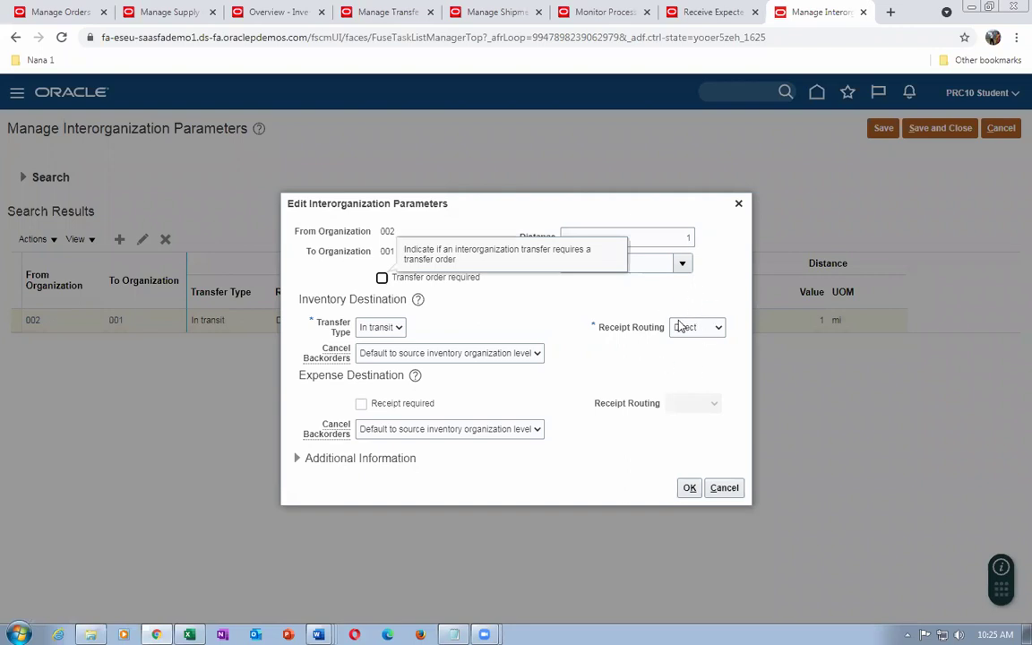
pyautogui.click(702, 14)
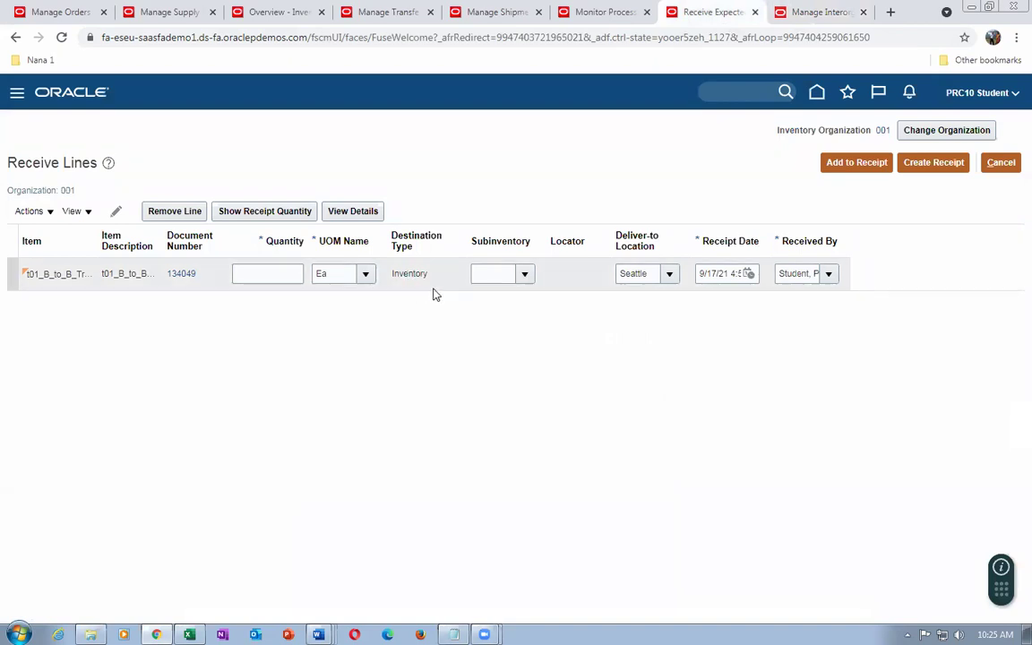
pyautogui.click(803, 13)
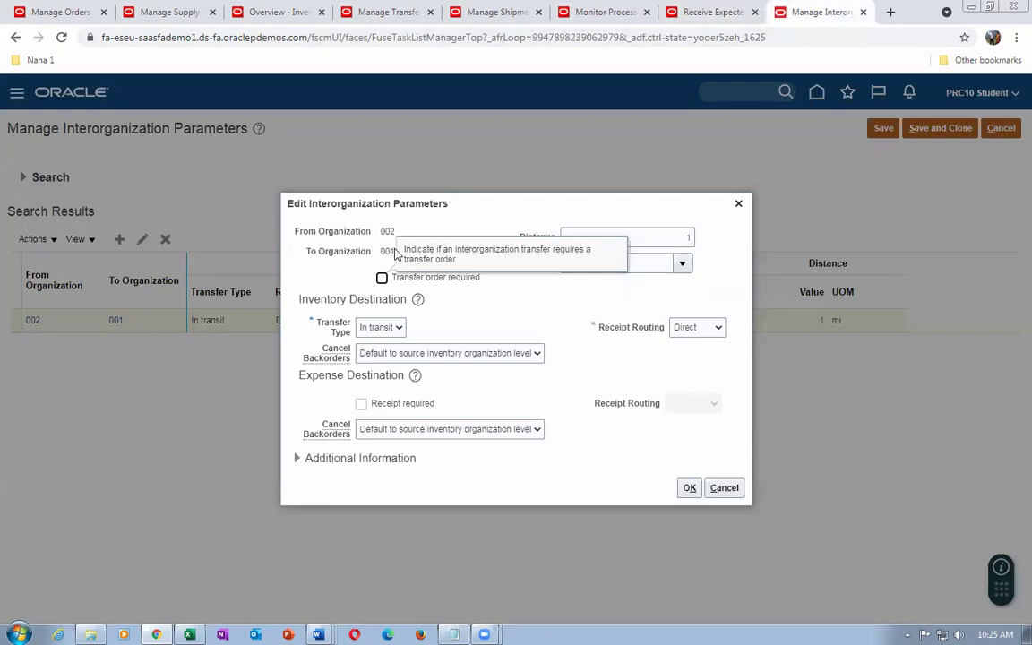
pyautogui.click(720, 489)
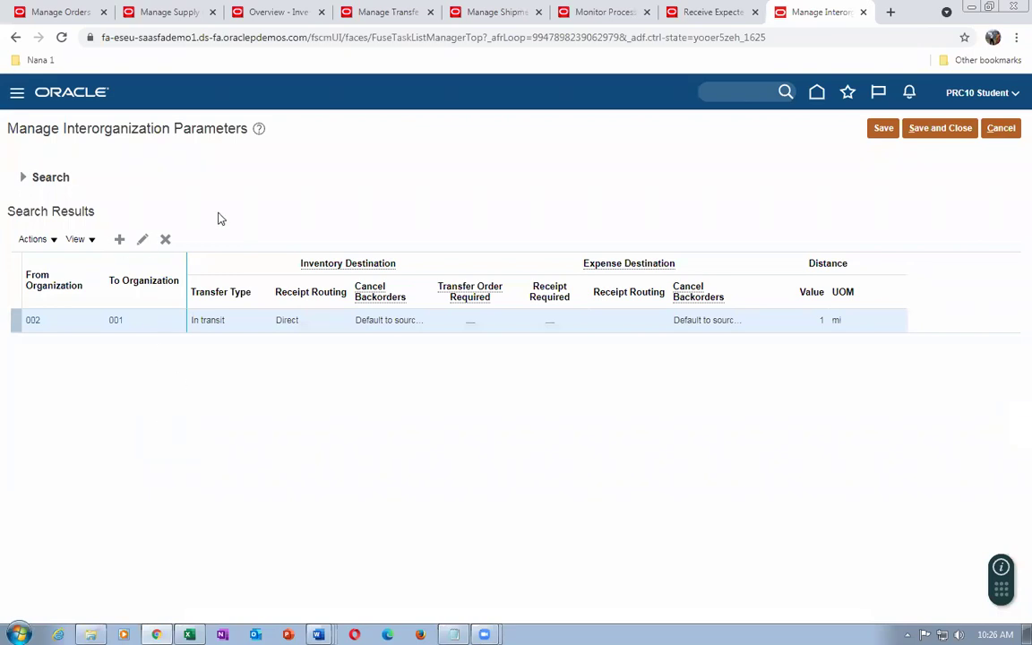
# Receive 10 Ea of transfer order 134049's line into the Stores subinventory
pyautogui.click(708, 14)
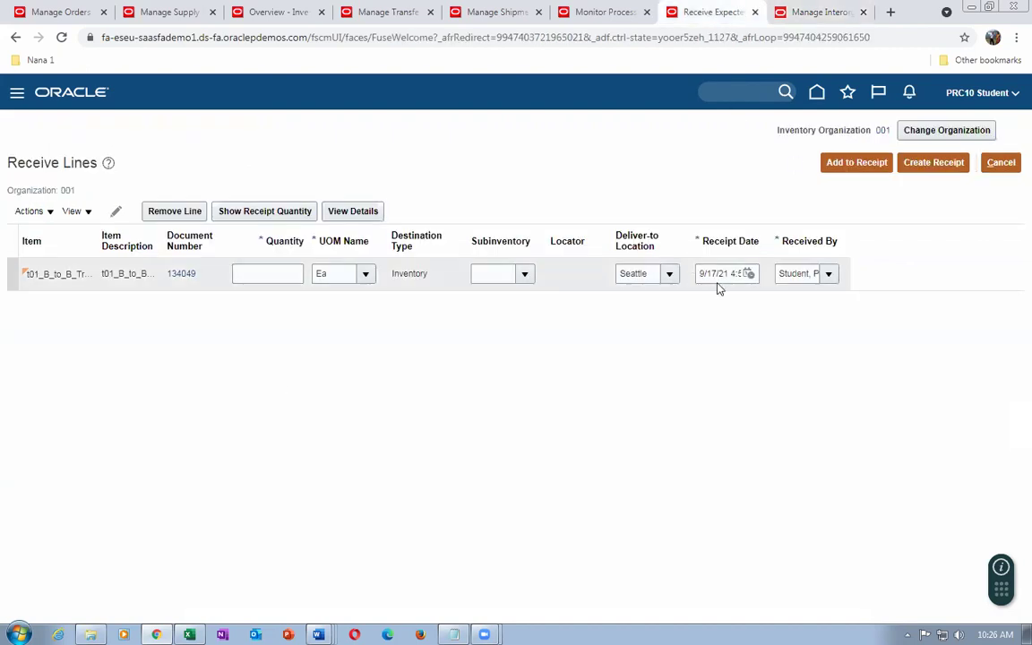
pyautogui.click(526, 276)
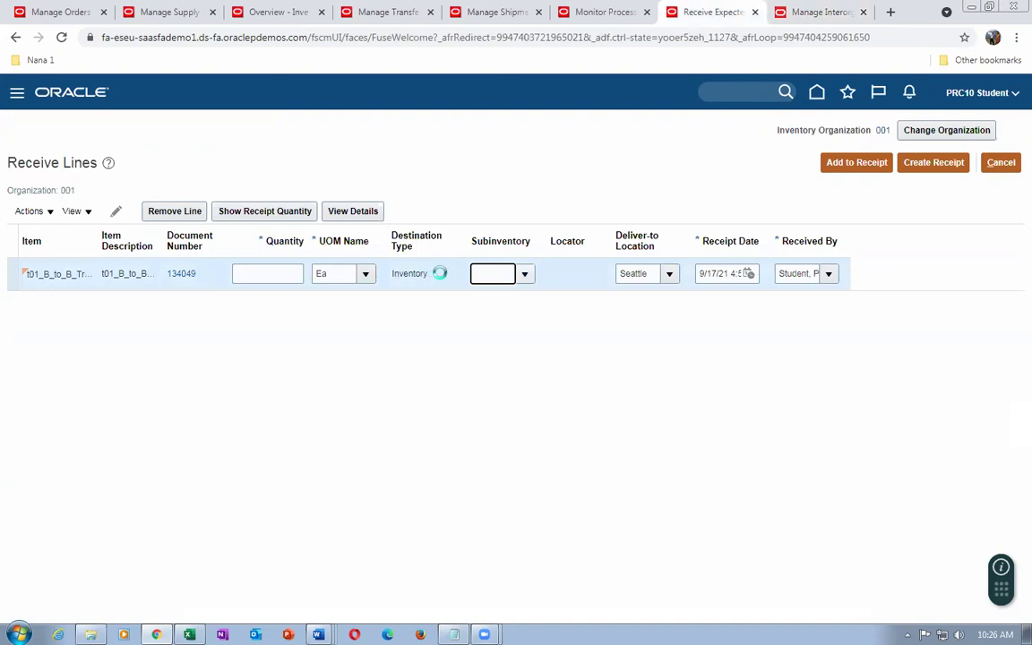
pyautogui.click(243, 273)
pyautogui.press('Tab')
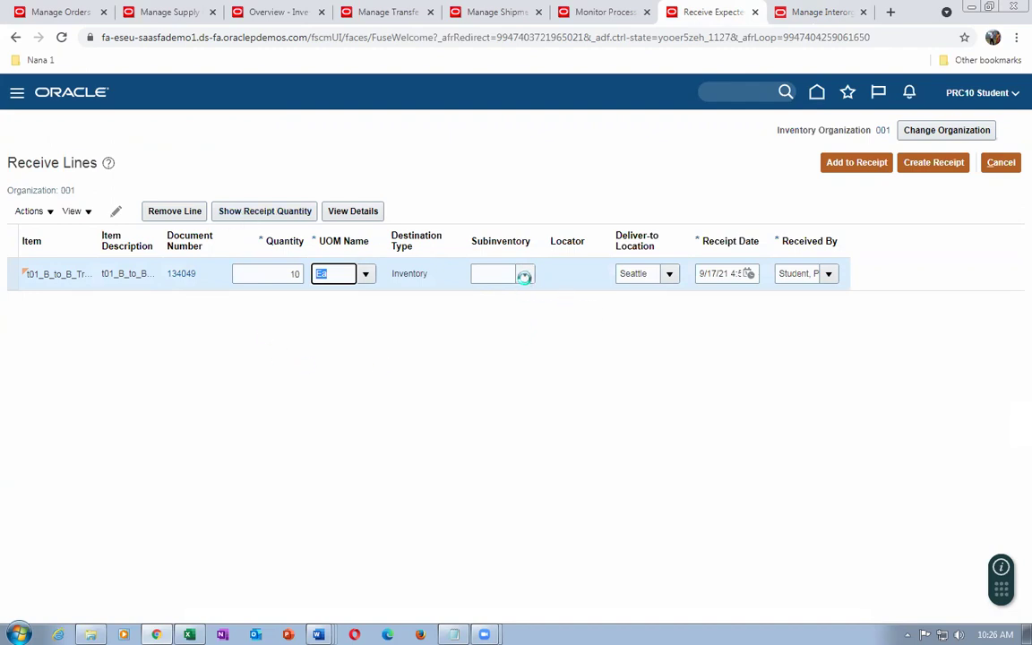
pyautogui.click(524, 276)
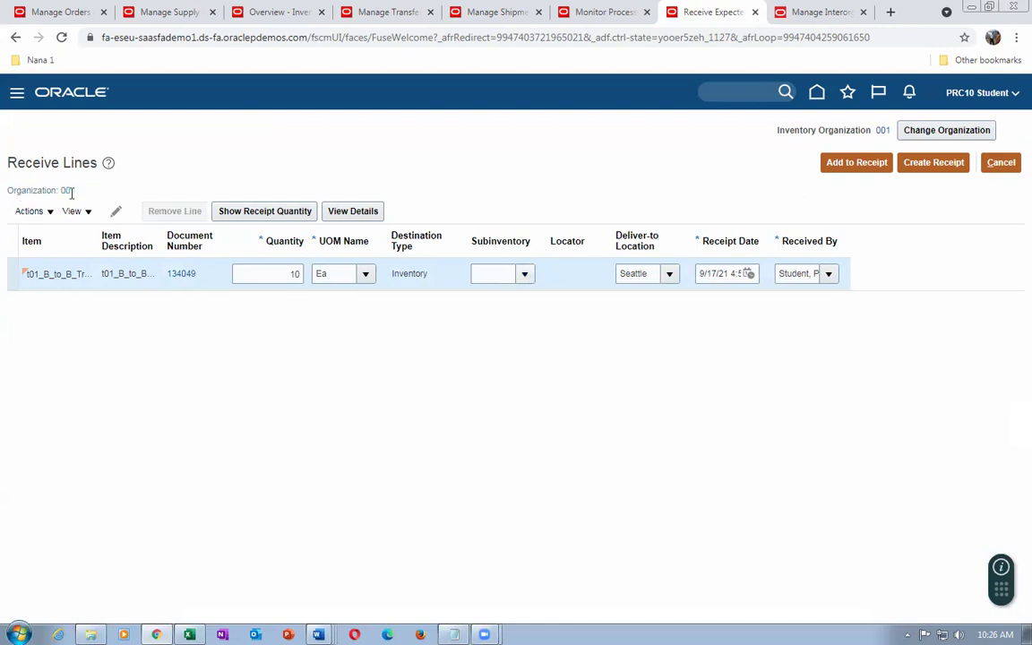
pyautogui.click(488, 384)
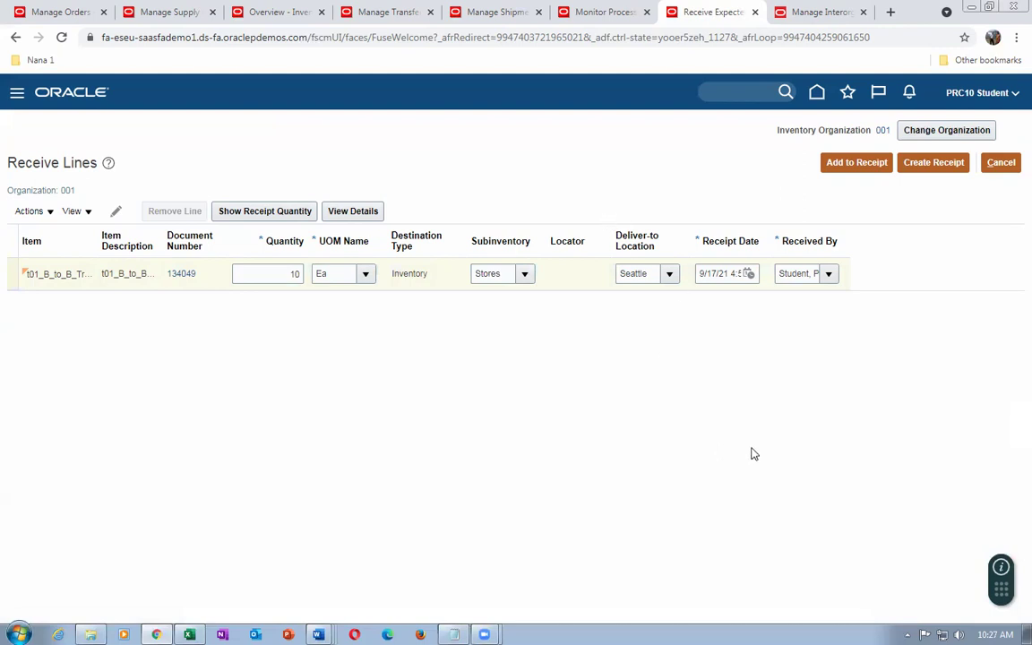
pyautogui.click(931, 169)
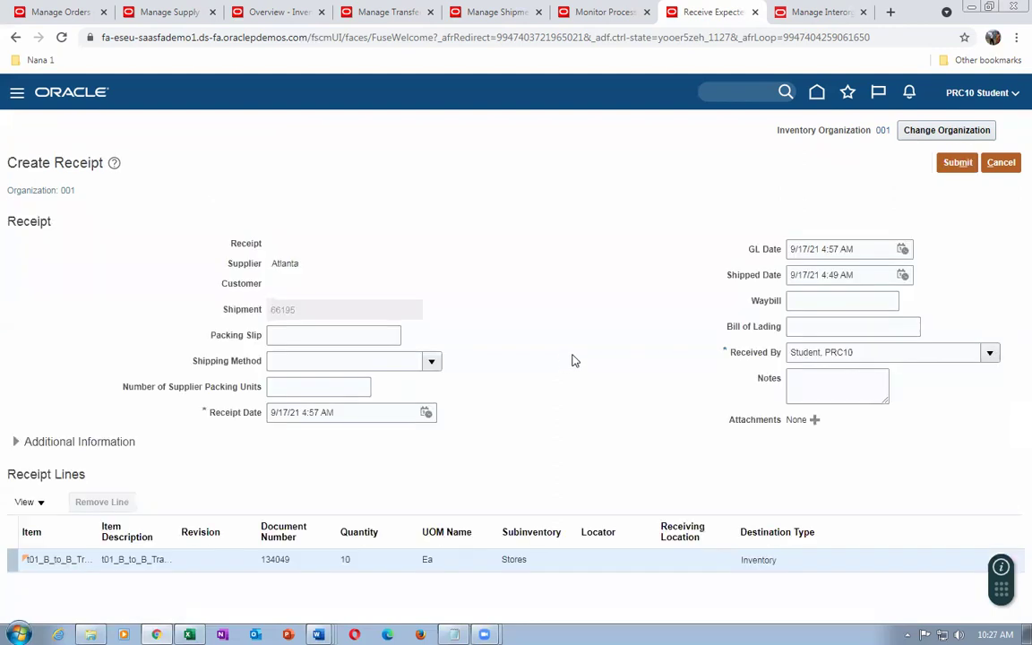
# Enter 5 supplier packing units, waybill 5756 and bill of lading 6867 on the receipt
pyautogui.click(310, 338)
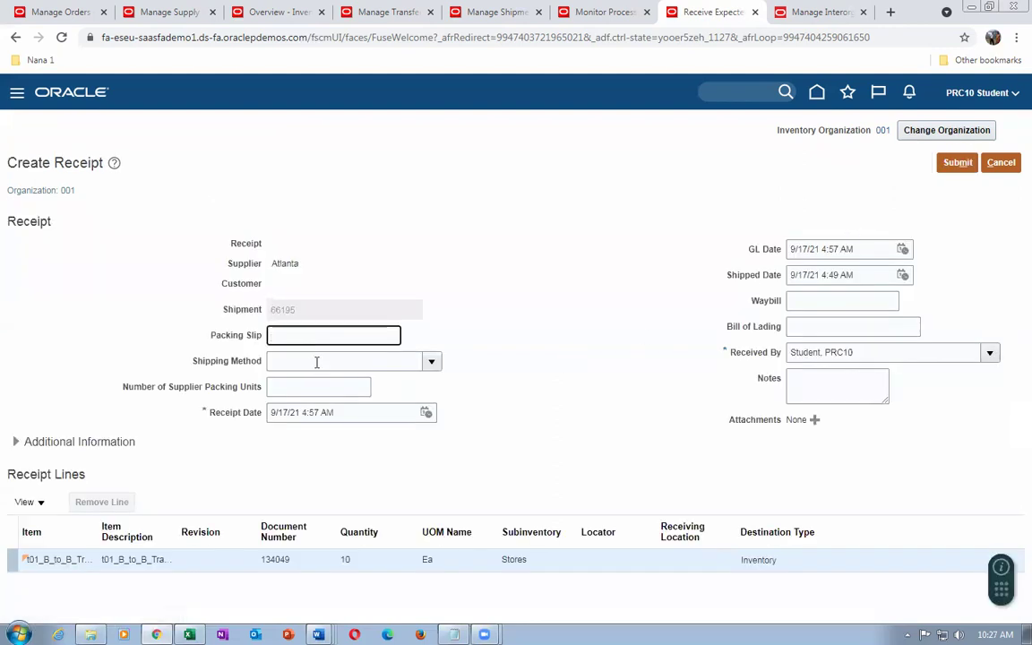
pyautogui.click(316, 362)
pyautogui.click(309, 388)
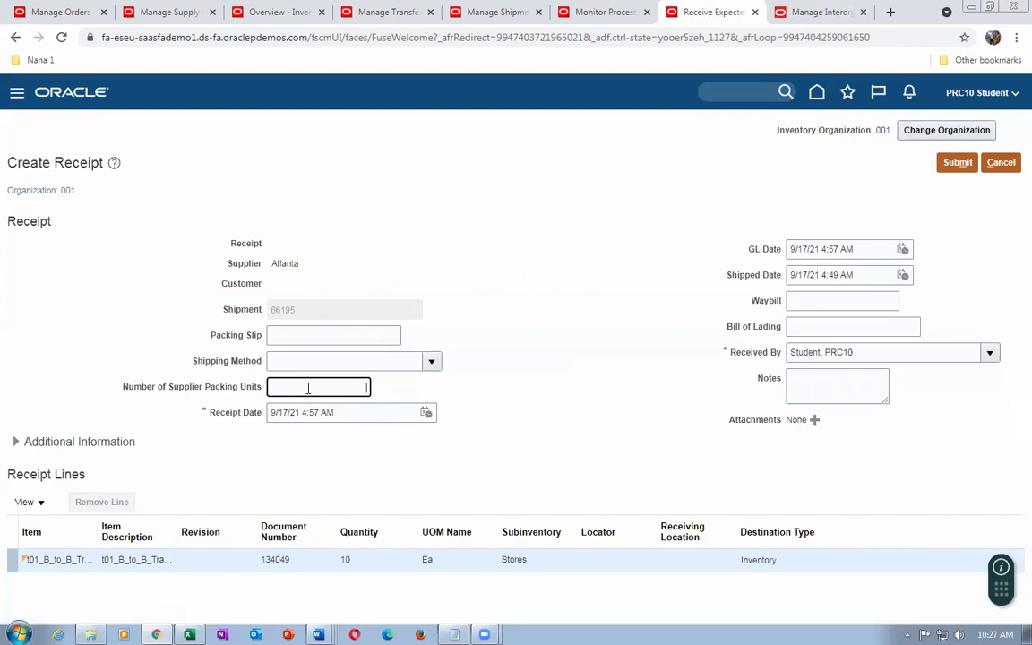
pyautogui.write('5')
pyautogui.click(830, 300)
pyautogui.write('5756')
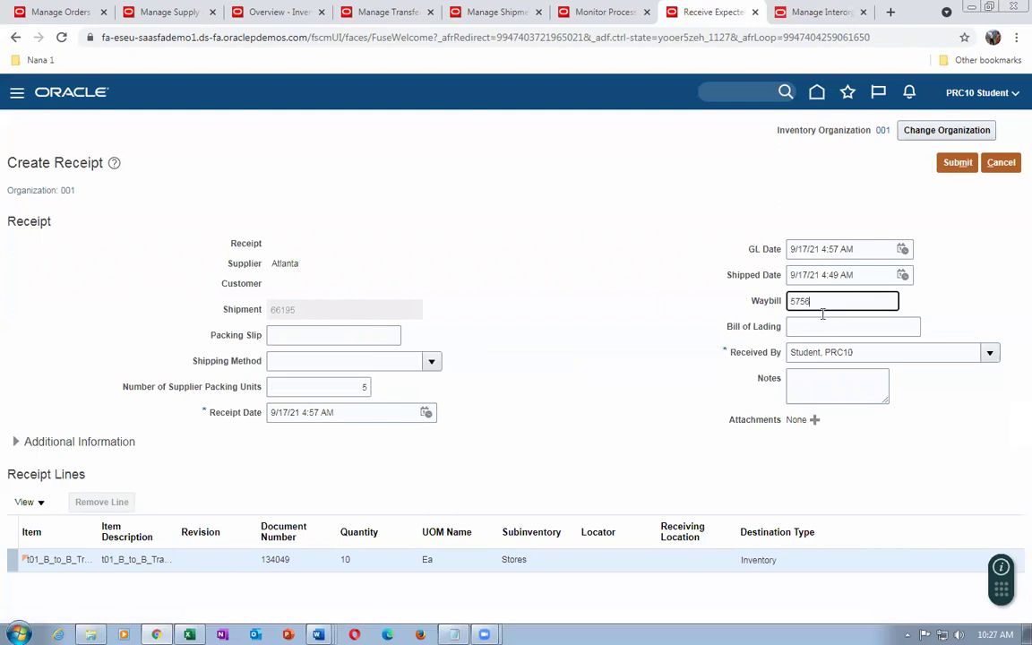
pyautogui.click(815, 327)
pyautogui.write('6867')
# Add the note 'cfhcfg gfhj' and submit, creating receipt 51928
pyautogui.click(800, 387)
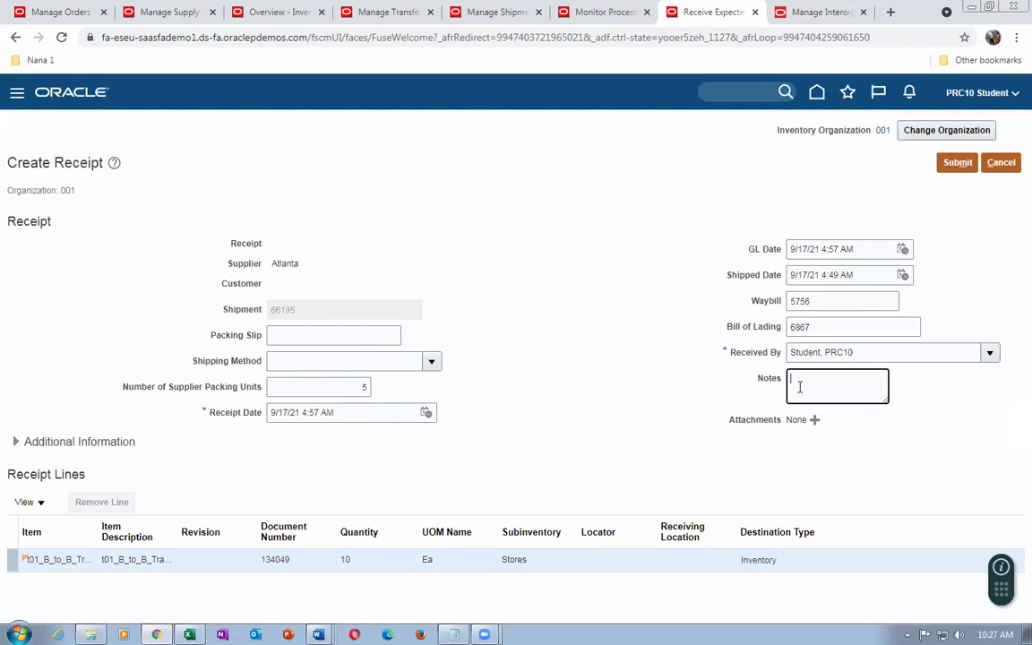
pyautogui.write('cfhcfg gfhj')
pyautogui.click(972, 162)
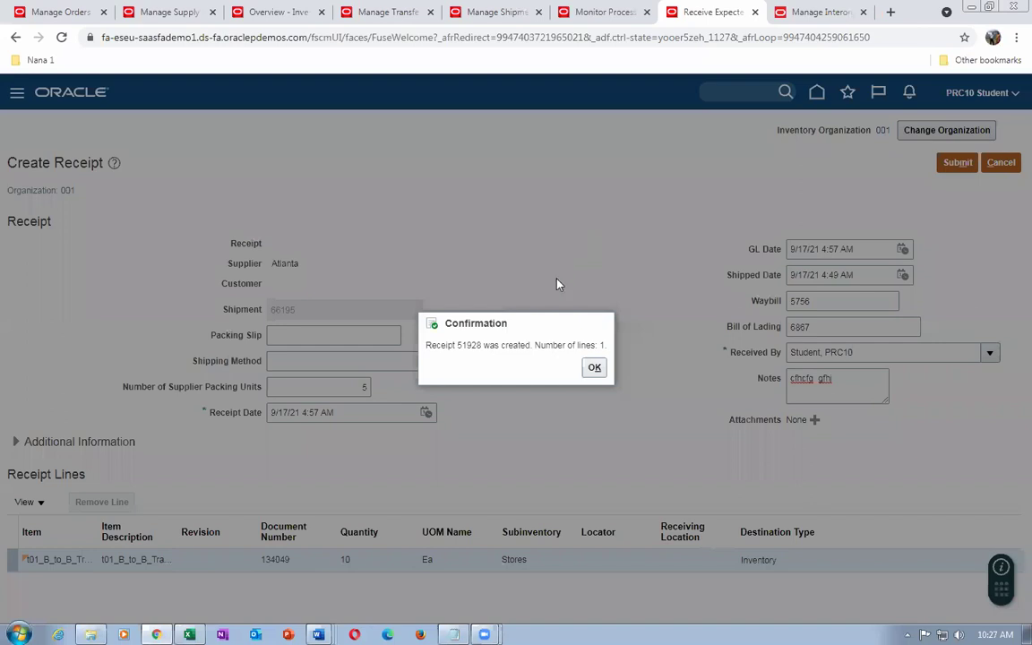
pyautogui.moveTo(462, 345); pyautogui.dragTo(476, 345)
pyautogui.click(372, 12)
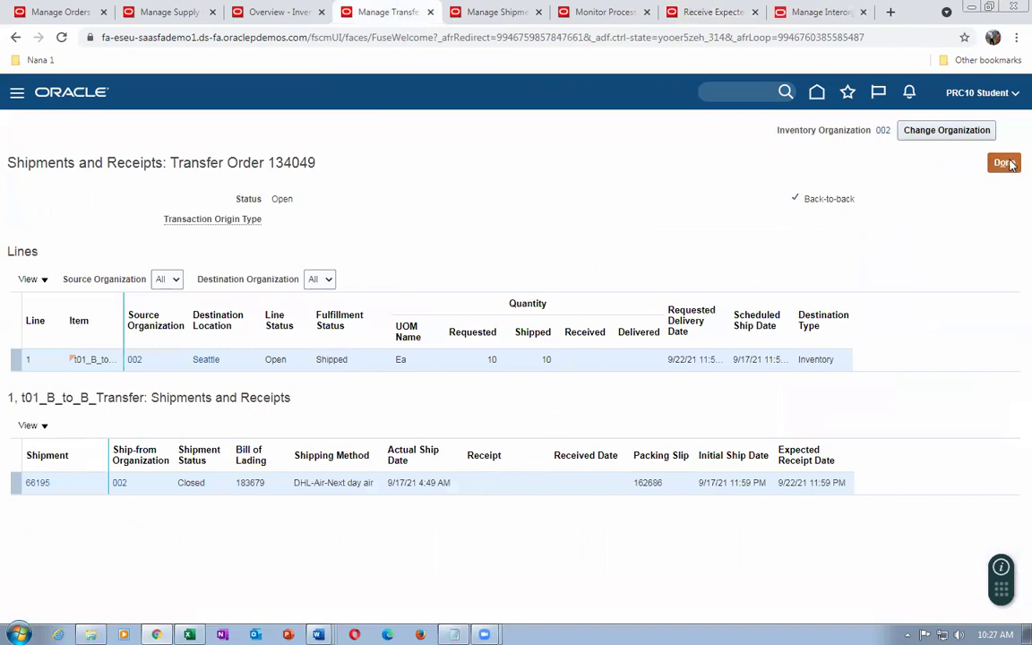
# Reload shipments and receipts to confirm transfer order 134049 is Closed with 10 received
pyautogui.click(1008, 163)
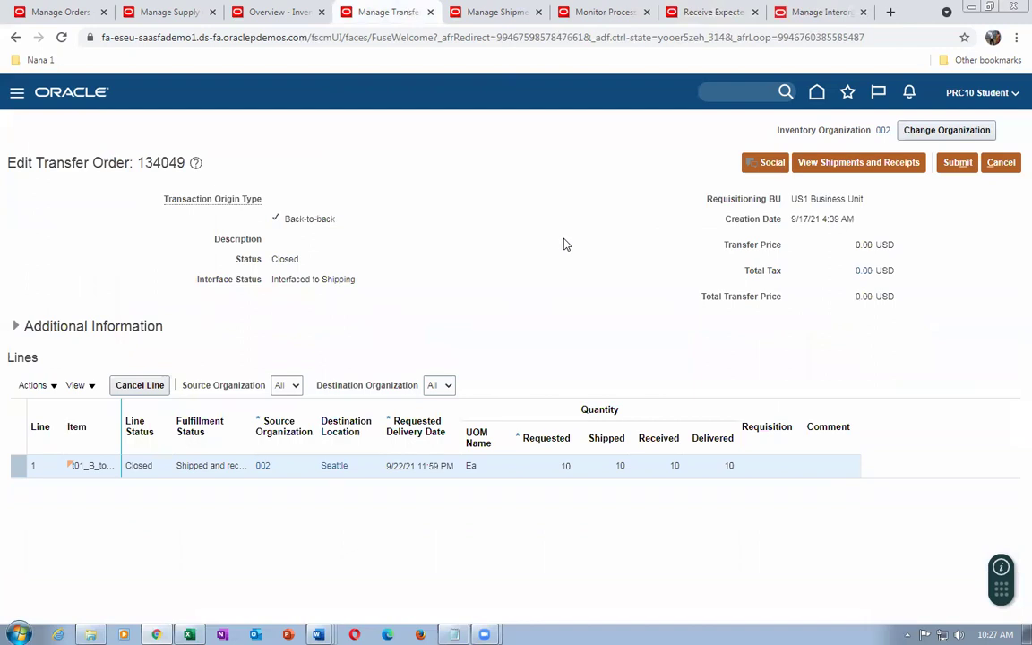
pyautogui.click(847, 163)
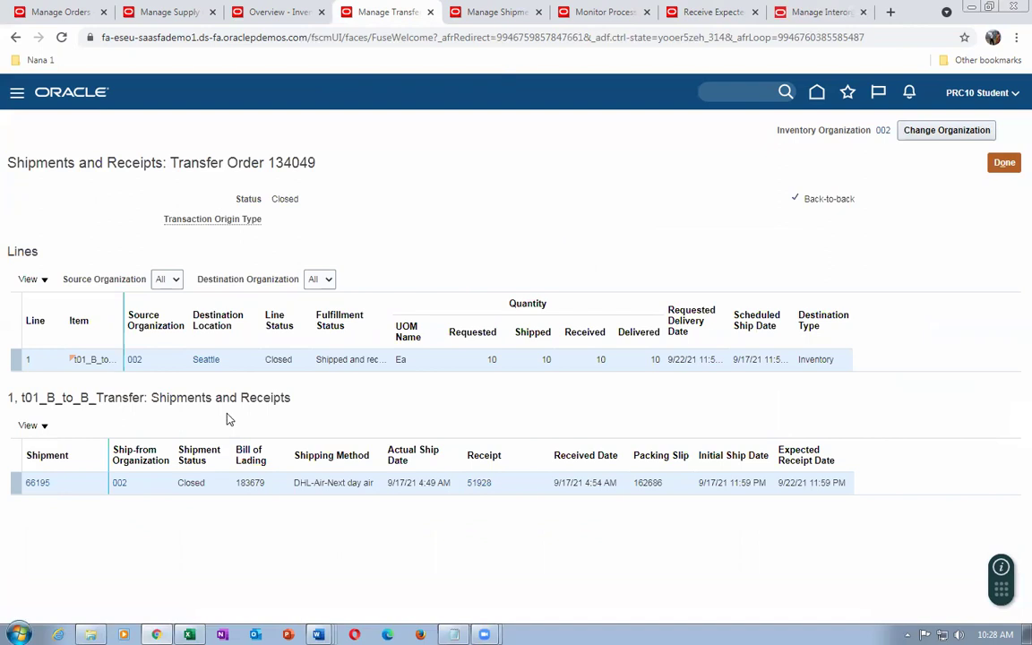
pyautogui.click(59, 12)
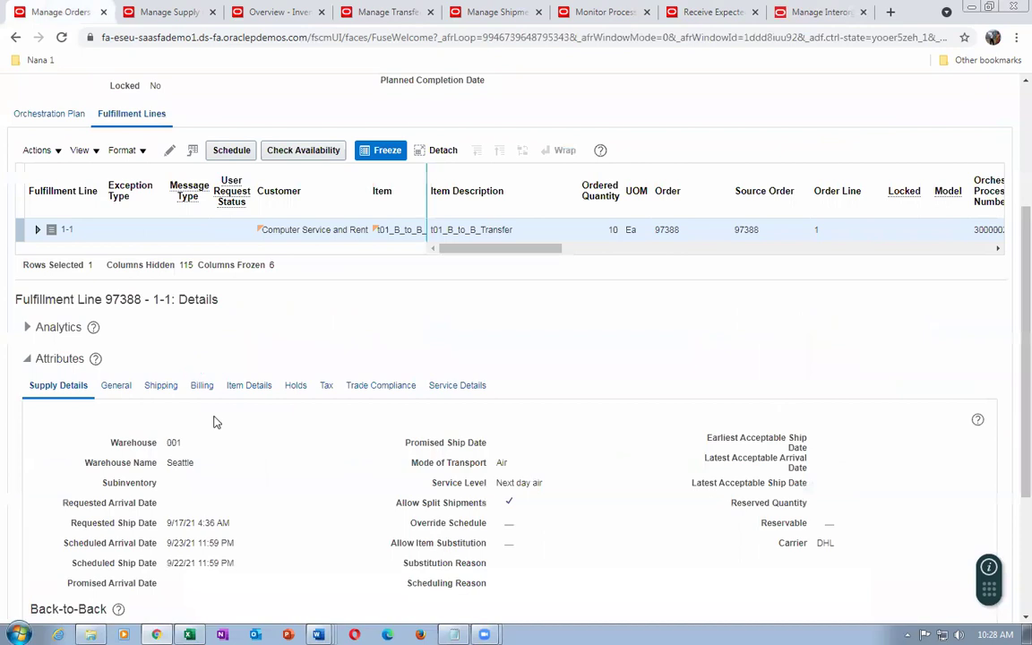
# Repeatedly refresh order 97388's orchestration process, checking fulfillment line 1-1's supply details
pyautogui.scroll(-3, 376, 421)
pyautogui.scroll(5, 627, 358)
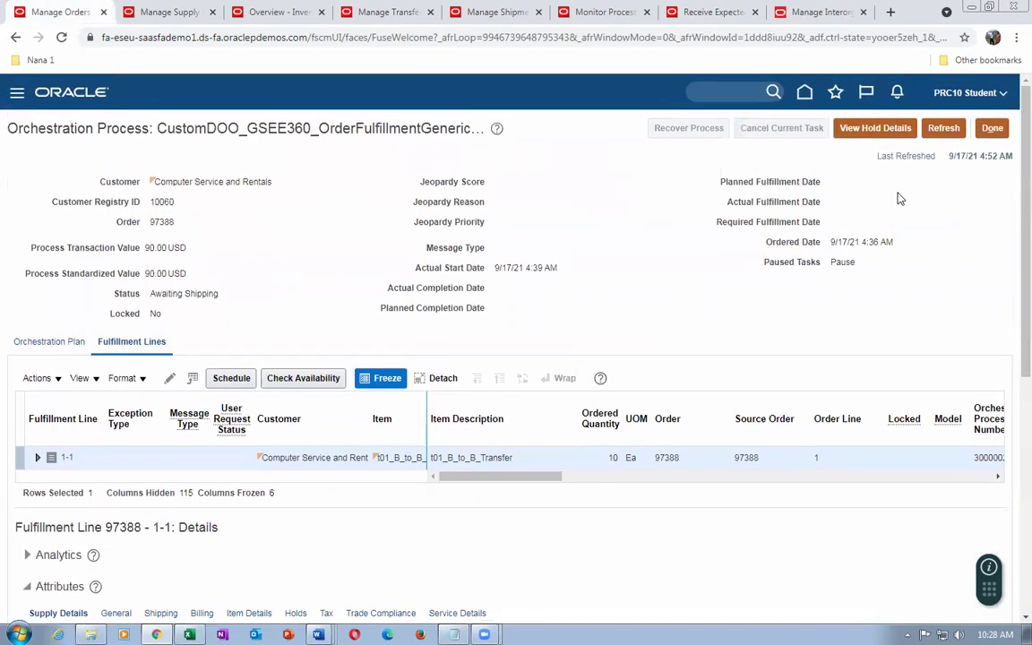
pyautogui.click(944, 130)
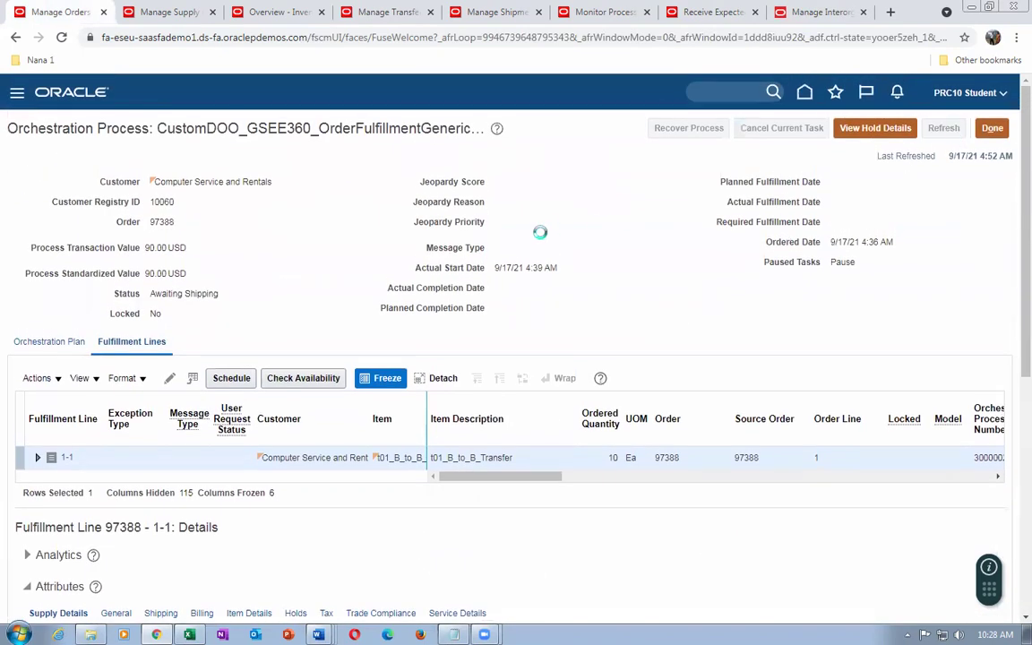
pyautogui.scroll(-5, 315, 235)
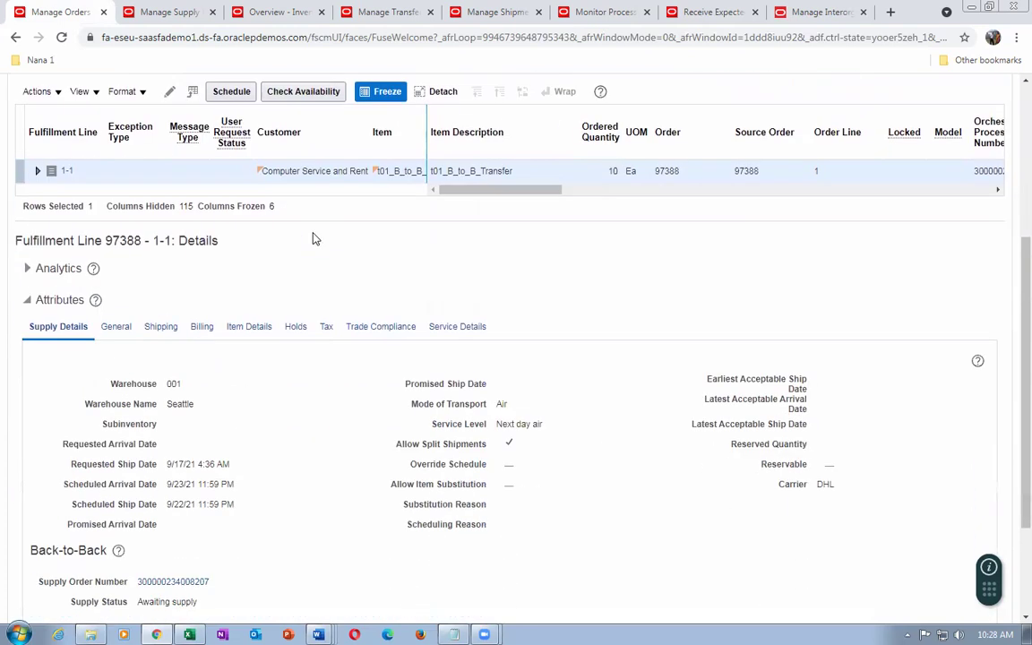
pyautogui.scroll(5, 302, 351)
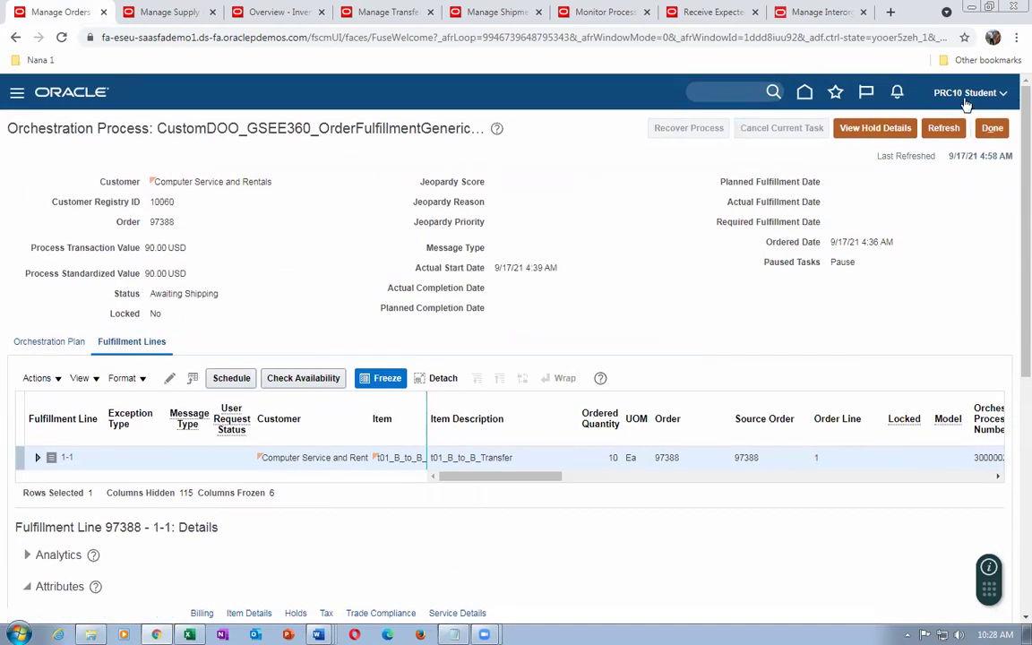
pyautogui.click(942, 129)
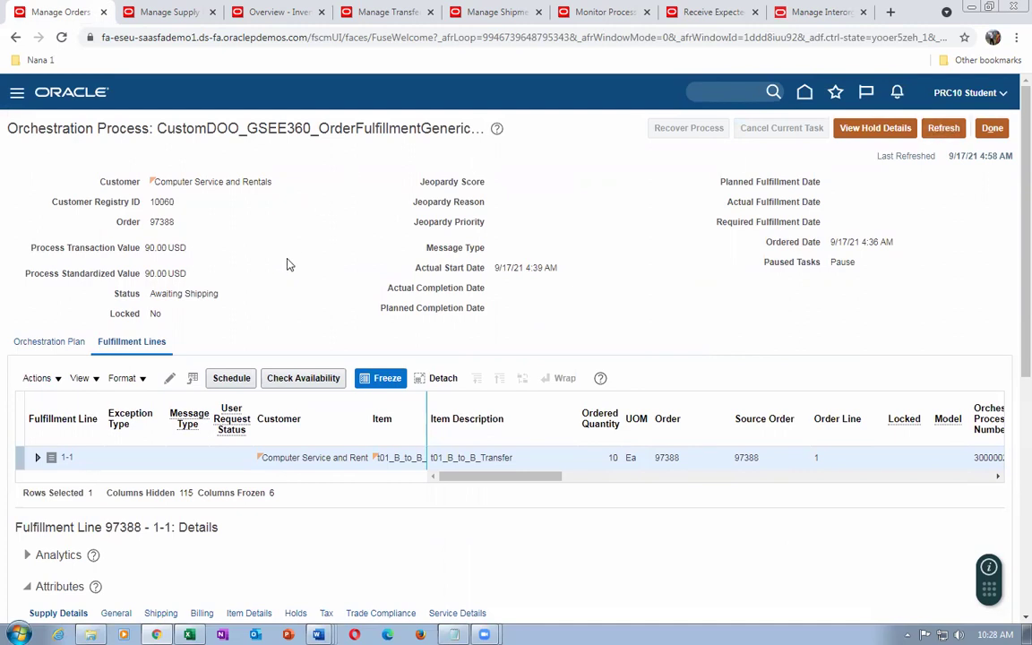
pyautogui.scroll(-5, 288, 265)
pyautogui.scroll(5, 287, 265)
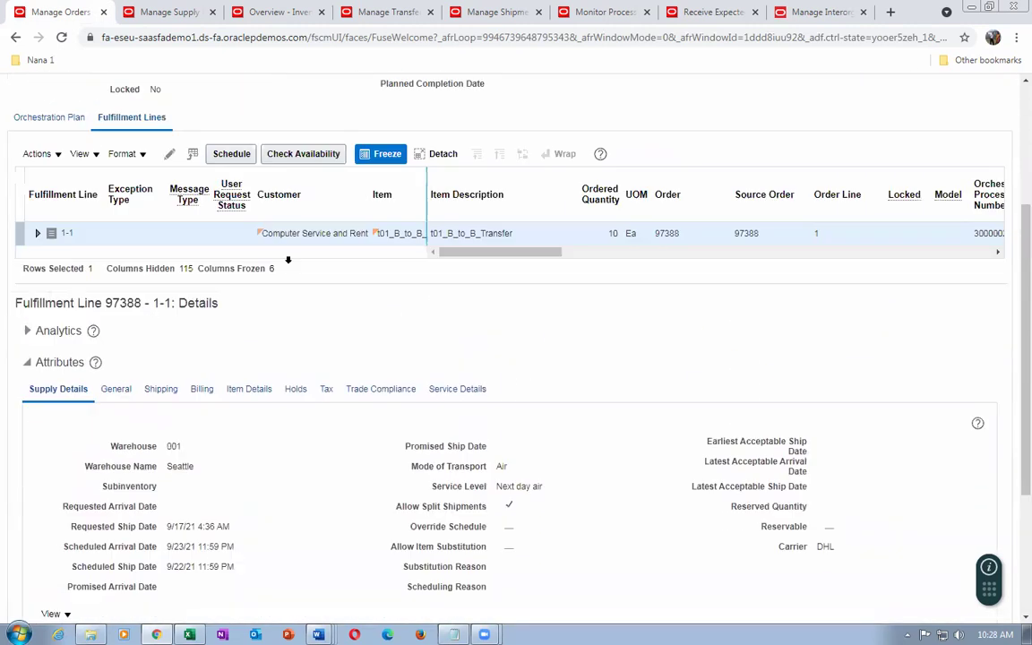
pyautogui.click(944, 128)
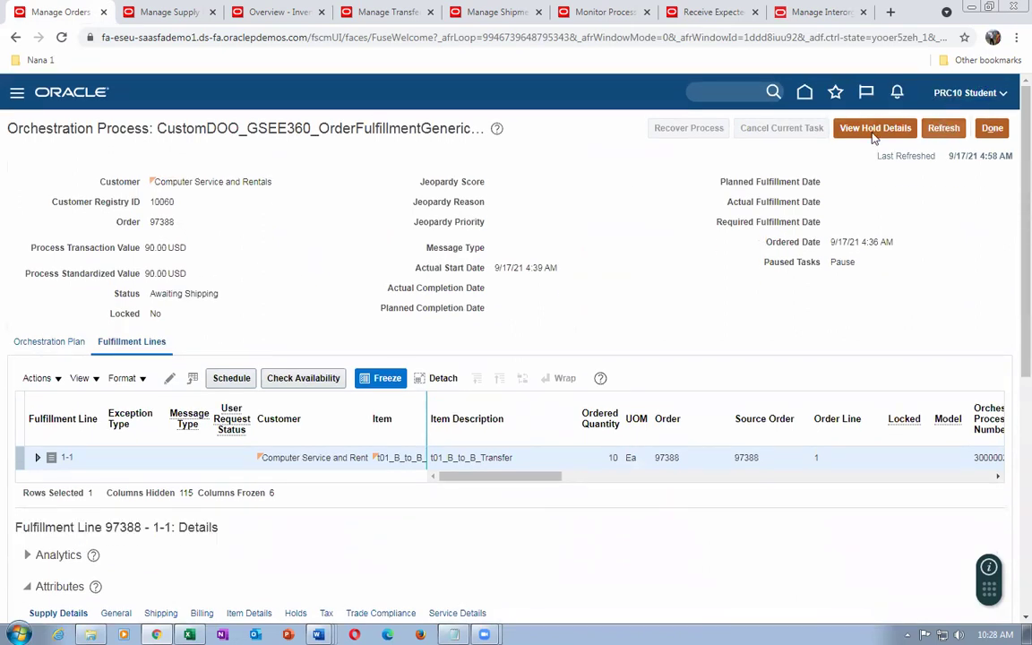
pyautogui.scroll(-1, 202, 256)
pyautogui.scroll(-5, 201, 254)
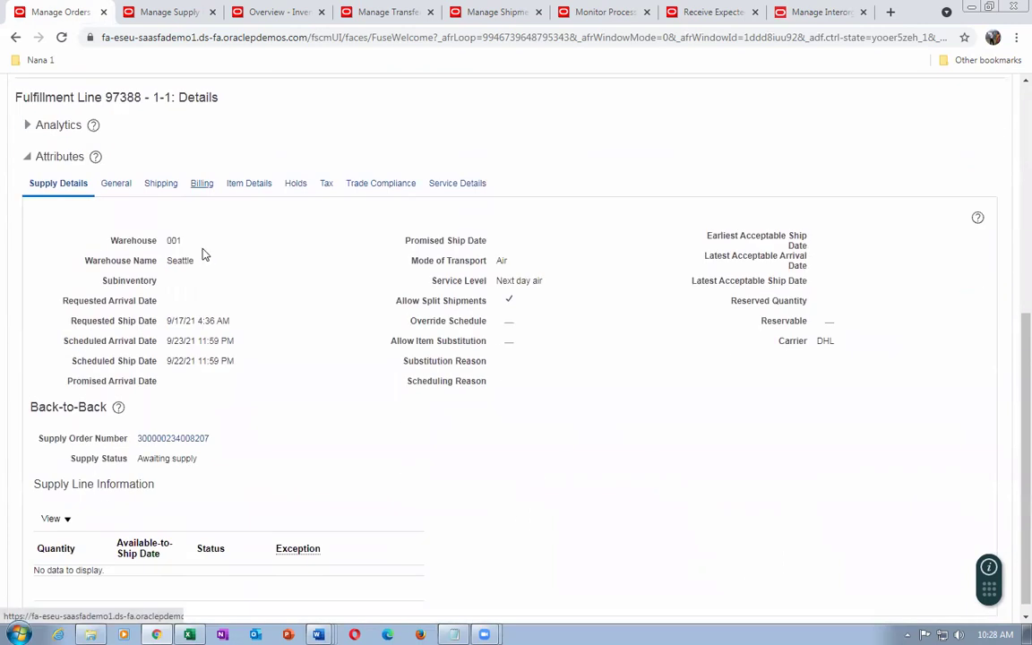
pyautogui.scroll(6, 332, 215)
pyautogui.click(943, 128)
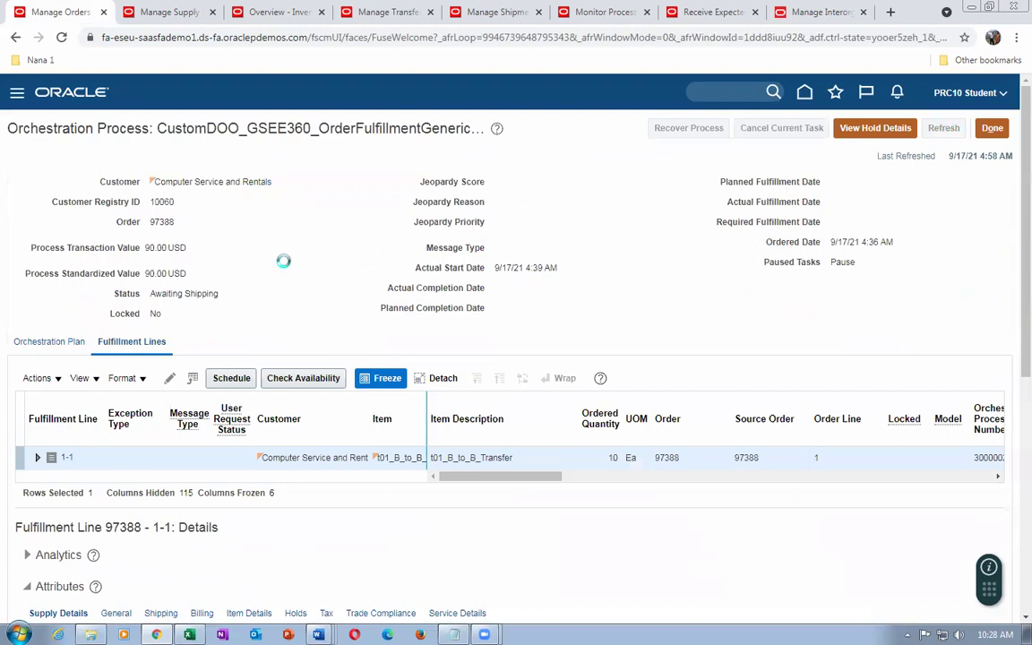
pyautogui.scroll(-5, 285, 264)
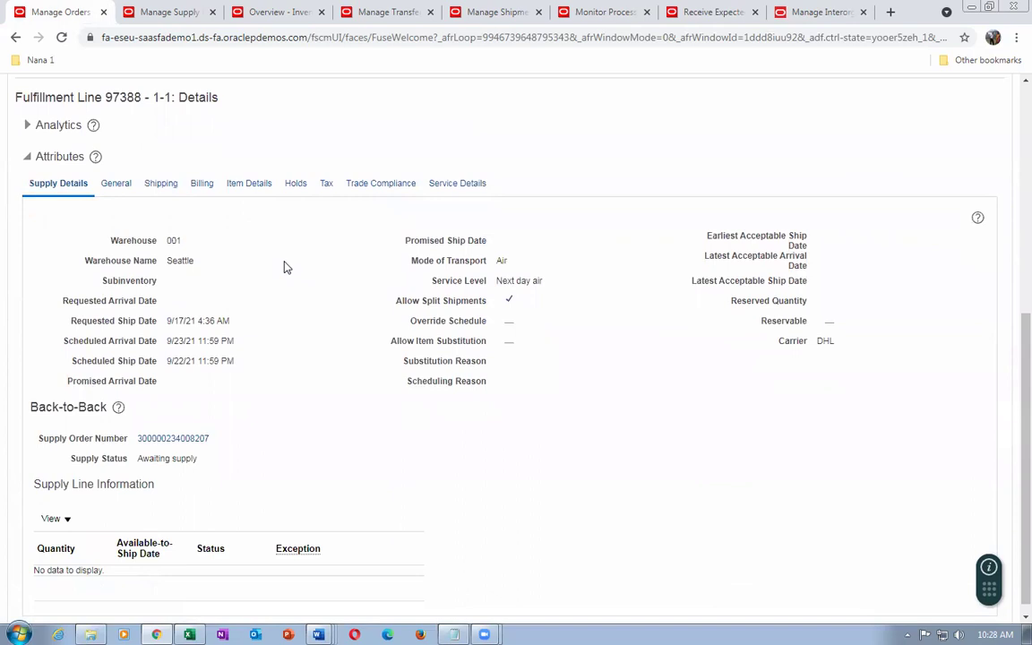
pyautogui.scroll(5, 287, 266)
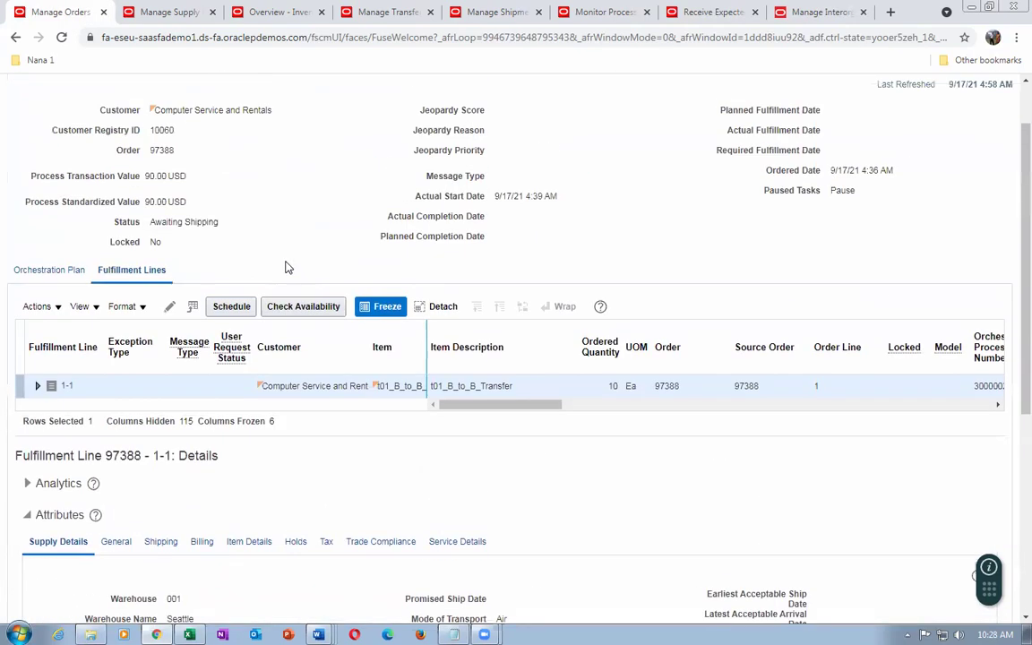
pyautogui.click(944, 128)
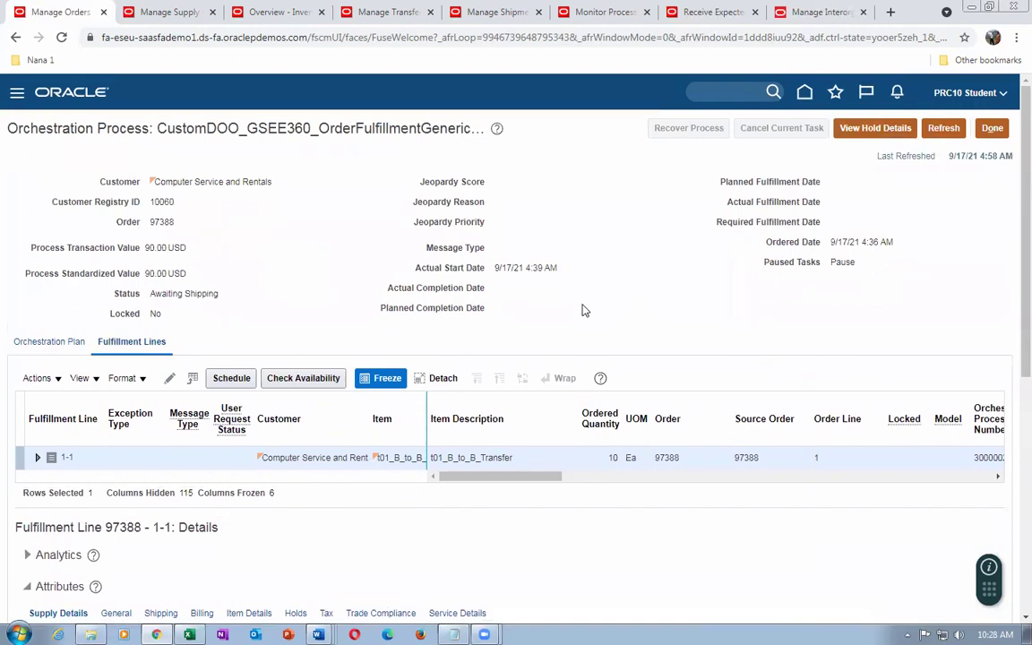
# Recheck transfer order 134049's receipts, then refresh order 97388 and review its back-to-back supply status
pyautogui.click(382, 12)
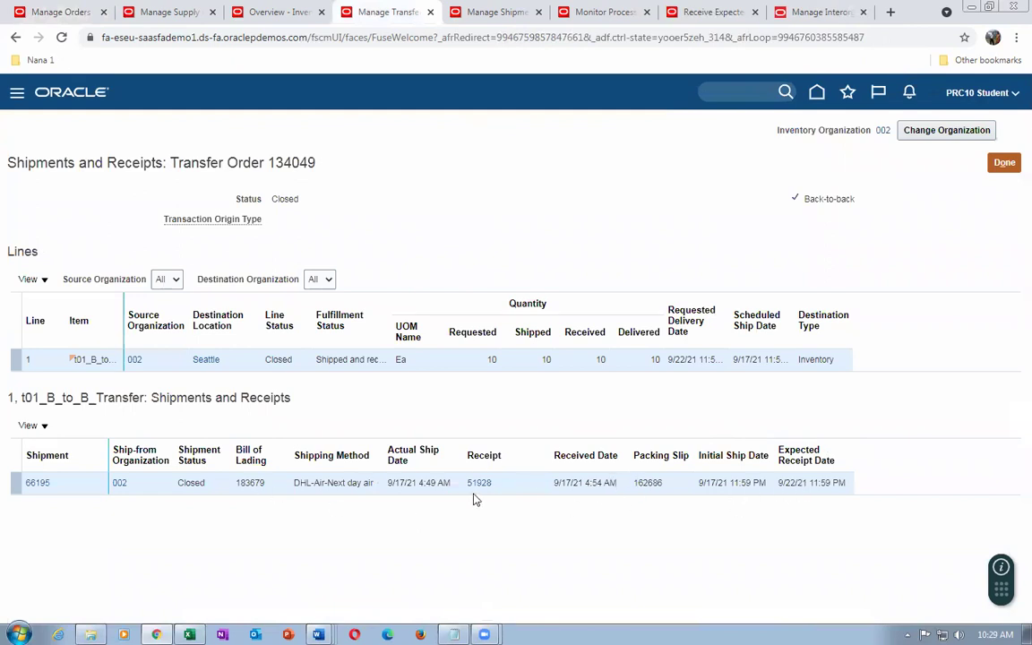
pyautogui.click(49, 12)
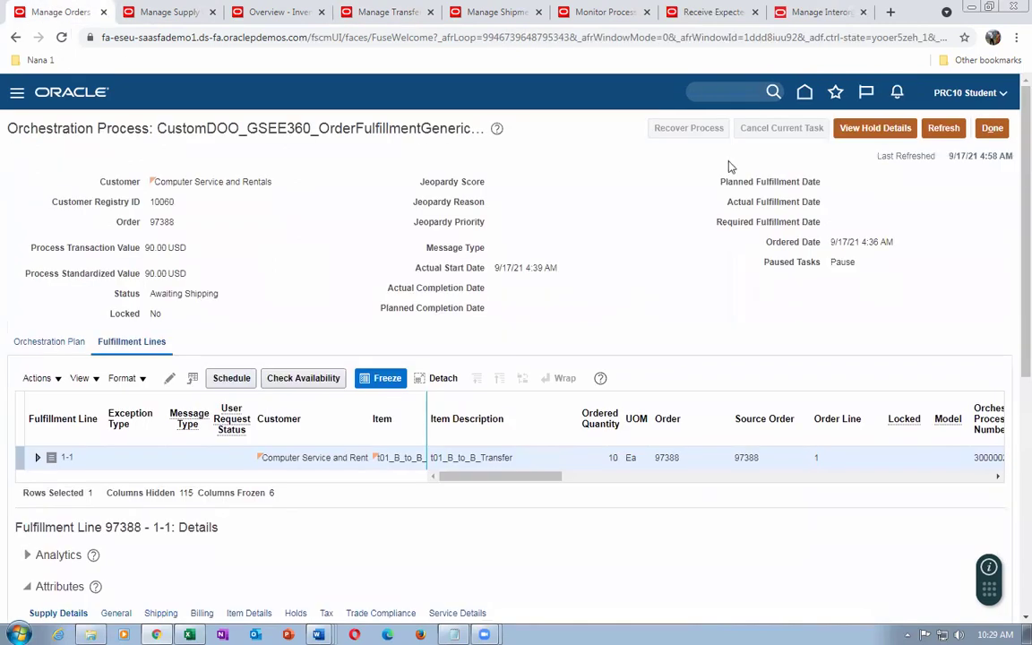
pyautogui.click(931, 130)
pyautogui.scroll(-3, 202, 330)
pyautogui.scroll(-2, 205, 333)
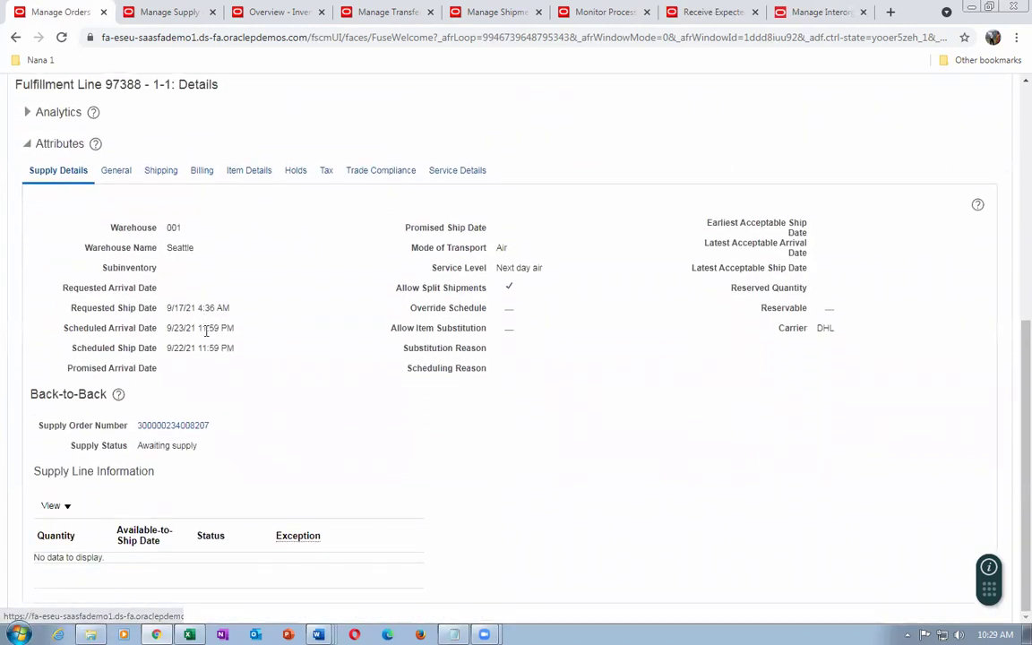
pyautogui.scroll(5, 221, 401)
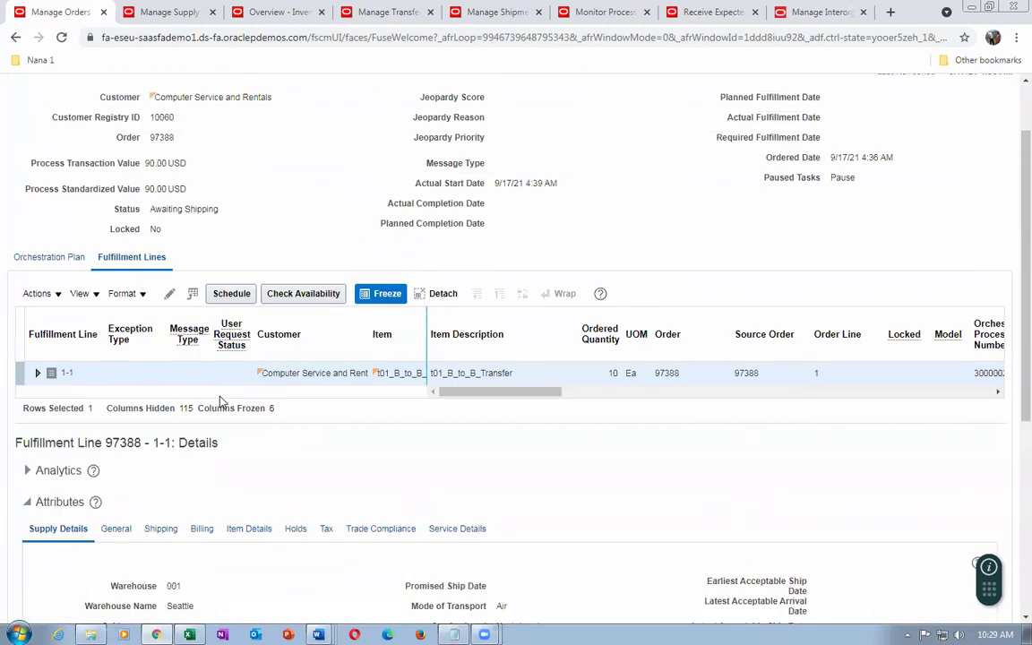
pyautogui.scroll(-3, 223, 397)
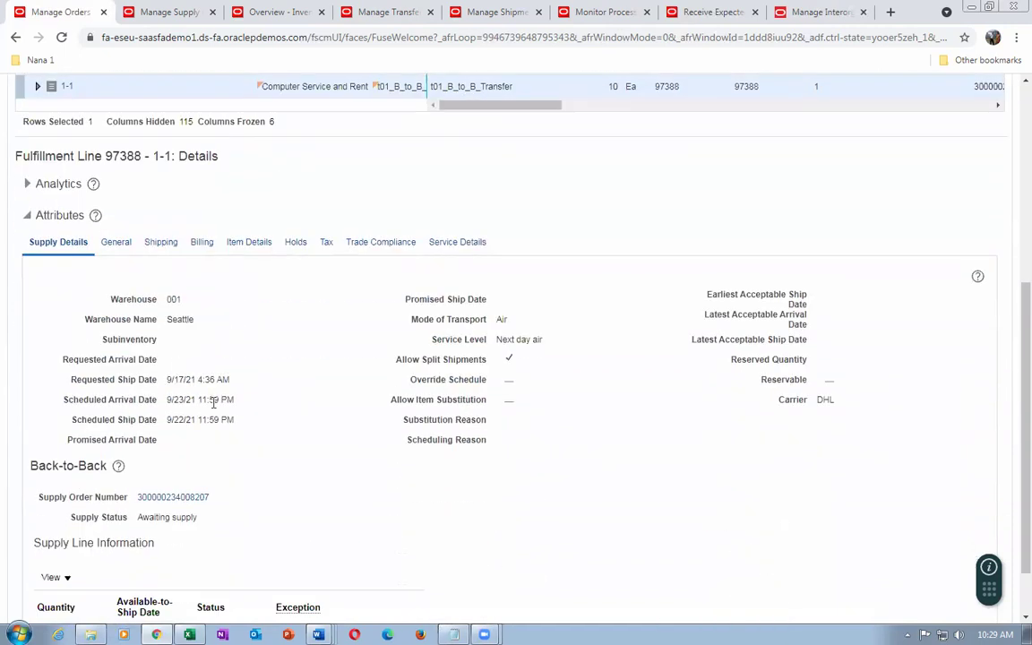
pyautogui.scroll(3, 224, 453)
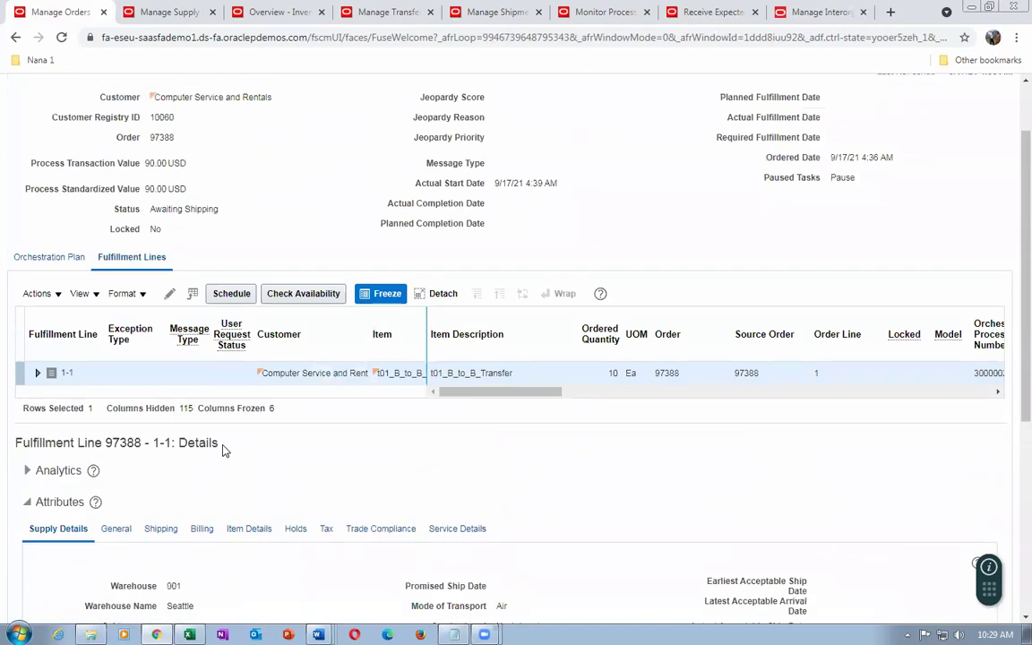
pyautogui.click(145, 14)
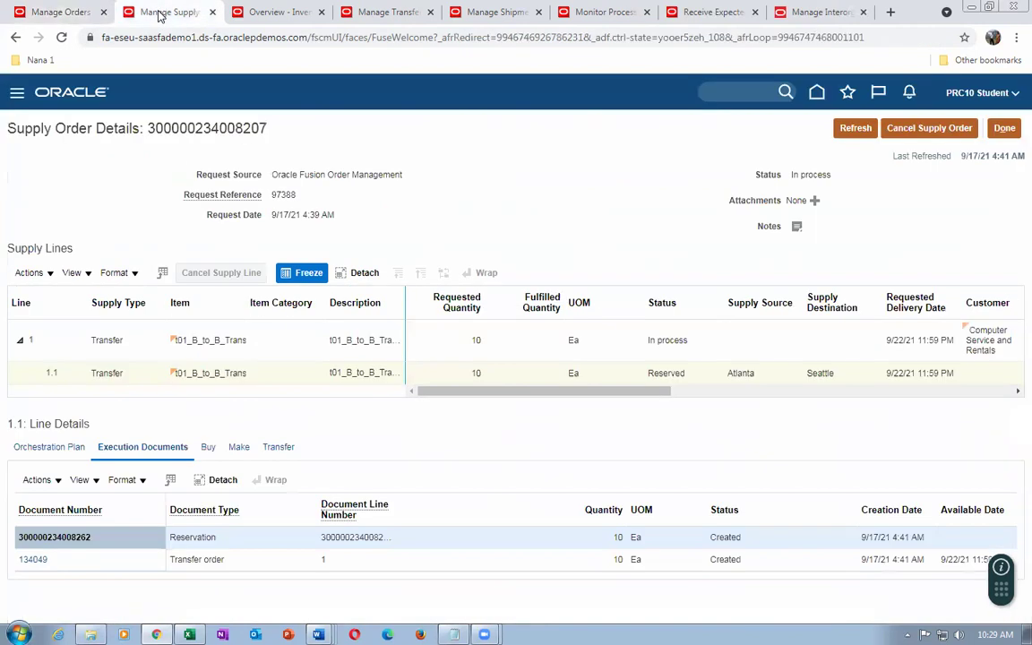
pyautogui.click(855, 128)
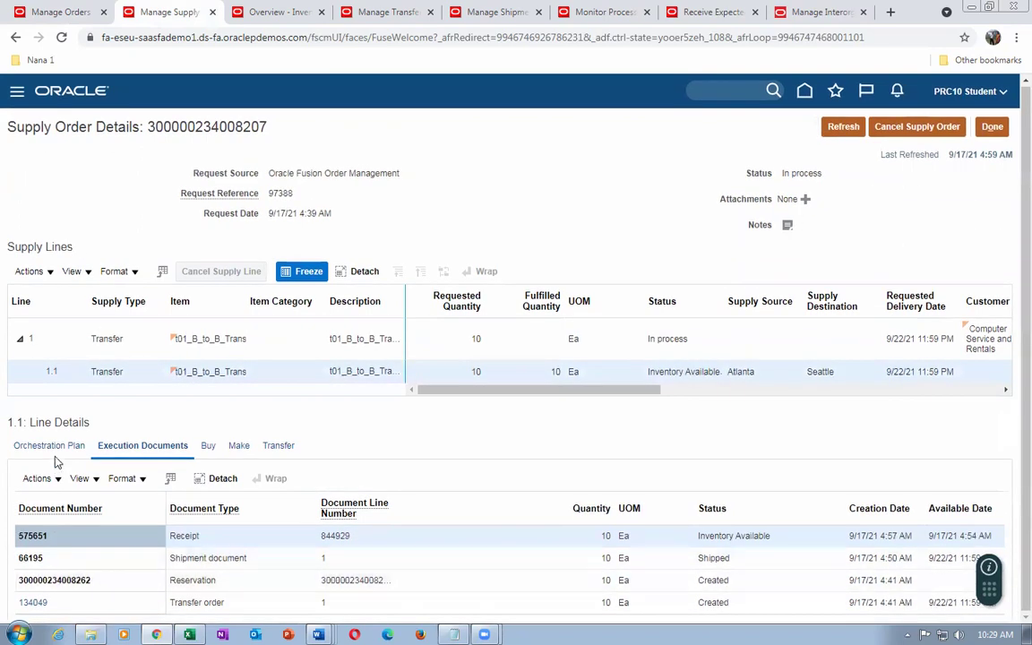
pyautogui.click(49, 445)
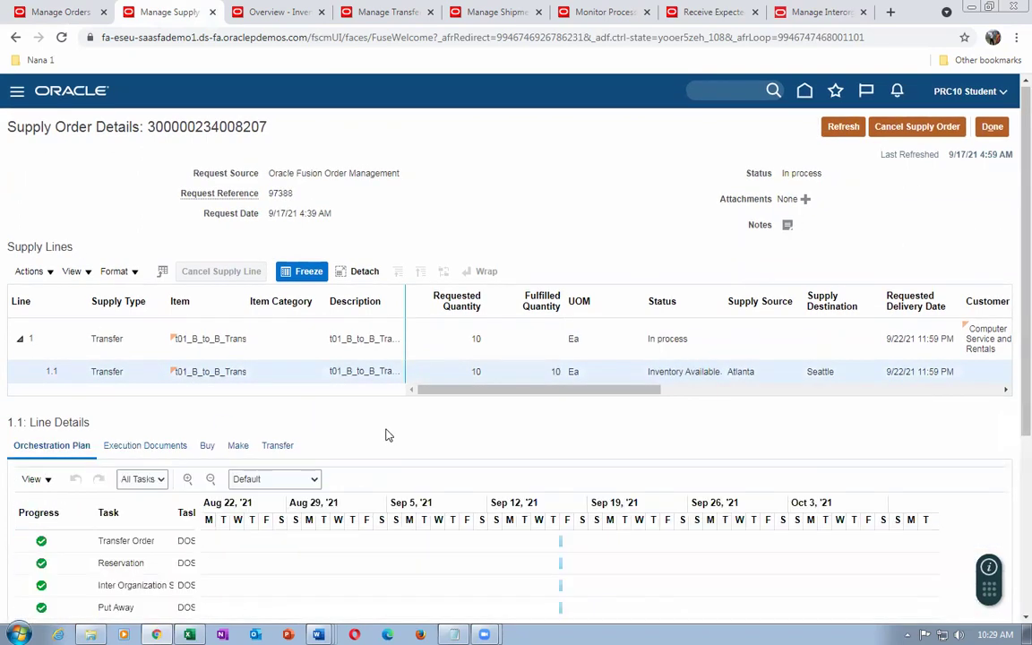
pyautogui.scroll(-3, 388, 435)
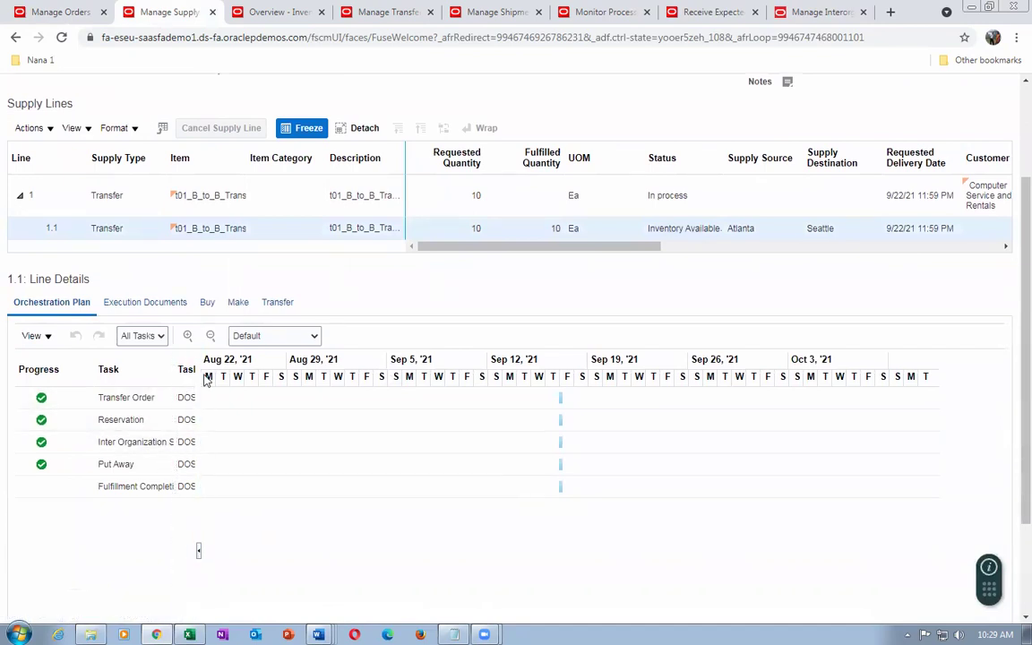
pyautogui.moveTo(184, 421); pyautogui.dragTo(259, 396)
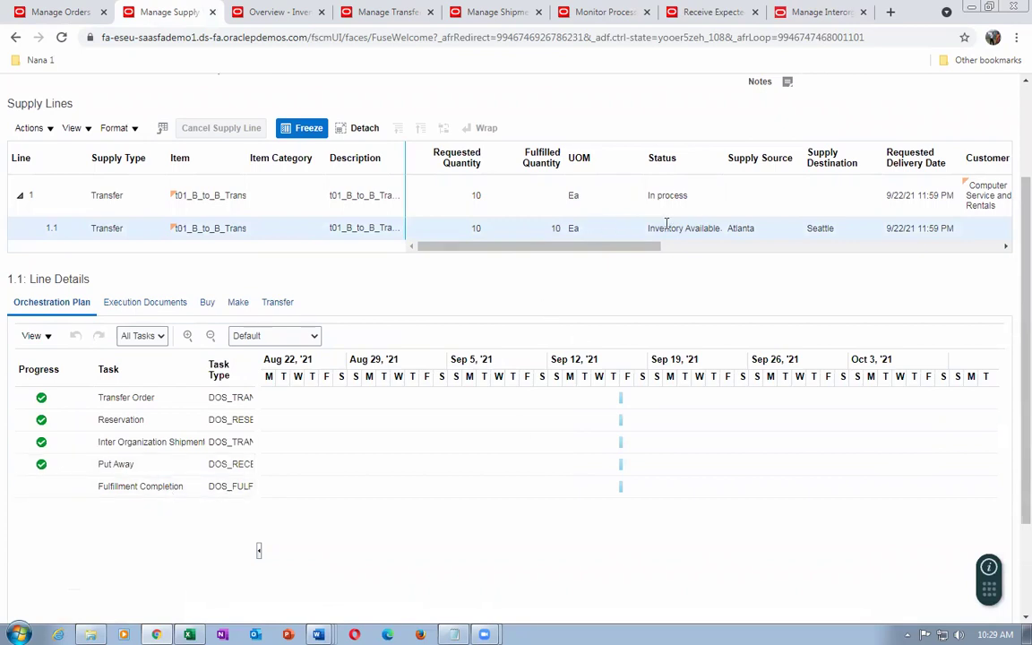
pyautogui.moveTo(656, 224); pyautogui.dragTo(713, 232)
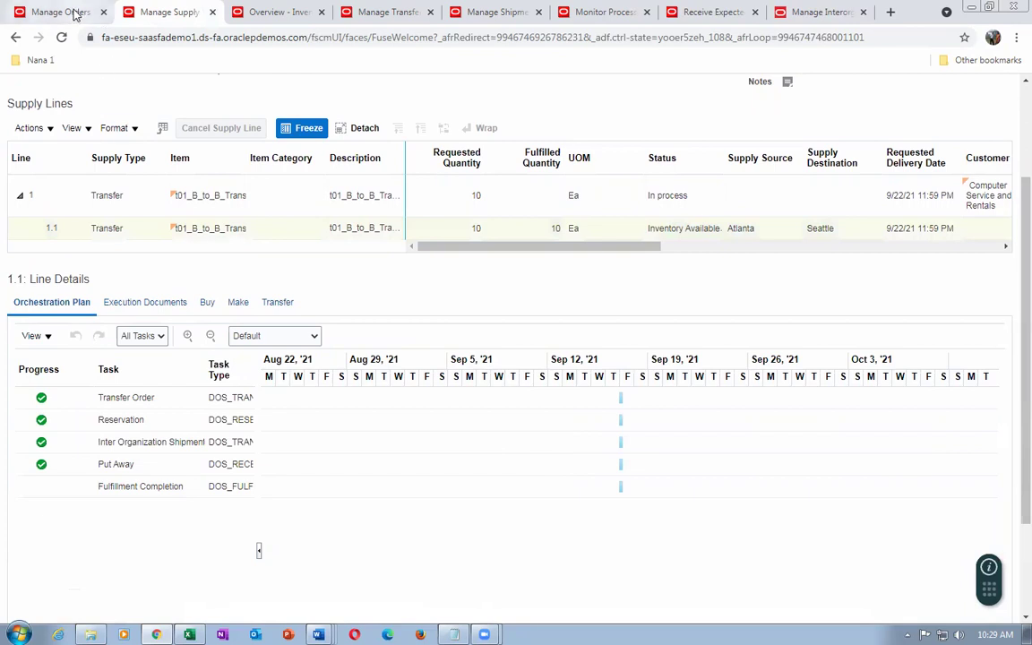
pyautogui.click(76, 11)
pyautogui.scroll(-3, 108, 534)
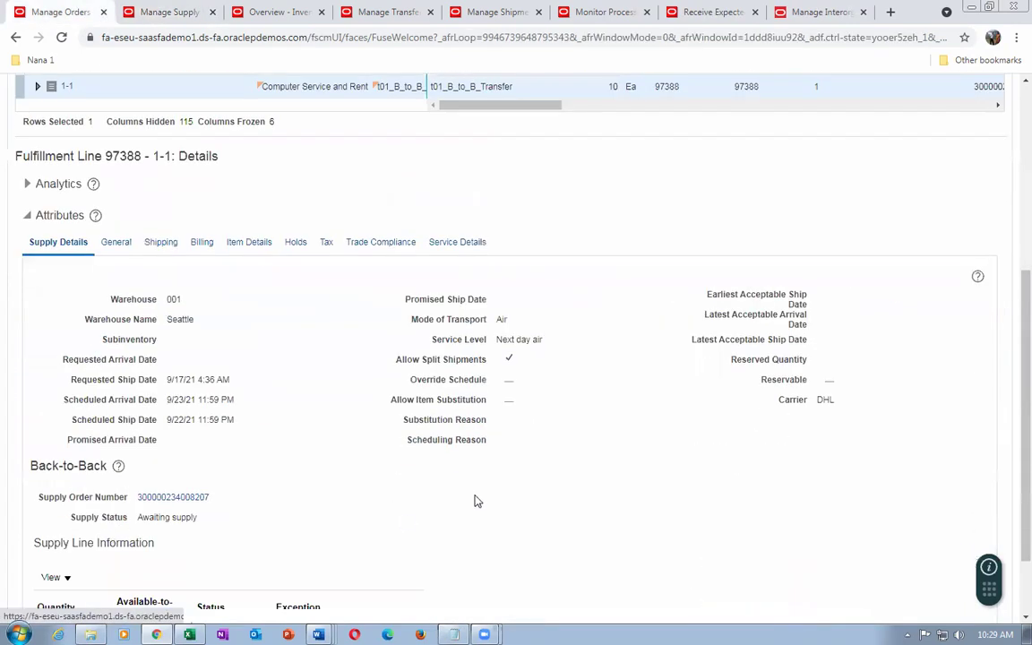
pyautogui.scroll(4, 912, 200)
# Refresh order 97388 and confirm its Supply Details still read Awaiting supply
pyautogui.click(941, 129)
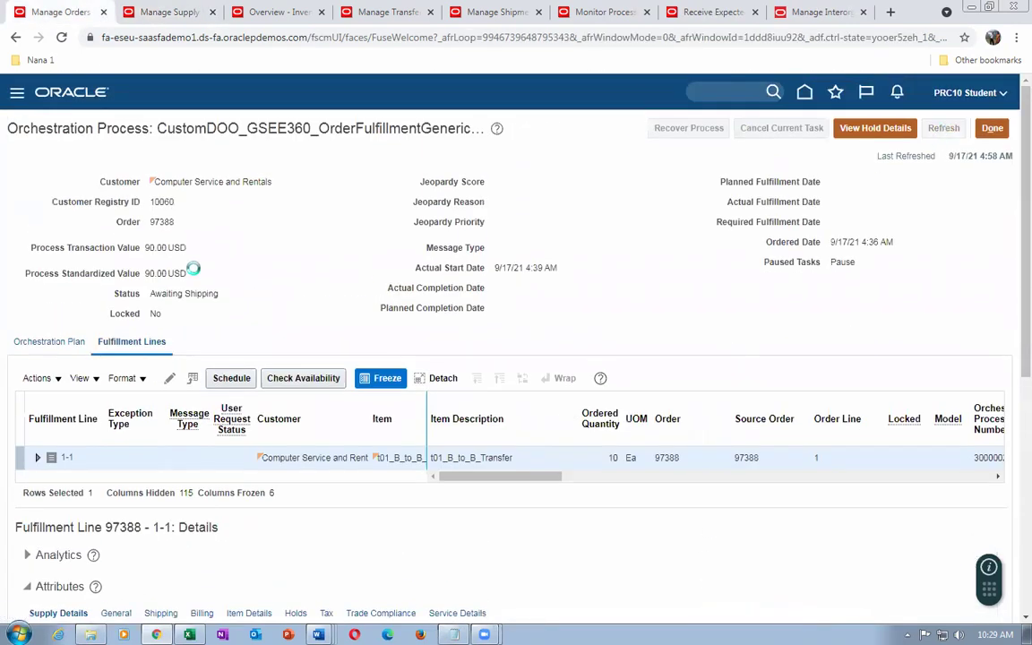
pyautogui.scroll(-5, 197, 273)
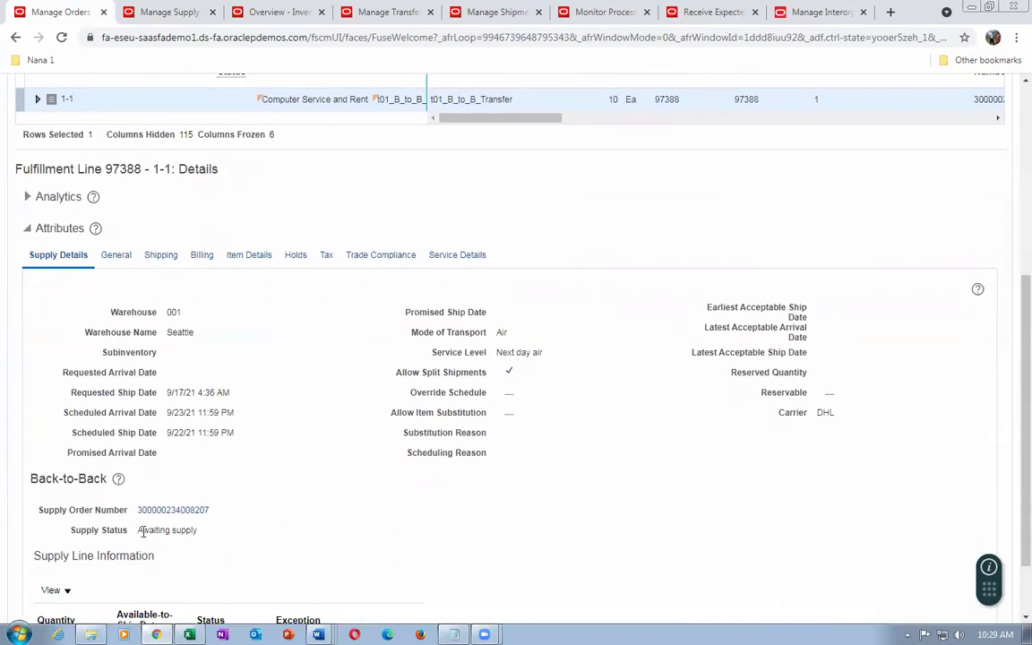
pyautogui.moveTo(141, 530); pyautogui.dragTo(189, 535)
pyautogui.click(164, 11)
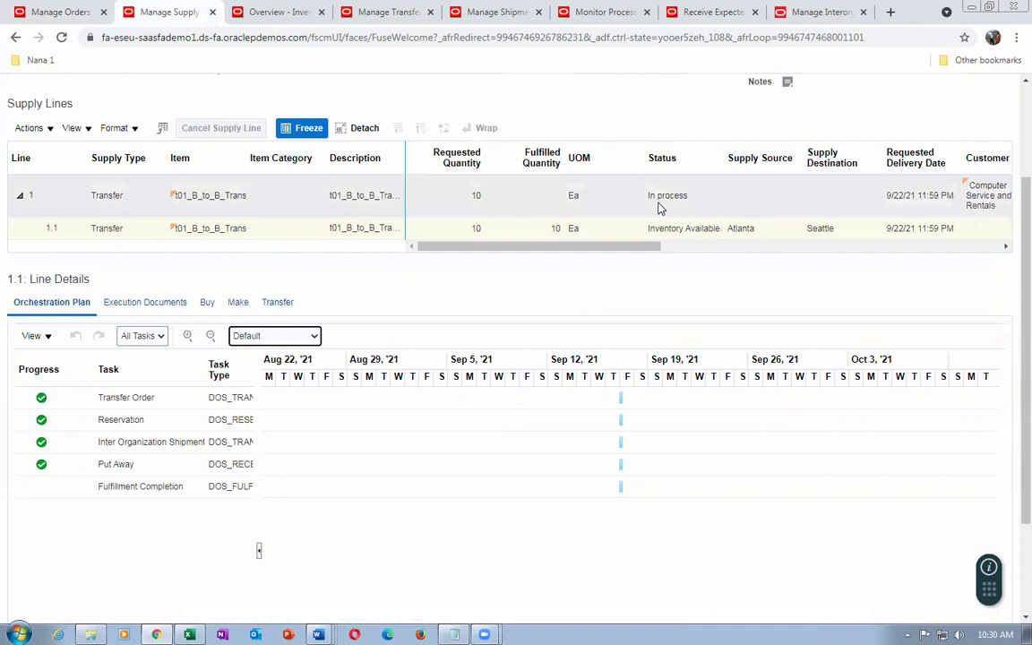
pyautogui.moveTo(574, 249); pyautogui.dragTo(585, 277)
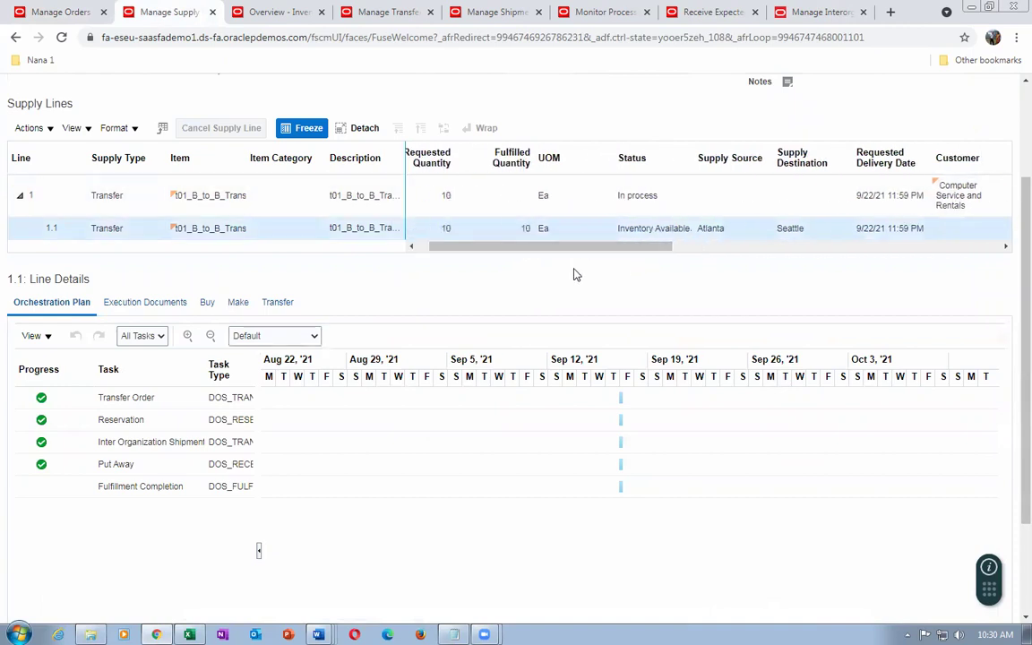
pyautogui.click(489, 12)
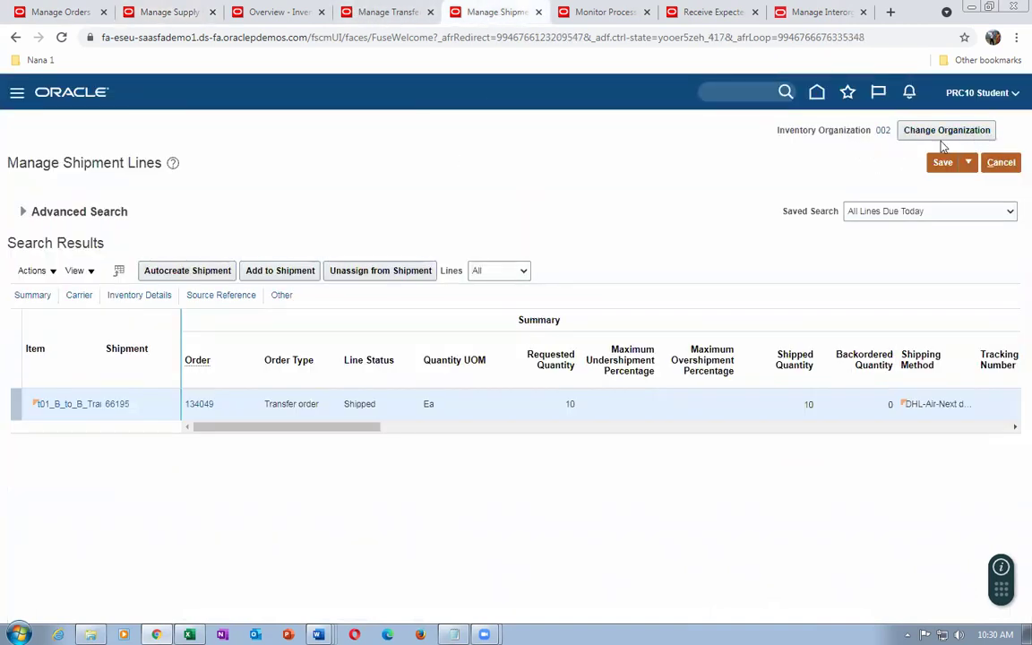
# Change the inventory organization to 001
pyautogui.click(936, 134)
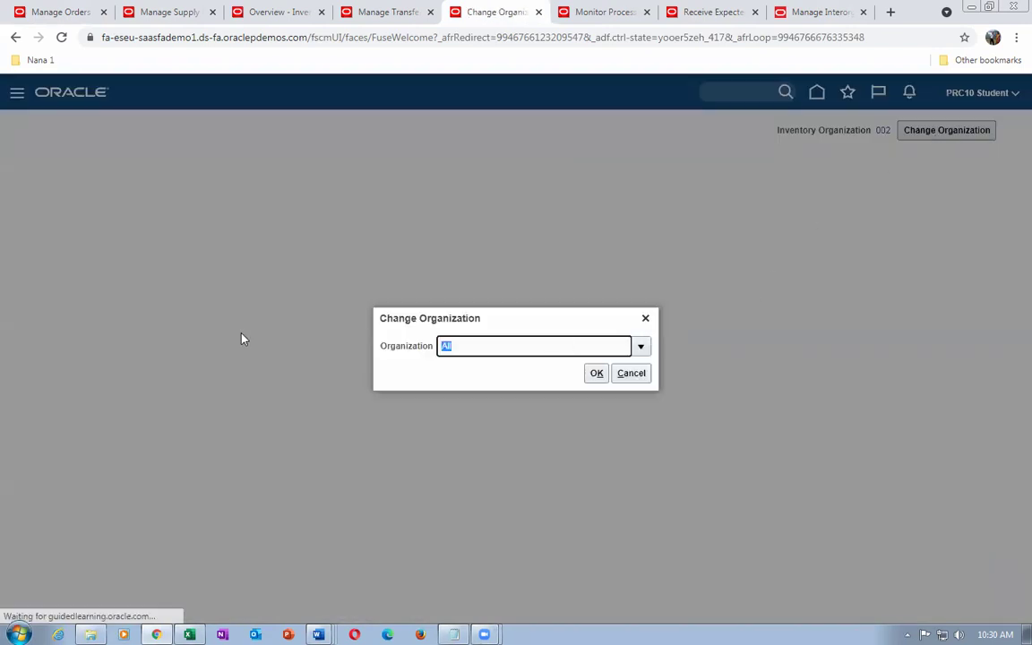
pyautogui.write('001')
pyautogui.click(595, 374)
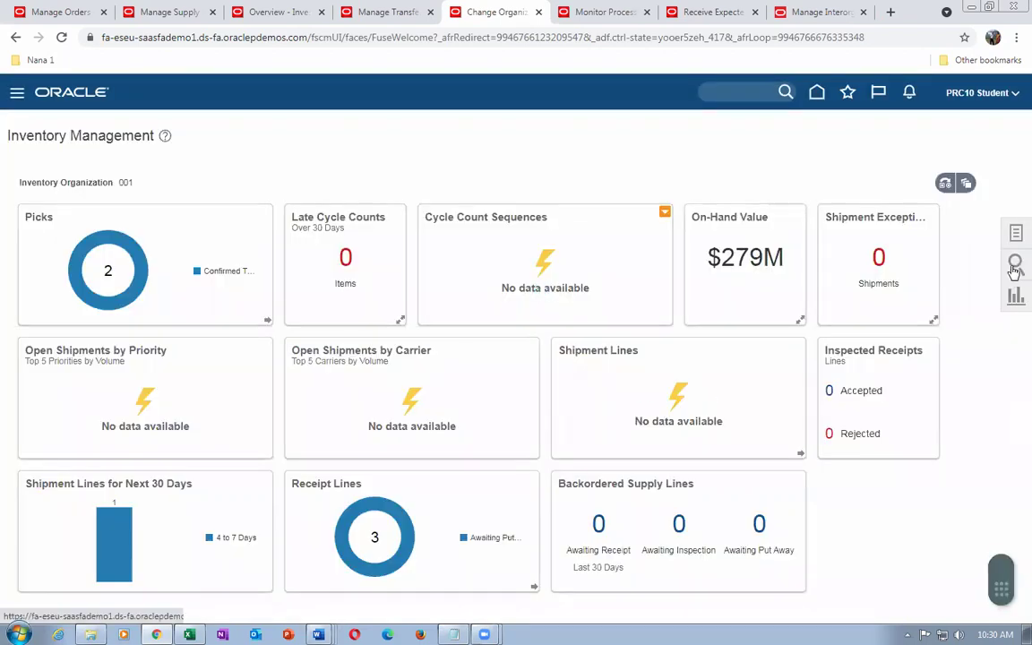
# Open Shipments > Manage Shipment Lines and bring the Notepad of order numbers forward
pyautogui.click(1016, 233)
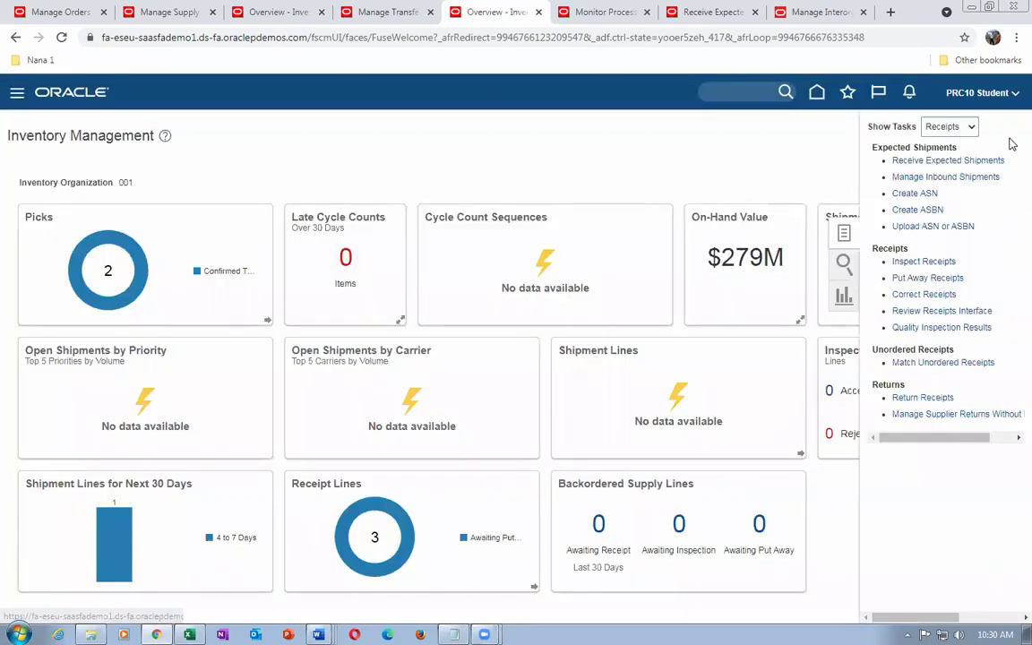
pyautogui.click(788, 131)
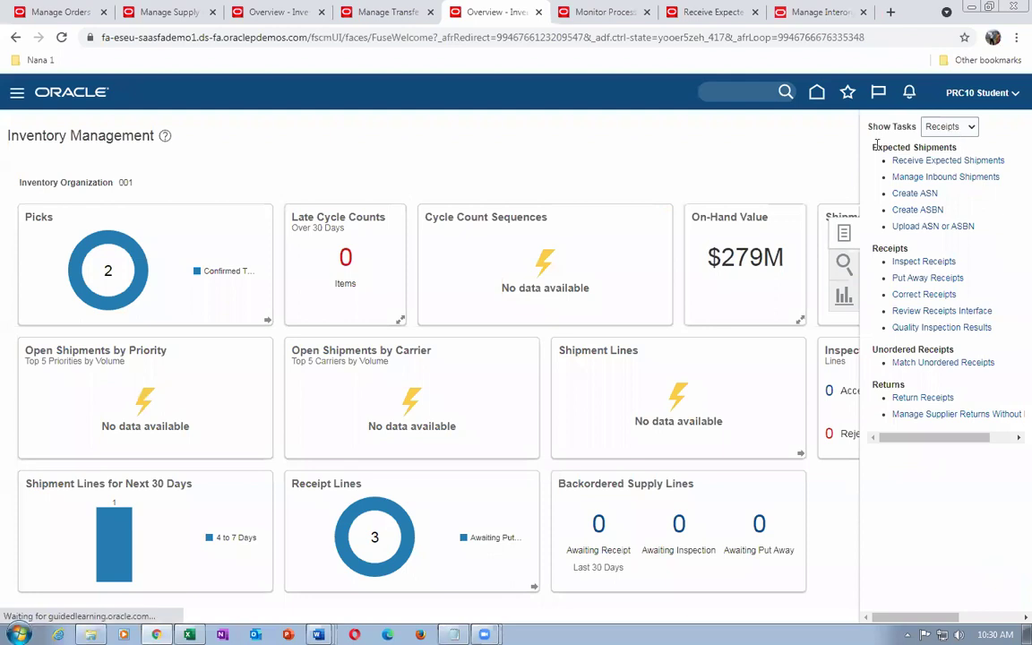
pyautogui.click(957, 127)
pyautogui.click(944, 164)
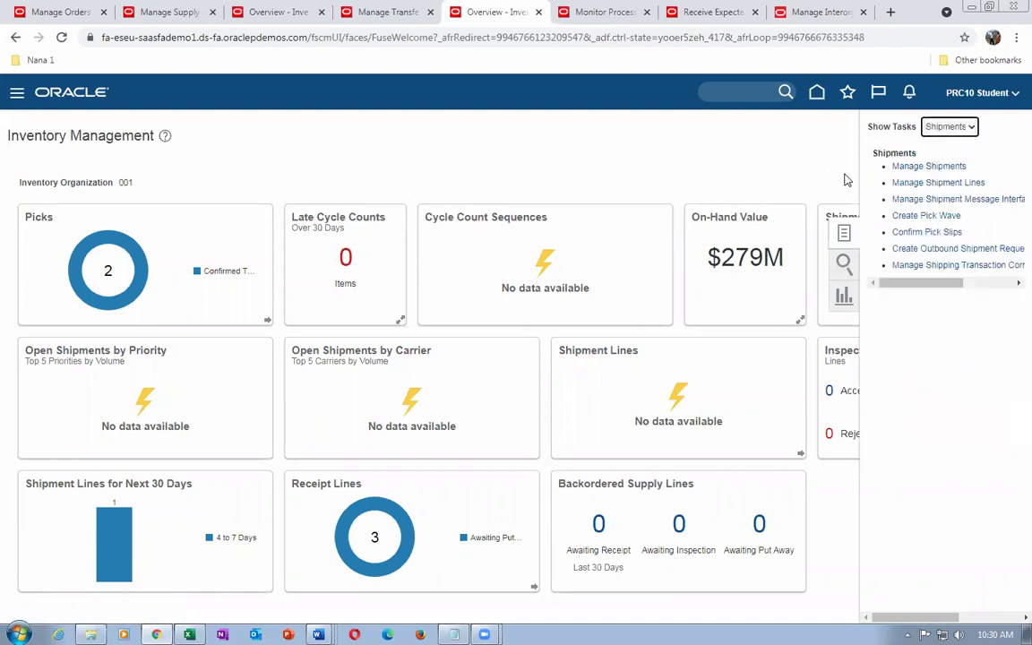
pyautogui.click(895, 183)
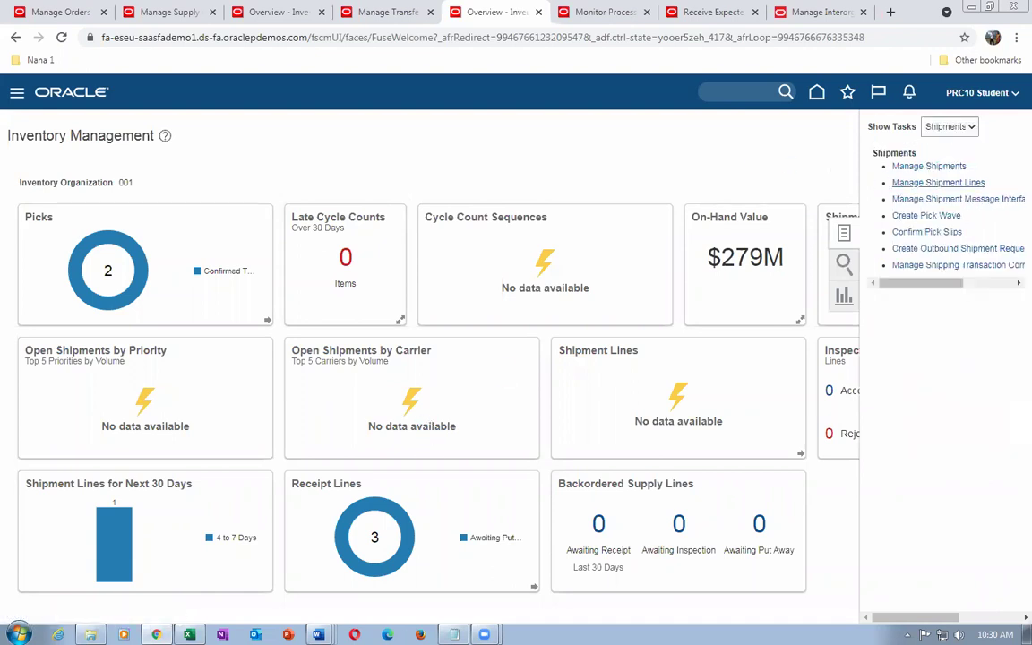
pyautogui.hotkey('alt', 'Tab')
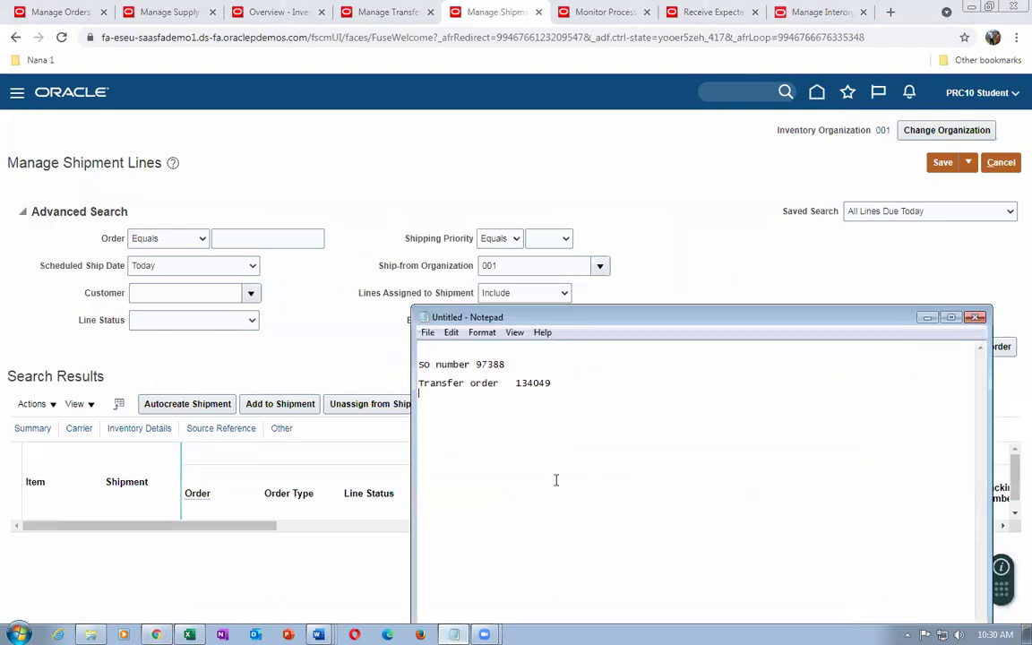
# Search shipment lines for order 97388, rechecking transfer order 134049's receipts in between
pyautogui.click(240, 240)
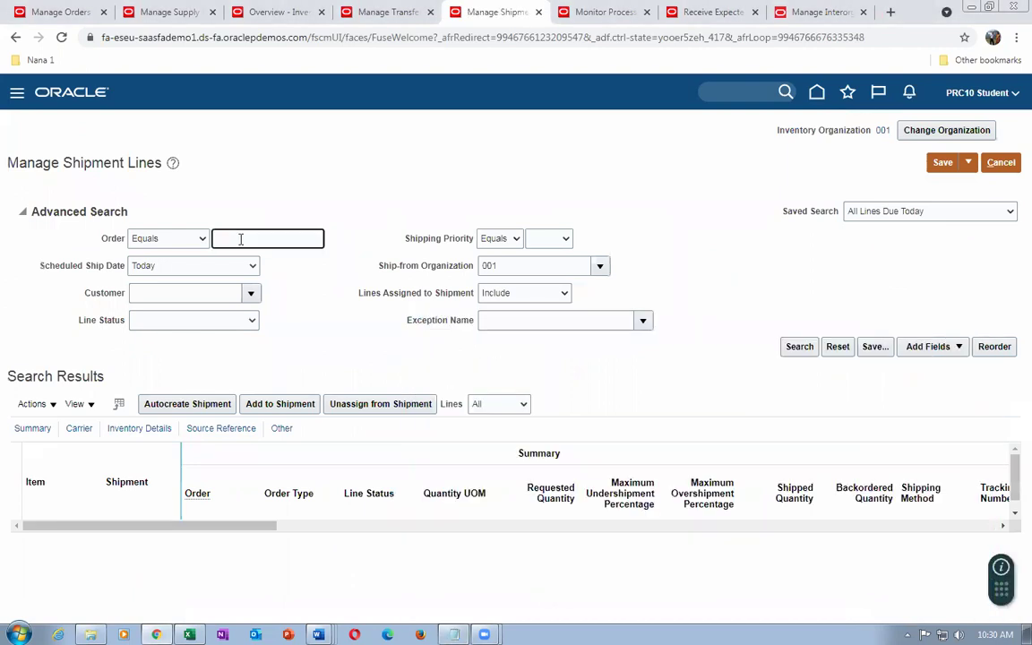
pyautogui.write('97388')
pyautogui.press('Tab')
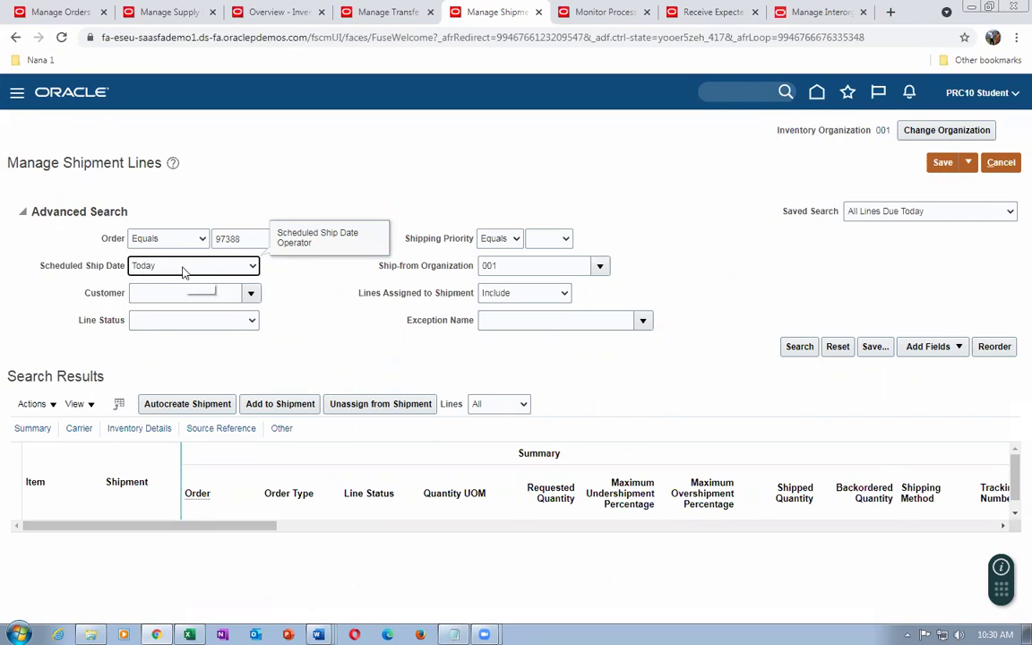
pyautogui.click(796, 349)
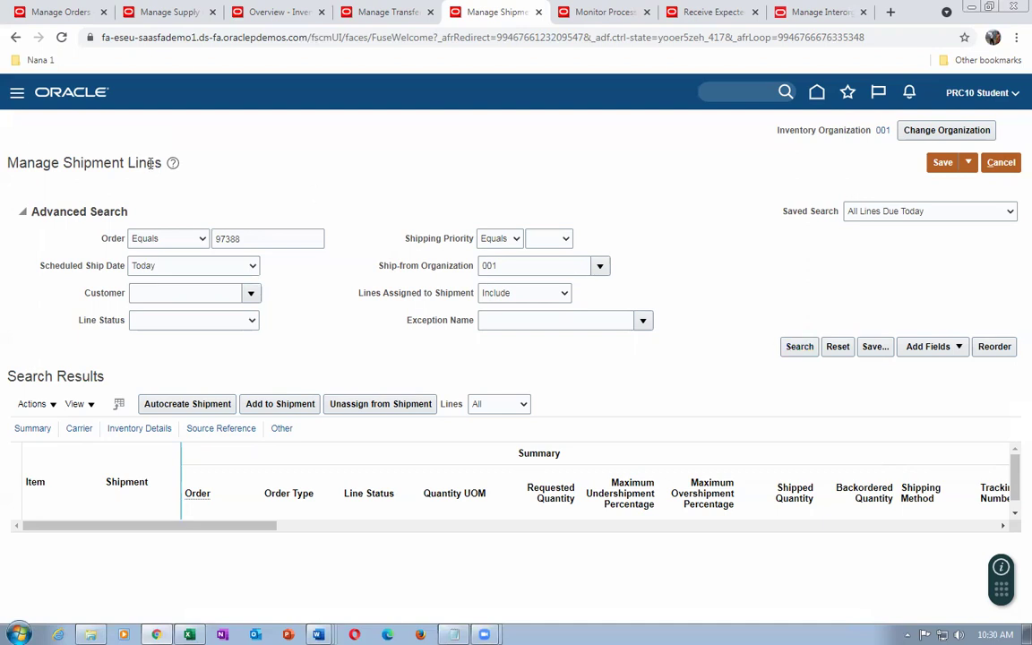
pyautogui.click(381, 12)
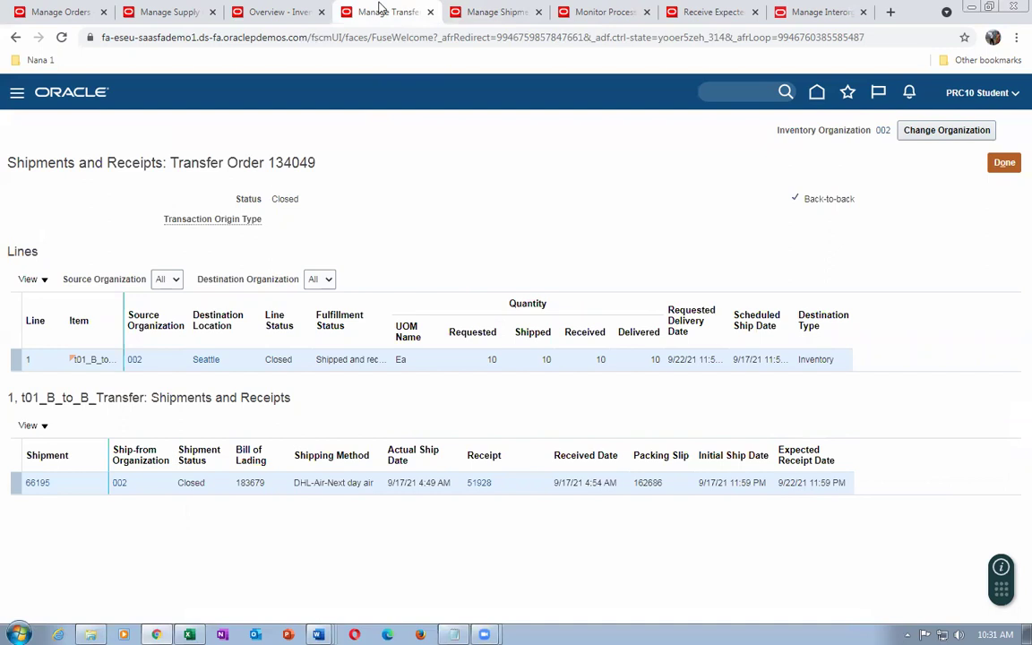
pyautogui.click(451, 11)
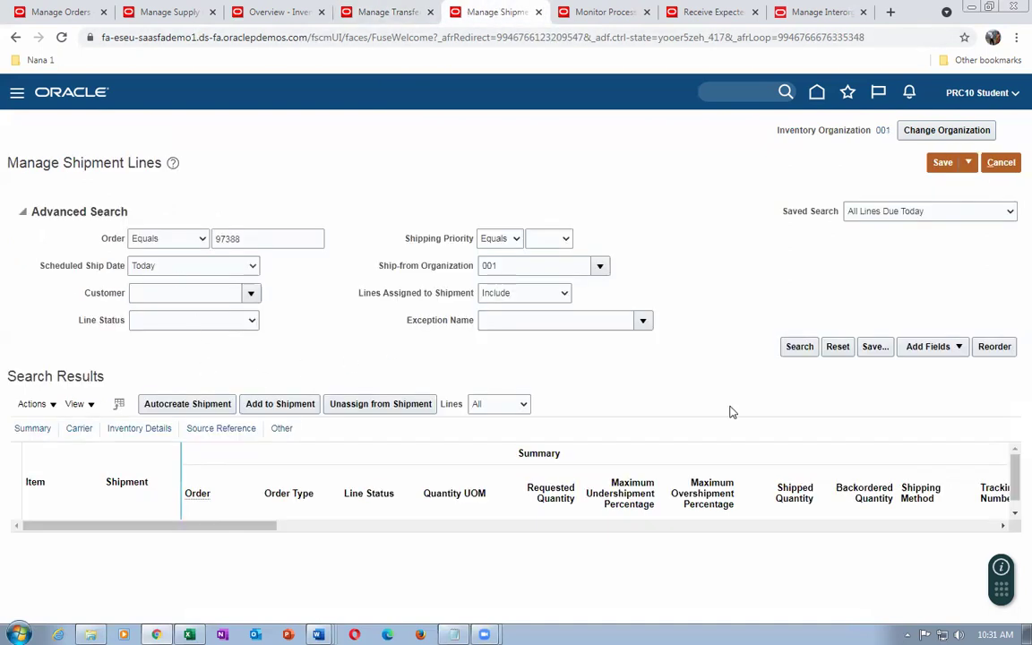
pyautogui.click(785, 351)
# Add a scheduled ship date criterion of before 9/30/21 5:01 AM
pyautogui.click(137, 266)
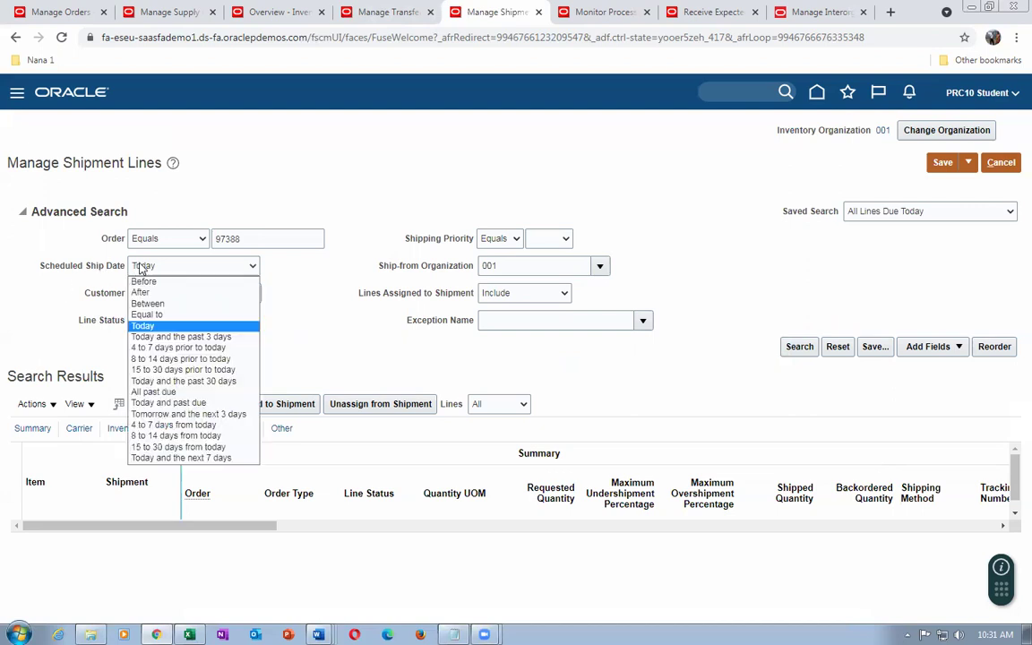
pyautogui.click(141, 284)
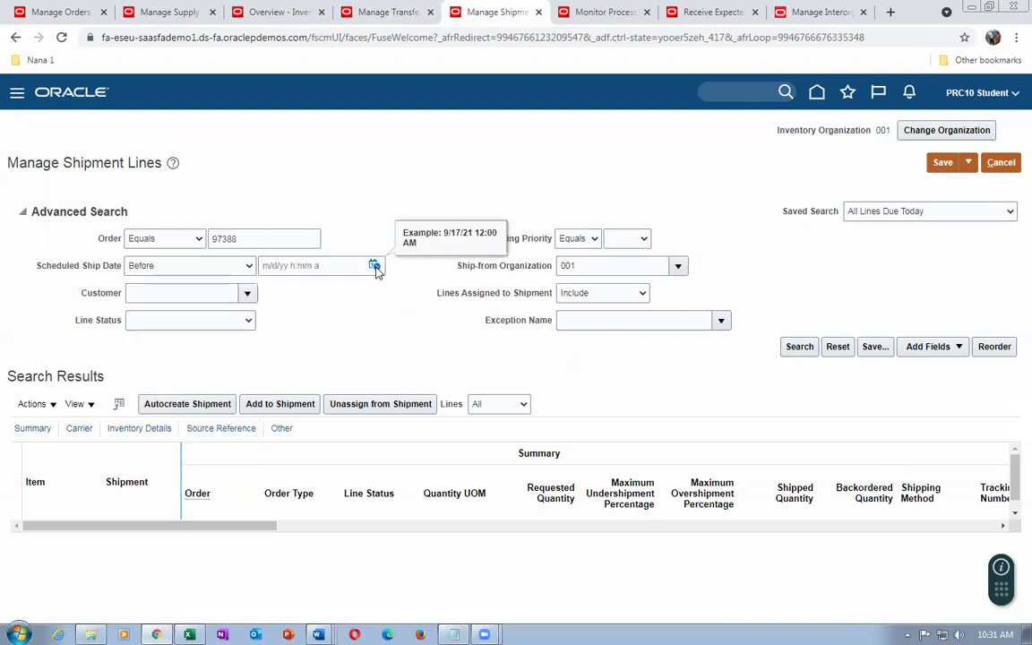
pyautogui.click(374, 266)
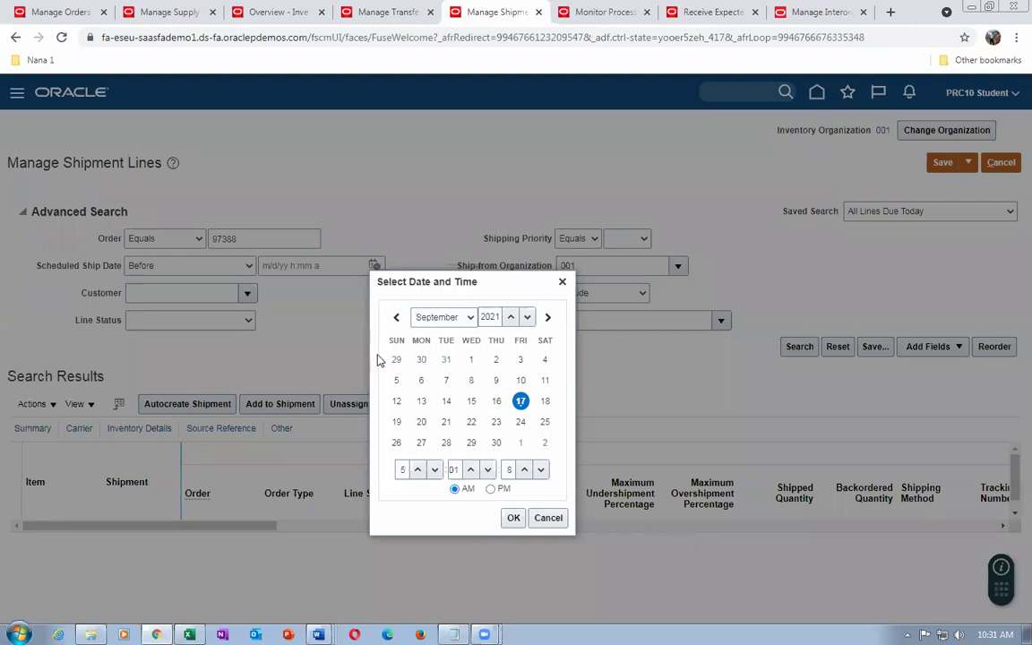
pyautogui.click(498, 447)
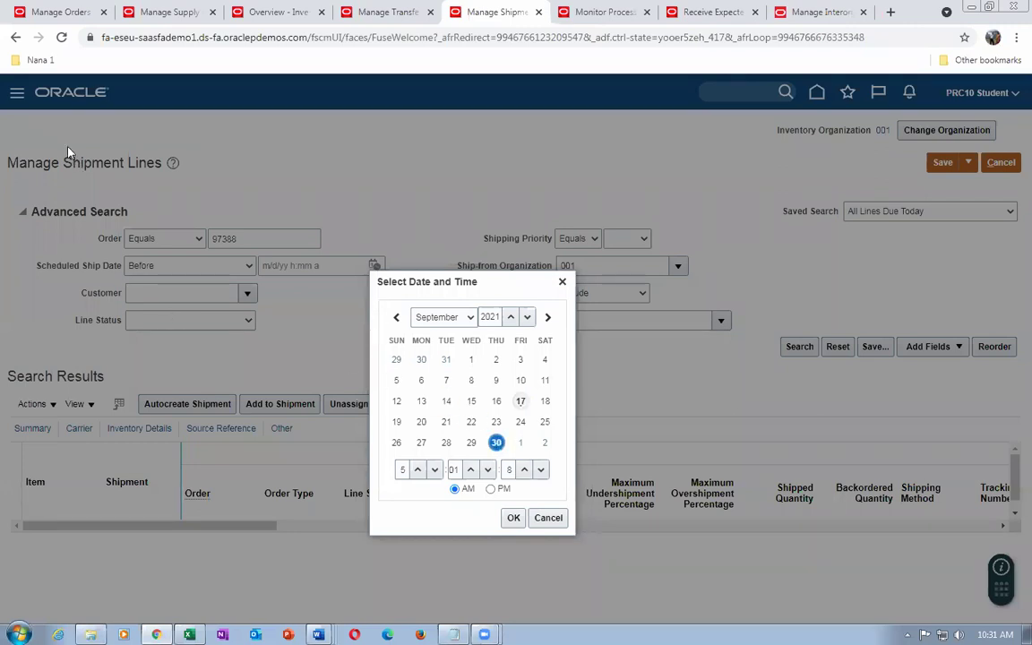
pyautogui.click(513, 518)
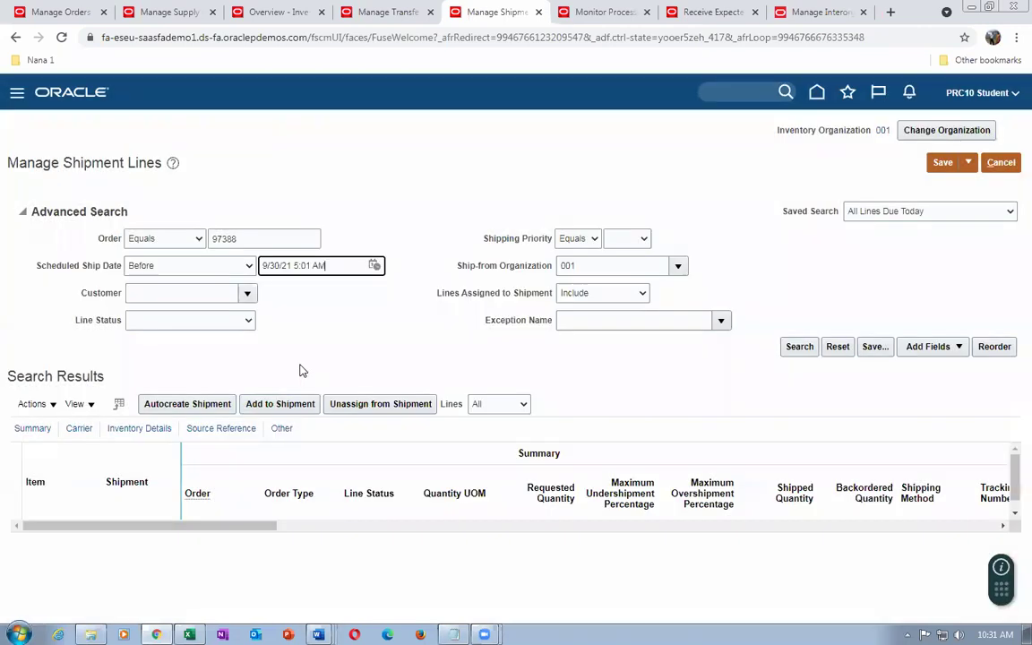
# Pick release order 97388's shipment line and save, leaving it Staged on shipment 65200
pyautogui.click(800, 348)
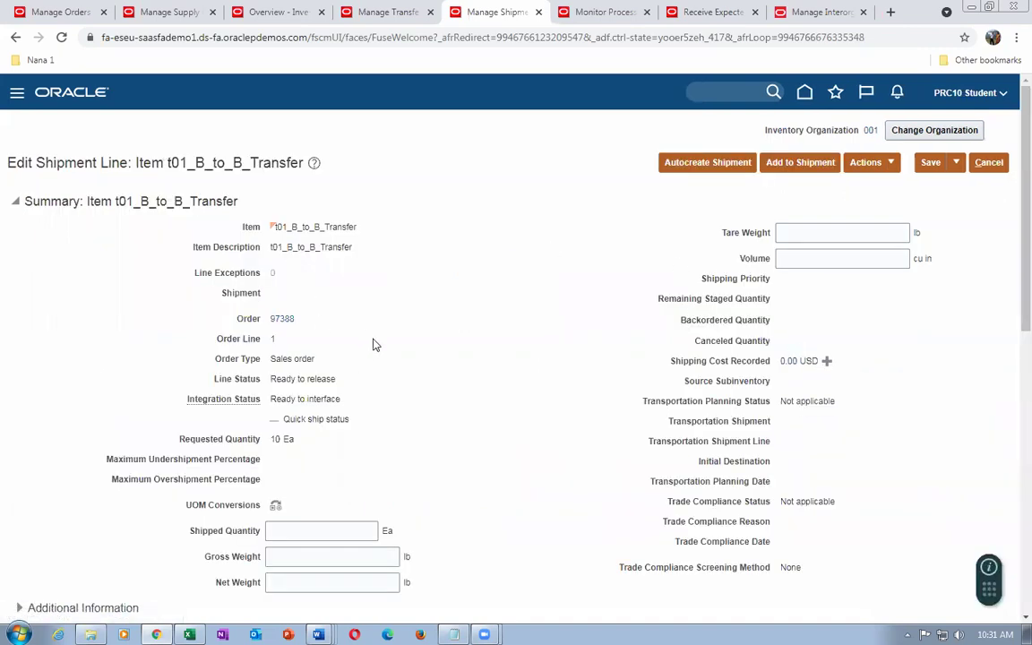
pyautogui.click(864, 162)
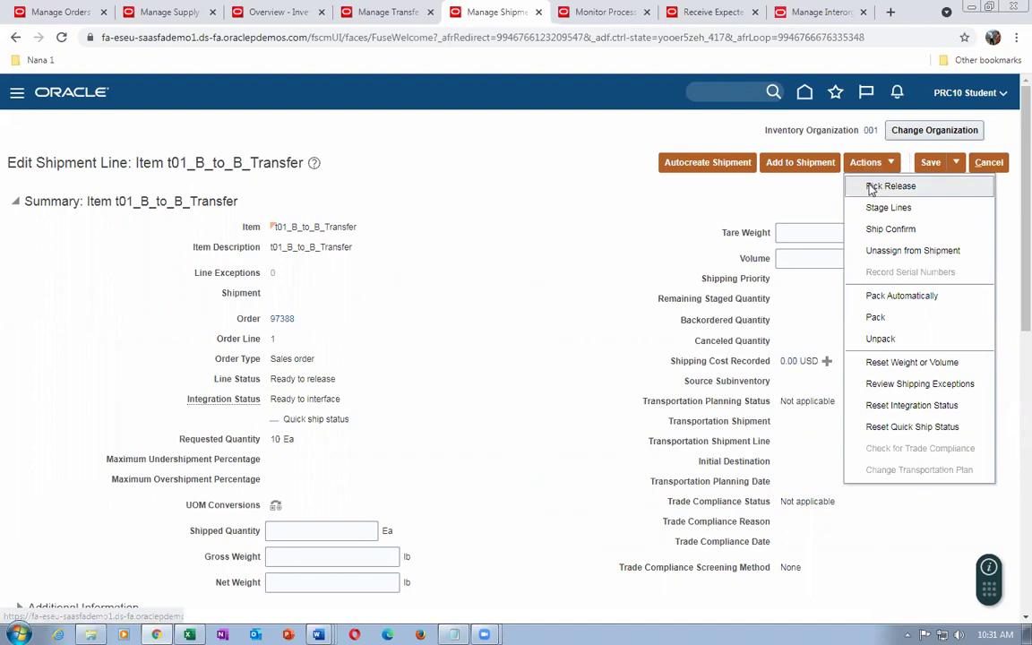
pyautogui.click(882, 185)
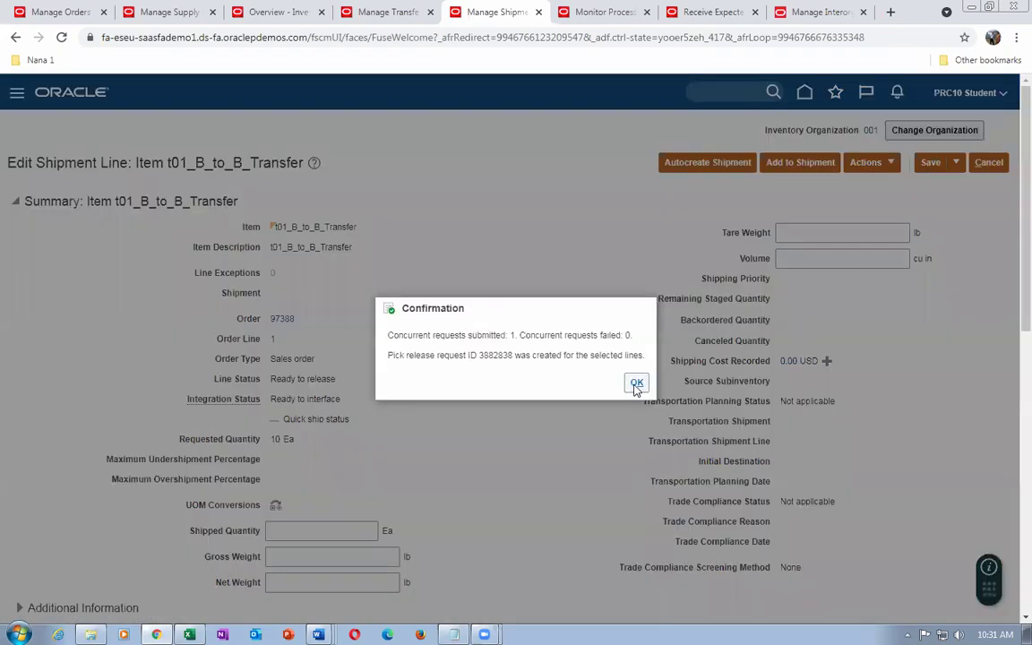
pyautogui.click(636, 383)
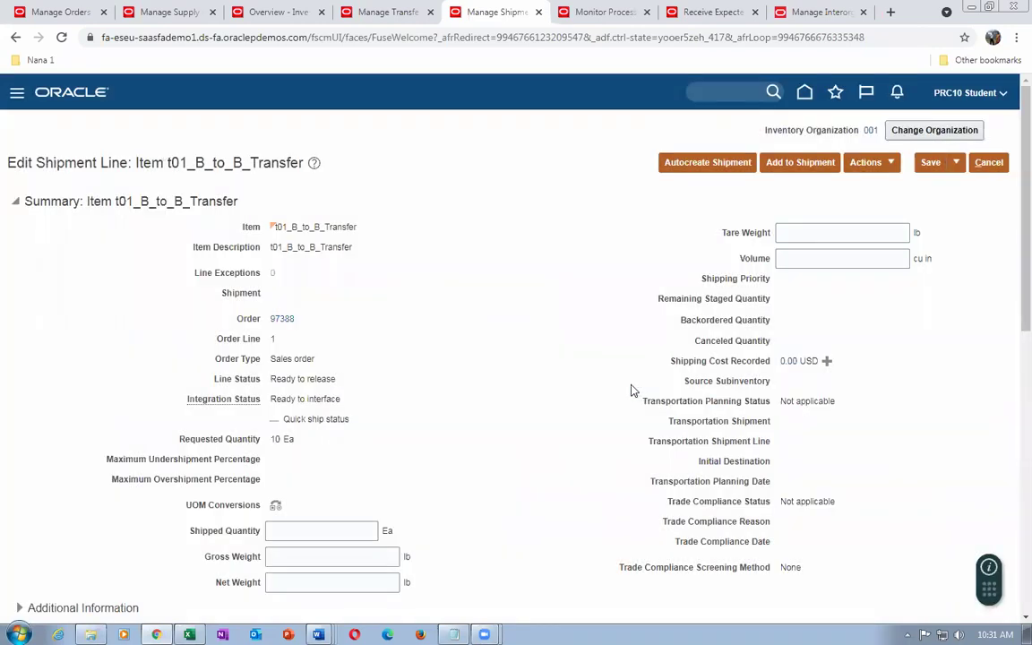
pyautogui.click(956, 163)
pyautogui.click(952, 186)
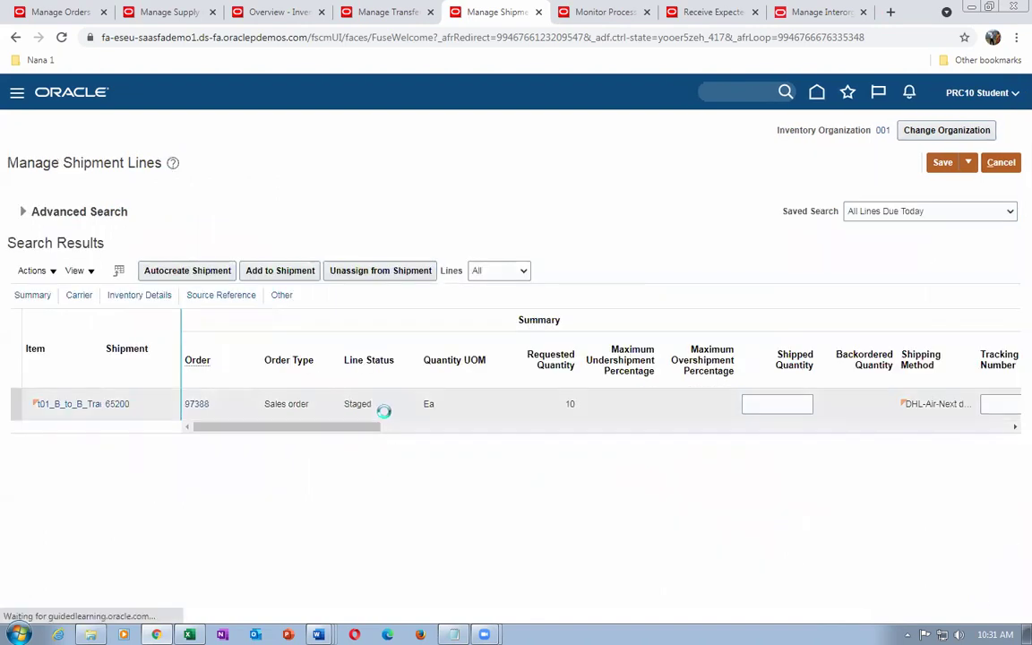
# Open shipment 65200, review its DHL-Air-Next day air shipping method and lines, then ship confirm
pyautogui.click(120, 405)
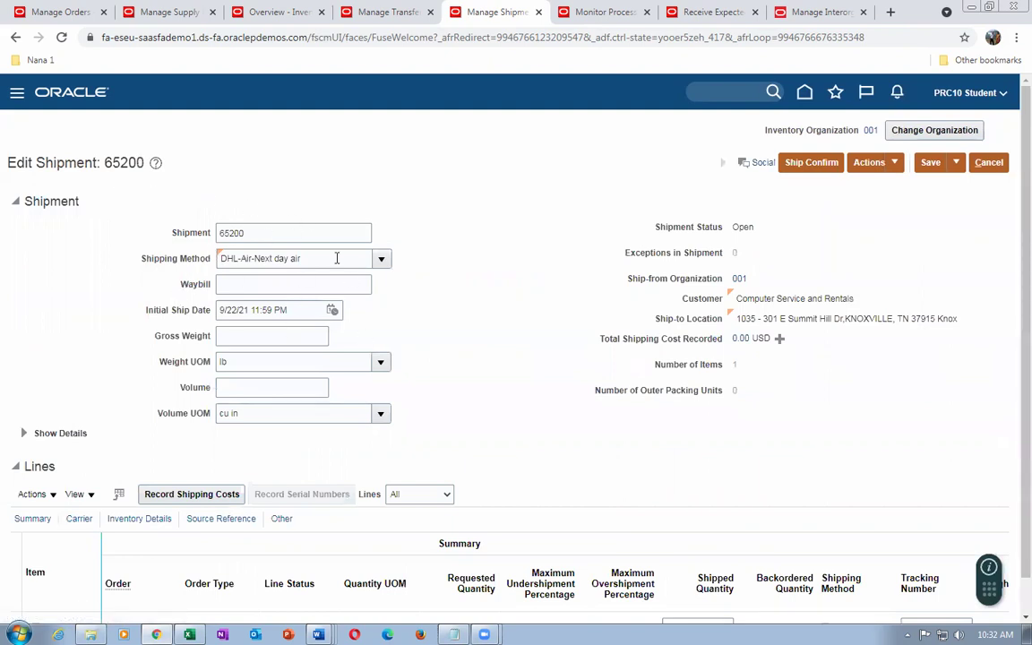
pyautogui.moveTo(336, 258); pyautogui.dragTo(231, 275)
pyautogui.click(450, 341)
pyautogui.scroll(-1, 392, 289)
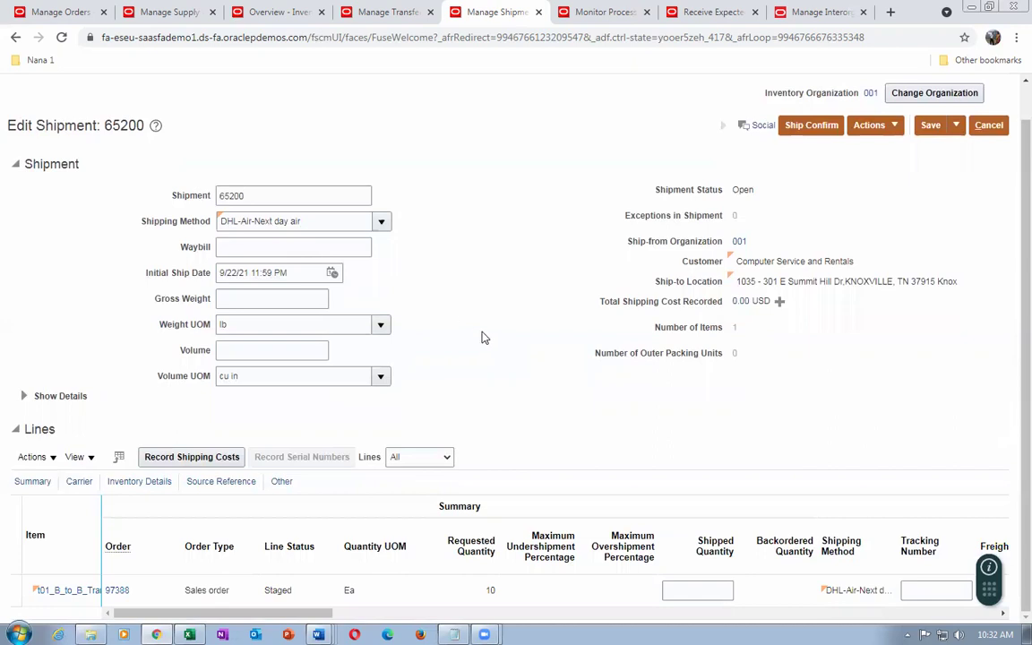
pyautogui.moveTo(300, 222); pyautogui.dragTo(220, 221)
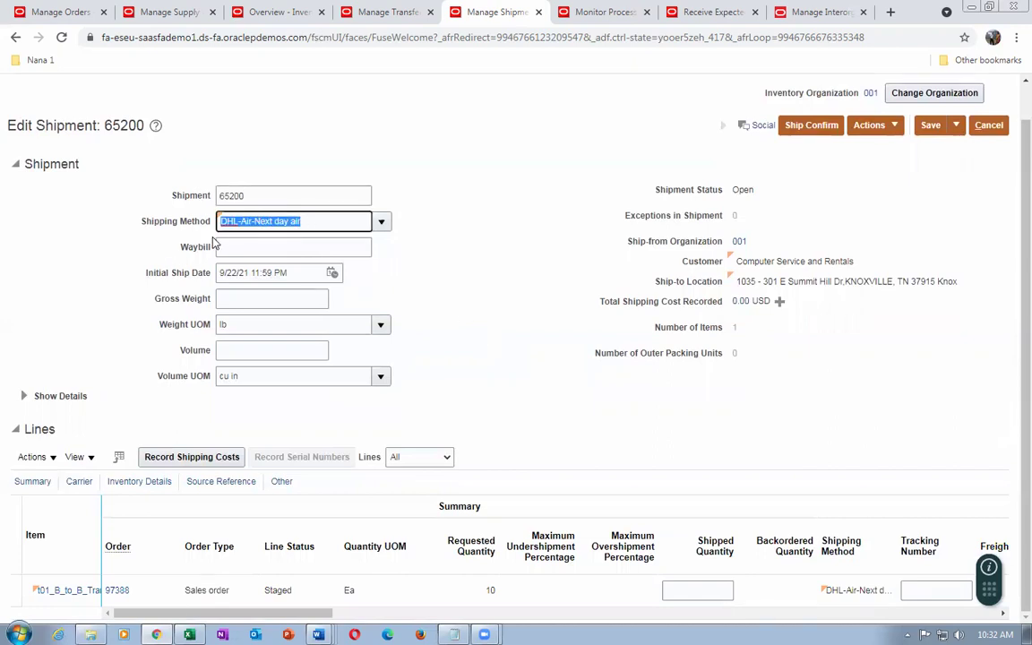
pyautogui.click(456, 295)
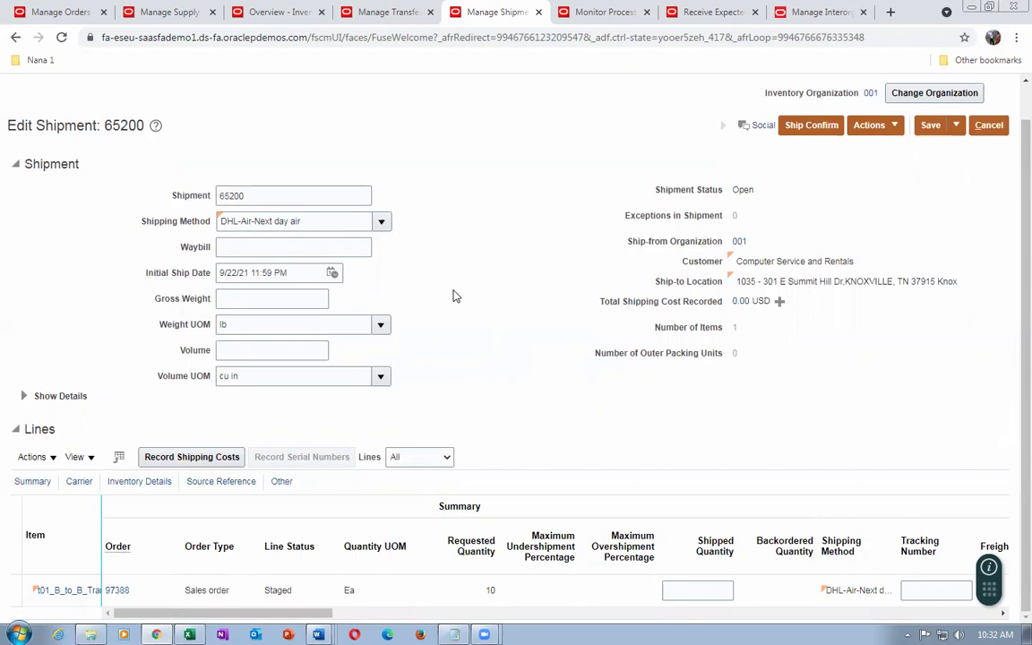
pyautogui.moveTo(303, 222); pyautogui.dragTo(222, 221)
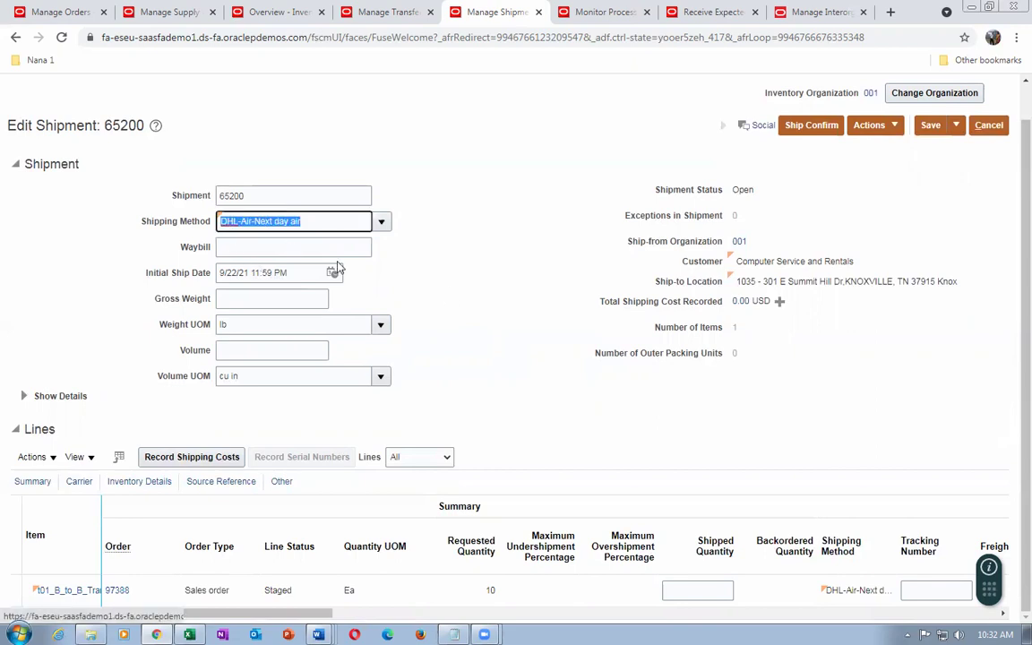
pyautogui.click(502, 289)
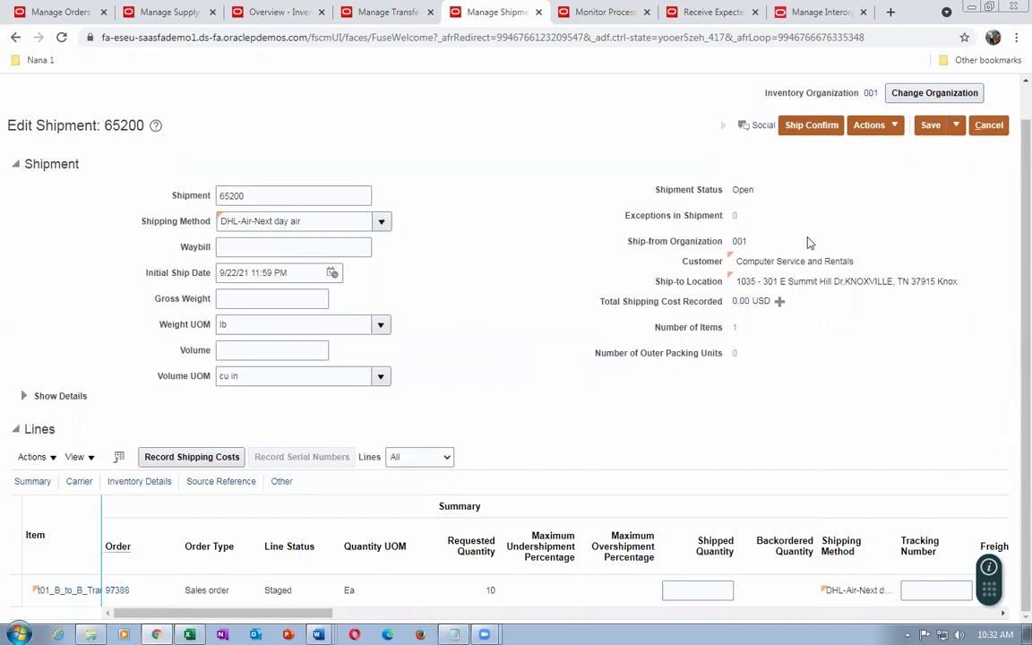
pyautogui.scroll(2, 1010, 210)
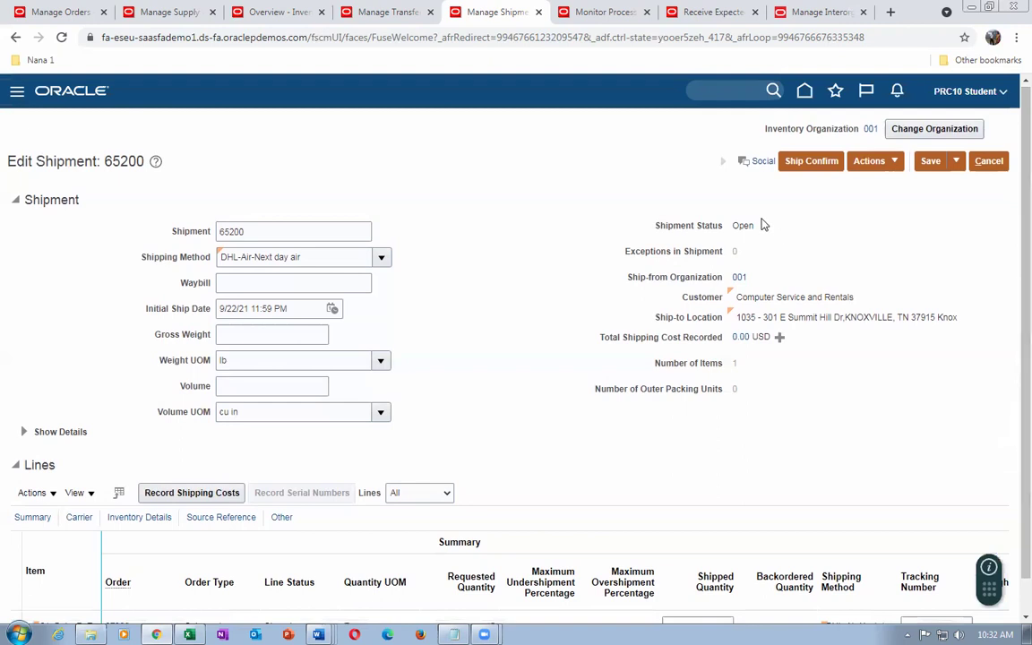
pyautogui.click(810, 162)
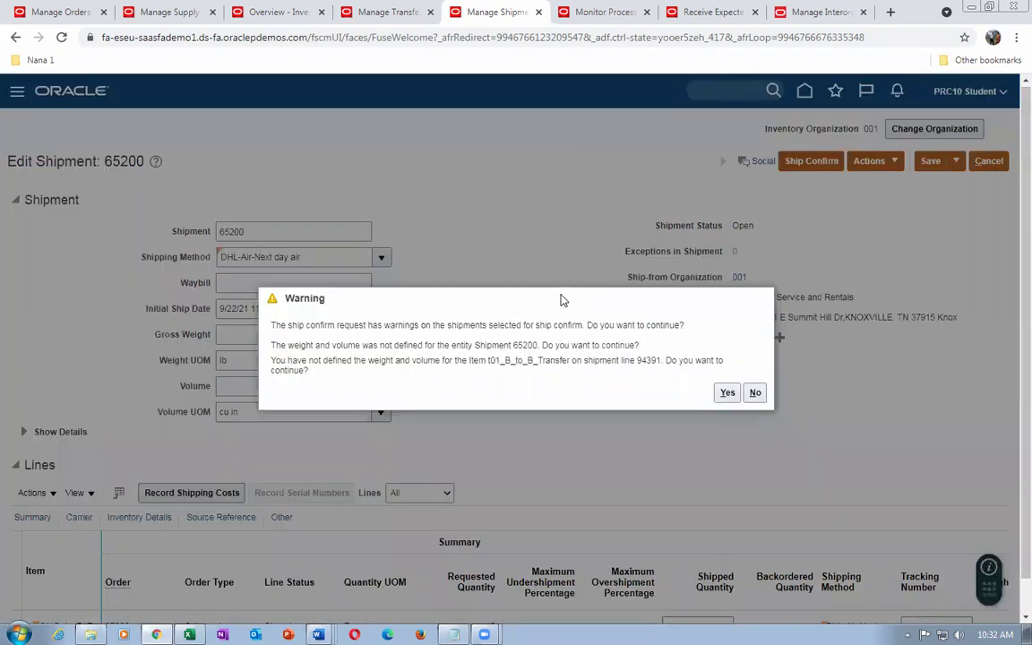
# Ship confirm shipment 65200 despite the missing weight and volume warning
pyautogui.moveTo(362, 348); pyautogui.dragTo(468, 365)
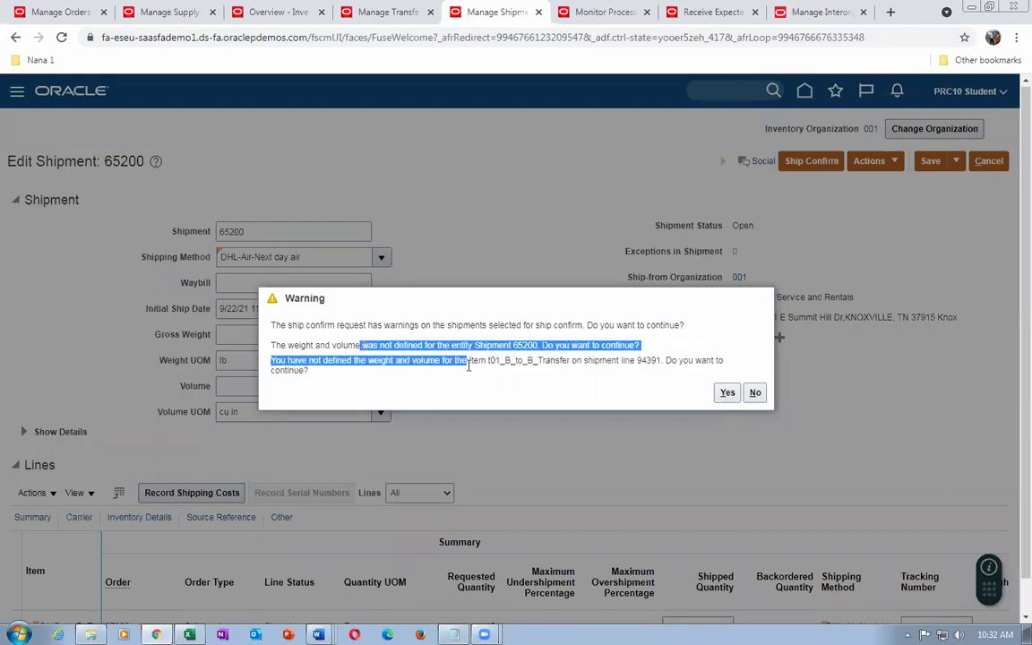
pyautogui.click(728, 393)
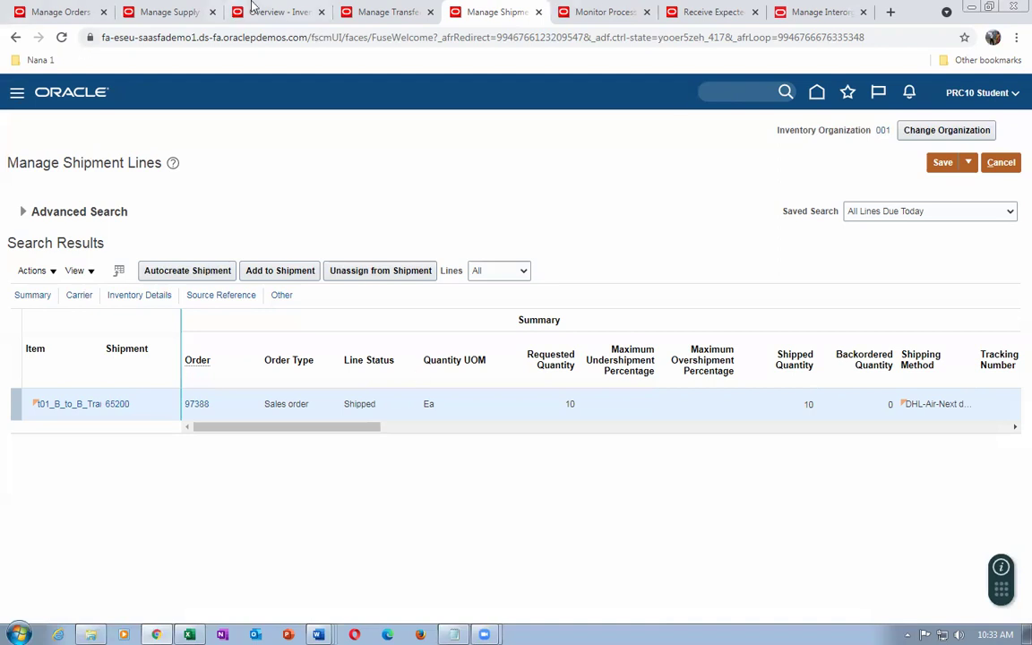
pyautogui.click(602, 11)
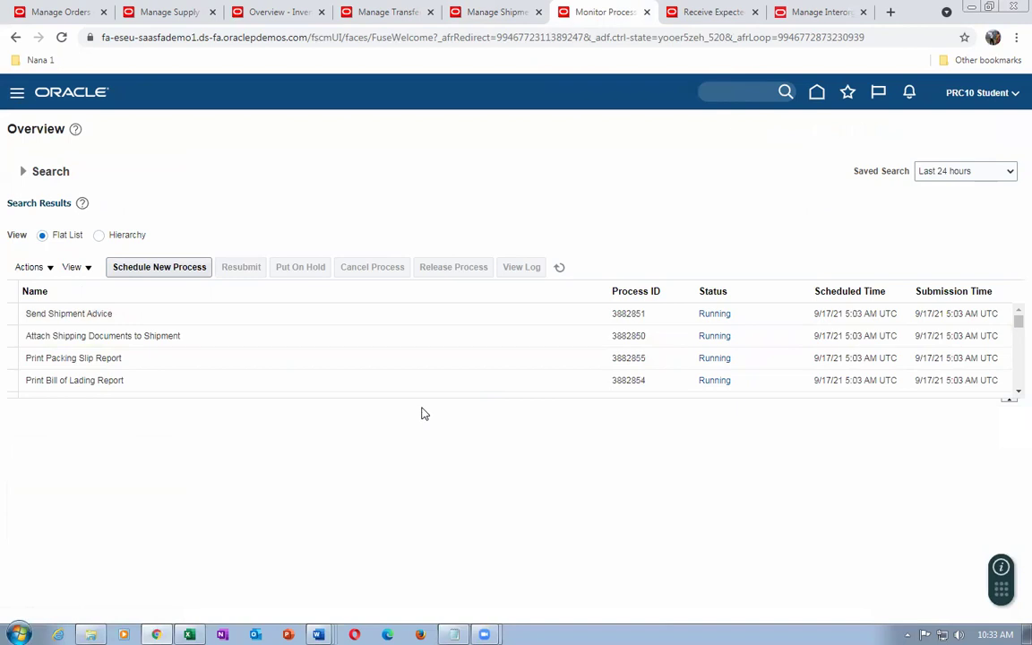
# Monitor the Ship Confirm Documents, Pick Release Documents and Send Shipment Advice jobs until they succeed
pyautogui.moveTo(422, 398); pyautogui.dragTo(454, 525)
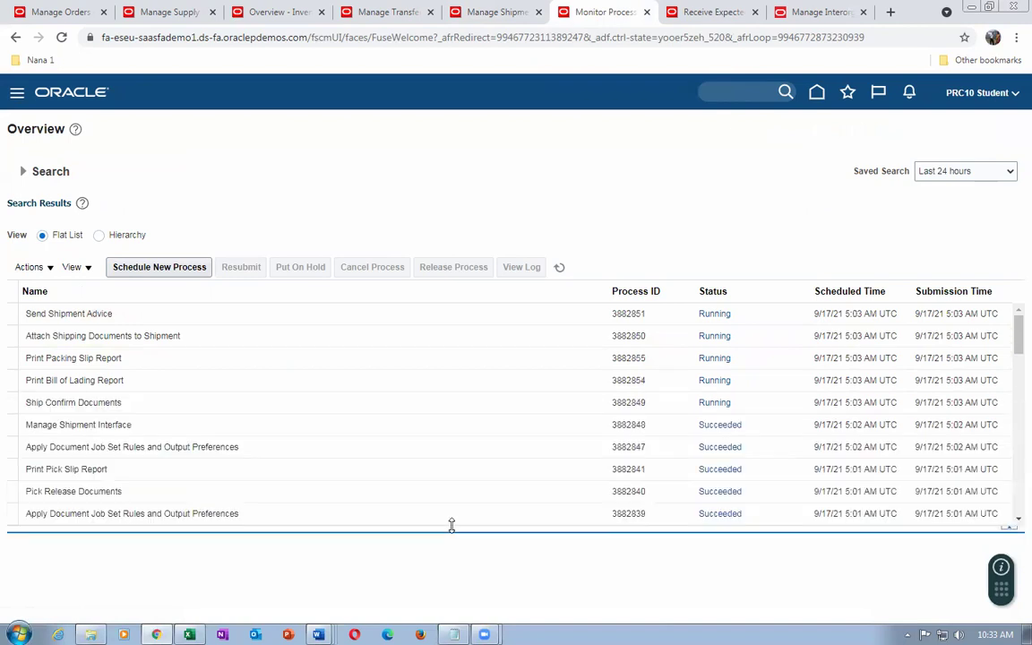
pyautogui.click(172, 408)
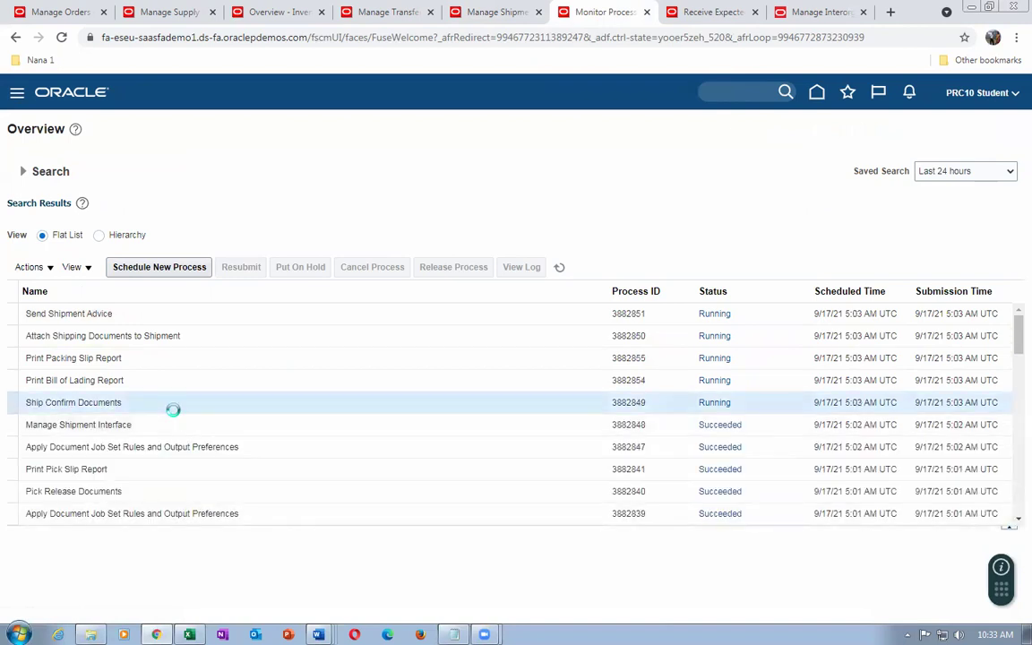
pyautogui.click(167, 489)
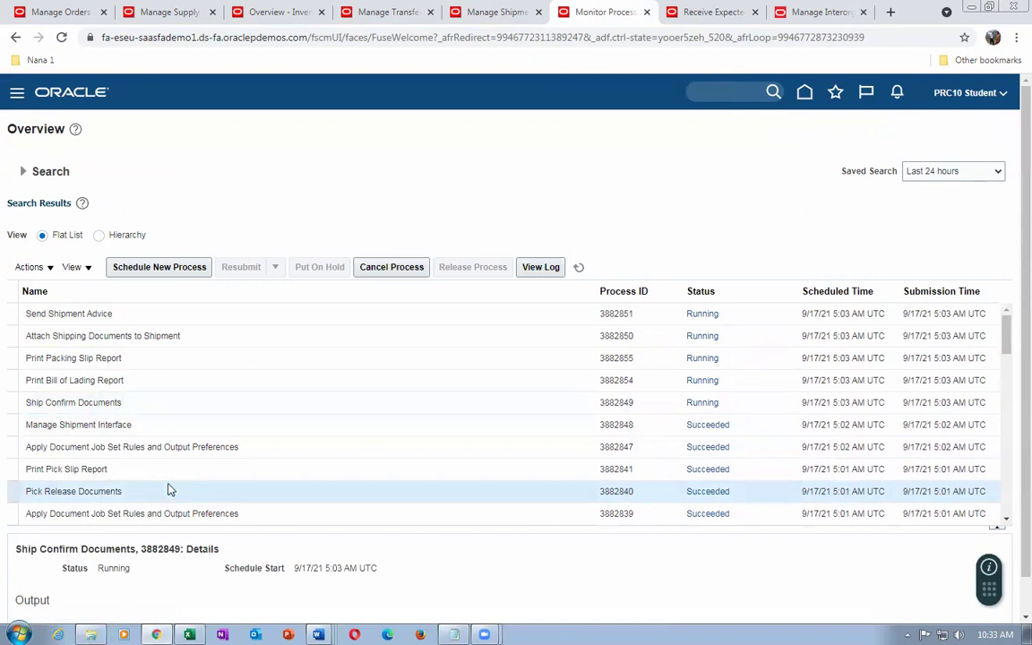
pyautogui.click(134, 404)
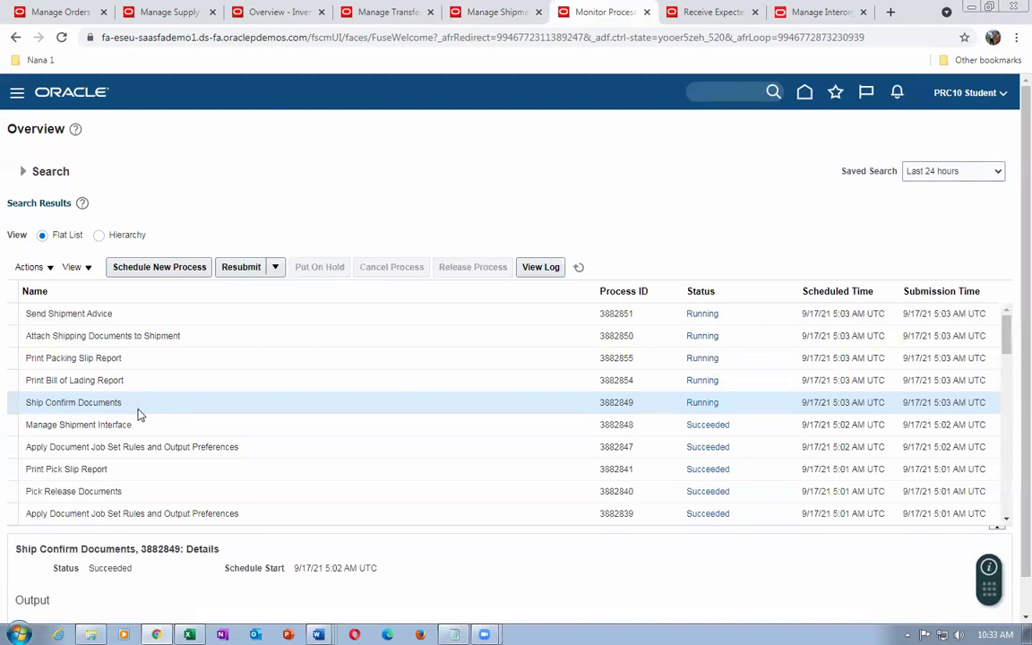
pyautogui.click(134, 316)
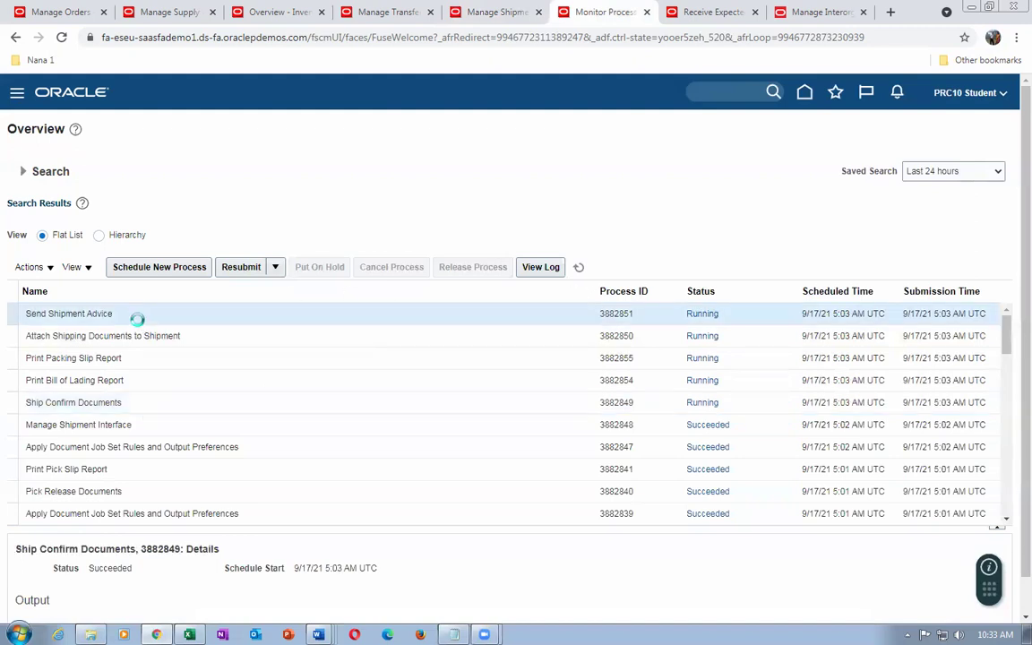
pyautogui.click(579, 268)
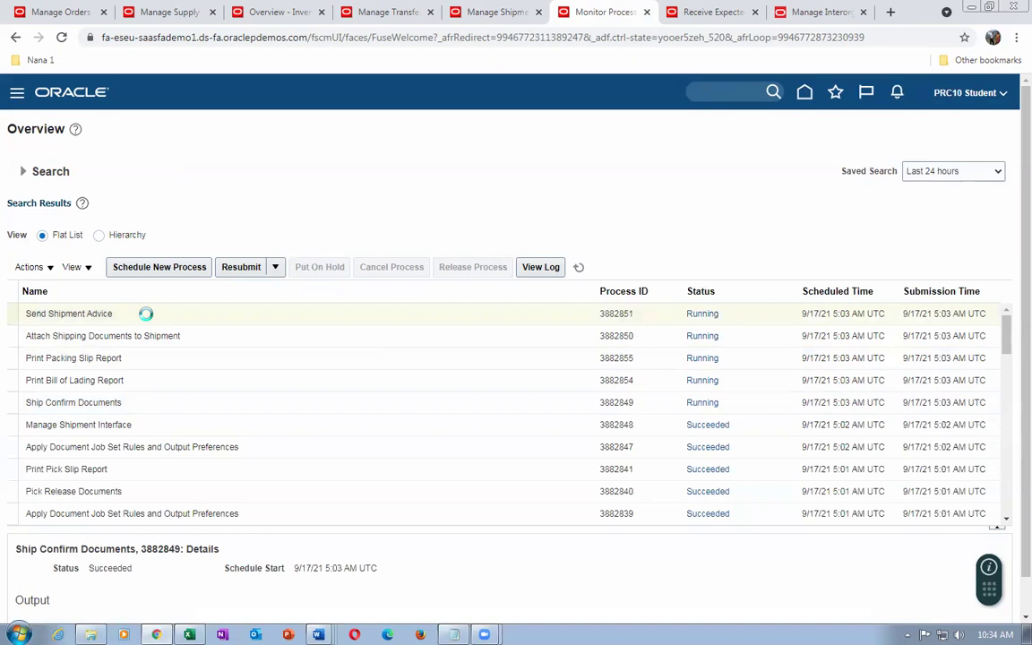
pyautogui.click(580, 271)
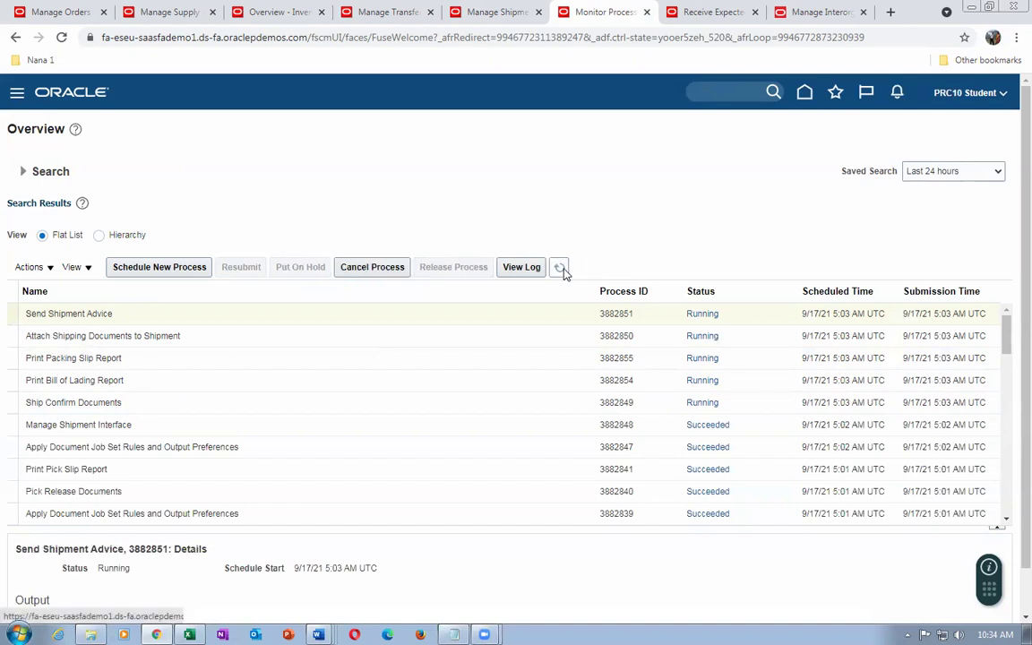
# Confirm order 97388 still shows Awaiting Shipping, then refresh the process list again
pyautogui.click(63, 12)
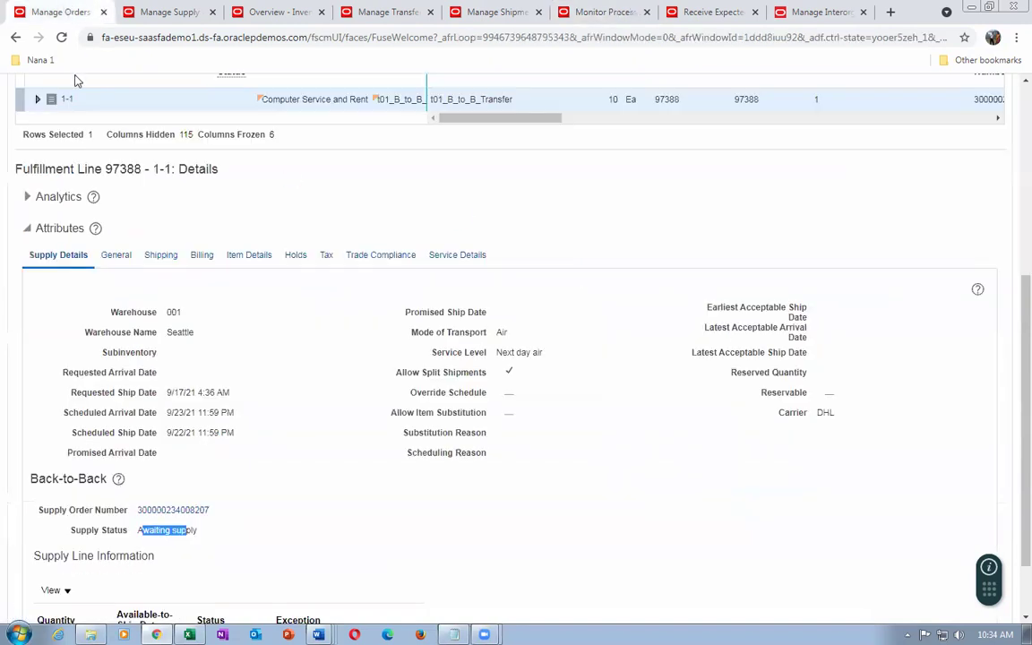
pyautogui.scroll(3, 276, 329)
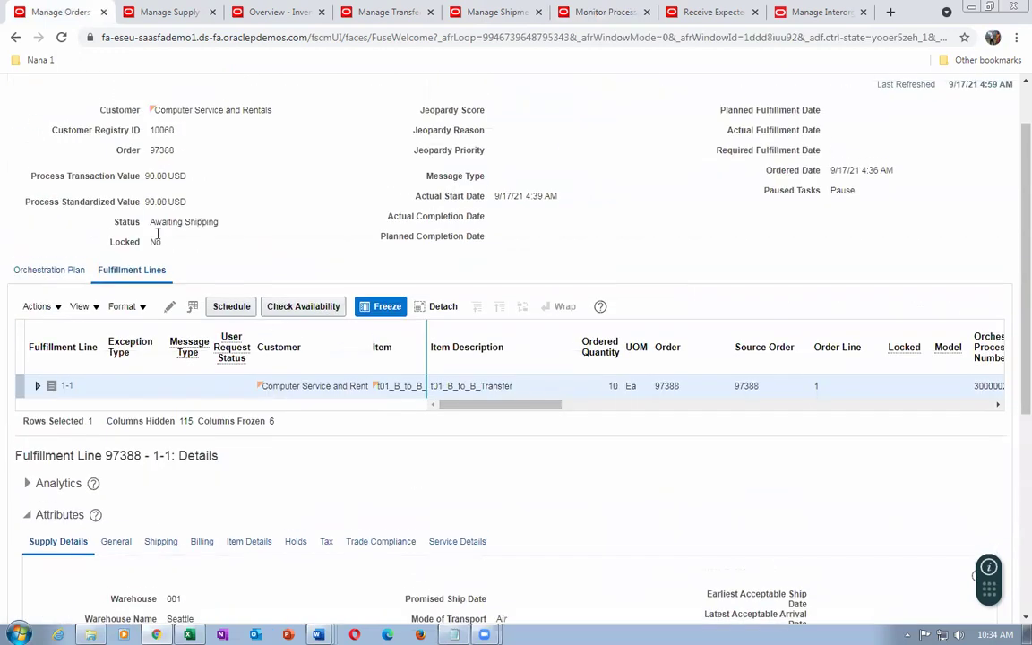
pyautogui.moveTo(155, 222); pyautogui.dragTo(199, 223)
pyautogui.click(580, 20)
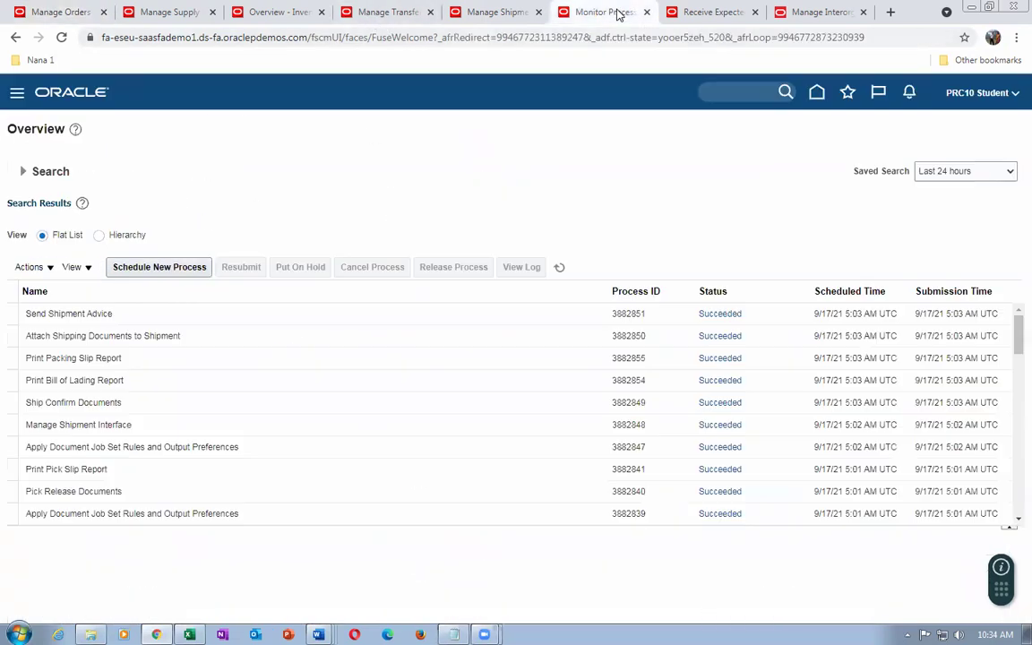
pyautogui.click(559, 269)
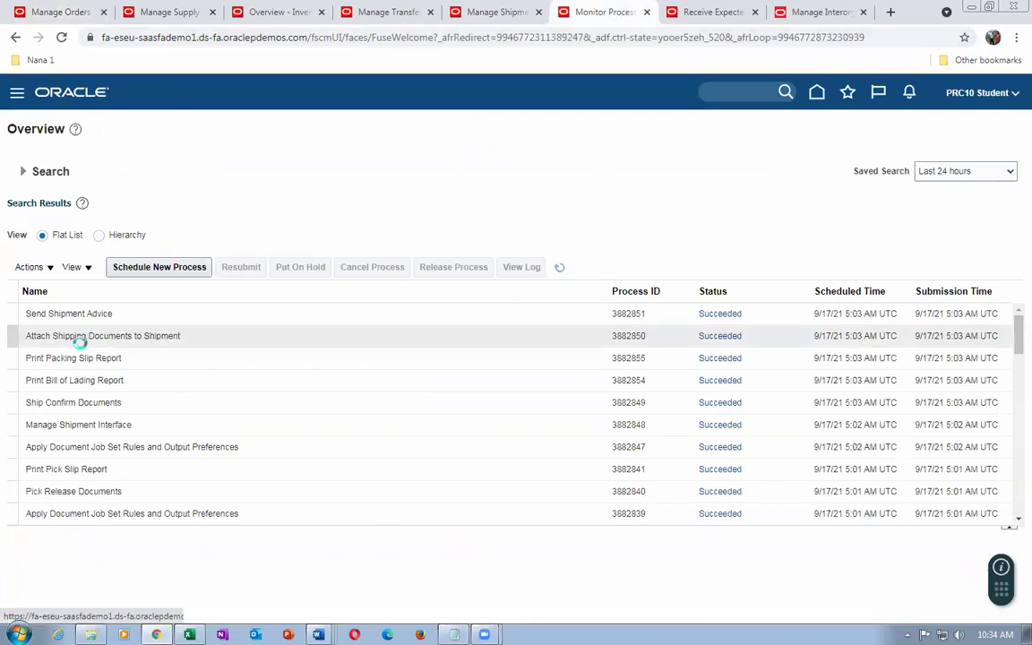
pyautogui.click(49, 11)
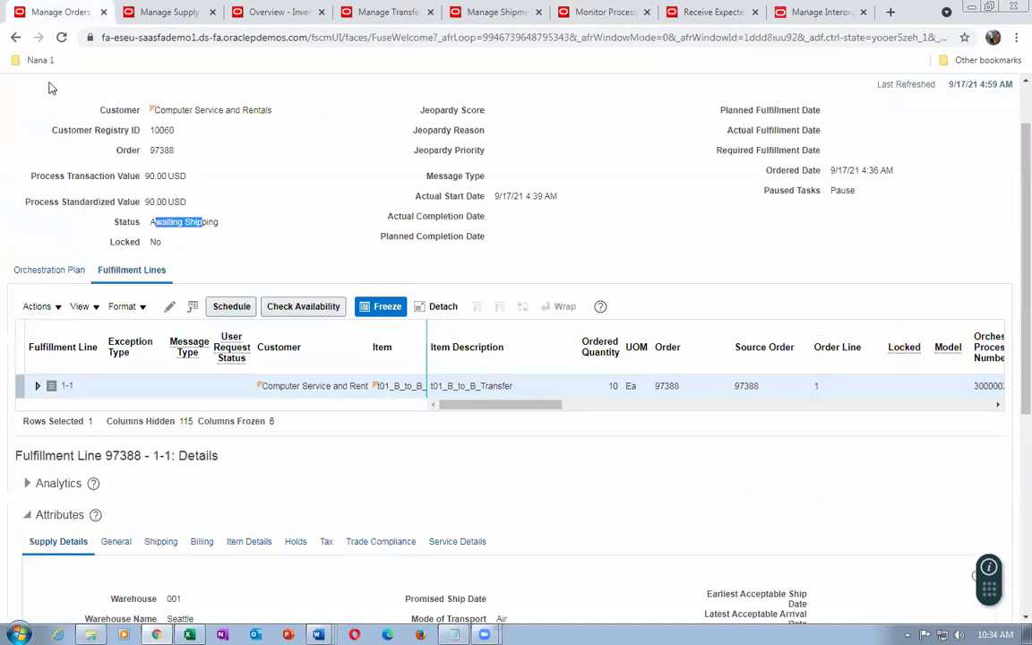
pyautogui.scroll(1, 945, 178)
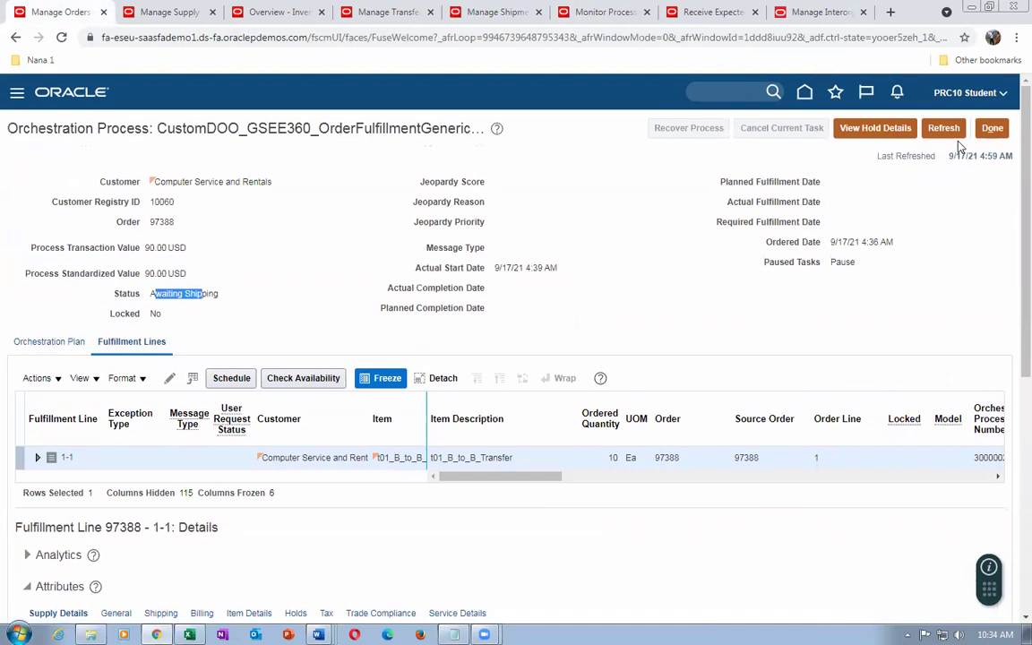
# Refresh order 97388's orchestration and plan tasks until Shipped, then close back to the order
pyautogui.click(943, 127)
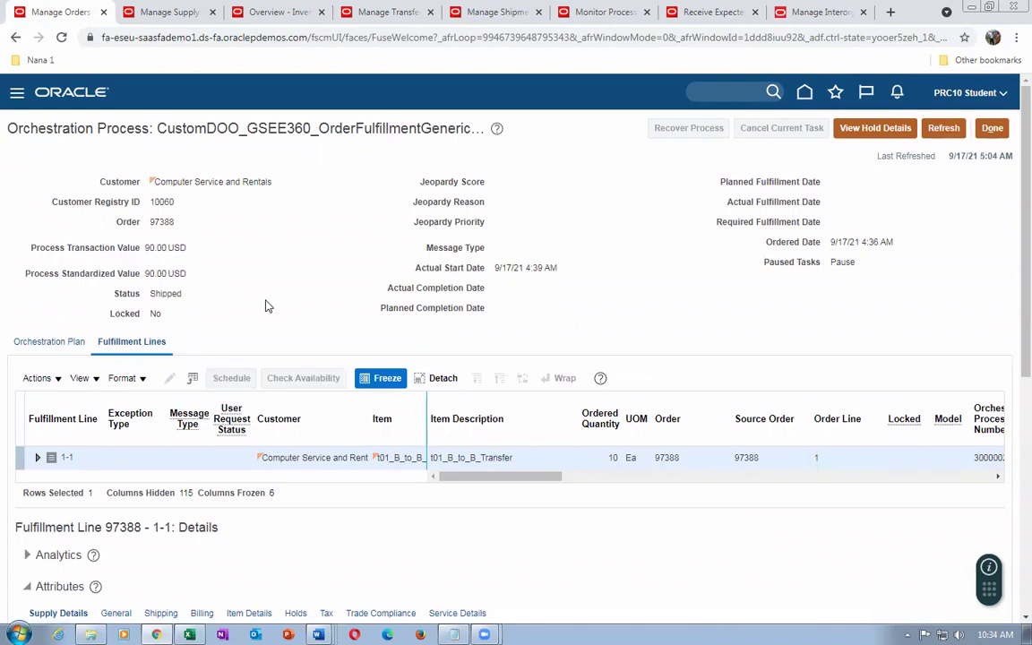
pyautogui.click(36, 344)
pyautogui.scroll(-2, 237, 318)
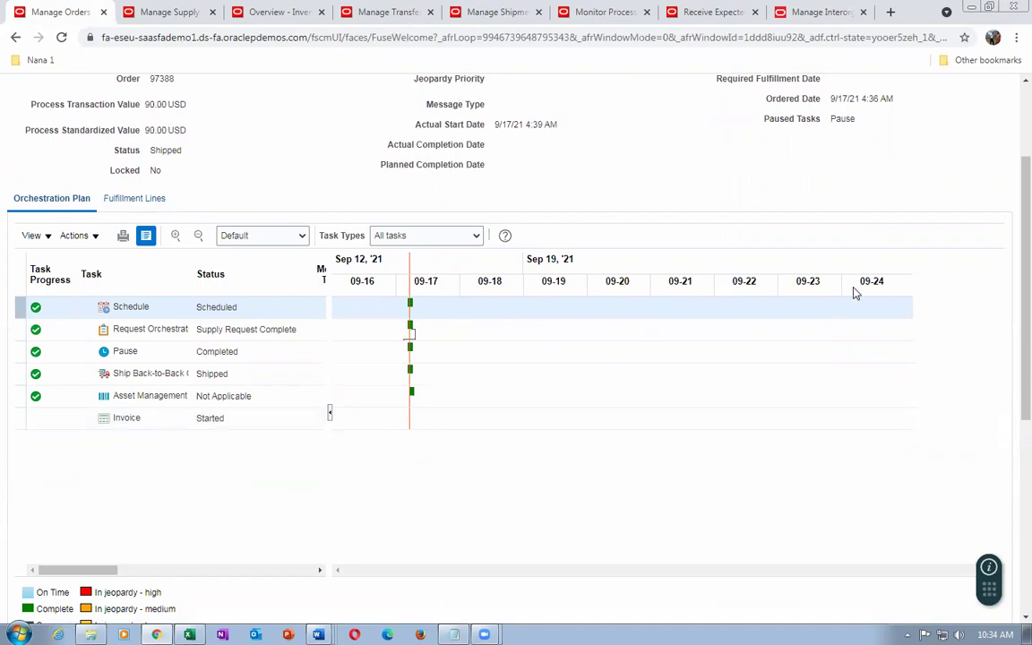
pyautogui.scroll(1, 1012, 197)
pyautogui.scroll(1, 1012, 197)
pyautogui.click(943, 128)
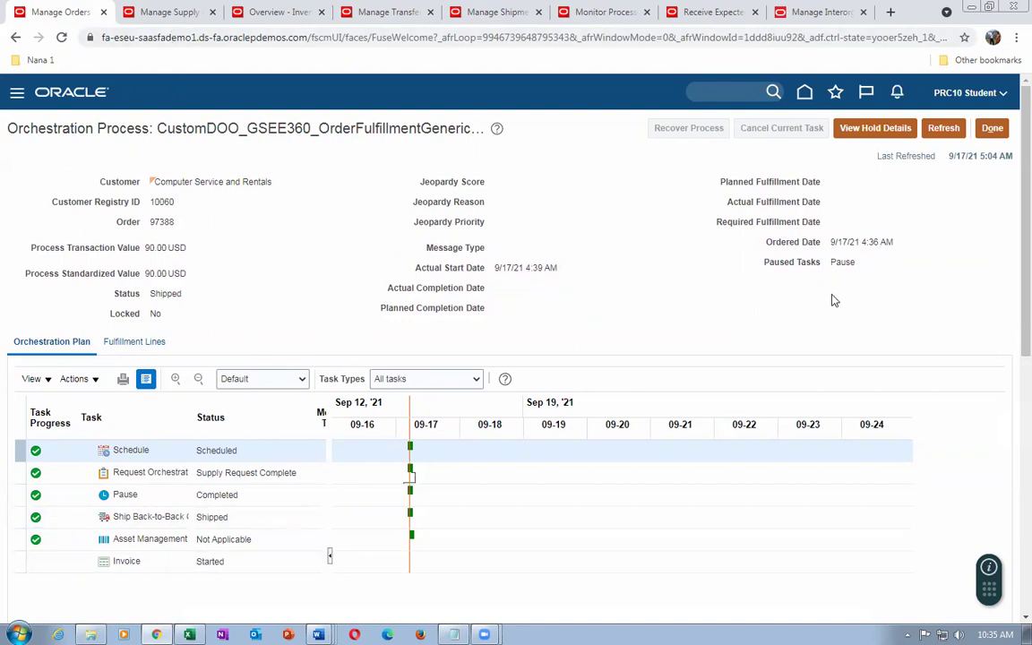
pyautogui.click(1003, 131)
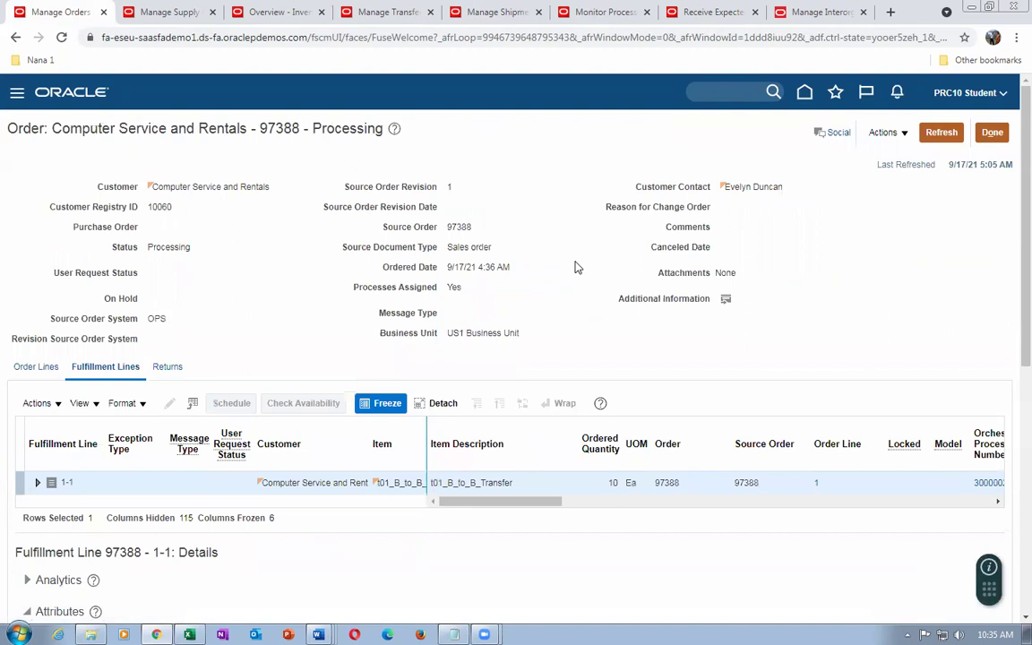
pyautogui.click(991, 134)
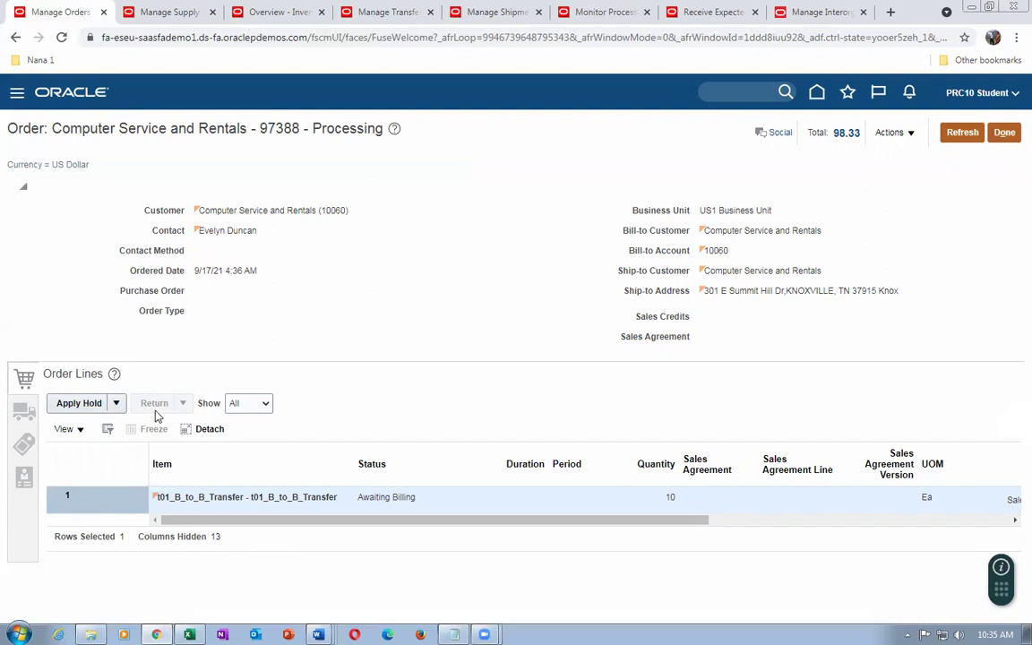
# Glance over the Manage Supply and Overview - Inventory tabs, then return to the home page
pyautogui.click(171, 13)
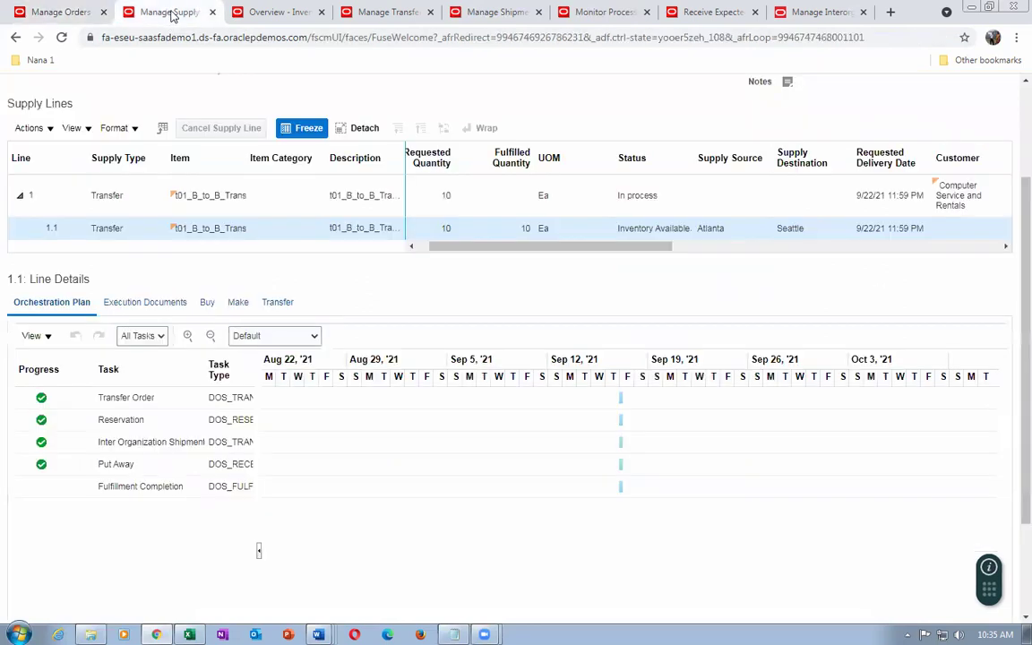
pyautogui.click(281, 13)
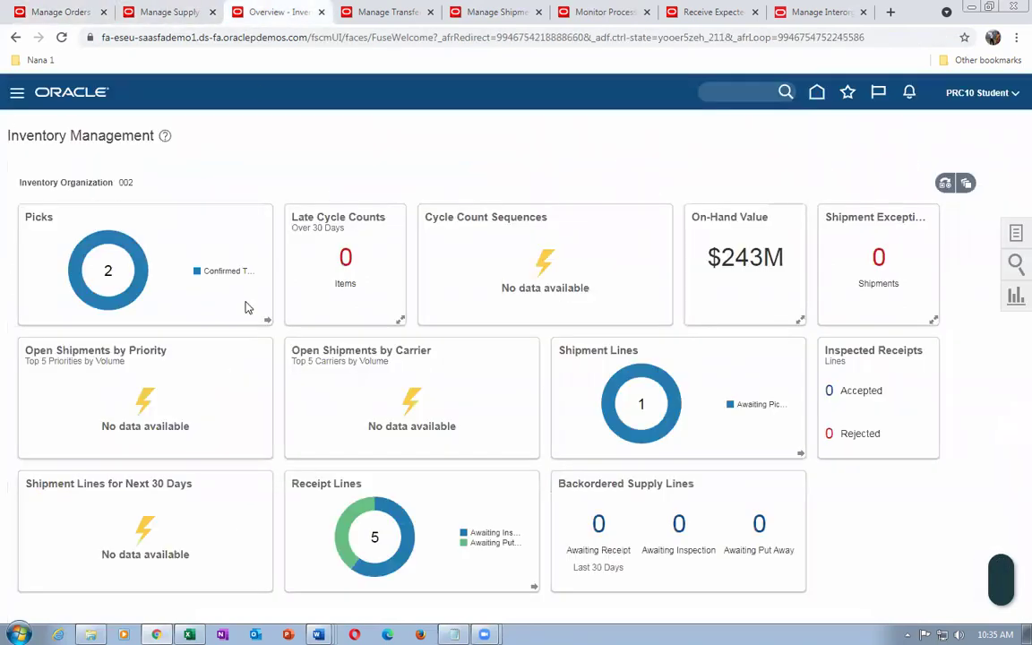
pyautogui.click(816, 93)
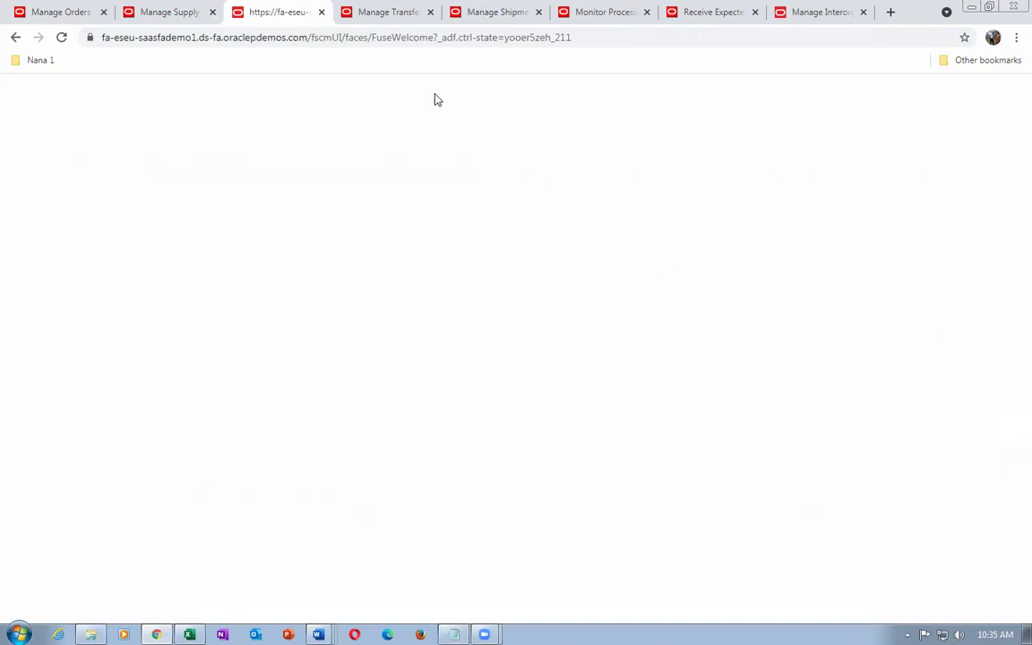
pyautogui.click(369, 37)
# Load the Fusion site root by trimming the page address
pyautogui.click(564, 36)
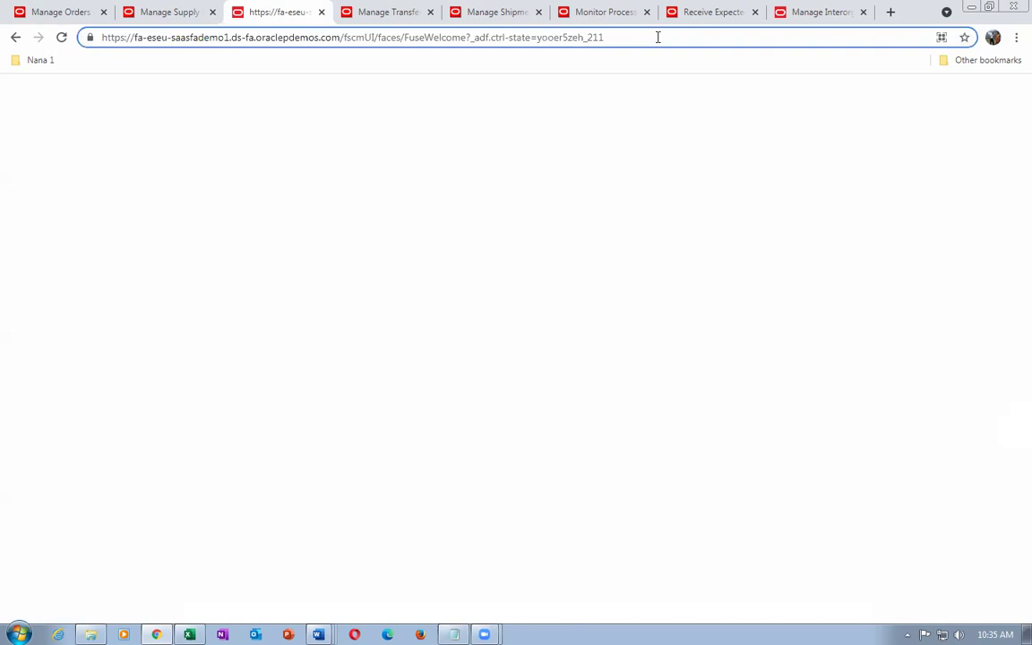
pyautogui.press('BackSpace')
pyautogui.press('BackSpace')
pyautogui.press('BackSpace')
pyautogui.press('BackSpace')
pyautogui.press('BackSpace')
pyautogui.press('BackSpace')
pyautogui.press('BackSpace')
pyautogui.press('BackSpace')
pyautogui.press('BackSpace')
pyautogui.press('BackSpace')
pyautogui.press('BackSpace')
pyautogui.press('BackSpace')
pyautogui.press('BackSpace')
pyautogui.press('BackSpace')
pyautogui.press('BackSpace')
pyautogui.press('BackSpace')
pyautogui.press('BackSpace')
pyautogui.press('BackSpace')
pyautogui.press('BackSpace')
pyautogui.press('BackSpace')
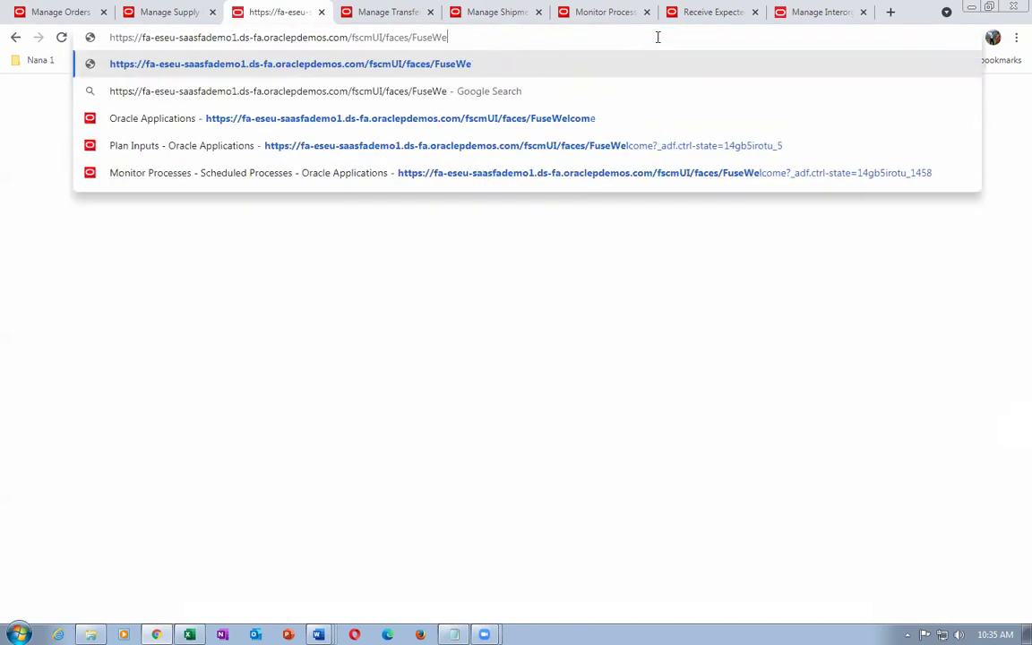
pyautogui.press('BackSpace')
pyautogui.press('BackSpace')
pyautogui.press('BackSpace')
pyautogui.press('BackSpace')
pyautogui.press('BackSpace')
pyautogui.press('BackSpace')
pyautogui.press('BackSpace')
pyautogui.press('BackSpace')
pyautogui.press('BackSpace')
pyautogui.press('BackSpace')
pyautogui.press('BackSpace')
pyautogui.press('BackSpace')
pyautogui.press('BackSpace')
pyautogui.press('BackSpace')
pyautogui.press('BackSpace')
pyautogui.press('BackSpace')
pyautogui.press('BackSpace')
pyautogui.press('BackSpace')
pyautogui.press('BackSpace')
pyautogui.press('Return')
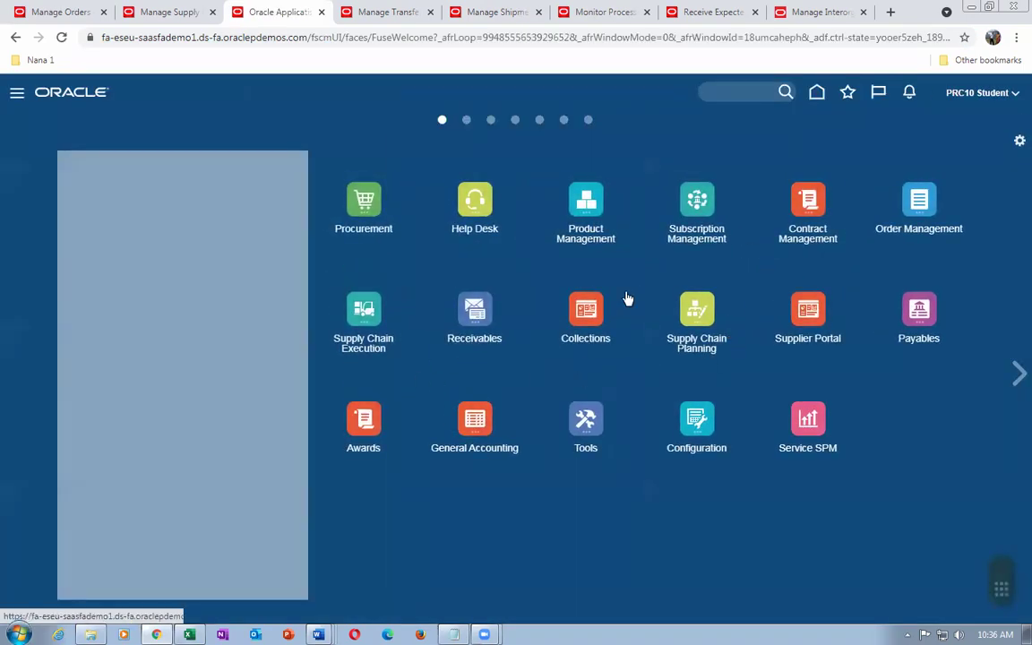
# Open Browse Items under Product Management > Product Information Management
pyautogui.click(583, 205)
pyautogui.click(842, 291)
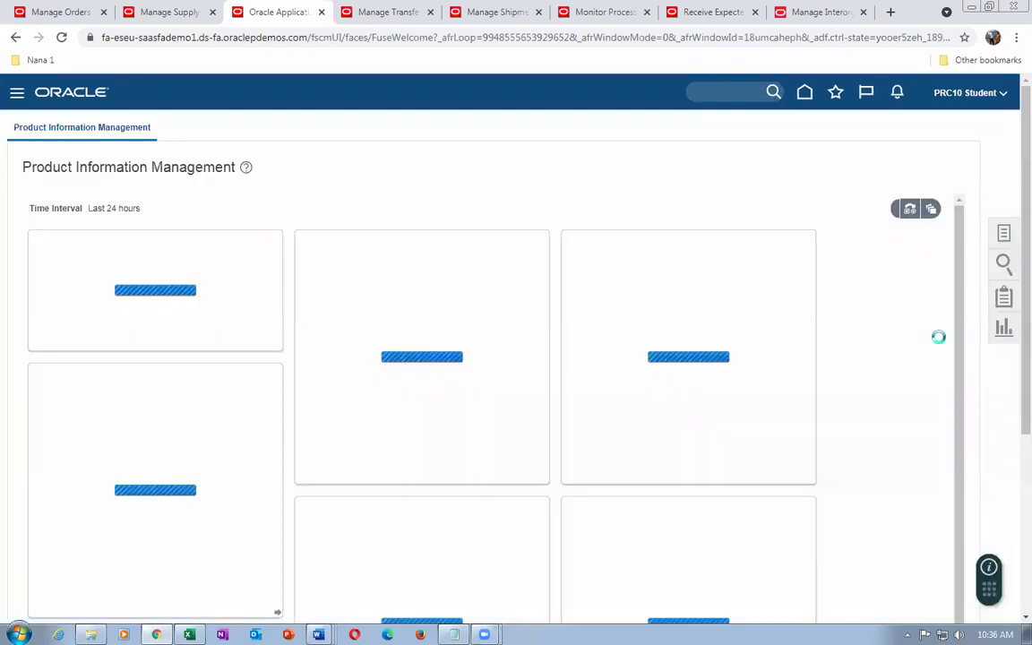
pyautogui.click(1004, 235)
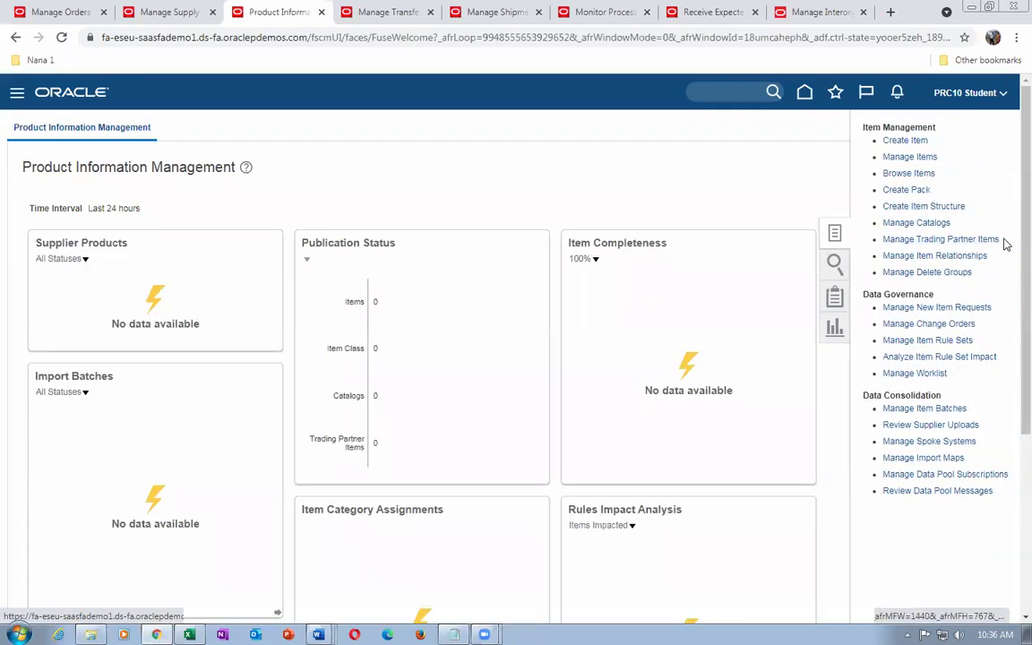
pyautogui.click(908, 173)
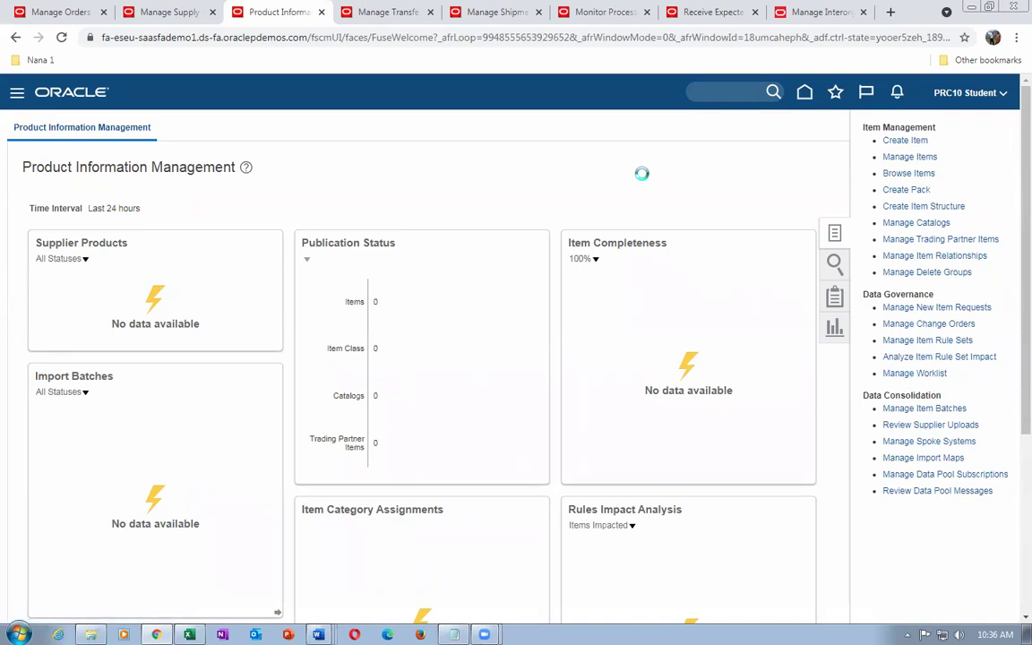
pyautogui.click(484, 390)
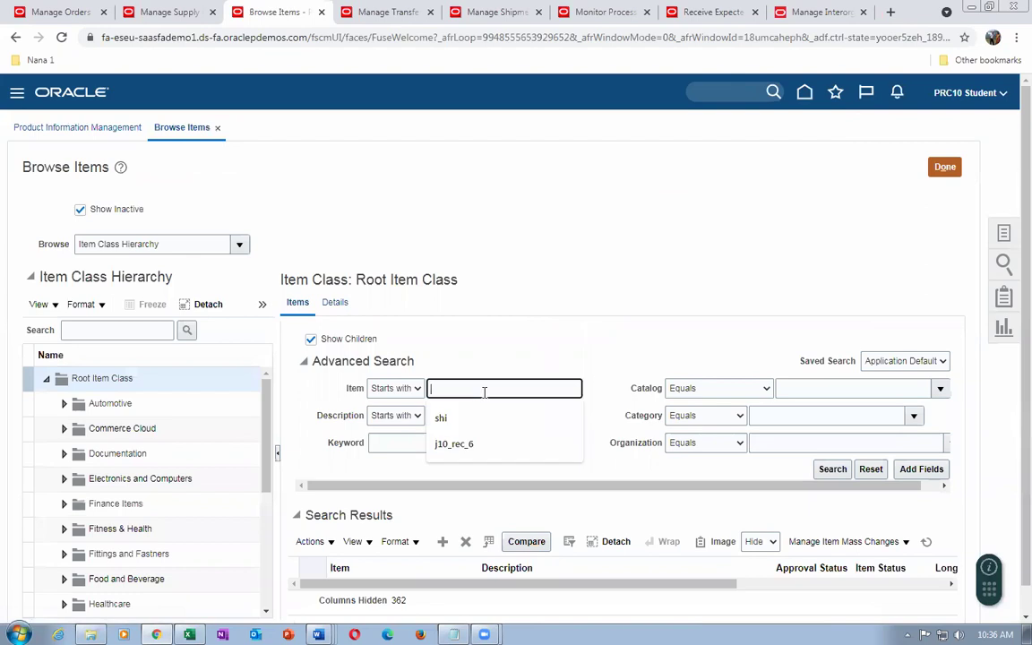
# Search items for 't01' and open t01_B_to_B_Transfer for organization 001
pyautogui.write('t01')
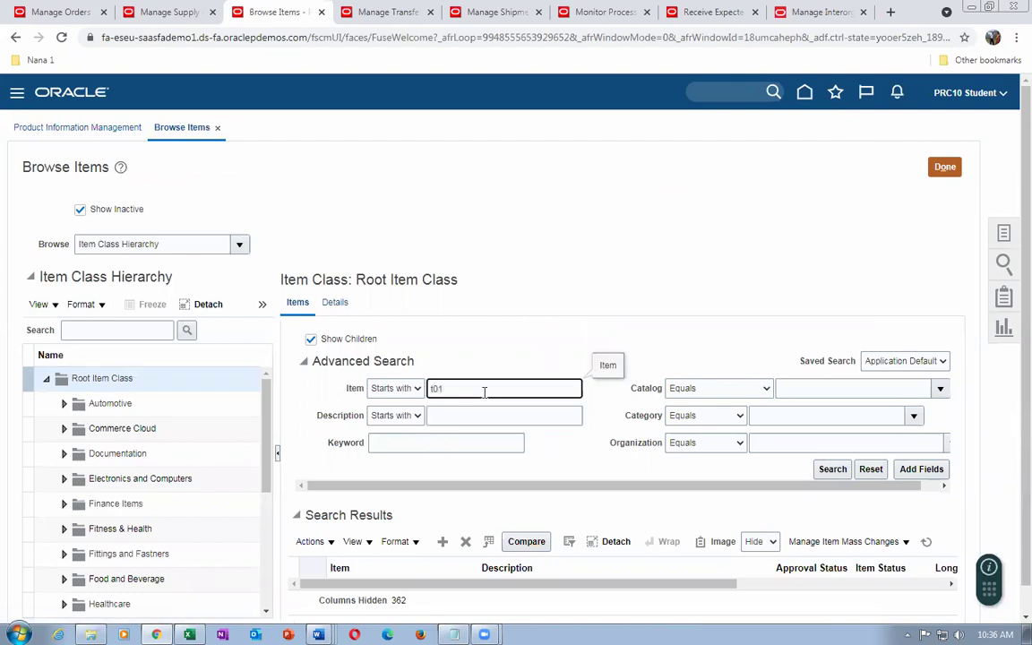
pyautogui.press('Return')
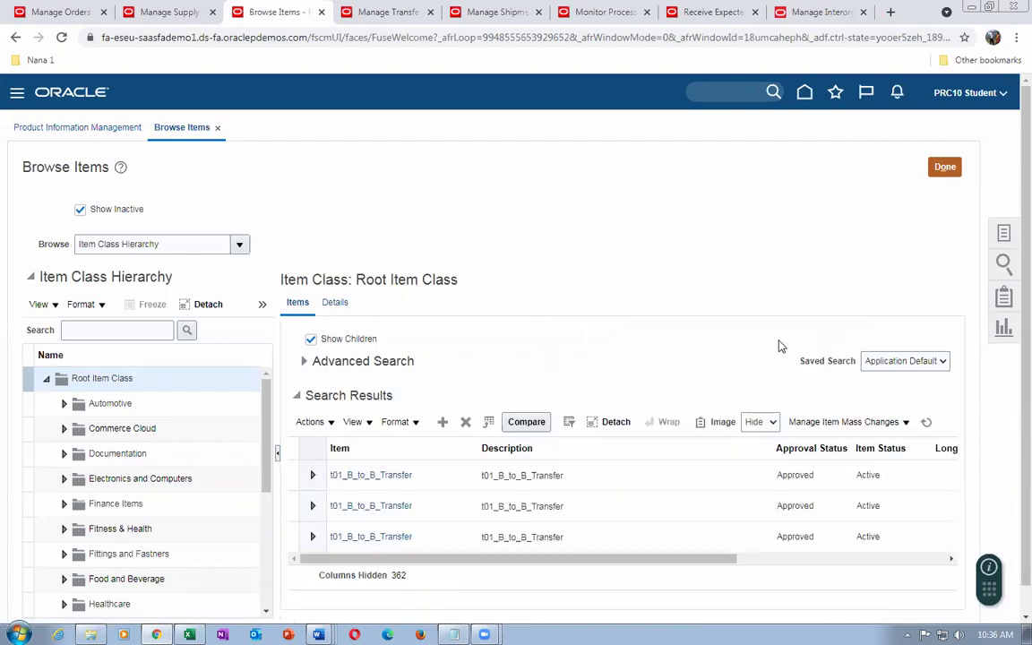
pyautogui.moveTo(551, 559); pyautogui.dragTo(858, 559)
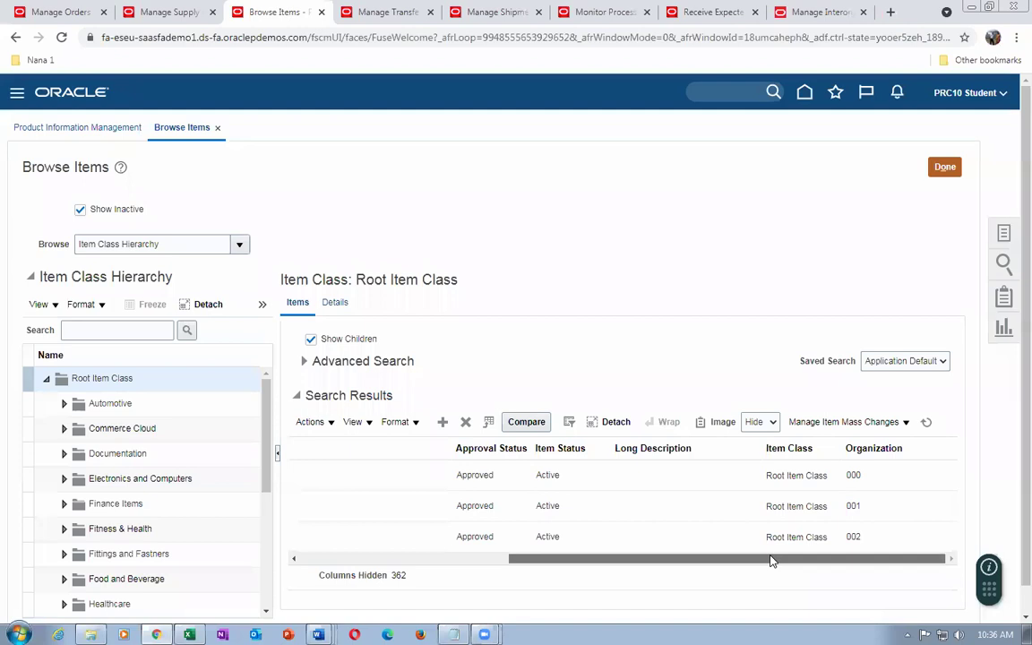
pyautogui.moveTo(773, 561); pyautogui.dragTo(507, 583)
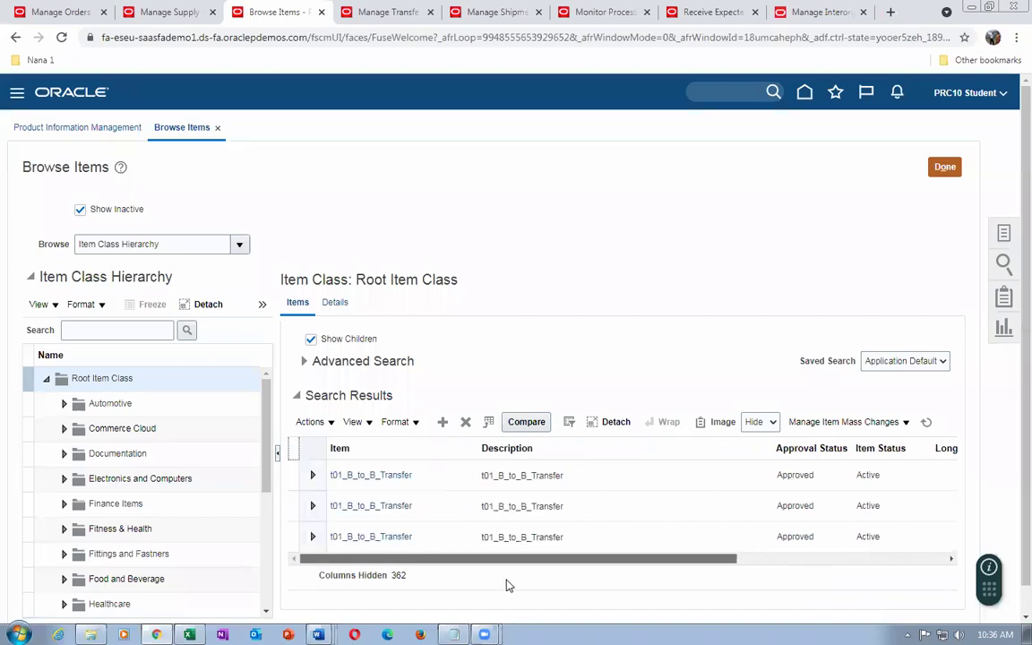
pyautogui.click(376, 512)
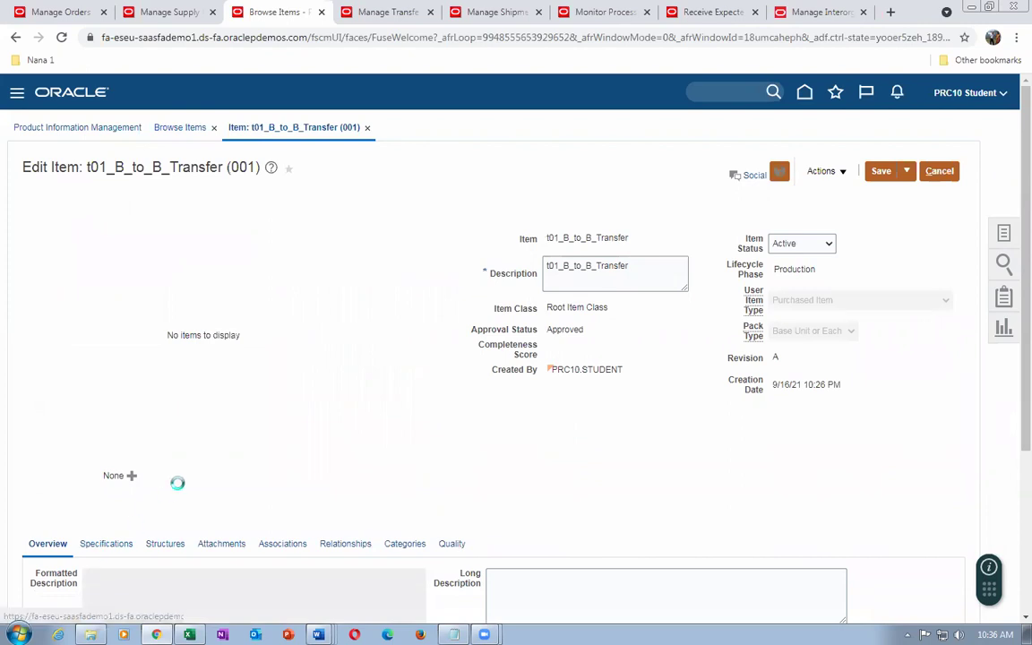
# Review item 001's Sales and Order Management specifications, then cancel without saving
pyautogui.scroll(-2, 174, 486)
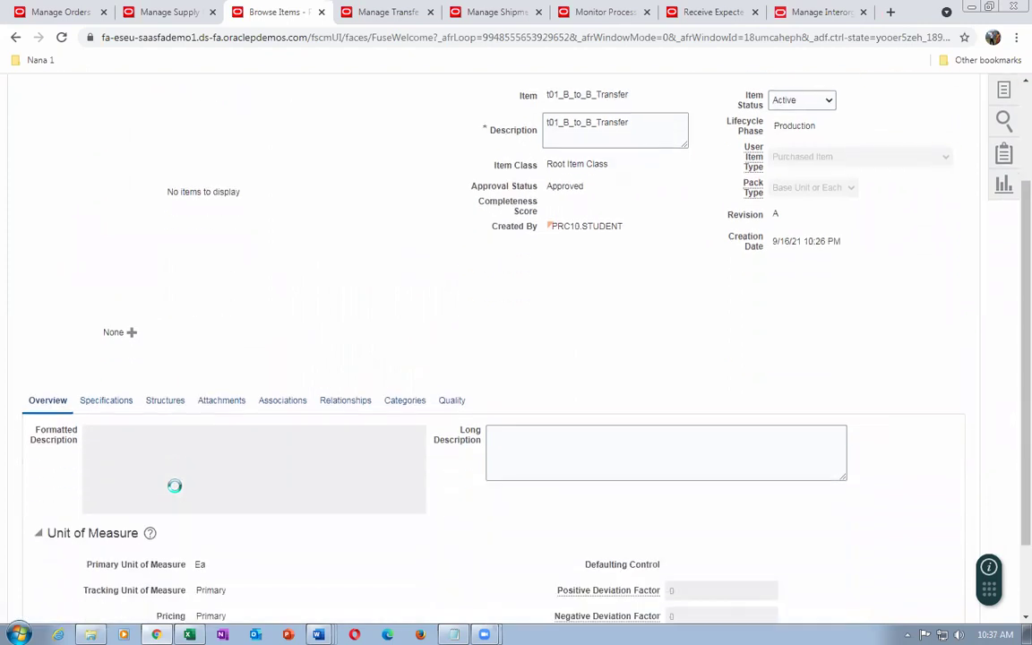
pyautogui.scroll(-1, 175, 491)
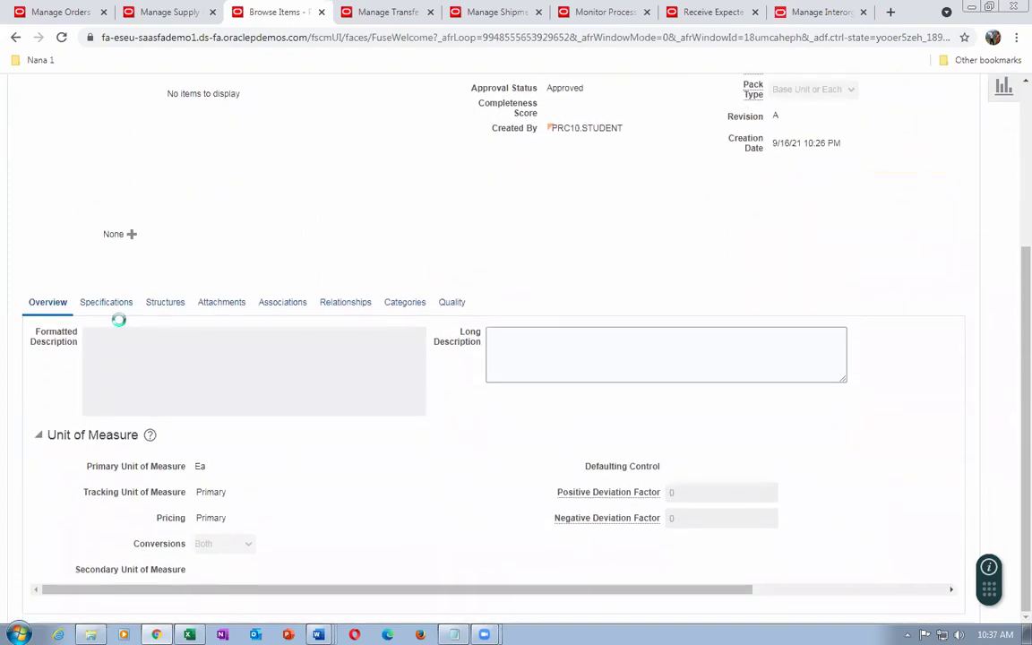
pyautogui.click(107, 305)
pyautogui.click(80, 554)
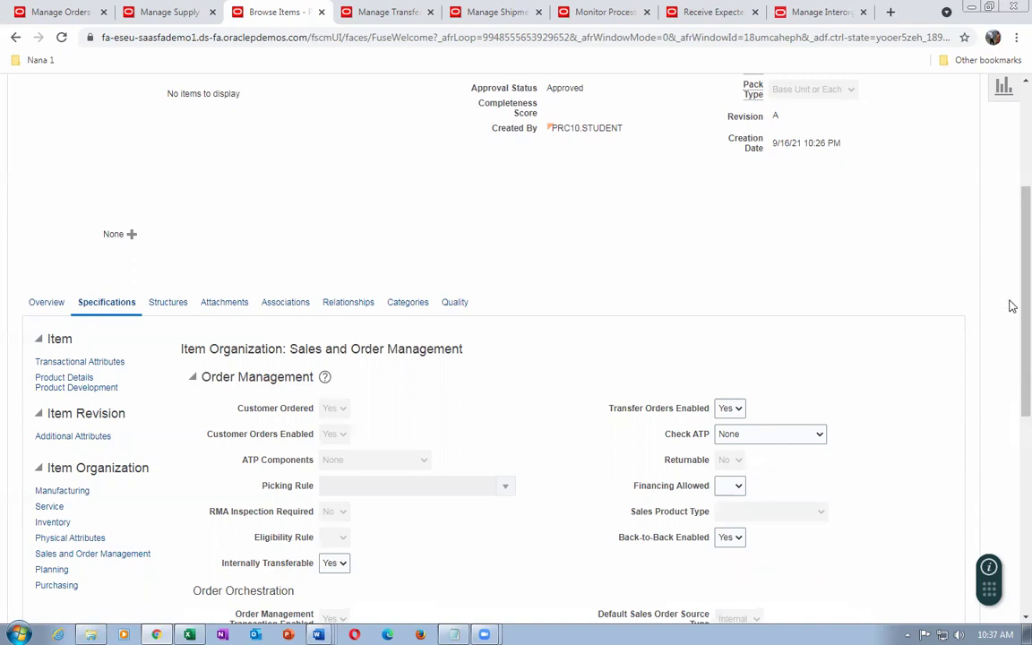
pyautogui.scroll(3, 1010, 224)
pyautogui.click(937, 170)
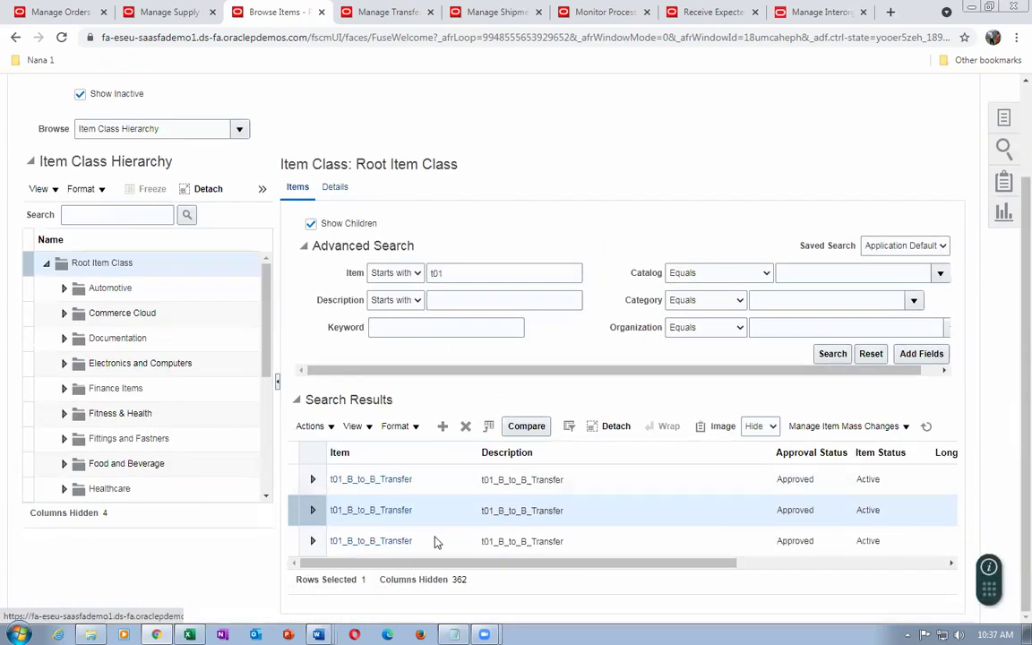
pyautogui.moveTo(424, 568); pyautogui.dragTo(355, 525)
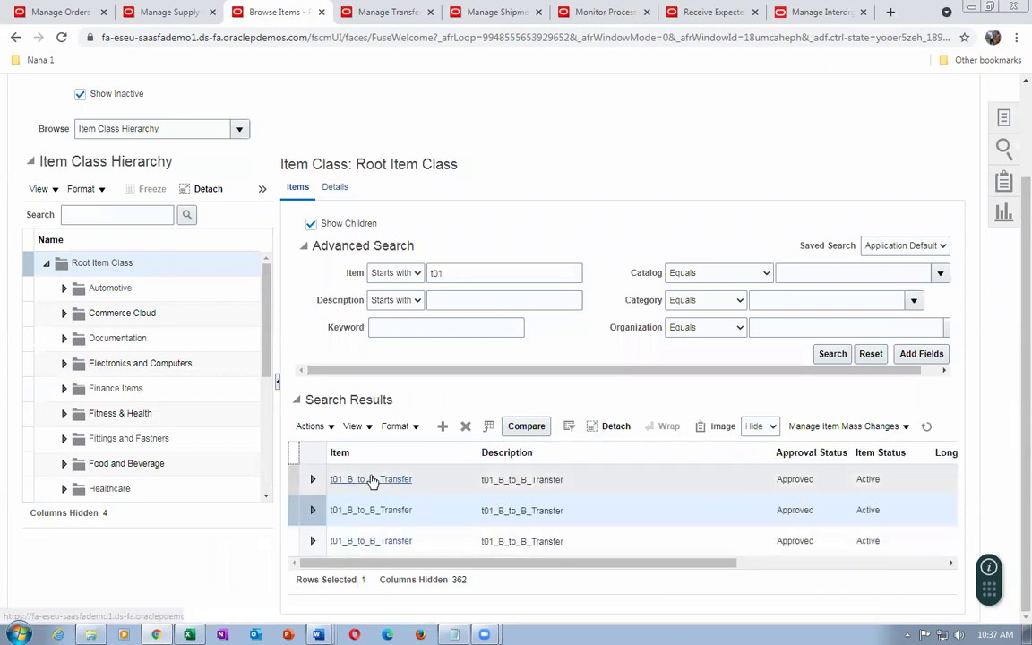
# Open t01_B_to_B_Transfer for organization 000 at its Sales and Order Management specifications
pyautogui.click(371, 481)
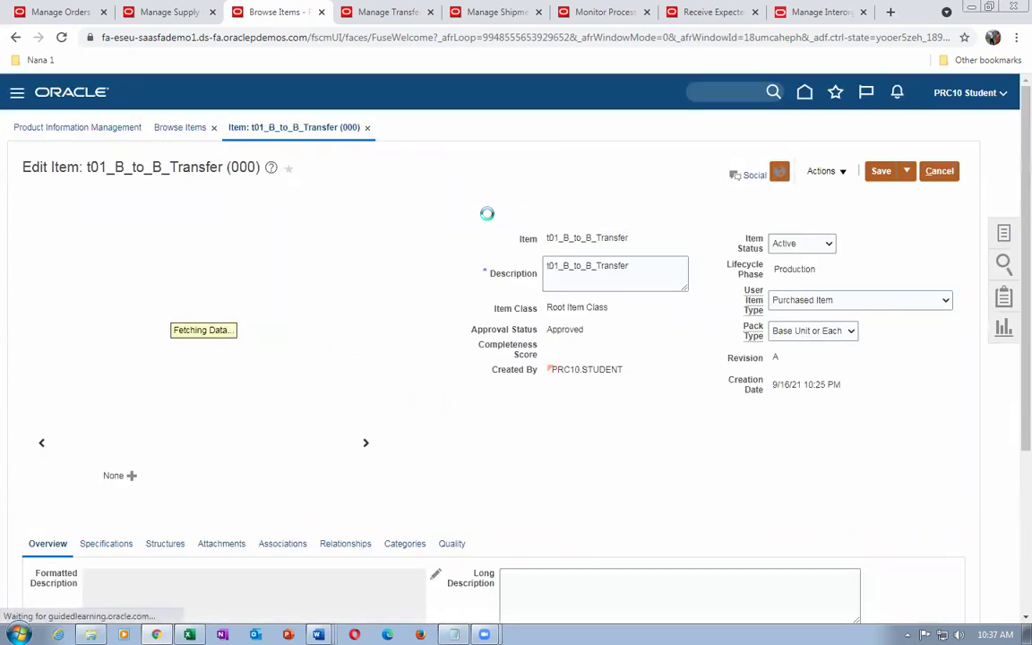
pyautogui.scroll(-3, 220, 397)
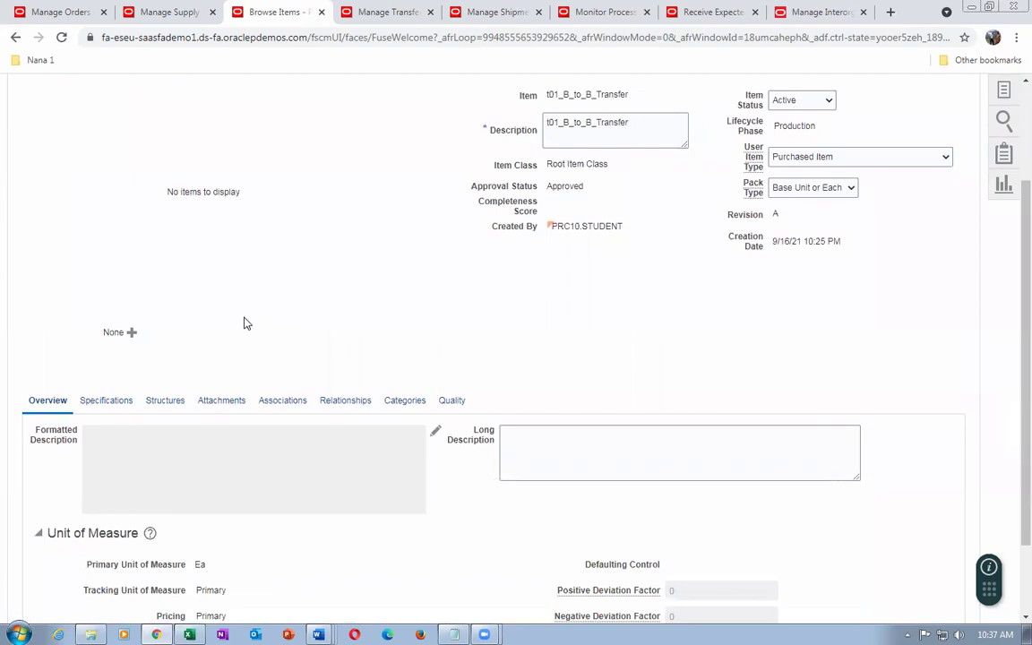
pyautogui.click(89, 405)
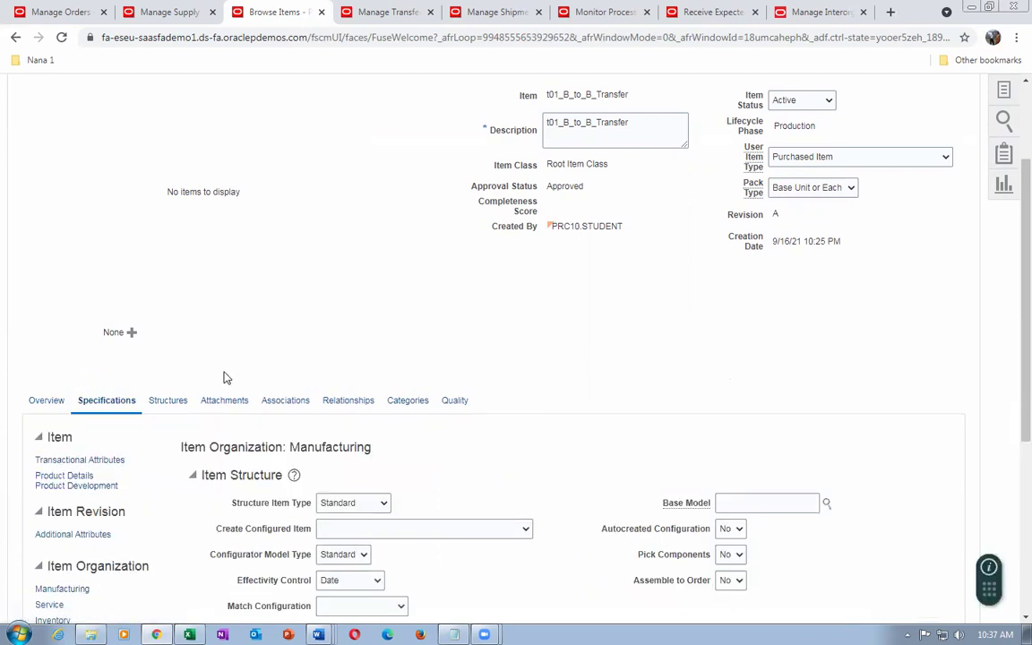
pyautogui.scroll(-3, 224, 377)
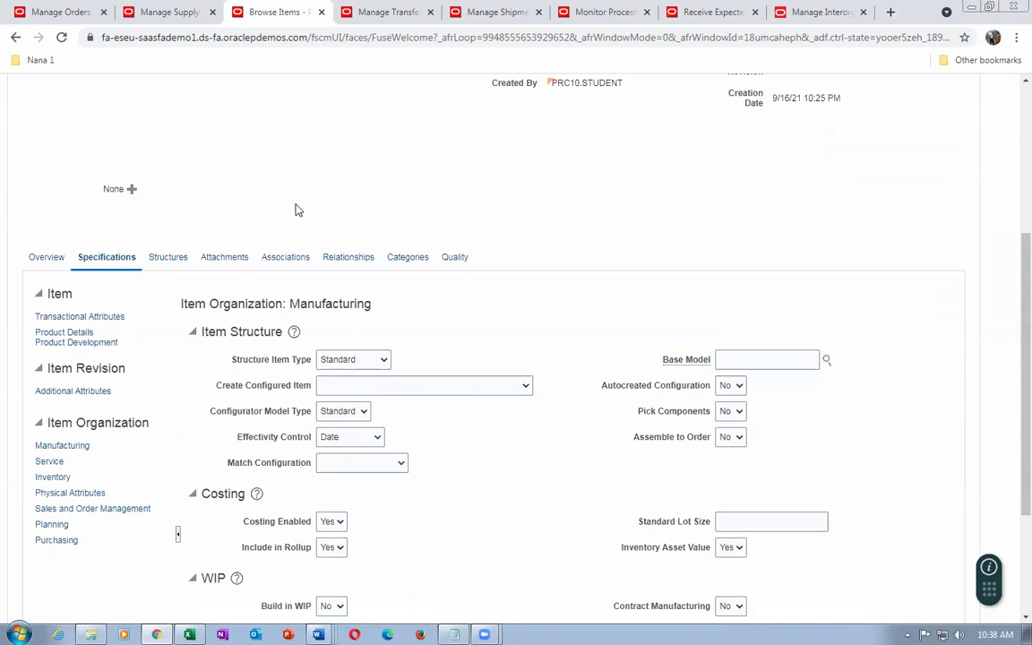
pyautogui.scroll(-3, 295, 209)
pyautogui.click(106, 368)
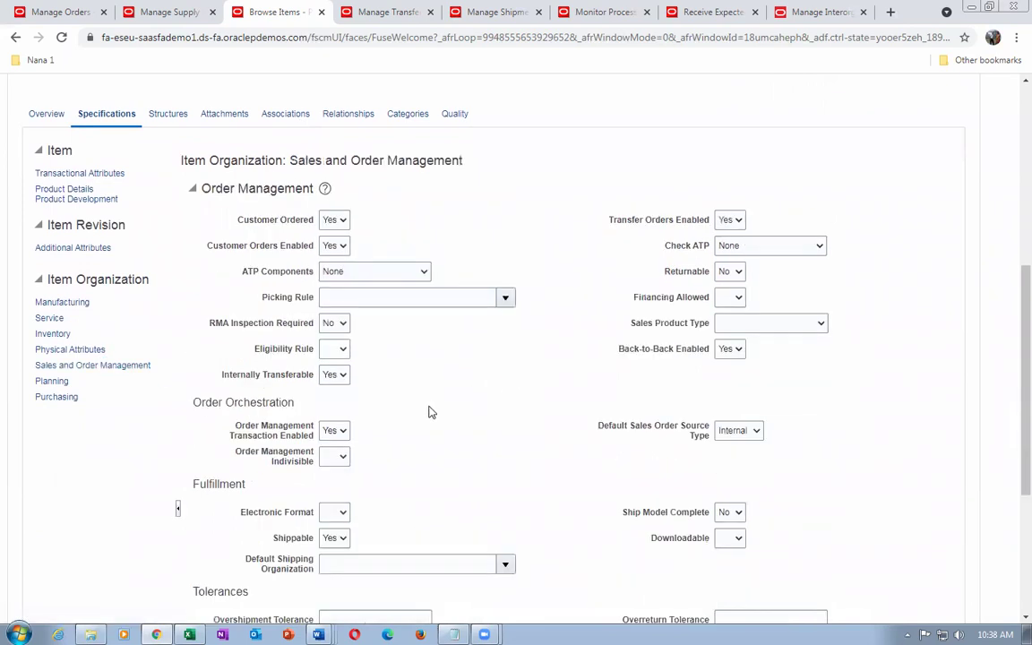
# Set Returnable to Yes and Save and Close the item
pyautogui.click(731, 271)
pyautogui.click(728, 298)
pyautogui.scroll(3, 850, 217)
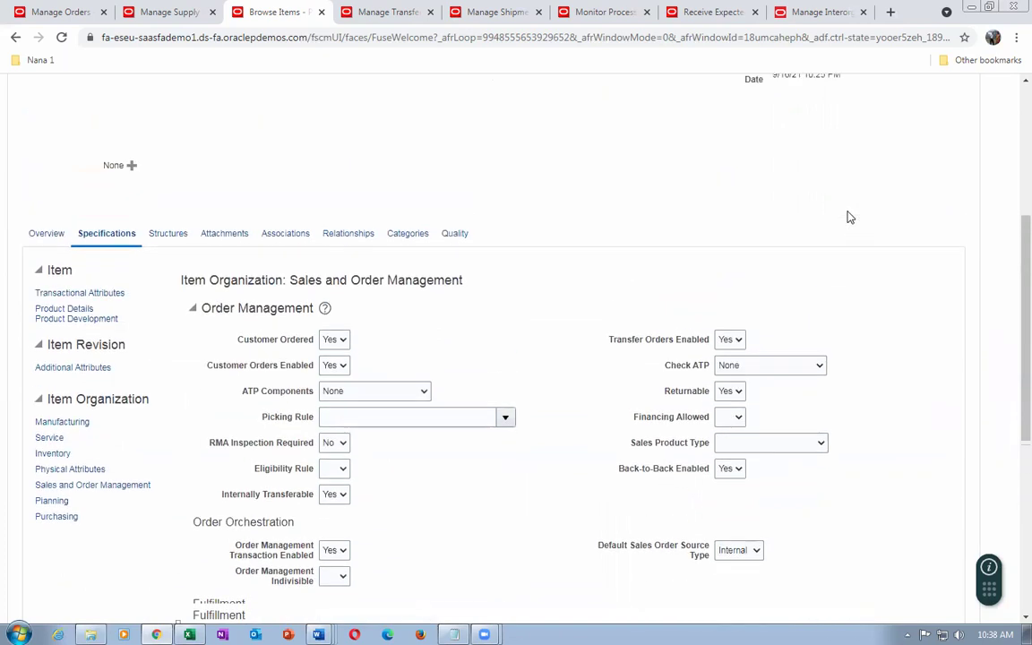
pyautogui.scroll(4, 853, 225)
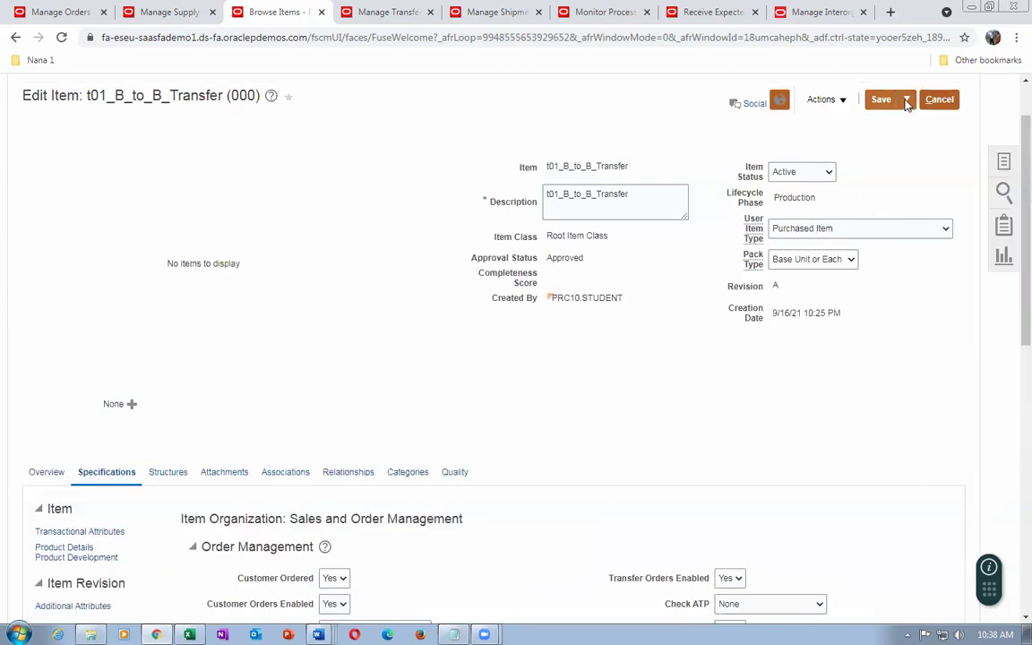
pyautogui.click(906, 100)
pyautogui.click(902, 124)
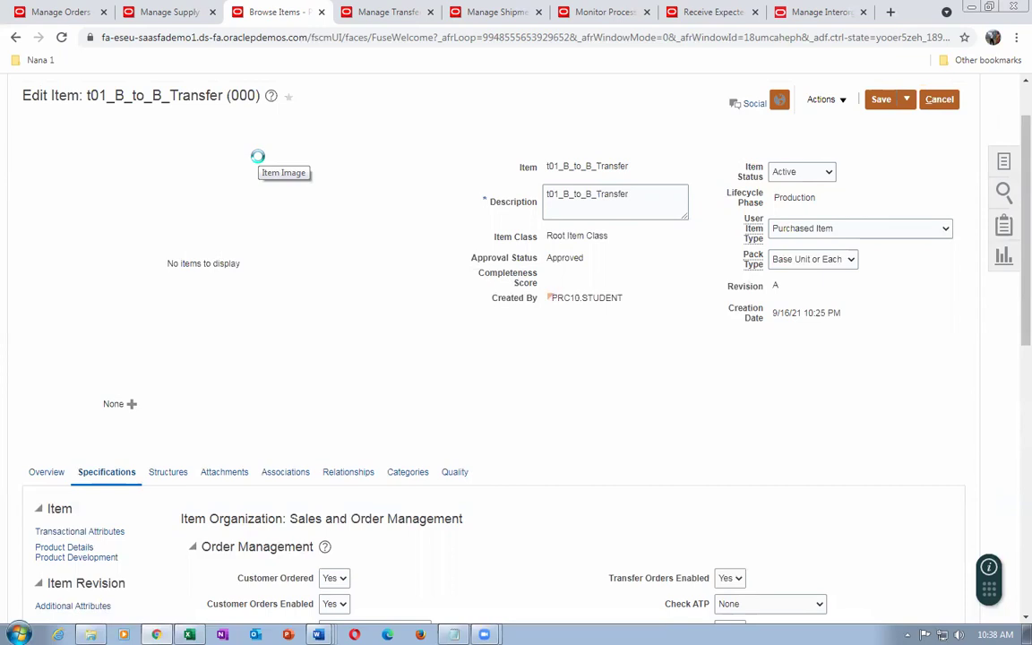
# Close the current order and search for and open order 97388 from the Overview
pyautogui.click(36, 16)
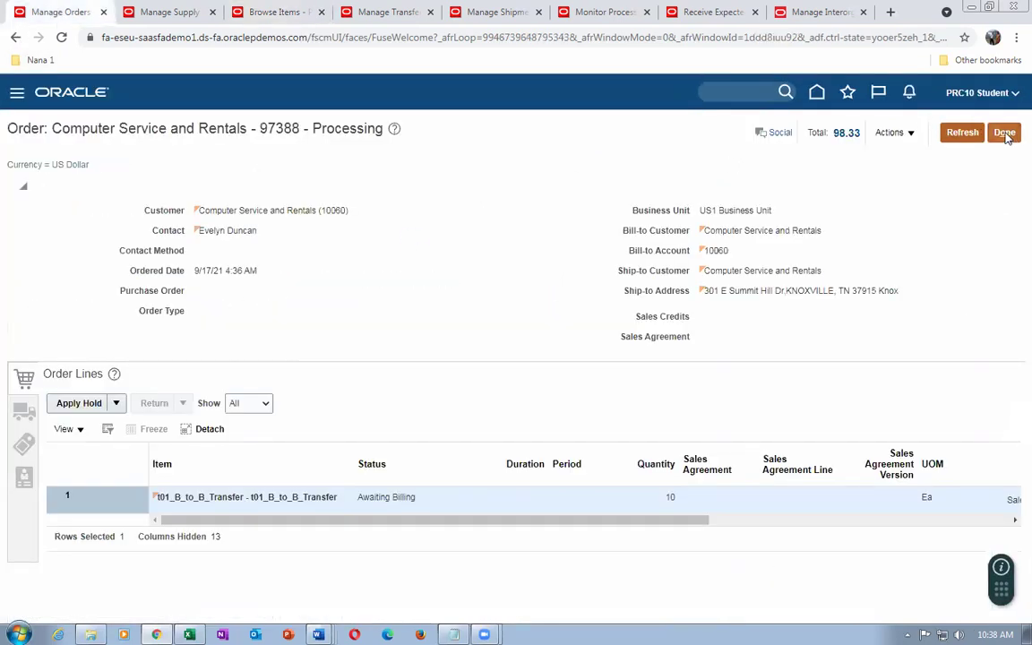
pyautogui.moveTo(267, 128); pyautogui.dragTo(292, 128)
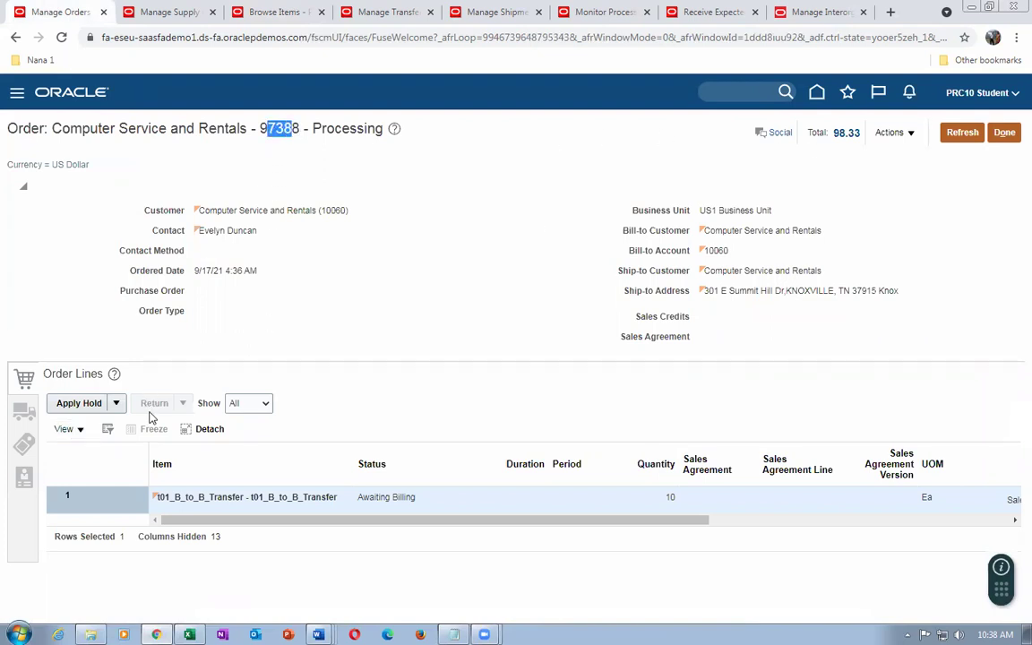
pyautogui.click(1007, 135)
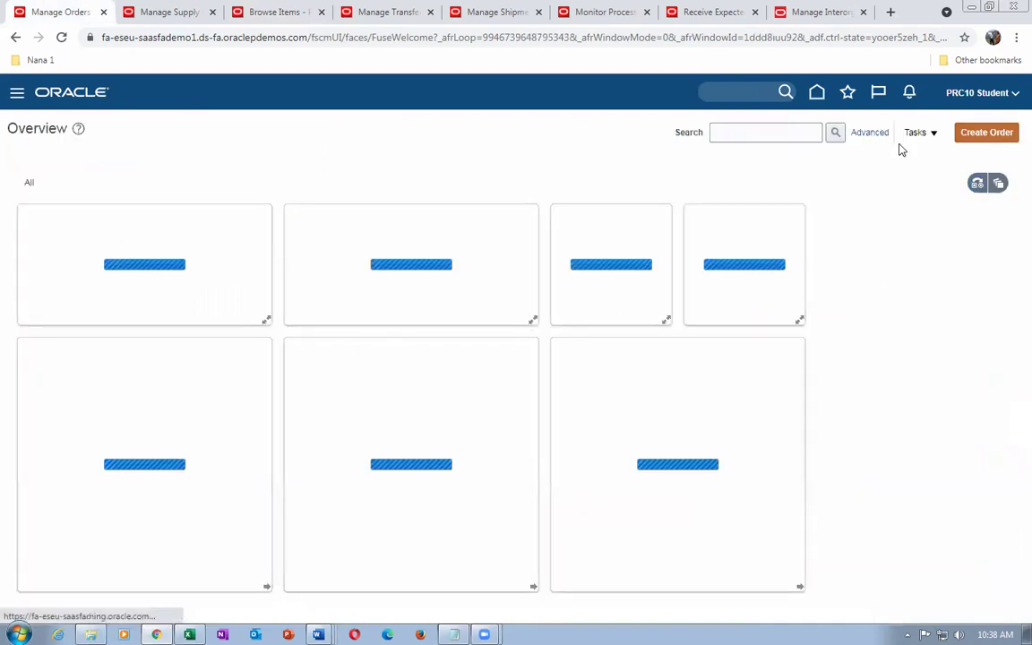
pyautogui.click(782, 134)
pyautogui.write('97')
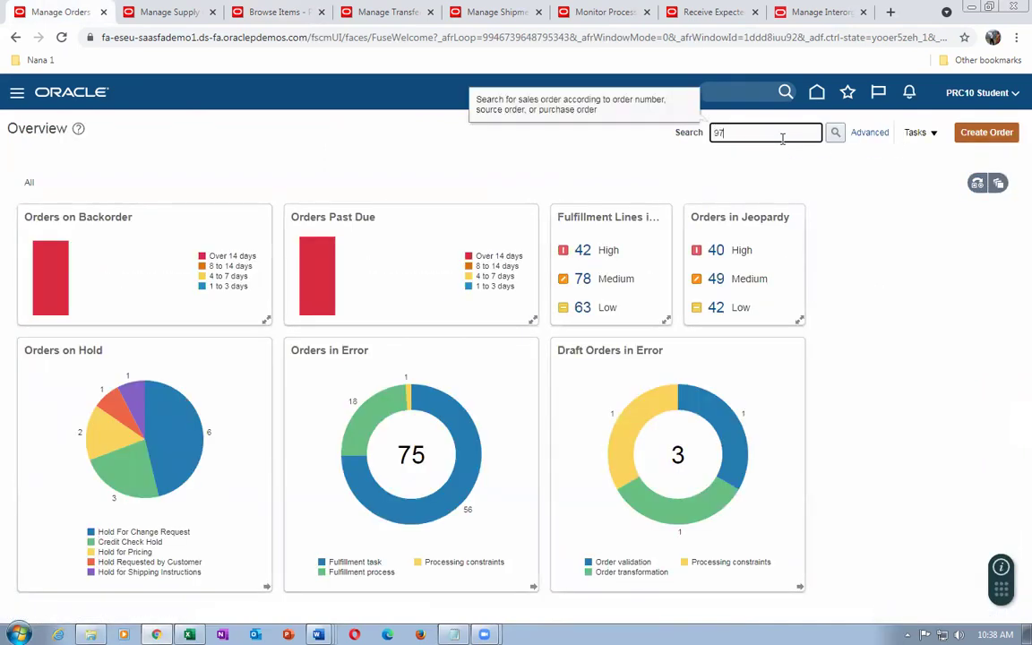
pyautogui.write('388')
pyautogui.click(834, 133)
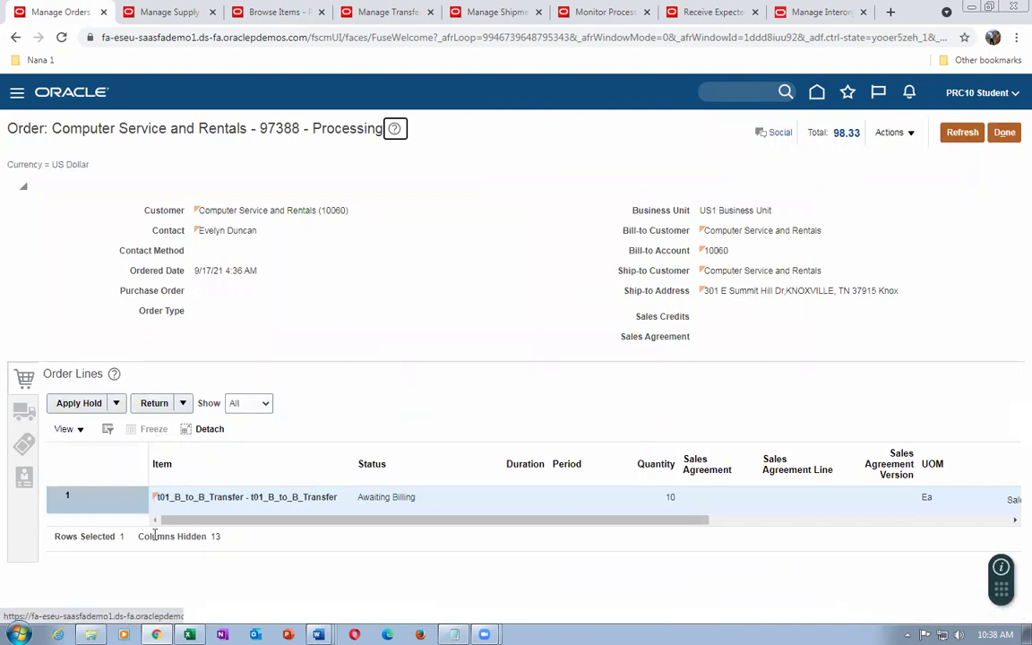
# Select order 97388's line and start a return for it
pyautogui.click(185, 404)
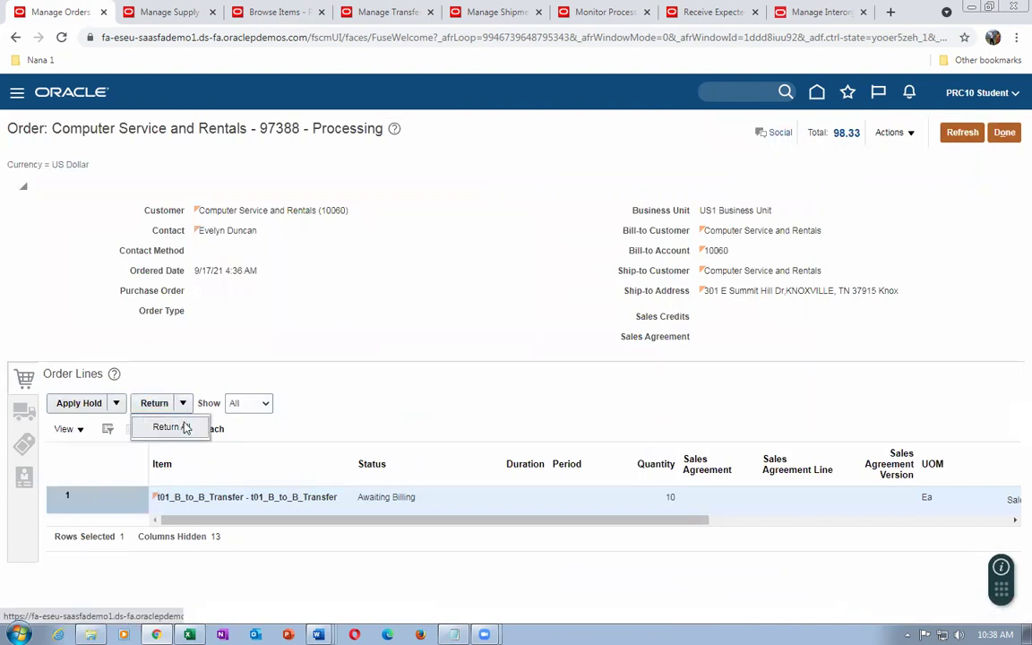
pyautogui.click(180, 427)
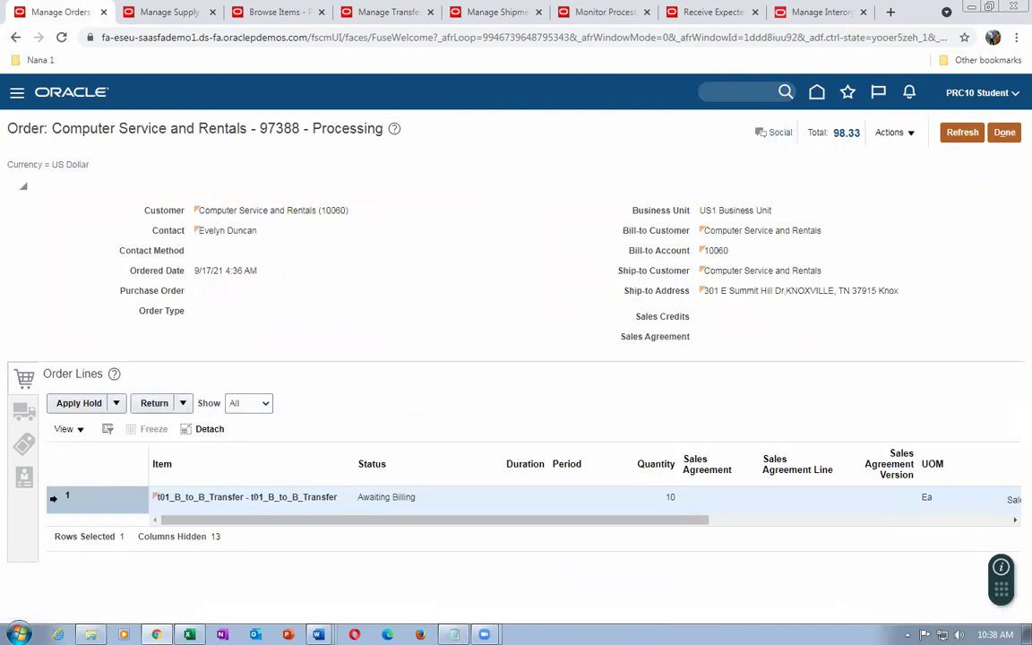
pyautogui.click(52, 494)
pyautogui.click(154, 403)
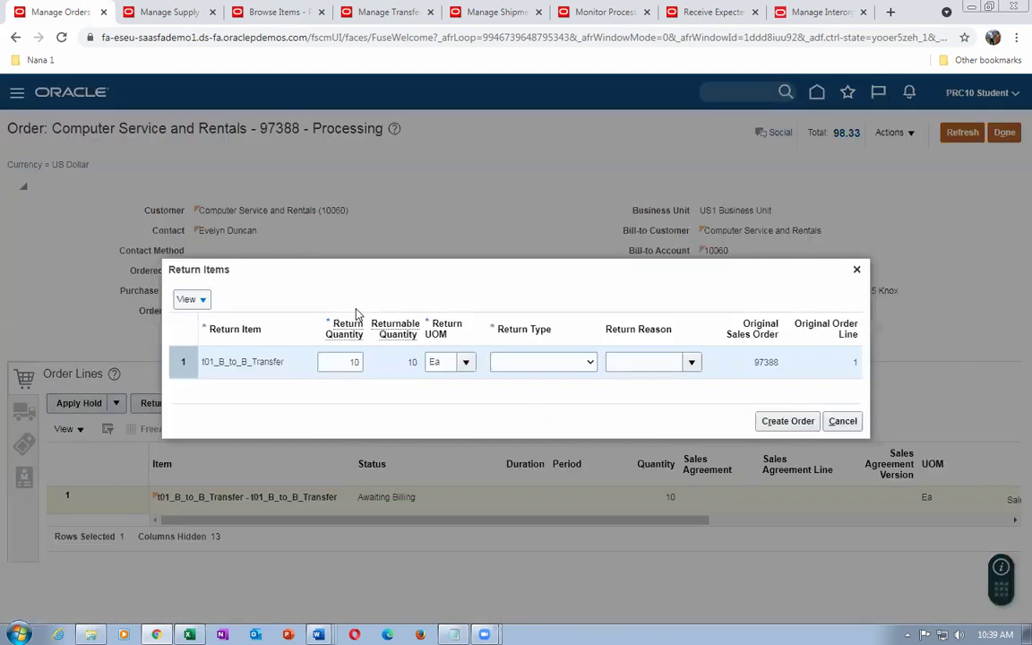
# Return 2 units for credit with item return, reason Product damaged, and create the return order
pyautogui.doubleClick(343, 362)
pyautogui.press('BackSpace')
pyautogui.write('2')
pyautogui.press('Tab')
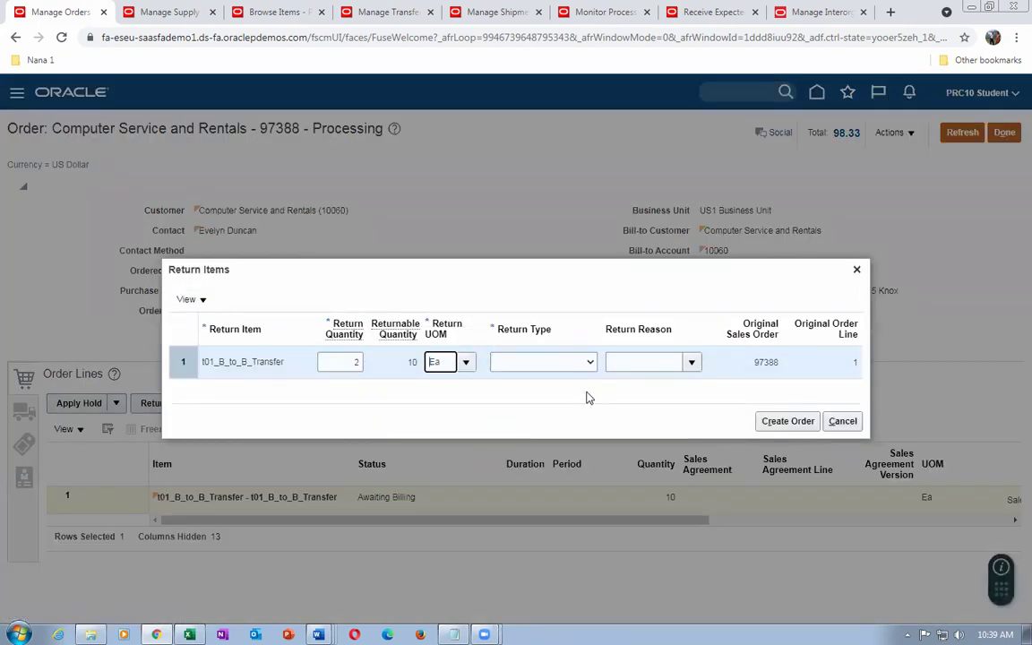
pyautogui.click(551, 363)
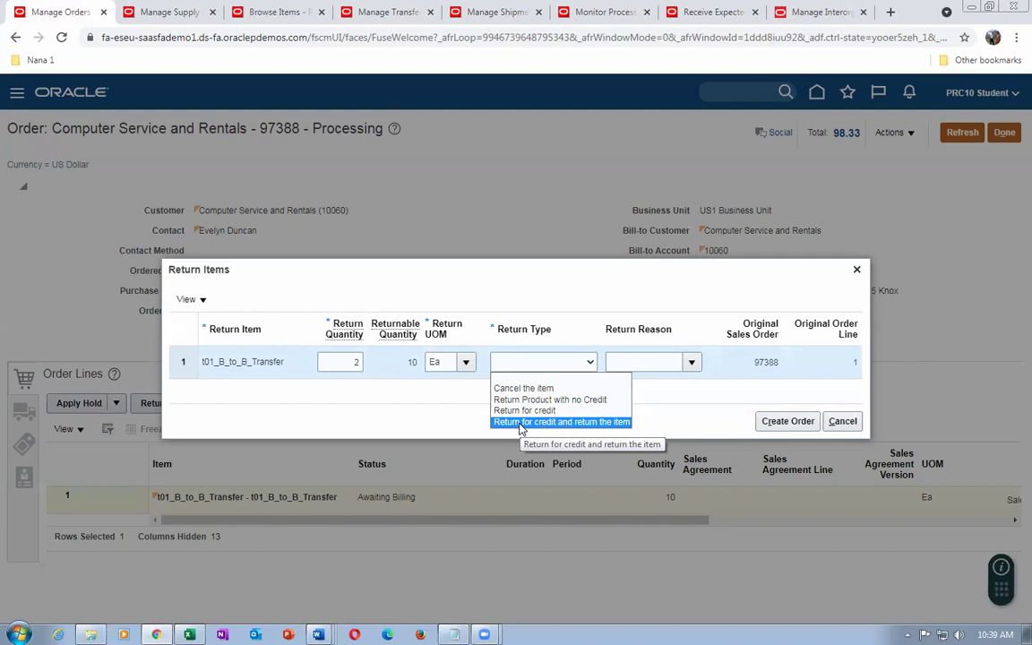
pyautogui.click(520, 422)
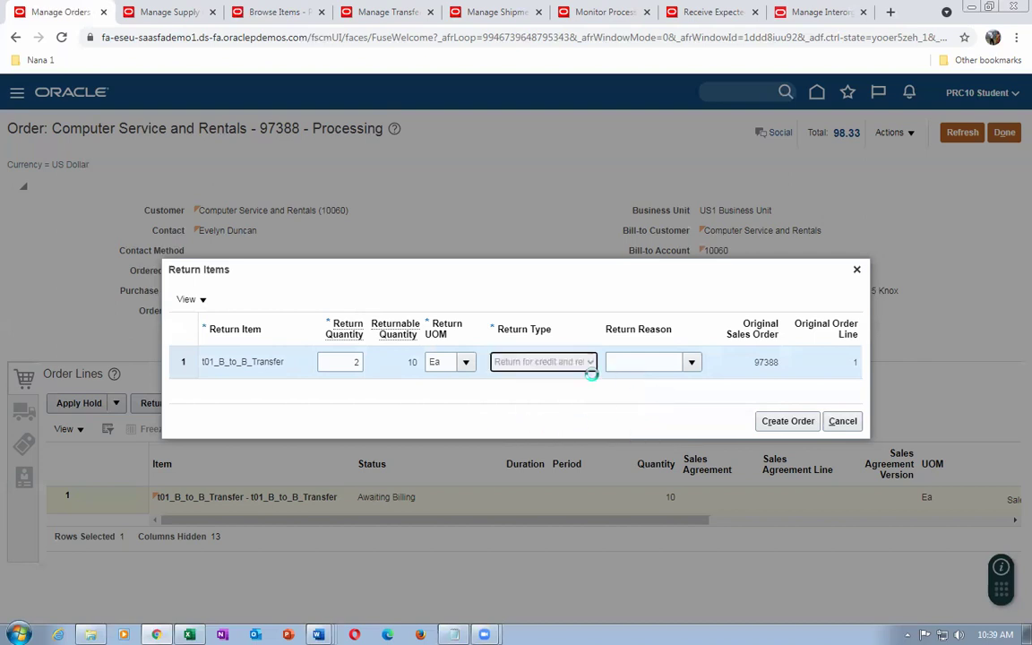
pyautogui.click(693, 362)
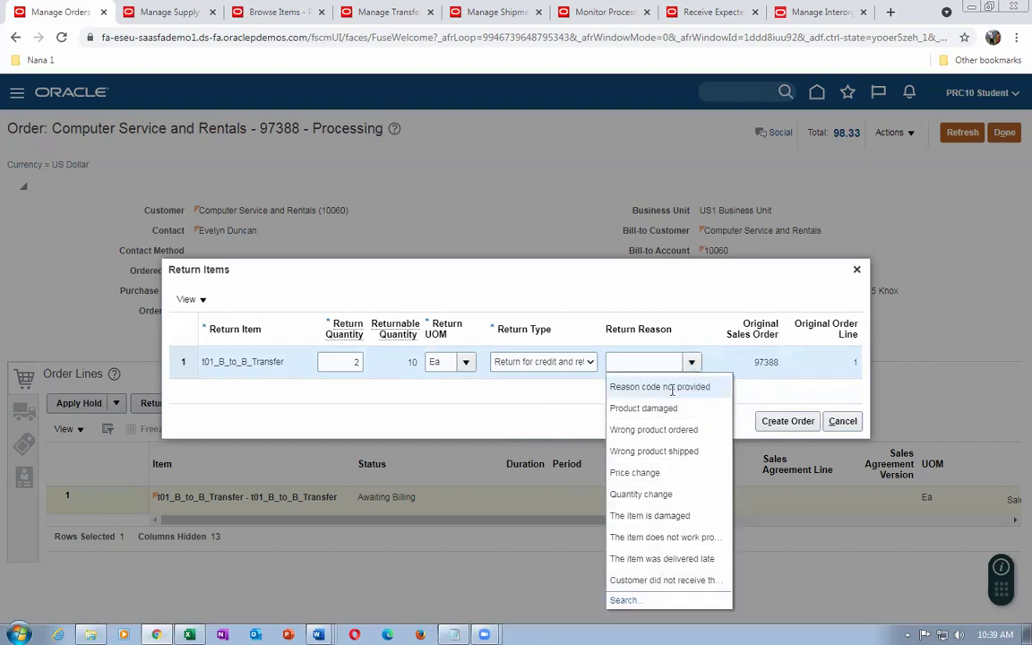
pyautogui.click(667, 411)
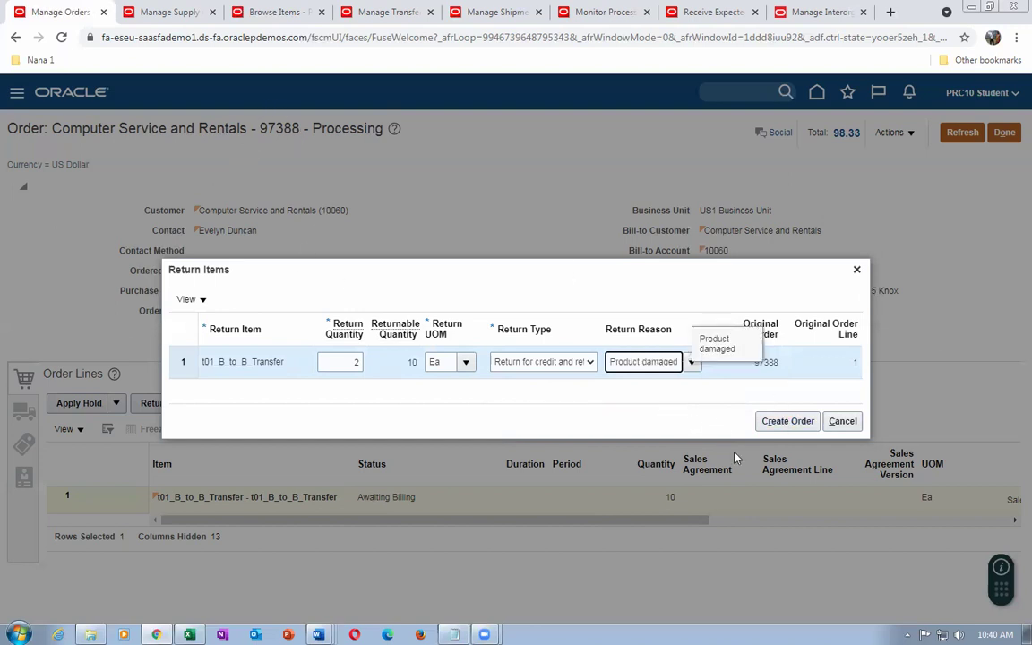
pyautogui.click(788, 422)
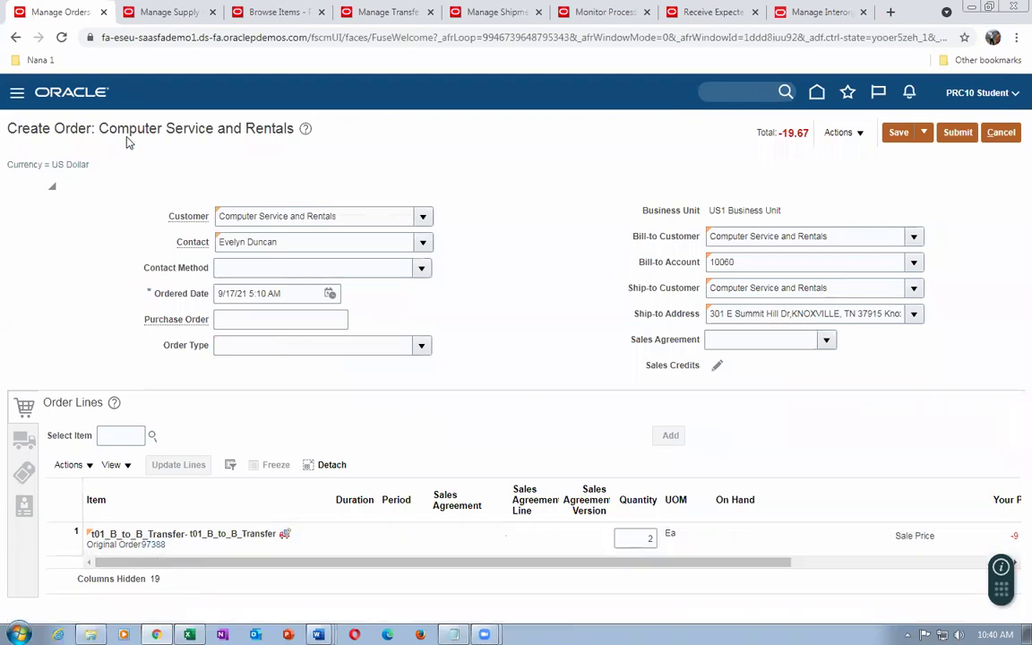
# Save return order 97389 as a draft and record 'Return order 97389' in Notepad
pyautogui.click(899, 132)
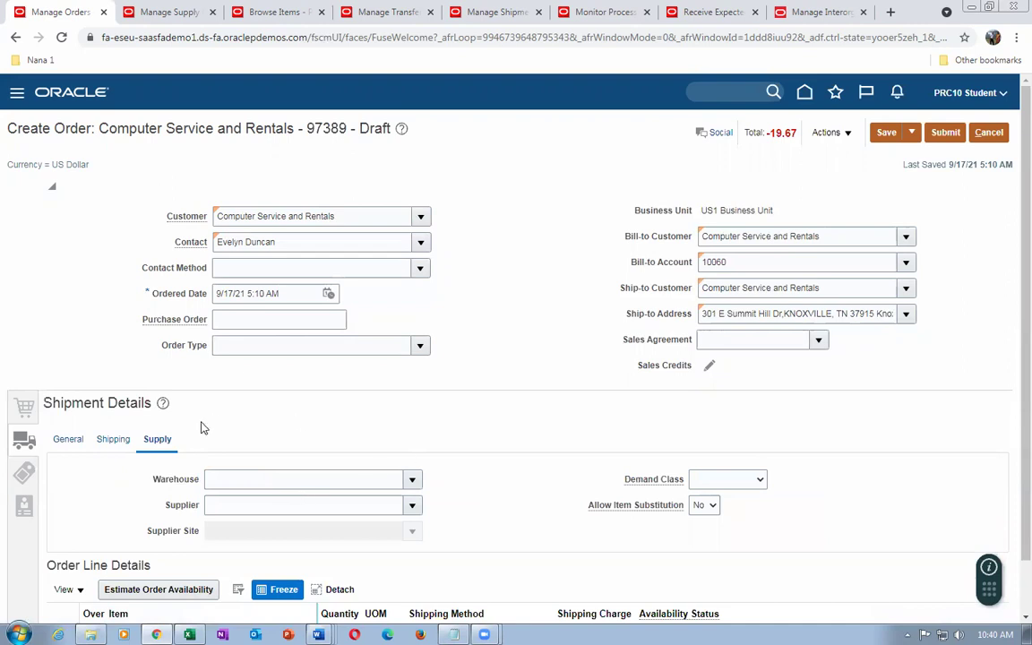
pyautogui.click(61, 440)
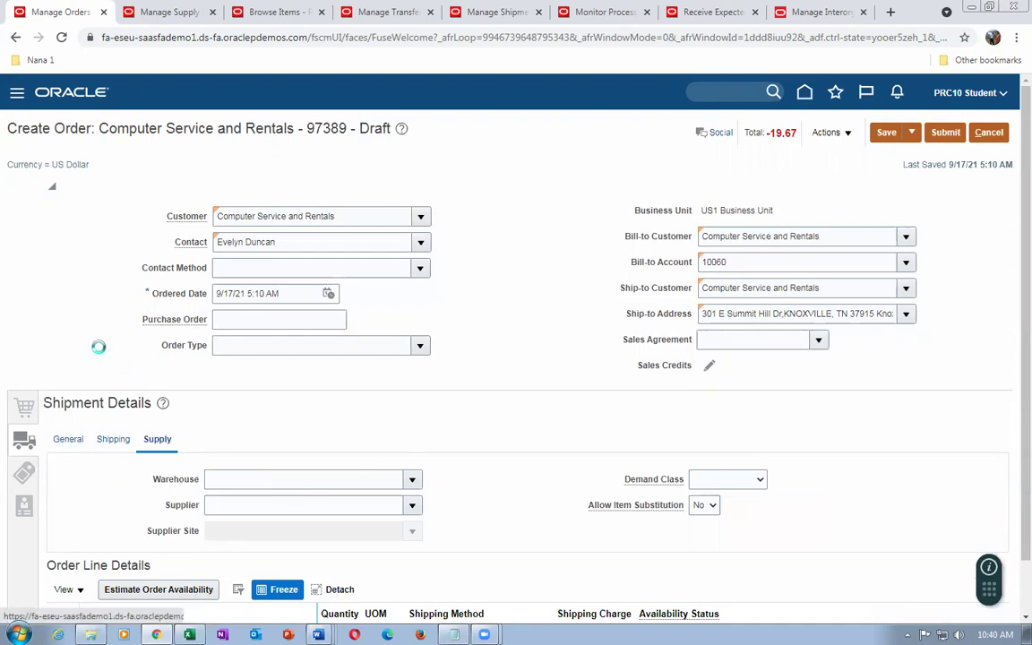
pyautogui.click(23, 414)
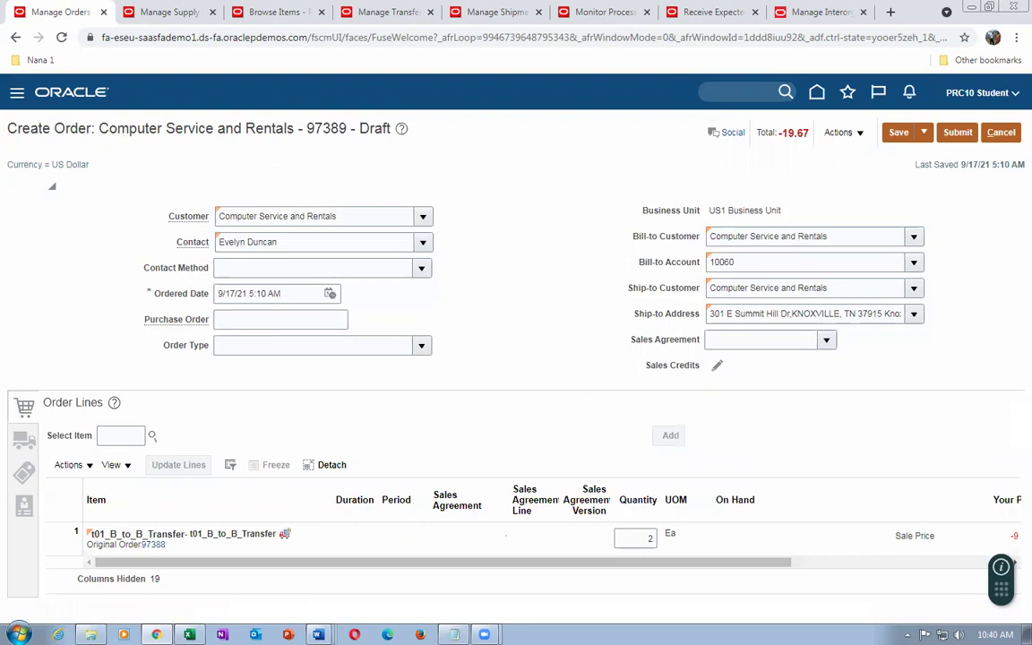
pyautogui.hotkey('alt', 'Tab')
pyautogui.write('Return or')
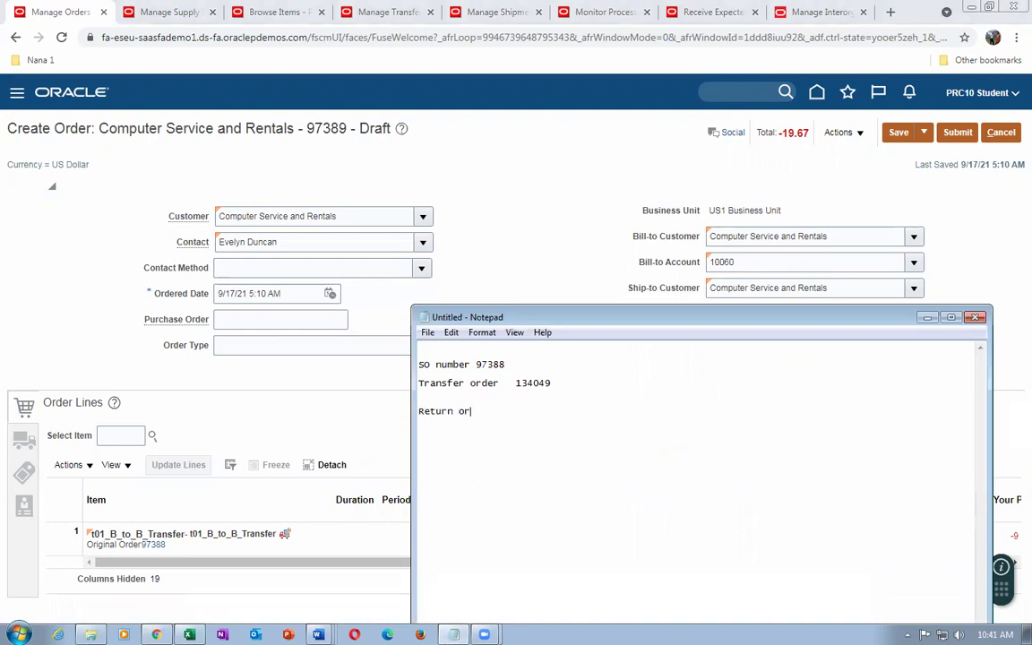
pyautogui.write('der   97389')
pyautogui.click(513, 162)
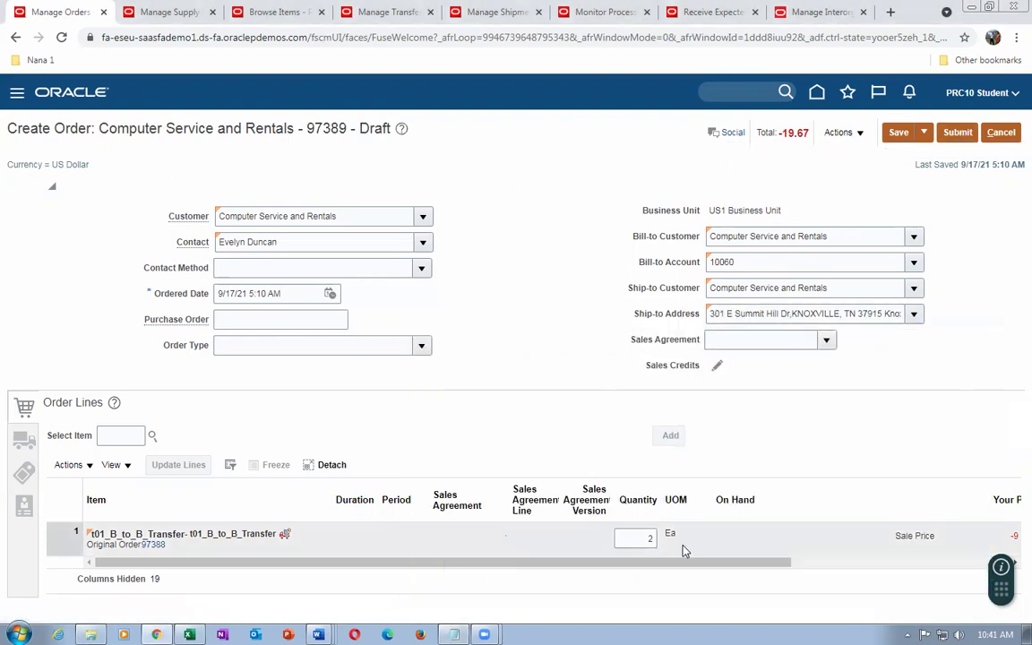
# Submit return order 97389 and confirm the submission
pyautogui.moveTo(676, 563); pyautogui.dragTo(768, 566)
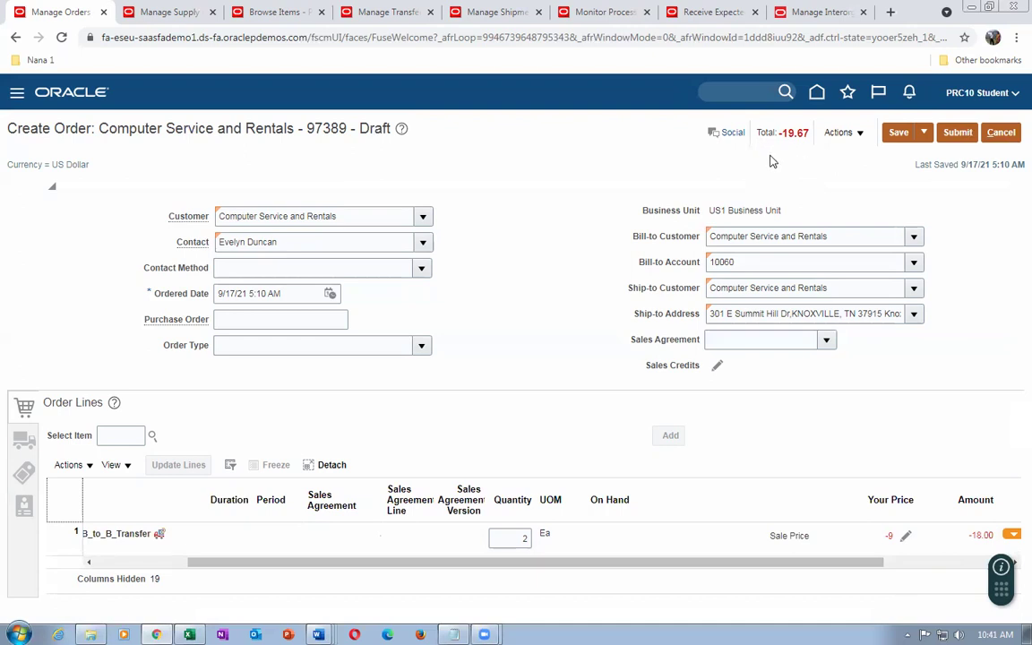
pyautogui.click(959, 137)
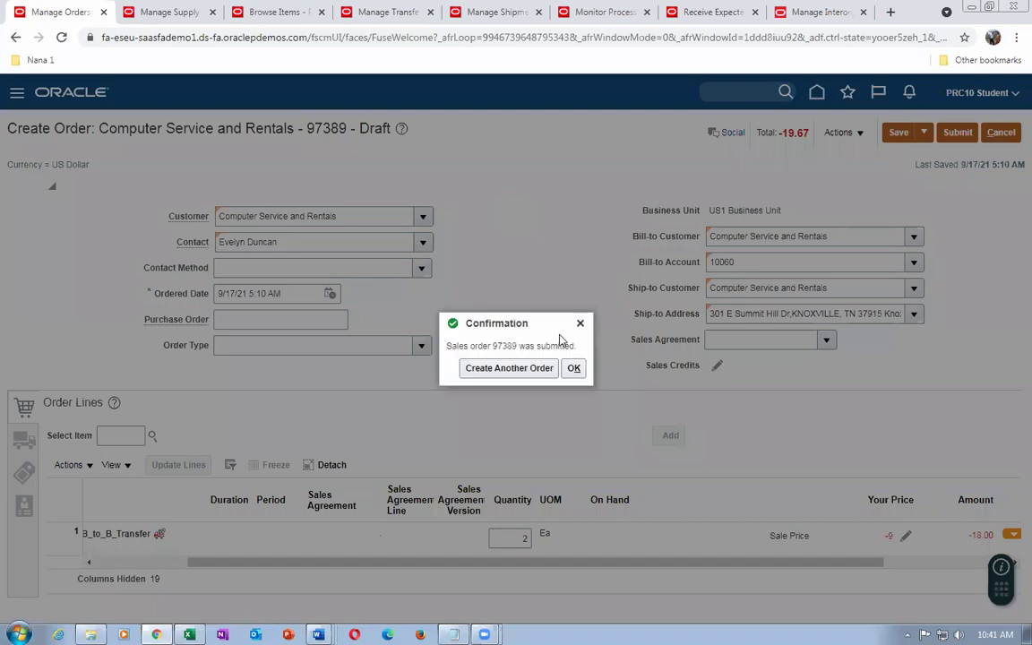
pyautogui.click(573, 369)
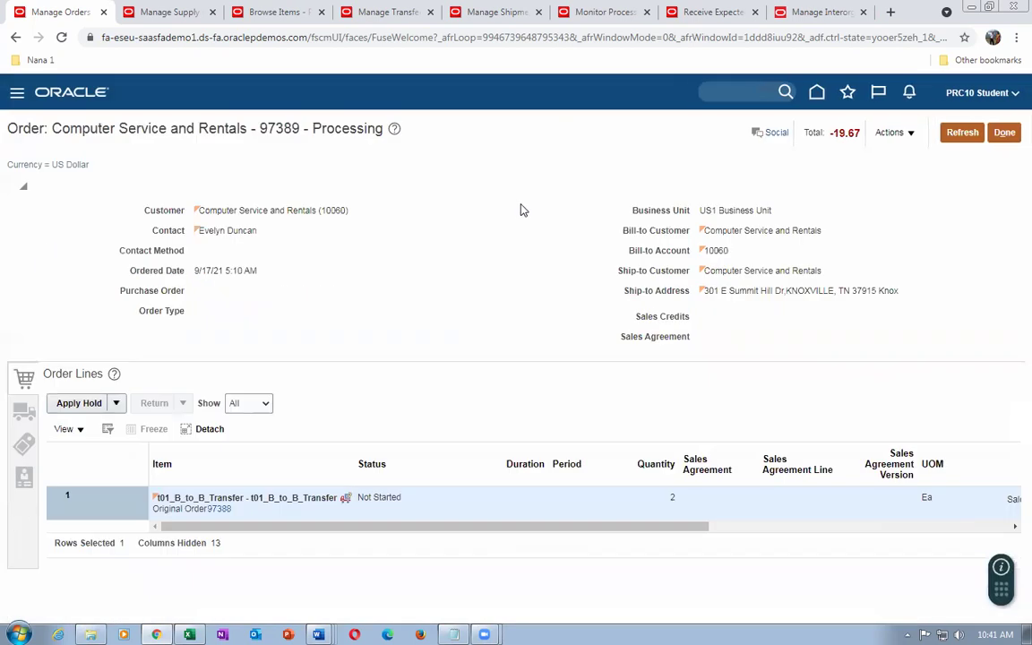
# Open return order 97389's orchestration process from its fulfillment view returns details
pyautogui.click(893, 132)
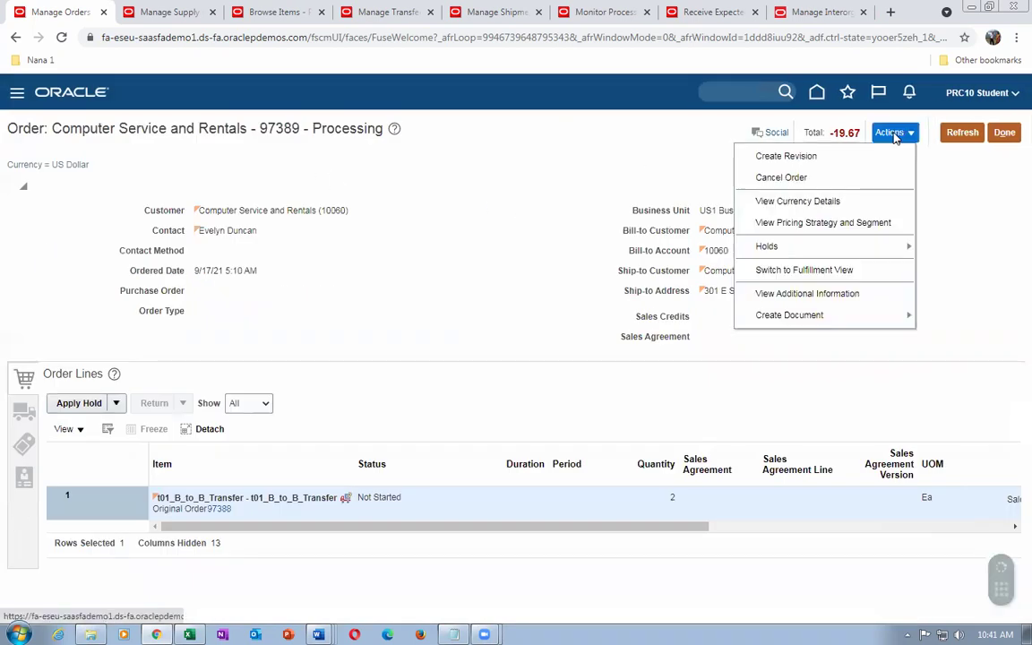
pyautogui.click(870, 274)
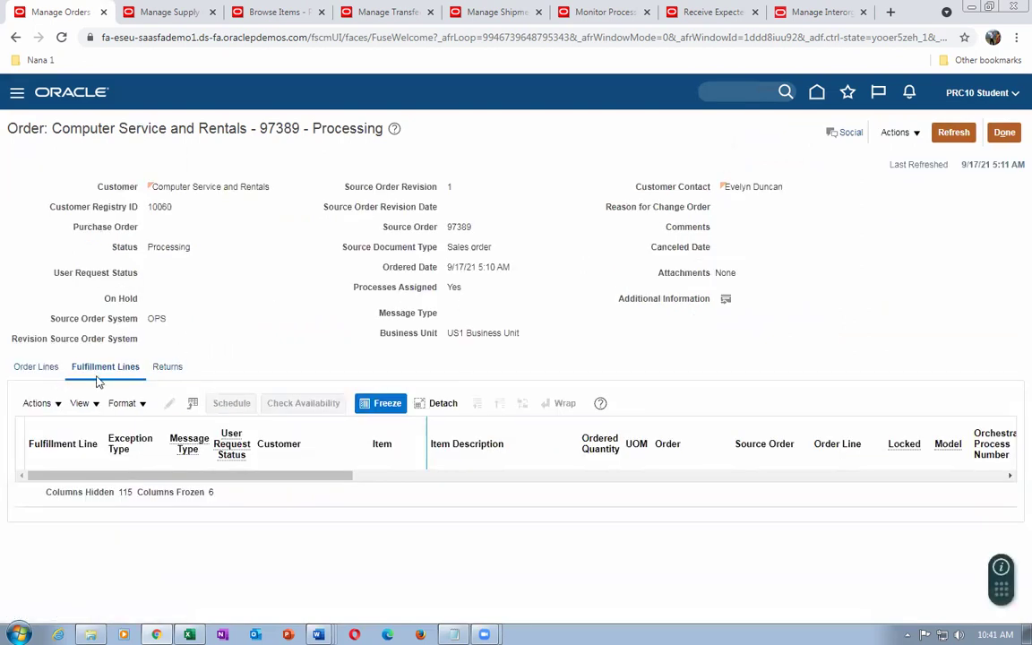
pyautogui.click(166, 370)
pyautogui.click(143, 472)
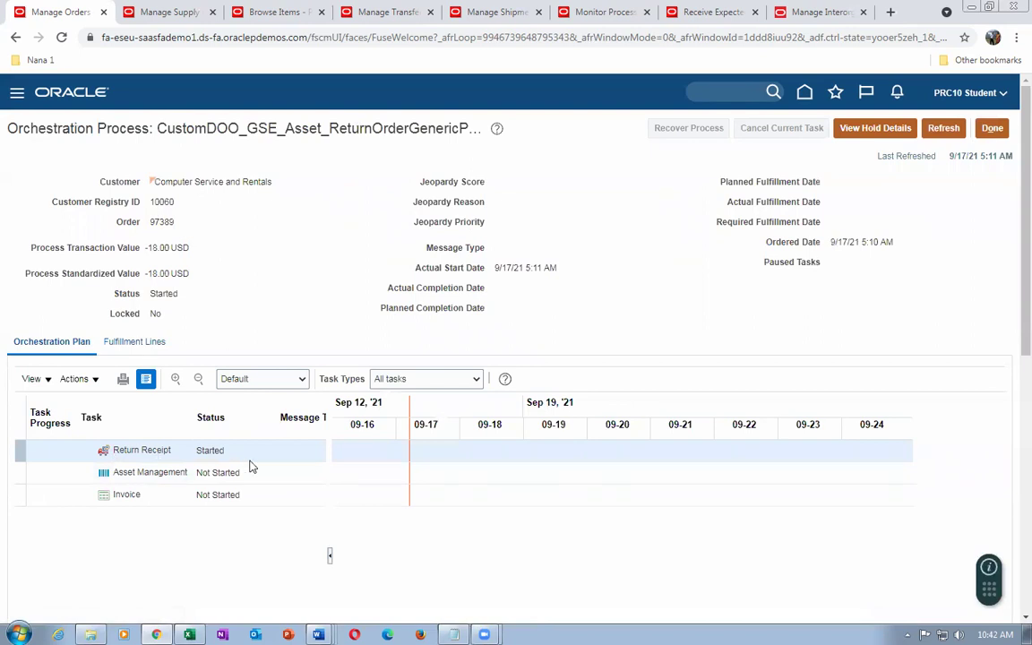
# Refresh the orchestration repeatedly until Return Receipt shows Awaiting Receiving
pyautogui.click(945, 131)
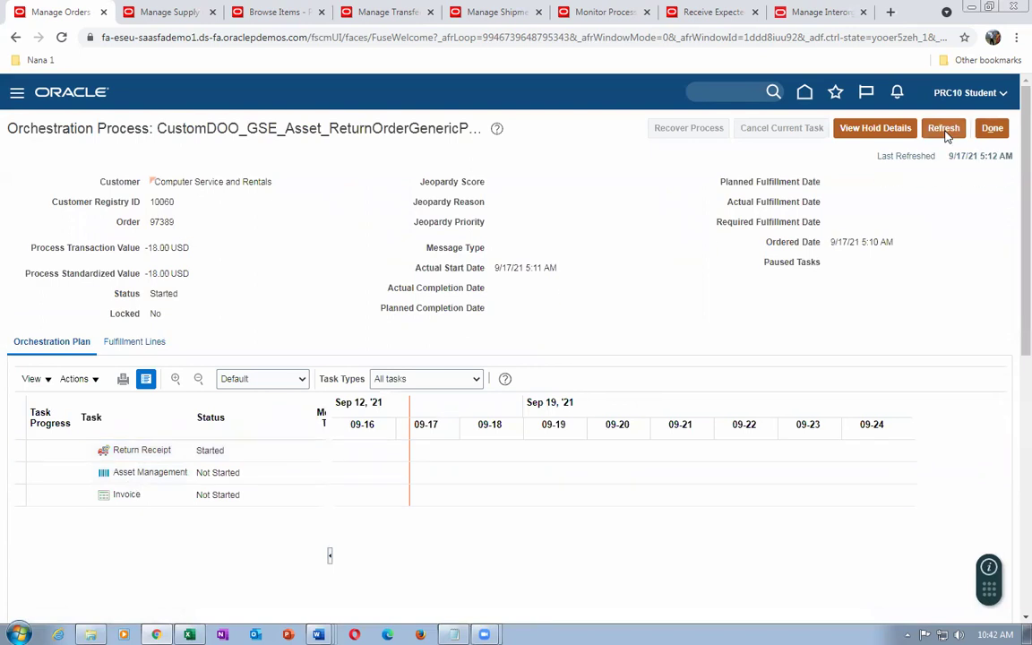
pyautogui.click(946, 132)
pyautogui.click(946, 133)
pyautogui.click(946, 132)
pyautogui.click(943, 128)
pyautogui.click(951, 130)
pyautogui.click(951, 131)
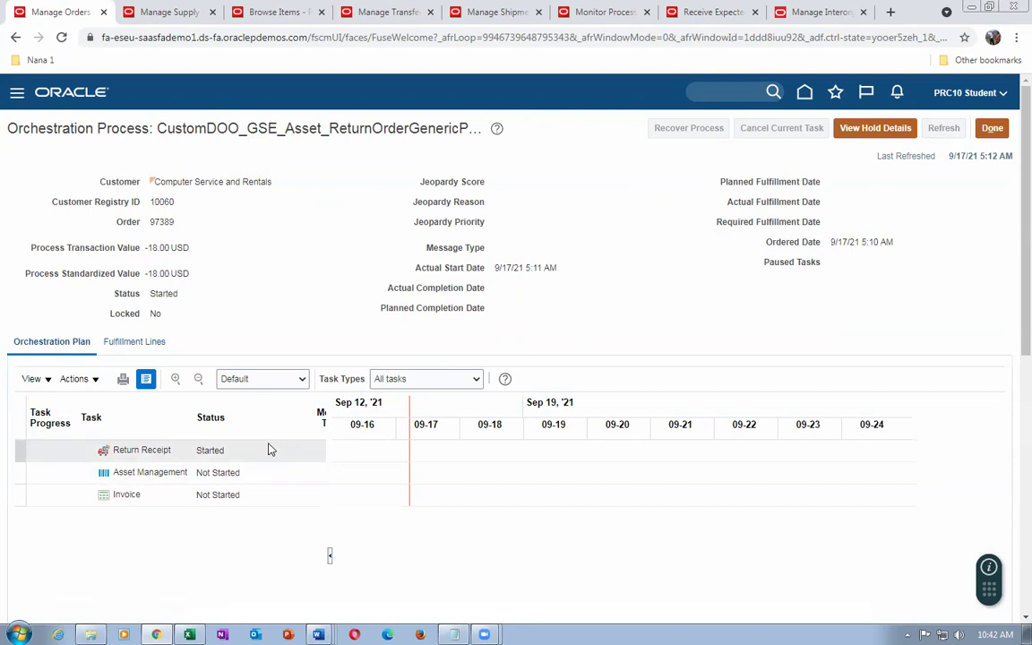
pyautogui.click(942, 129)
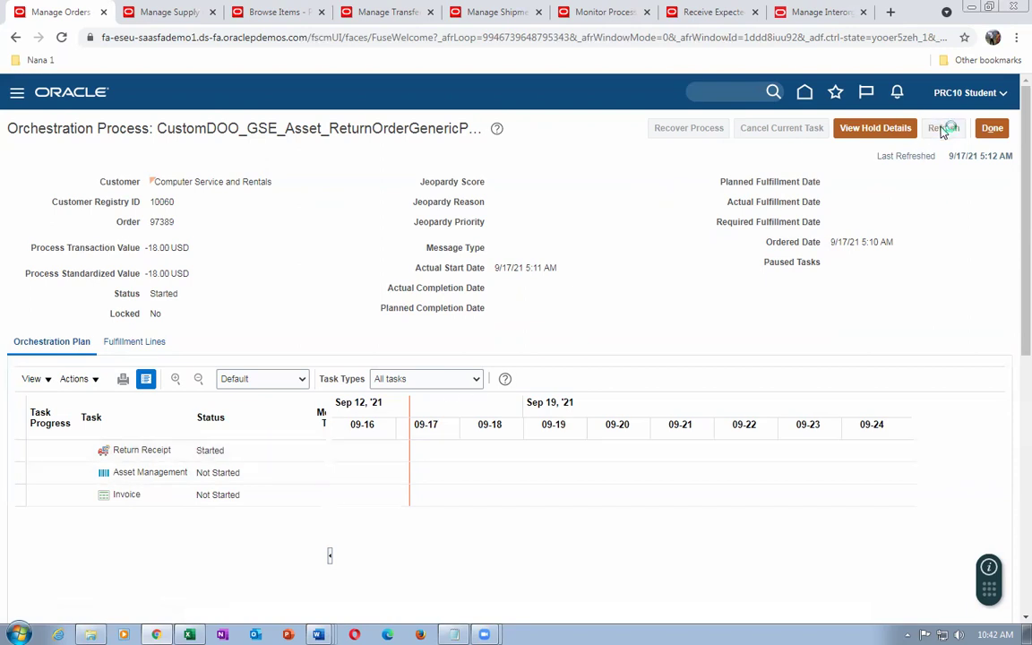
pyautogui.click(943, 131)
pyautogui.click(943, 132)
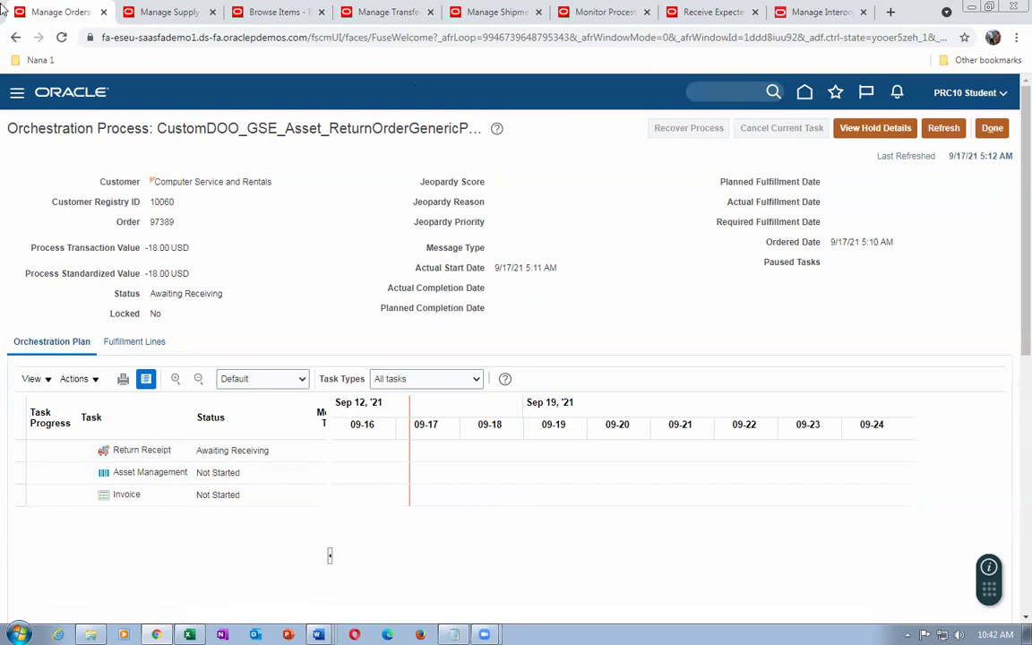
pyautogui.click(234, 11)
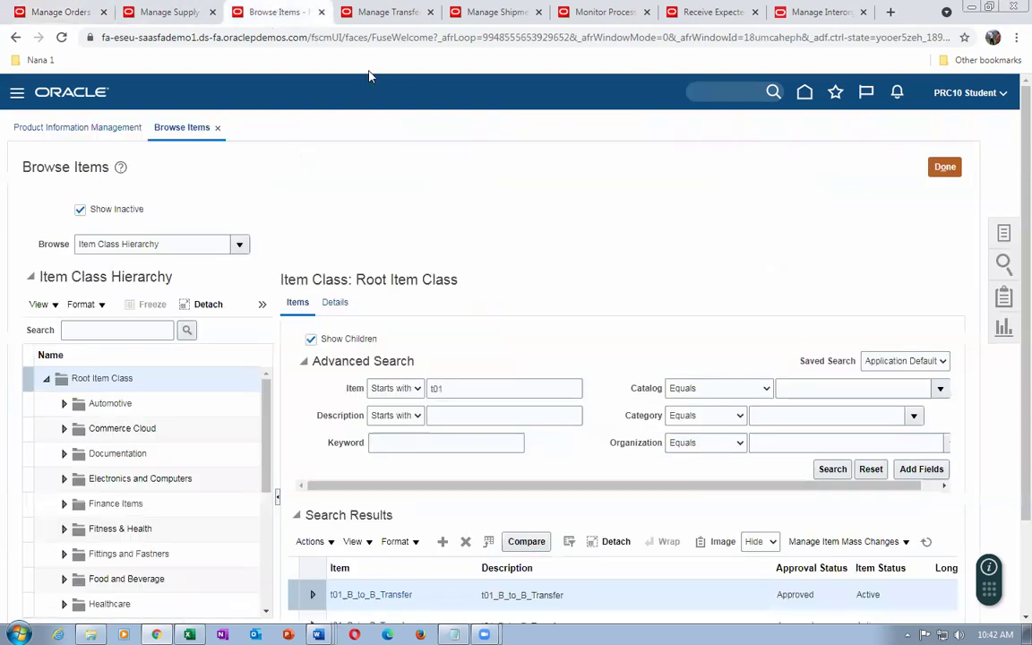
# Go to the inventory Receipts tasks and open Receive Expected Shipments
pyautogui.click(945, 167)
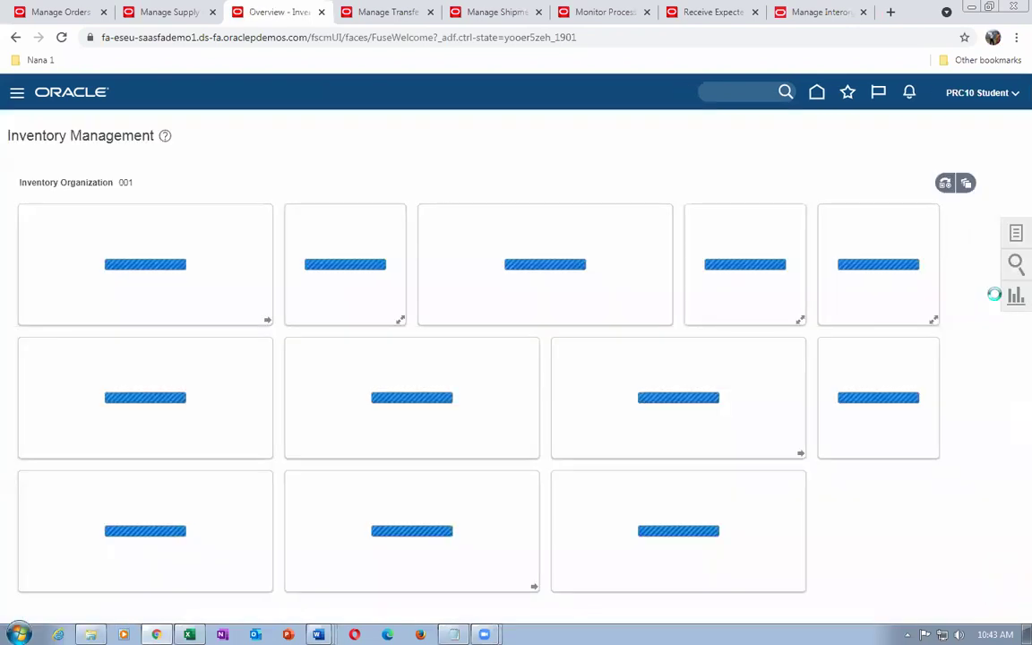
pyautogui.click(1015, 235)
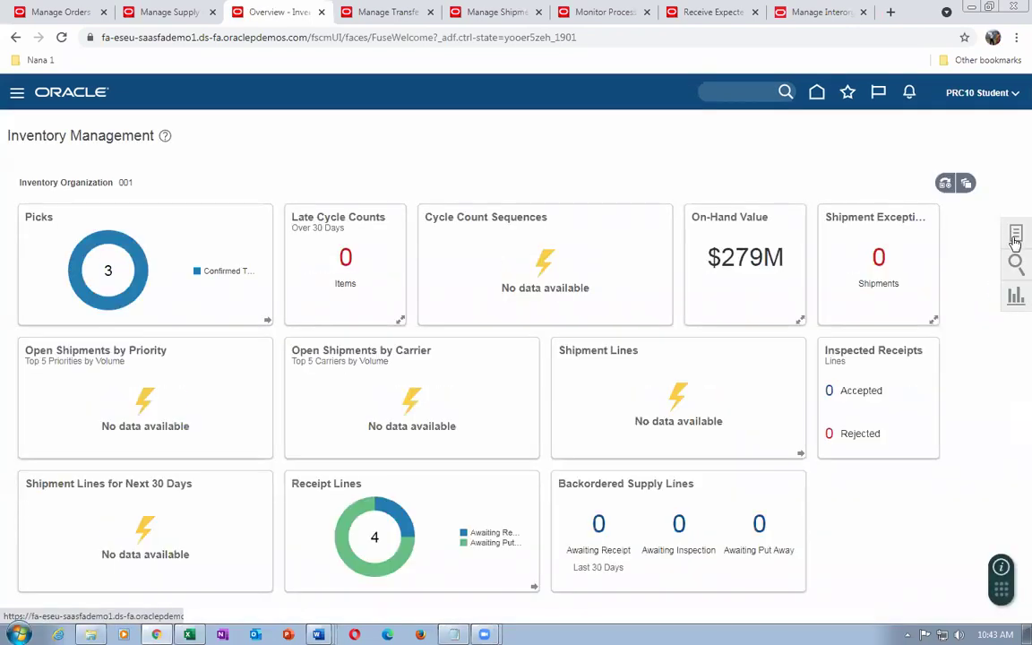
pyautogui.click(948, 126)
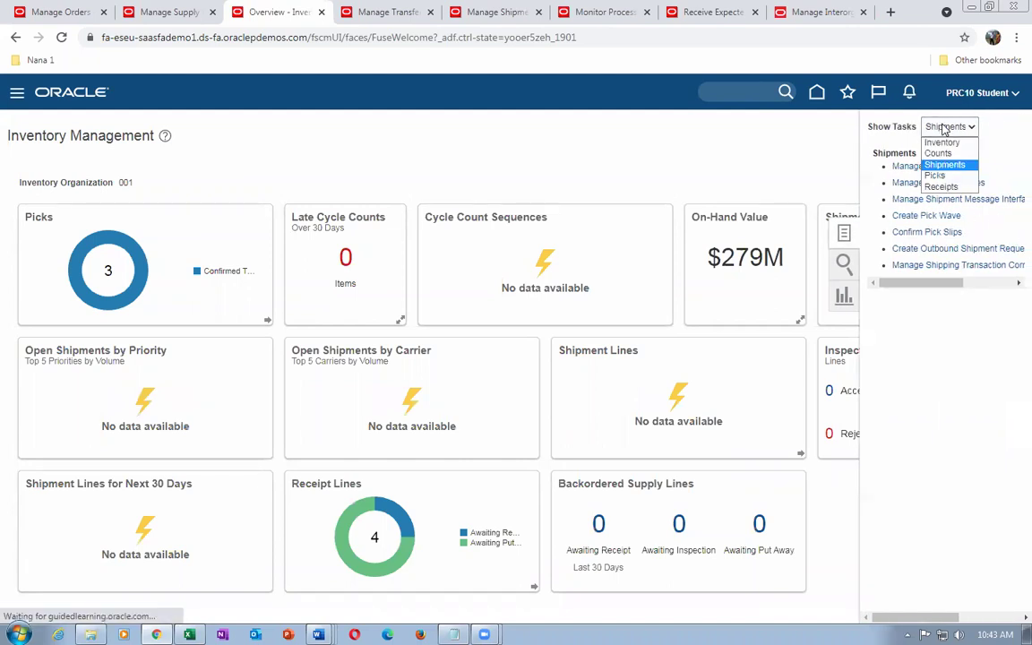
pyautogui.click(941, 186)
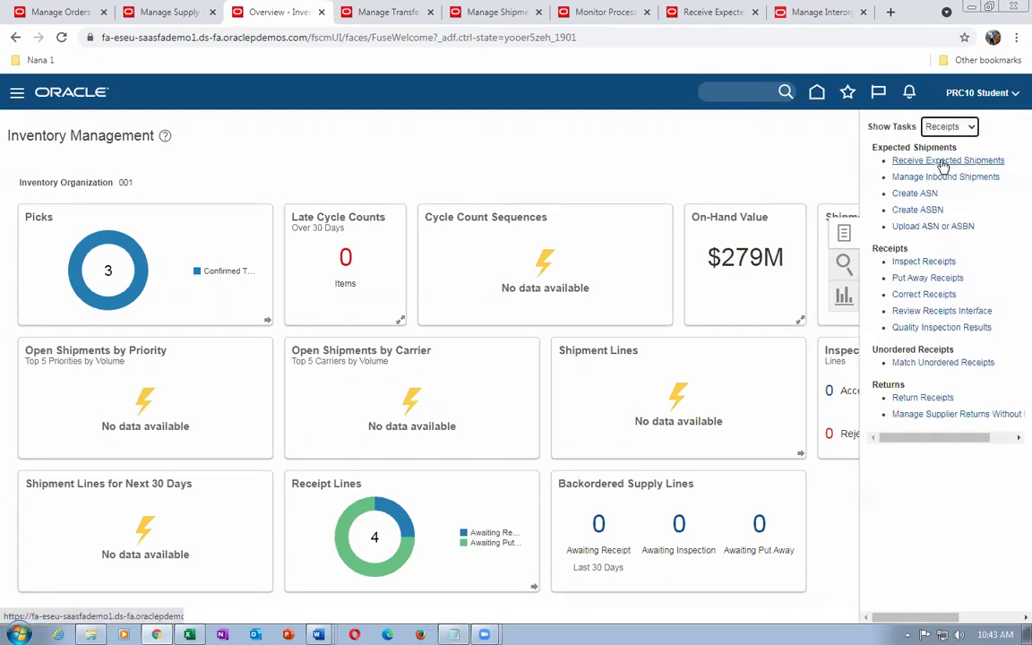
pyautogui.click(941, 161)
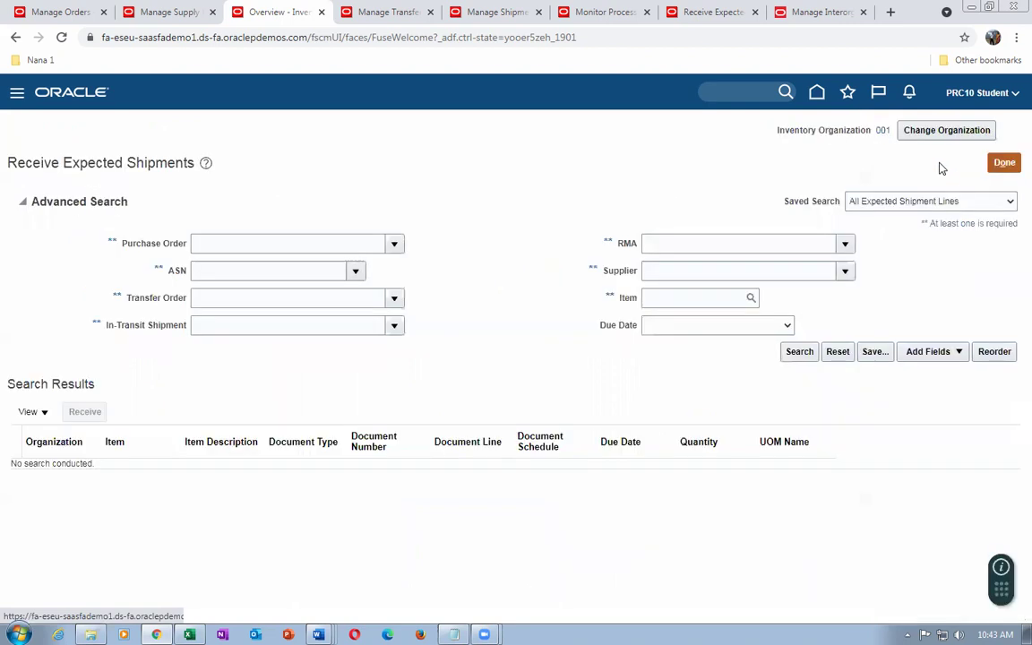
# Search expected shipments for RMA 97389 and start receiving its 2 Ea line
pyautogui.click(717, 240)
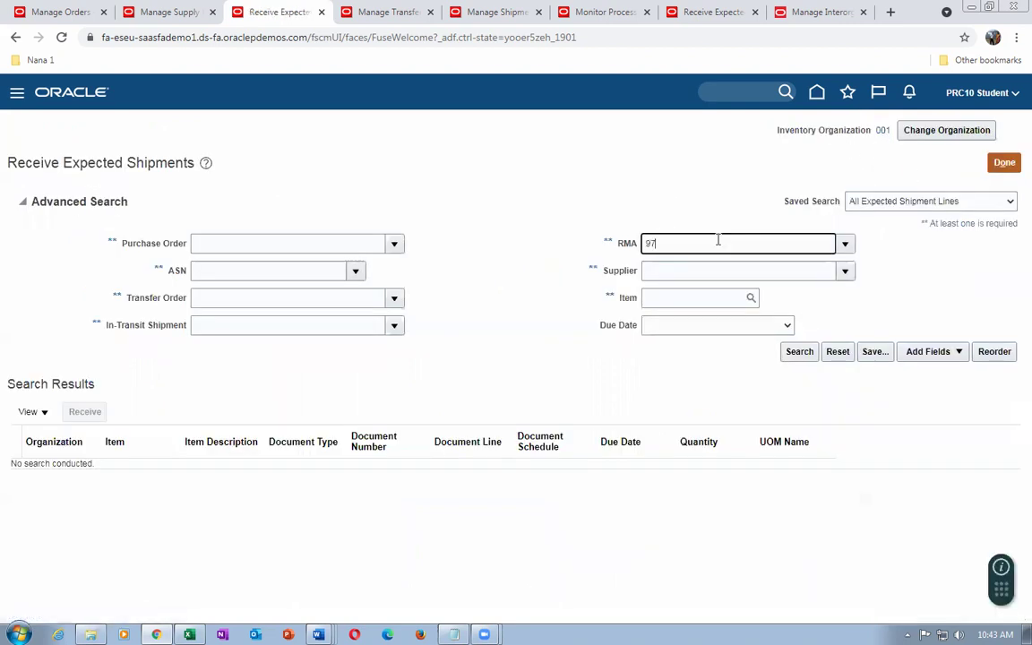
pyautogui.press('Tab')
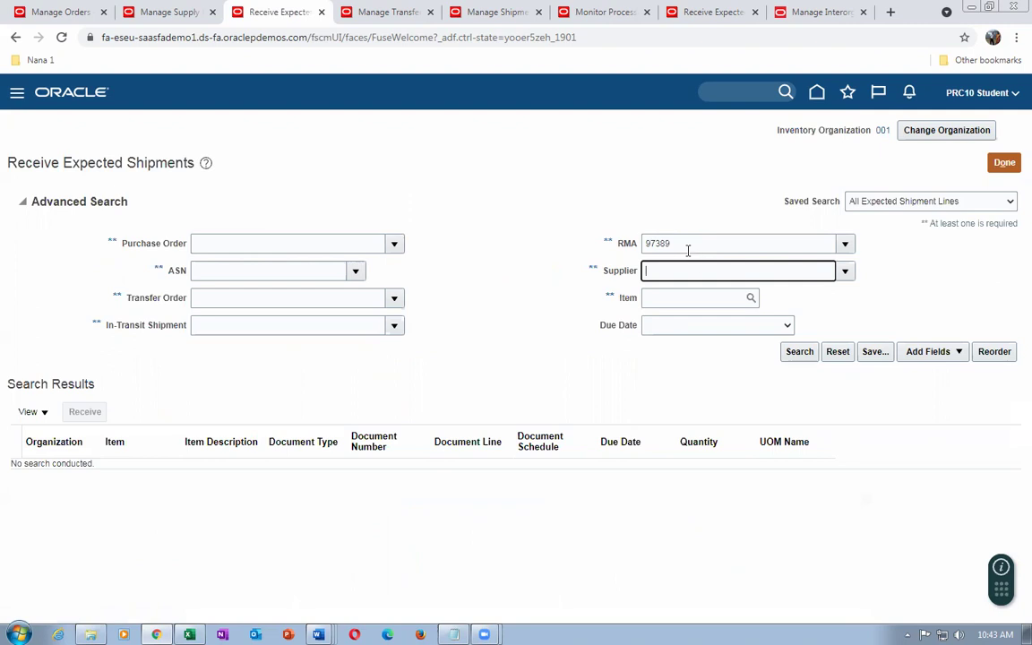
pyautogui.click(800, 352)
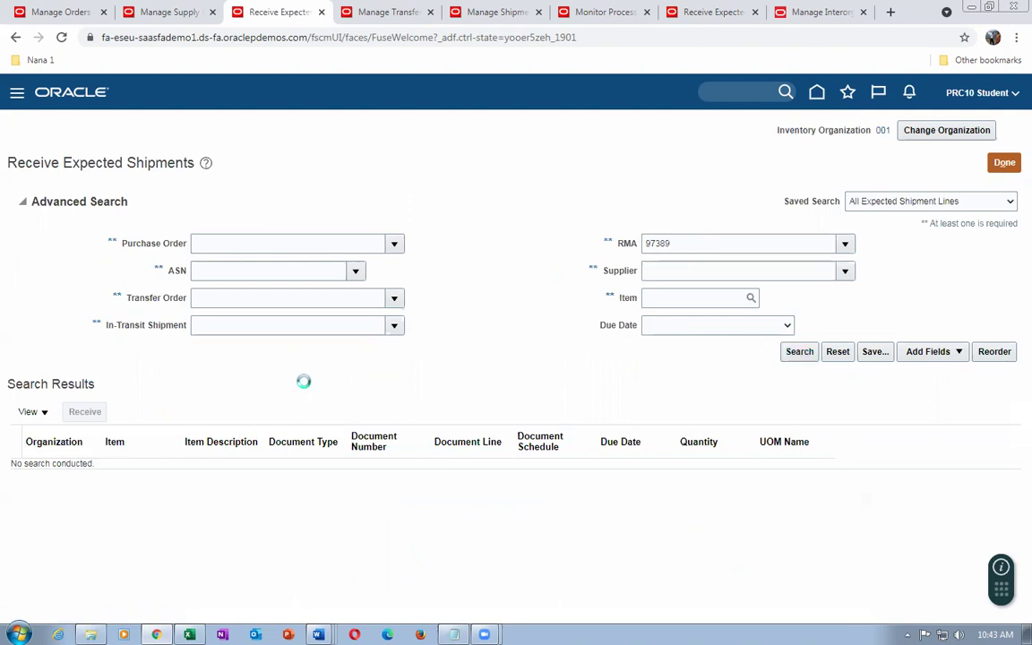
pyautogui.click(17, 326)
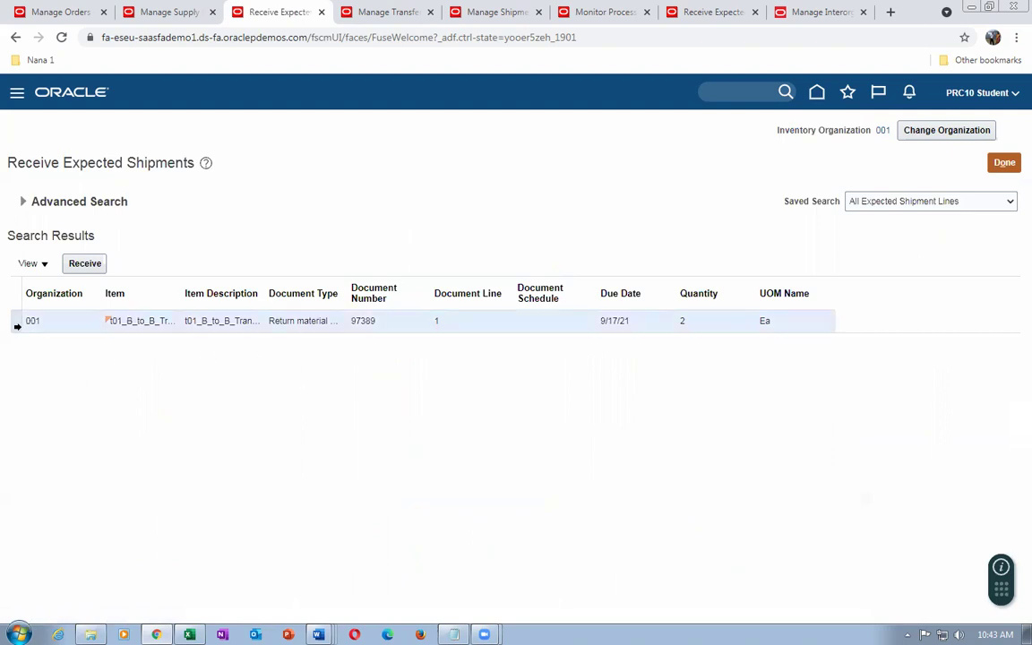
pyautogui.click(88, 266)
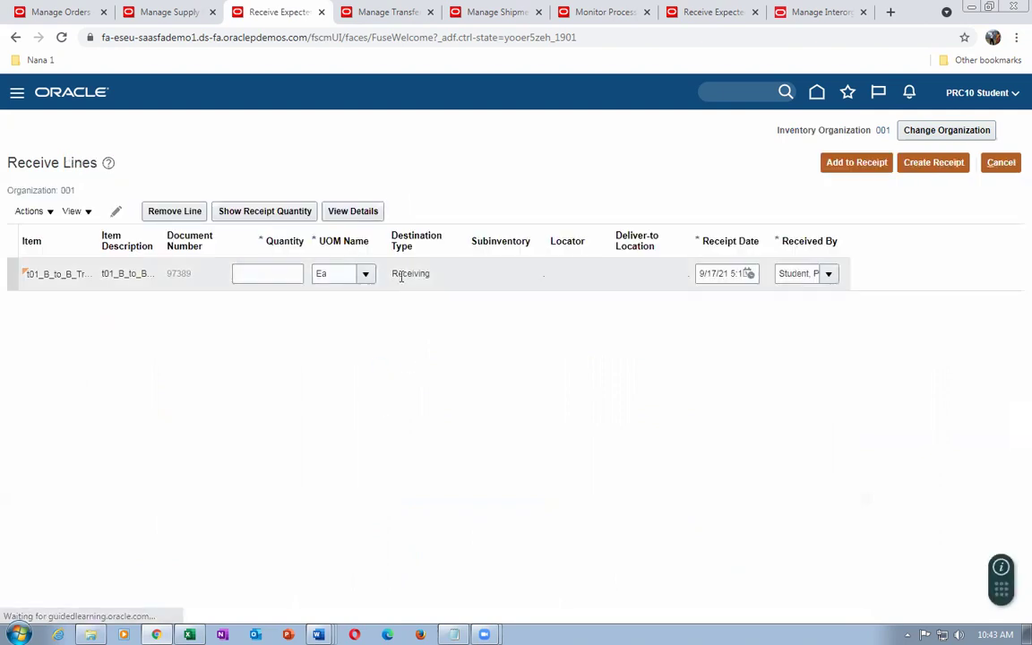
# Enter a receive quantity of 2 on the RMA 97389 line and create the receipt
pyautogui.moveTo(401, 274); pyautogui.dragTo(414, 274)
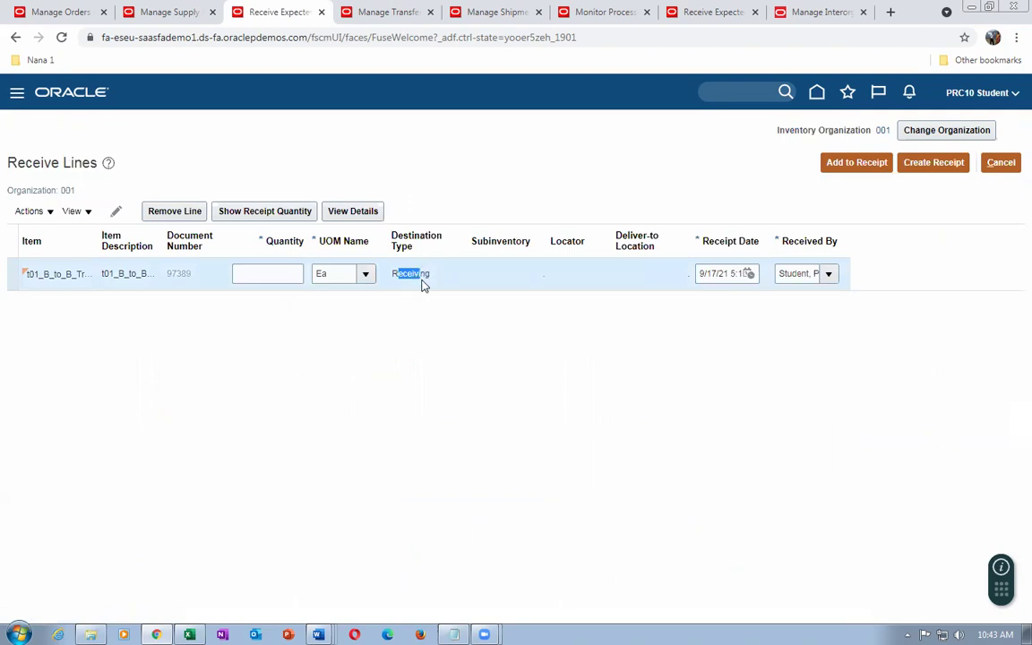
pyautogui.click(265, 273)
pyautogui.write('2')
pyautogui.press('Tab')
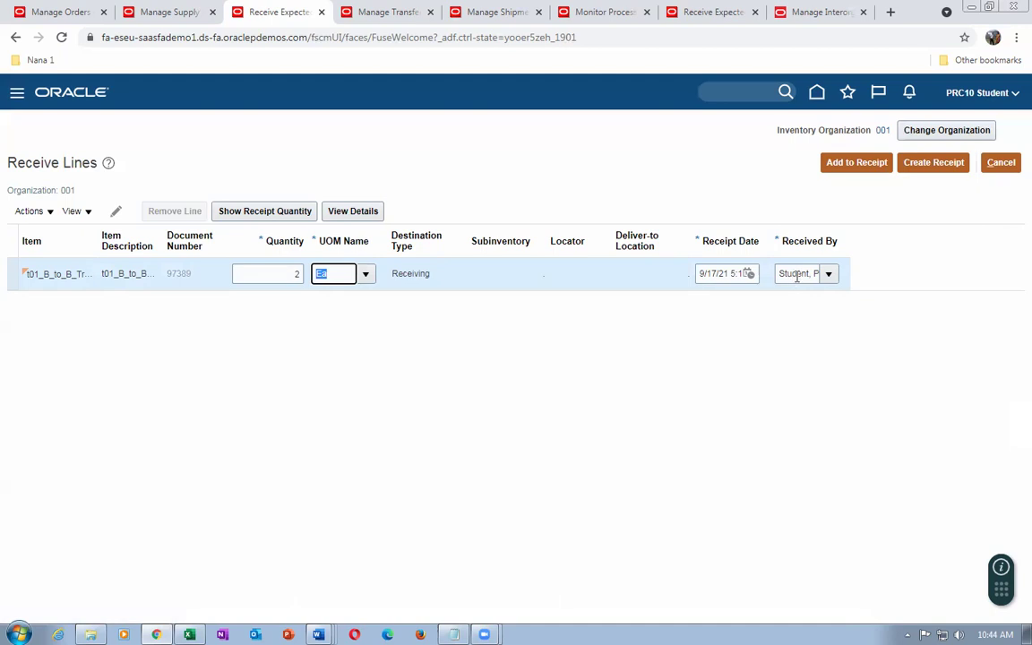
pyautogui.click(797, 276)
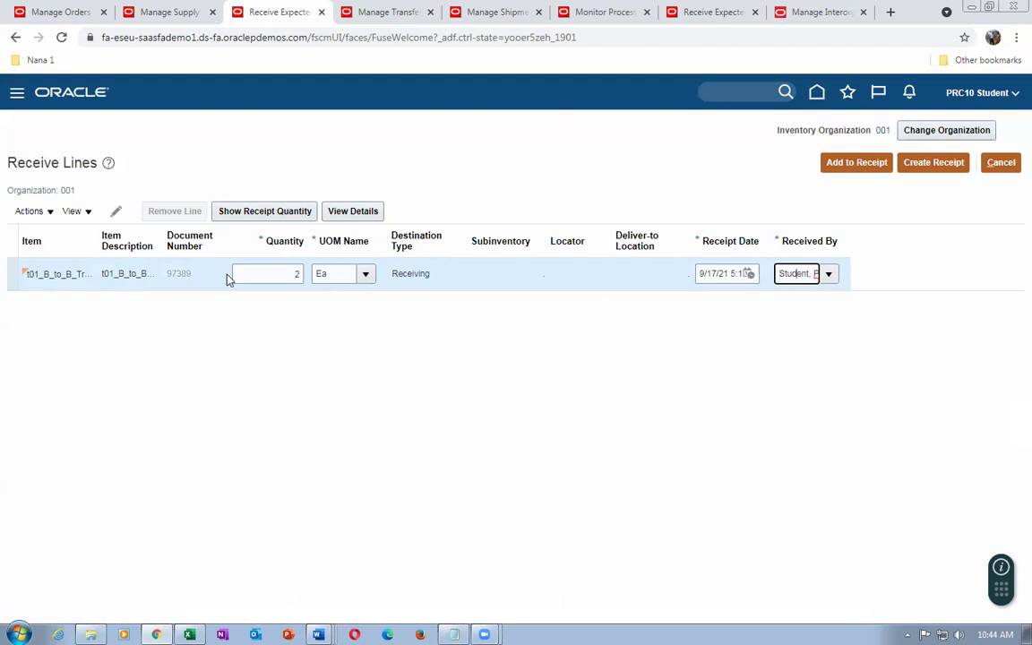
pyautogui.click(946, 166)
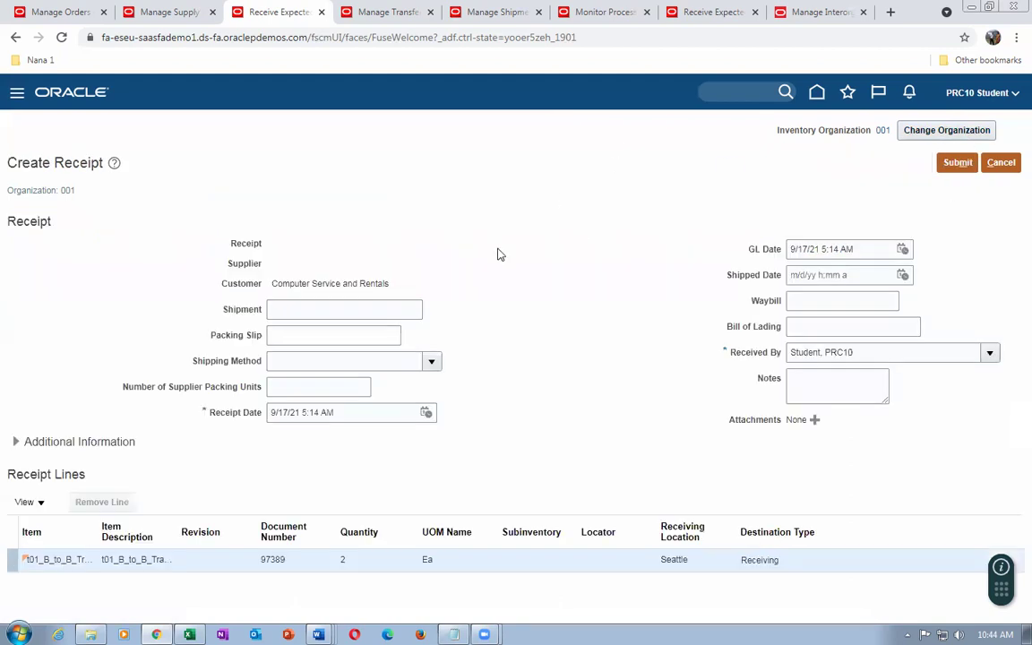
# Submit the RMA 97389 receipt, acknowledge the confirmation, and return to the Manage Orders tab
pyautogui.click(958, 164)
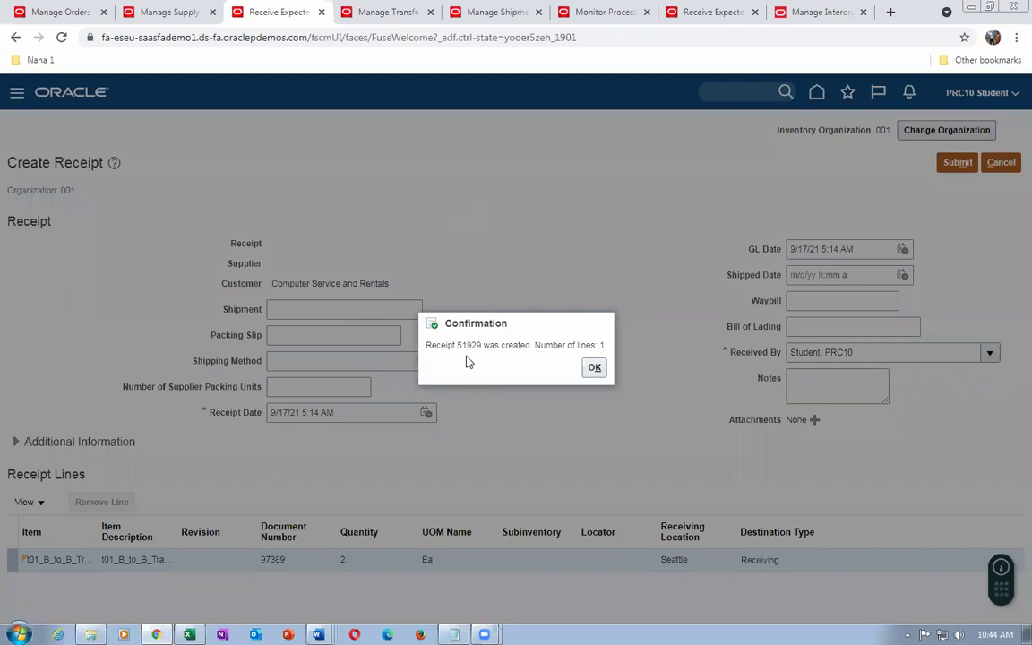
pyautogui.doubleClick(459, 345)
pyautogui.click(593, 373)
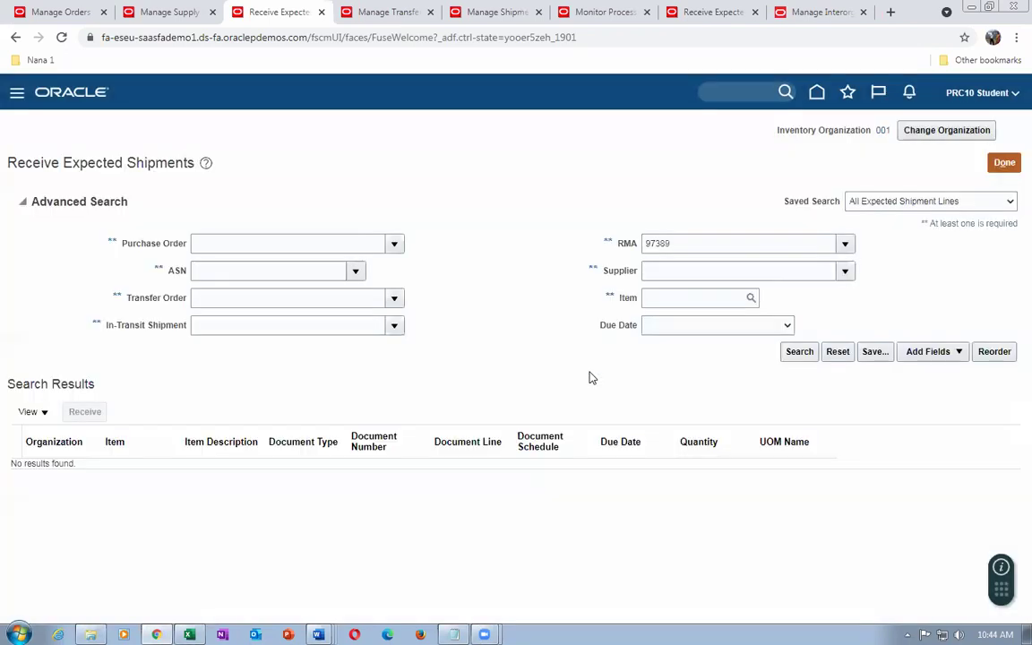
pyautogui.click(34, 18)
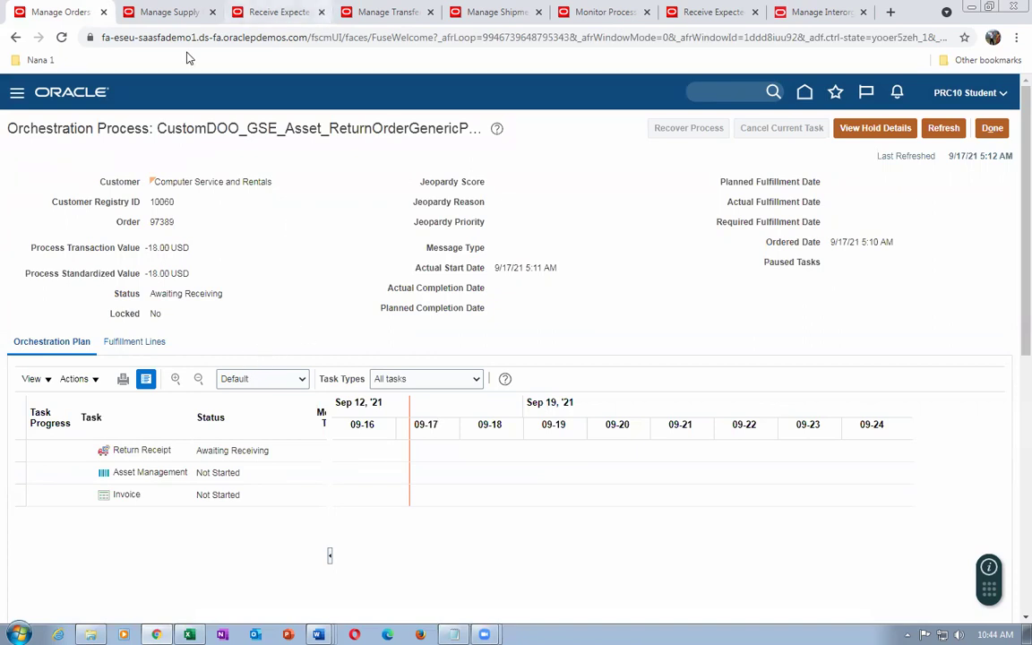
# Schedule a new 'Send Receipt Confirmation' process from Monitor Processes and reach its parameters
pyautogui.click(609, 11)
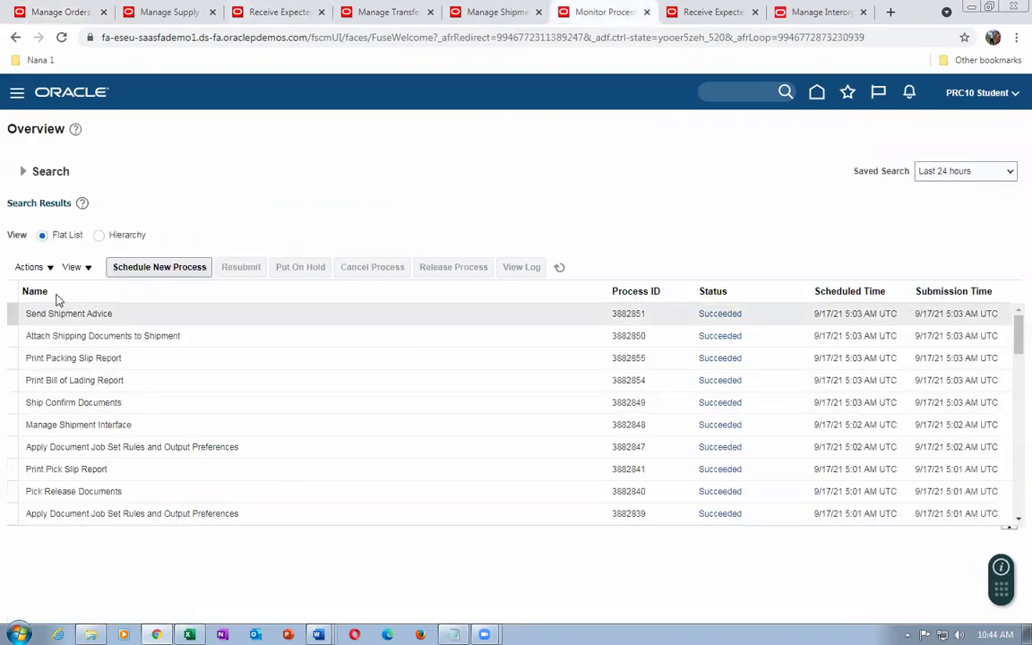
pyautogui.click(134, 267)
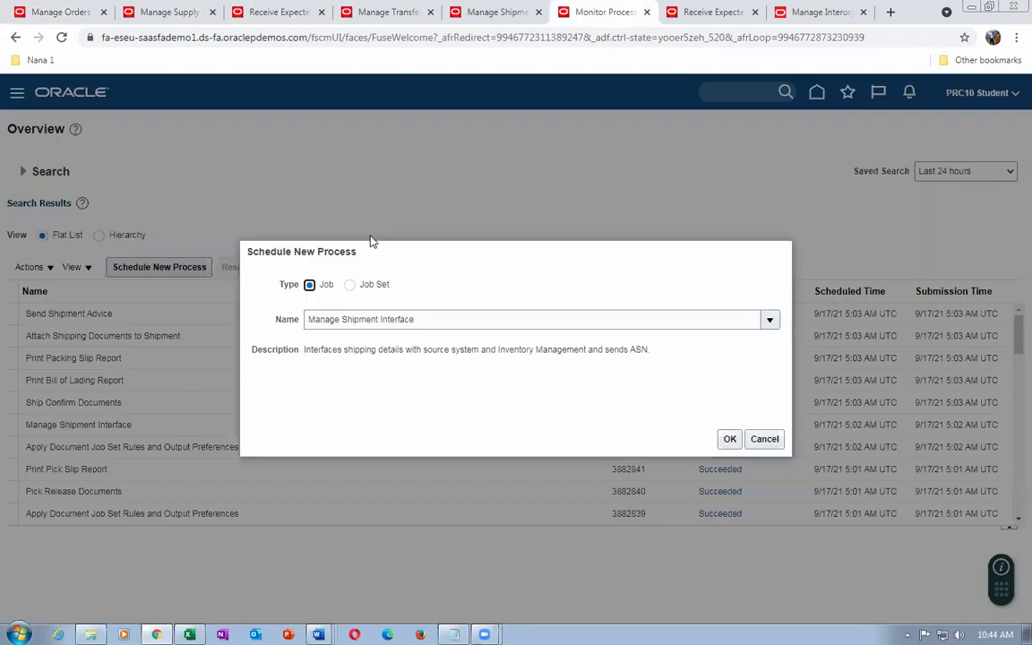
pyautogui.tripleClick(472, 323)
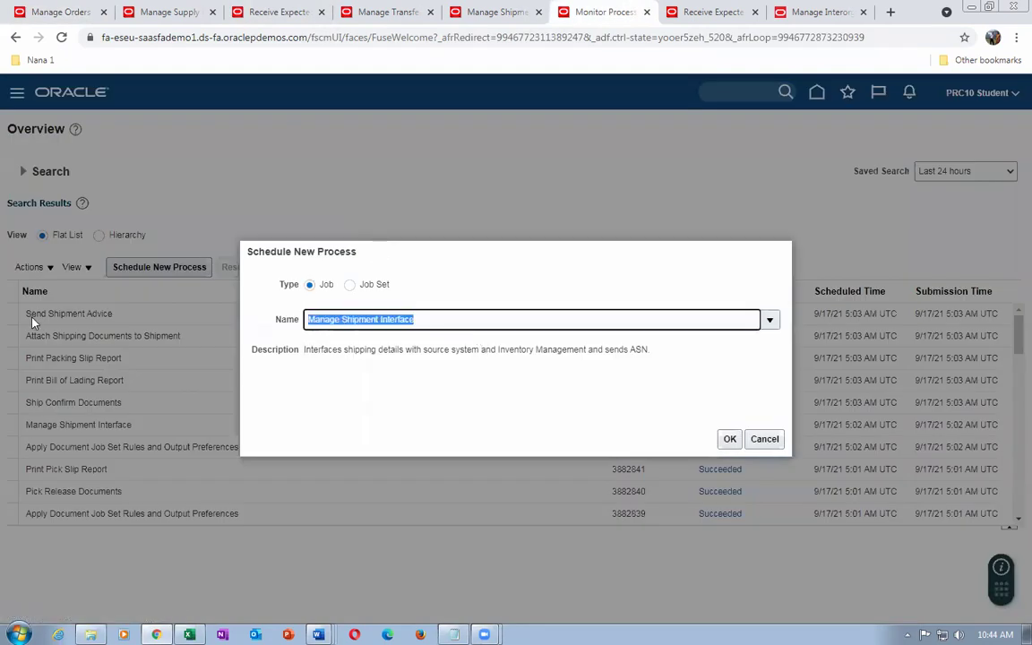
pyautogui.write('send recept')
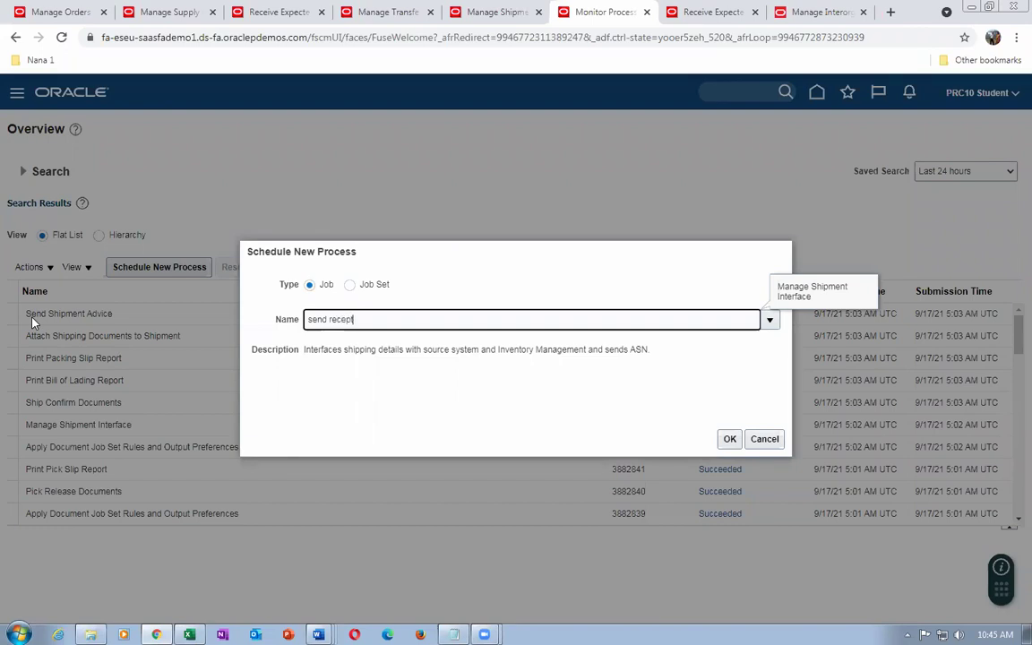
pyautogui.press('BackSpace')
pyautogui.press('BackSpace')
pyautogui.write('ipt')
pyautogui.press('Tab')
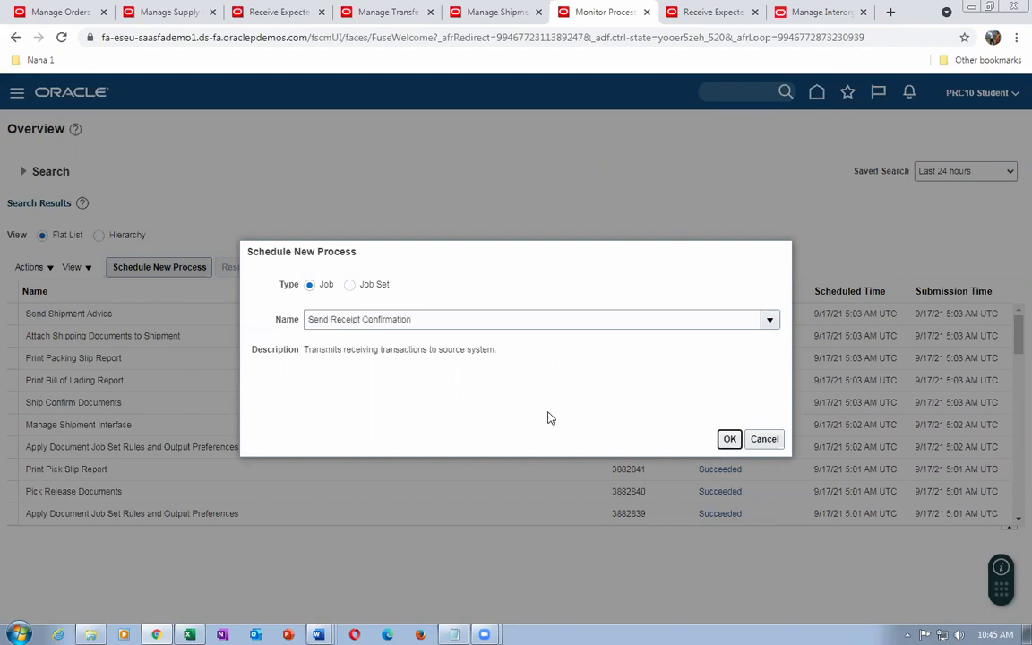
pyautogui.click(730, 439)
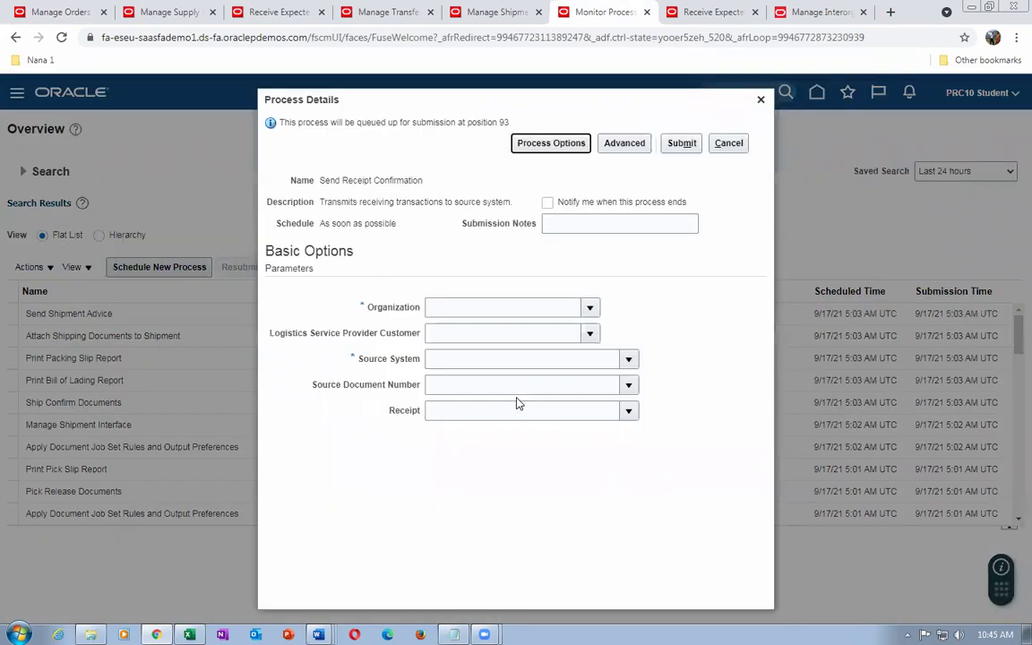
pyautogui.click(468, 305)
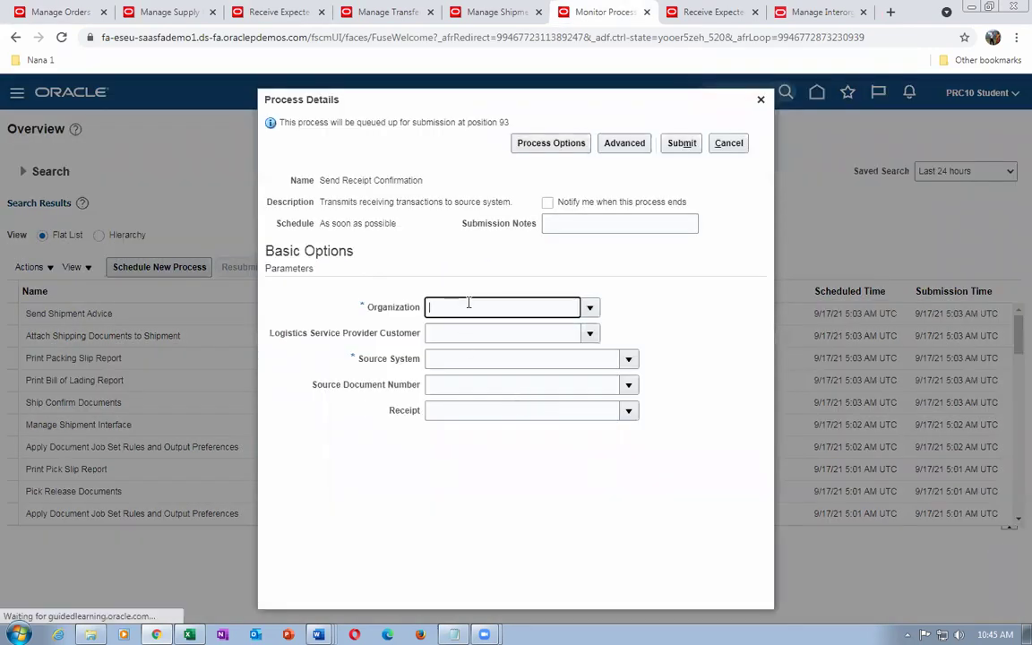
# Submit Send Receipt Confirmation for organization 001, source Oracle Fusion Order Orchestration And Planning, then refresh
pyautogui.write('001')
pyautogui.press('Tab')
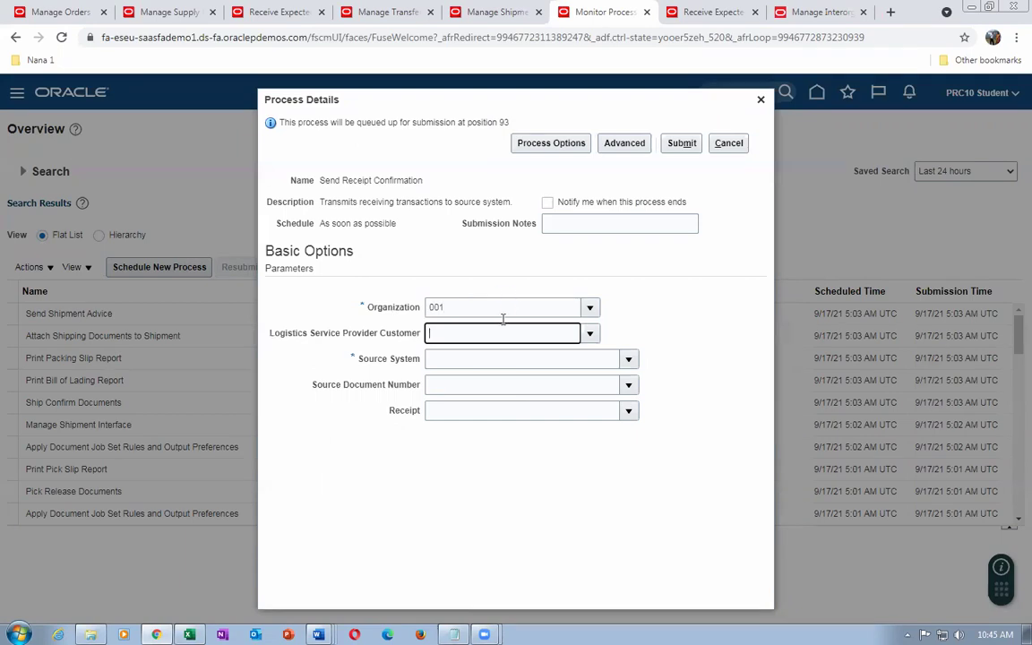
pyautogui.click(628, 359)
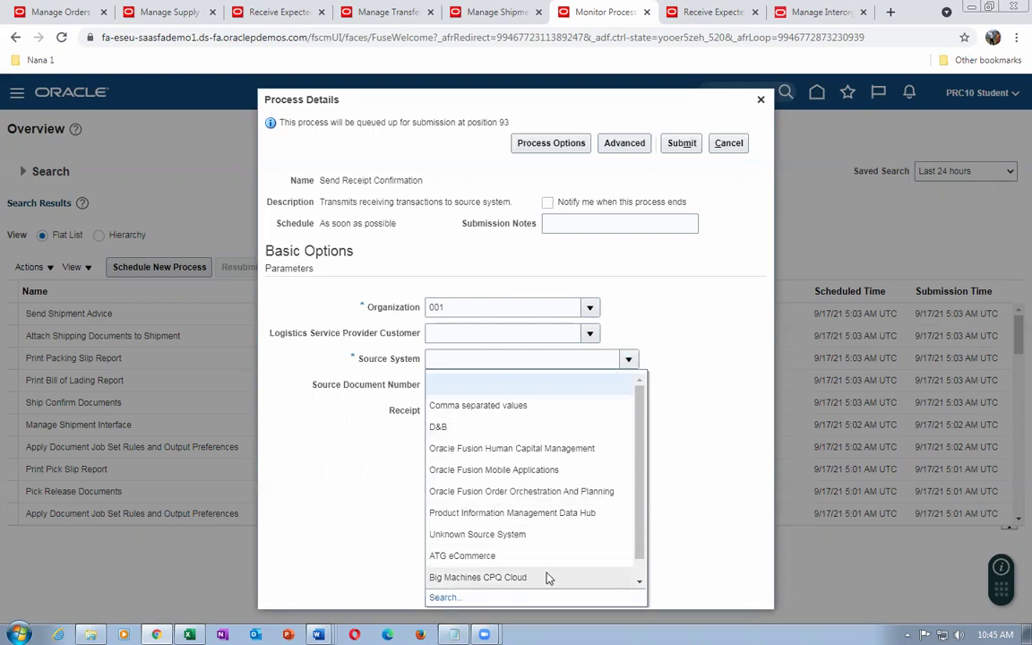
pyautogui.click(521, 493)
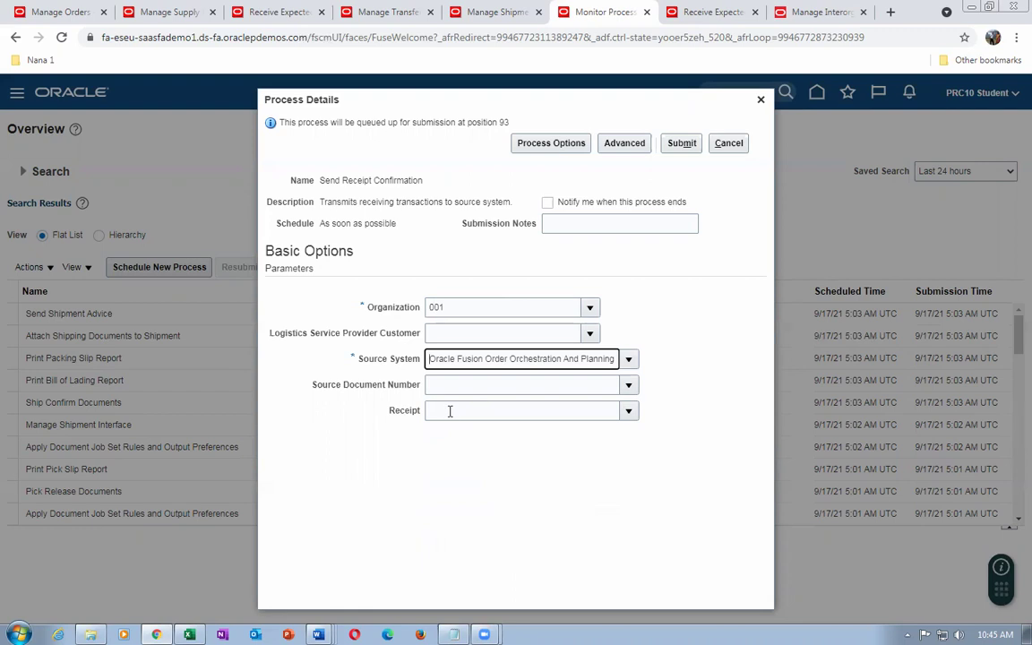
pyautogui.click(679, 144)
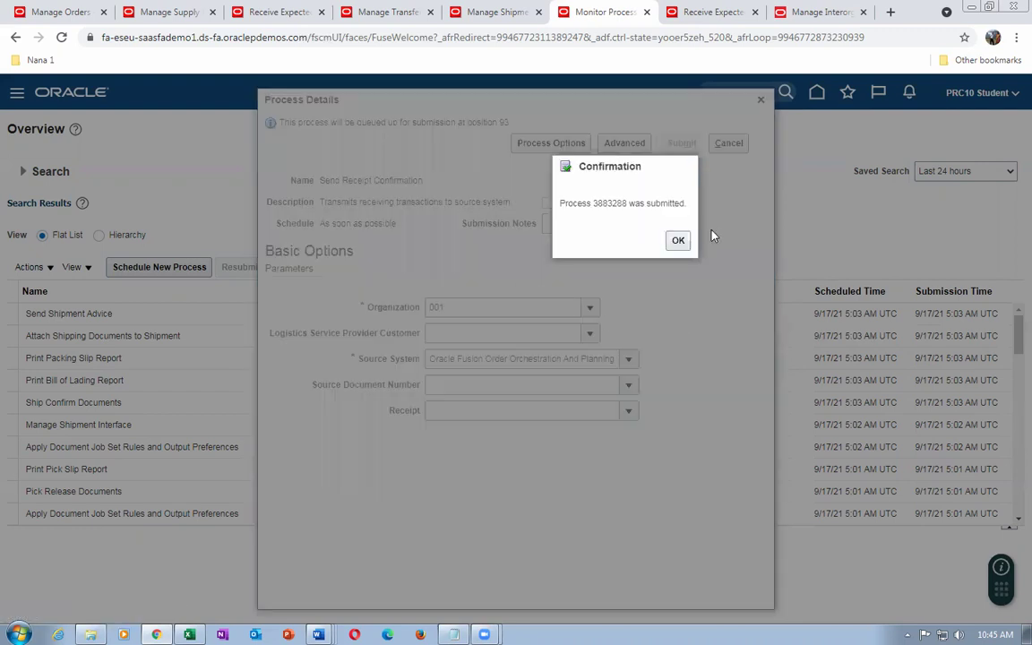
pyautogui.click(678, 240)
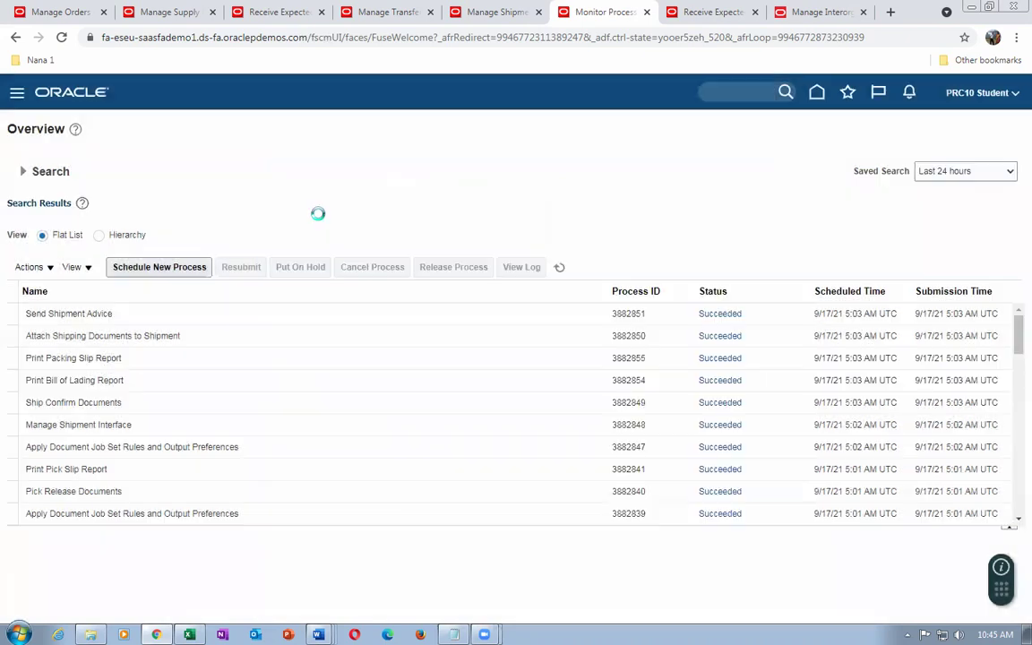
pyautogui.click(561, 270)
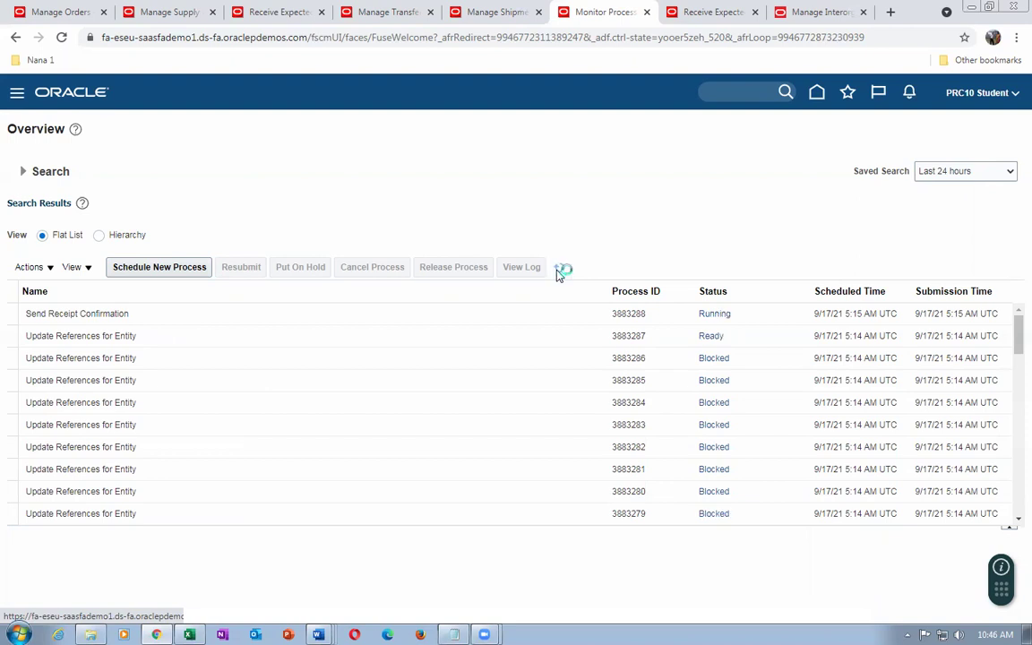
# Refresh return order 97389's orchestration to check whether the receipt has registered
pyautogui.click(50, 14)
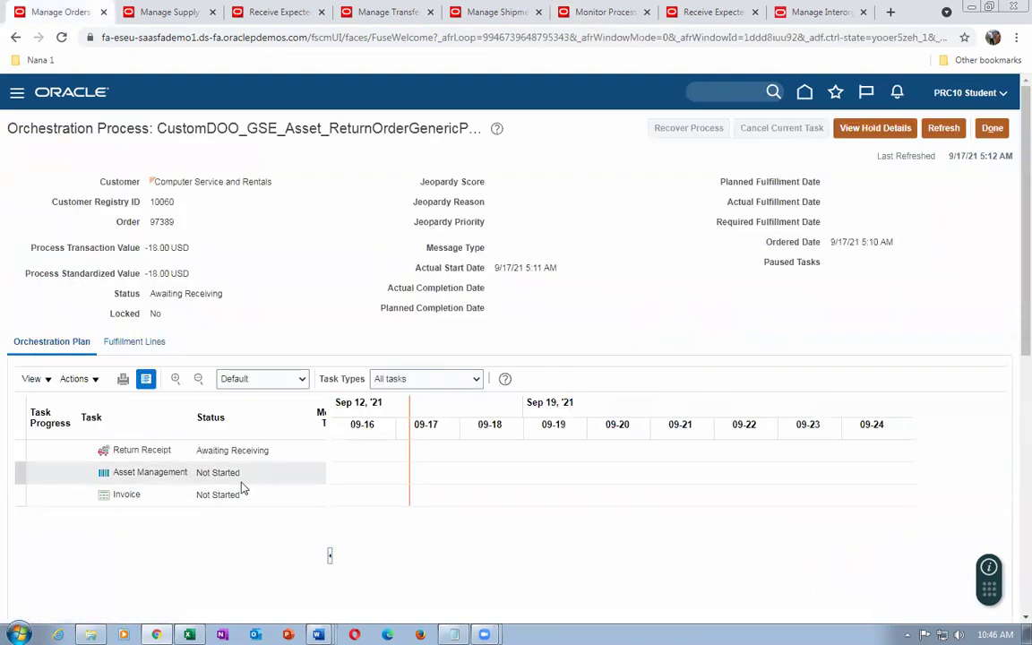
pyautogui.click(952, 128)
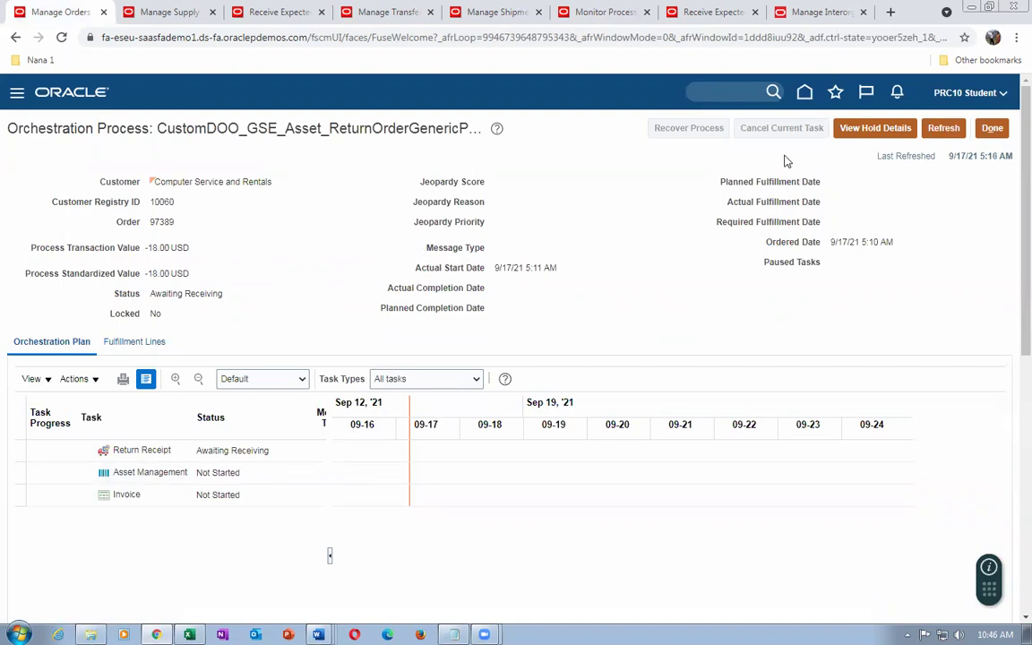
pyautogui.click(942, 129)
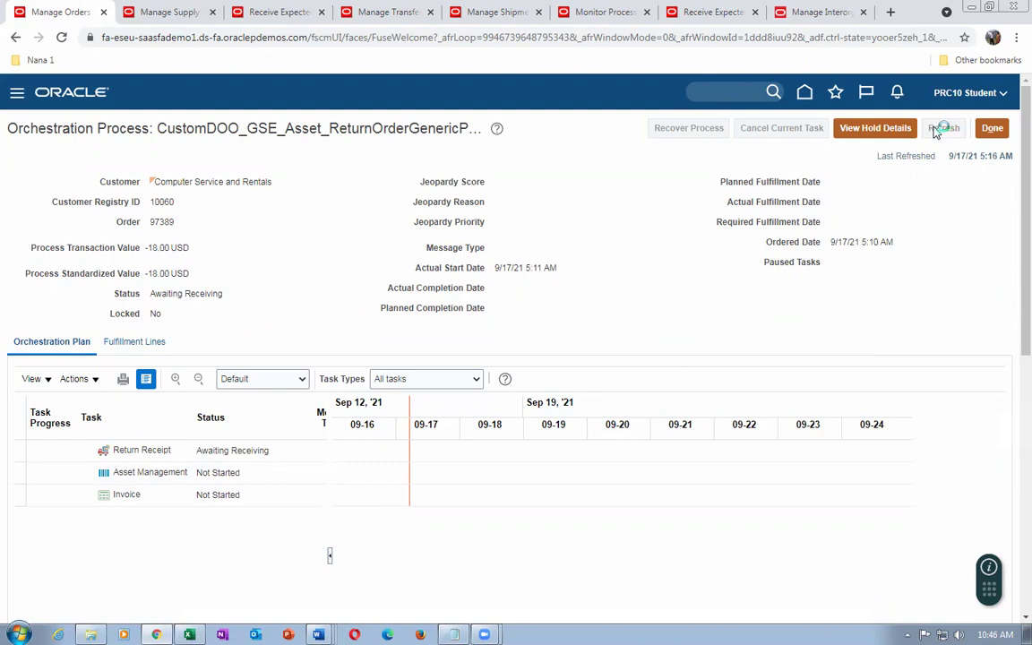
pyautogui.click(936, 134)
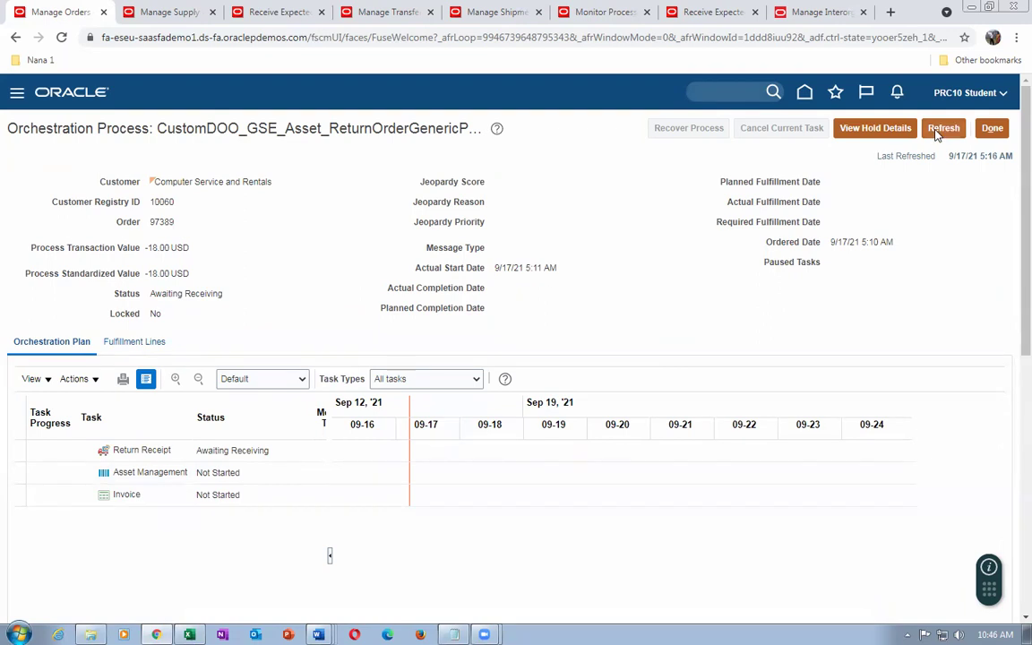
pyautogui.click(936, 134)
pyautogui.click(943, 129)
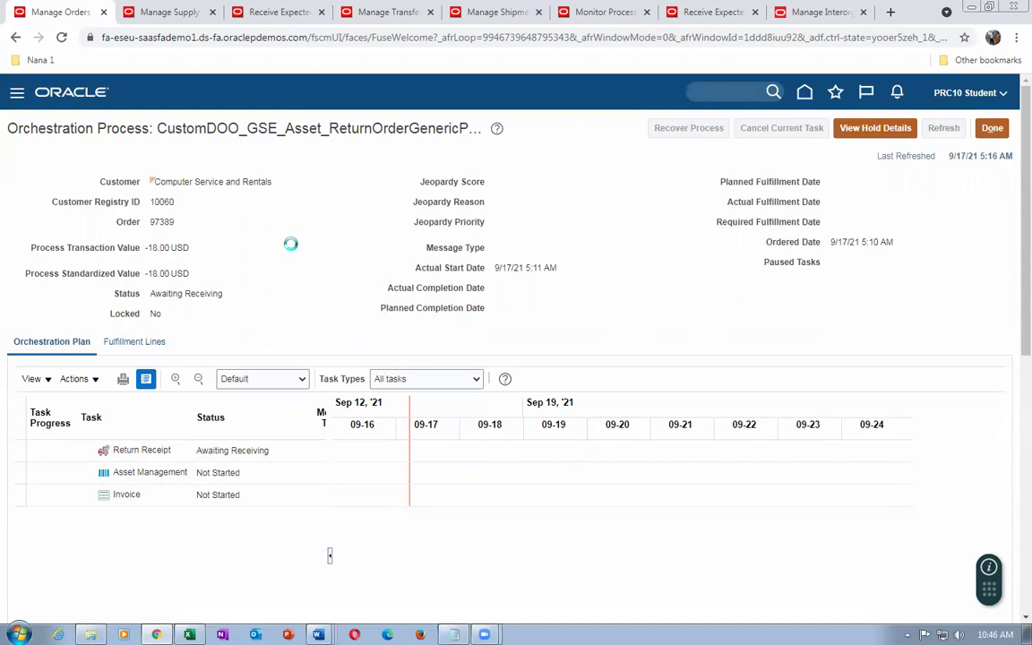
pyautogui.click(940, 130)
pyautogui.click(939, 130)
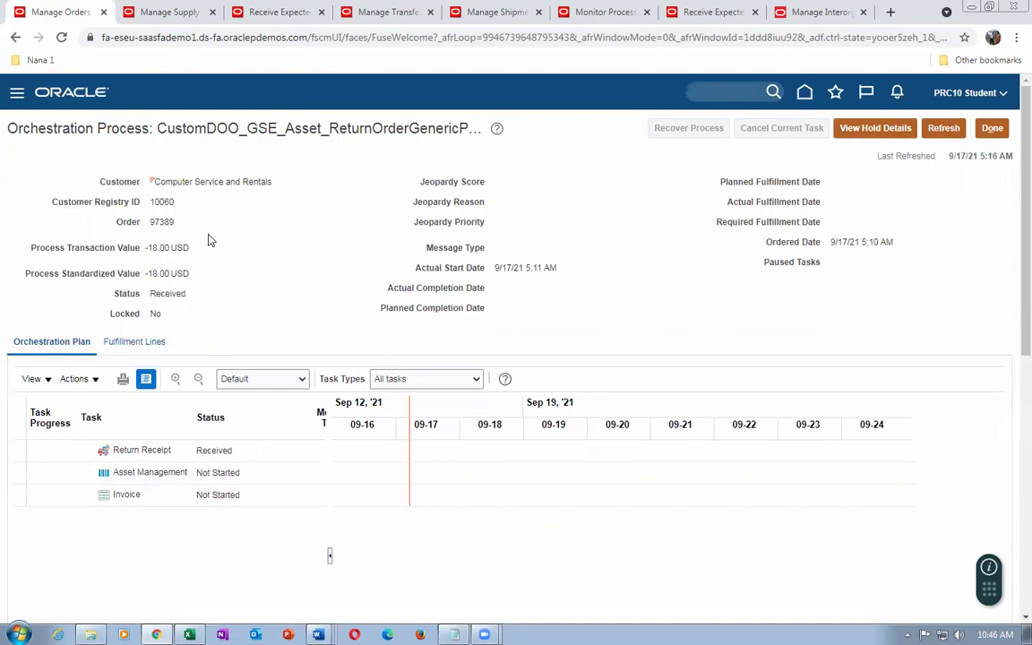
# Keep refreshing until Return Receipt shows Received, then close back to order 97389
pyautogui.click(939, 130)
pyautogui.click(945, 128)
pyautogui.click(939, 130)
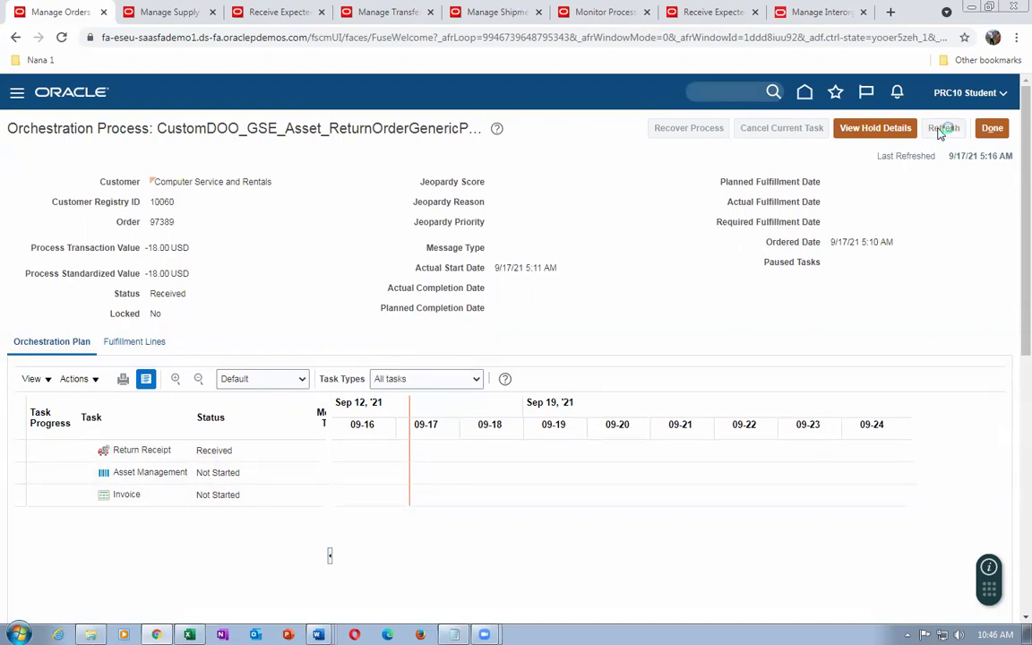
pyautogui.click(940, 132)
pyautogui.click(939, 132)
pyautogui.click(940, 132)
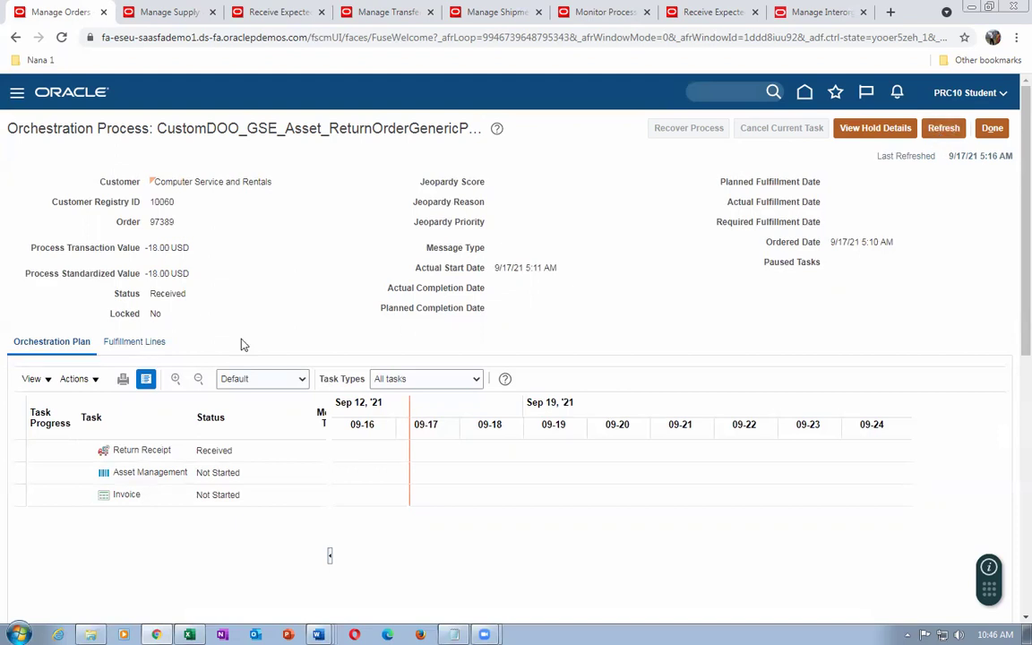
pyautogui.click(990, 130)
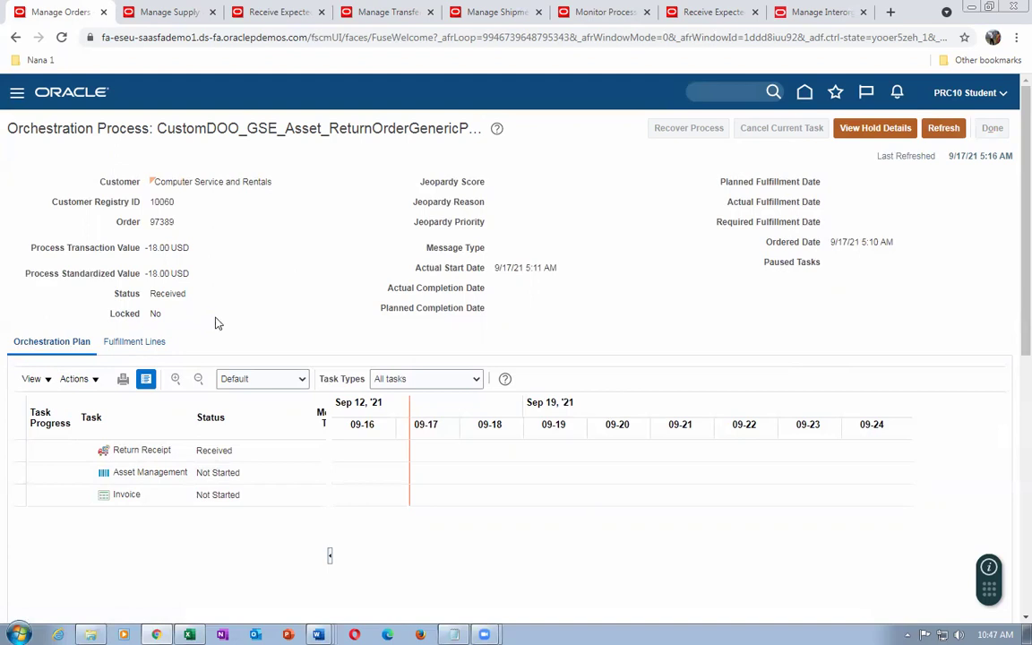
pyautogui.click(992, 132)
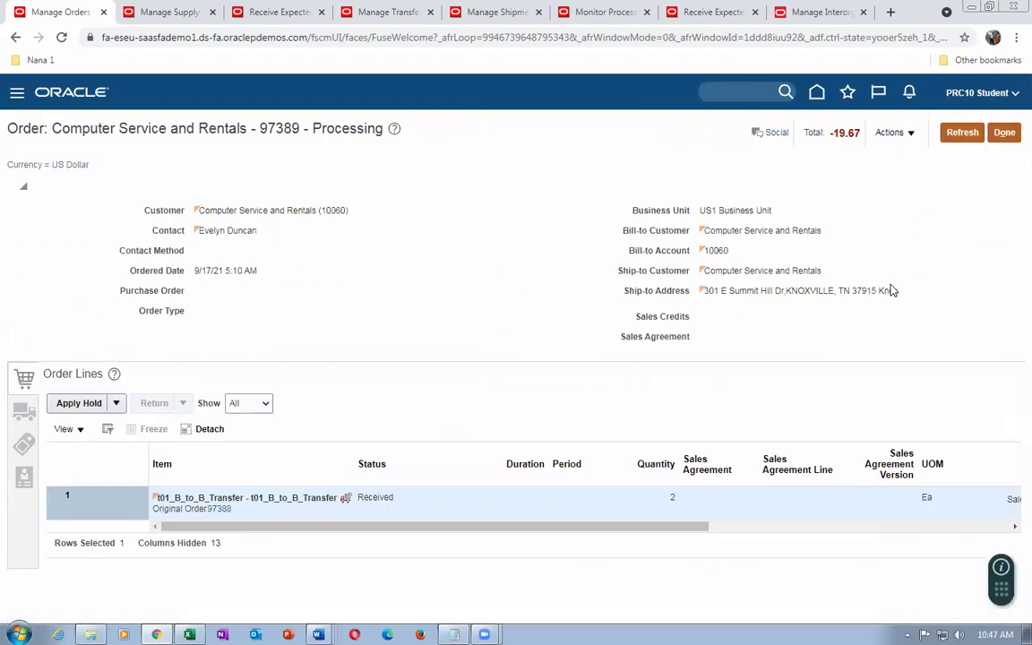
# Close order 97389 and search the Order Management overview for order 97388
pyautogui.click(1003, 134)
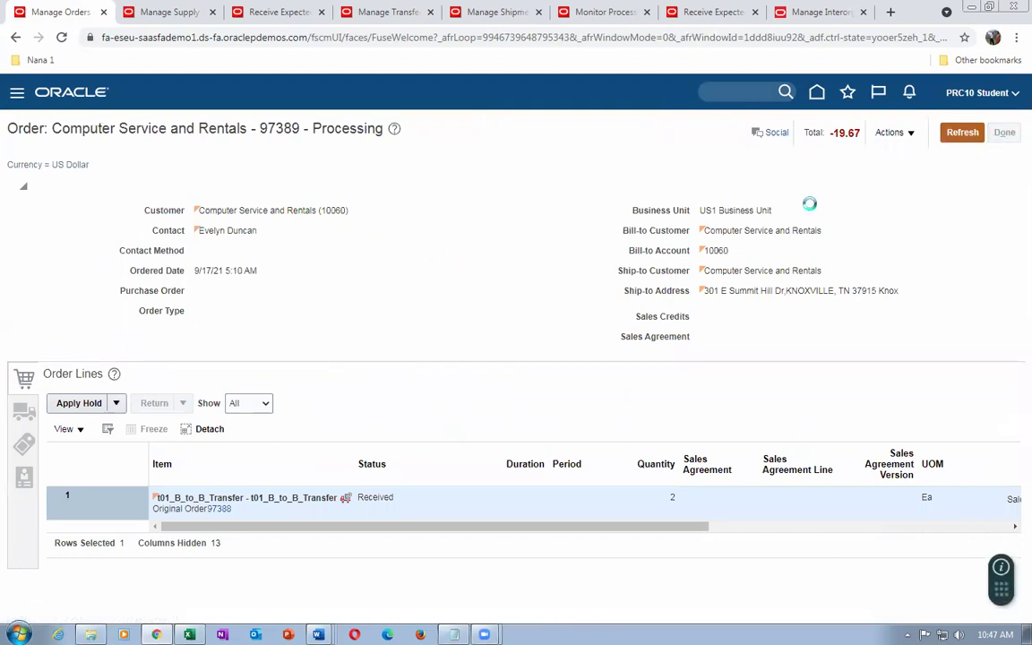
pyautogui.click(775, 135)
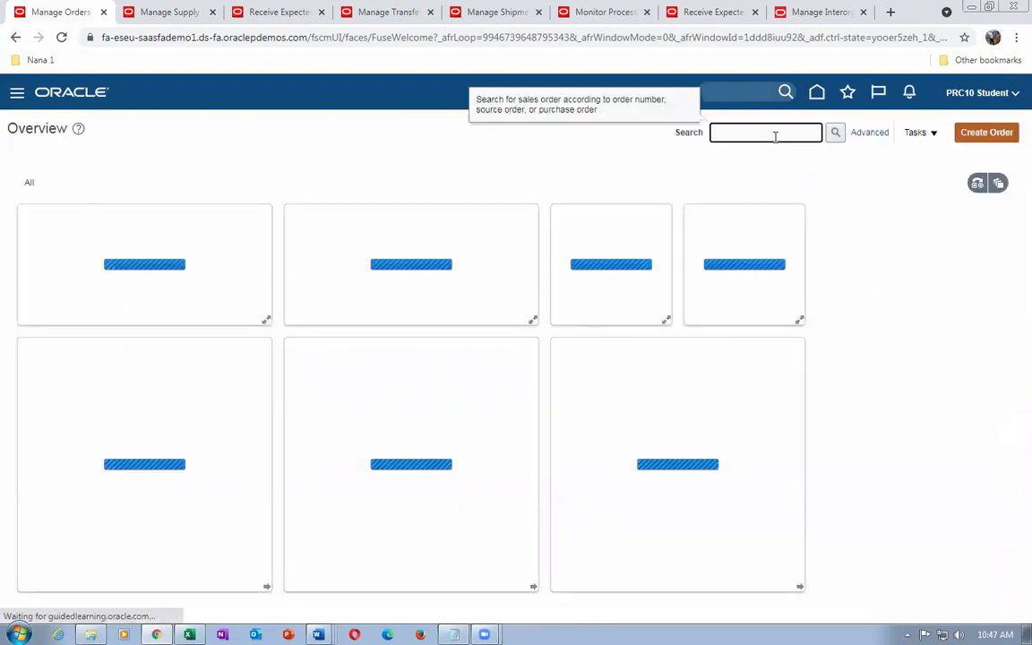
pyautogui.write('97388')
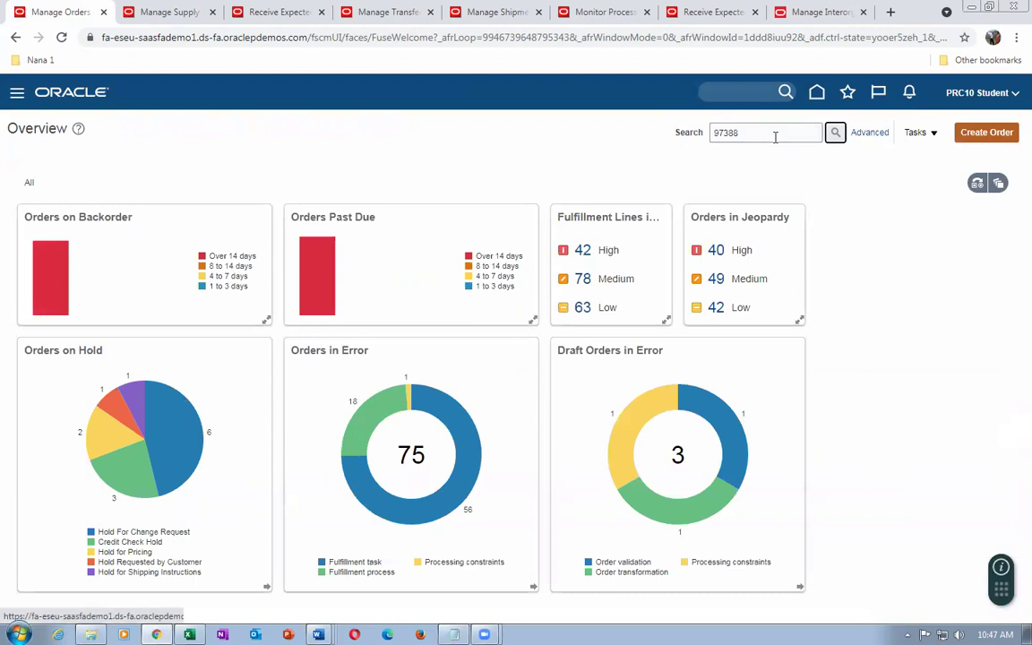
pyautogui.click(835, 132)
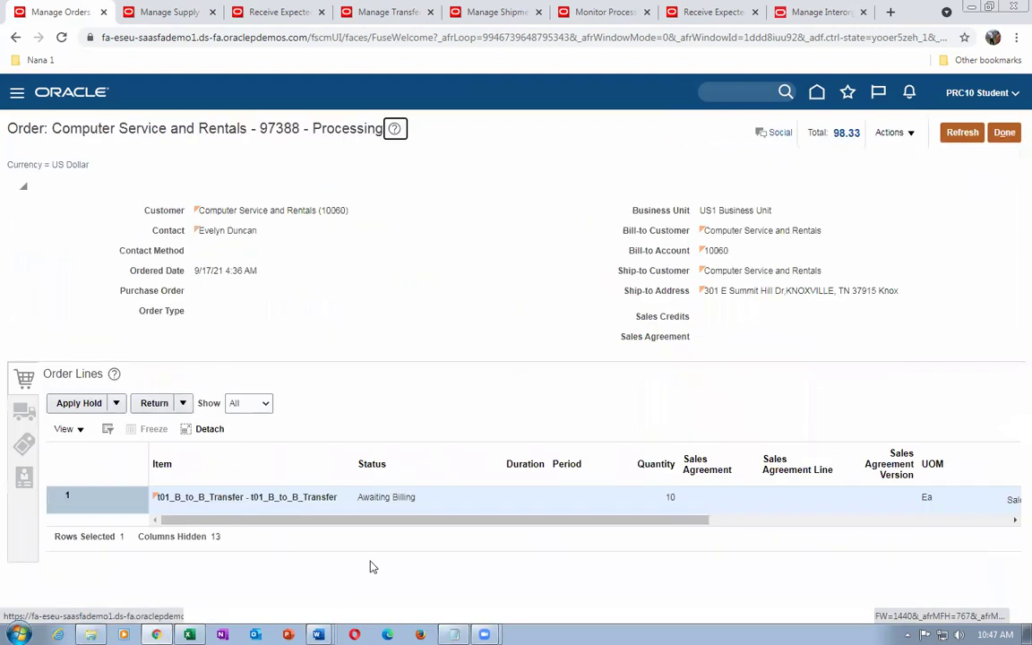
# Switch order 97388 to fulfillment view and open fulfillment line 1-1's orchestration process
pyautogui.click(893, 133)
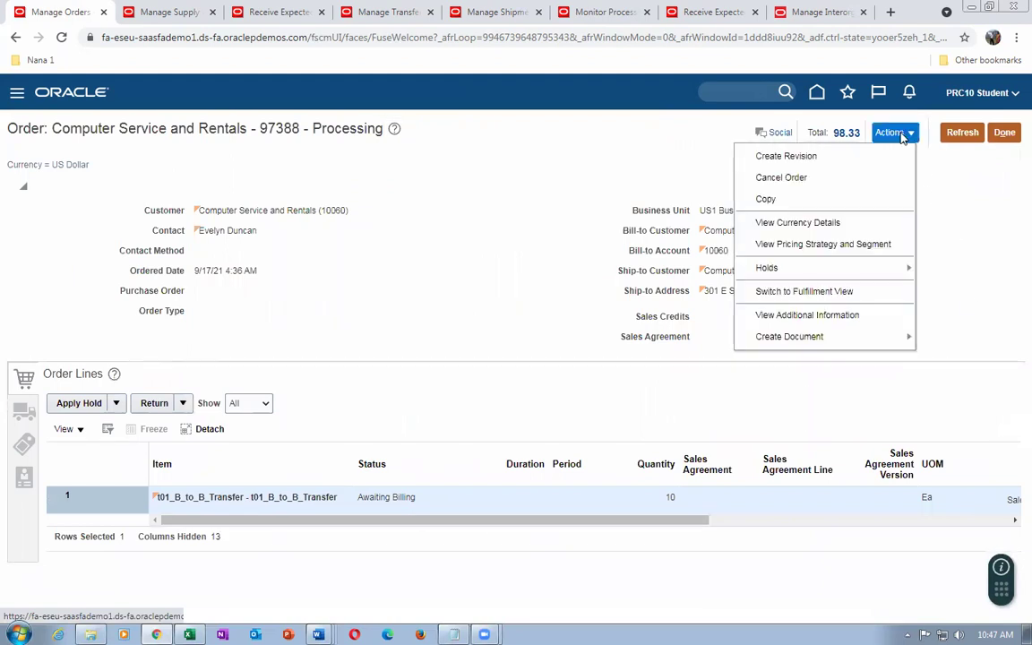
pyautogui.click(830, 291)
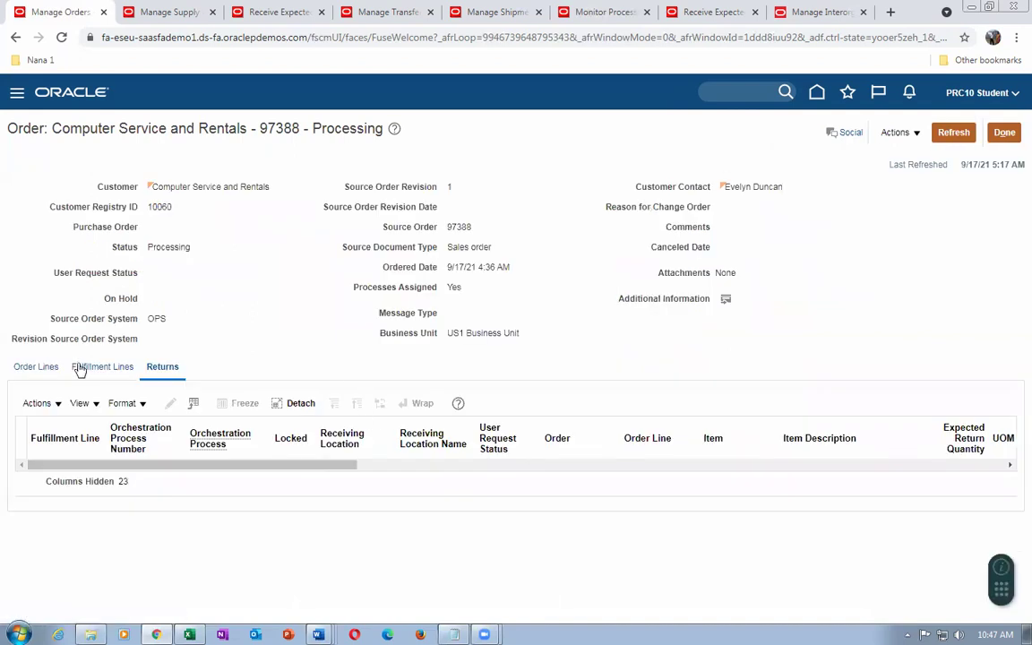
pyautogui.click(102, 366)
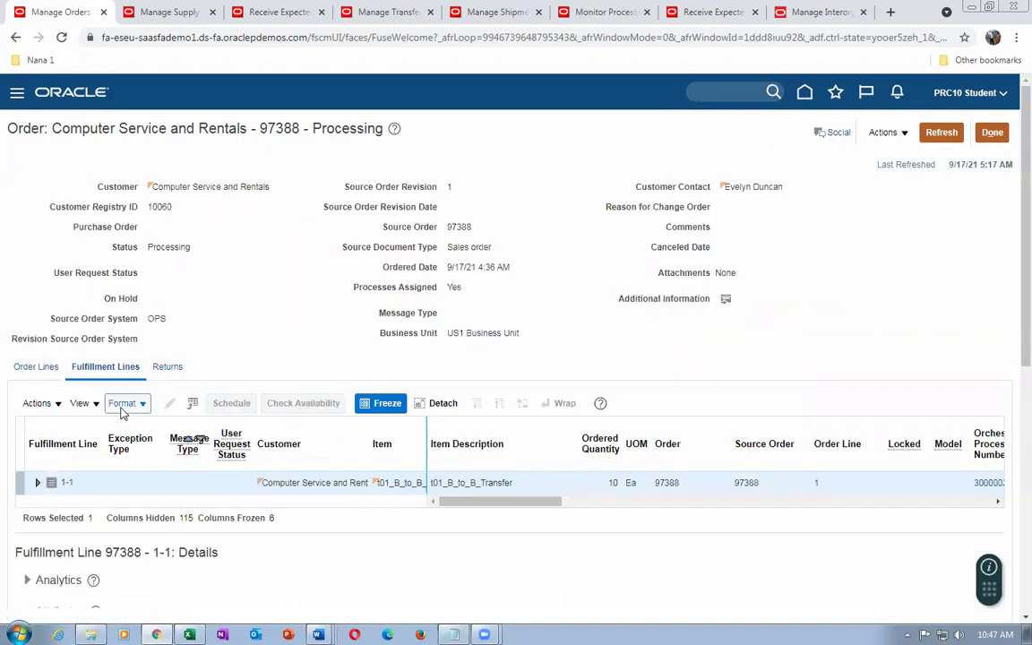
pyautogui.moveTo(522, 506); pyautogui.dragTo(587, 506)
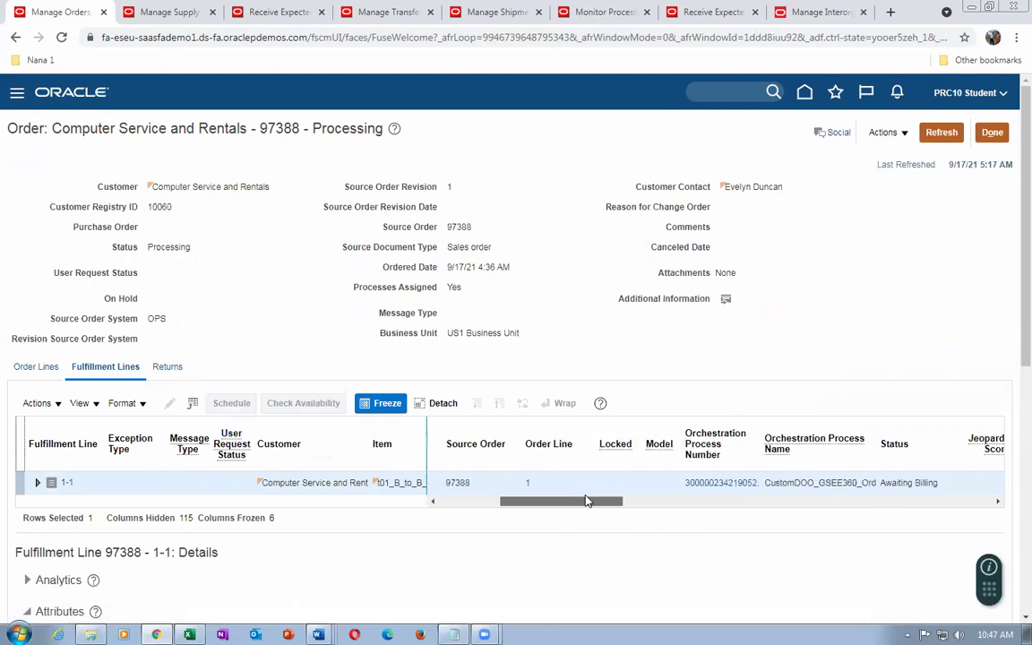
pyautogui.click(723, 482)
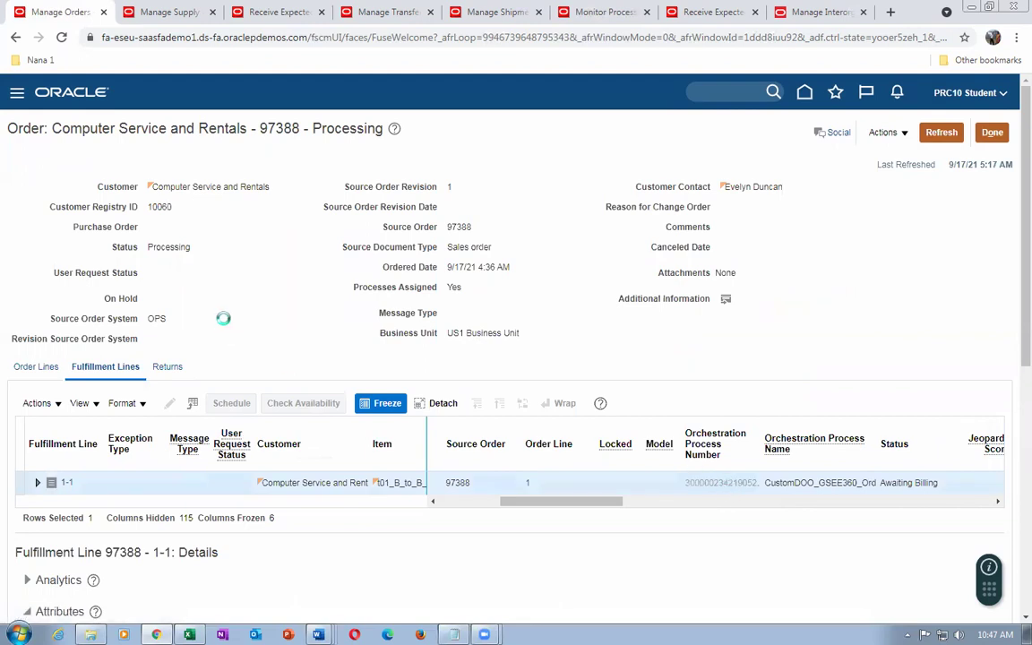
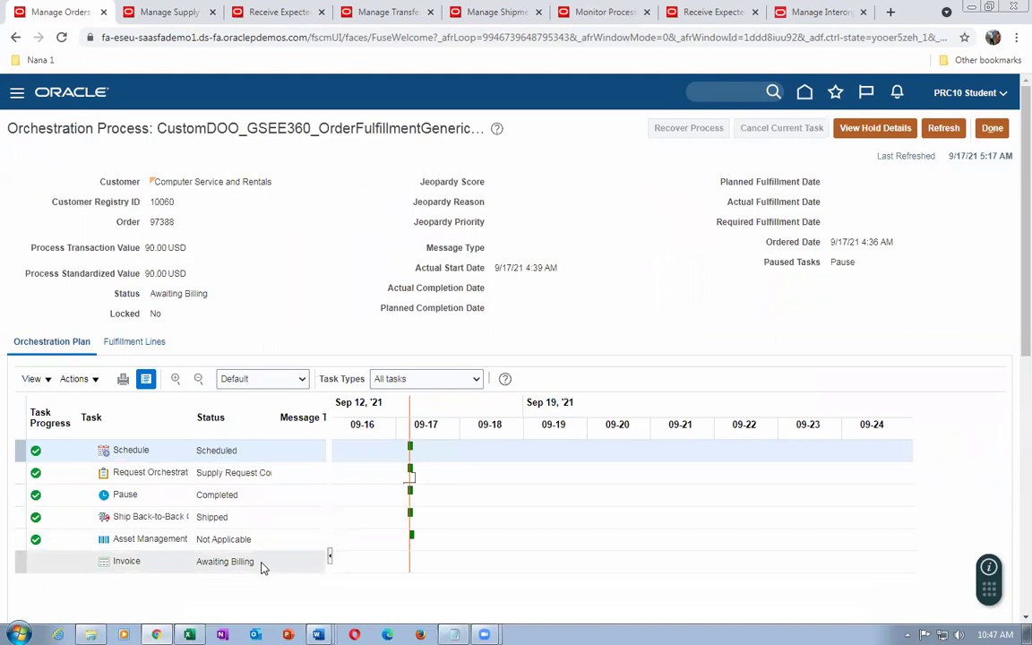
# Refresh the supply order so its lines show Closed and Fulfilled
pyautogui.click(172, 12)
pyautogui.scroll(3, 555, 364)
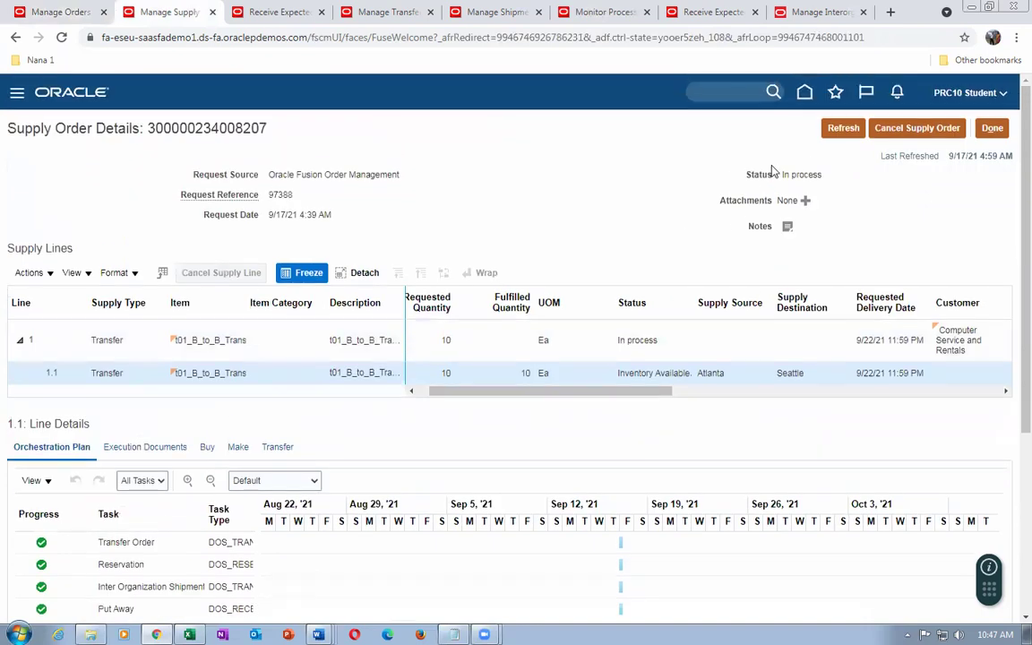
pyautogui.click(841, 128)
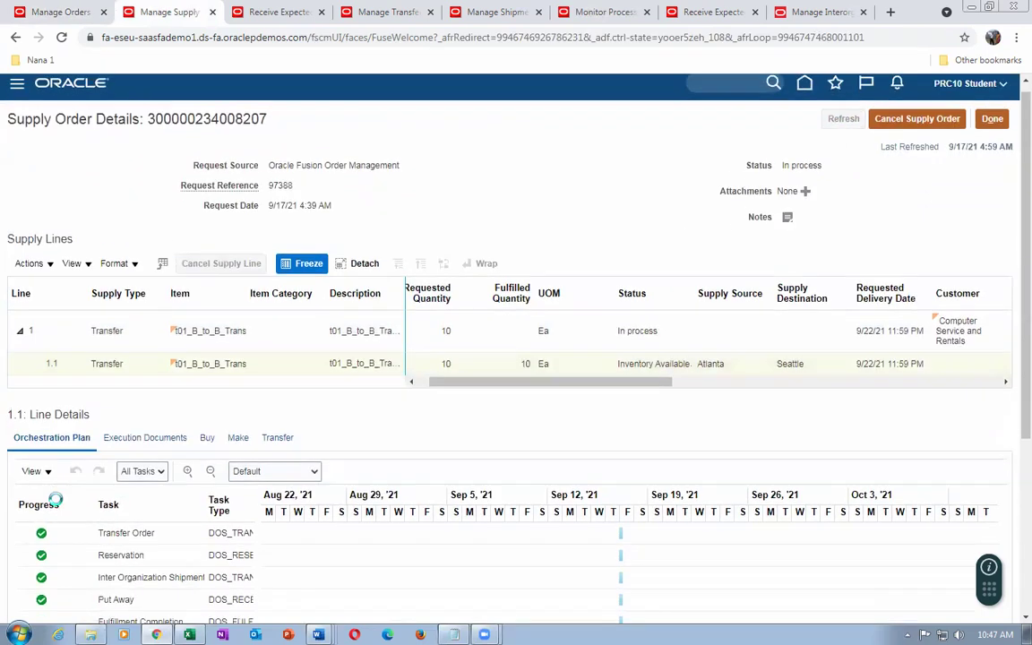
pyautogui.scroll(-3, 67, 506)
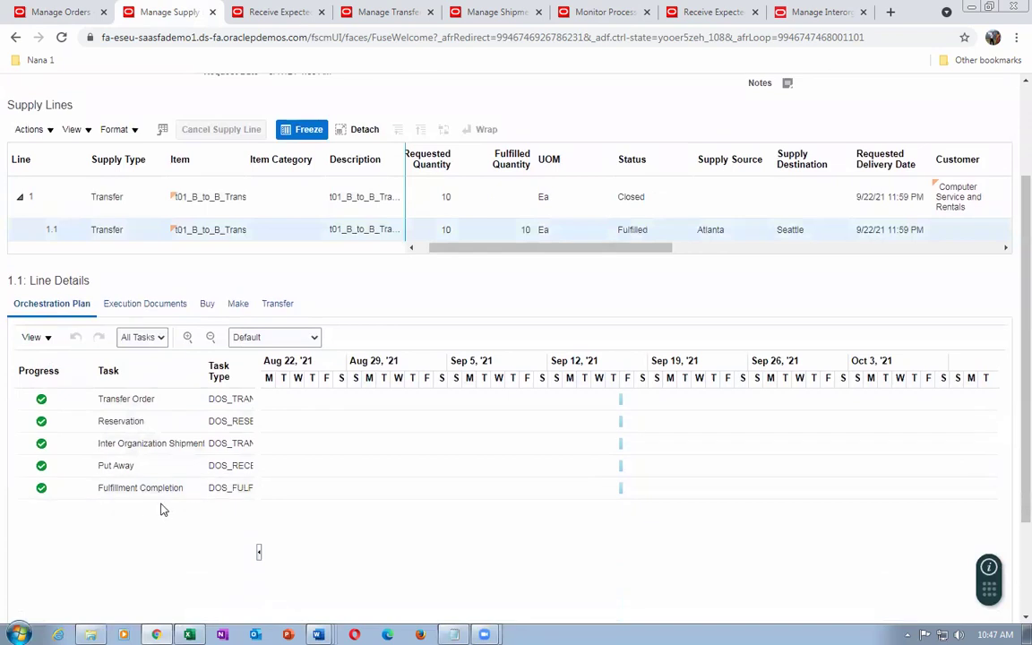
pyautogui.click(642, 250)
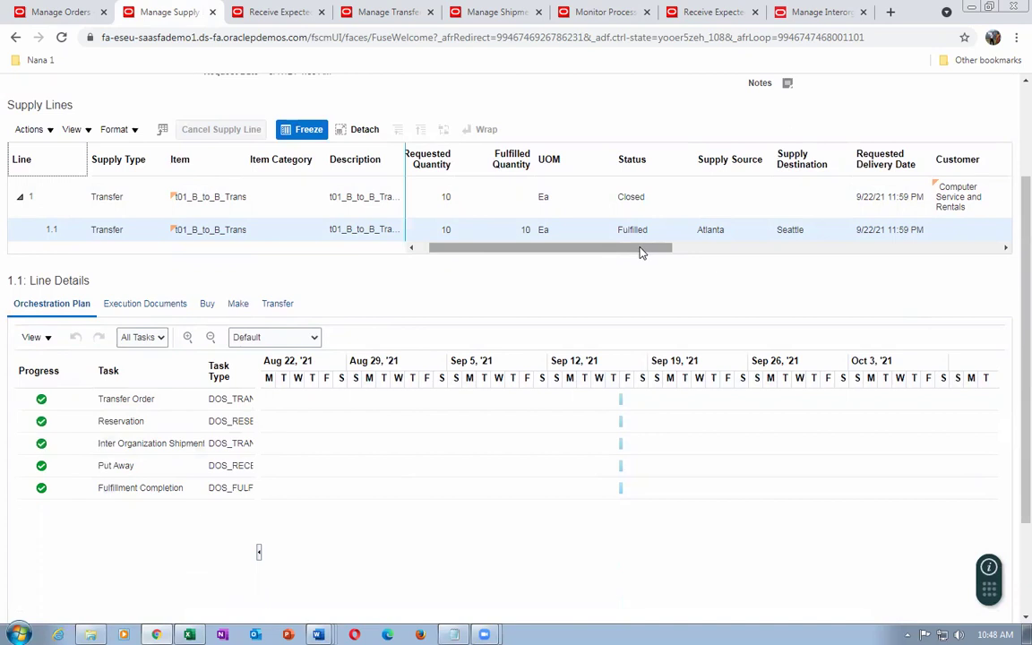
# Review the execution documents for supply line 1.1, then return to order 97388's orchestration process
pyautogui.scroll(3, 447, 293)
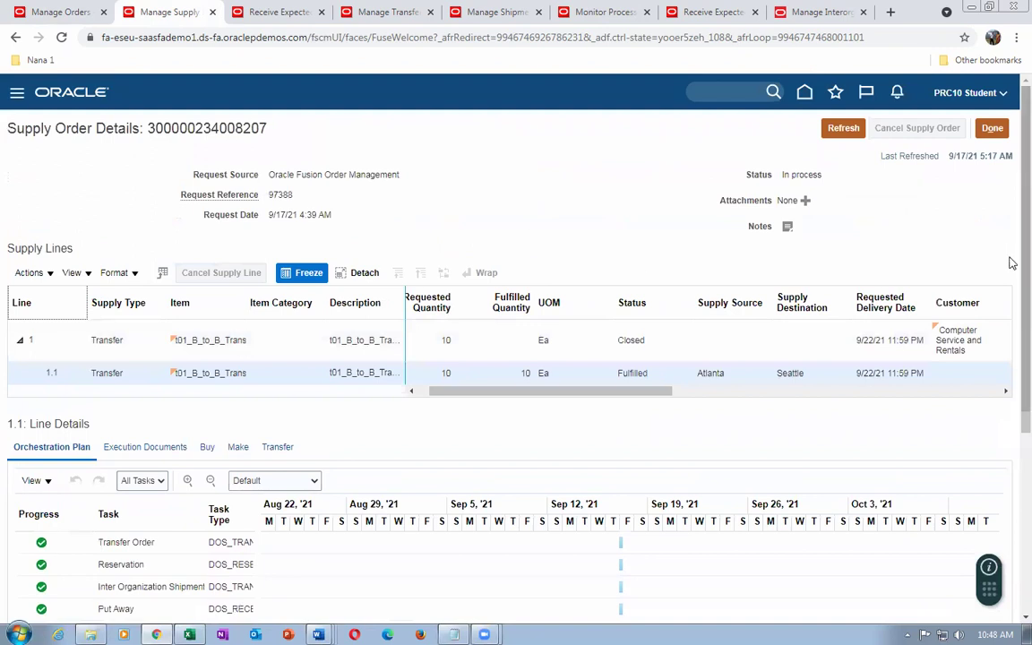
pyautogui.scroll(-2, 1011, 358)
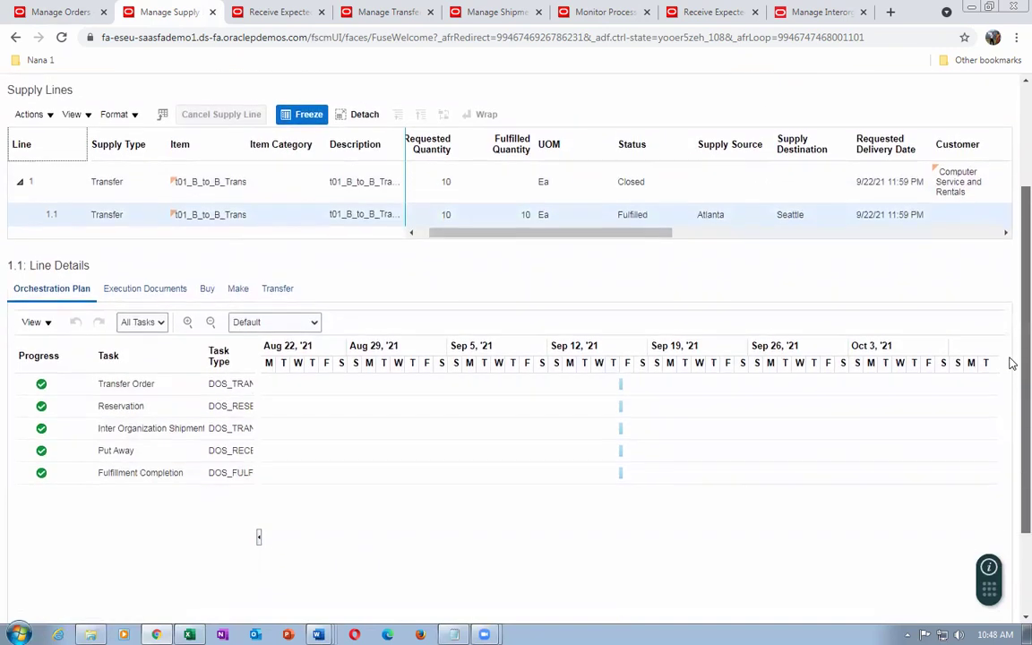
pyautogui.scroll(2, 1011, 362)
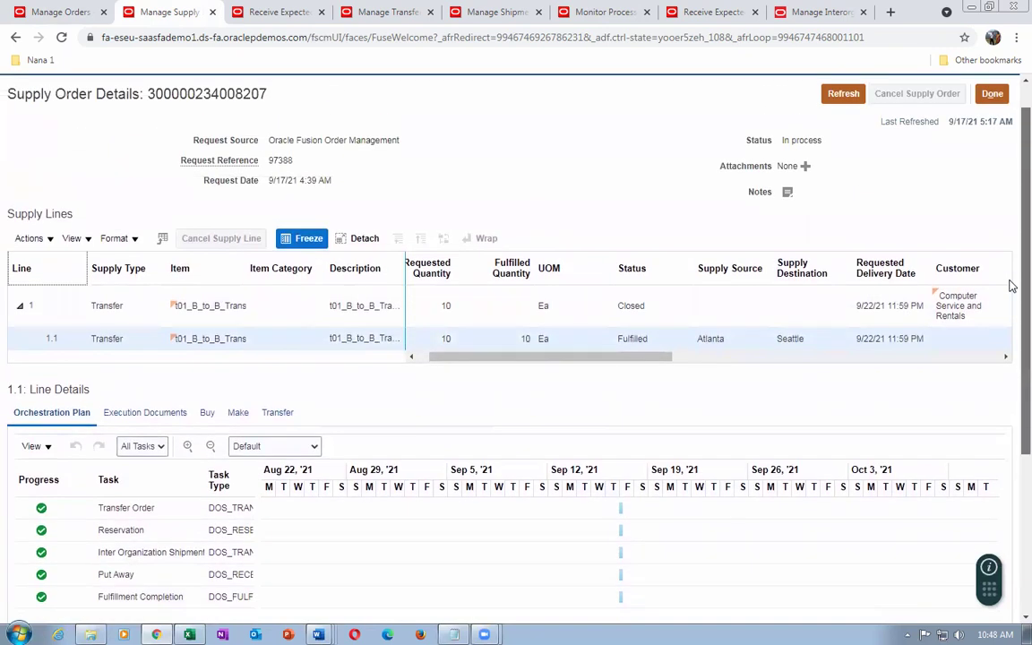
pyautogui.scroll(1, 1010, 286)
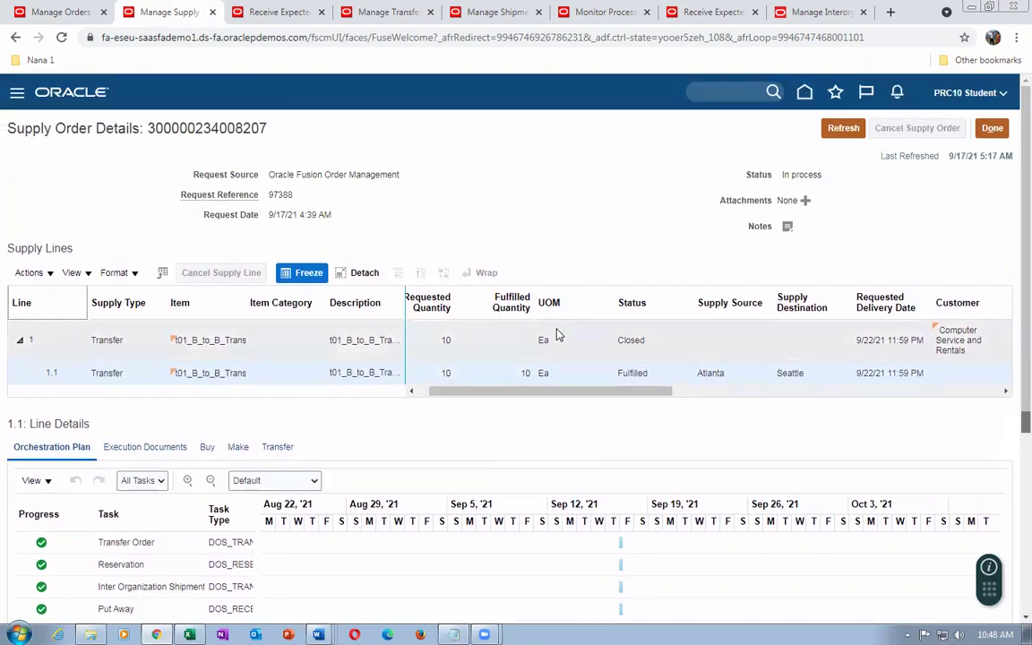
pyautogui.scroll(-3, 13, 404)
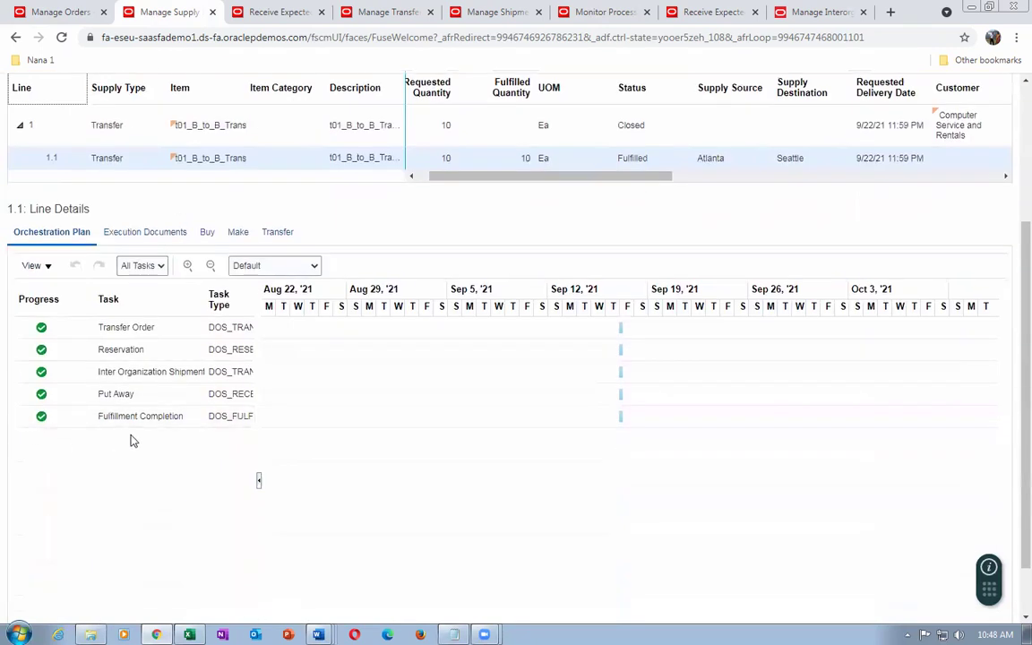
pyautogui.click(157, 233)
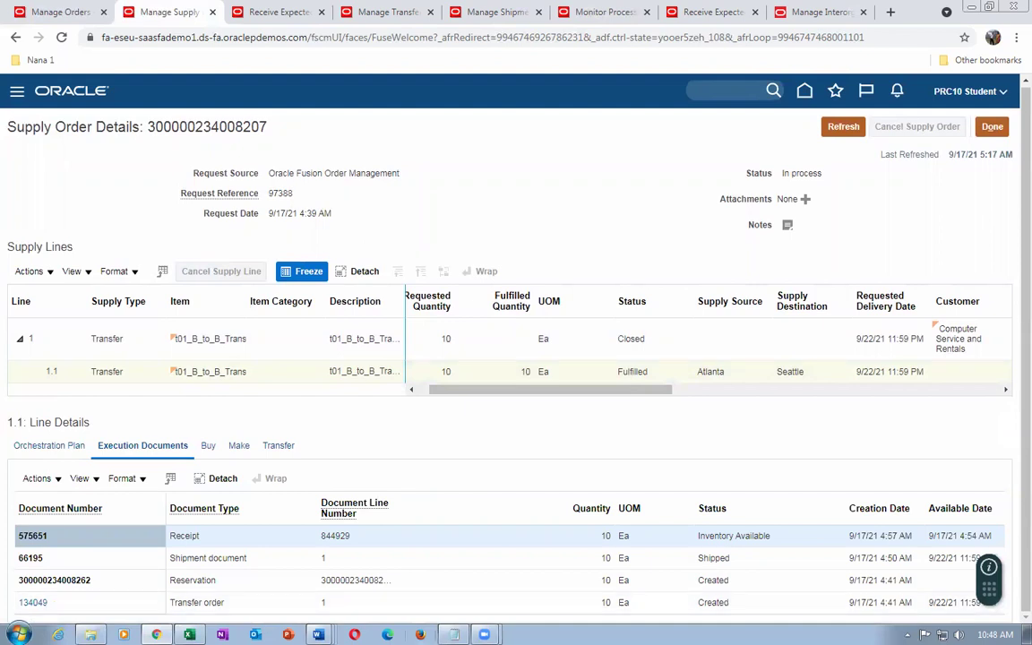
pyautogui.click(63, 12)
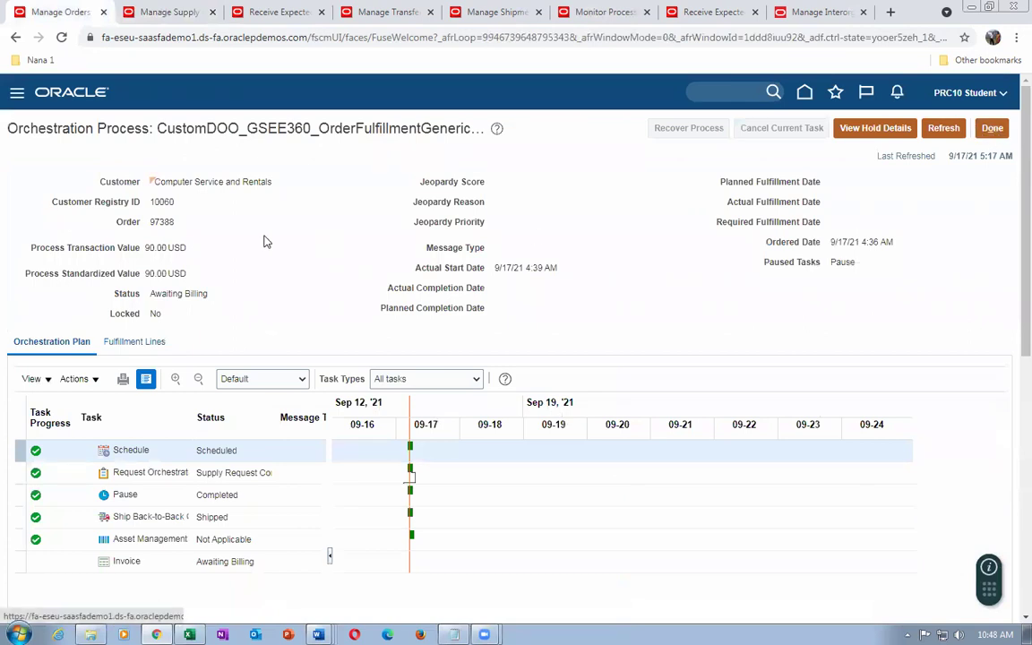
# Back out to the Order Management overview and search for return order 97389
pyautogui.click(991, 130)
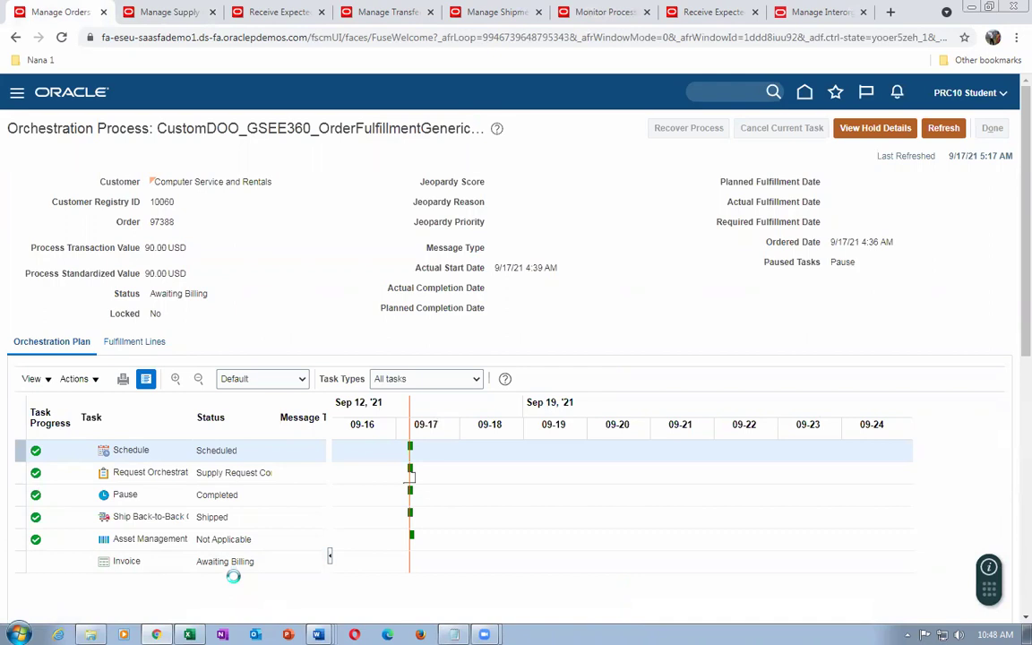
pyautogui.click(981, 131)
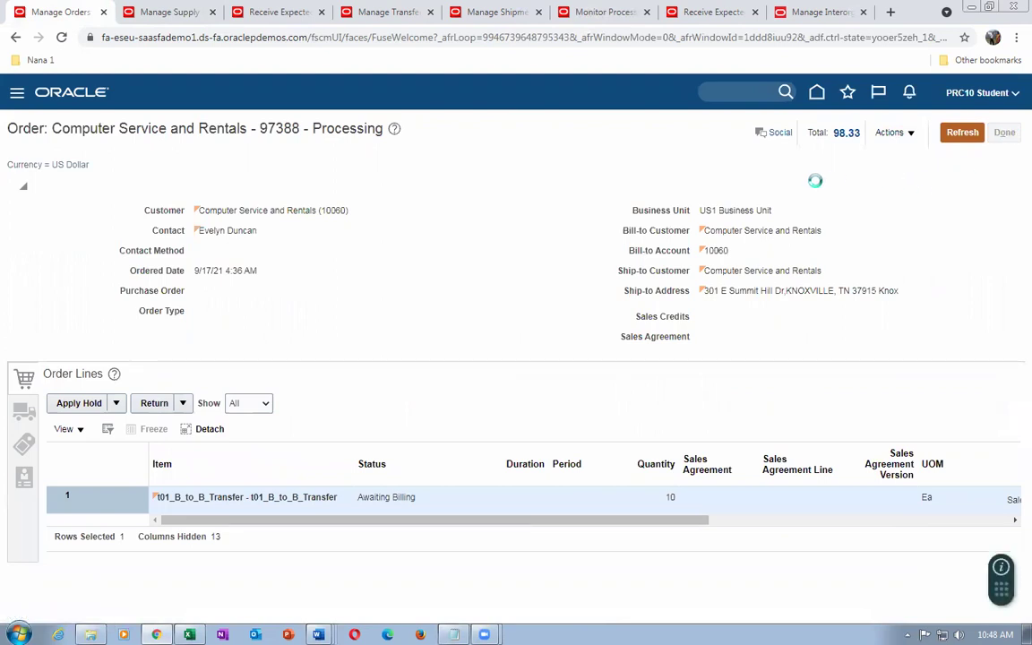
pyautogui.write('9')
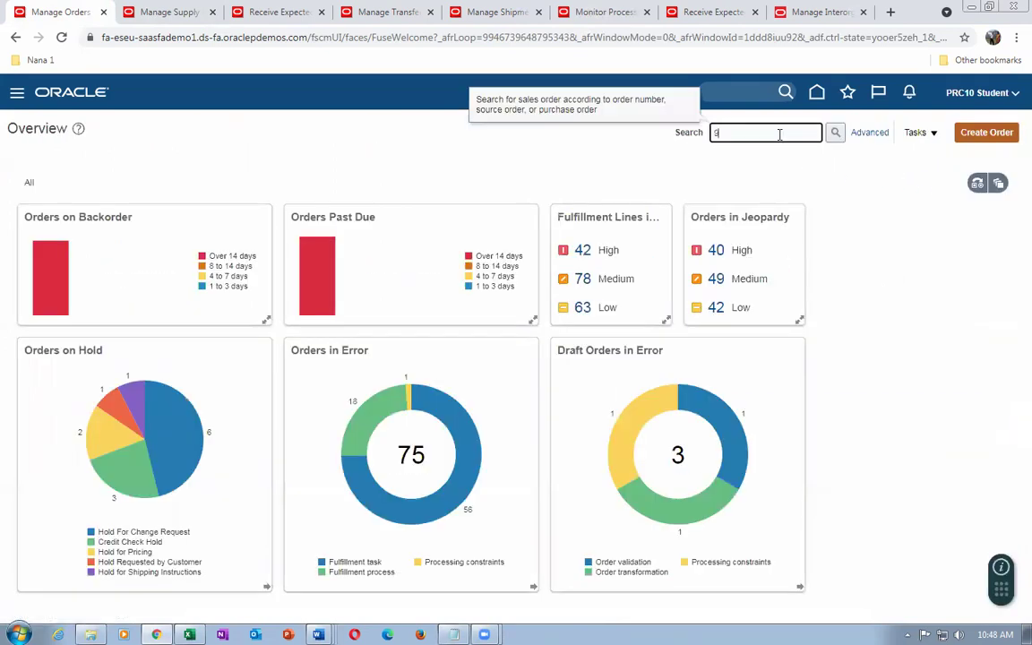
pyautogui.write('7389')
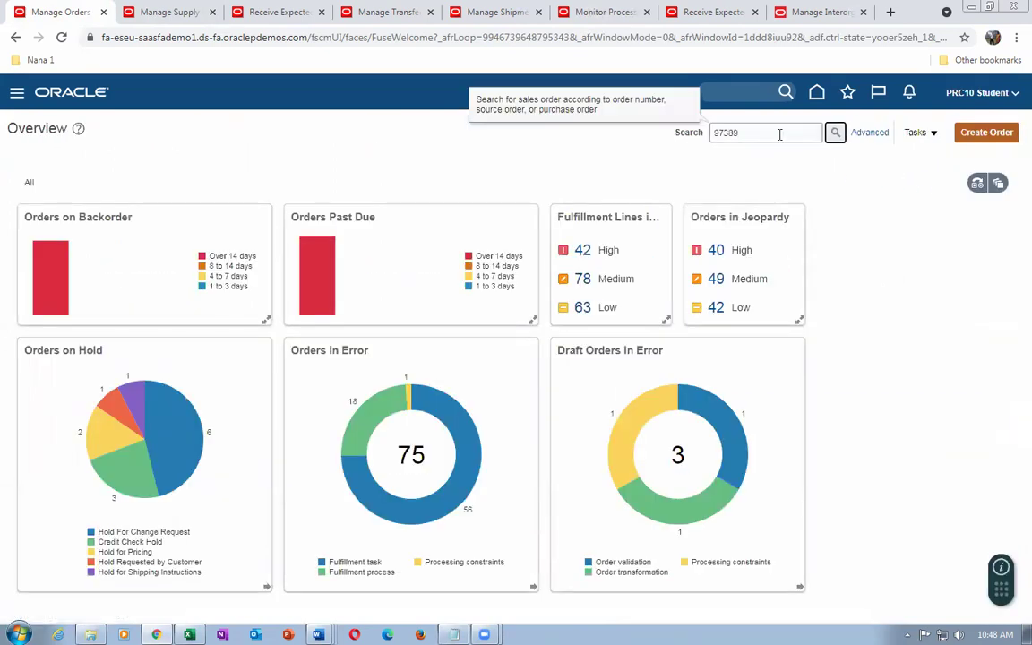
pyautogui.click(836, 135)
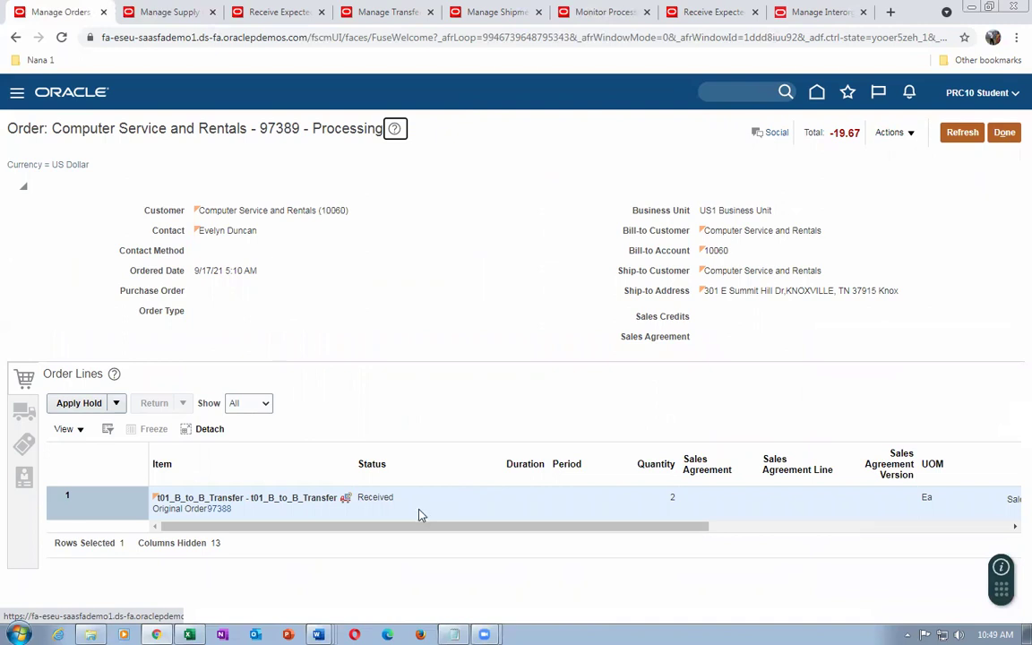
# Switch order 97389 to its fulfillment view and open the return line's orchestration process
pyautogui.click(892, 134)
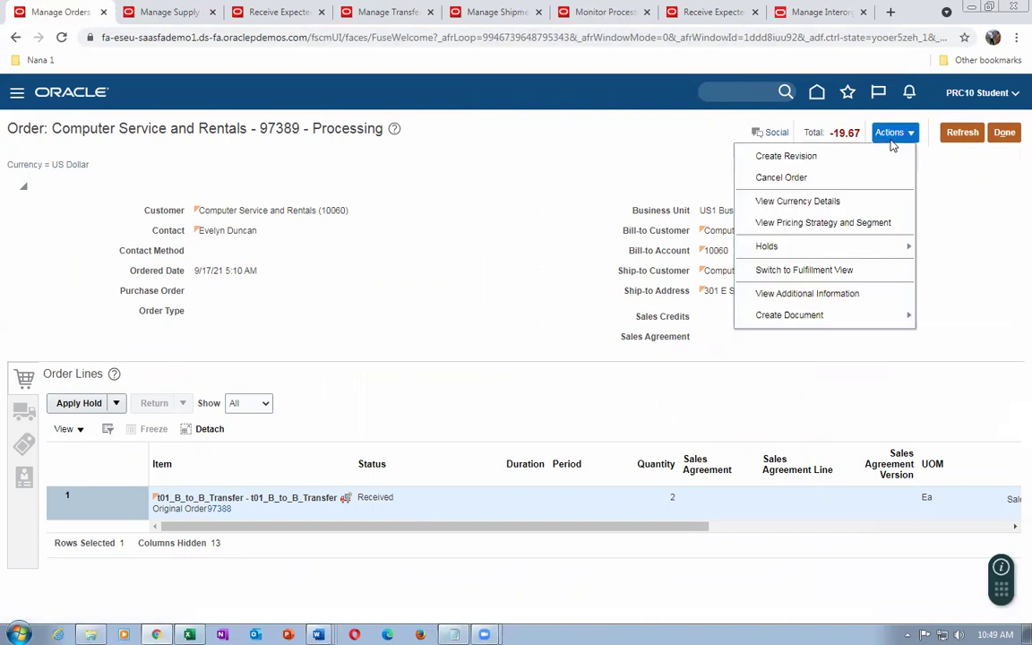
pyautogui.click(794, 271)
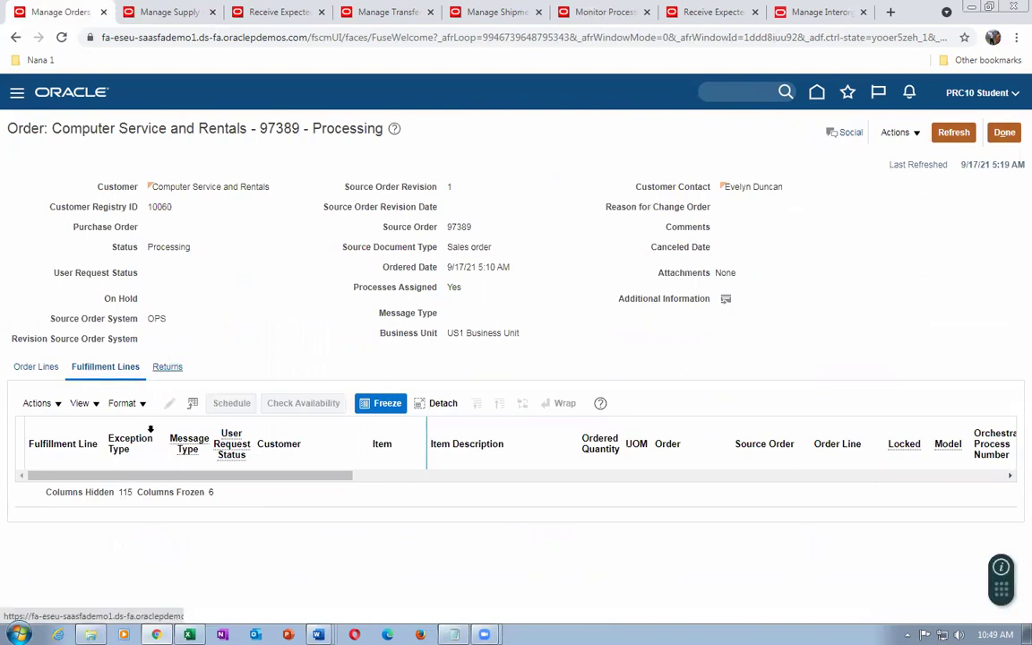
pyautogui.click(167, 367)
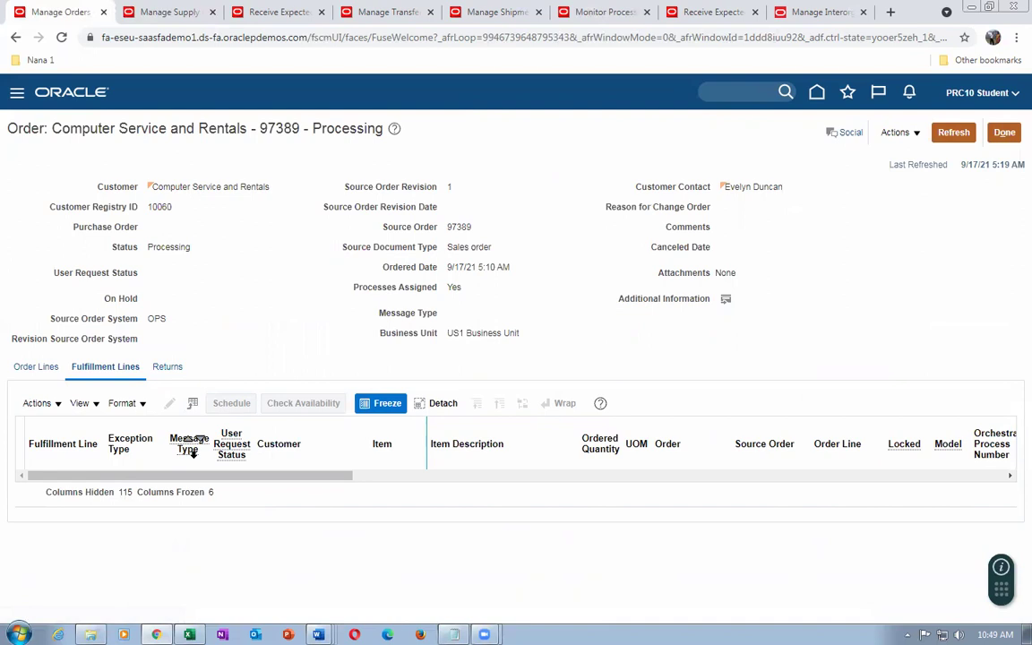
pyautogui.click(139, 472)
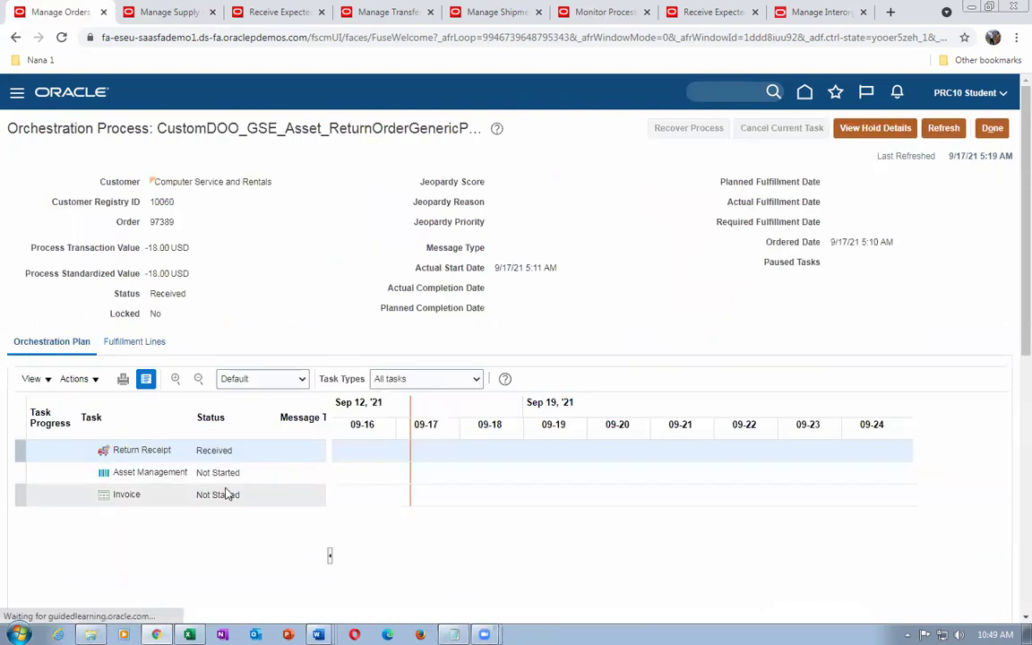
# Refresh the orchestration tasks repeatedly, confirming the invoice is still Not Started, then close the page
pyautogui.click(943, 128)
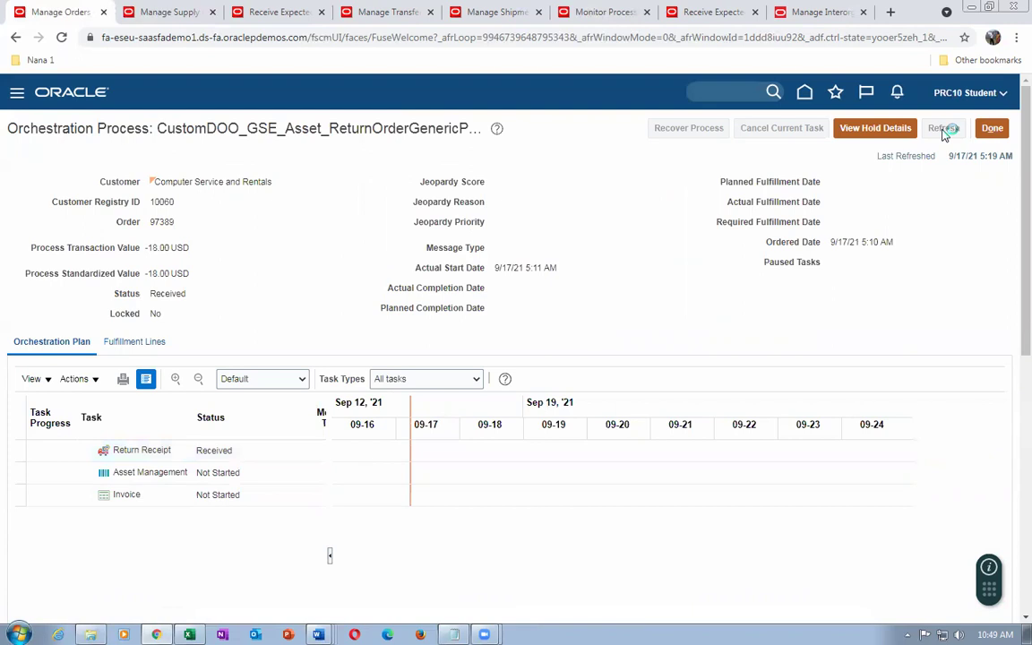
pyautogui.click(944, 130)
pyautogui.click(944, 129)
pyautogui.click(944, 130)
pyautogui.click(945, 131)
pyautogui.click(944, 130)
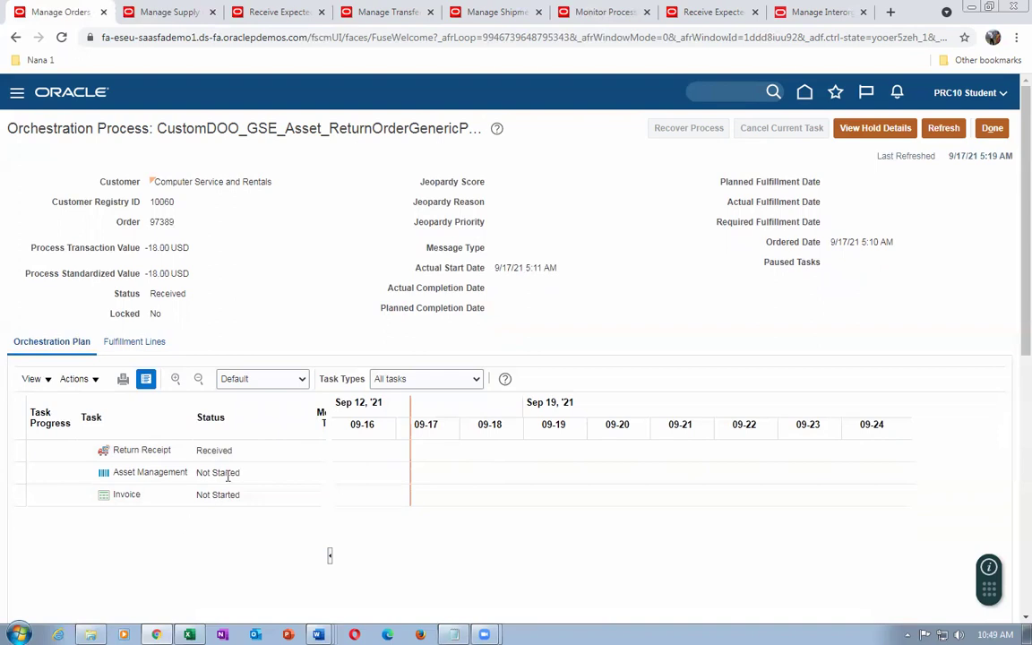
pyautogui.click(993, 128)
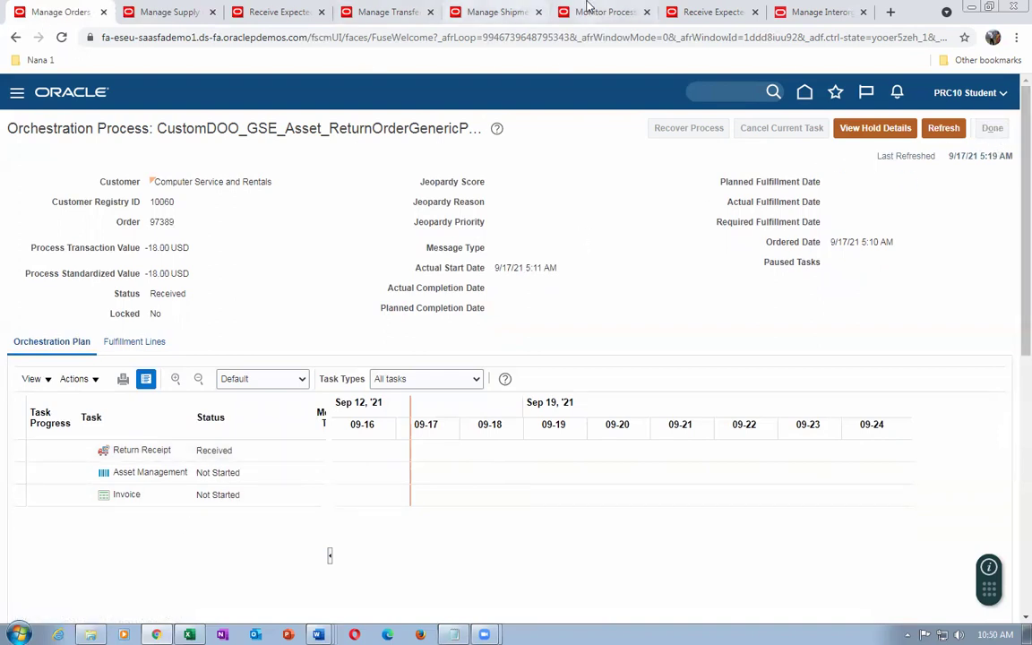
pyautogui.click(587, 11)
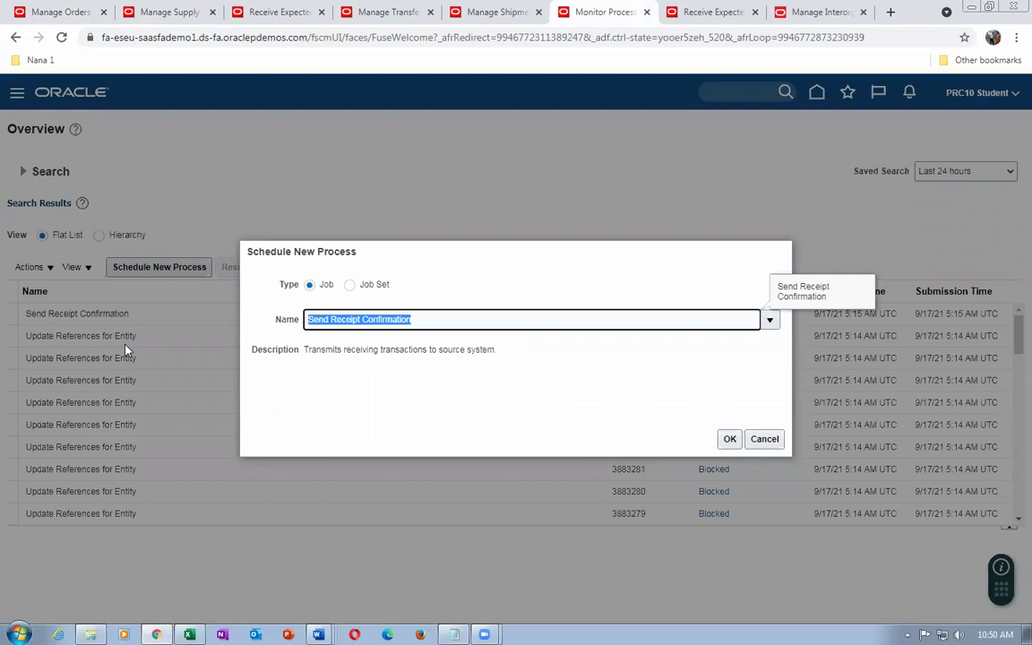
pyautogui.press('BackSpace')
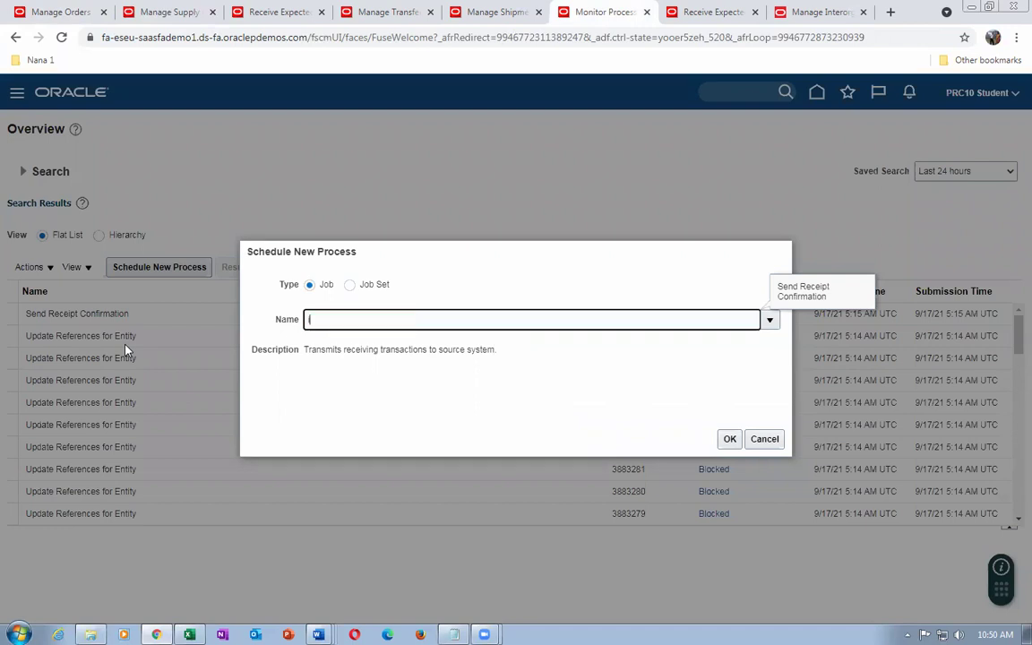
pyautogui.write('import autoinvoice')
pyautogui.press('Tab')
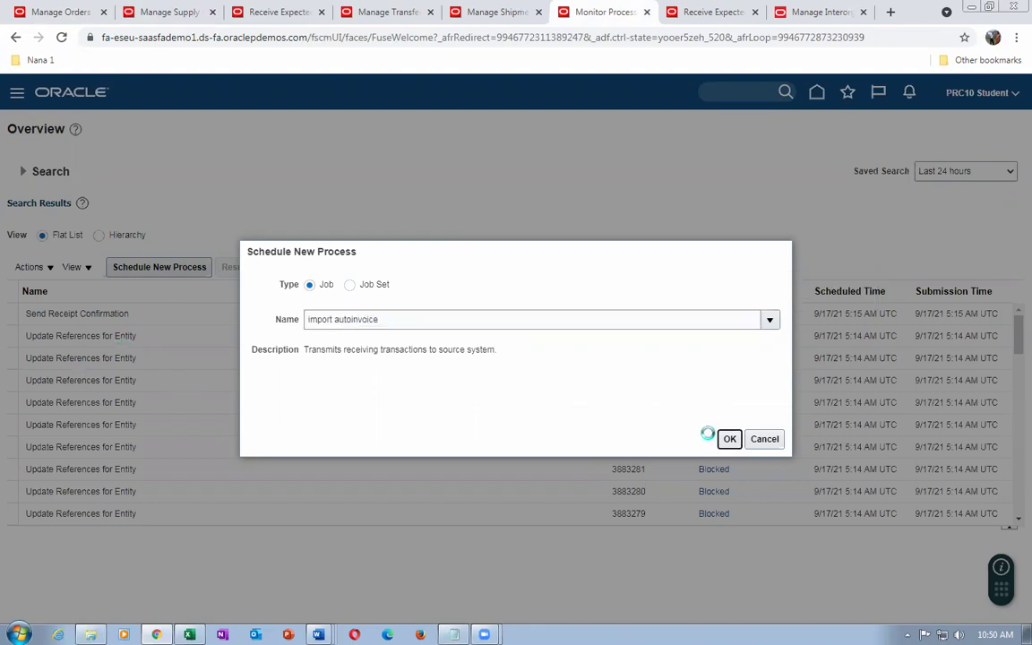
pyautogui.click(729, 438)
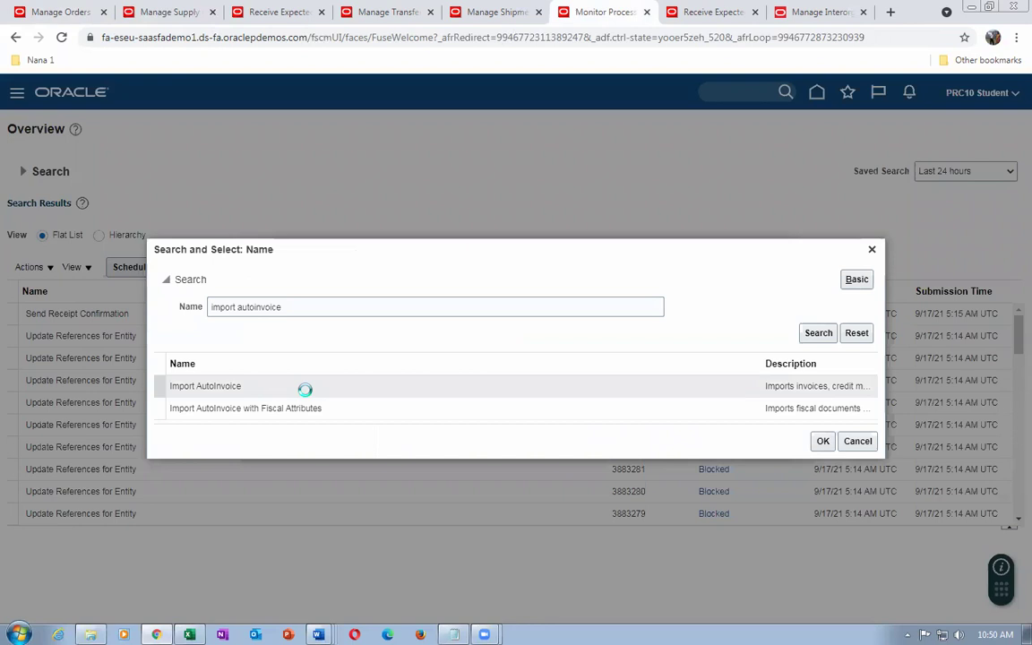
pyautogui.doubleClick(307, 392)
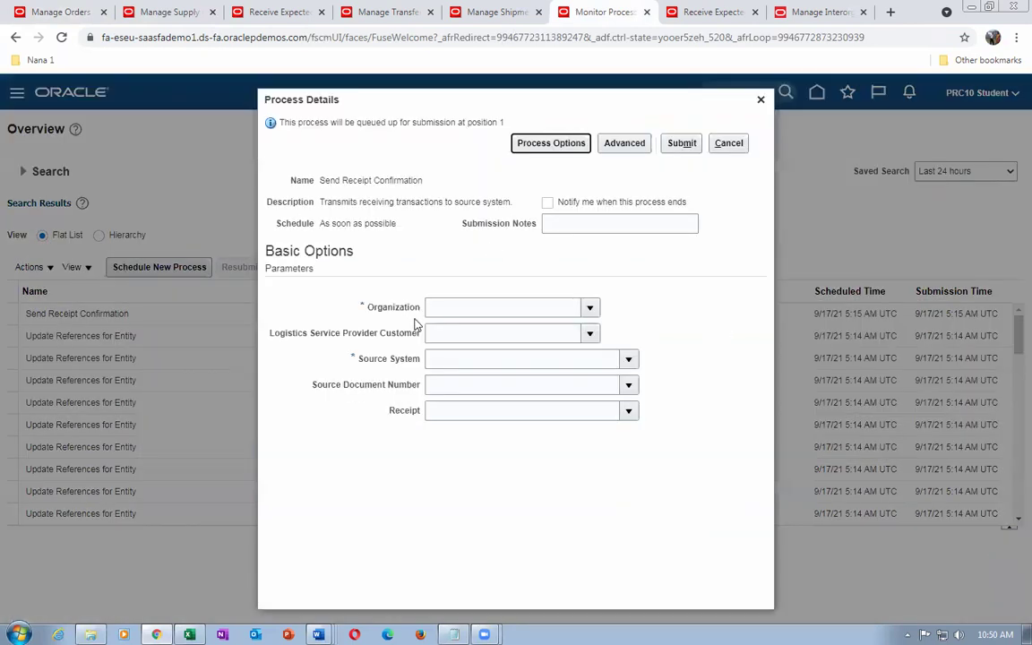
pyautogui.click(452, 308)
pyautogui.write('001')
pyautogui.press('Tab')
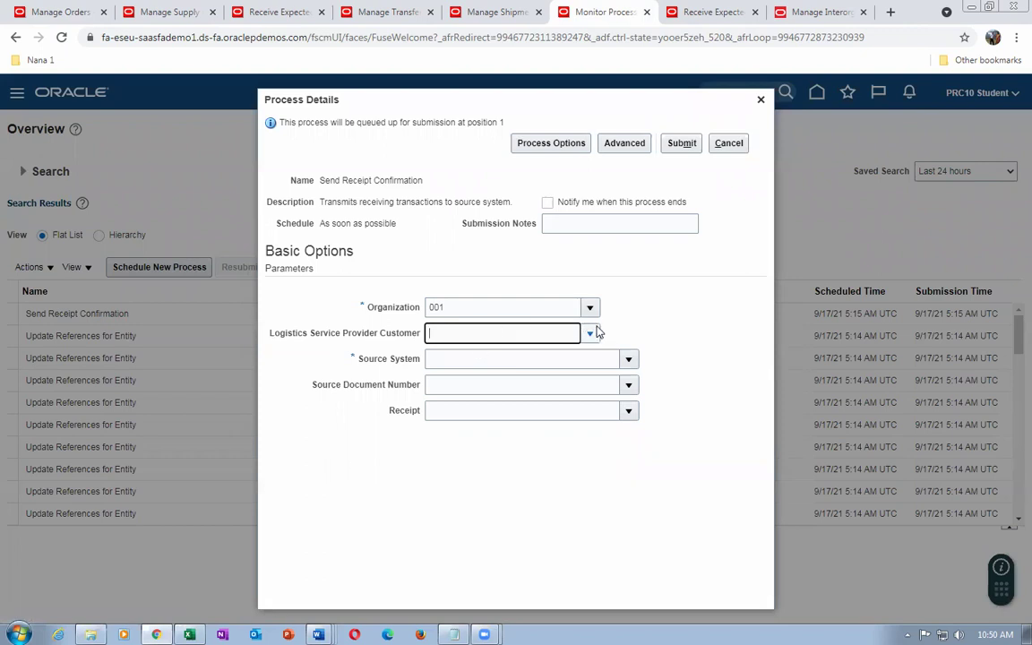
pyautogui.click(730, 142)
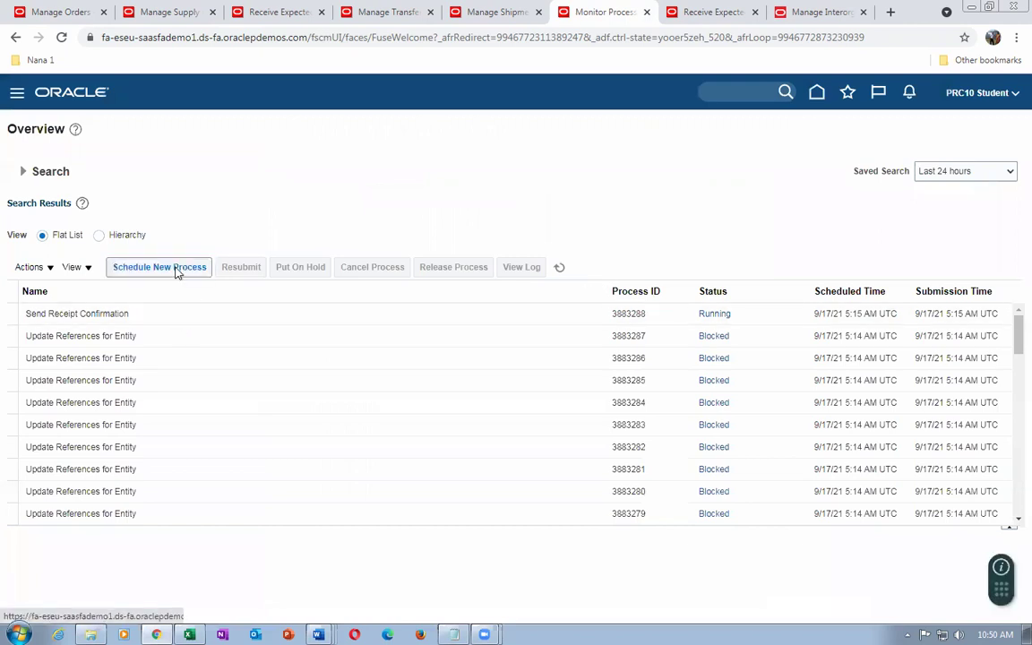
# Start scheduling a new process and enter 'autoinvoice' as the process name
pyautogui.click(176, 268)
pyautogui.click(447, 319)
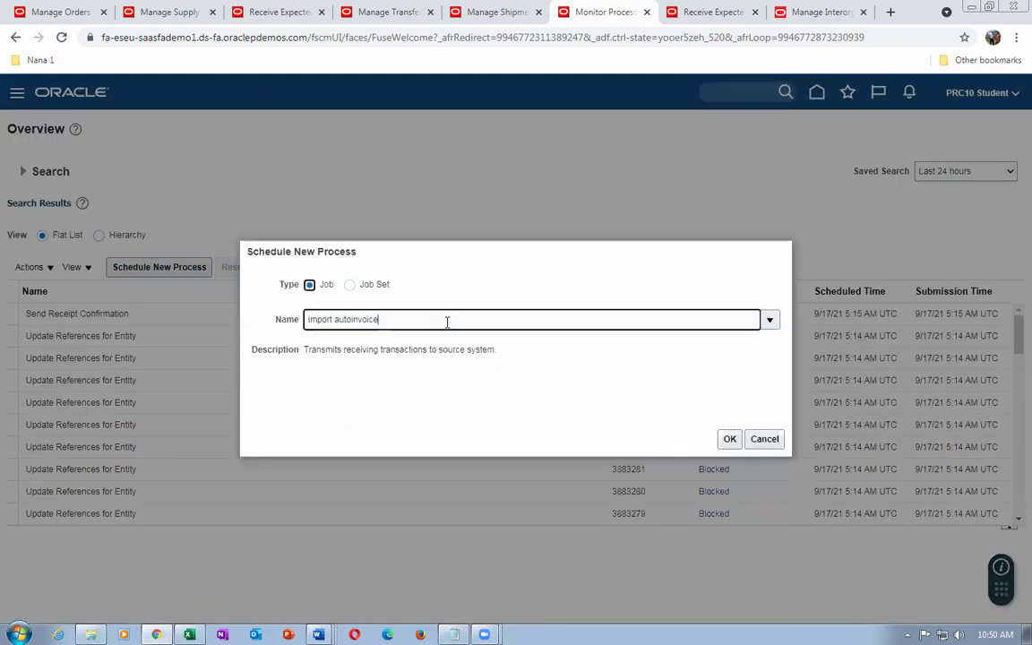
pyautogui.moveTo(447, 322); pyautogui.dragTo(302, 340)
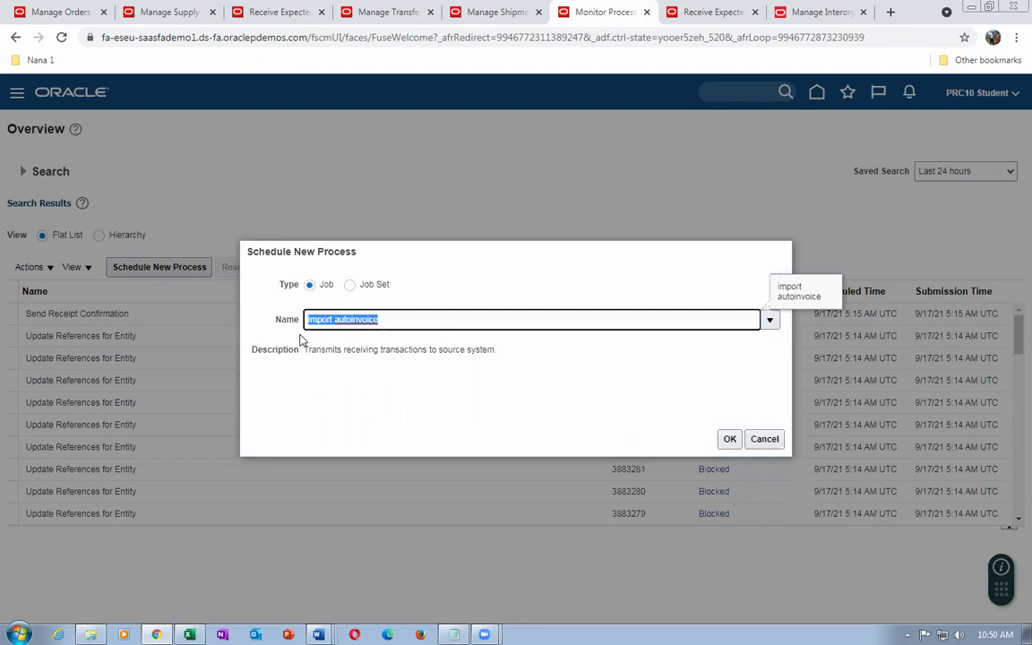
pyautogui.write('autoinvoice')
pyautogui.press('Tab')
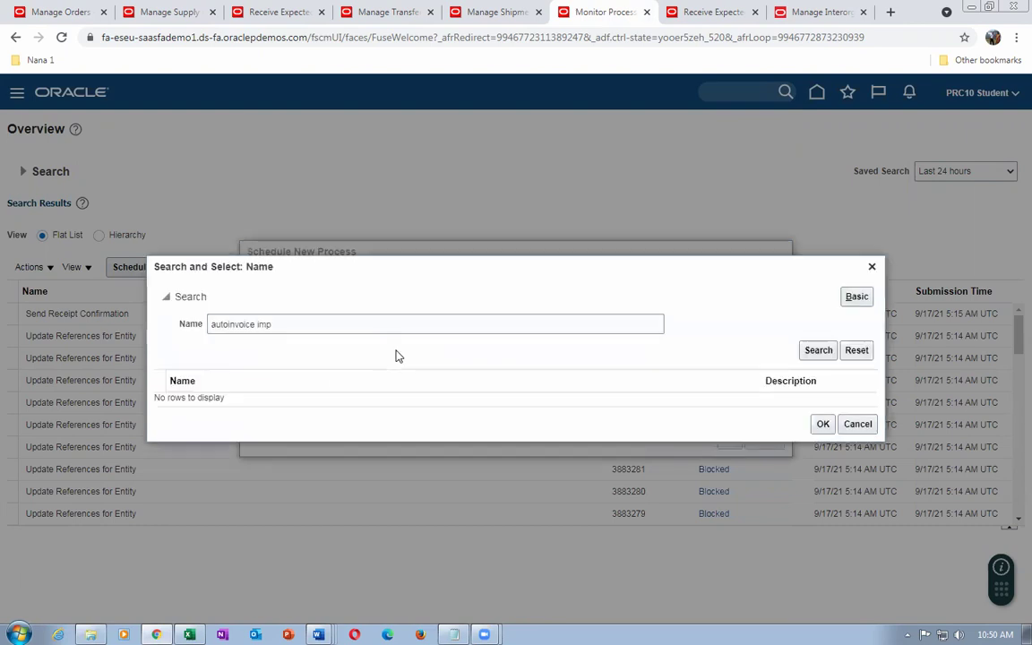
# Search the name lookup for %autoinvoice%, pick Import AutoInvoice and confirm it
pyautogui.moveTo(330, 331); pyautogui.dragTo(150, 348)
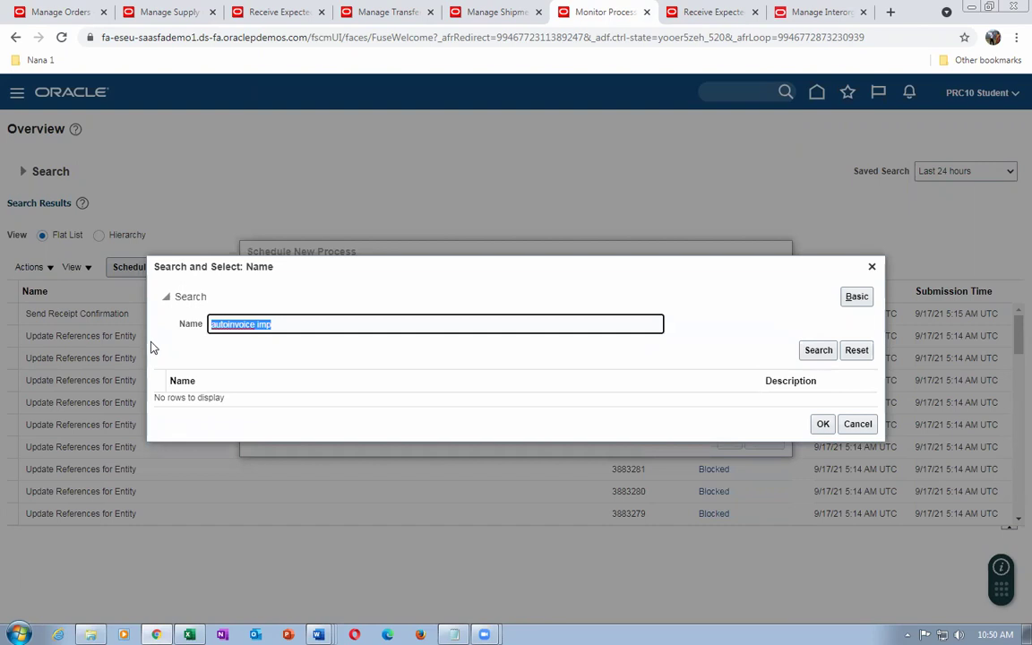
pyautogui.write('%autoinvoice%')
pyautogui.click(822, 355)
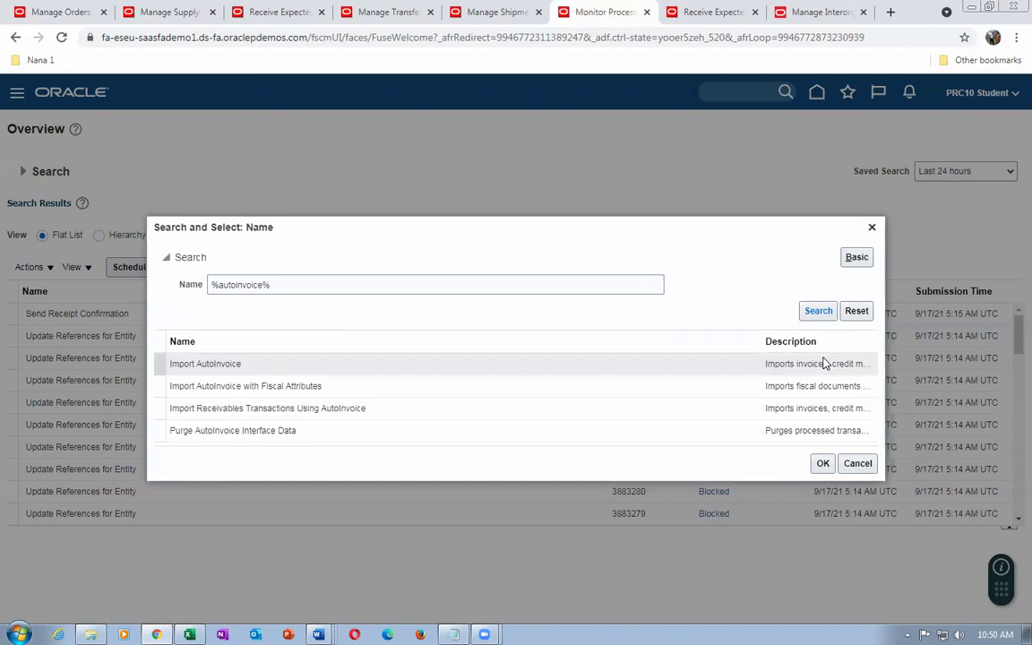
pyautogui.click(301, 367)
pyautogui.click(822, 464)
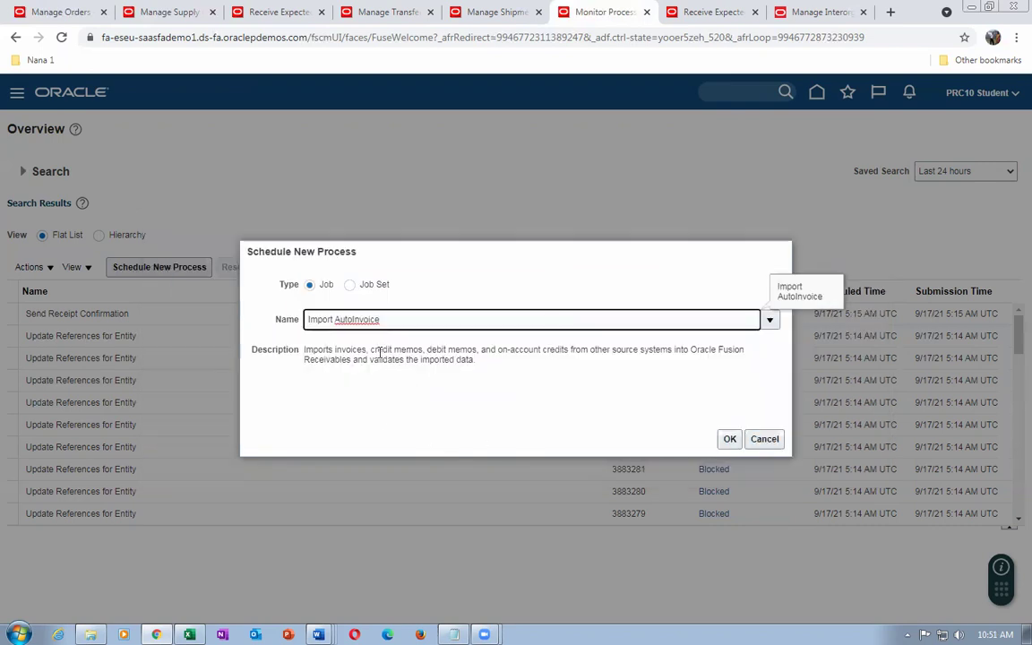
pyautogui.moveTo(378, 351); pyautogui.dragTo(405, 351)
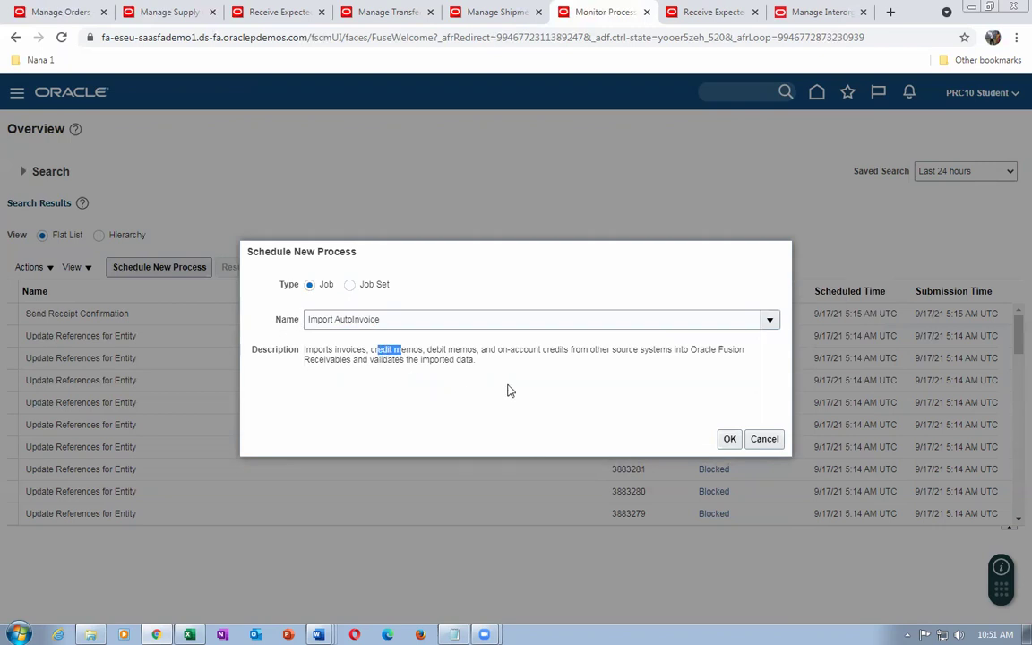
pyautogui.click(726, 443)
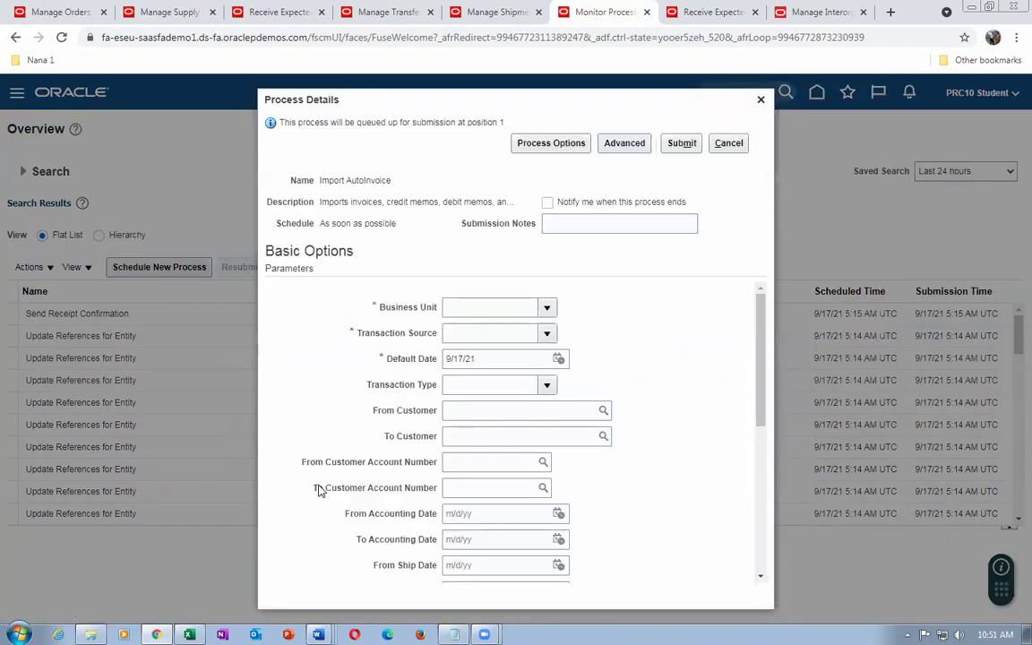
# Set Business Unit to US1 and Transaction Source to Distributed Order Orchestration
pyautogui.click(487, 307)
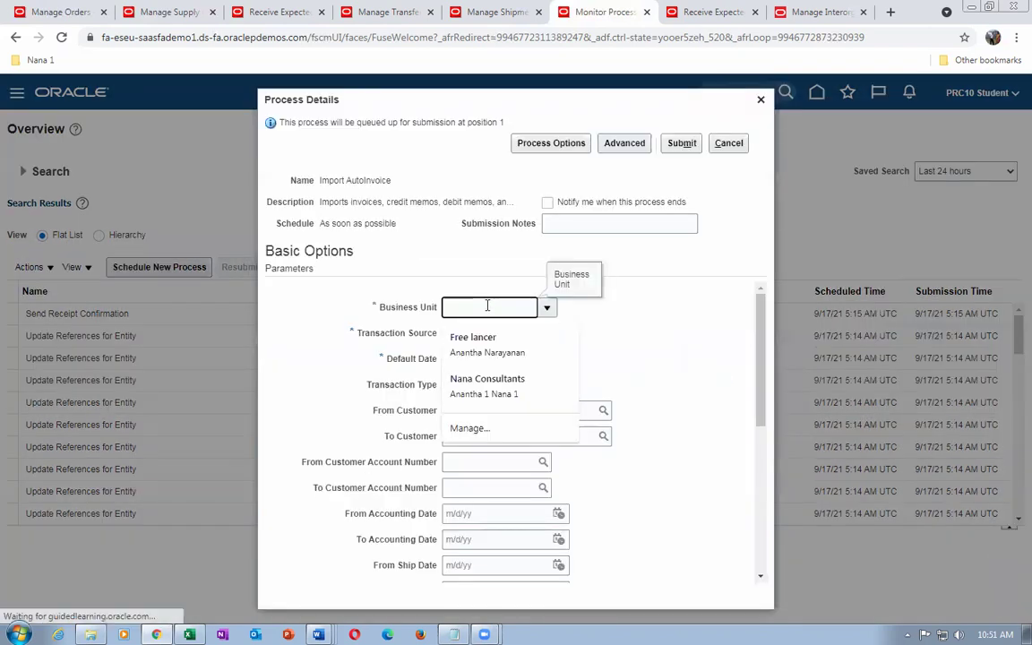
pyautogui.write('US1')
pyautogui.press('Tab')
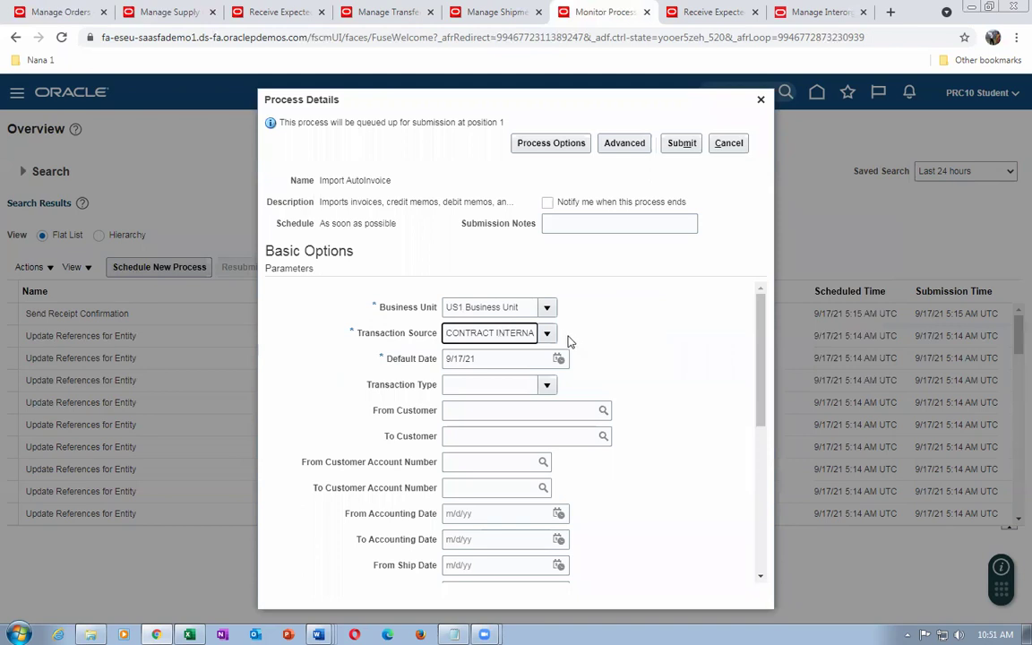
pyautogui.click(489, 339)
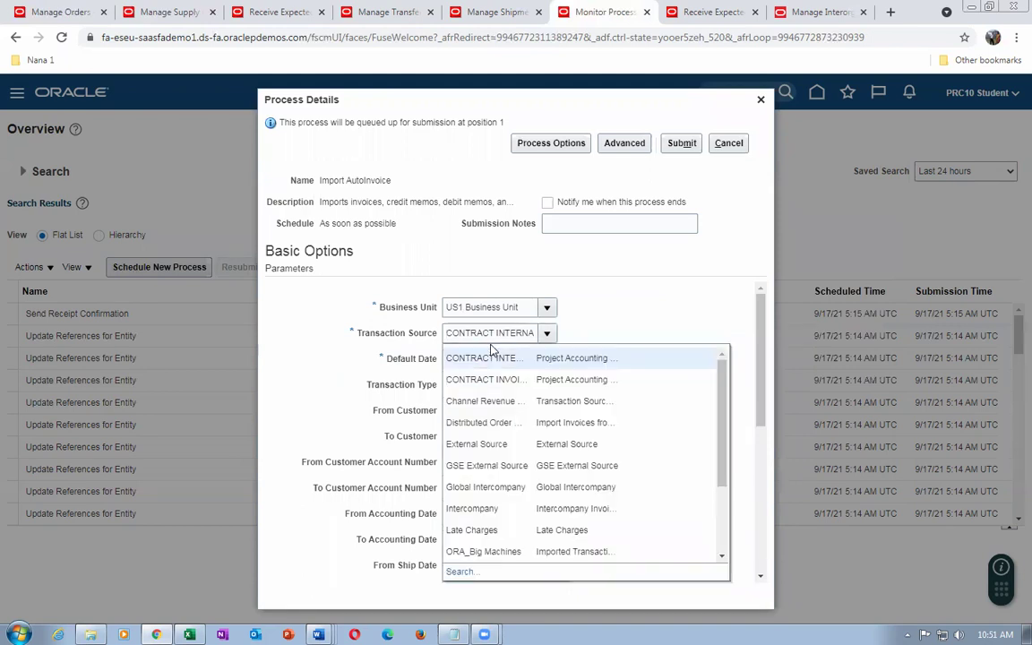
pyautogui.click(423, 377)
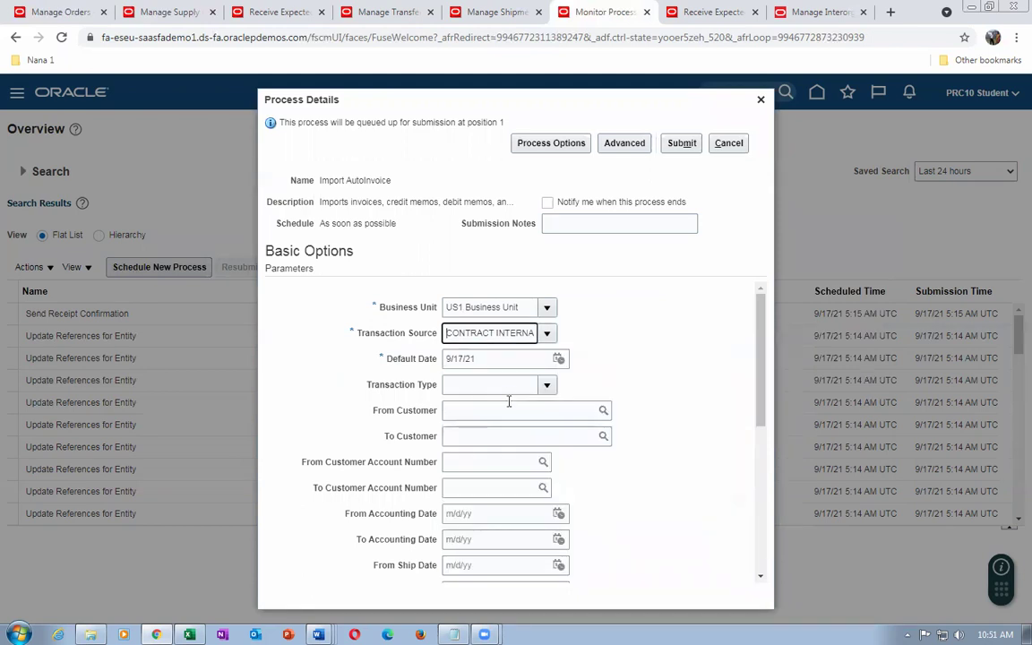
pyautogui.press('Down')
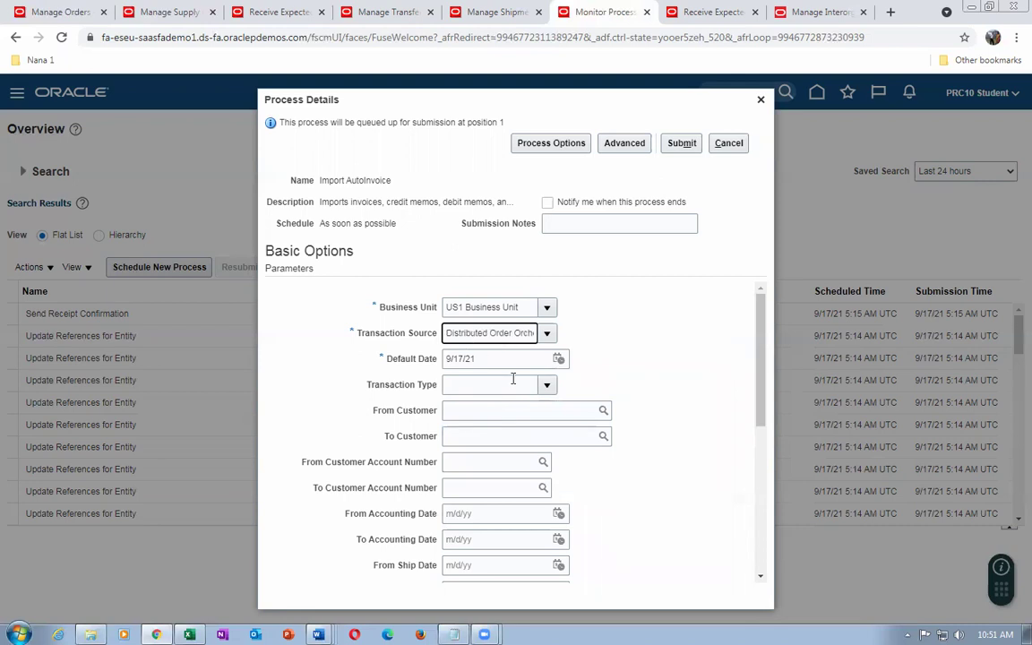
pyautogui.press('Right')
pyautogui.press('Right')
pyautogui.press('Right')
pyautogui.press('Right')
pyautogui.press('Right')
pyautogui.press('Right')
pyautogui.press('Right')
pyautogui.press('Right')
pyautogui.press('Right')
pyautogui.press('Right')
pyautogui.press('Right')
pyautogui.press('Right')
pyautogui.scroll(-3, 665, 434)
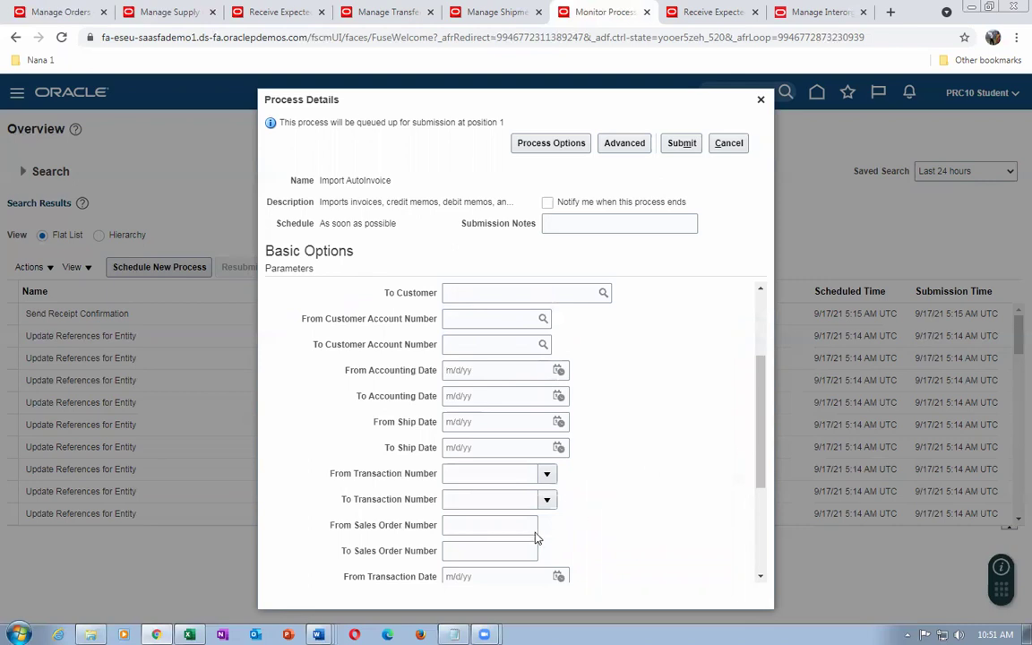
pyautogui.scroll(-3, 421, 511)
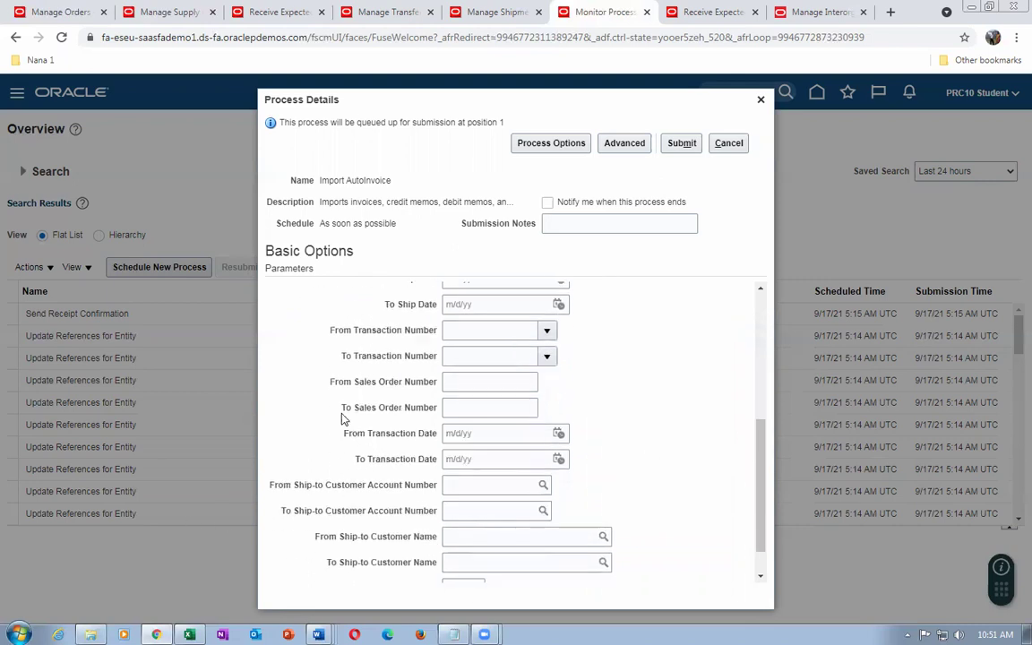
# Enter sales order numbers 97368 to 97388, cross-check the notes, and submit the process
pyautogui.click(459, 384)
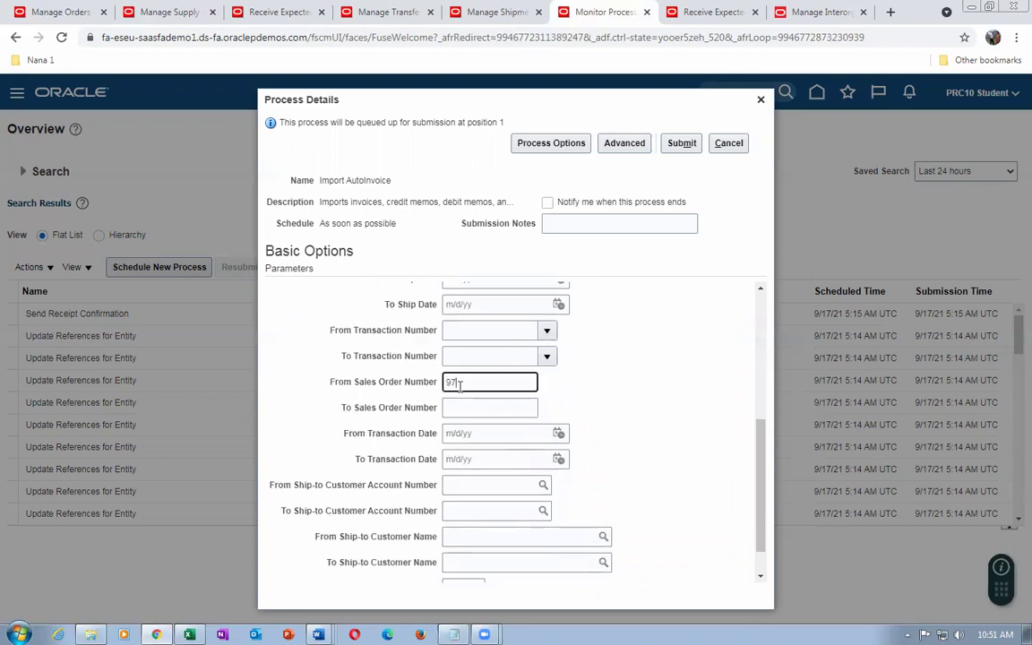
pyautogui.write('97368')
pyautogui.press('Tab')
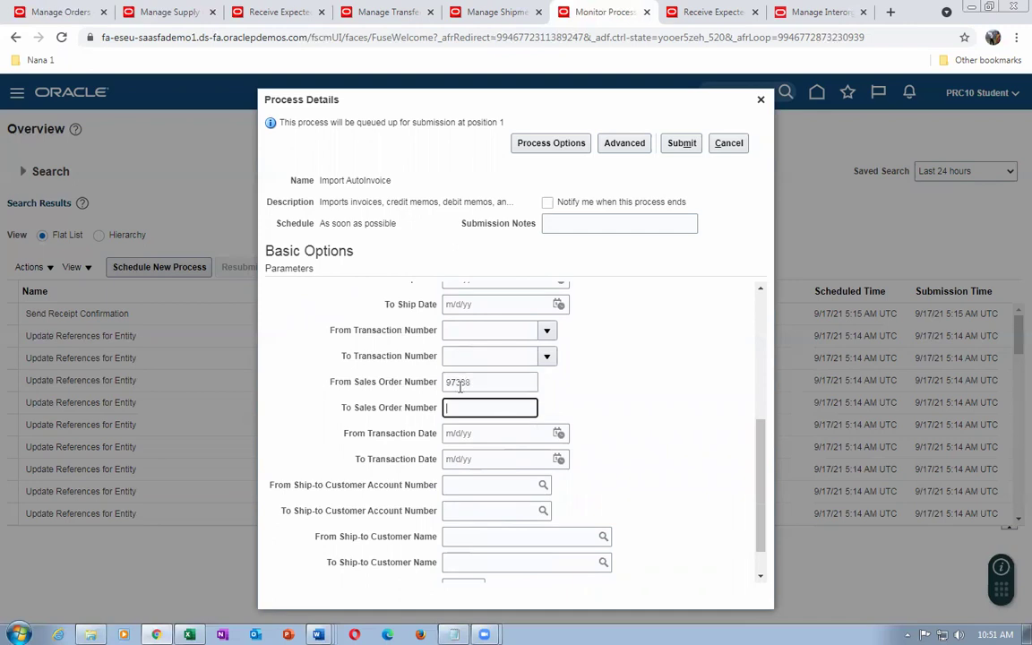
pyautogui.write('97388')
pyautogui.hotkey('alt', 'Tab')
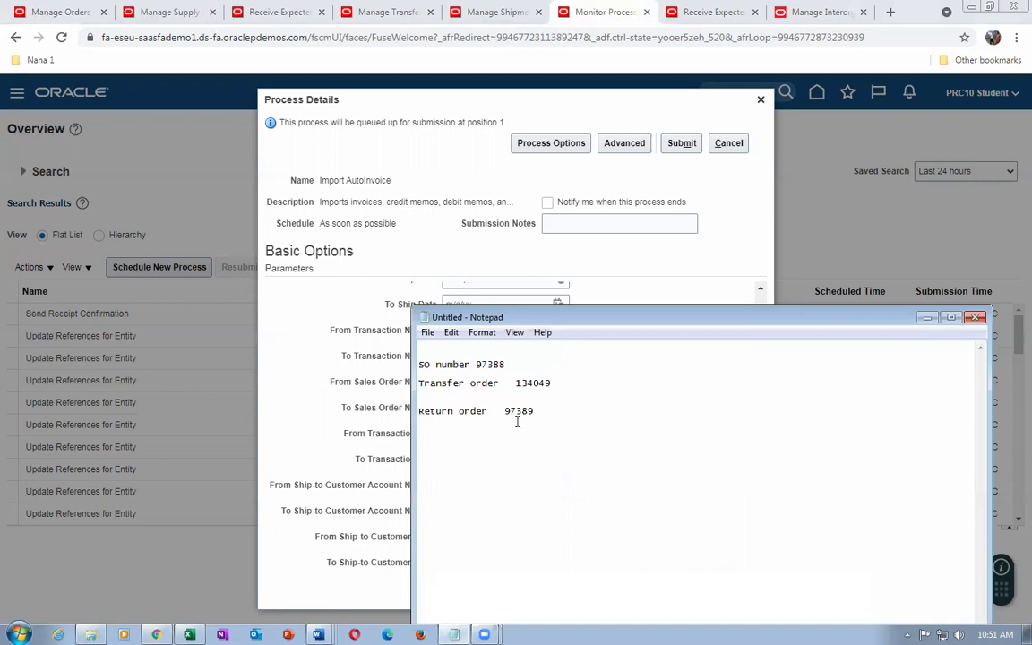
pyautogui.moveTo(506, 410); pyautogui.dragTo(536, 411)
pyautogui.click(265, 339)
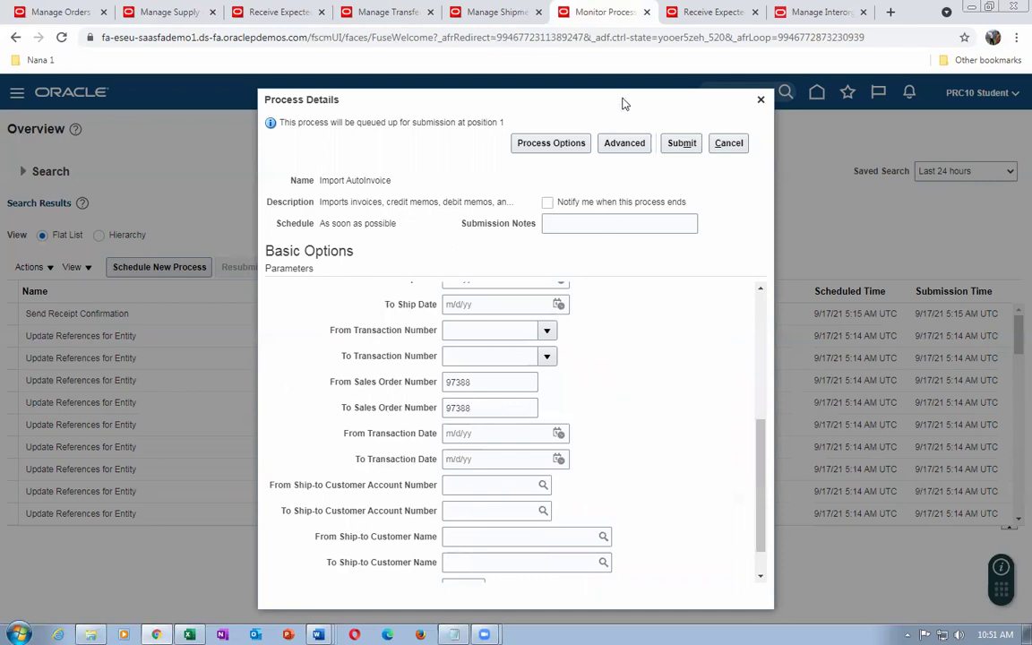
pyautogui.scroll(3, 597, 355)
pyautogui.scroll(2, 596, 355)
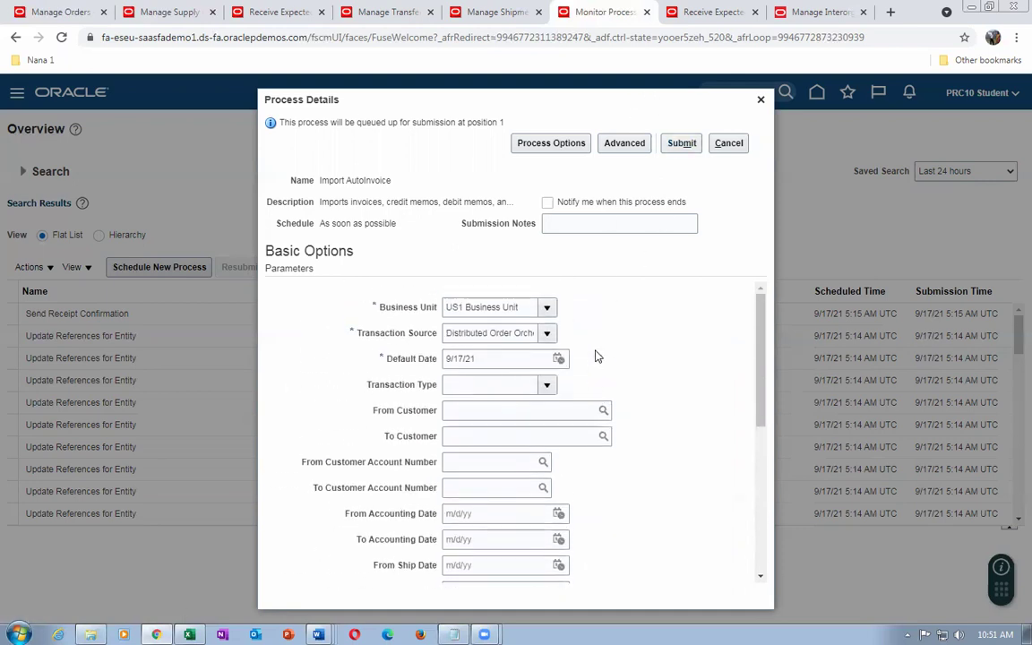
pyautogui.click(674, 143)
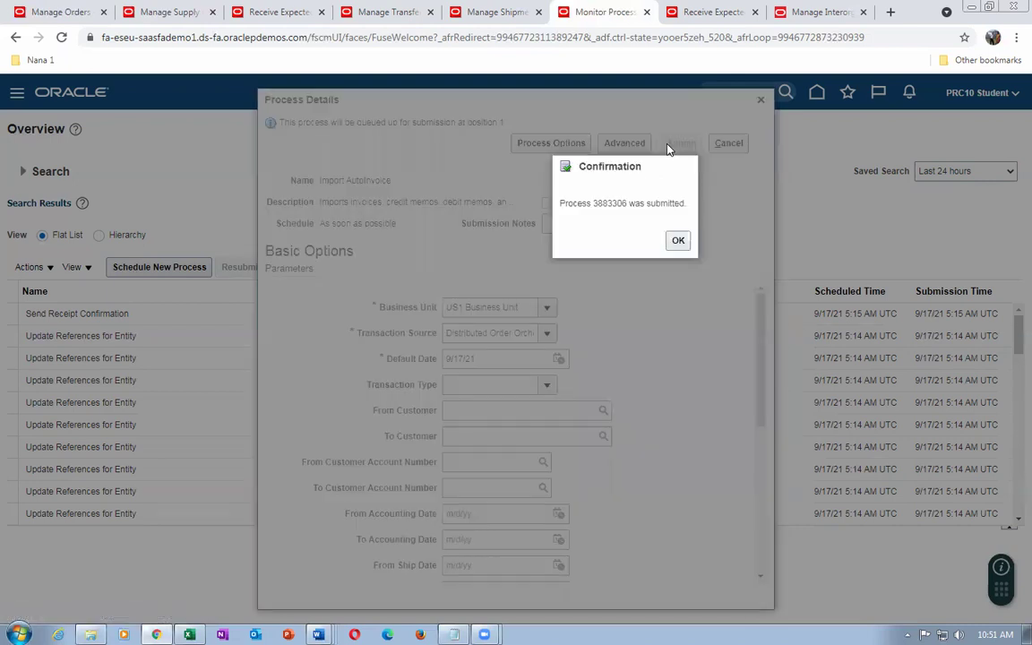
# Acknowledge the submission and refresh the list until Import AutoInvoice 3883306 shows Running
pyautogui.click(677, 240)
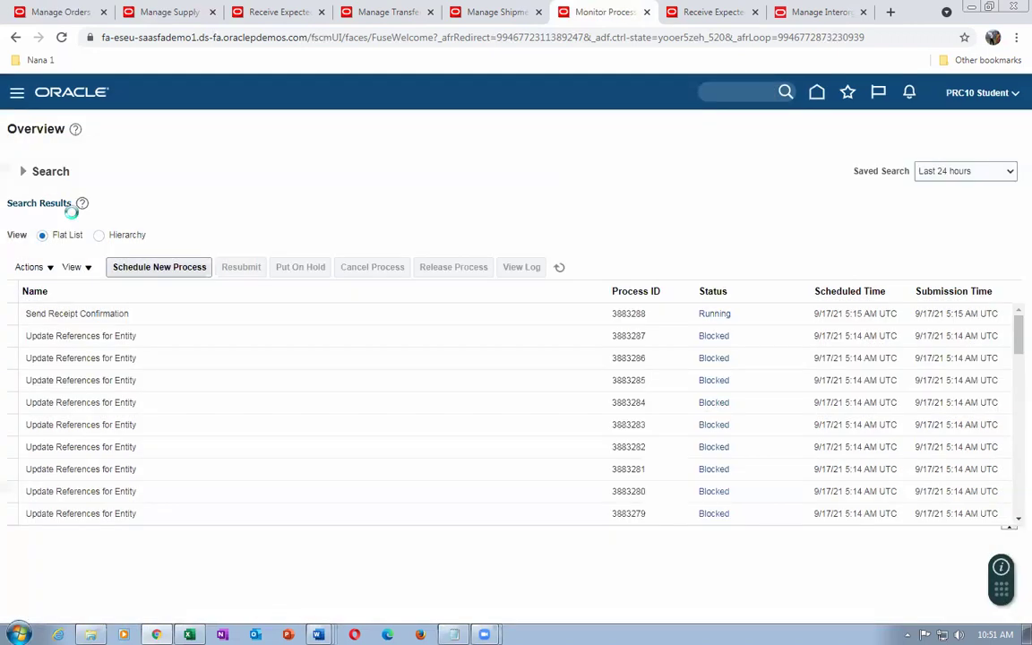
pyautogui.click(163, 269)
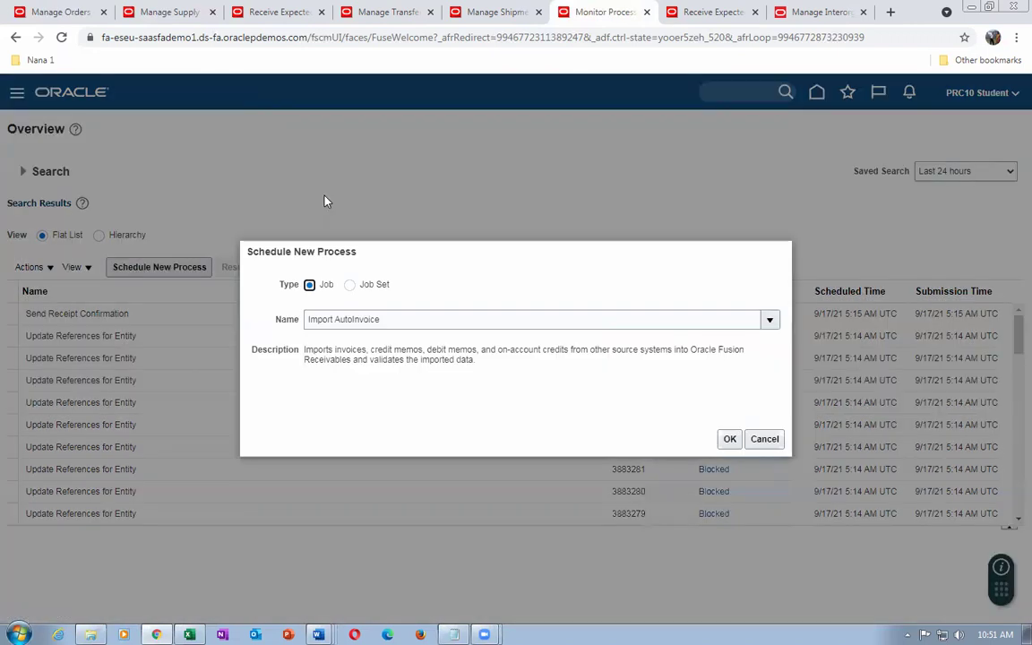
pyautogui.click(764, 438)
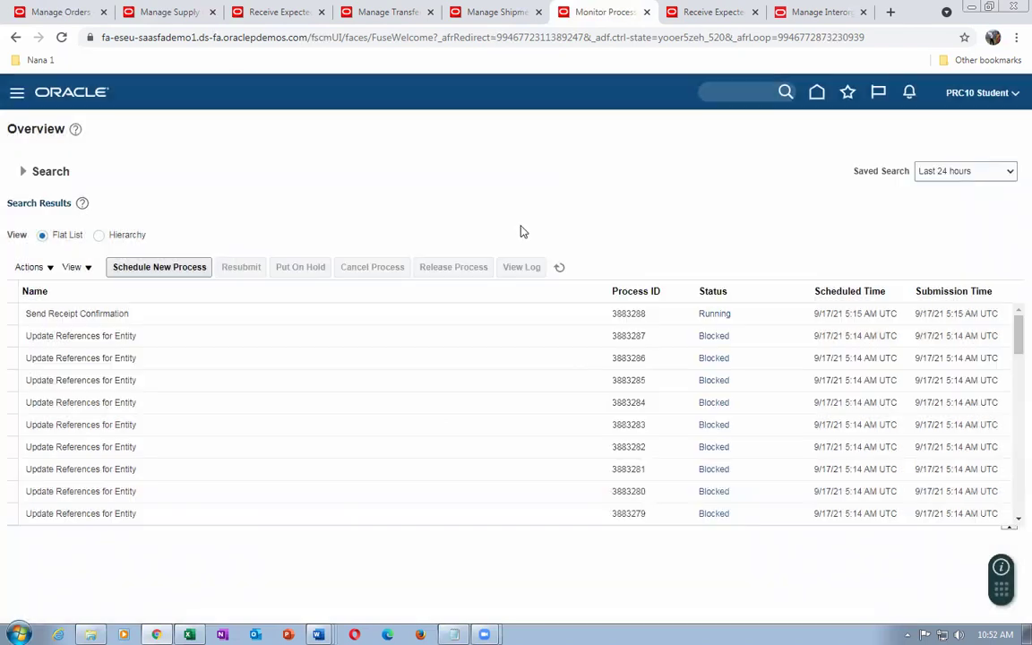
pyautogui.click(560, 269)
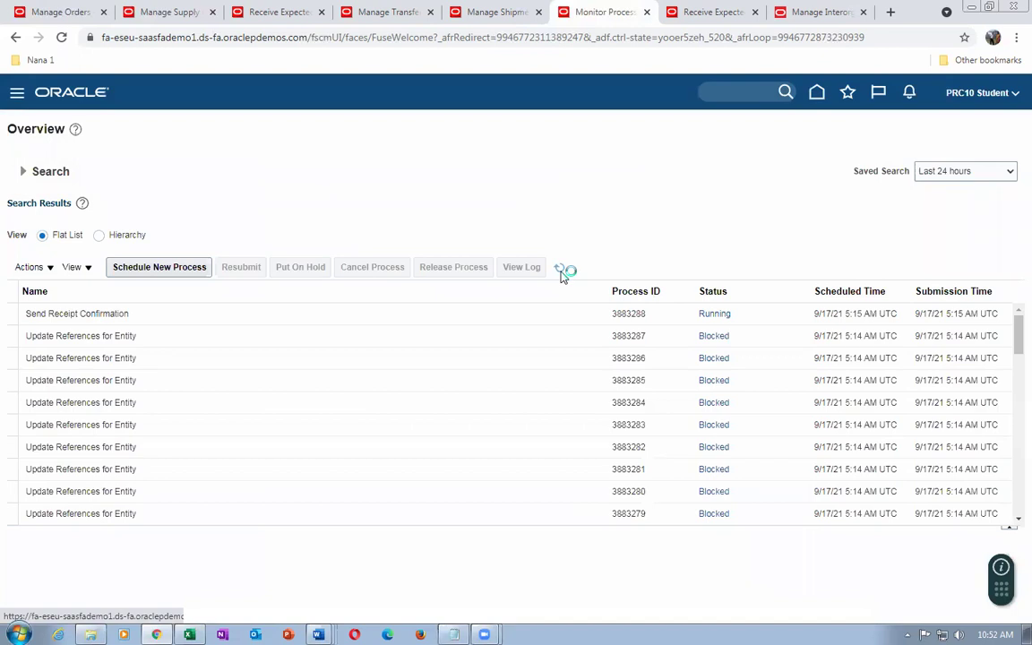
pyautogui.click(563, 270)
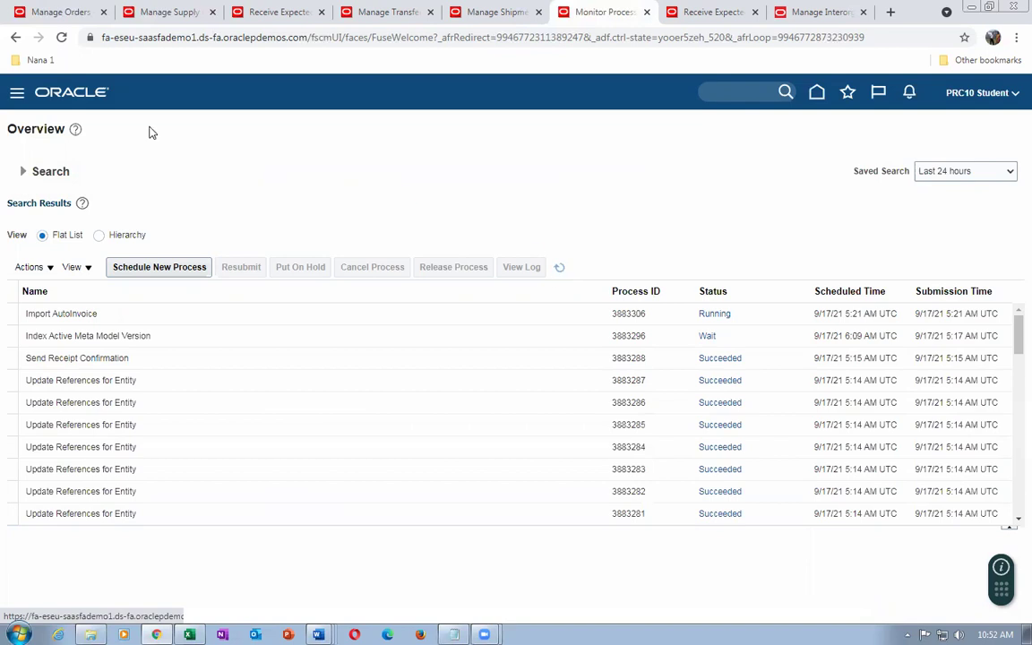
pyautogui.click(33, 13)
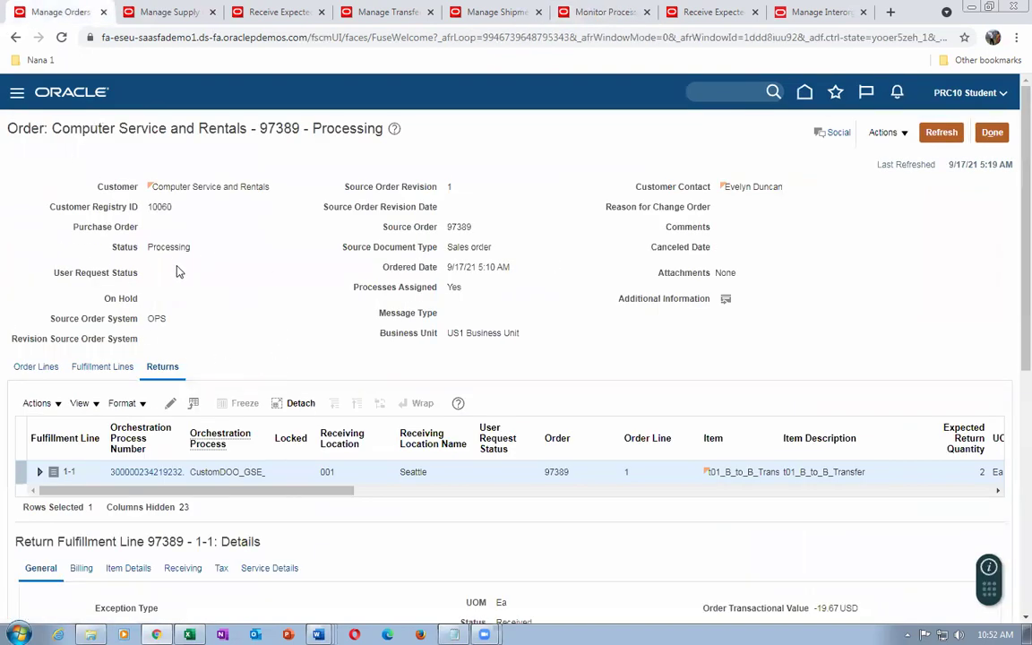
# Leave order 97389 and search for sales order 97388, whose line is Awaiting Billing
pyautogui.click(993, 132)
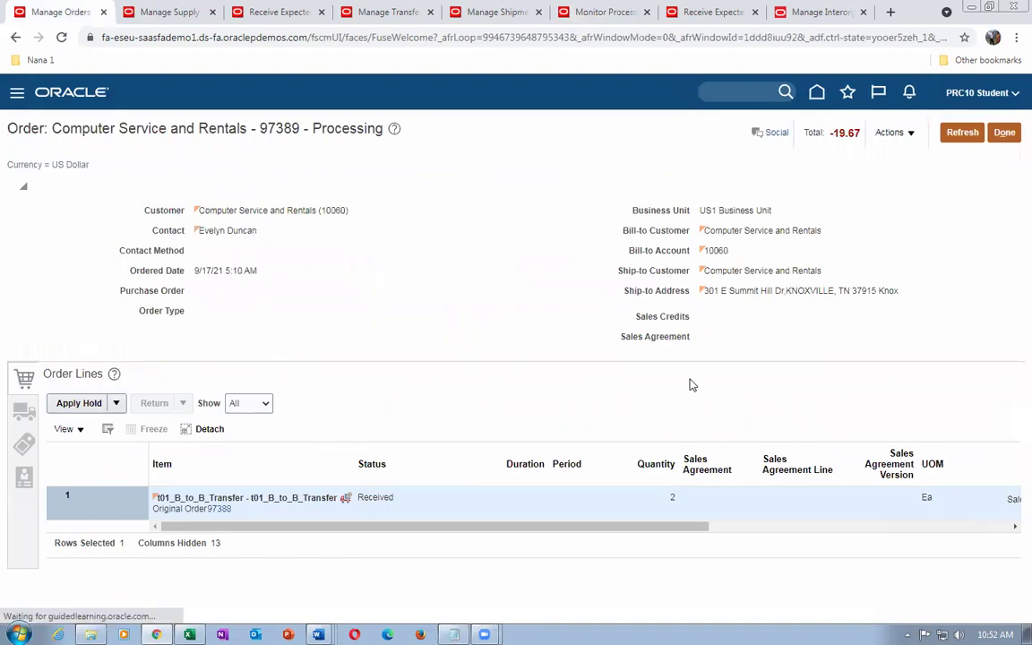
pyautogui.click(1002, 133)
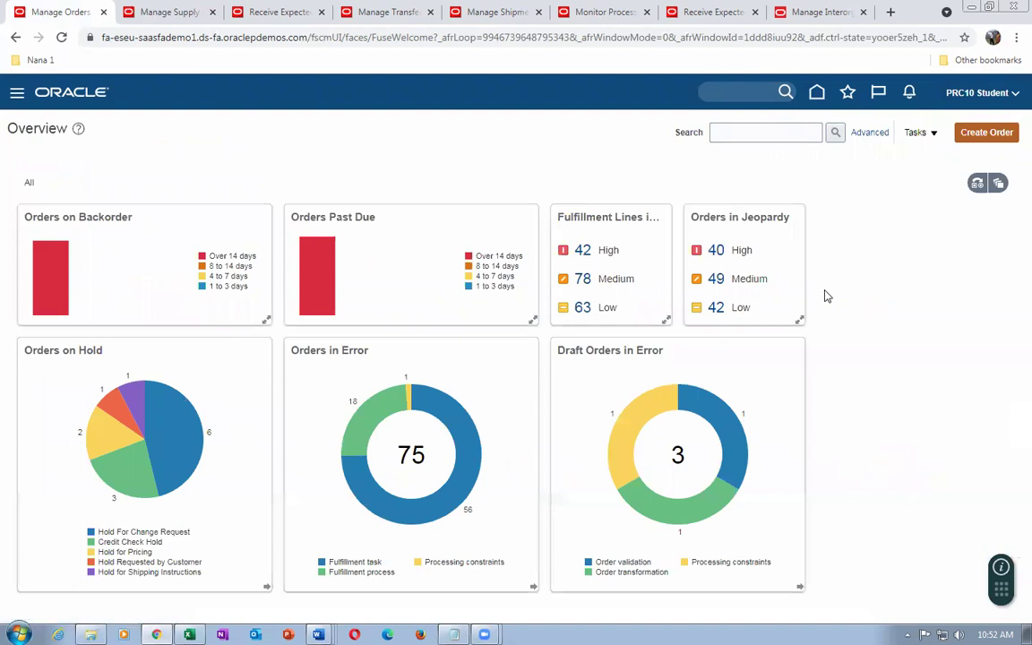
pyautogui.click(764, 132)
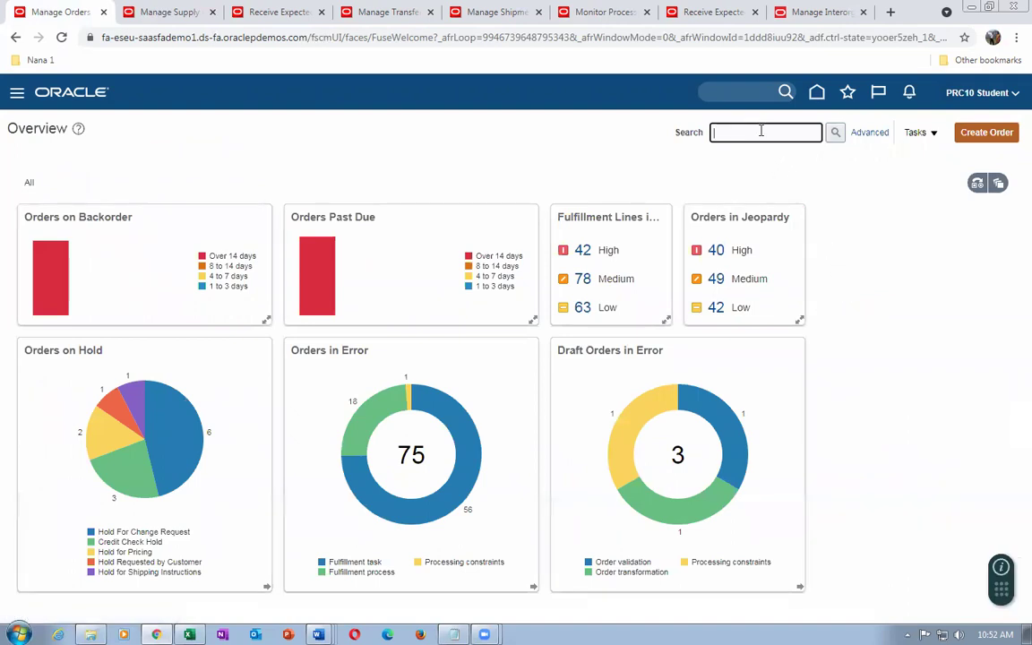
pyautogui.write('97388')
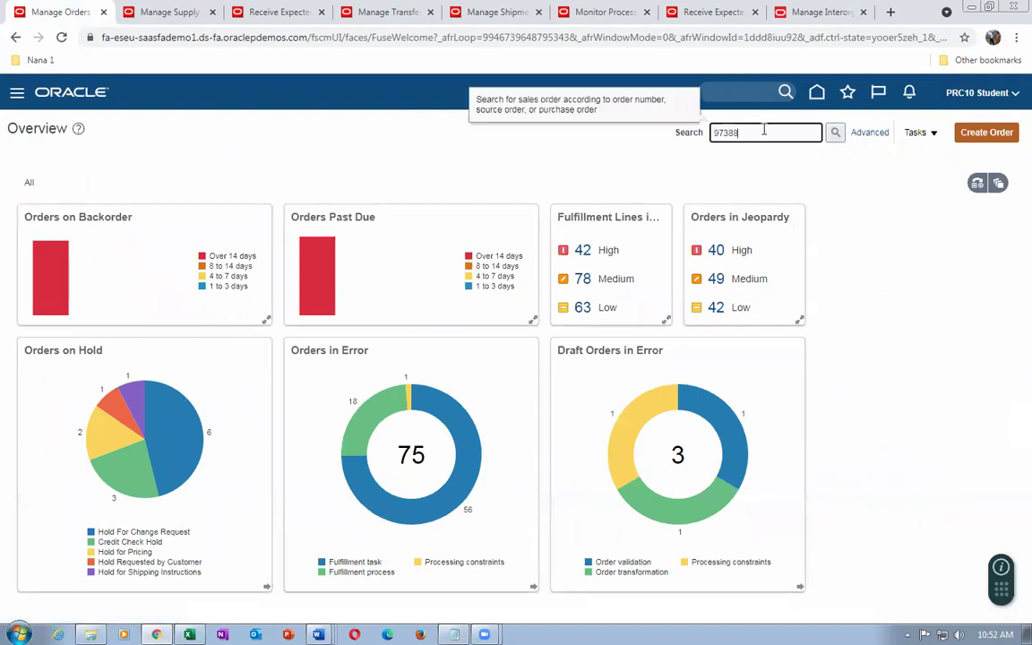
pyautogui.click(835, 132)
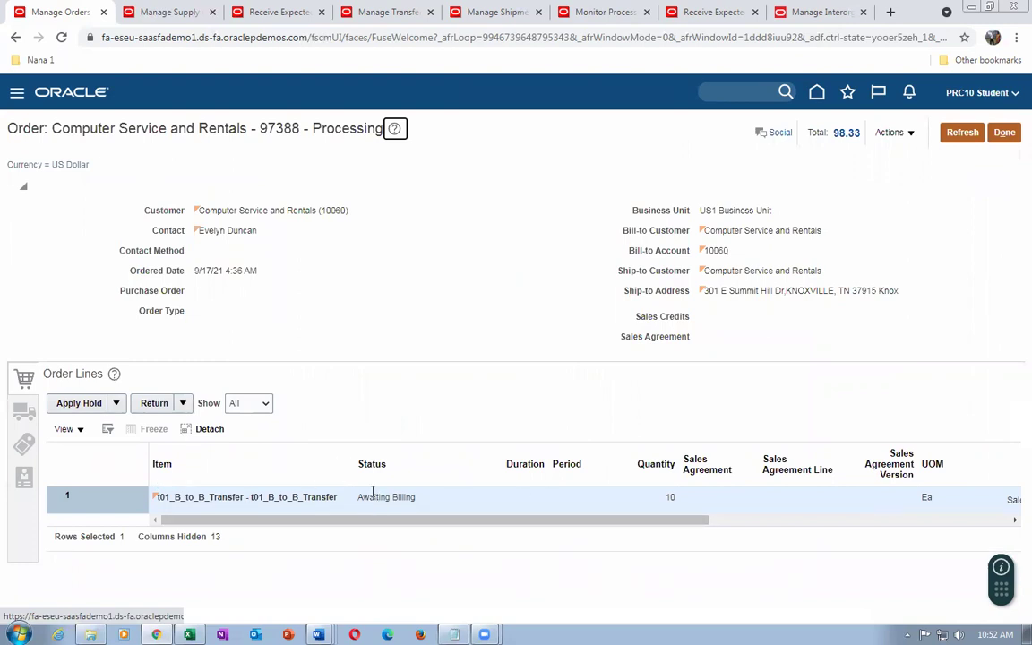
pyautogui.click(605, 18)
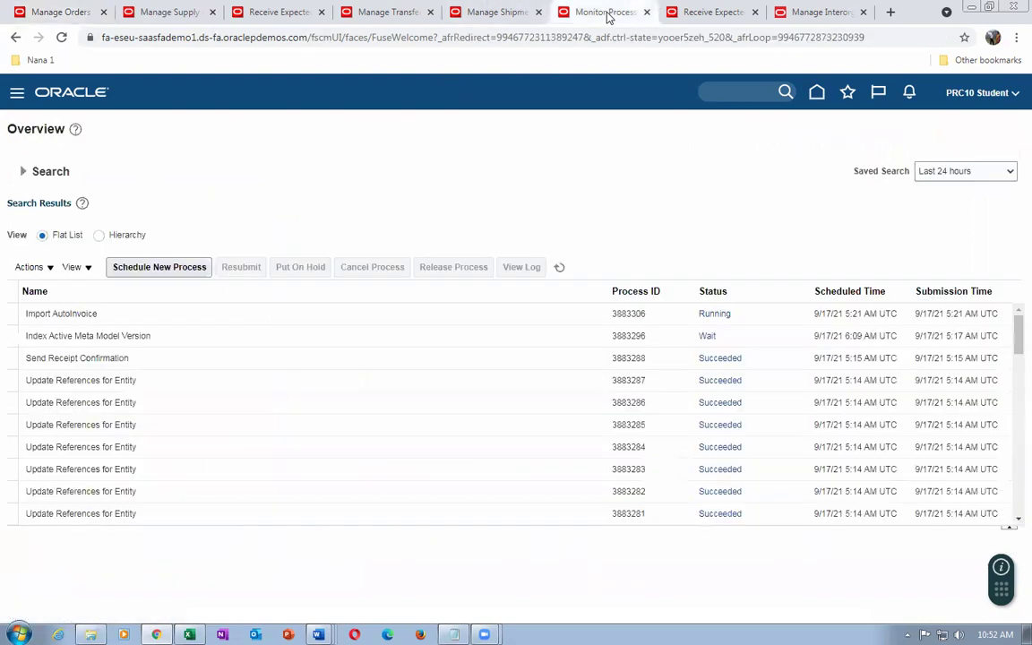
# Refresh until the AutoInvoice jobs succeed, then select the Notify Feeder System of Receivables Transactions row
pyautogui.click(564, 270)
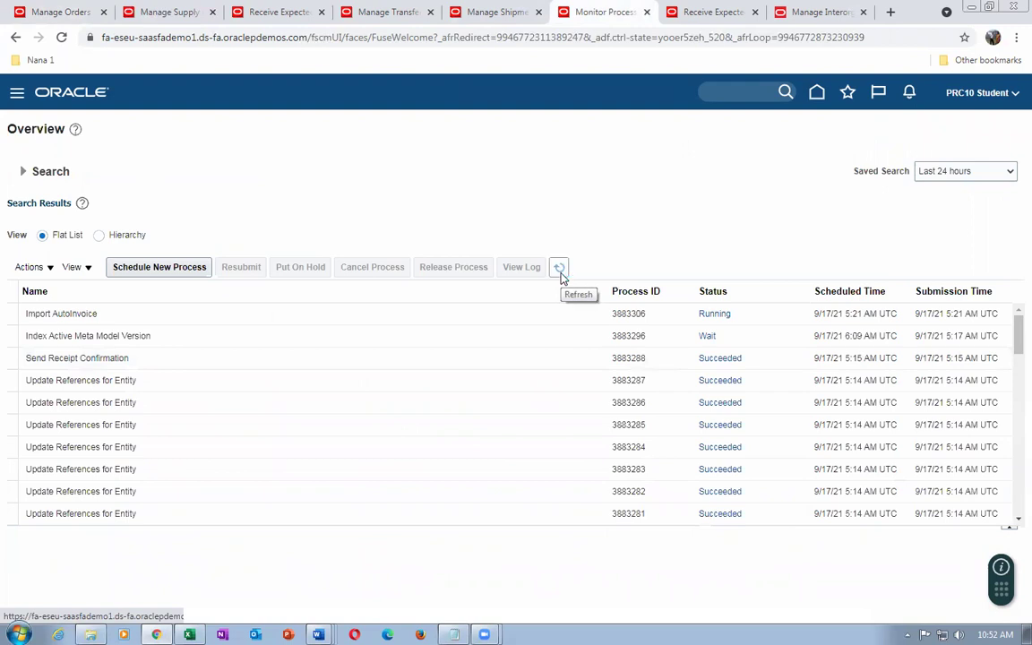
pyautogui.click(560, 274)
pyautogui.click(561, 275)
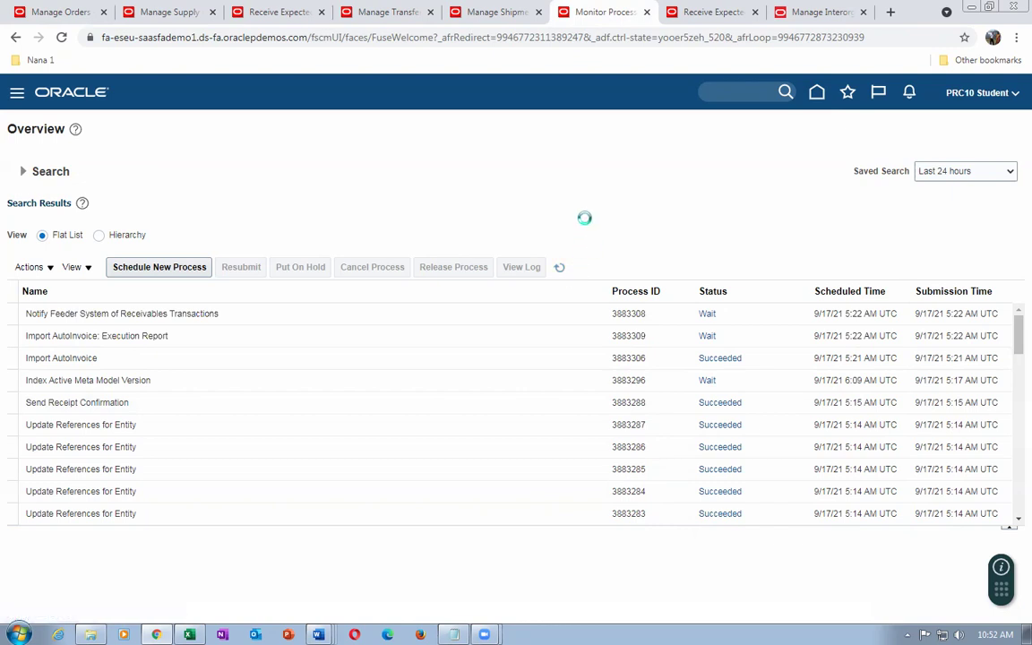
pyautogui.click(558, 272)
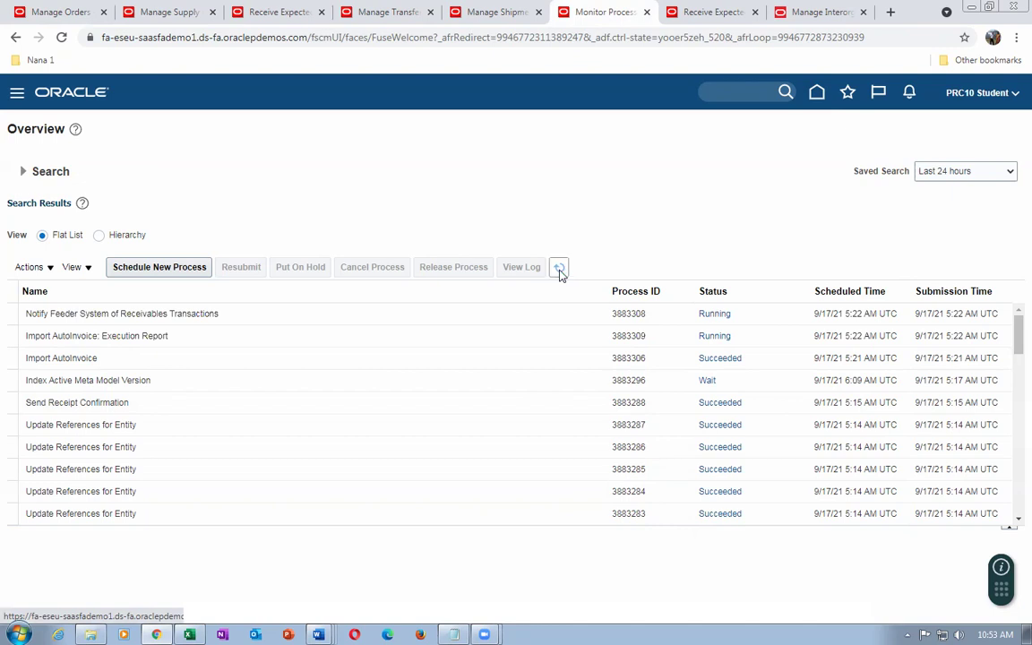
pyautogui.click(559, 271)
pyautogui.click(558, 274)
pyautogui.click(558, 273)
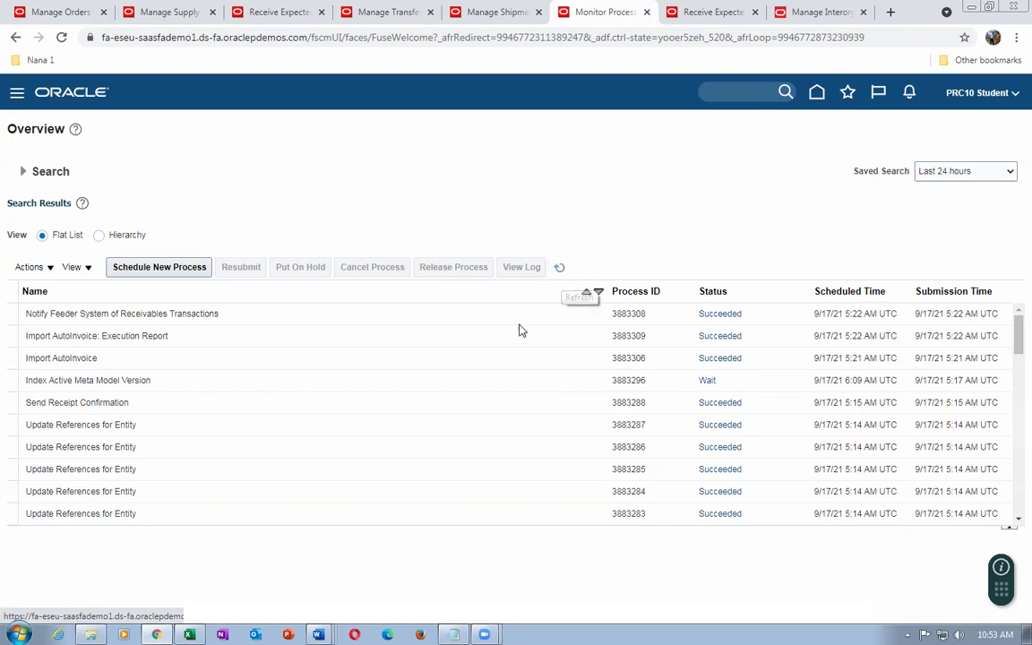
pyautogui.click(280, 313)
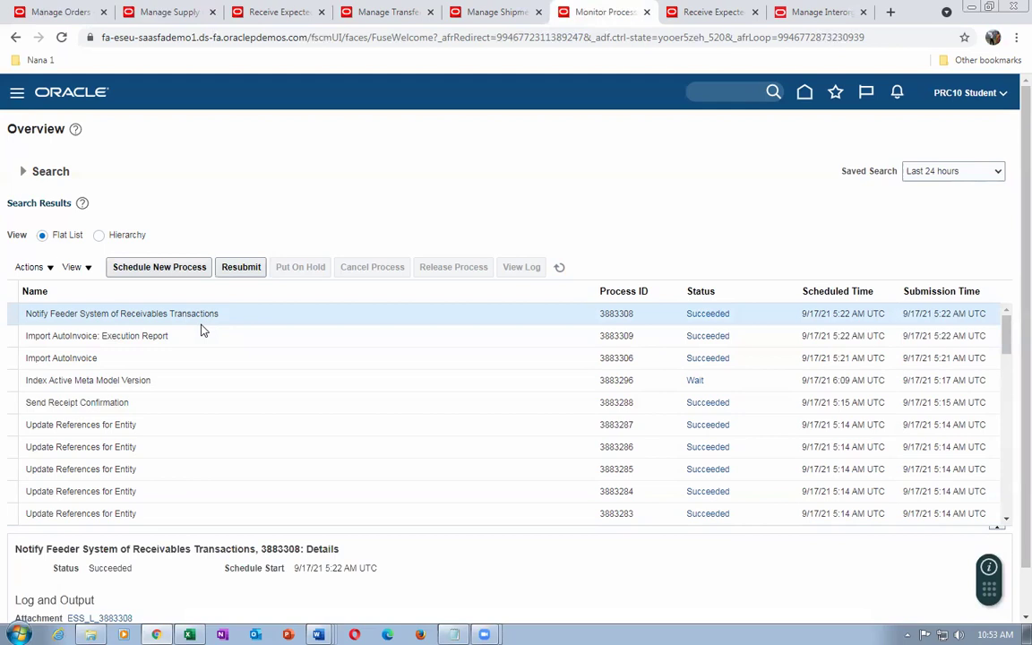
pyautogui.click(40, 11)
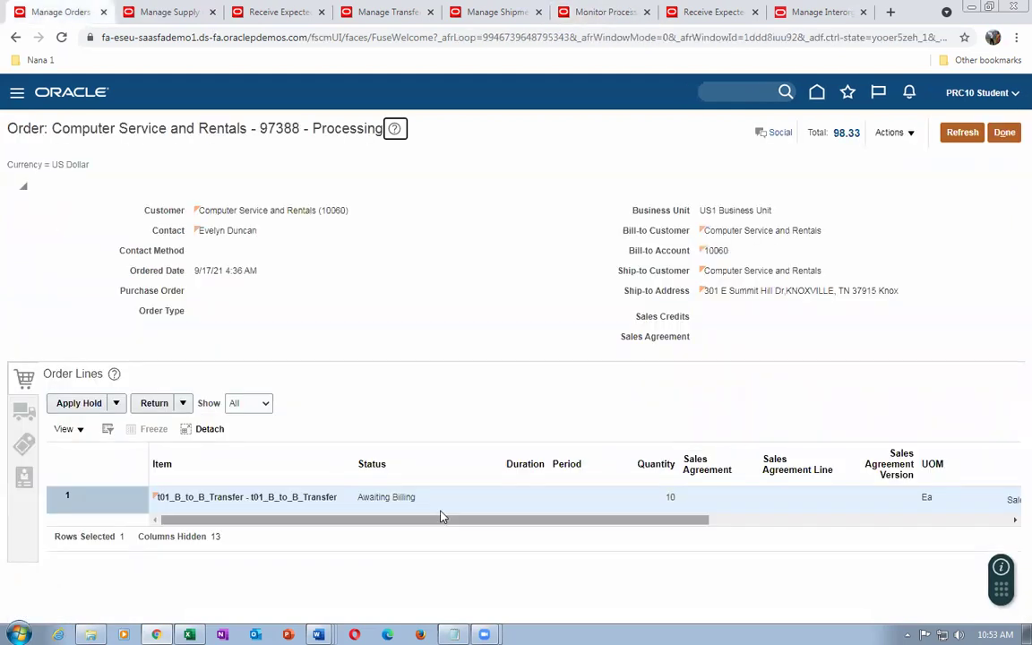
# Reload order 97388 to see its line Closed, then refresh the scheduled processes list
pyautogui.click(962, 132)
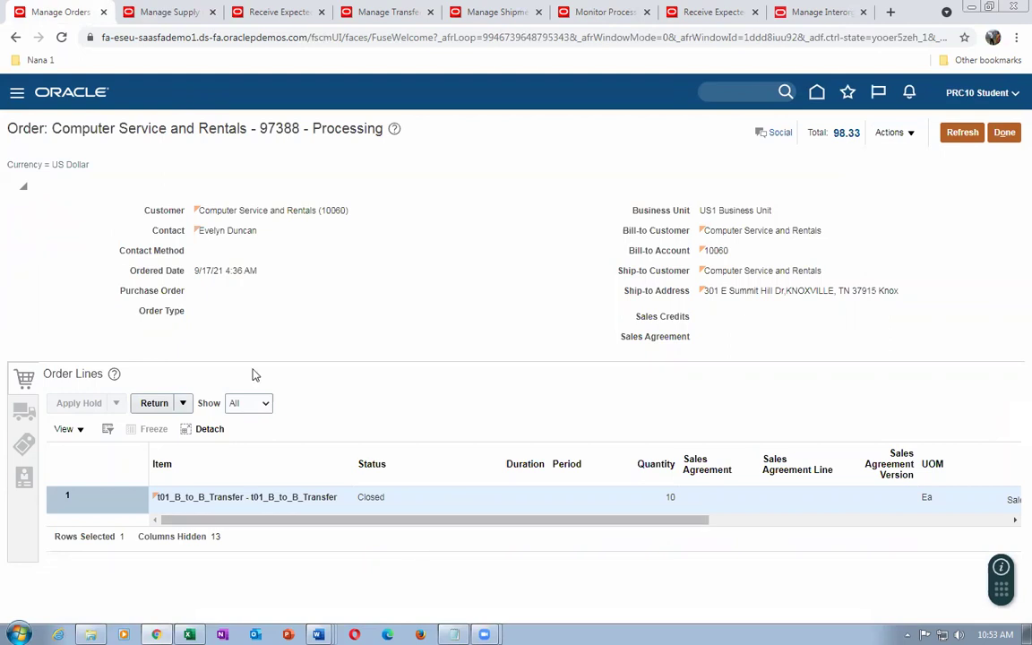
pyautogui.click(581, 16)
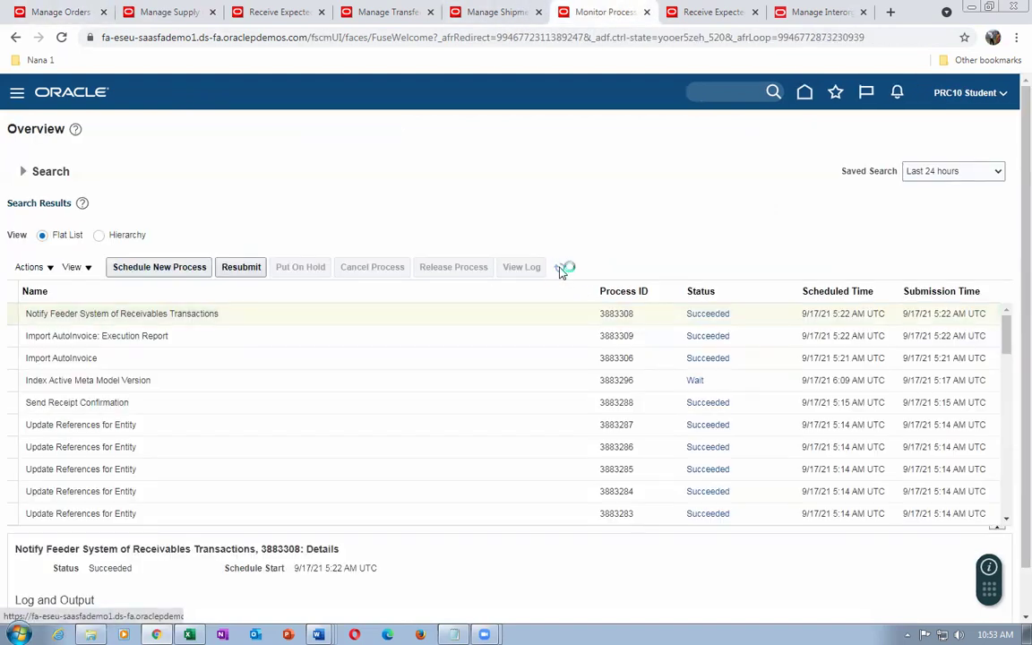
pyautogui.click(564, 267)
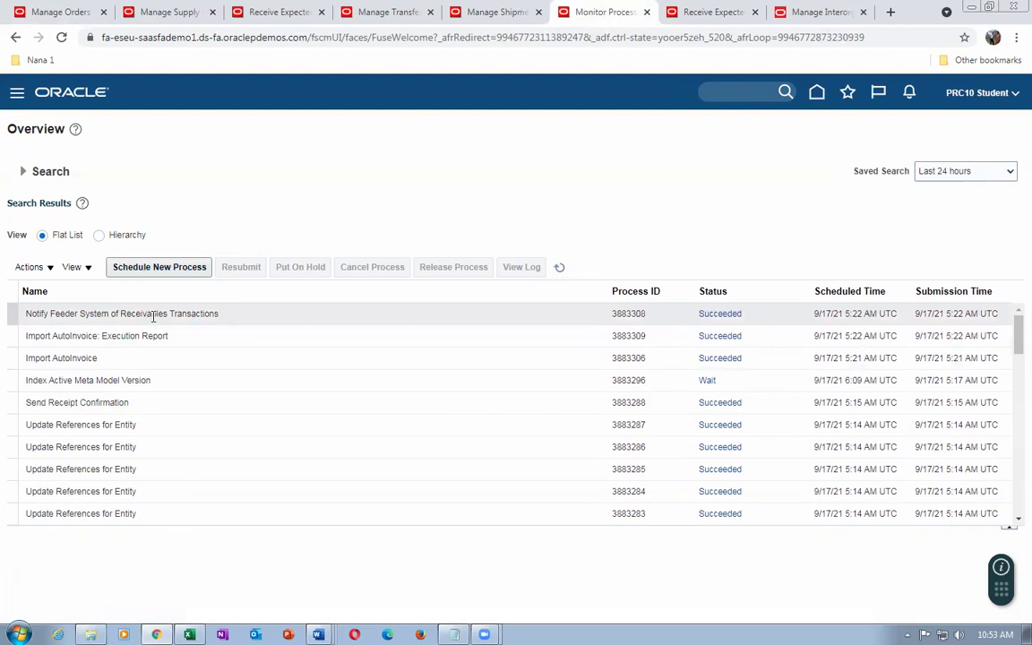
# Open the Import AutoInvoice: Execution Report output for process 3883309 and export it as PDF
pyautogui.click(559, 269)
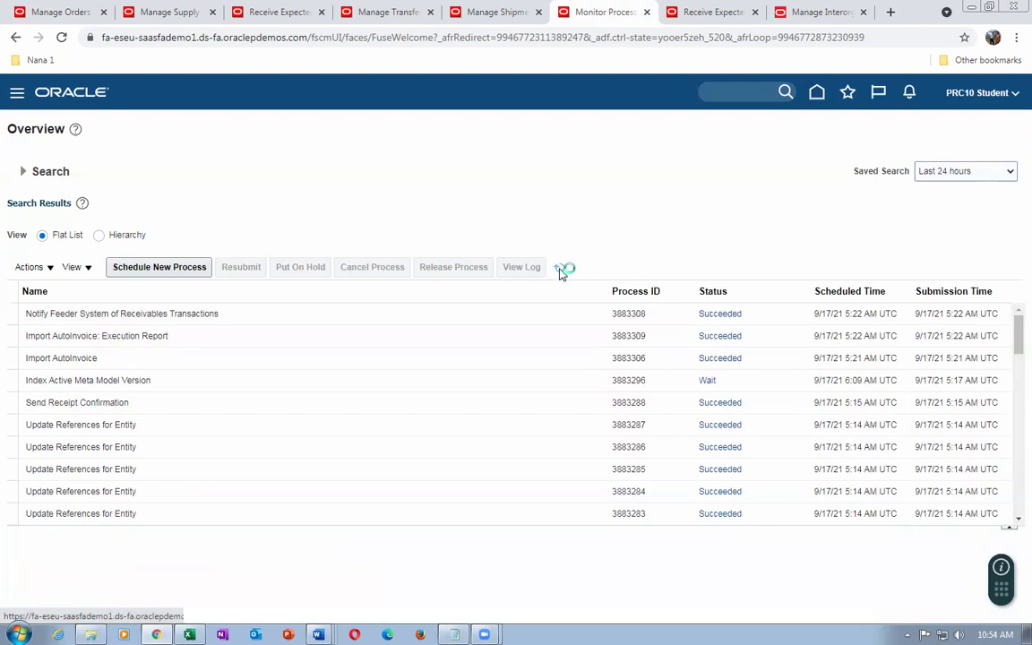
pyautogui.click(559, 269)
pyautogui.click(558, 269)
pyautogui.click(190, 338)
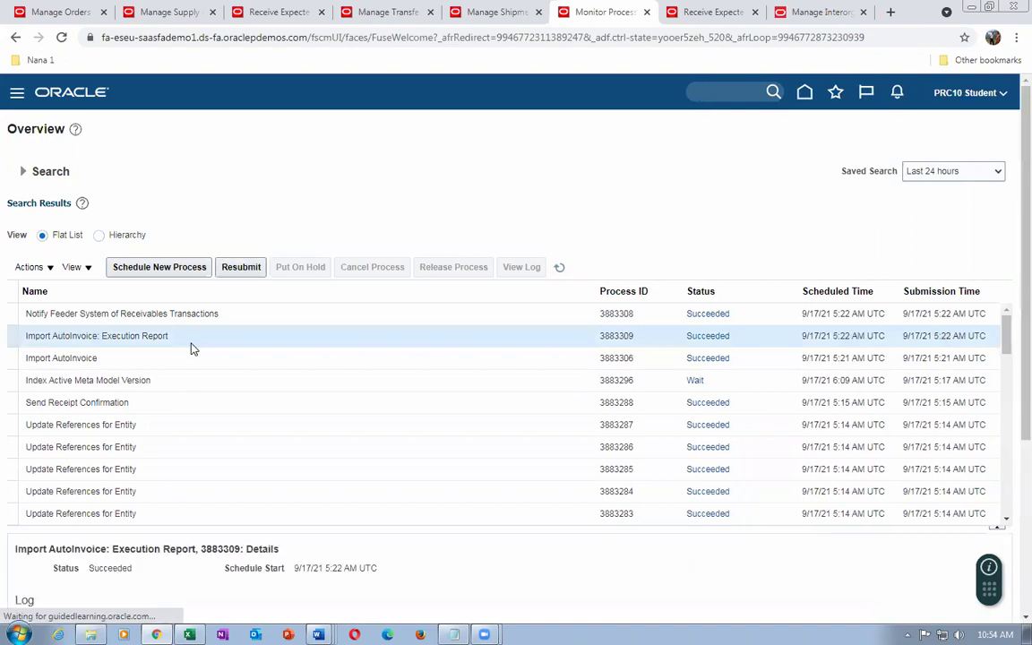
pyautogui.scroll(-2, 187, 548)
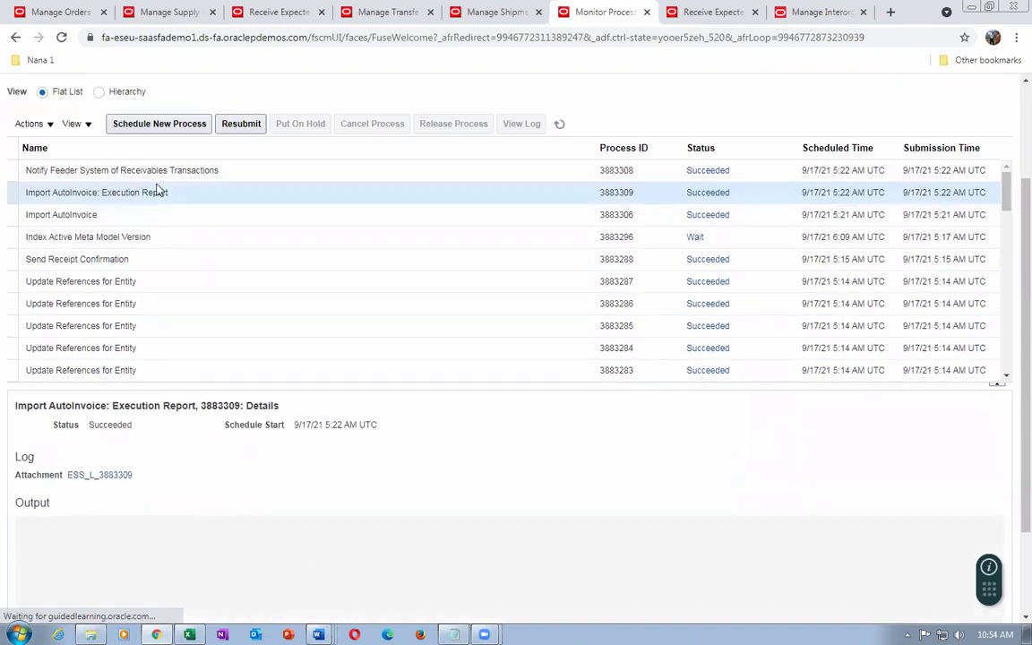
pyautogui.click(248, 572)
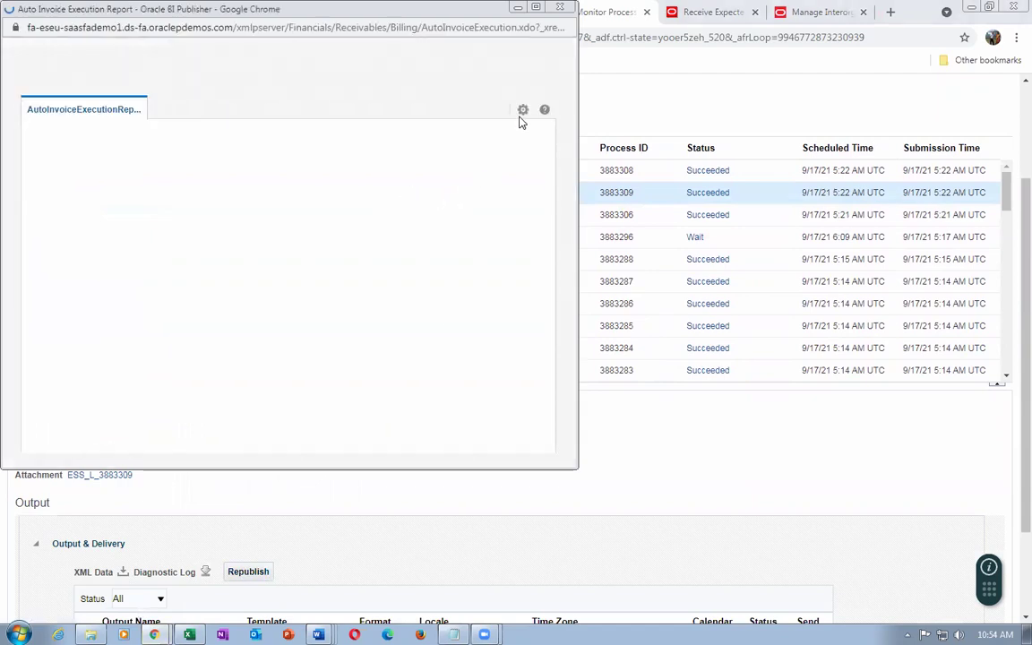
pyautogui.click(522, 117)
pyautogui.moveTo(507, 134)
pyautogui.click(374, 163)
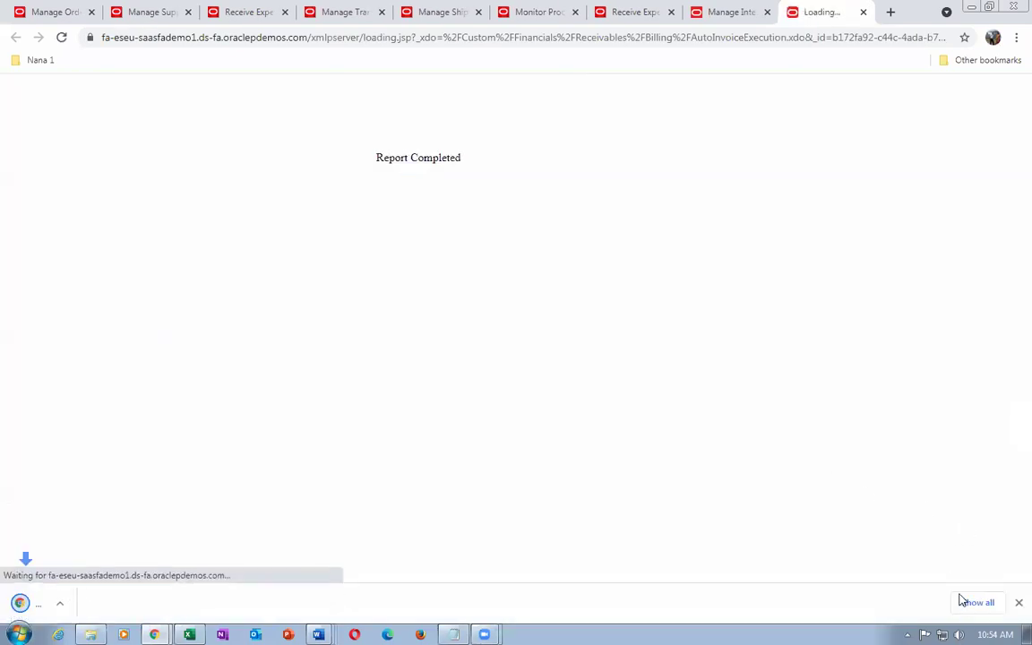
pyautogui.click(974, 603)
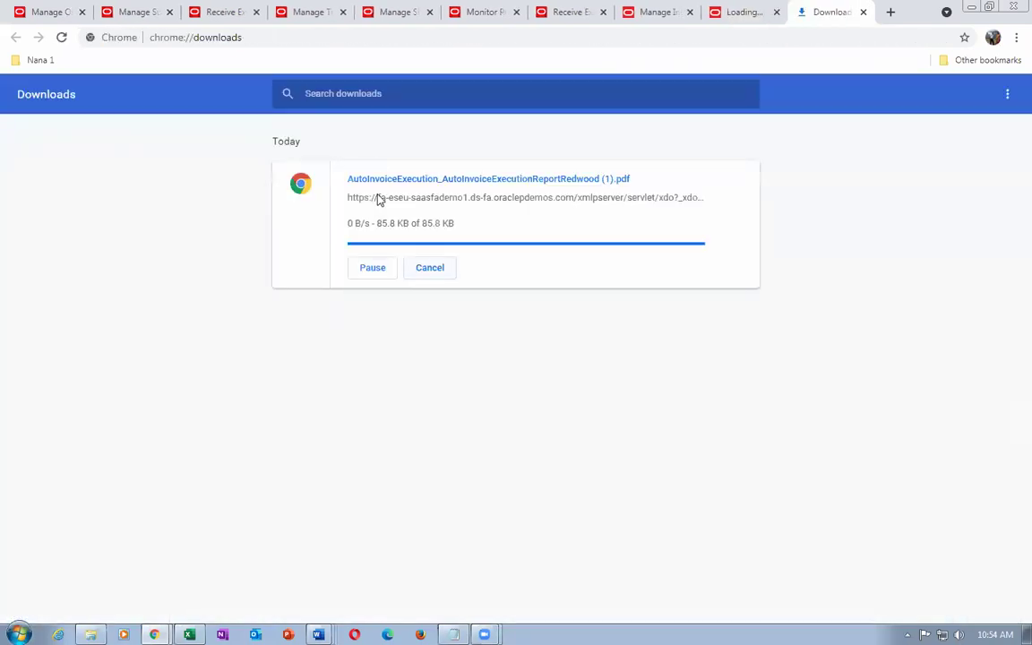
# Open the AutoInvoice report PDF and check the invoice totals, including tax lines
pyautogui.click(395, 180)
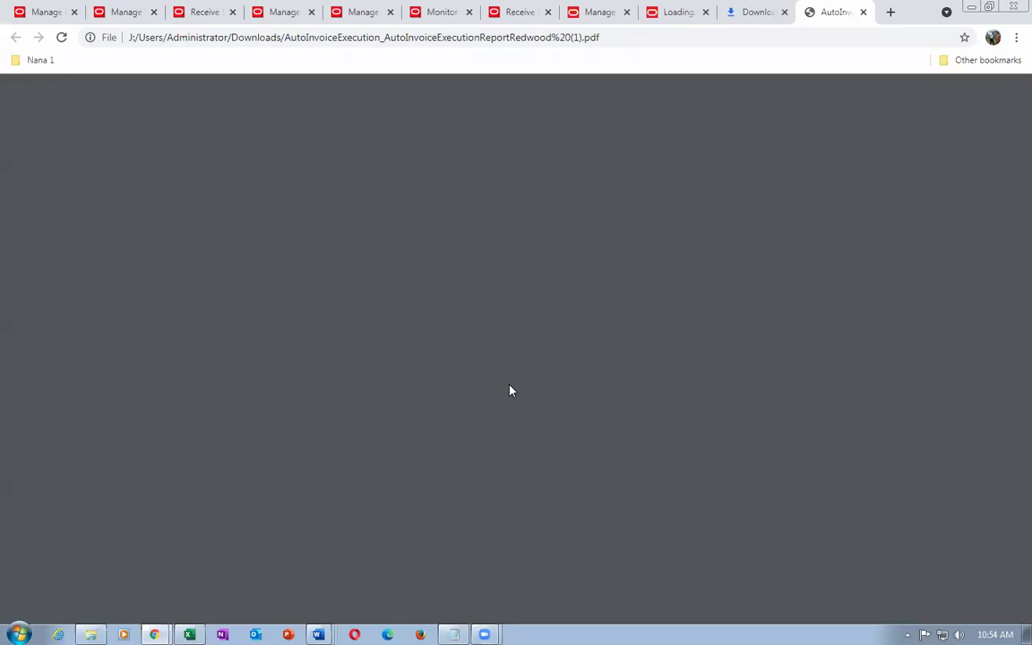
pyautogui.scroll(-3, 513, 394)
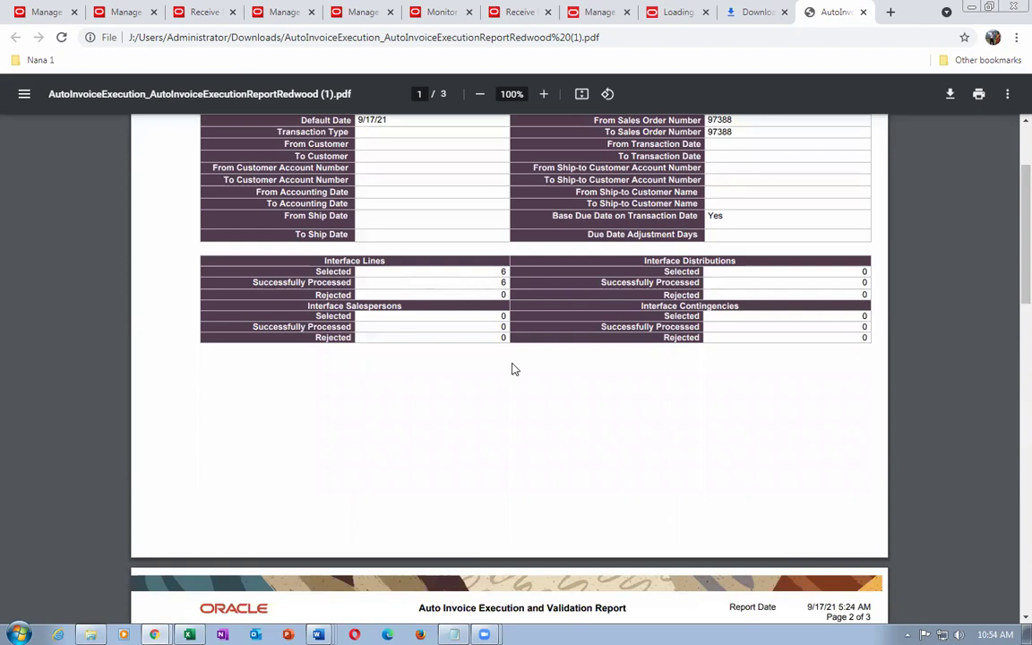
pyautogui.scroll(-1, 508, 387)
pyautogui.scroll(-5, 508, 387)
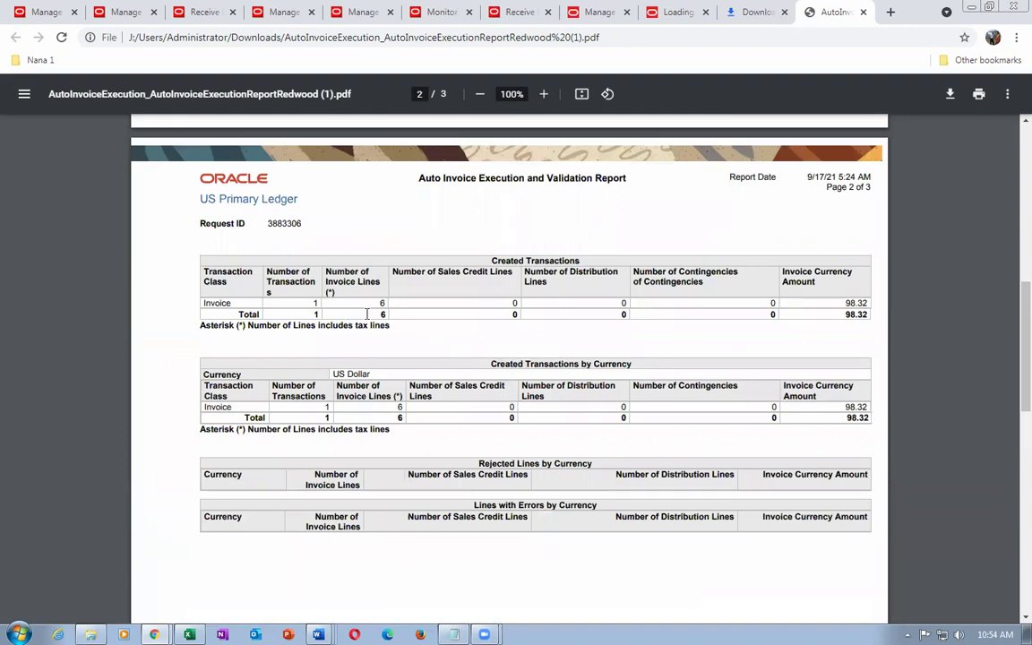
pyautogui.moveTo(367, 313); pyautogui.dragTo(393, 313)
pyautogui.click(407, 356)
# Review the Created Transactions table (one invoice, 6 lines, 98.32), then close the PDF and Downloads
pyautogui.scroll(-5, 602, 431)
pyautogui.scroll(-2, 605, 433)
pyautogui.scroll(4, 605, 433)
pyautogui.scroll(3, 608, 432)
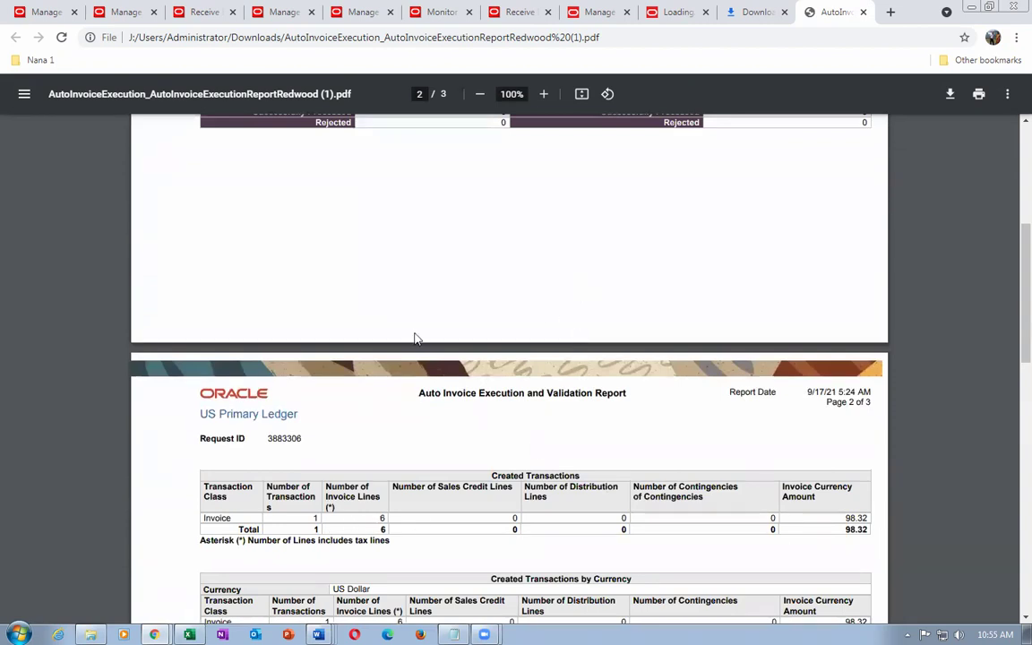
pyautogui.click(863, 12)
pyautogui.click(863, 12)
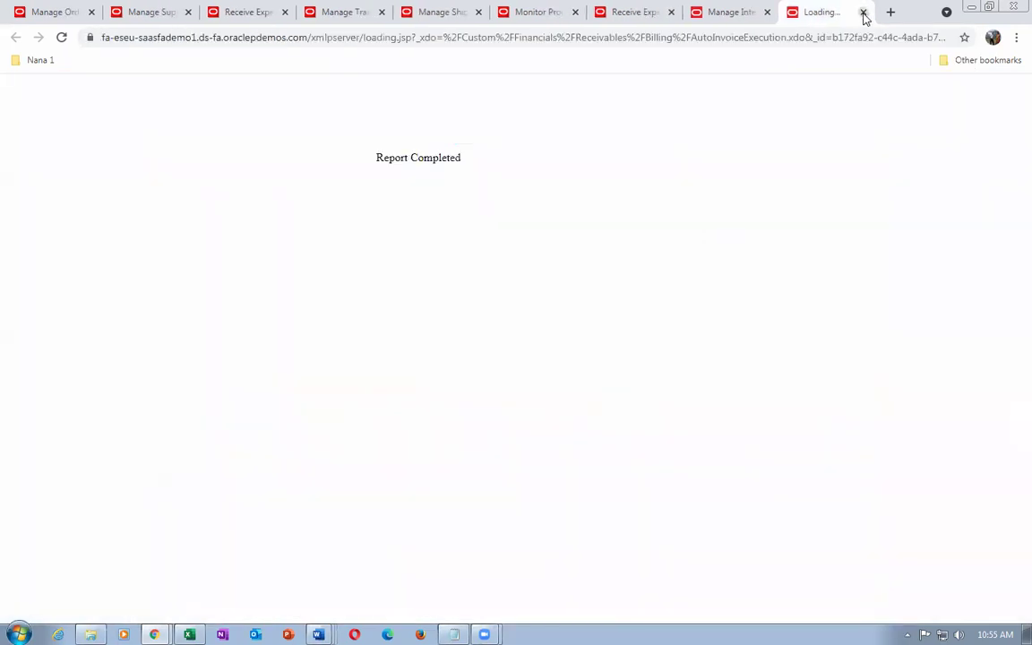
# Return via Home and Manage Orders to Monitor Processes showing Import AutoInvoice: Execution Report 3883309
pyautogui.click(863, 11)
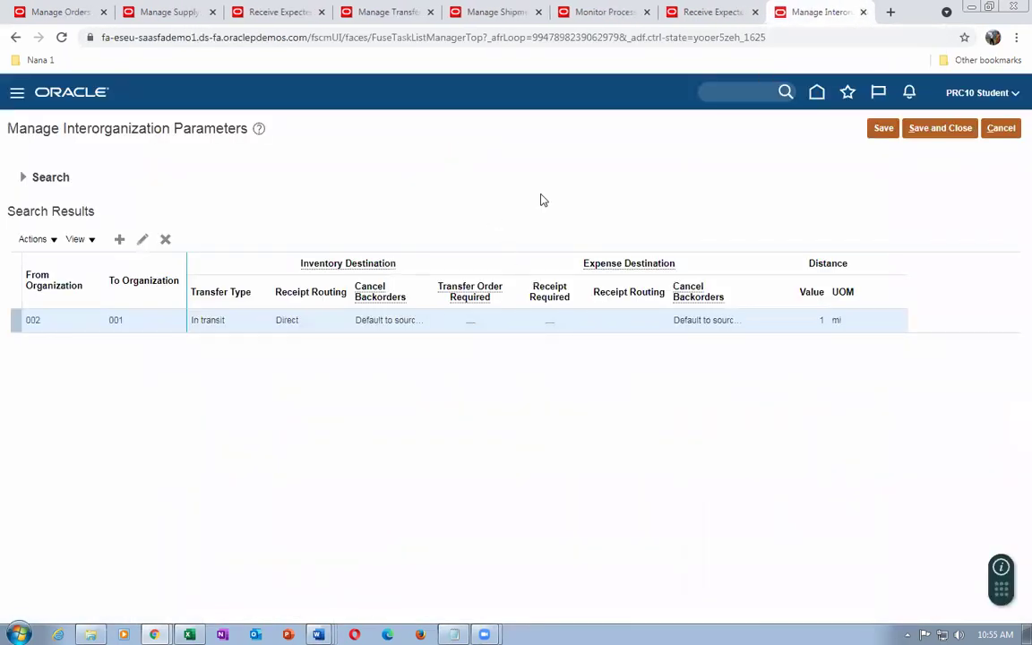
pyautogui.click(815, 93)
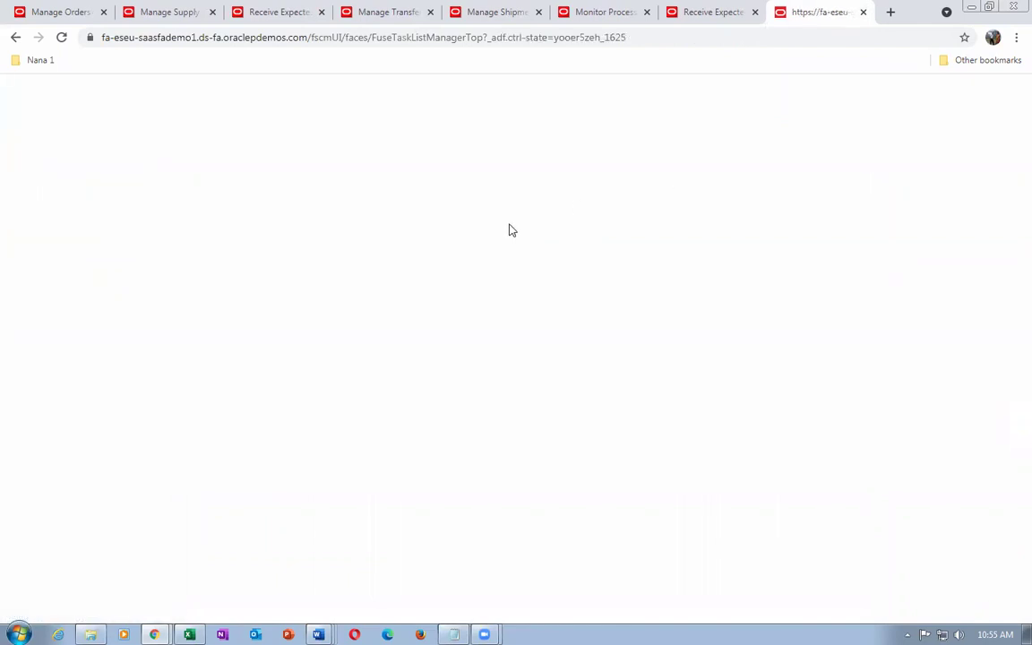
pyautogui.click(50, 14)
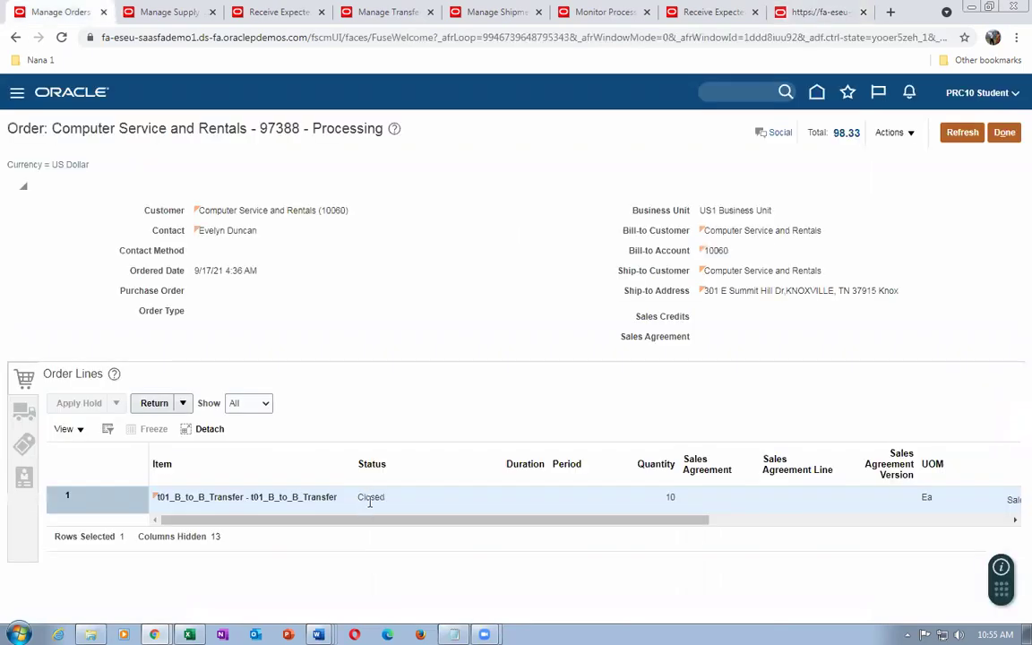
pyautogui.click(625, 10)
pyautogui.click(169, 129)
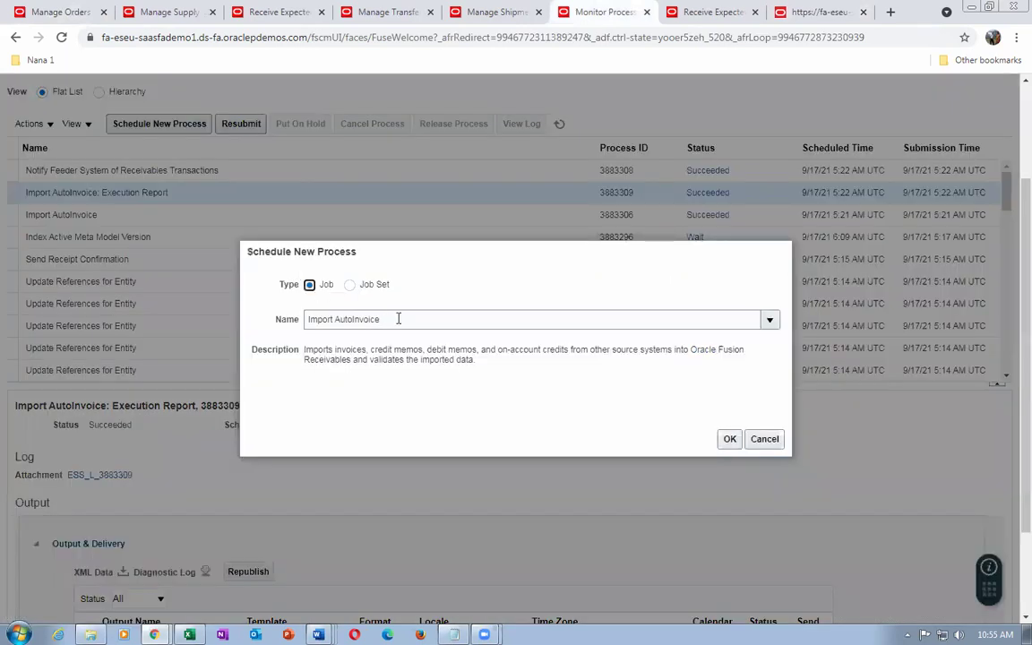
# Submit Update or Close Sales Orders with Entity Name Header and Interval Hours 0 as process 3883315
pyautogui.moveTo(399, 319); pyautogui.dragTo(240, 319)
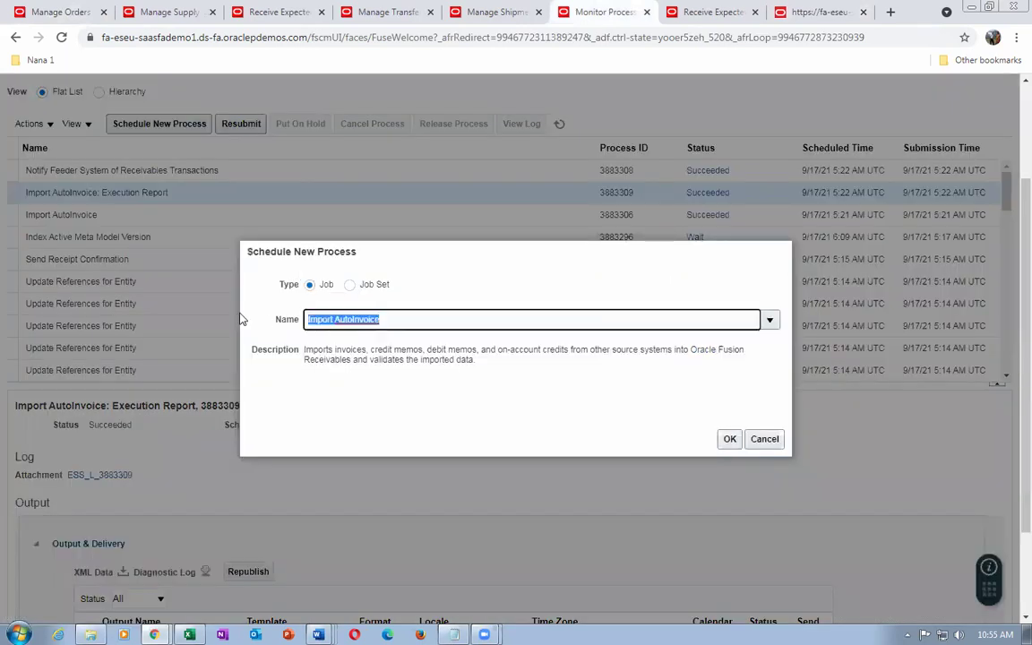
pyautogui.write('update%close%')
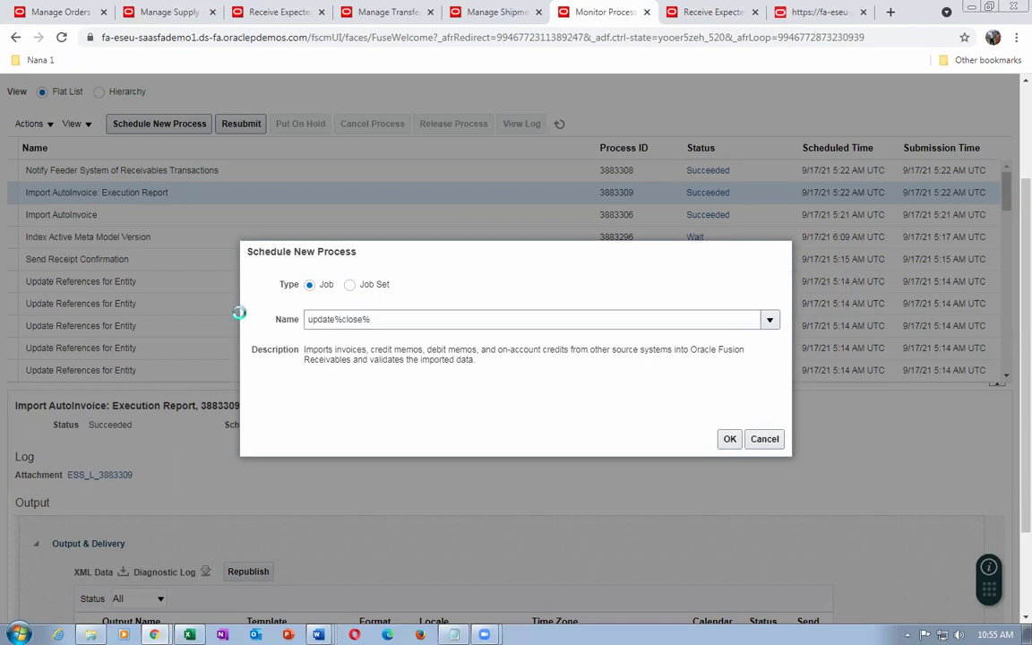
pyautogui.click(455, 349)
pyautogui.click(729, 439)
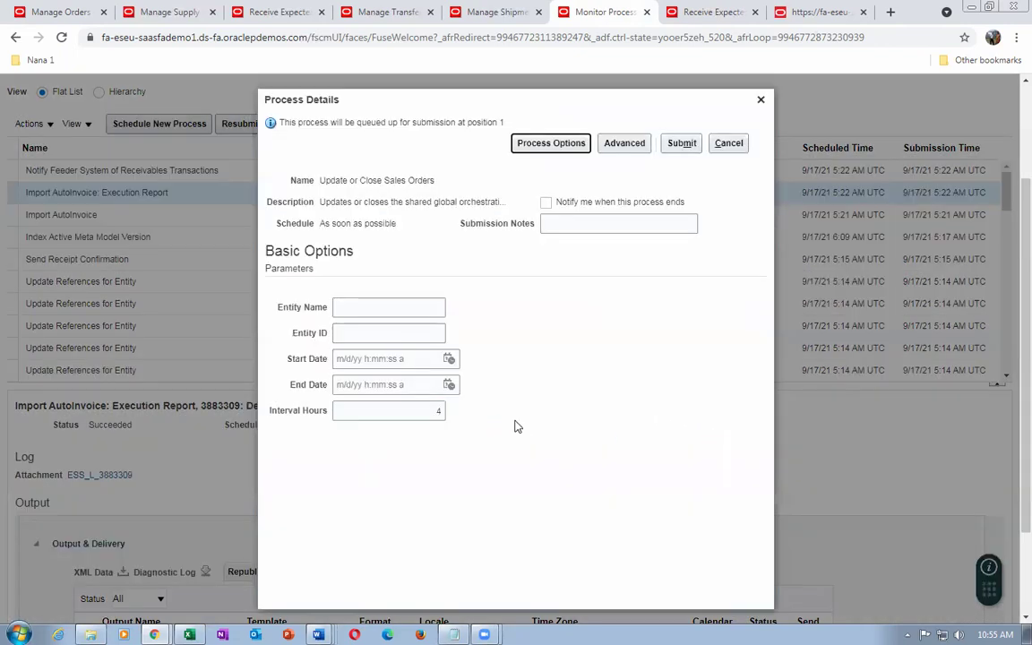
pyautogui.click(395, 303)
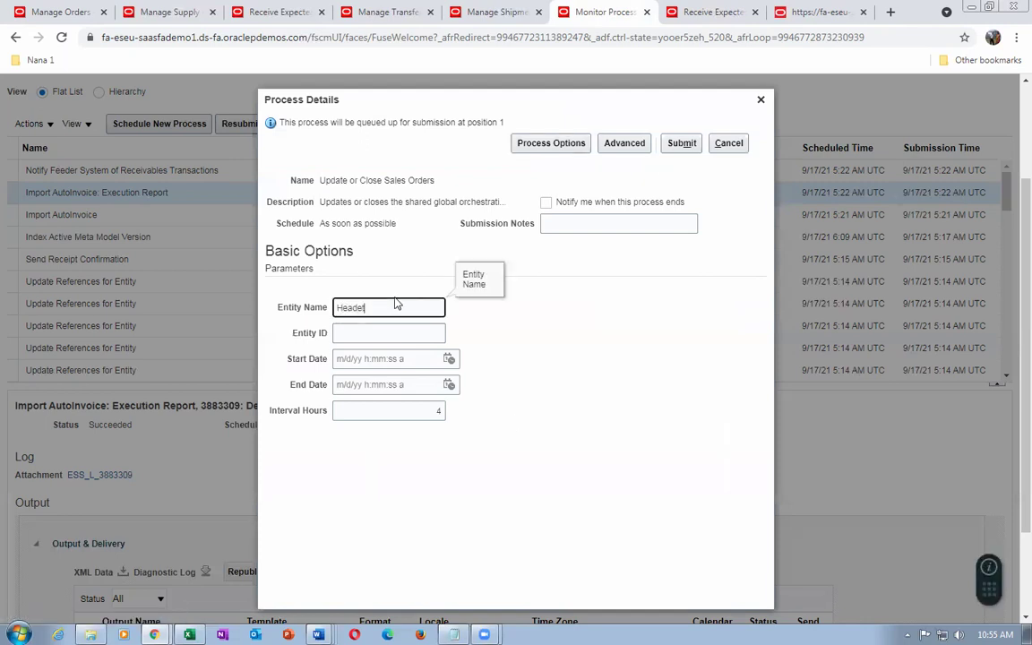
pyautogui.write('r')
pyautogui.click(388, 413)
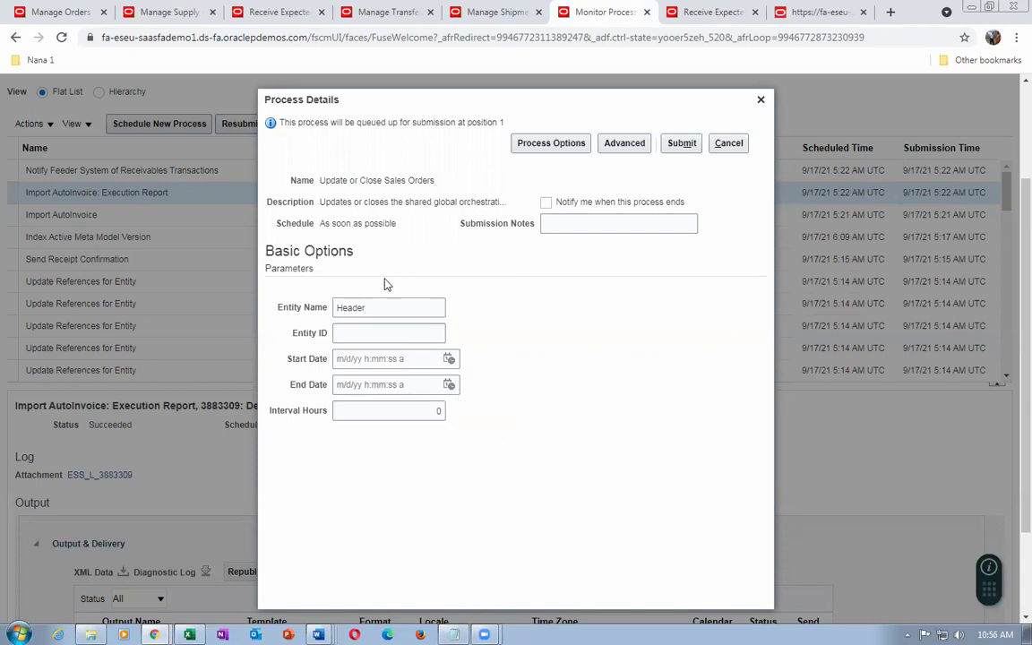
pyautogui.click(678, 143)
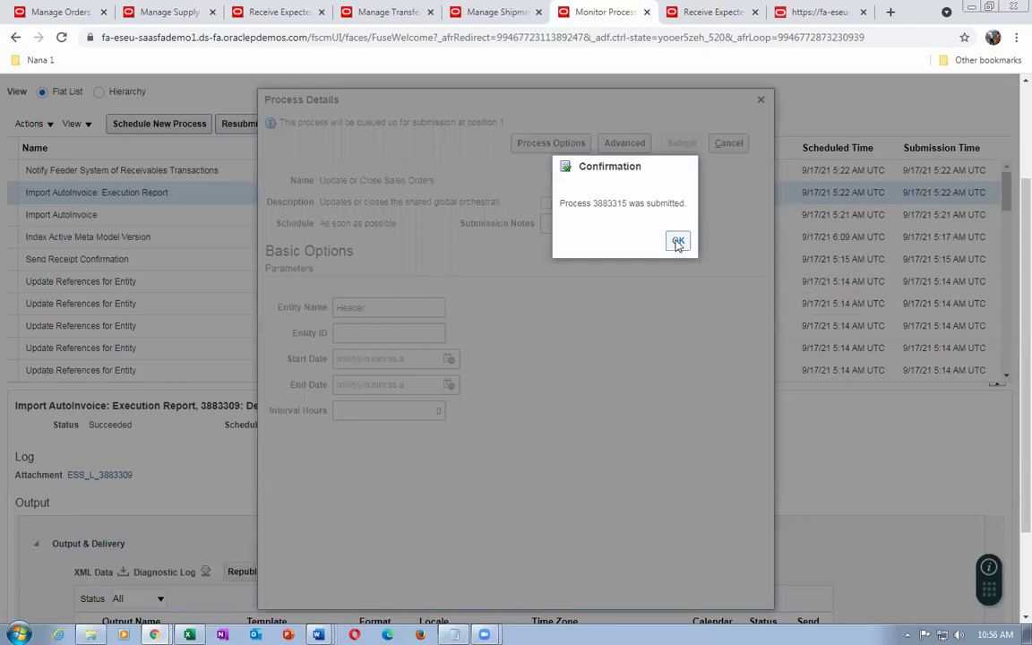
pyautogui.click(677, 241)
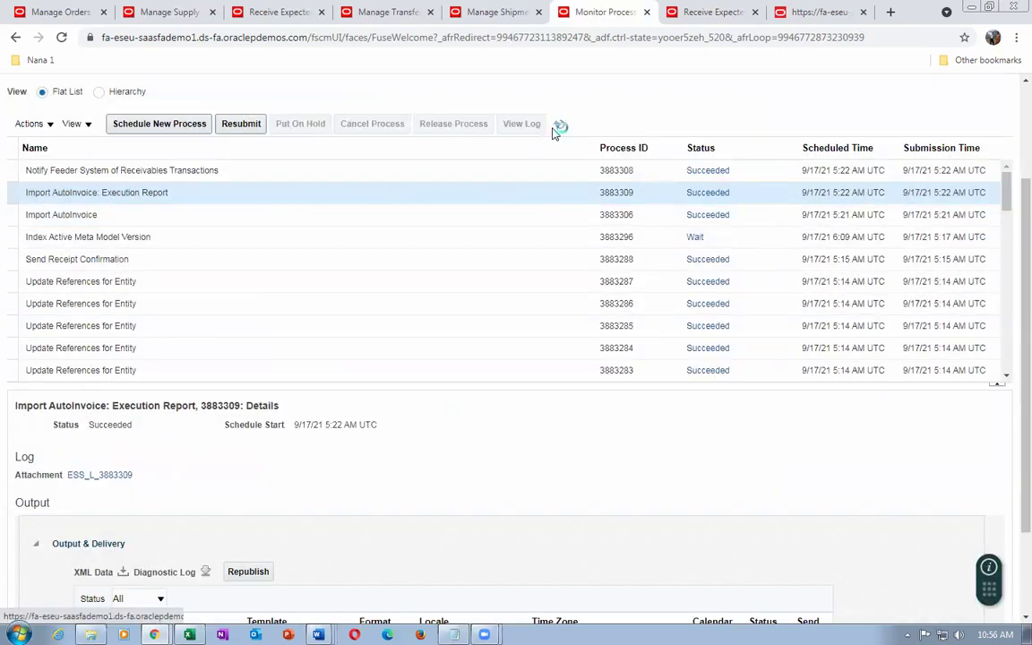
# Refresh the process list until Update or Close Sales Orders shows completed
pyautogui.click(555, 131)
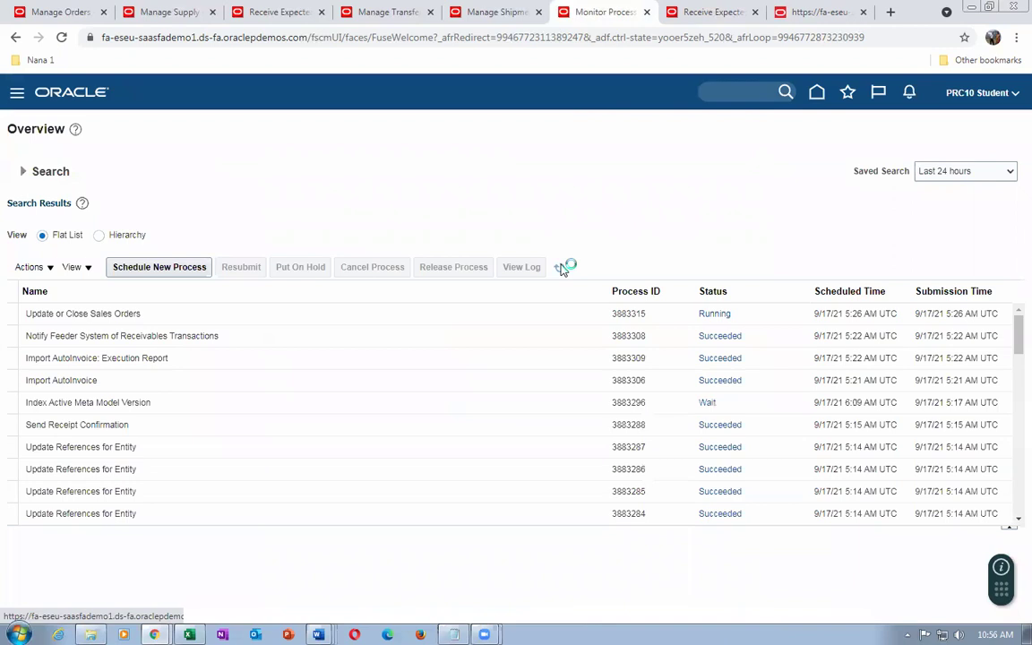
pyautogui.click(561, 270)
pyautogui.click(561, 269)
pyautogui.click(561, 270)
pyautogui.click(560, 270)
pyautogui.click(197, 312)
# Reload sales order 97388 and confirm its status is now Closed
pyautogui.click(54, 10)
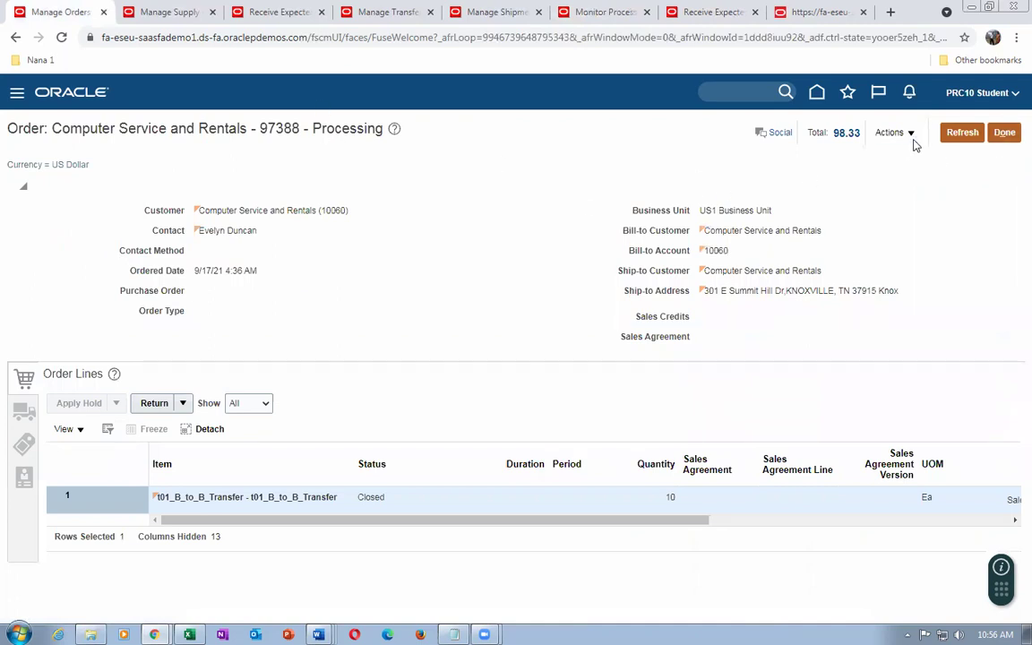
pyautogui.click(964, 133)
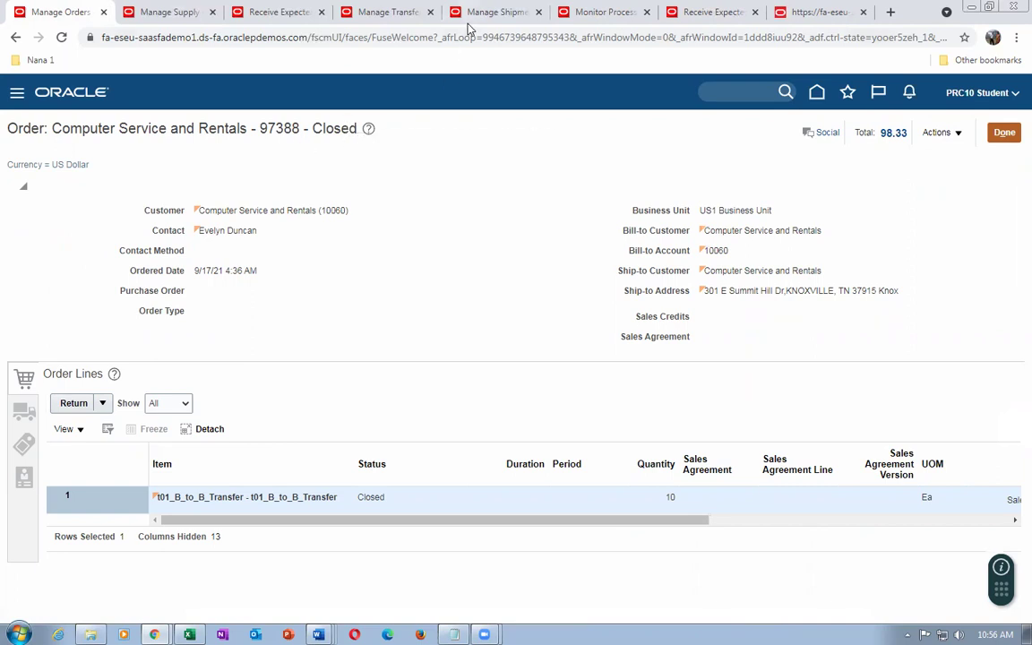
pyautogui.click(725, 15)
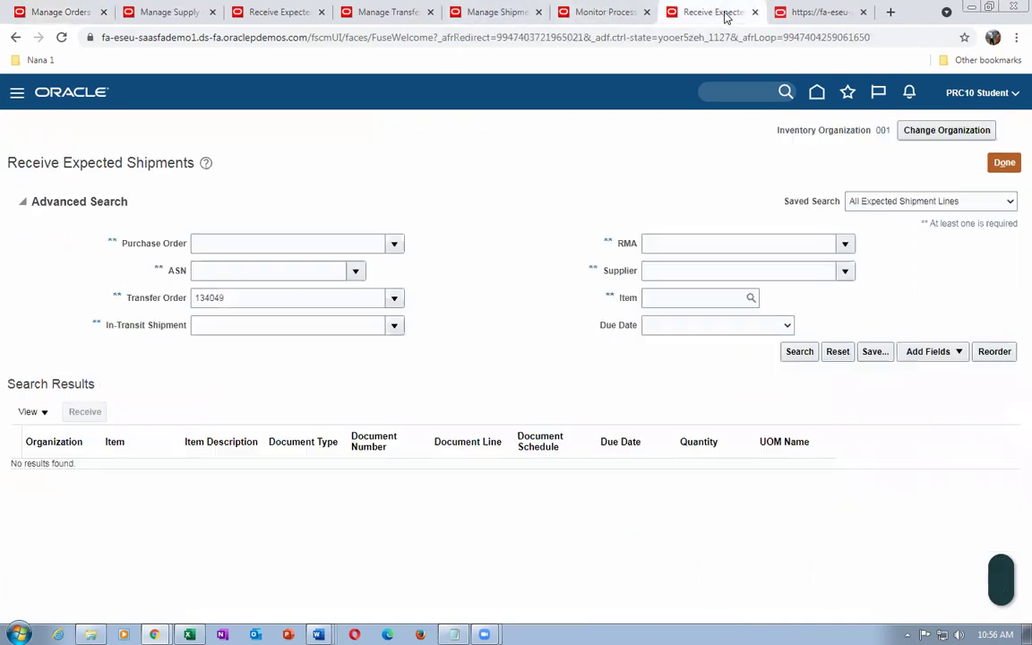
# Check the supply order, transfer order 134049 (Closed, 10 units delivered) and shipment lines, then go Home
pyautogui.click(182, 13)
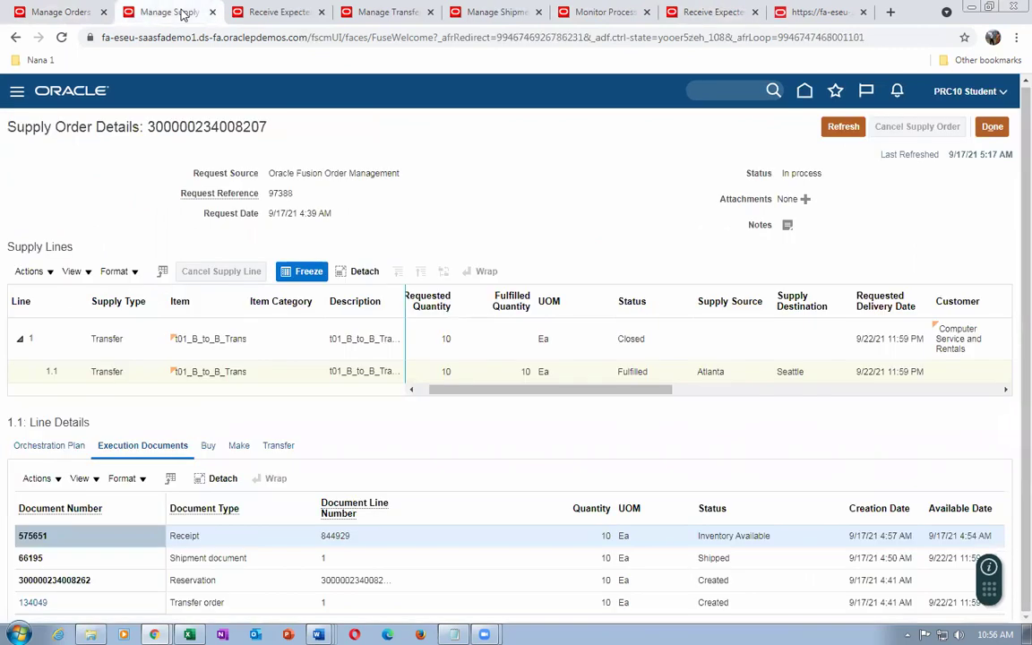
pyautogui.click(381, 11)
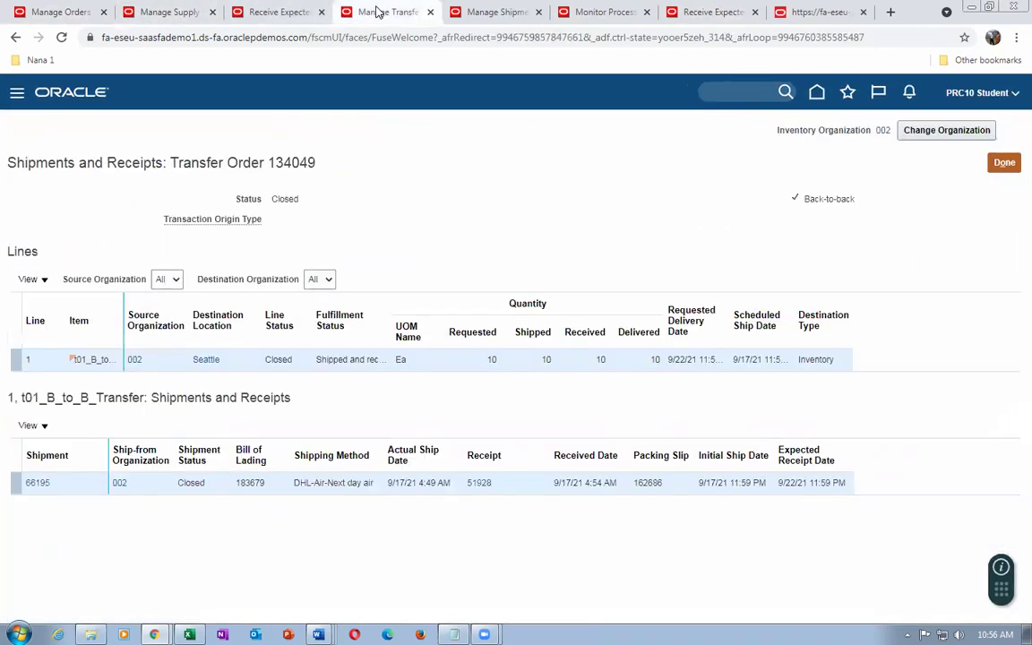
pyautogui.click(180, 14)
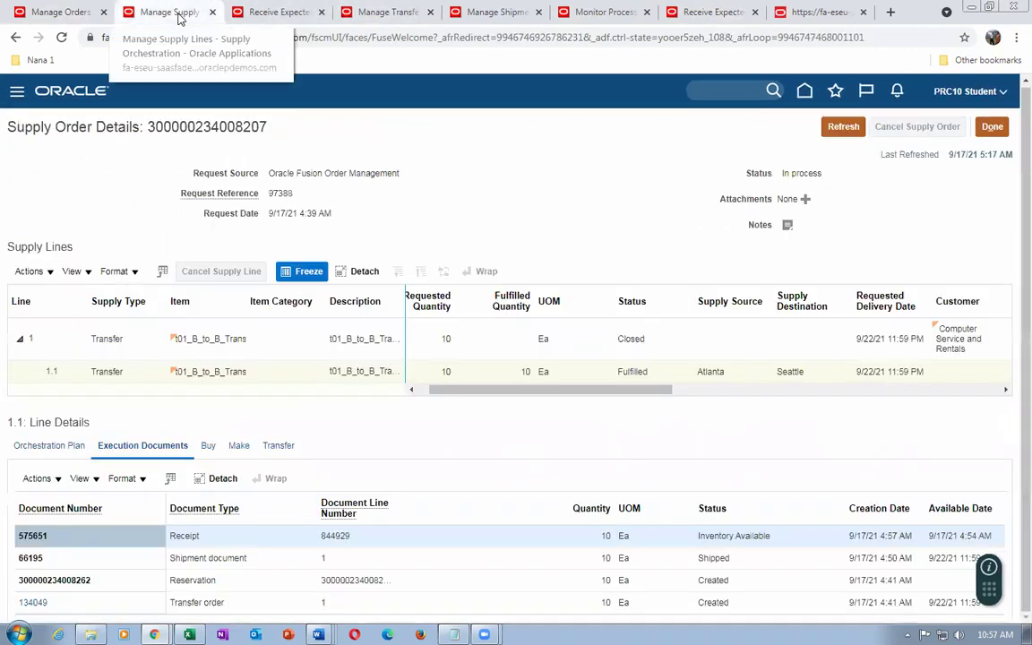
pyautogui.click(271, 12)
pyautogui.click(392, 14)
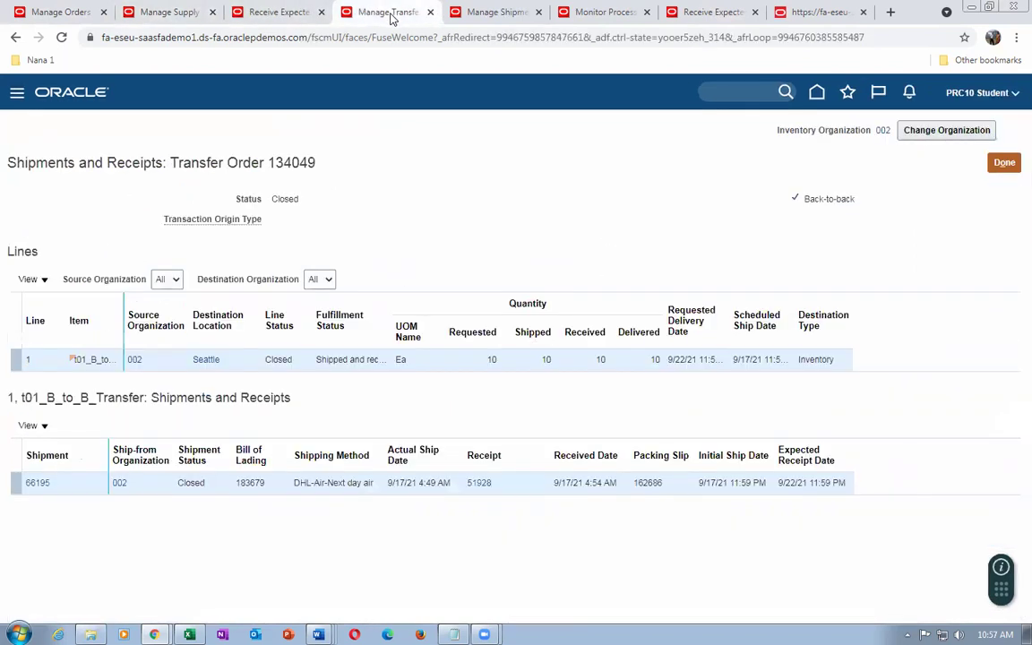
pyautogui.click(472, 16)
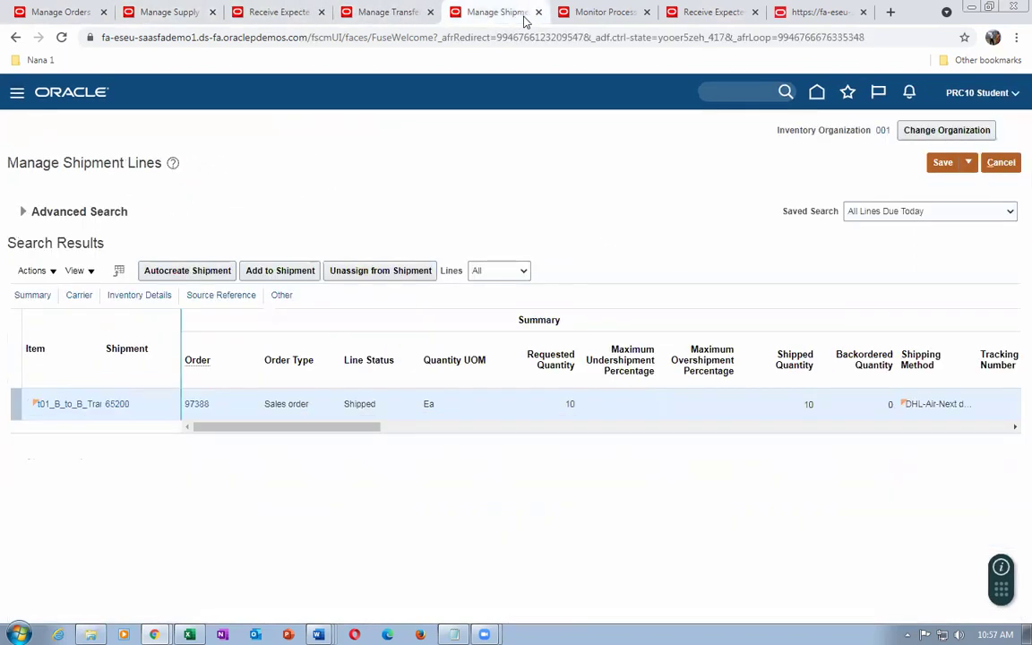
pyautogui.click(377, 15)
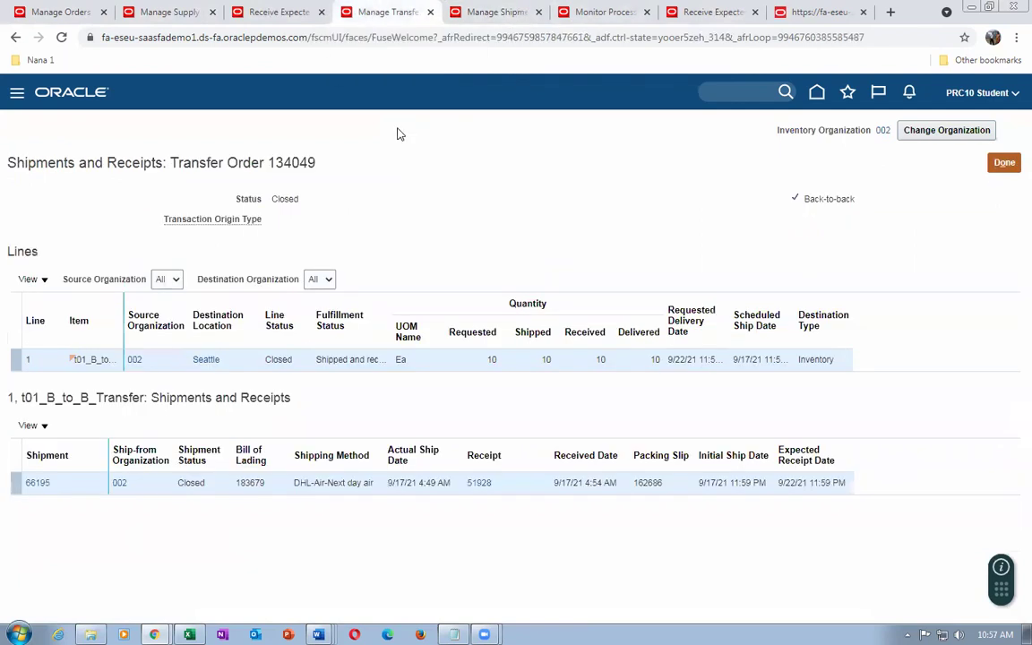
pyautogui.click(1003, 165)
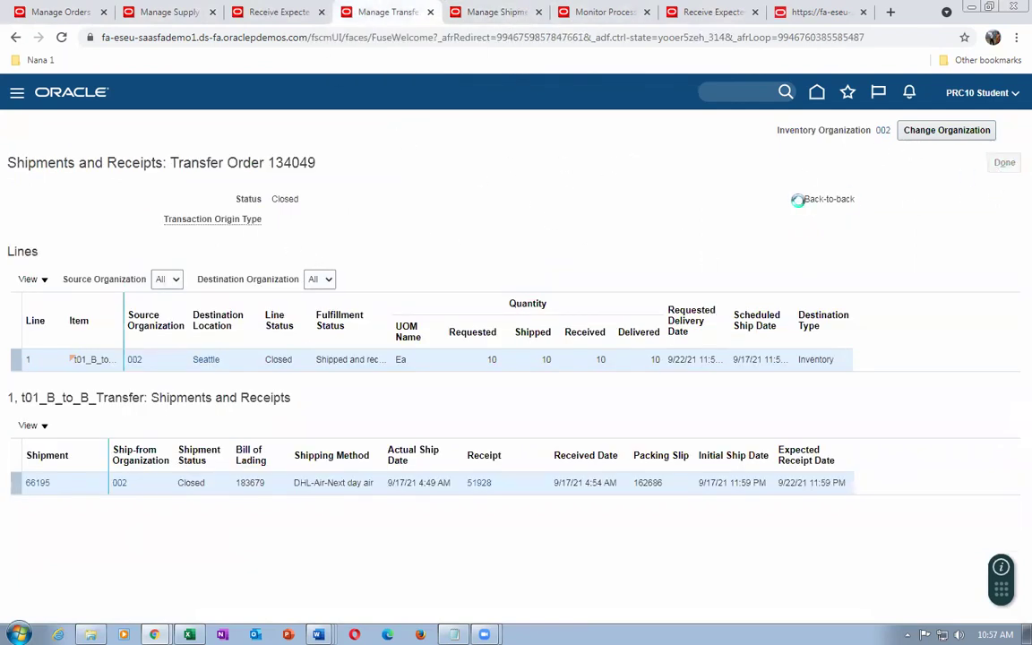
pyautogui.click(817, 93)
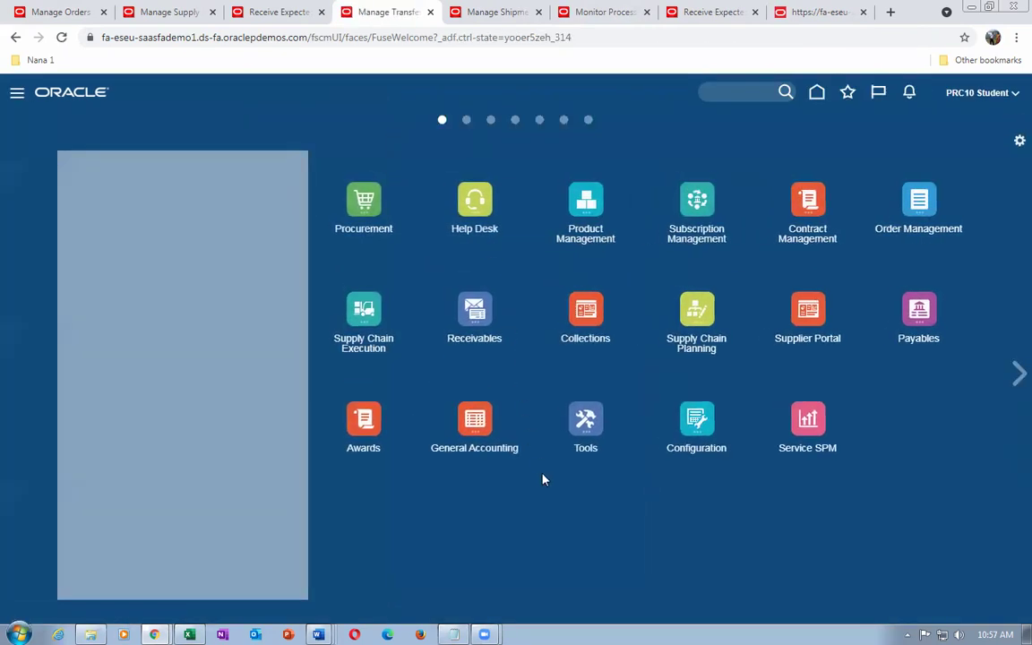
pyautogui.click(486, 319)
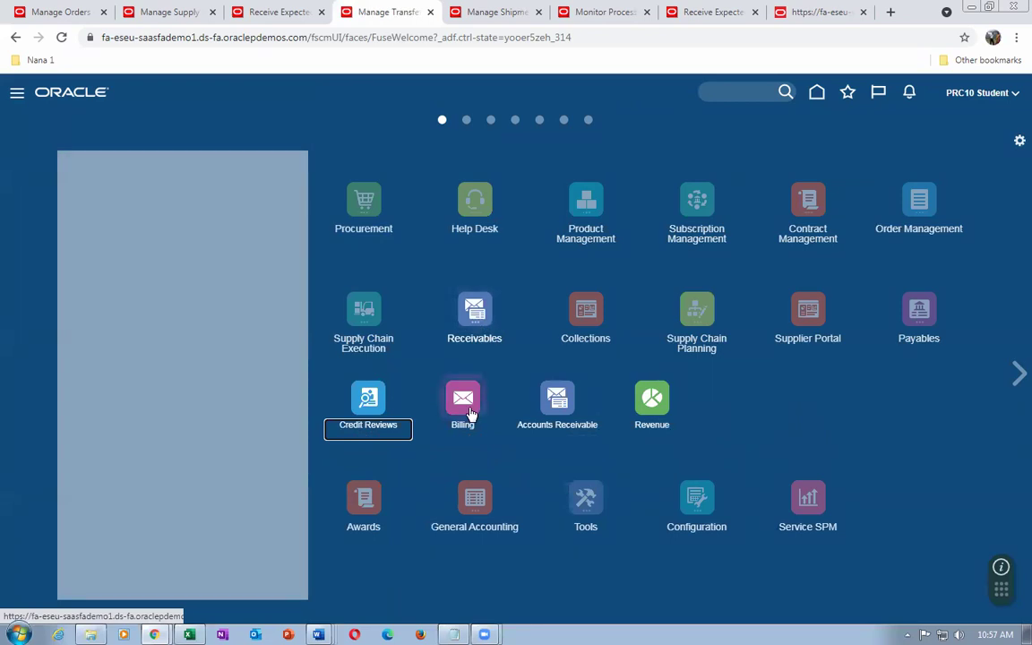
# Open the Manage Transactions search in the Receivables Billing work area
pyautogui.click(470, 414)
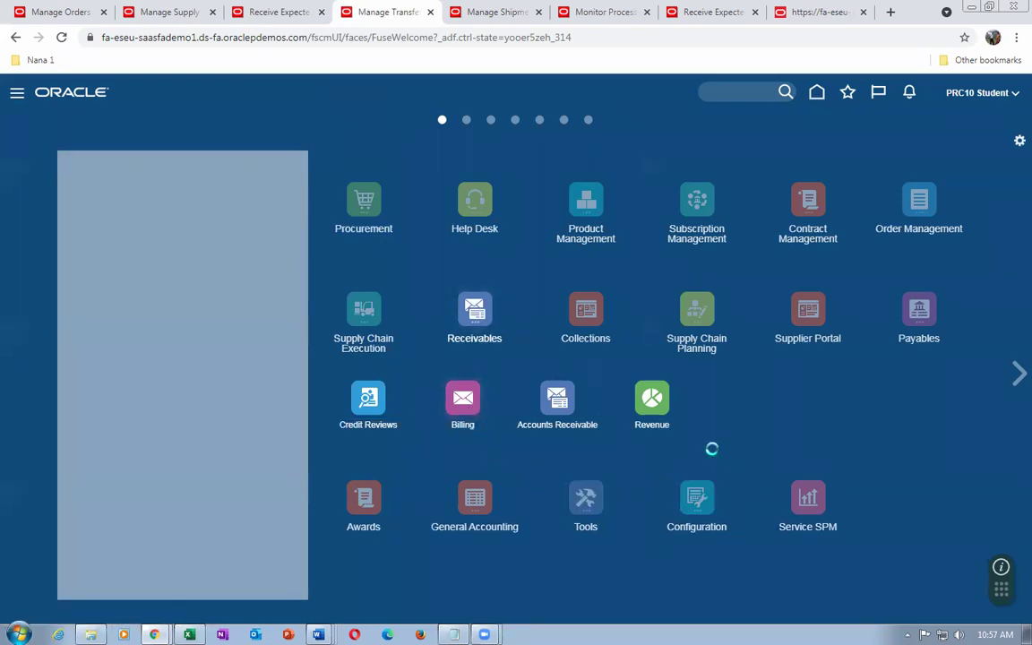
pyautogui.click(554, 397)
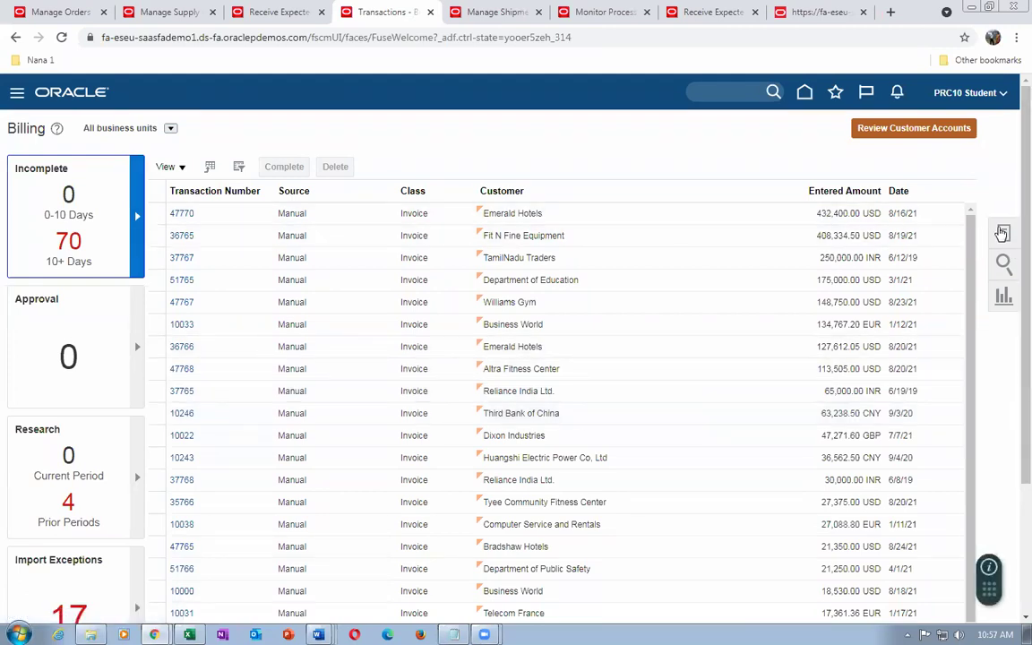
pyautogui.click(1002, 232)
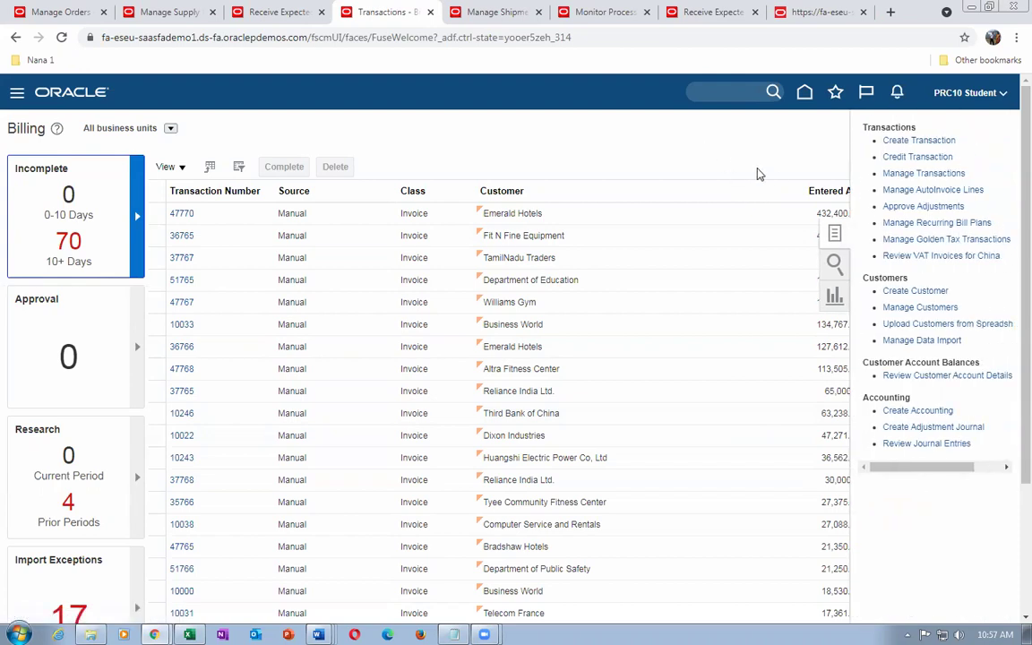
pyautogui.click(909, 173)
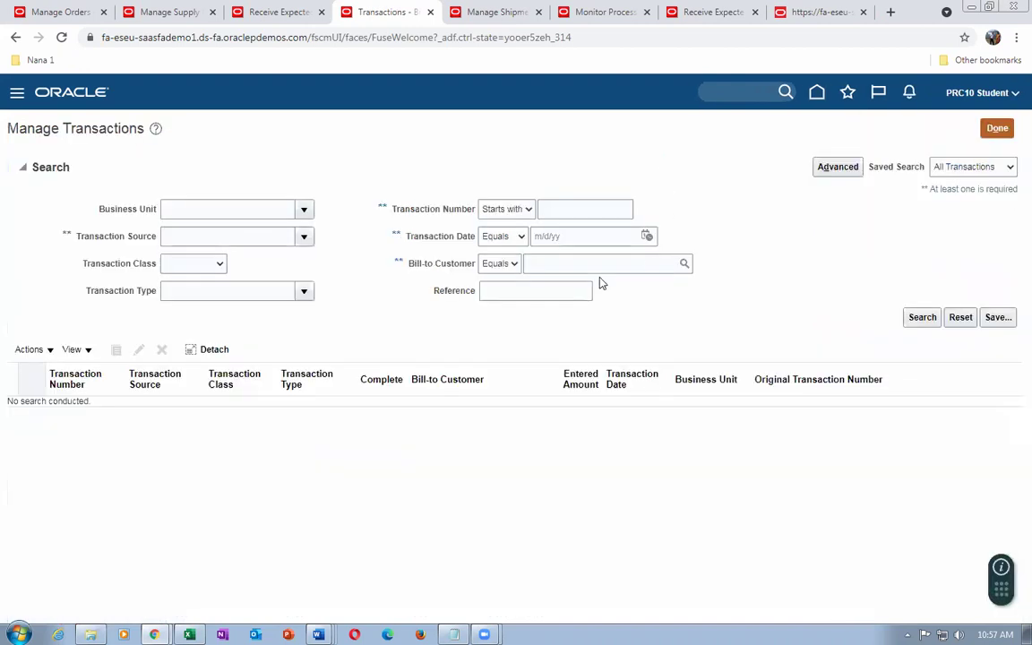
# Search transactions by reference 97388 and bill-to Computer Service and Rentals, finding invoice 104390
pyautogui.click(552, 290)
pyautogui.write('97388')
pyautogui.click(550, 266)
pyautogui.write('comp')
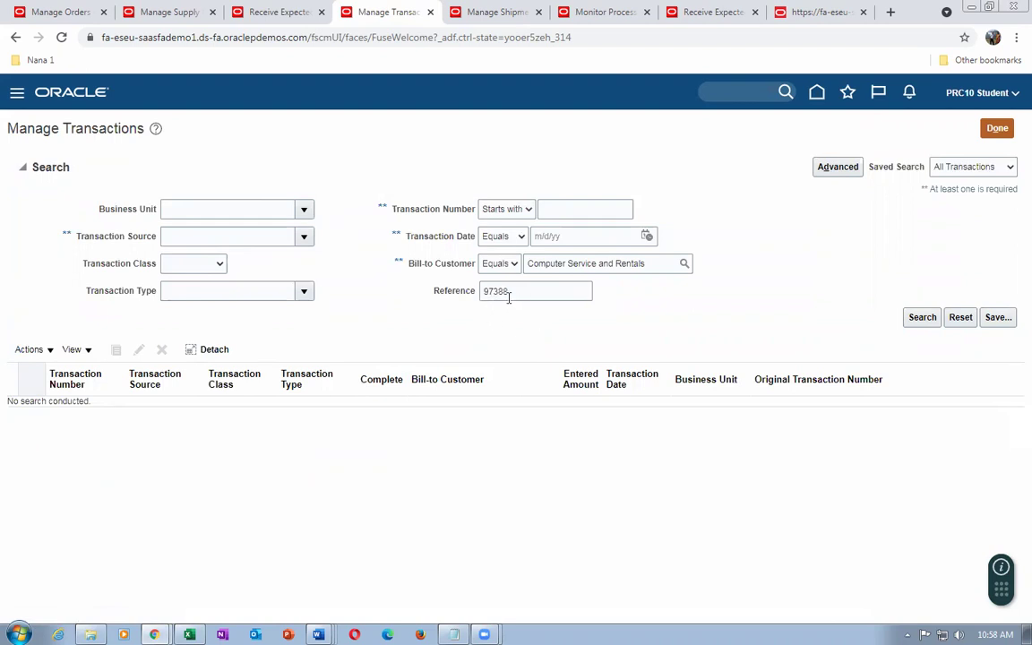
pyautogui.click(922, 318)
pyautogui.click(910, 321)
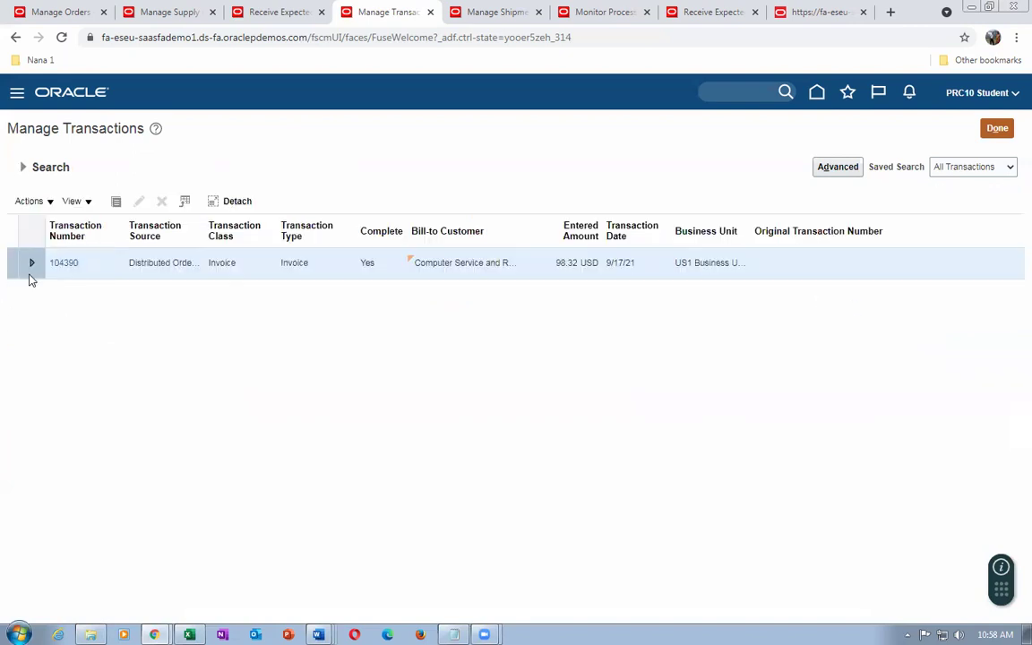
pyautogui.click(68, 265)
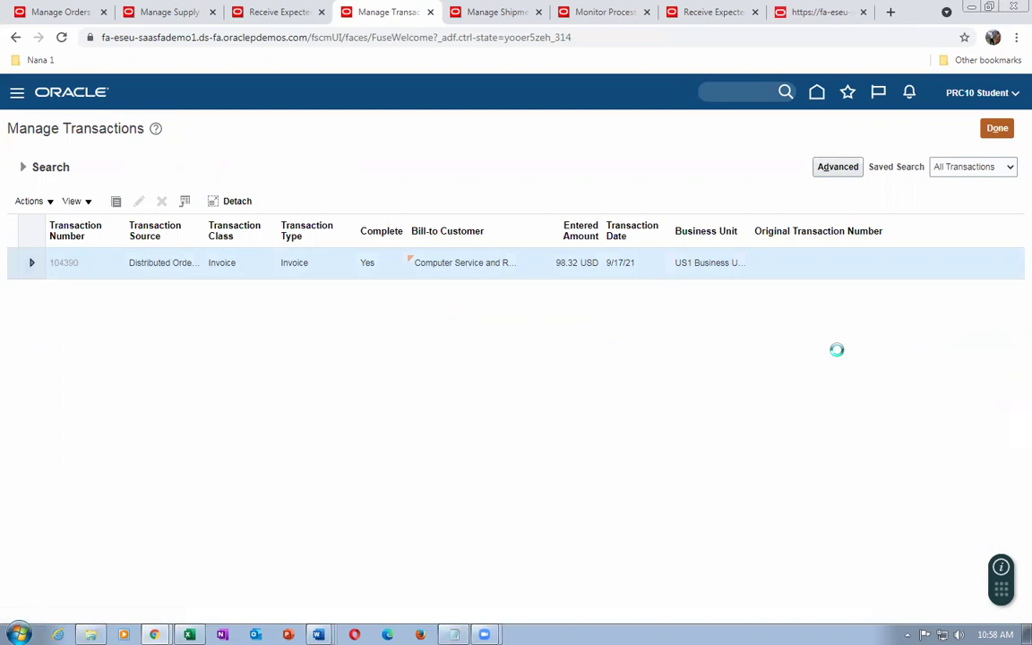
# Review invoice 104390's lines and sales credits, then show the detail tax lines behind its 8.32 tax
pyautogui.scroll(-1, 839, 354)
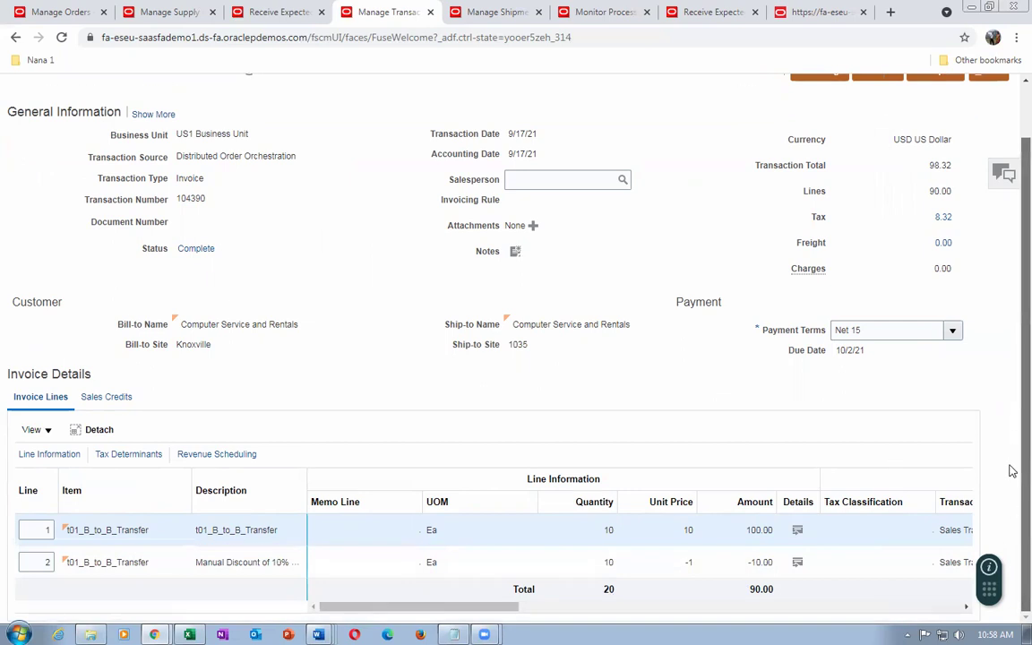
pyautogui.scroll(1, 1012, 329)
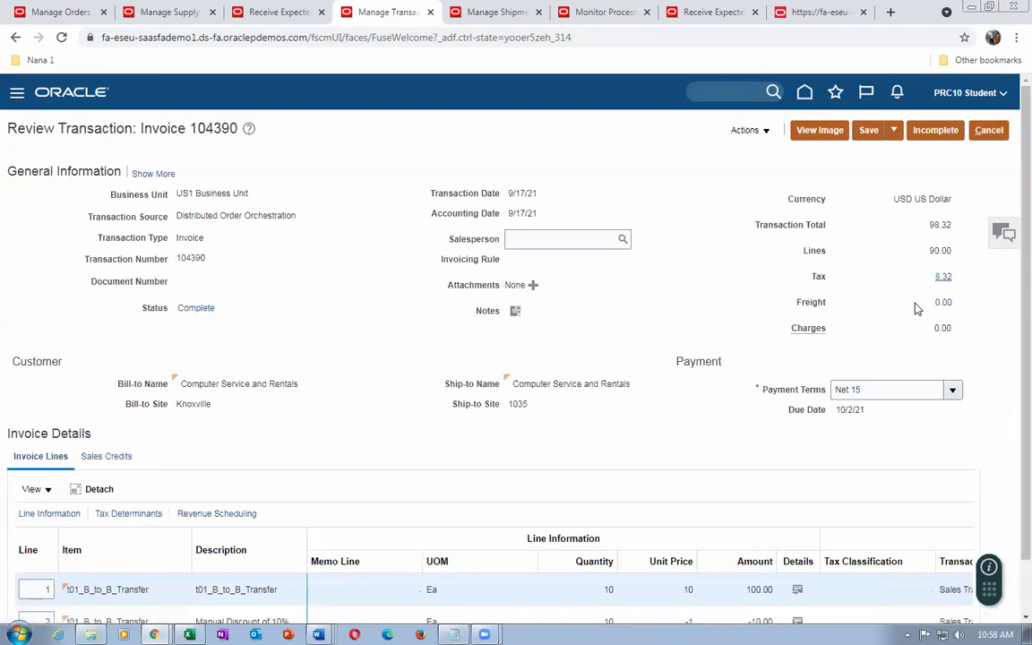
pyautogui.click(119, 465)
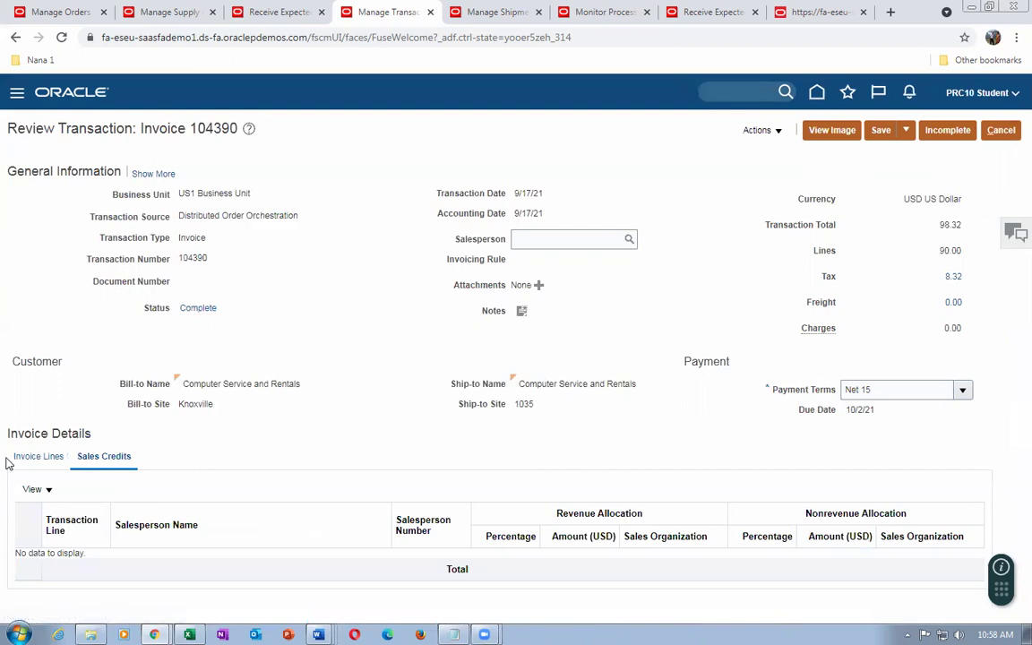
pyautogui.click(36, 456)
pyautogui.click(943, 277)
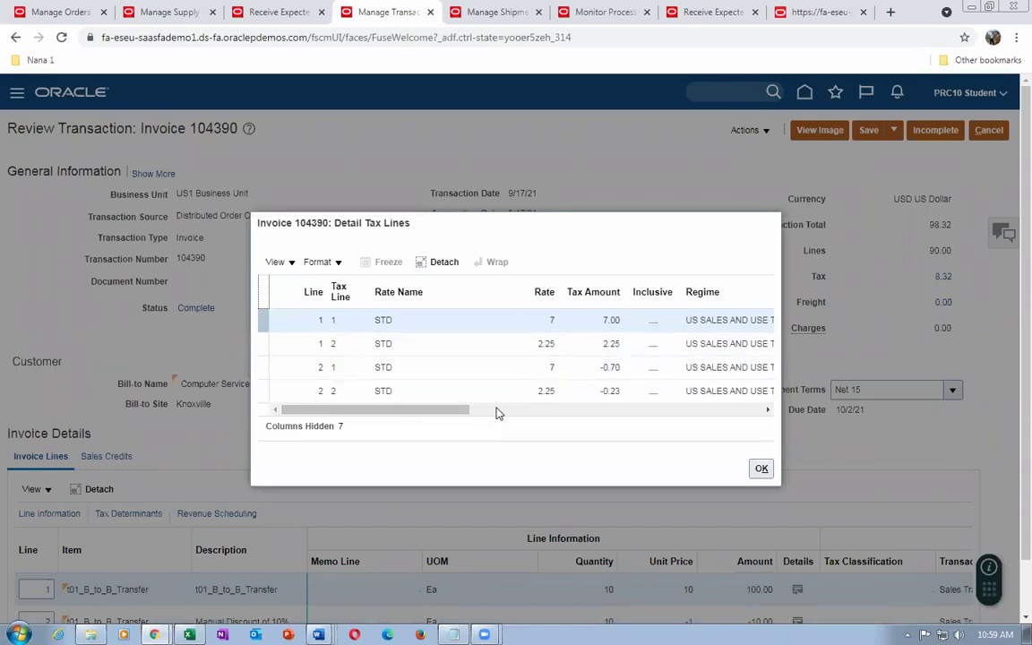
# Review the state and county tax lines (7.00, 2.25, -0.70, -0.23) and close them
pyautogui.moveTo(421, 410); pyautogui.dragTo(509, 412)
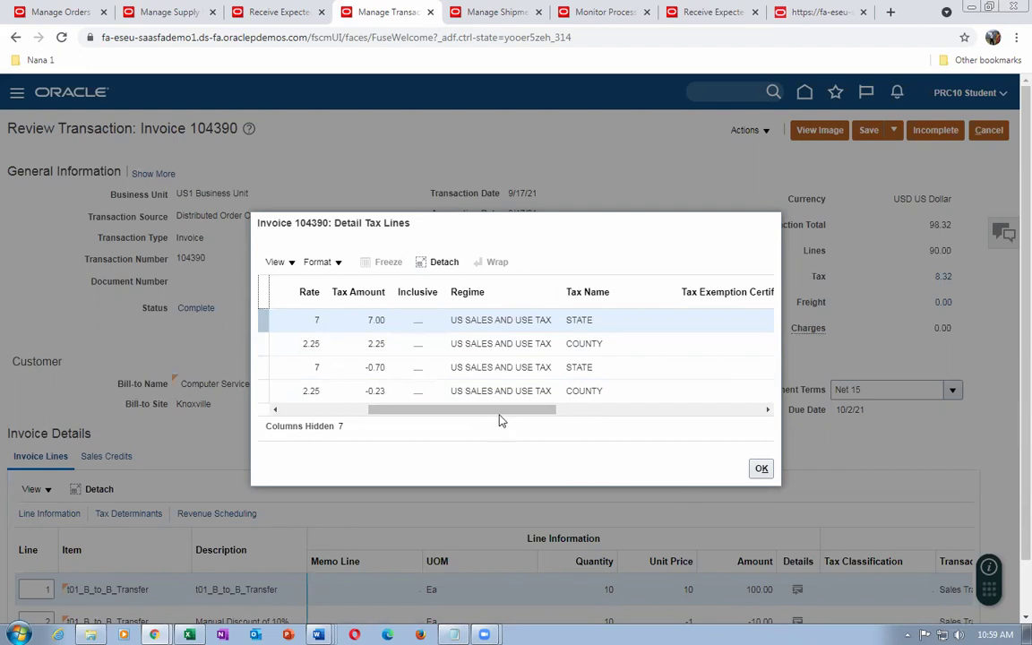
pyautogui.moveTo(500, 415); pyautogui.dragTo(718, 425)
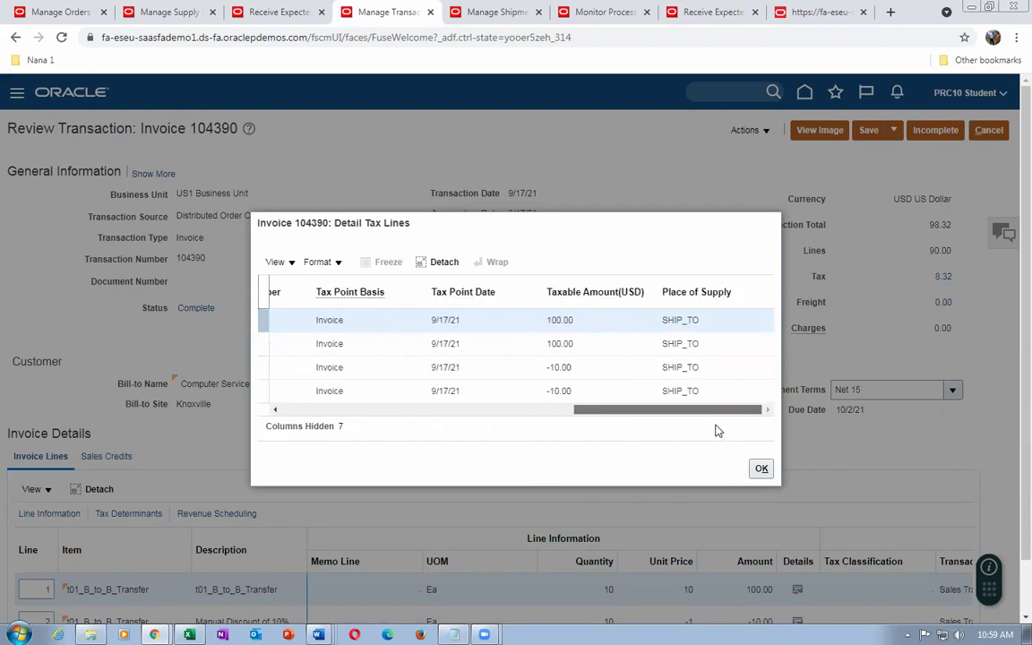
pyautogui.moveTo(714, 429); pyautogui.dragTo(416, 415)
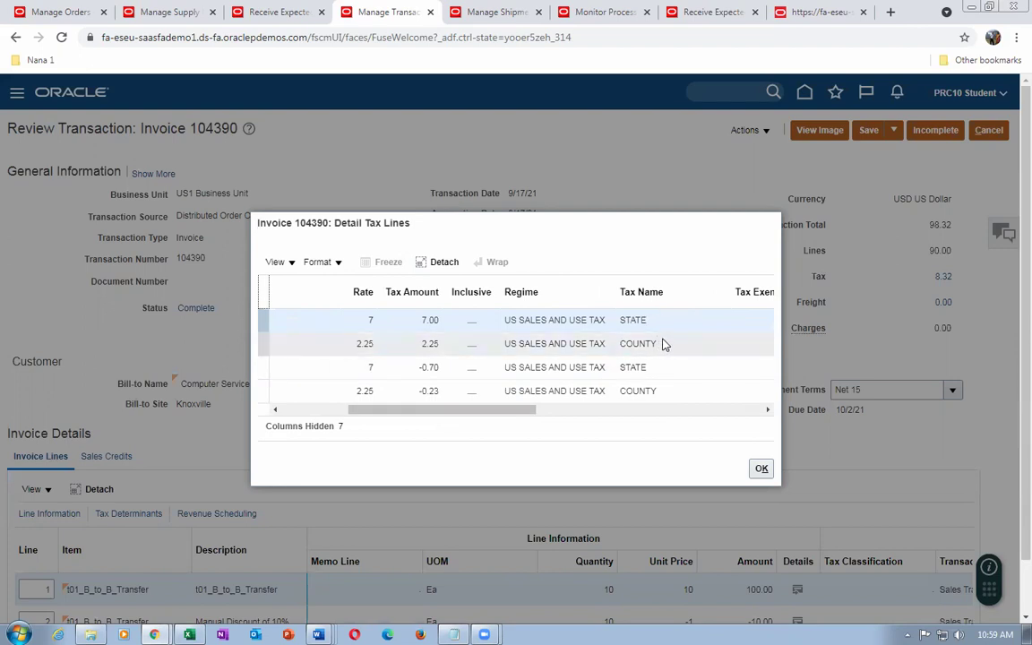
pyautogui.click(759, 469)
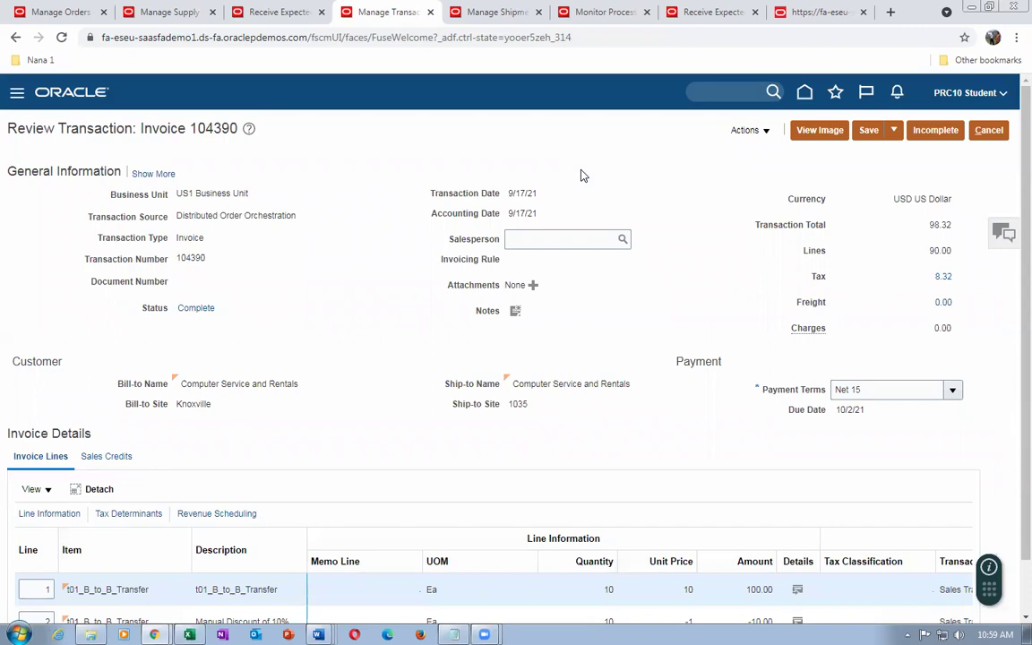
# Exit invoice 104390 without saving and close the Manage Transactions search
pyautogui.click(989, 130)
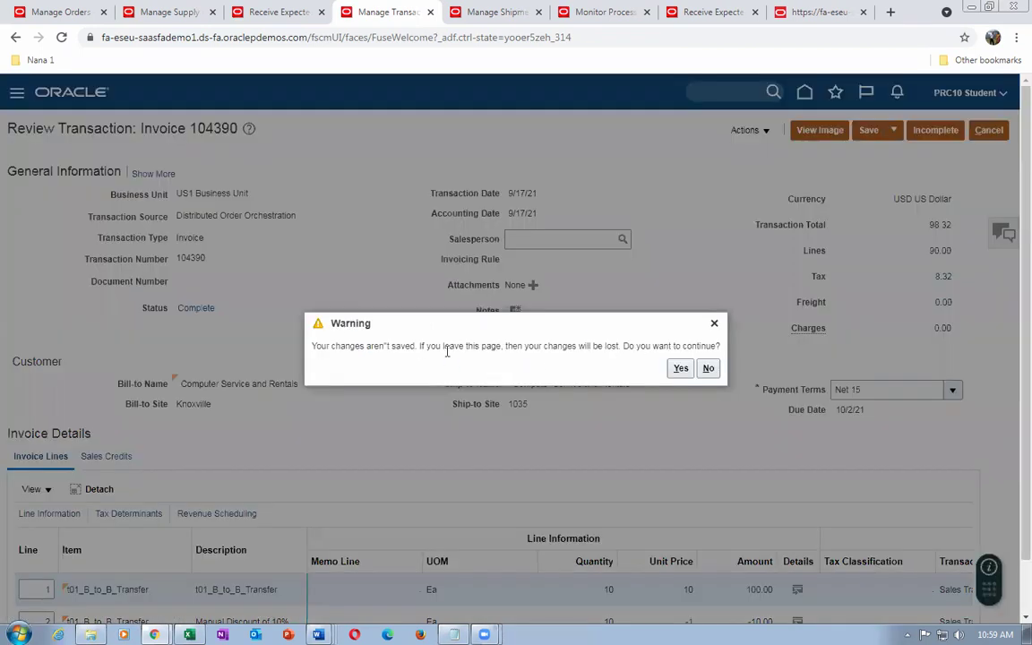
pyautogui.click(680, 369)
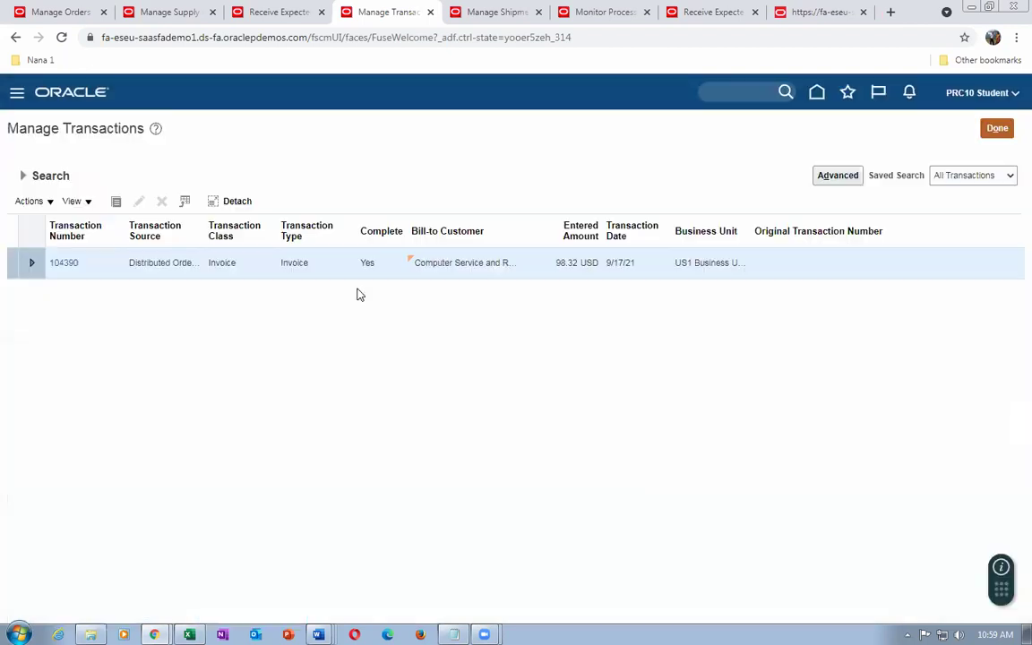
pyautogui.click(997, 128)
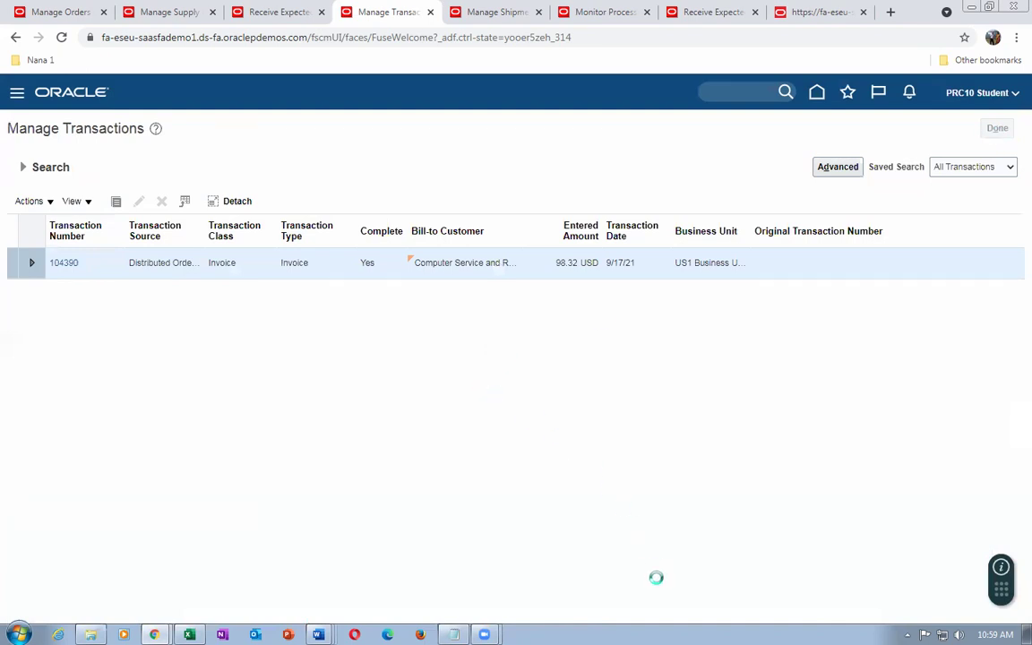